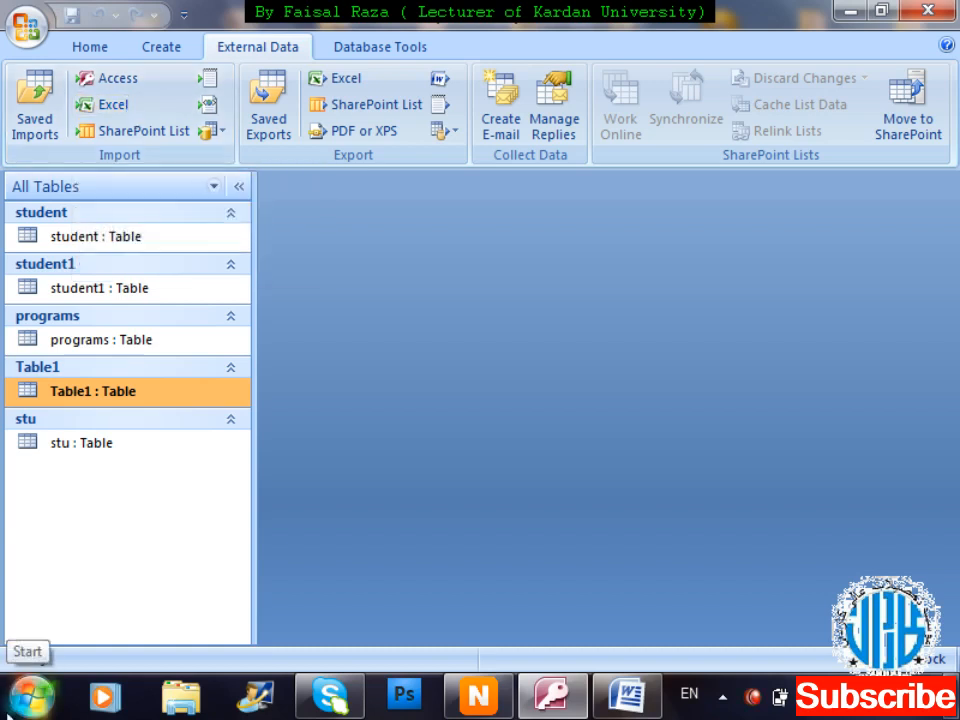
Open Windows Explorer at the Computer view of drives.
{"action": "key", "text": "super+e"}
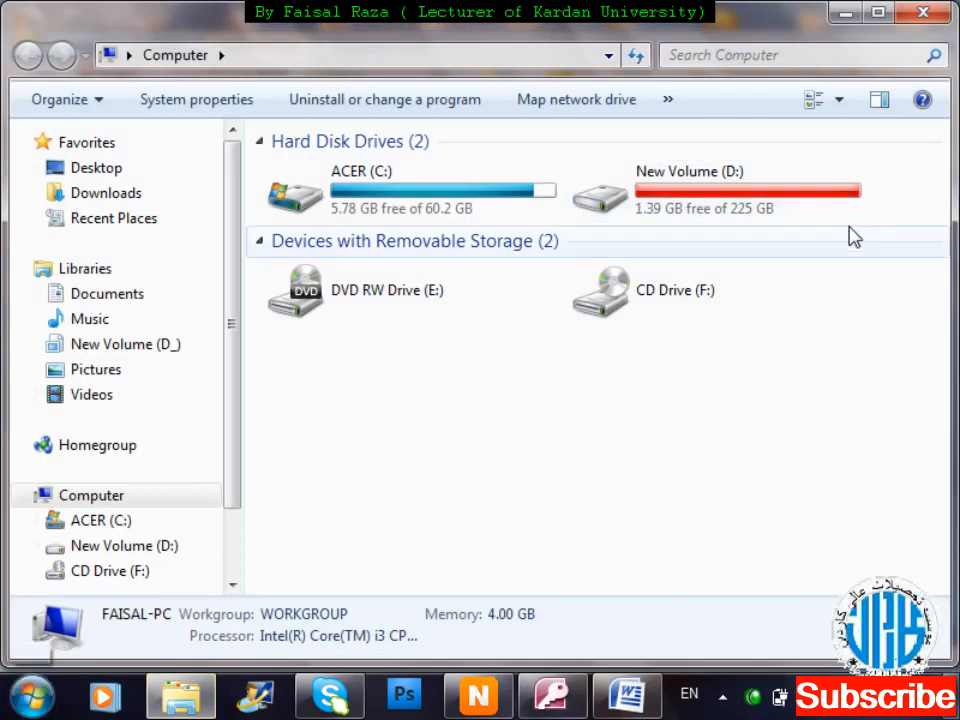
Open 'excel function for term k and f.xlsx' from D:\lectures\notes\EXCEL from Faisal.
{"action": "double_click", "coordinate": [773, 180]}
{"action": "key", "text": "l"}
{"action": "key", "text": "l"}
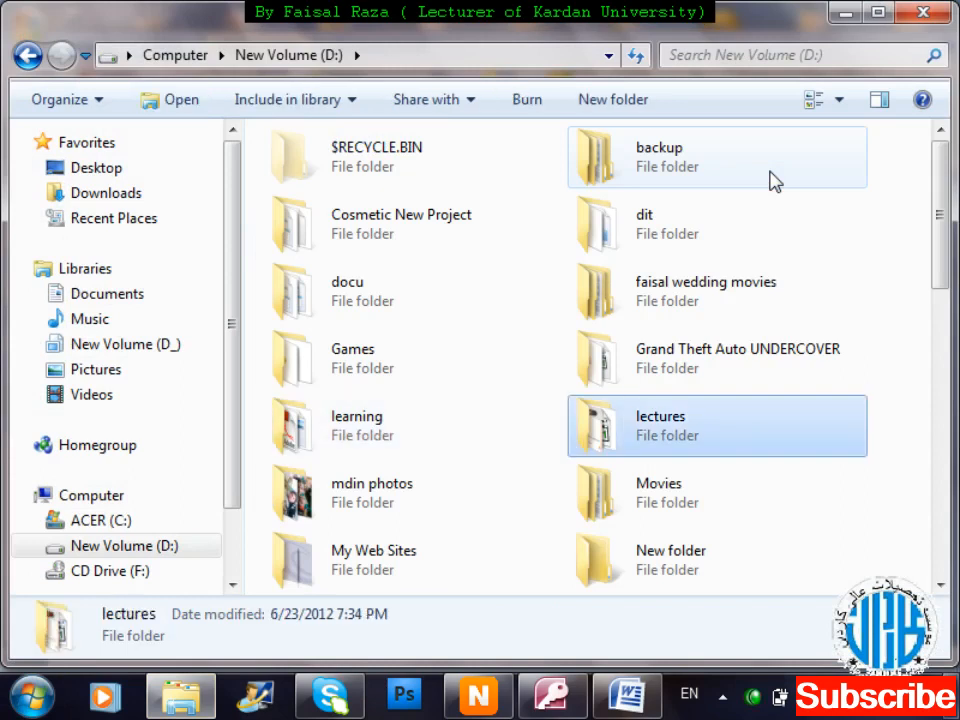
{"action": "key", "text": "Return"}
{"action": "key", "text": "Down"}
{"action": "key", "text": "Down"}
{"action": "key", "text": "Down"}
{"action": "key", "text": "Down"}
{"action": "key", "text": "Down"}
{"action": "key", "text": "Down"}
{"action": "key", "text": "Down"}
{"action": "key", "text": "Down"}
{"action": "key", "text": "Down"}
{"action": "key", "text": "Down"}
{"action": "key", "text": "Down"}
{"action": "key", "text": "Down"}
{"action": "key", "text": "Down"}
{"action": "key", "text": "Down"}
{"action": "key", "text": "Down"}
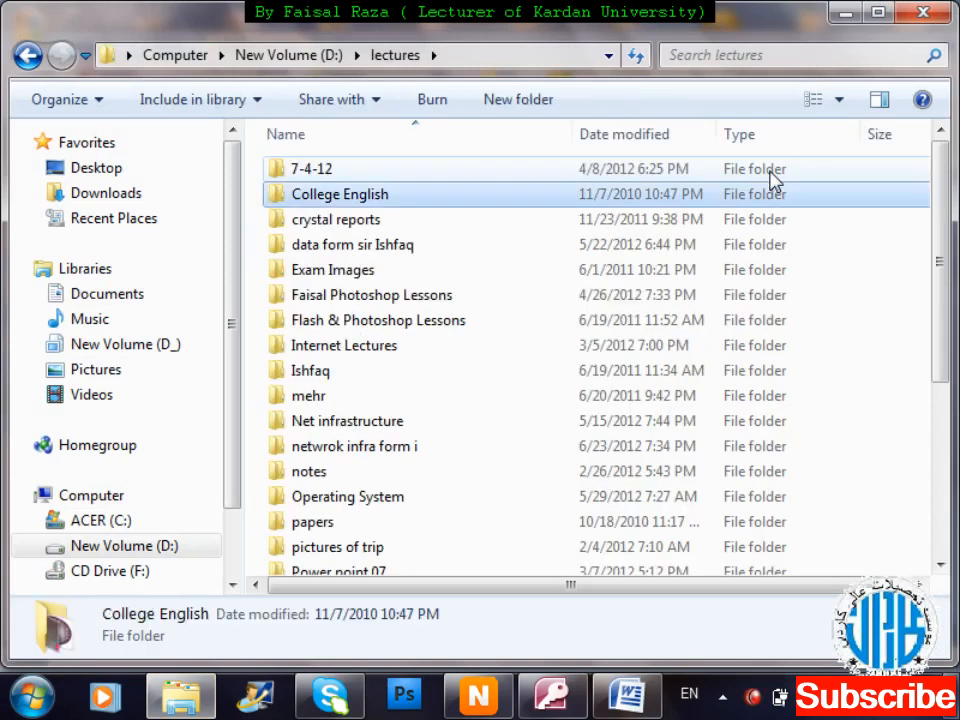
{"action": "key", "text": "Up"}
{"action": "key", "text": "Up"}
{"action": "key", "text": "Up"}
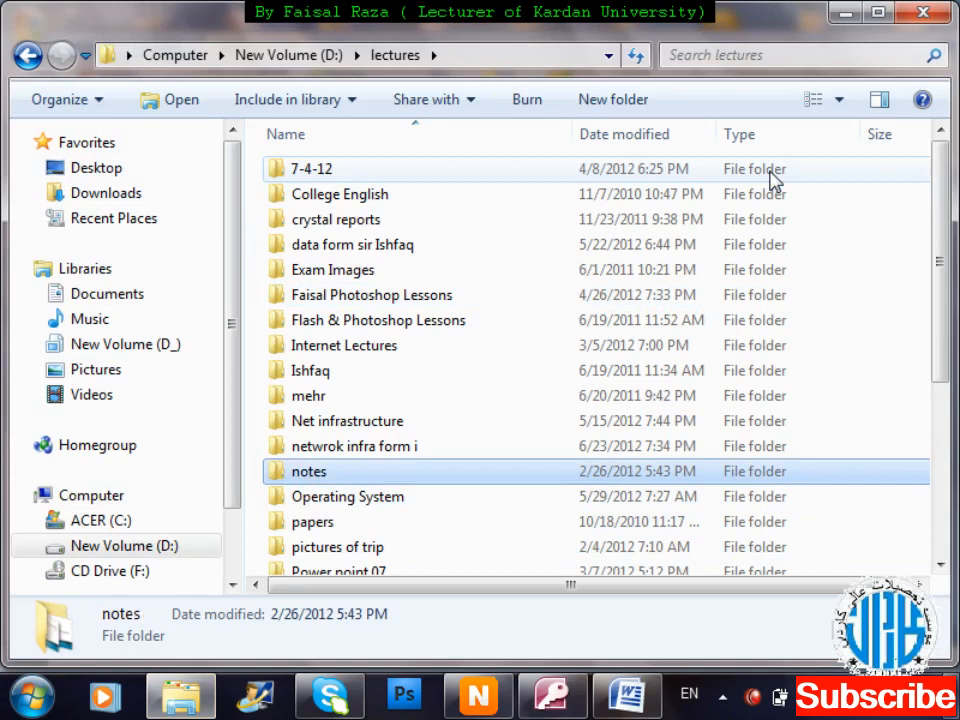
{"action": "key", "text": "Return"}
{"action": "key", "text": "Down"}
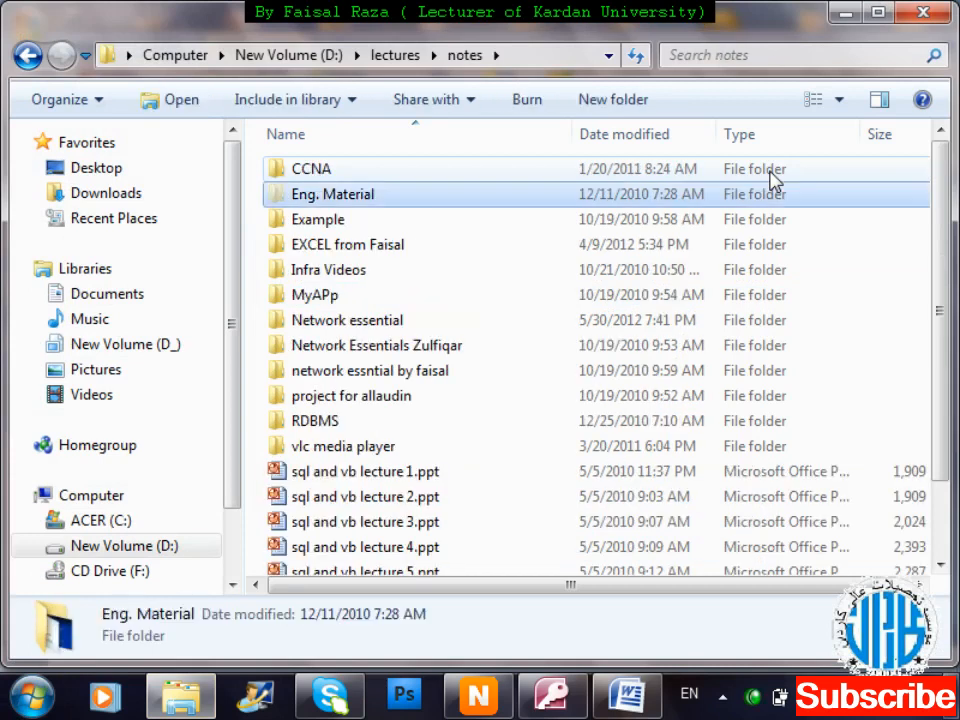
{"action": "key", "text": "Down"}
{"action": "key", "text": "Down"}
{"action": "key", "text": "Return"}
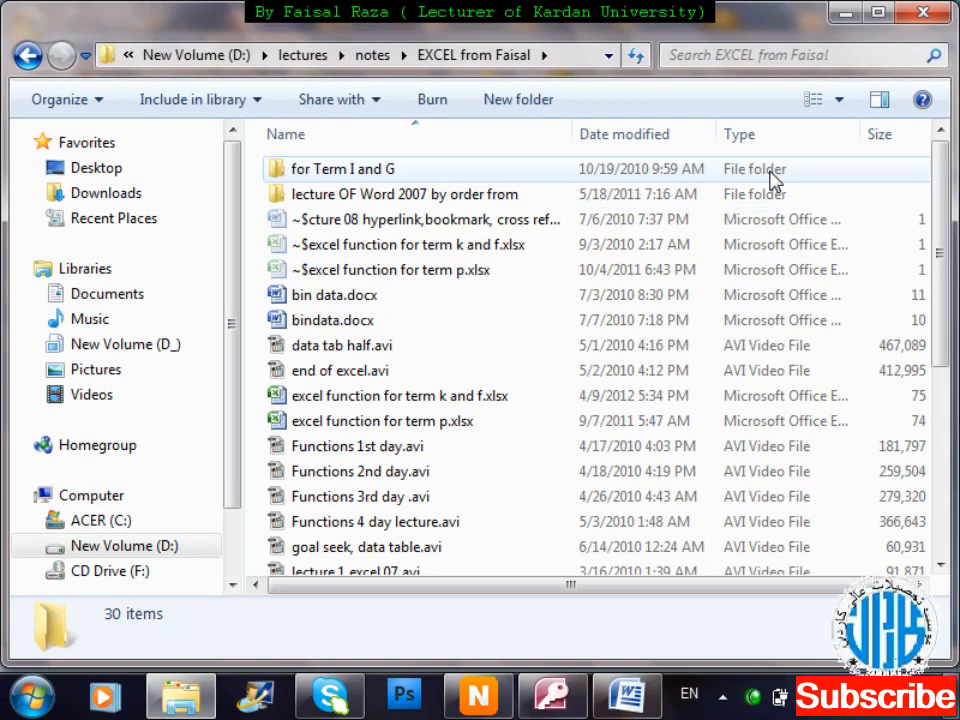
{"action": "key", "text": "Down"}
{"action": "key", "text": "Down"}
{"action": "key", "text": "Down"}
{"action": "key", "text": "Down"}
{"action": "key", "text": "Down"}
{"action": "key", "text": "Down"}
{"action": "key", "text": "Down"}
{"action": "key", "text": "Down"}
{"action": "key", "text": "Down"}
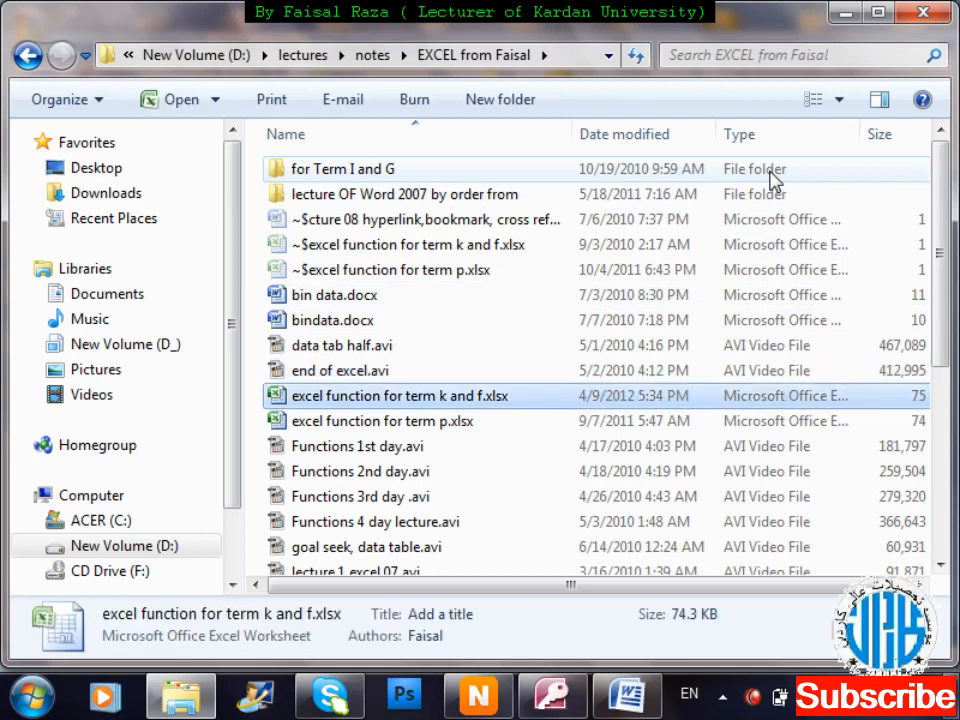
{"action": "key", "text": "Return"}
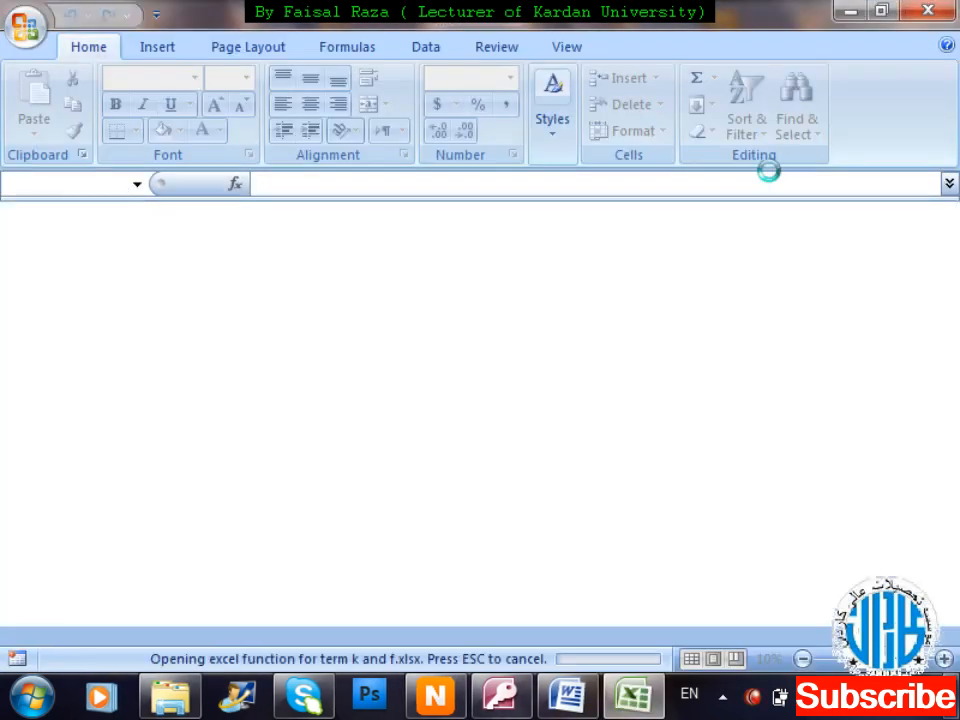
Select and copy the employee table B1:G405, headers through the last row.
{"action": "key", "text": "Down"}
{"action": "key", "text": "Down"}
{"action": "key", "text": "Down"}
{"action": "key", "text": "Down"}
{"action": "key", "text": "Down"}
{"action": "key", "text": "Down"}
{"action": "key", "text": "Down"}
{"action": "key", "text": "Down"}
{"action": "key", "text": "Down"}
{"action": "key", "text": "Down"}
{"action": "key", "text": "Down"}
{"action": "key", "text": "Down"}
{"action": "key", "text": "Down"}
{"action": "key", "text": "Down"}
{"action": "key", "text": "Down"}
{"action": "key", "text": "Down"}
{"action": "key", "text": "Down"}
{"action": "key", "text": "Down"}
{"action": "key", "text": "Down"}
{"action": "key", "text": "Down"}
{"action": "key", "text": "Down"}
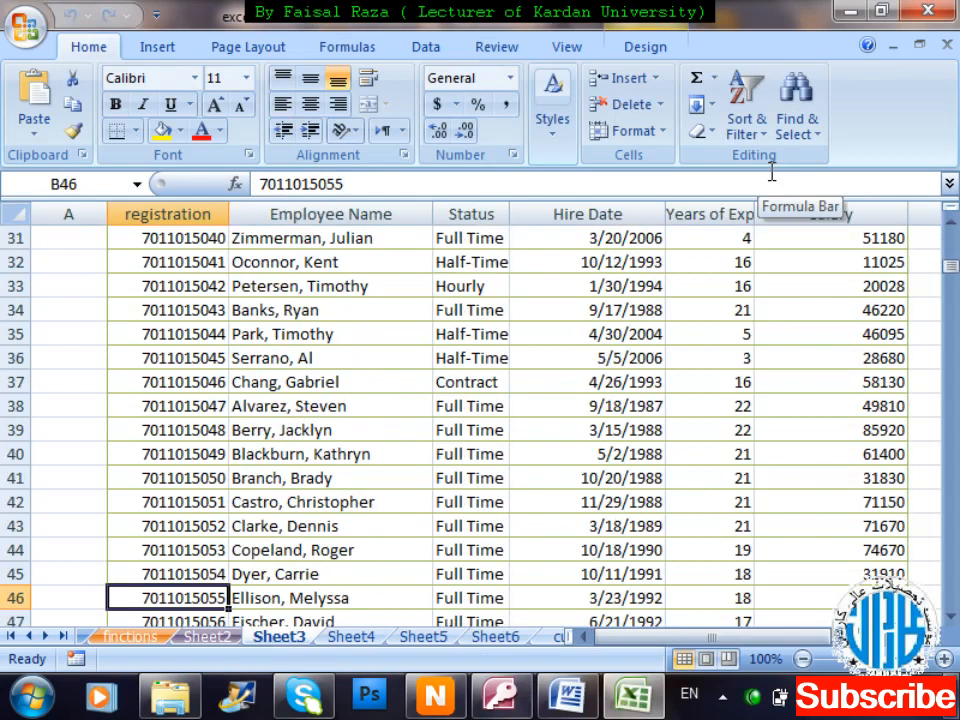
{"action": "key", "text": "Up"}
{"action": "key", "text": "Up"}
{"action": "key", "text": "Up"}
{"action": "key", "text": "Up"}
{"action": "key", "text": "Up"}
{"action": "key", "text": "Up"}
{"action": "key", "text": "Up"}
{"action": "key", "text": "Up"}
{"action": "key", "text": "Up"}
{"action": "key", "text": "Up"}
{"action": "key", "text": "Up"}
{"action": "key", "text": "Up"}
{"action": "key", "text": "Up"}
{"action": "key", "text": "Up"}
{"action": "key", "text": "Up"}
{"action": "key", "text": "Up"}
{"action": "key", "text": "Up"}
{"action": "key", "text": "Up"}
{"action": "key", "text": "Up"}
{"action": "key", "text": "Up"}
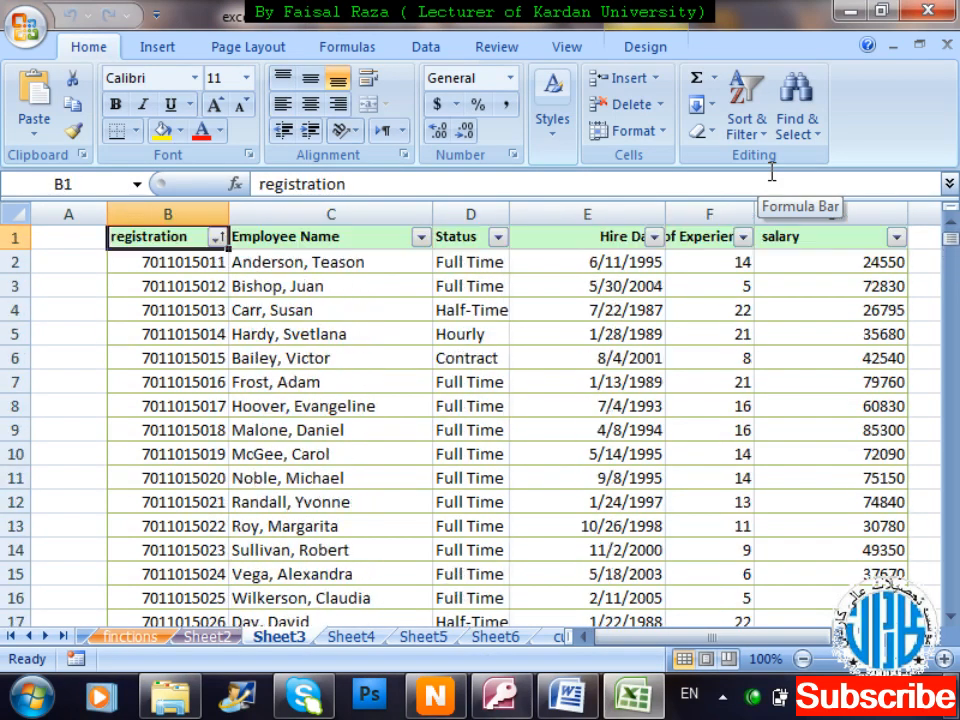
{"action": "key", "text": "shift+Right"}
{"action": "key", "text": "shift+Right"}
{"action": "key", "text": "shift+Right"}
{"action": "key", "text": "shift+Right"}
{"action": "key", "text": "shift+Right"}
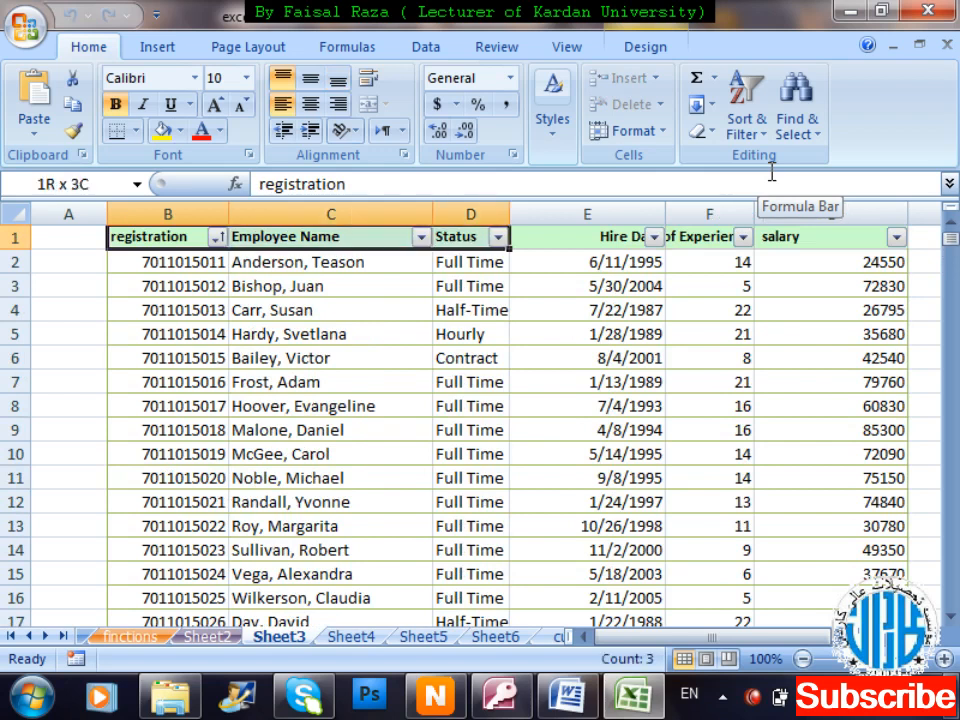
{"action": "key", "text": "shift+Left"}
{"action": "key", "text": "shift+Left"}
{"action": "key", "text": "shift+Left"}
{"action": "key", "text": "shift+Left"}
{"action": "key", "text": "shift+Left"}
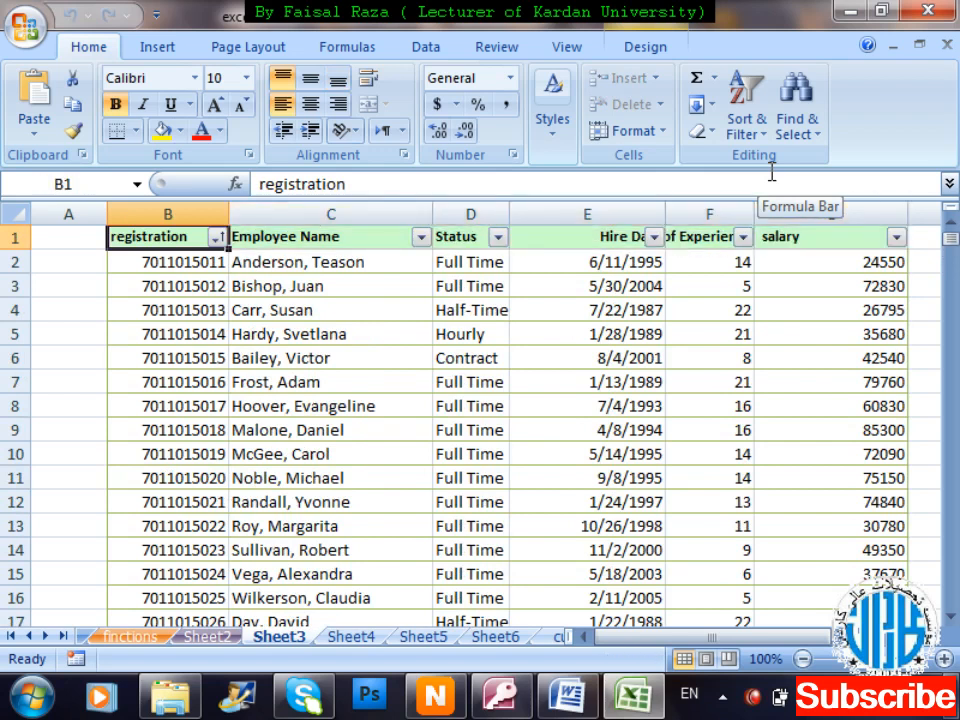
{"action": "key", "text": "shift+Right"}
{"action": "key", "text": "shift+Right"}
{"action": "key", "text": "shift+Right"}
{"action": "key", "text": "shift+Right"}
{"action": "key", "text": "shift+Right"}
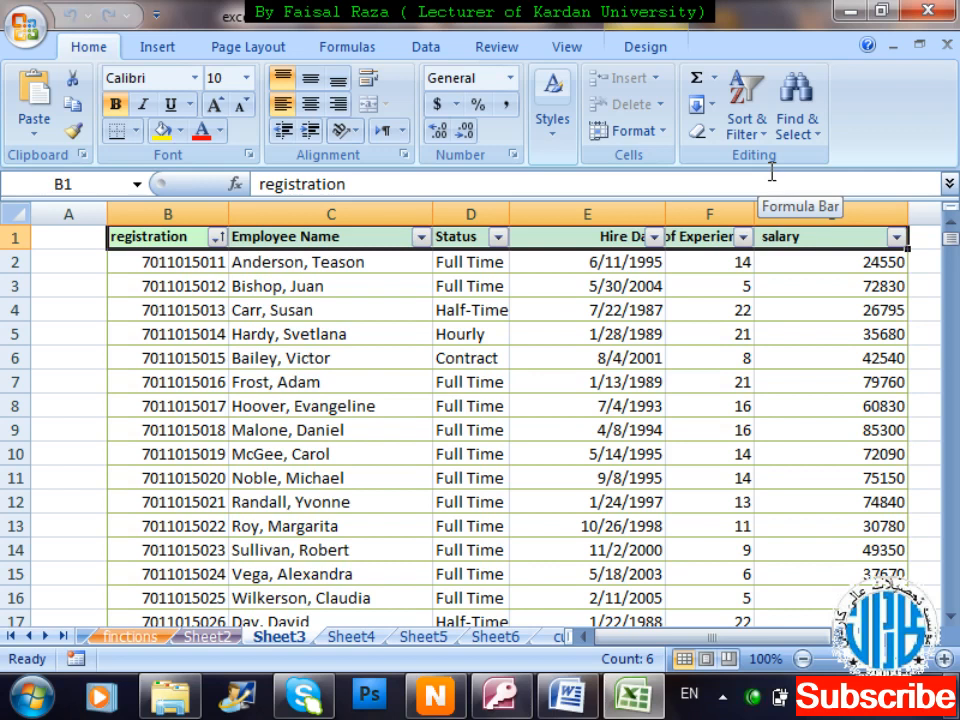
{"action": "key", "text": "shift+Down"}
{"action": "key", "text": "shift+Down"}
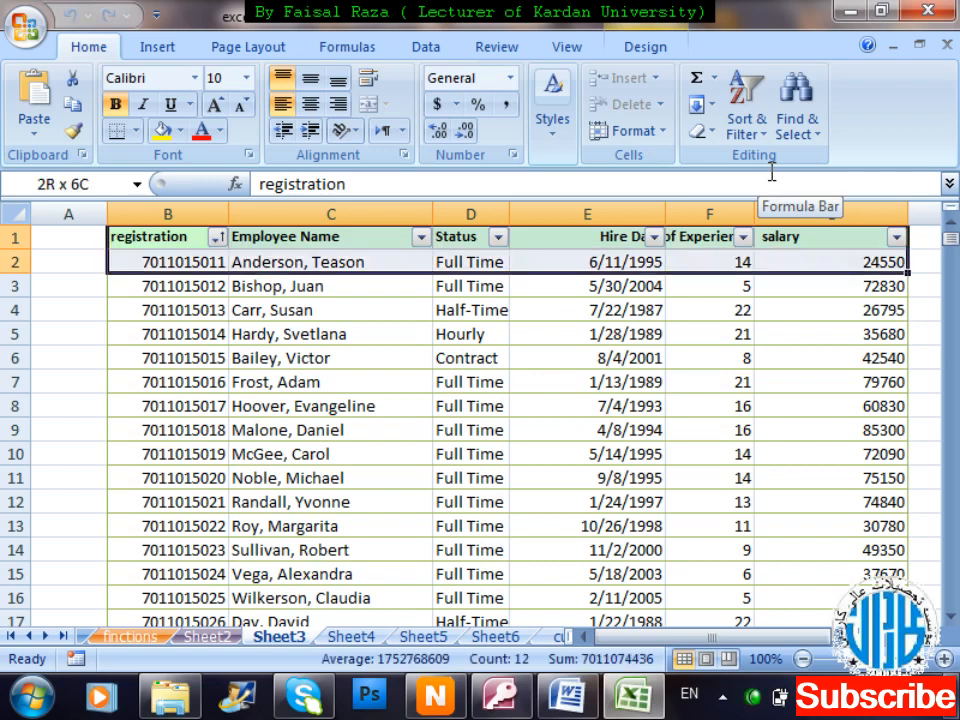
{"action": "key", "text": "ctrl+shift+Down"}
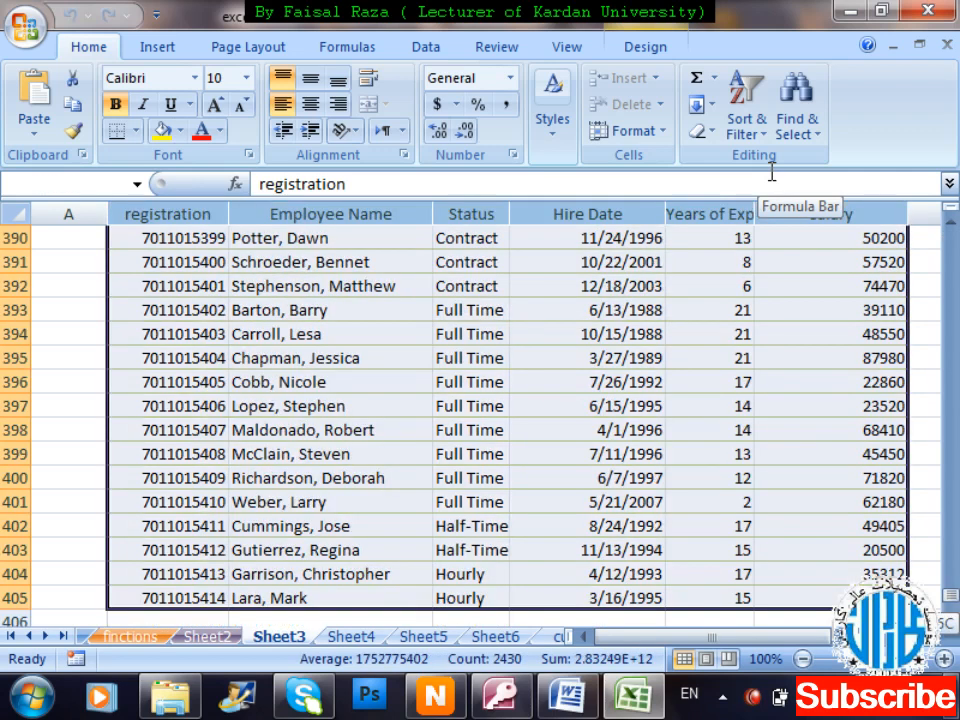
{"action": "key", "text": "ctrl+c"}
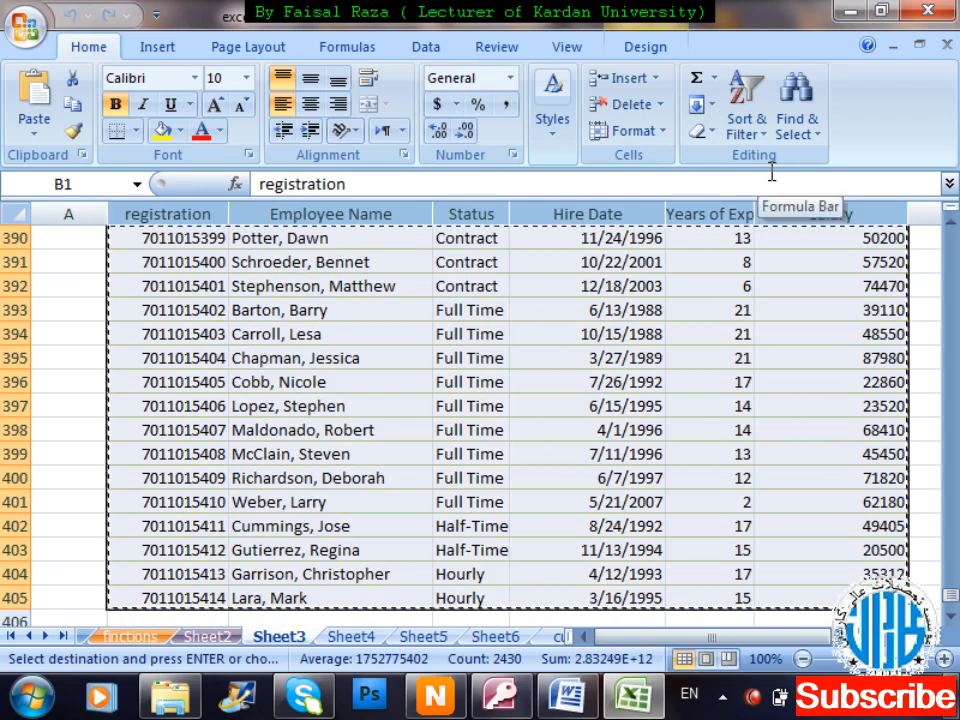
Create a new blank Excel workbook.
{"action": "scroll", "coordinate": [955, 378], "scroll_direction": "up", "scroll_amount": 20}
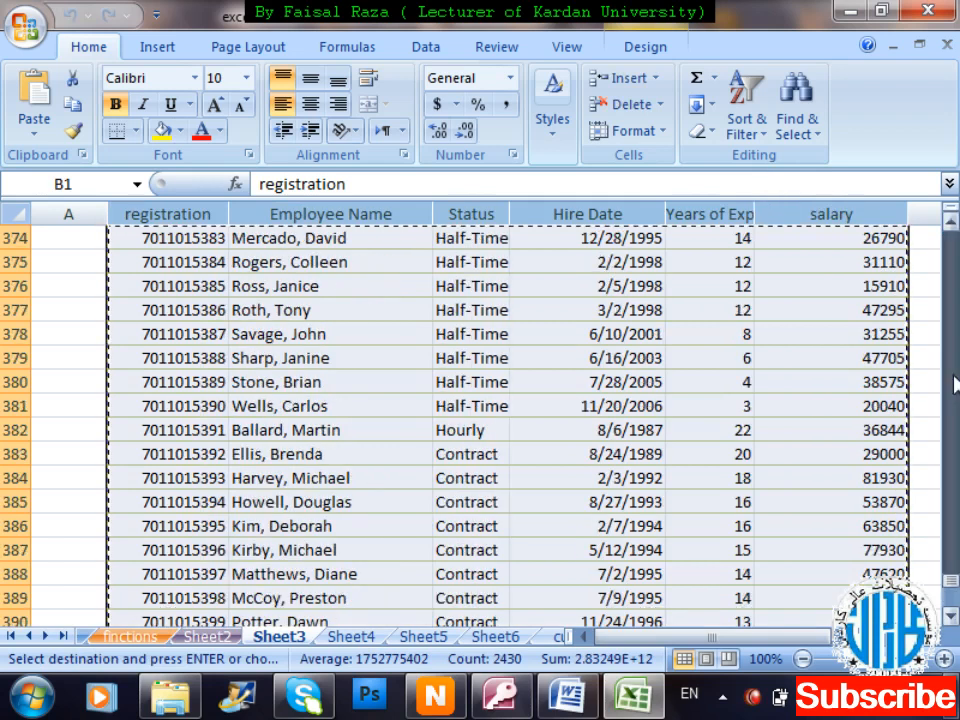
{"action": "scroll", "coordinate": [955, 330], "scroll_direction": "up", "scroll_amount": 20}
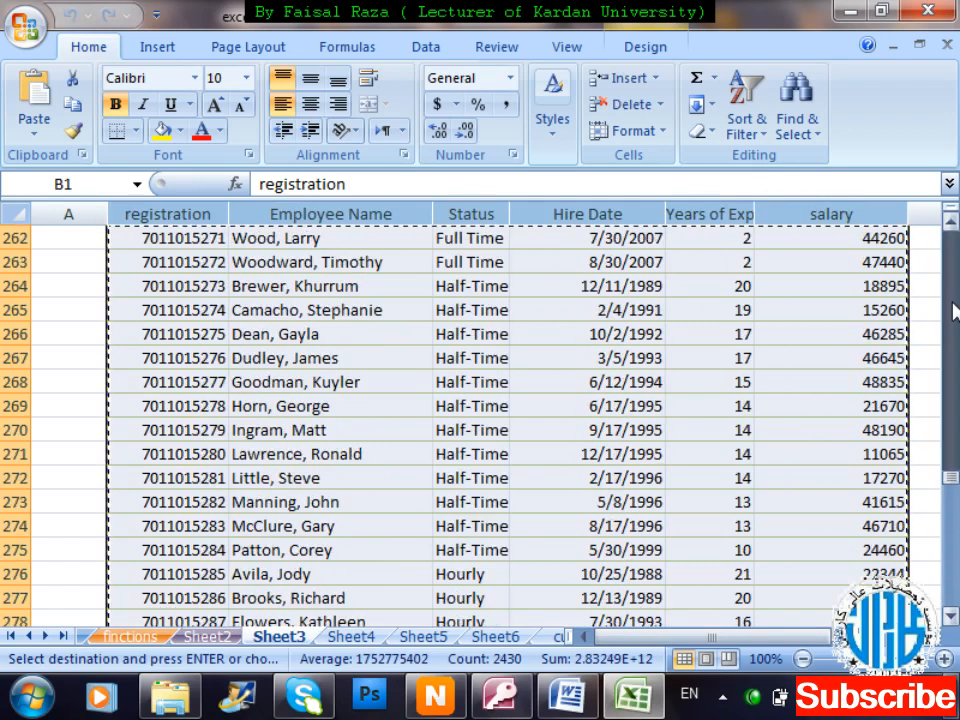
{"action": "scroll", "coordinate": [955, 265], "scroll_direction": "up", "scroll_amount": 20}
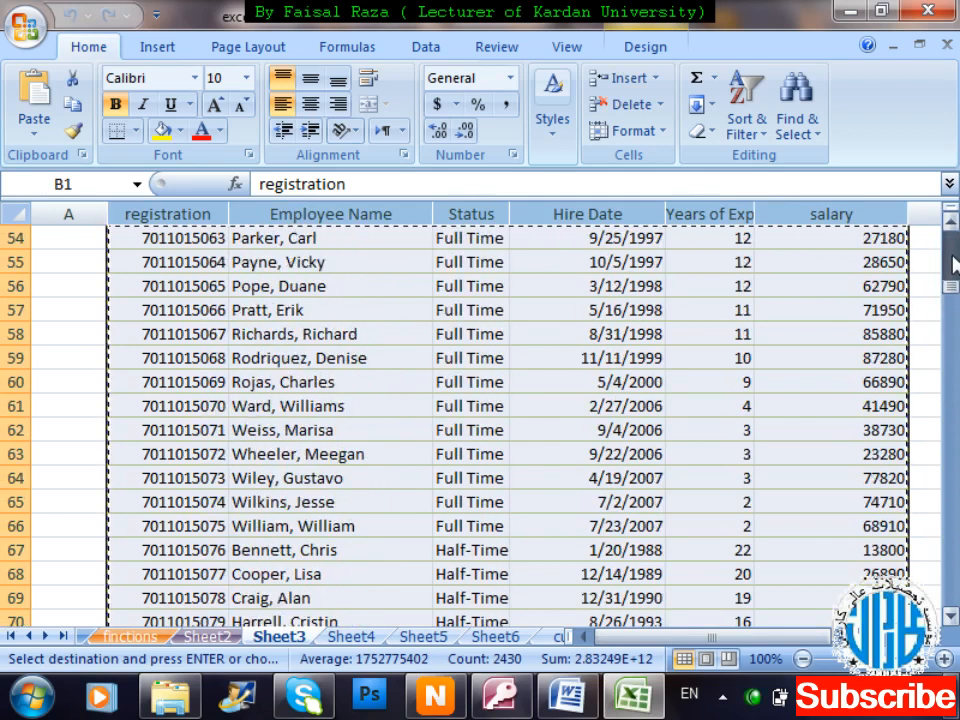
{"action": "left_click_drag", "start_coordinate": [955, 258], "coordinate": [955, 243]}
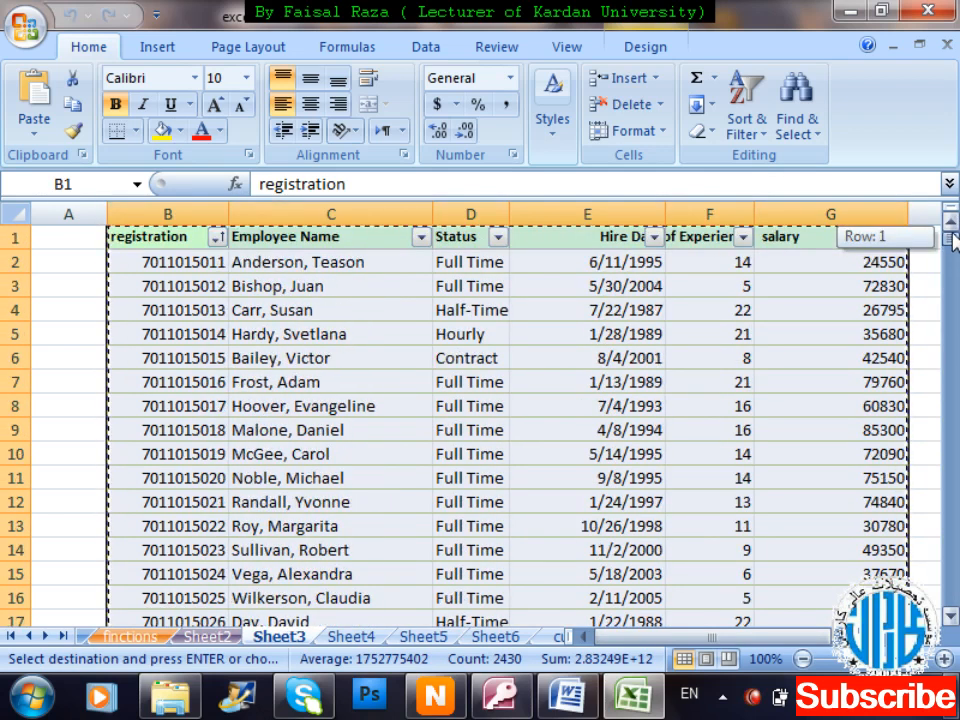
{"action": "key", "text": "ctrl+n"}
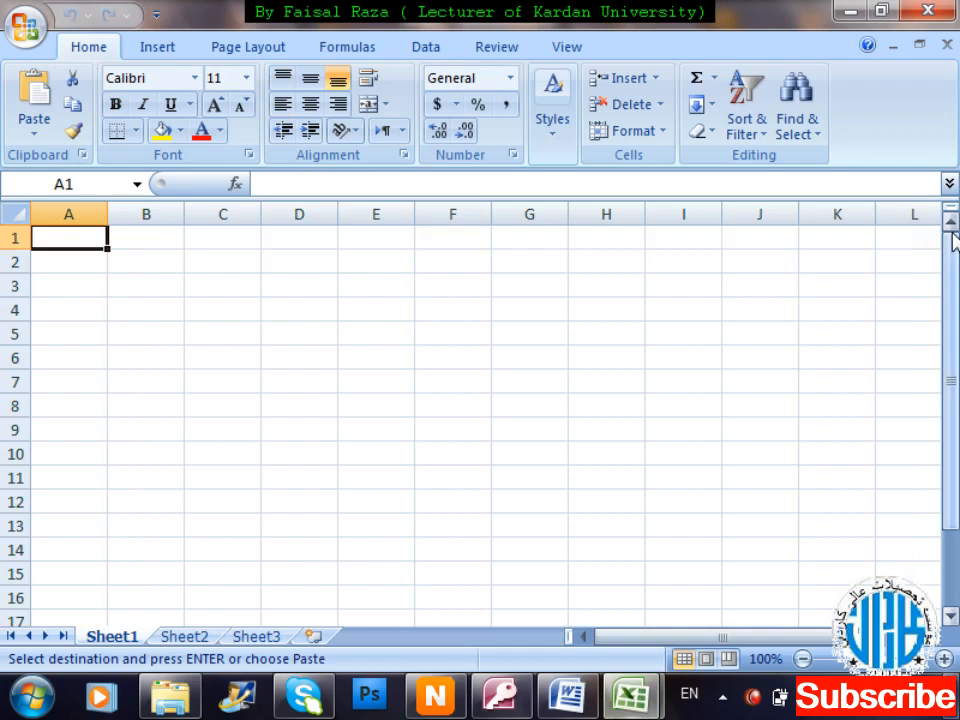
Paste the employee table at B1 and widen columns B and E to fit.
{"action": "key", "text": "Right"}
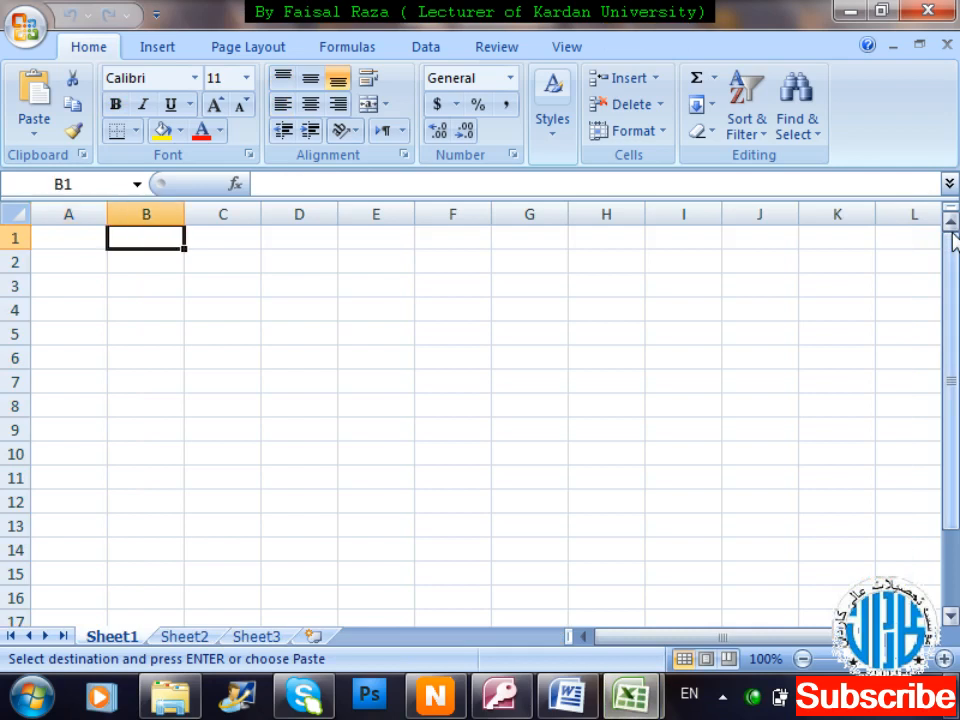
{"action": "key", "text": "ctrl+v"}
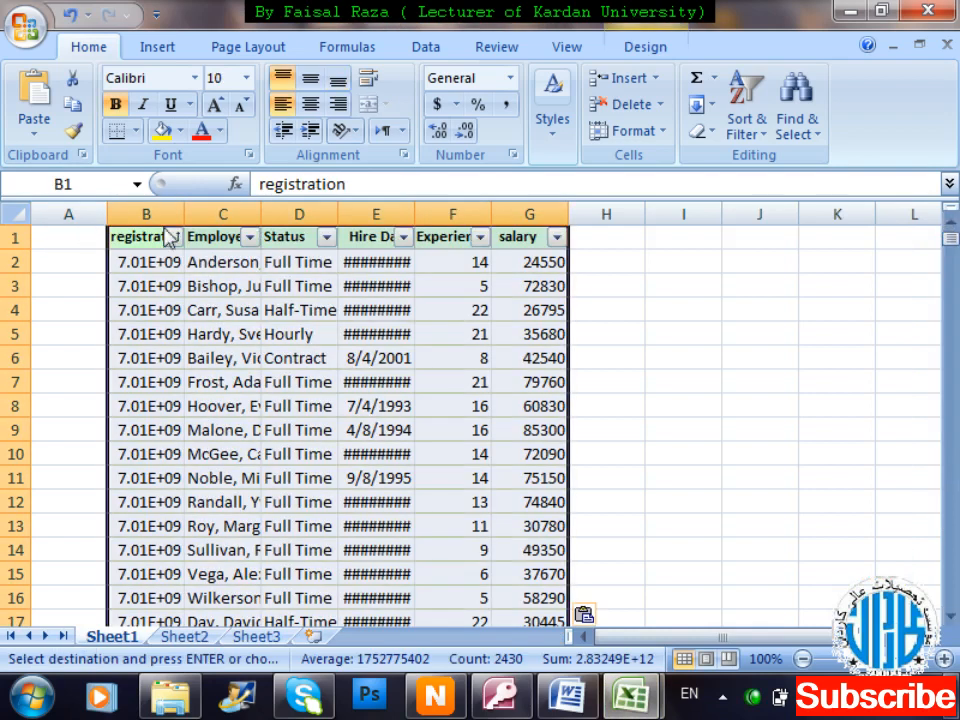
{"action": "left_click_drag", "start_coordinate": [188, 213], "coordinate": [216, 214]}
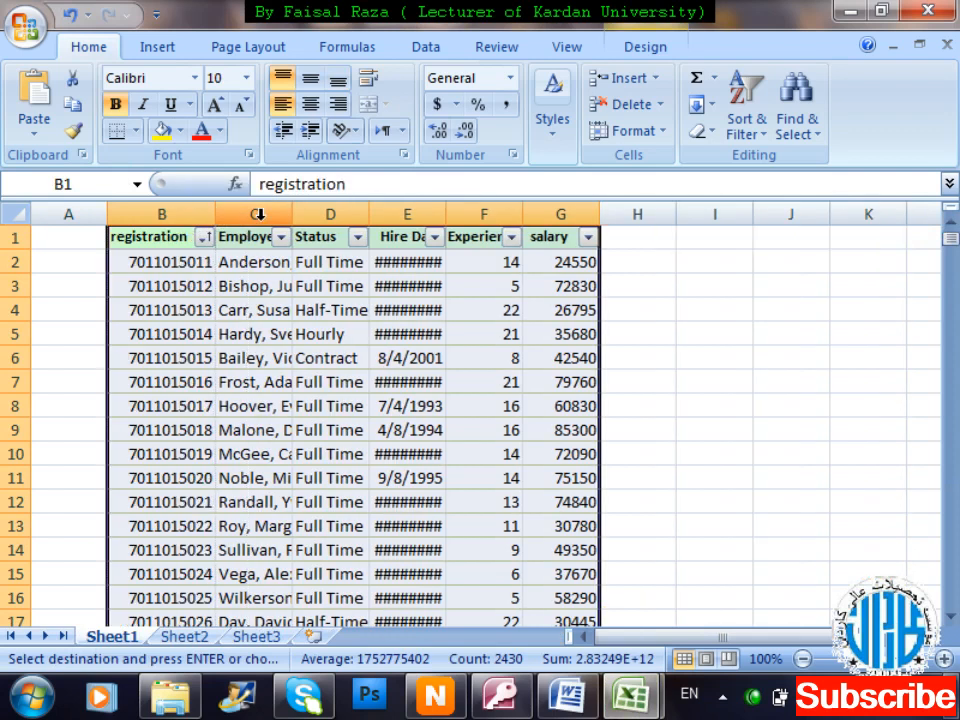
{"action": "left_click_drag", "start_coordinate": [445, 216], "coordinate": [467, 216]}
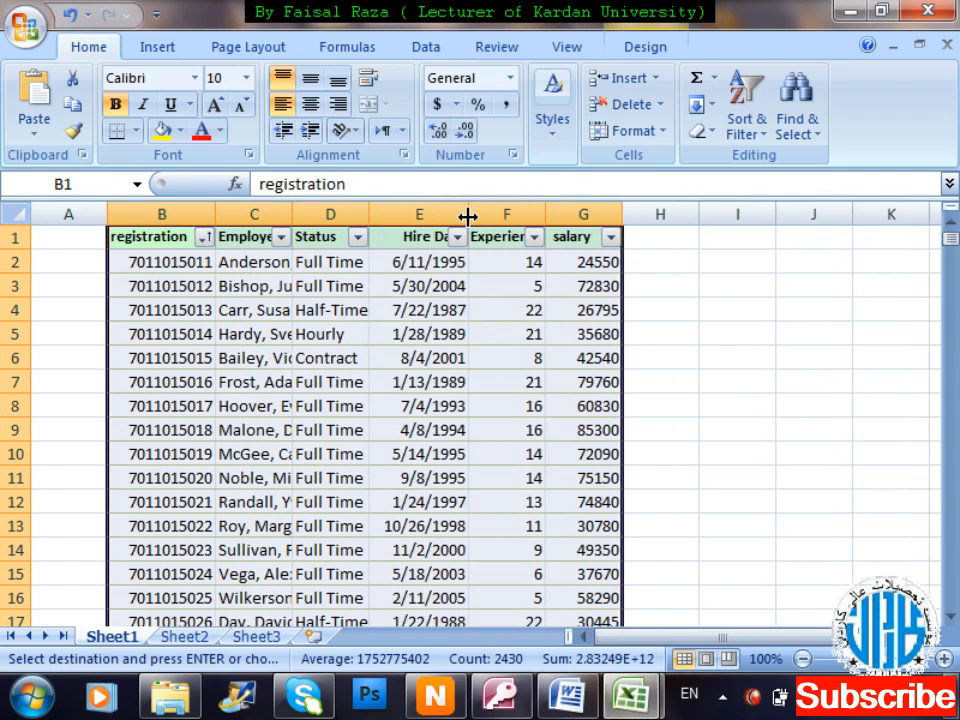
{"action": "left_click", "coordinate": [737, 318]}
{"action": "key", "text": "Left"}
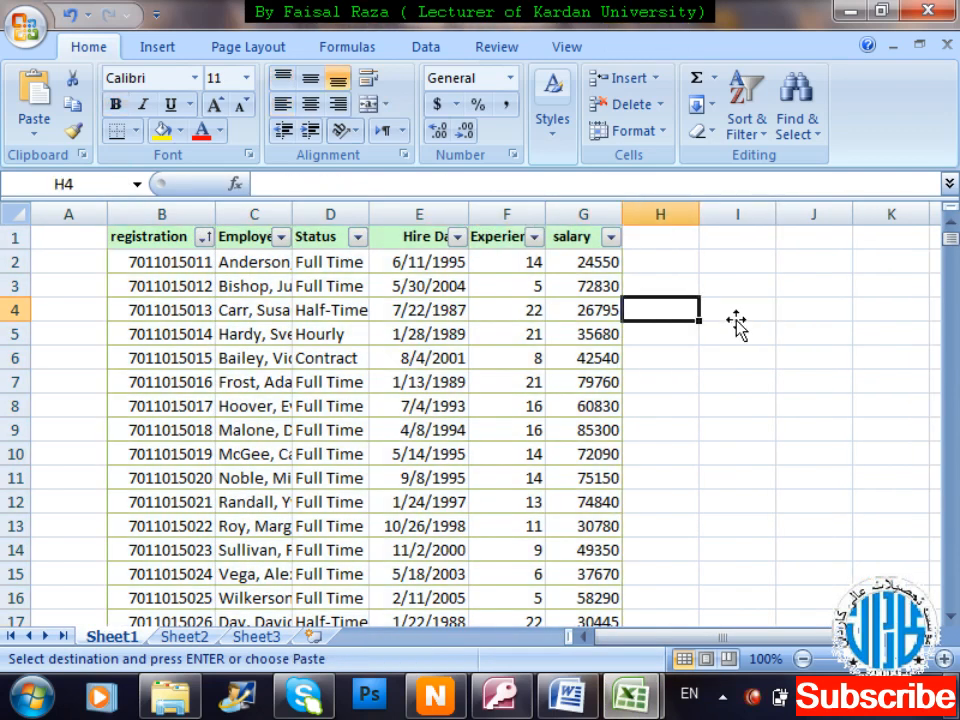
{"action": "key", "text": "Home"}
{"action": "key", "text": "Right"}
{"action": "key", "text": "Up"}
{"action": "key", "text": "Up"}
{"action": "key", "text": "Up"}
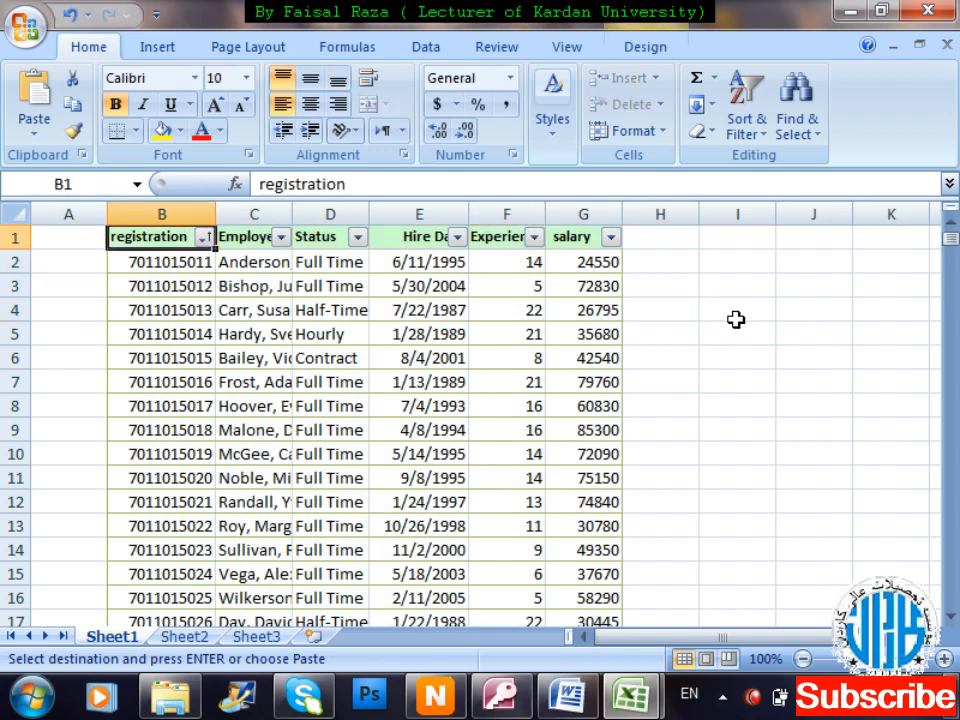
Save the workbook as an Excel workbook named 'employees data'.
{"action": "left_click", "coordinate": [30, 30]}
{"action": "mouse_move", "coordinate": [55, 243]}
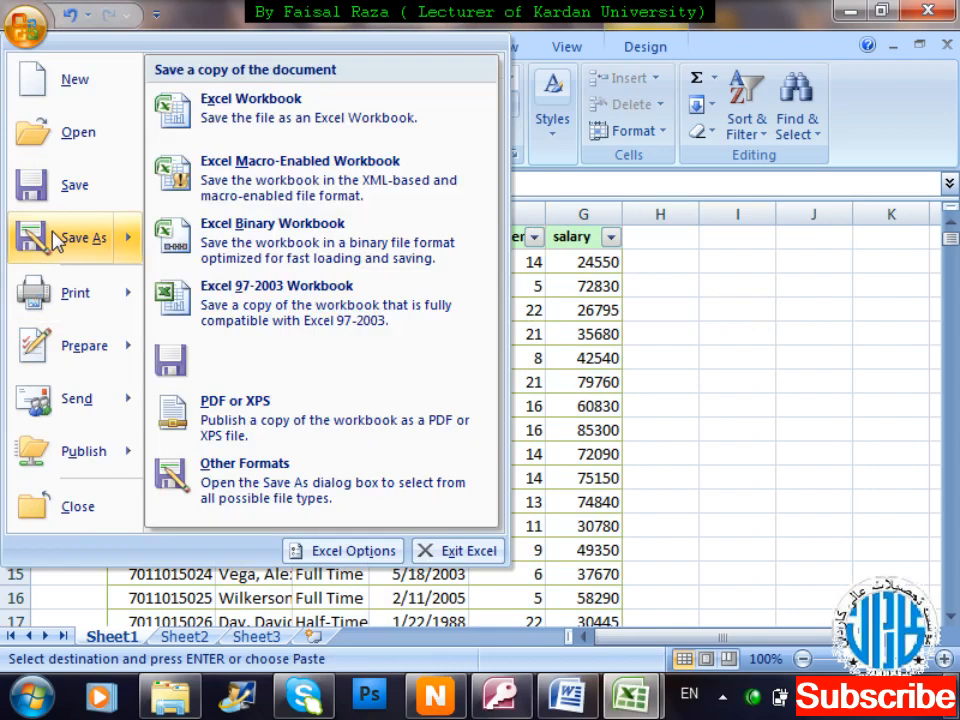
{"action": "left_click", "coordinate": [345, 132]}
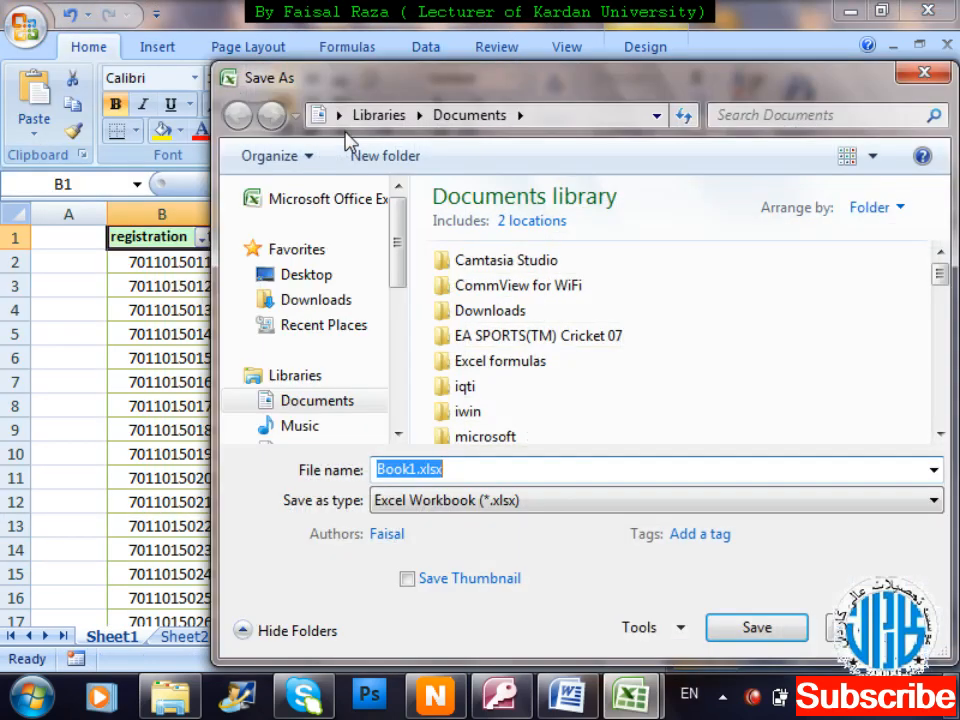
{"action": "key", "text": "BackSpace"}
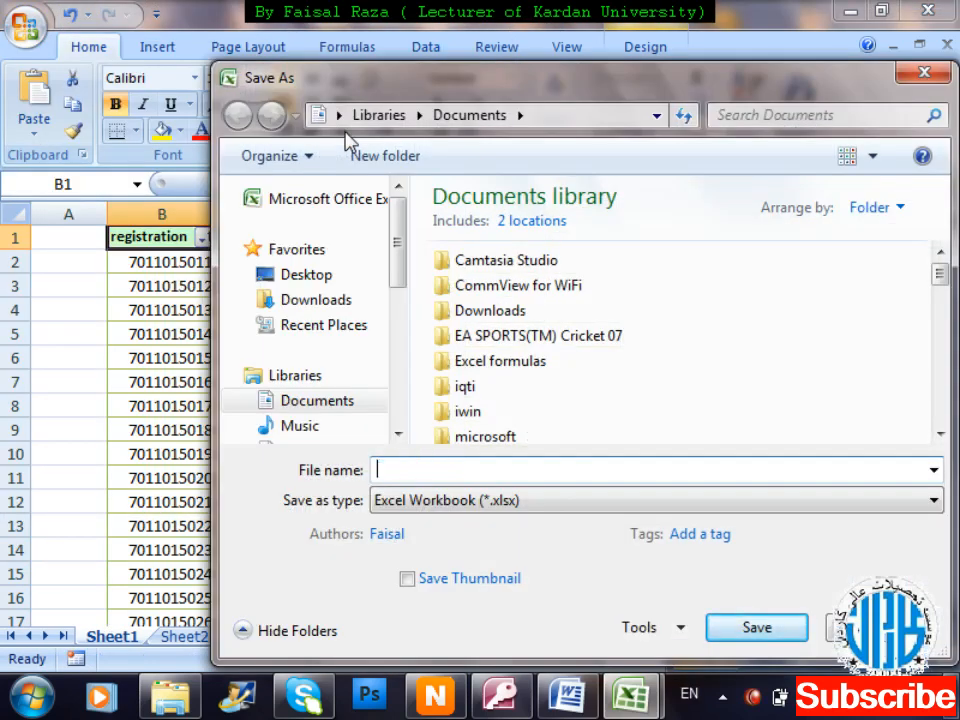
{"action": "type", "text": "em"}
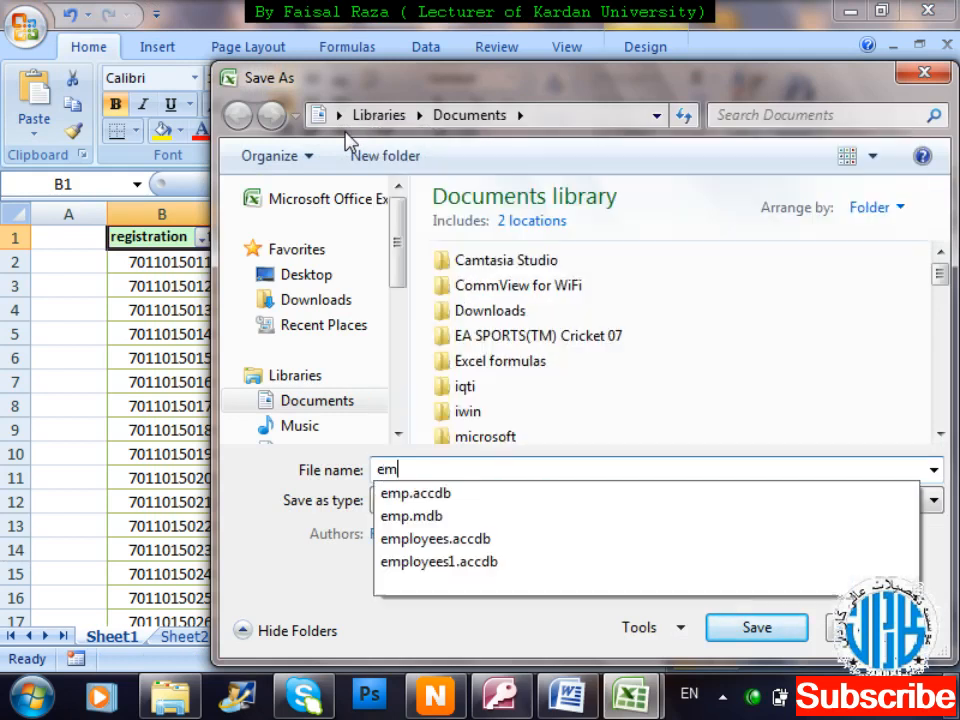
{"action": "type", "text": "ployees data"}
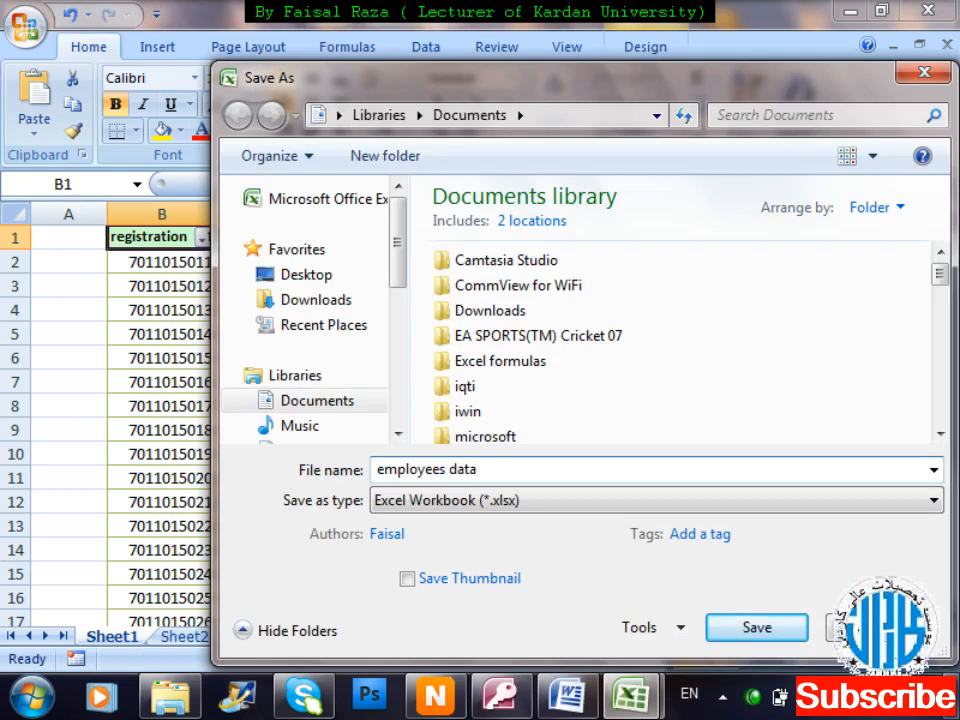
{"action": "key", "text": "Return"}
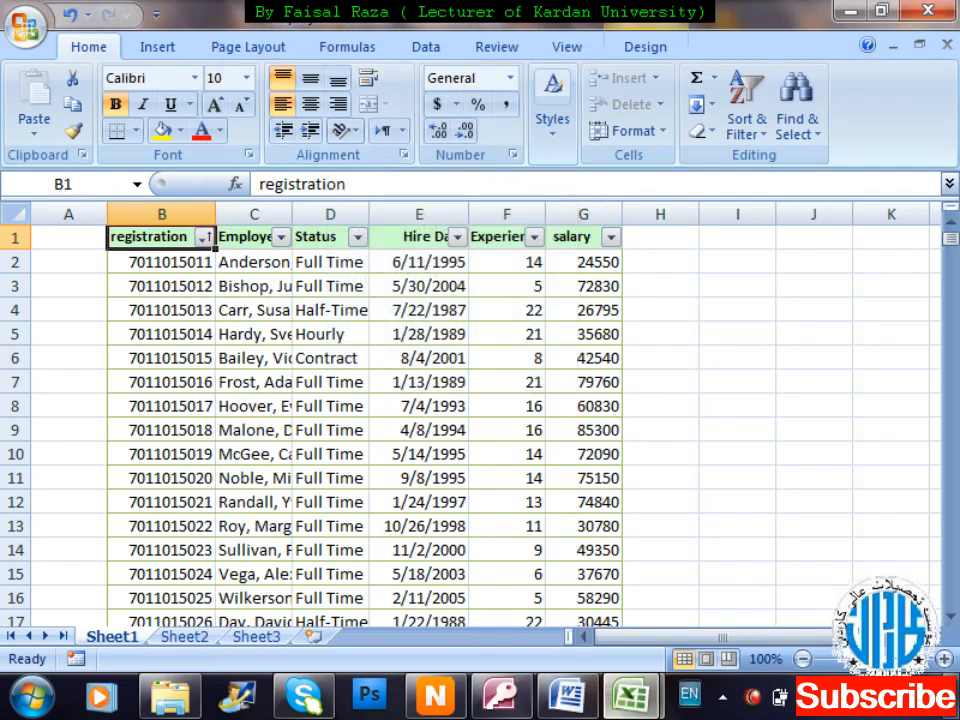
Start an Excel import in Access with employees data.xlsx as the source file.
{"action": "left_click", "coordinate": [505, 697]}
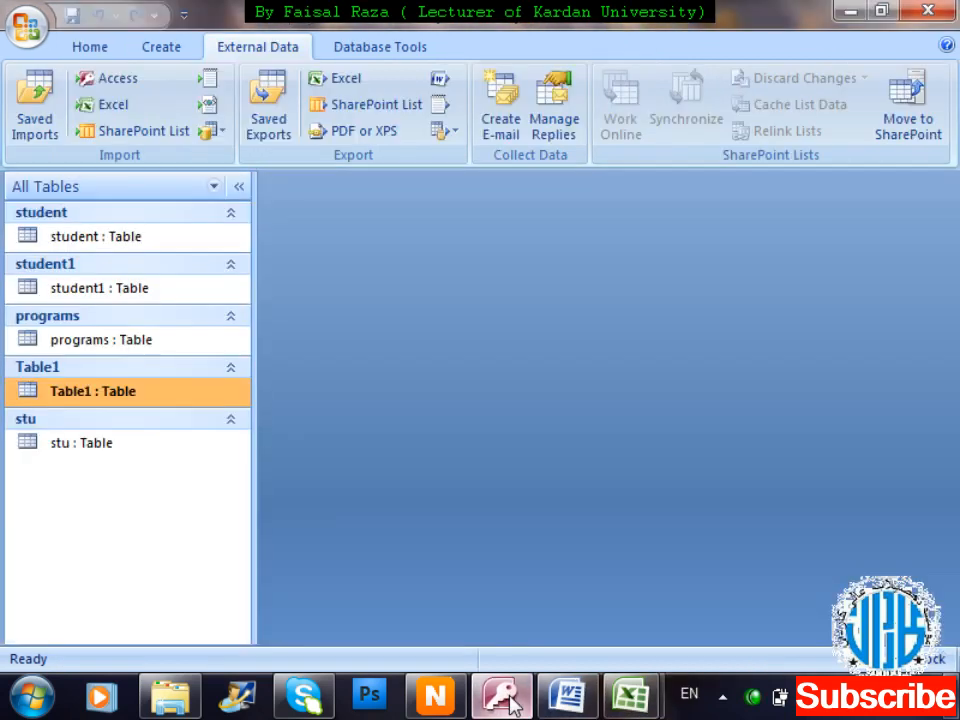
{"action": "left_click", "coordinate": [106, 116]}
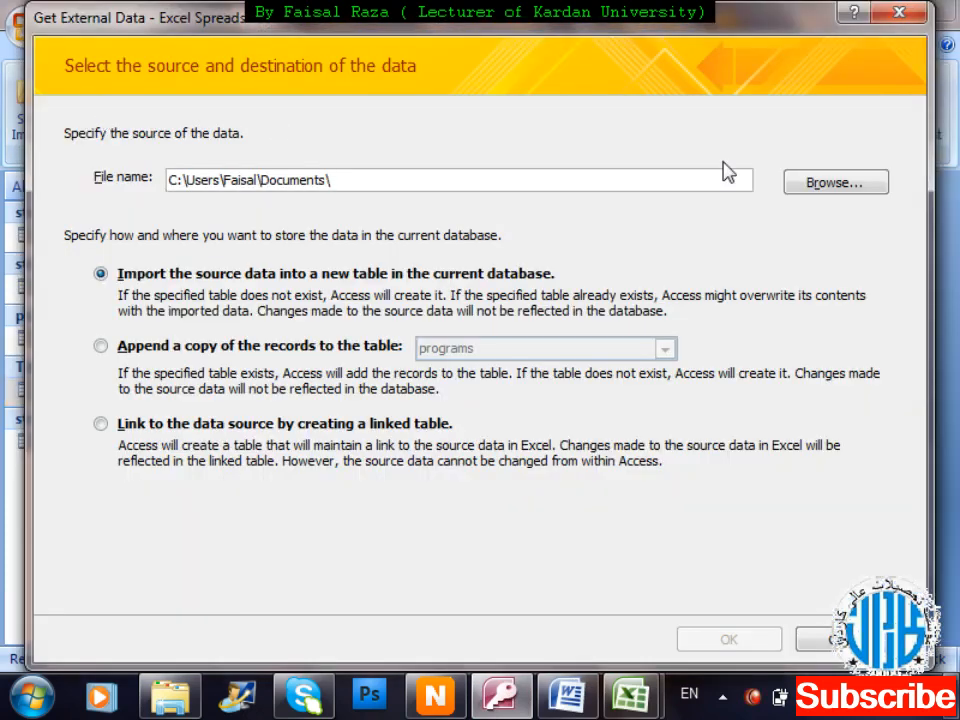
{"action": "left_click", "coordinate": [812, 181]}
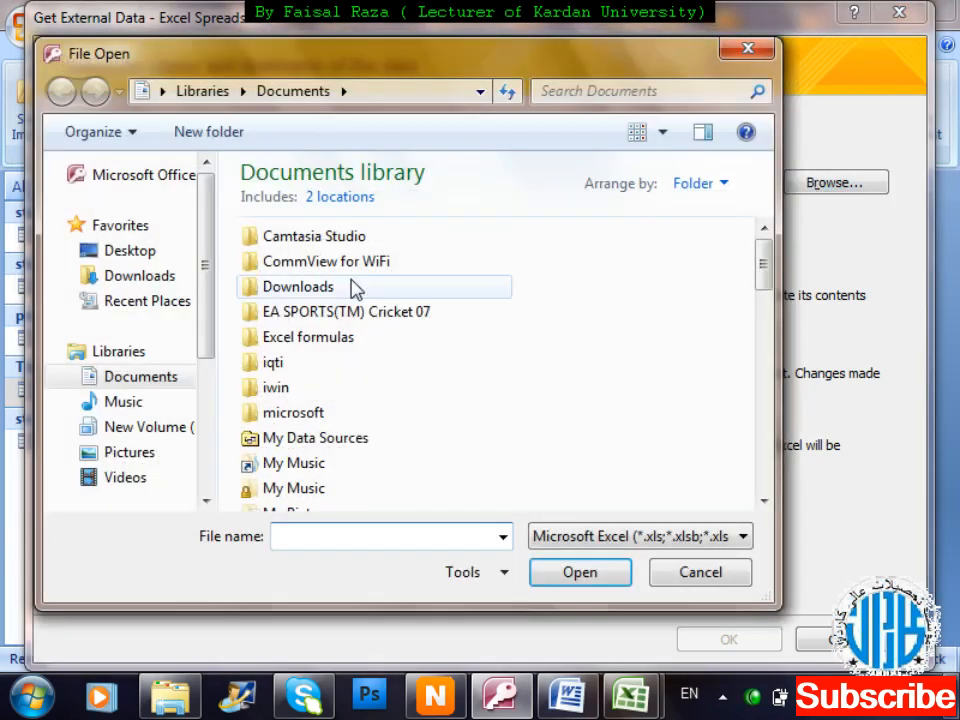
{"action": "left_click", "coordinate": [269, 292]}
{"action": "key", "text": "e"}
{"action": "key", "text": "e"}
{"action": "key", "text": "e"}
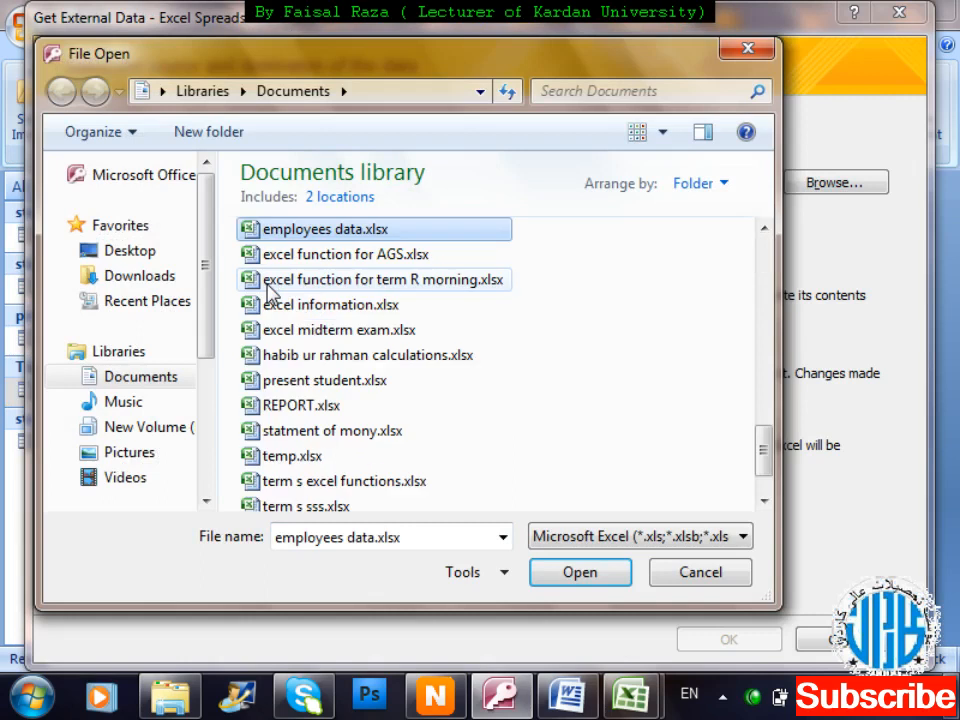
{"action": "double_click", "coordinate": [401, 232]}
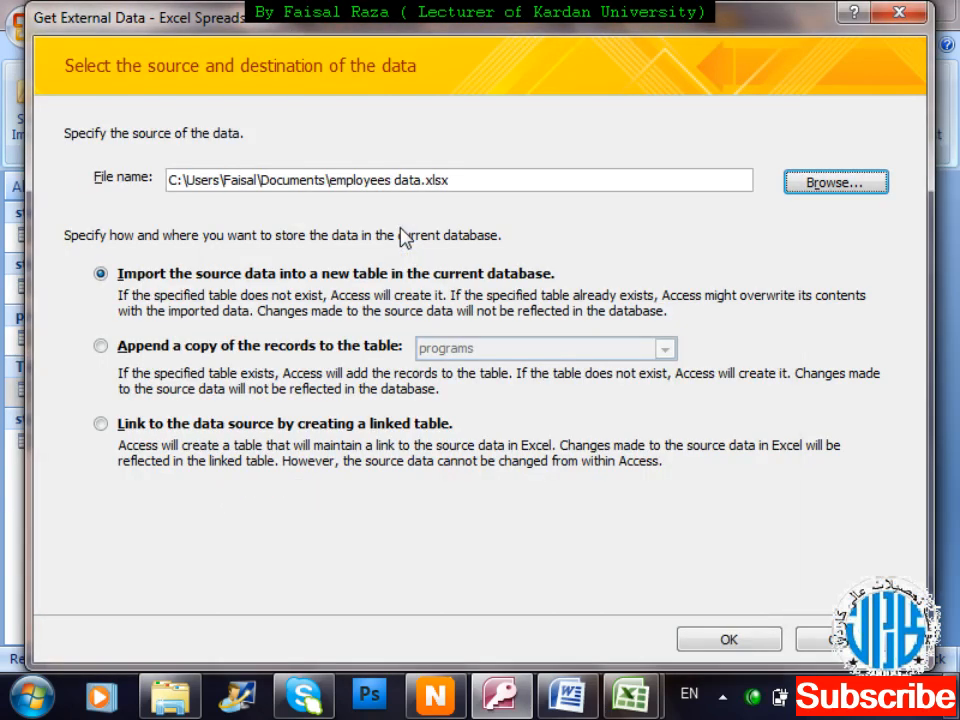
{"action": "left_click", "coordinate": [729, 640]}
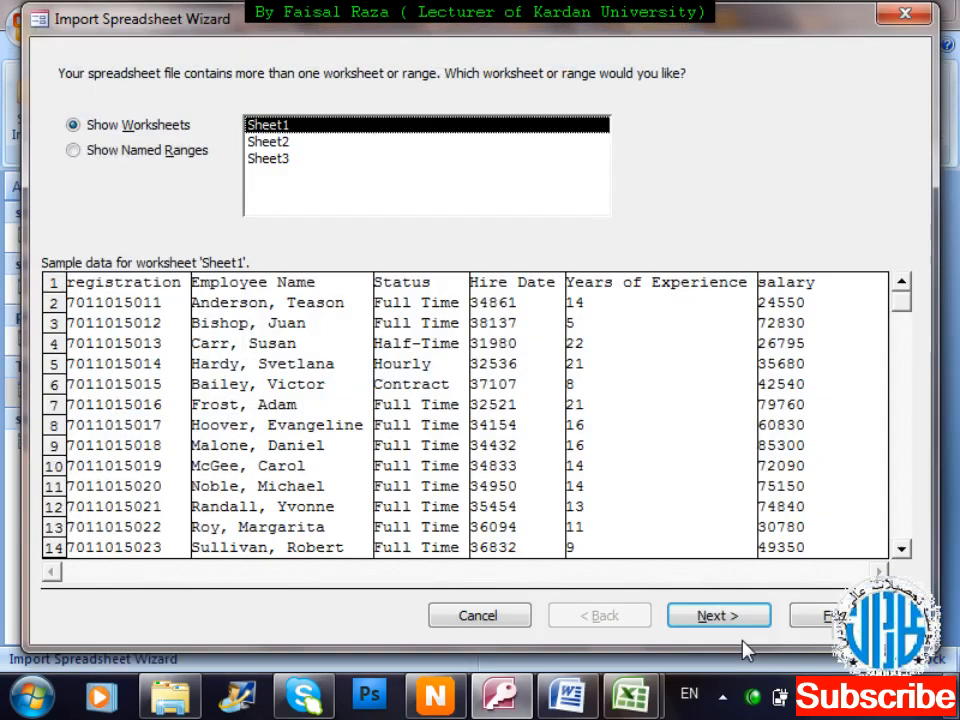
Preview Sheet2 and Sheet3, then pick Sheet1 as the worksheet and continue.
{"action": "left_click", "coordinate": [285, 145]}
{"action": "left_click", "coordinate": [289, 160]}
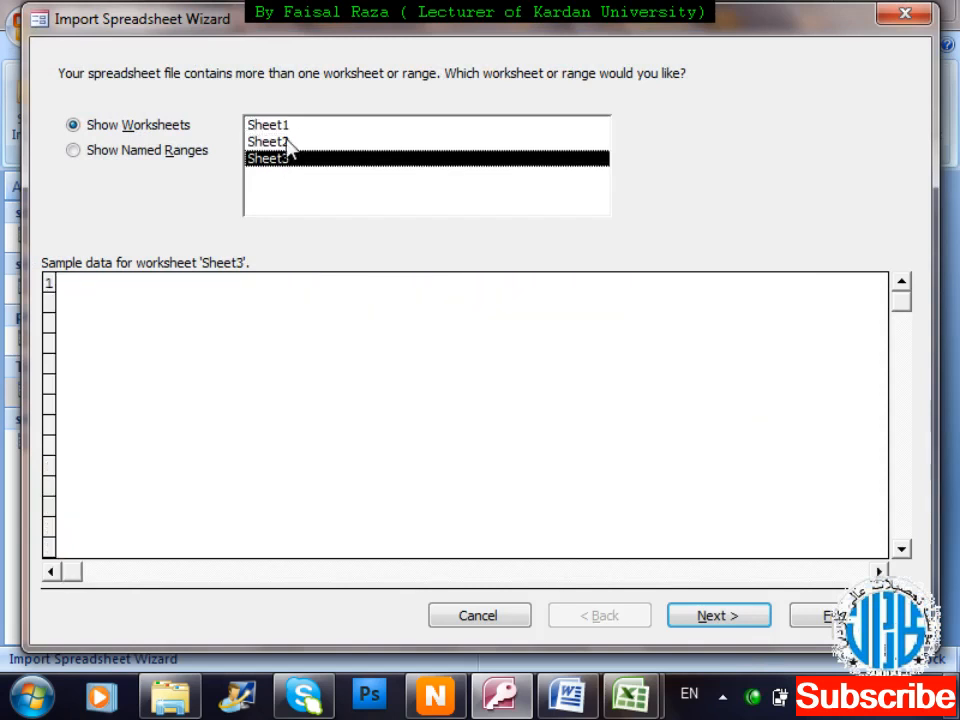
{"action": "left_click", "coordinate": [285, 129]}
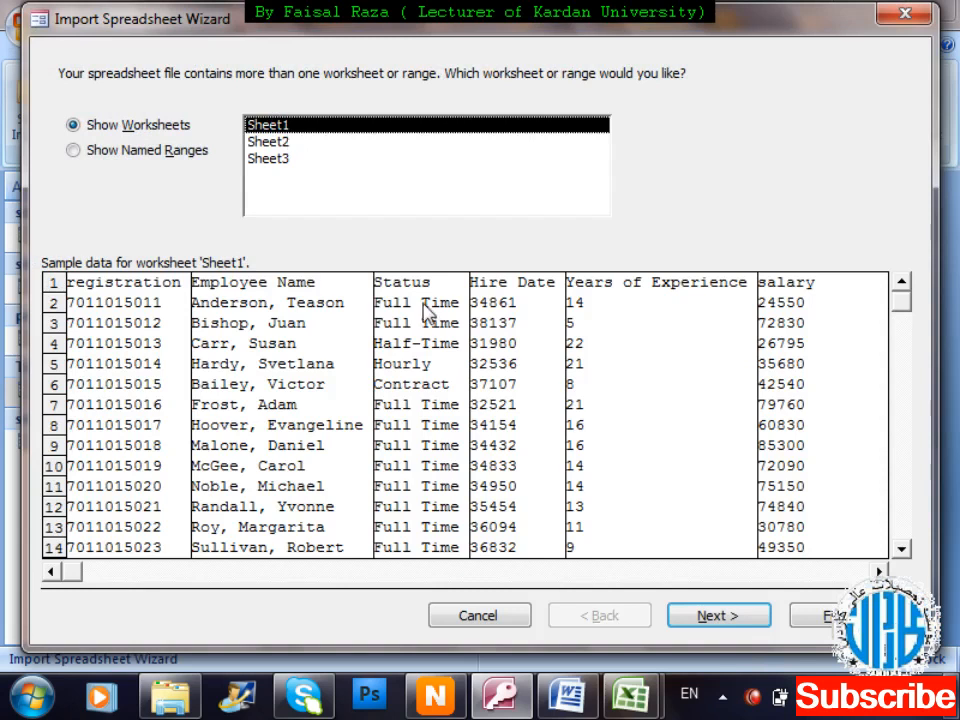
{"action": "left_click", "coordinate": [750, 618]}
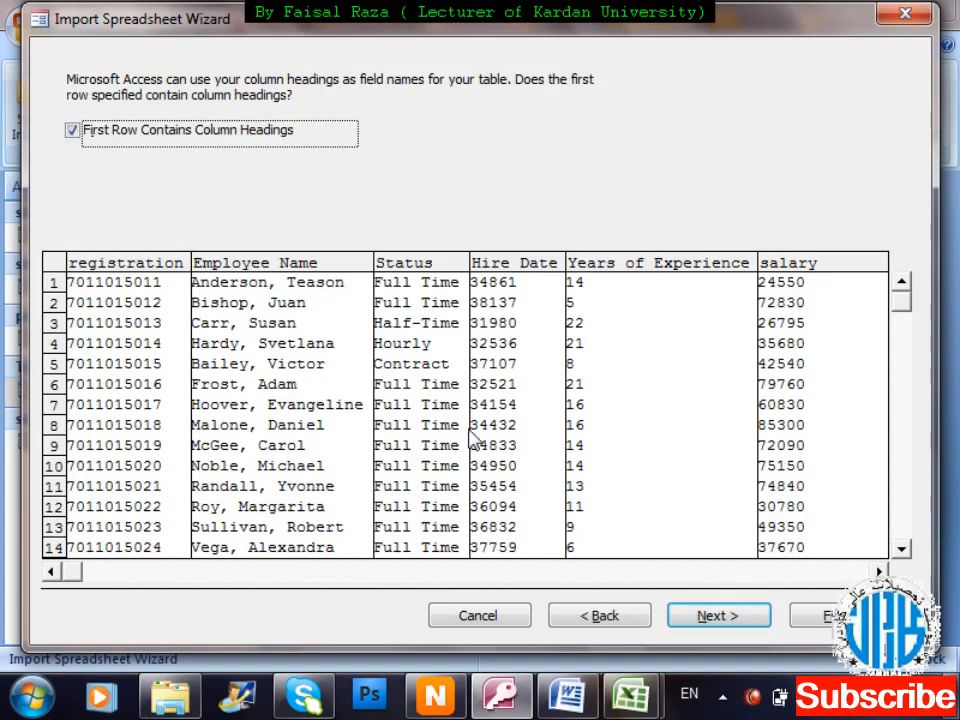
Leave 'First Row Contains Column Headings' checked and advance to field options.
{"action": "left_click", "coordinate": [73, 130]}
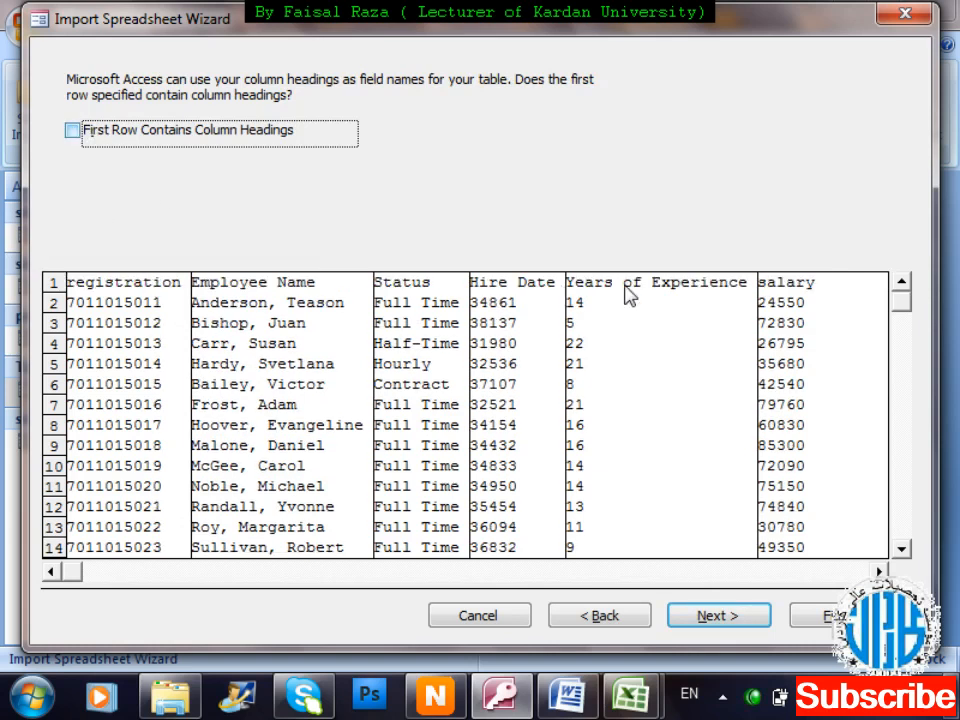
{"action": "left_click", "coordinate": [116, 143]}
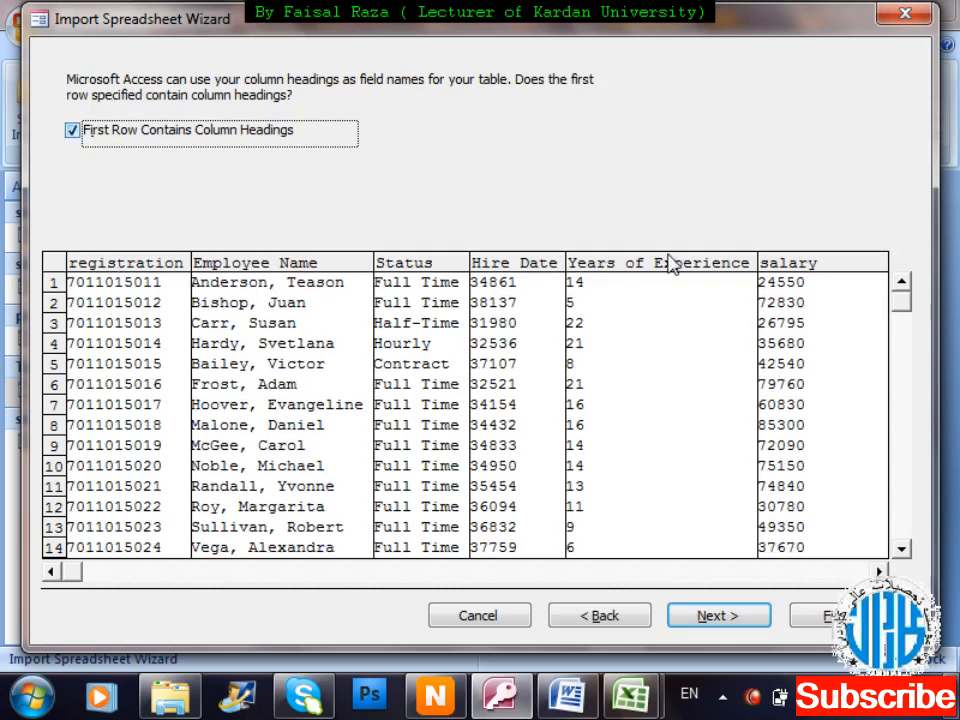
{"action": "left_click", "coordinate": [716, 616]}
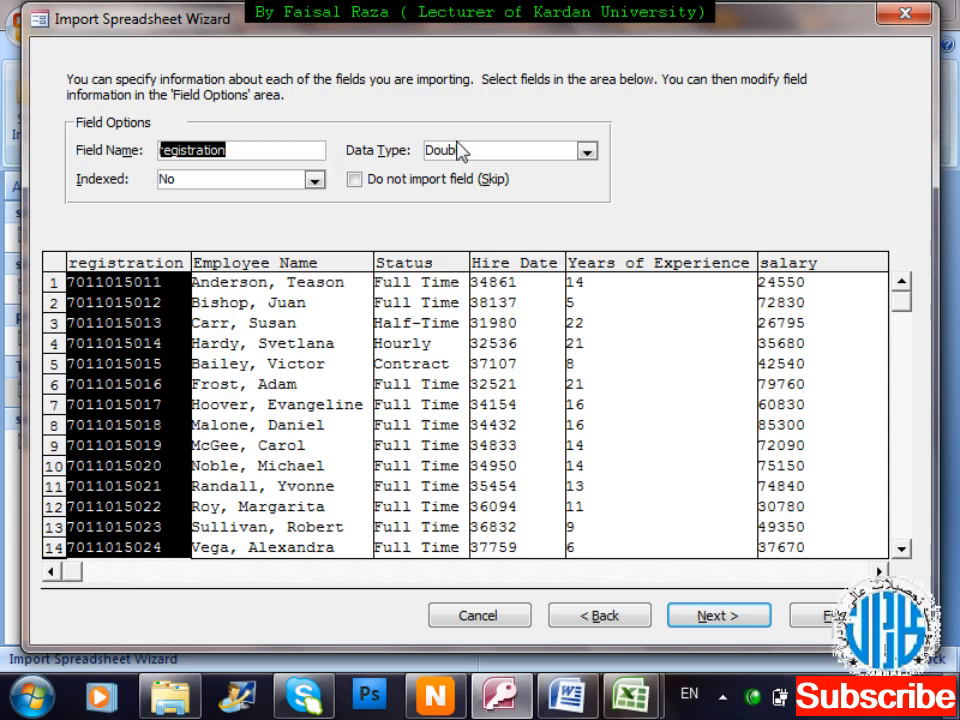
Check each field's type, keeping registration as Double and setting Years of Experience to Integer.
{"action": "left_click", "coordinate": [586, 150]}
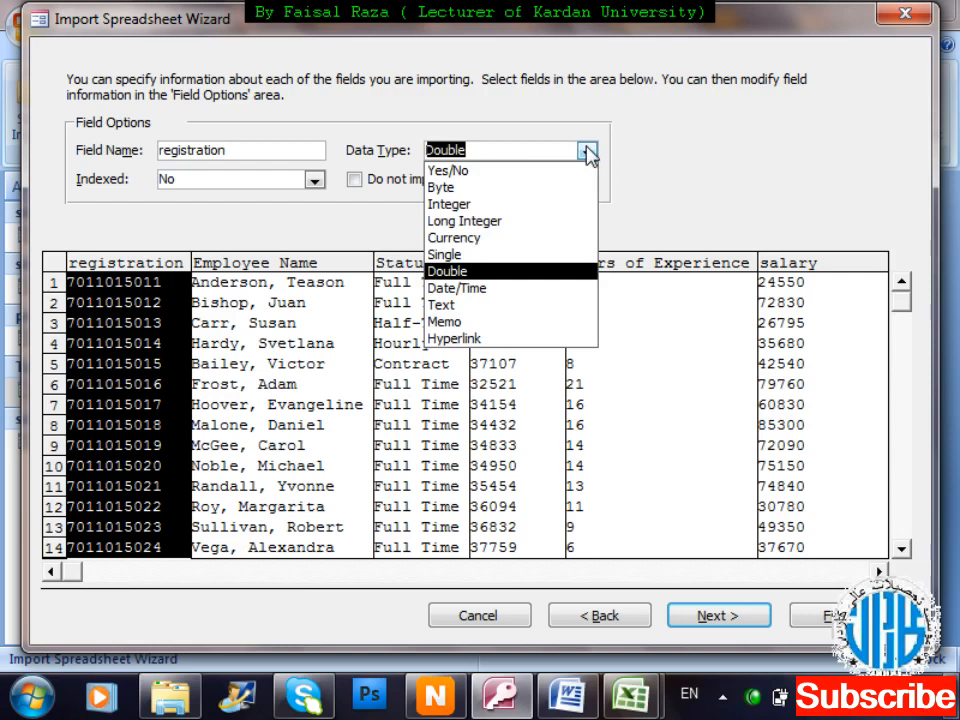
{"action": "left_click", "coordinate": [588, 152]}
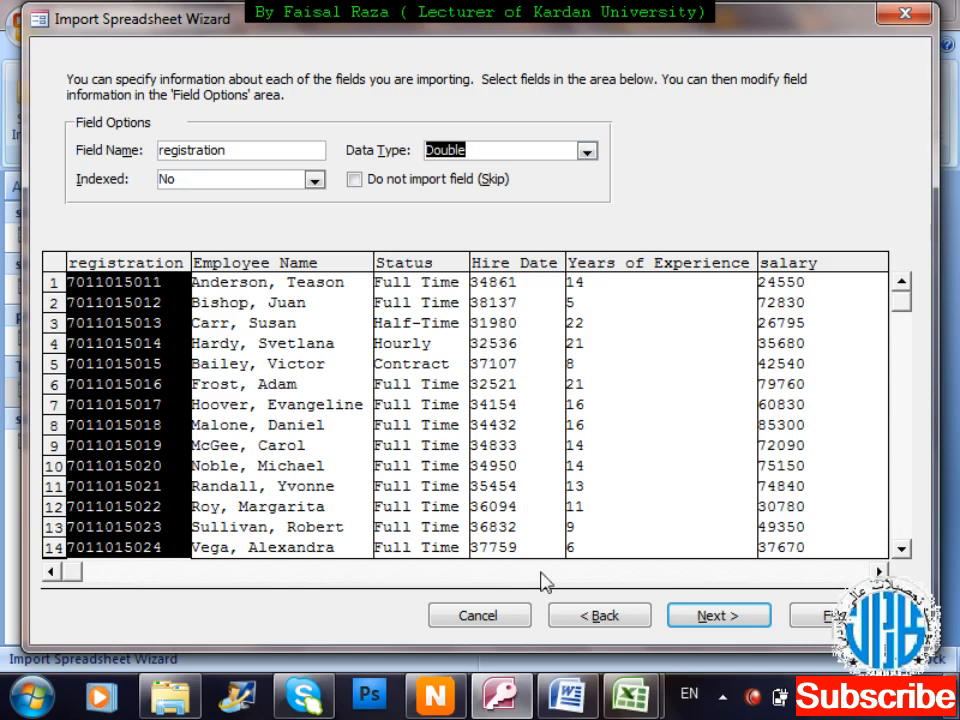
{"action": "left_click", "coordinate": [290, 469]}
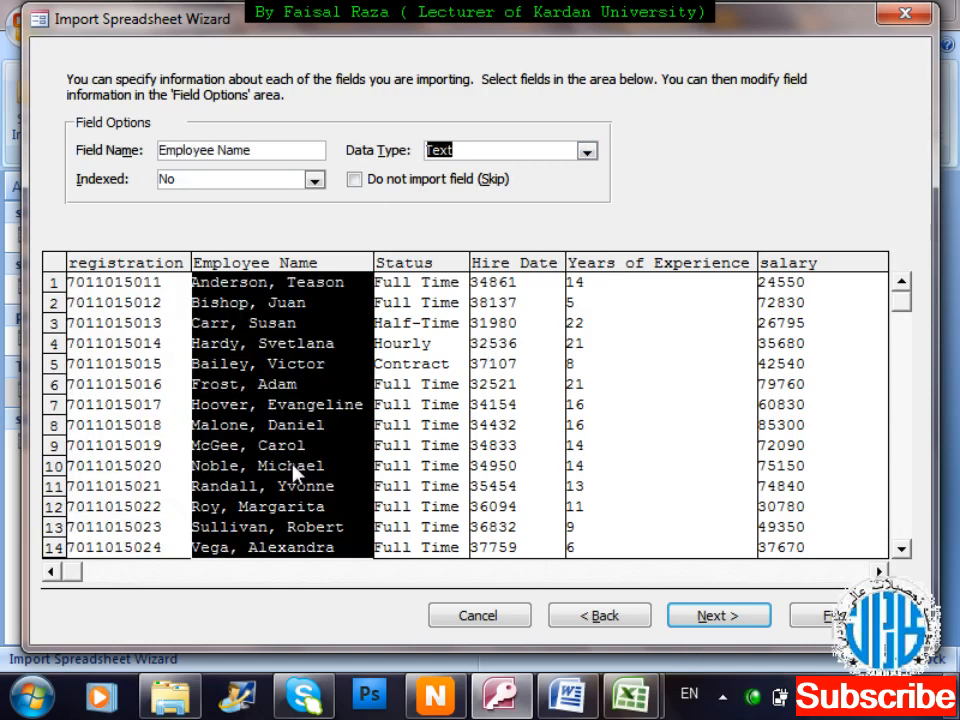
{"action": "left_click", "coordinate": [427, 362]}
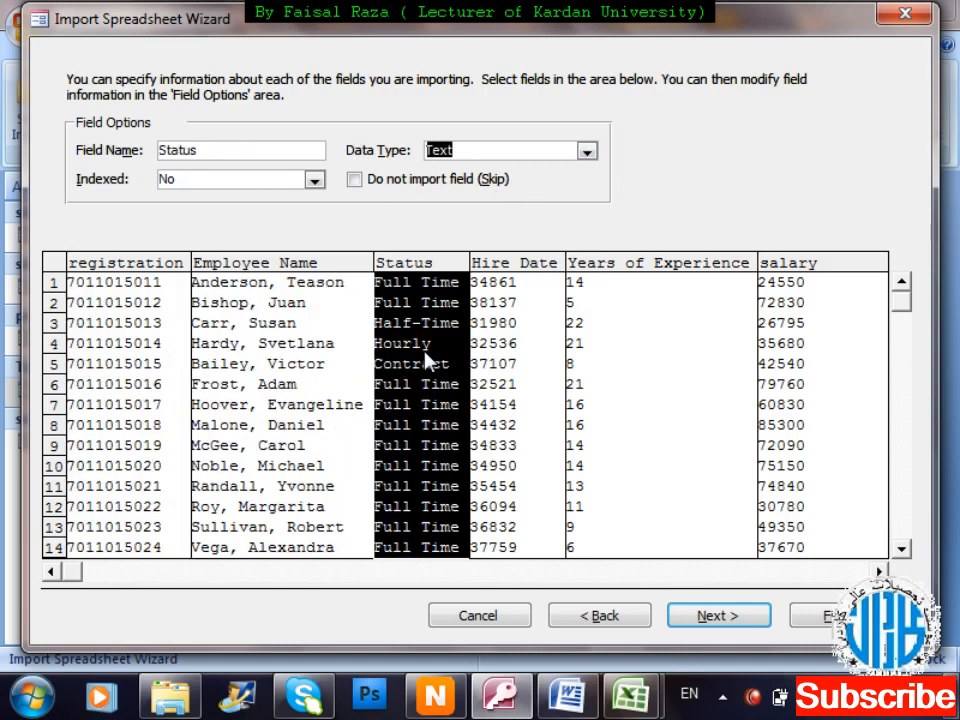
{"action": "left_click", "coordinate": [497, 368]}
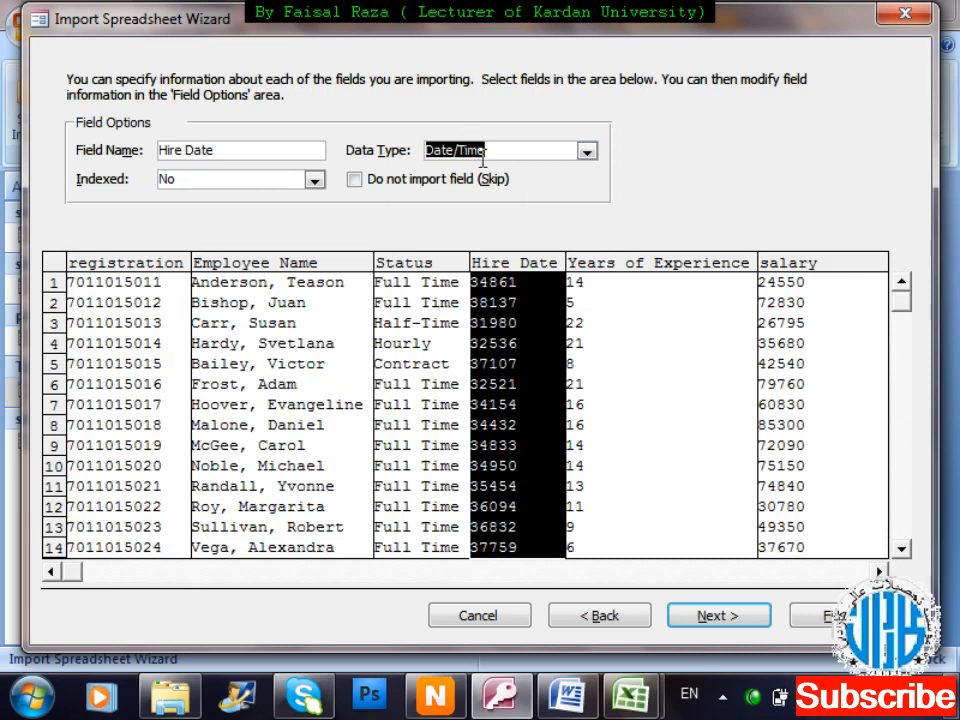
{"action": "left_click", "coordinate": [686, 380]}
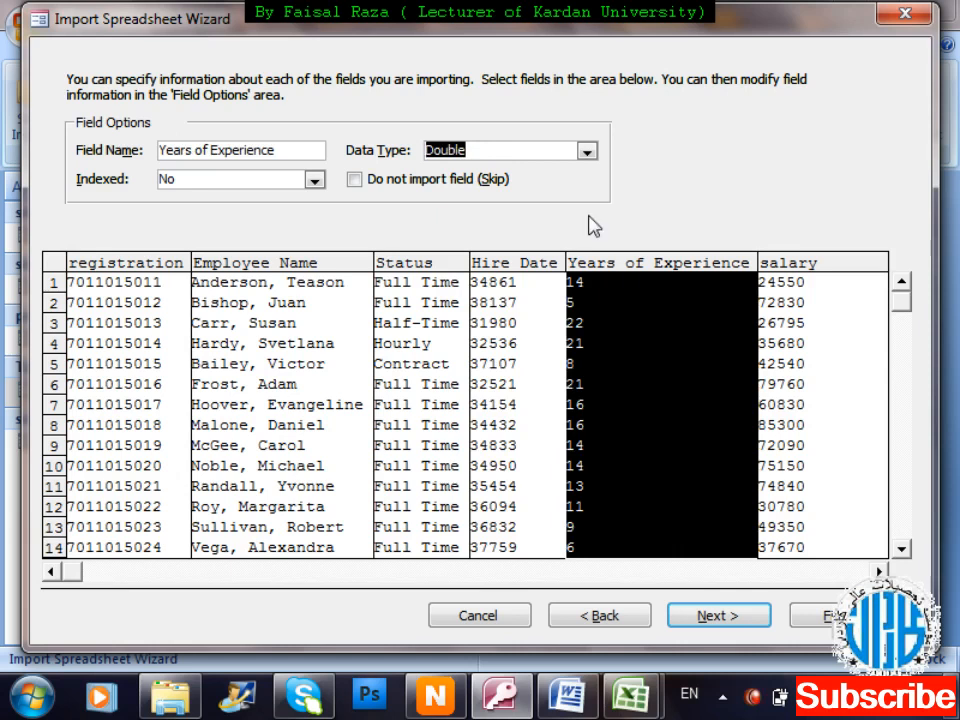
{"action": "left_click", "coordinate": [586, 152]}
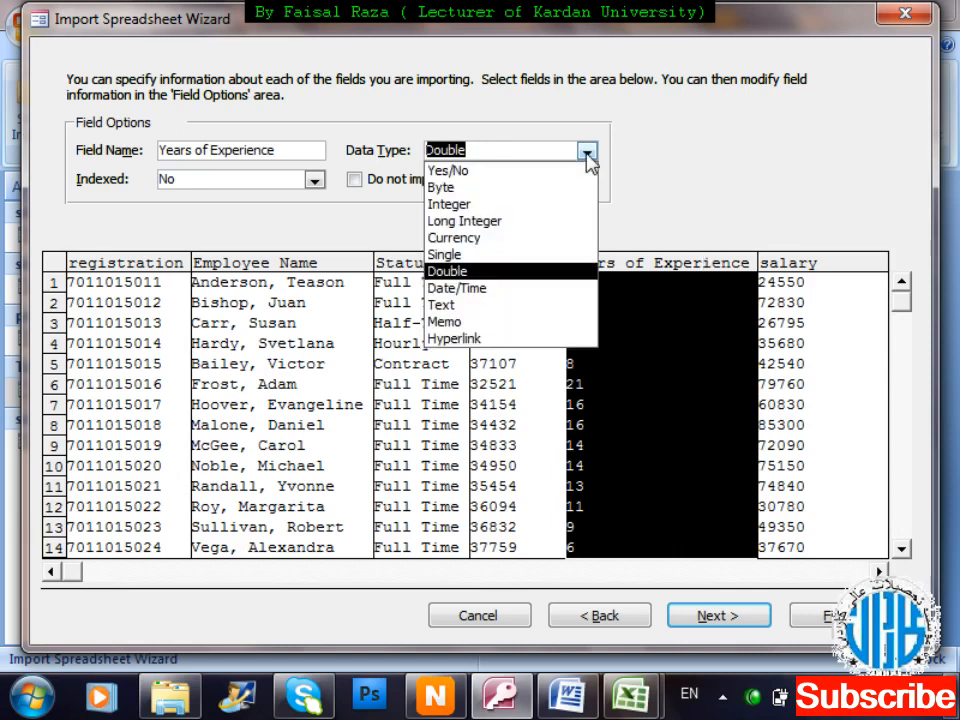
{"action": "left_click", "coordinate": [519, 206]}
{"action": "left_click", "coordinate": [795, 333]}
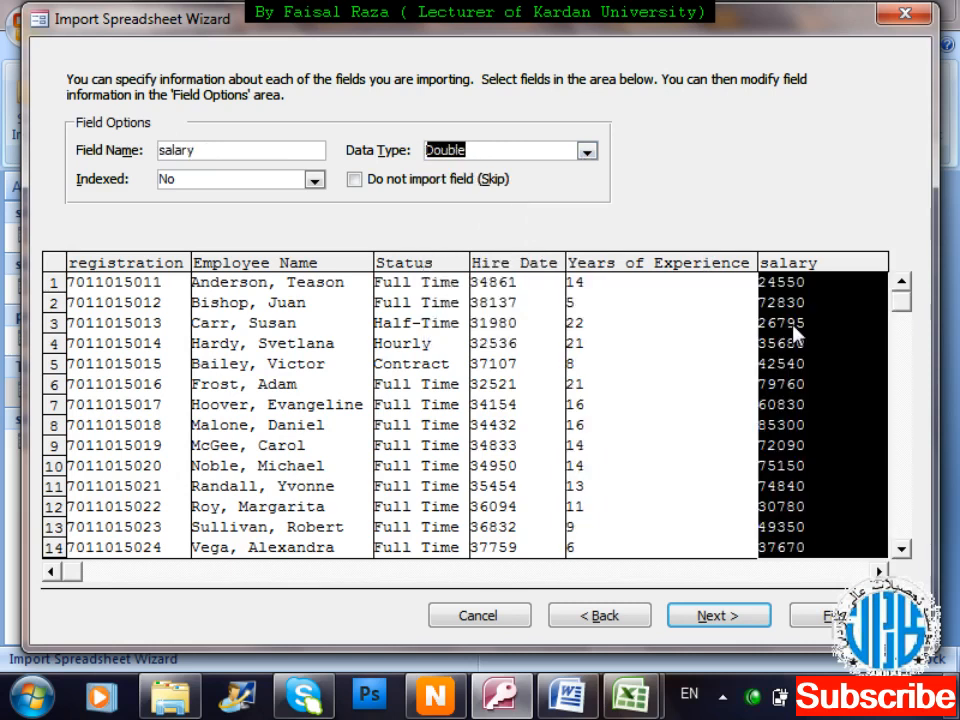
{"action": "left_click", "coordinate": [727, 620]}
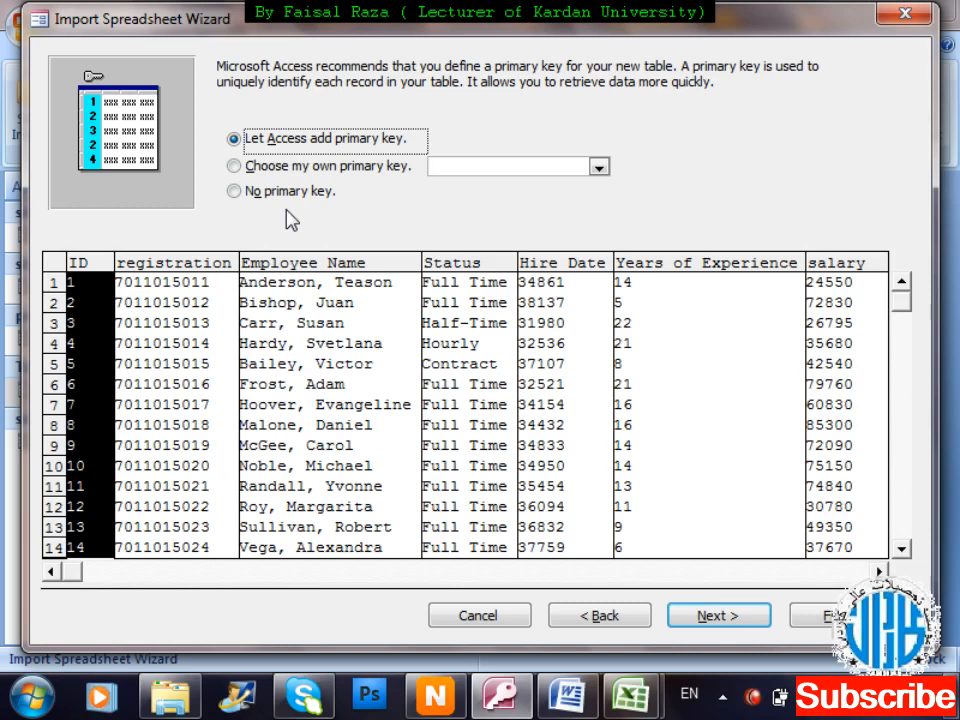
Open the Windows Start menu, leaving the wizard on 'Let Access add primary key'.
{"action": "key", "text": "super"}
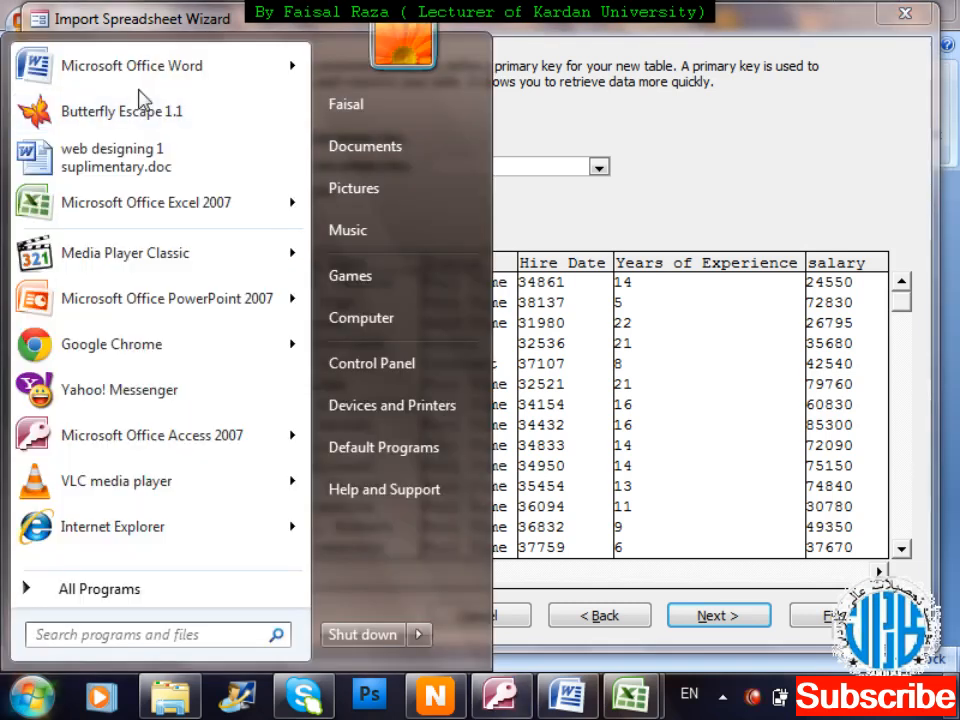
Launch Word, maximize Document1 and set the font size to 23.
{"action": "left_click", "coordinate": [143, 85]}
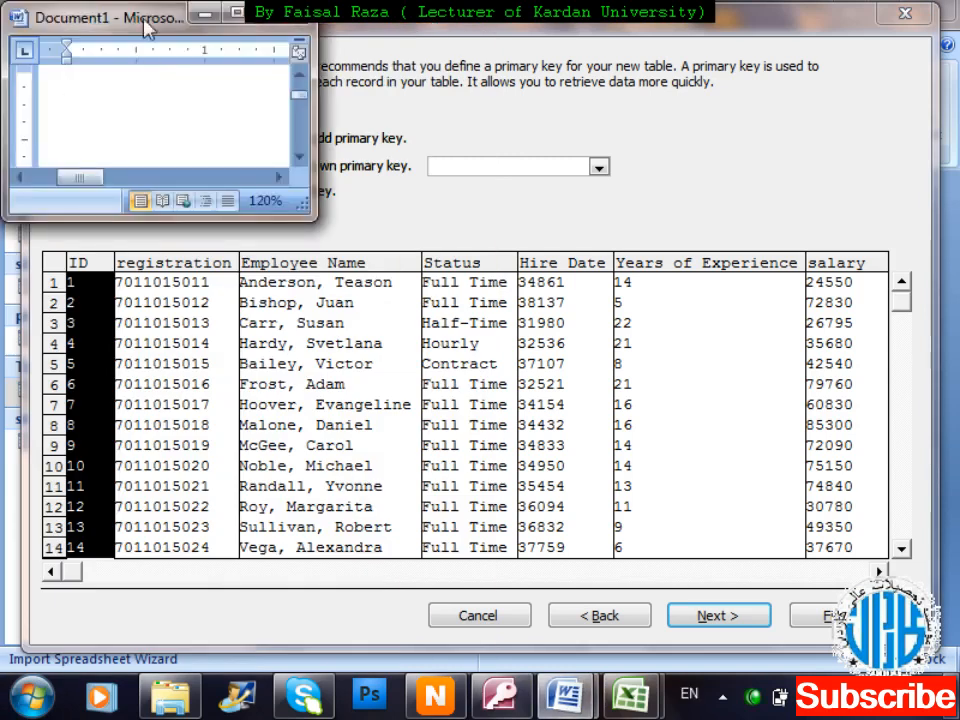
{"action": "double_click", "coordinate": [107, 13]}
{"action": "key", "text": "ctrl+shift+period"}
{"action": "key", "text": "ctrl+shift+period"}
{"action": "key", "text": "ctrl+shift+period"}
{"action": "key", "text": "ctrl+shift+period"}
{"action": "key", "text": "ctrl+shift+period"}
{"action": "key", "text": "ctrl+shift+period"}
{"action": "key", "text": "ctrl+bracketright"}
{"action": "type", "text": "["}
{"action": "key", "text": "BackSpace"}
Type the heading 'Primary key:' and begin the definition 'If the column show unique data in a…'.
{"action": "type", "text": "primm"}
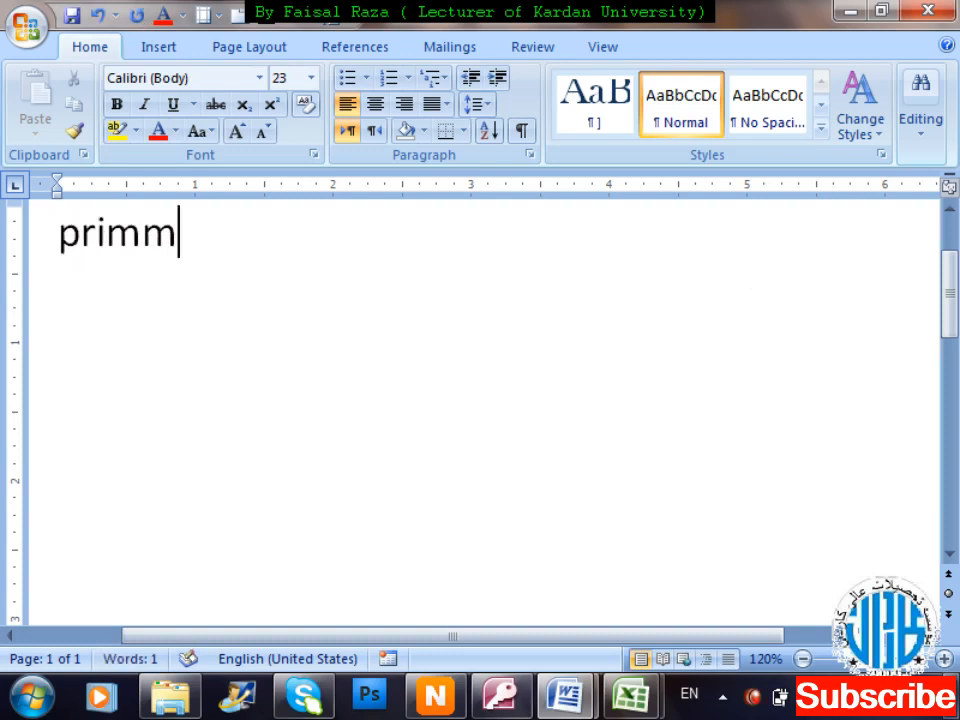
{"action": "key", "text": "BackSpace"}
{"action": "type", "text": "ary key:"}
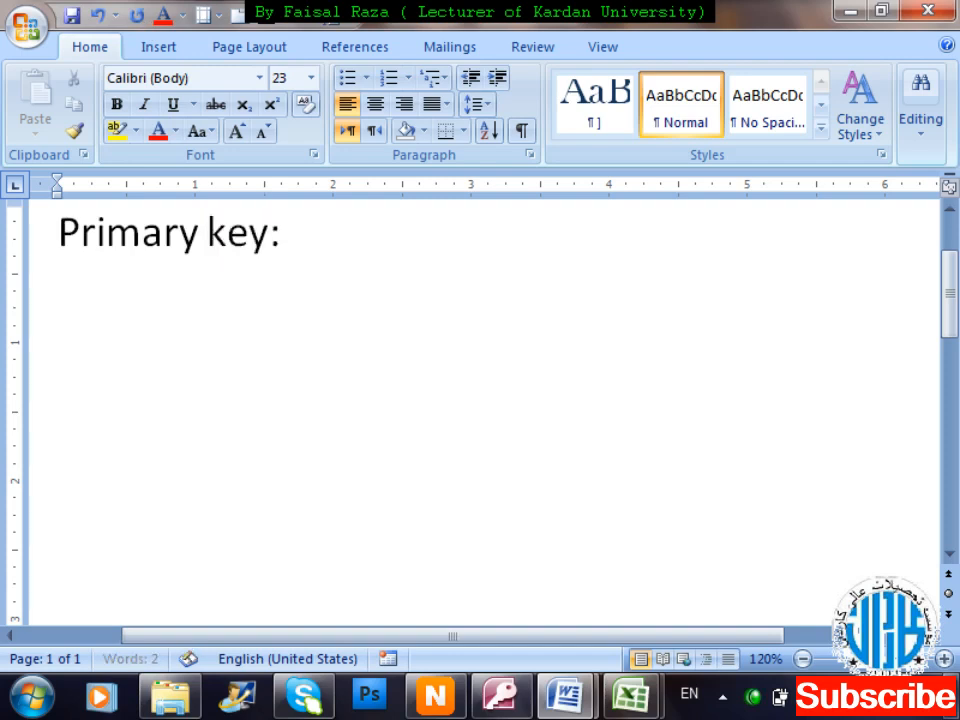
{"action": "key", "text": "Return"}
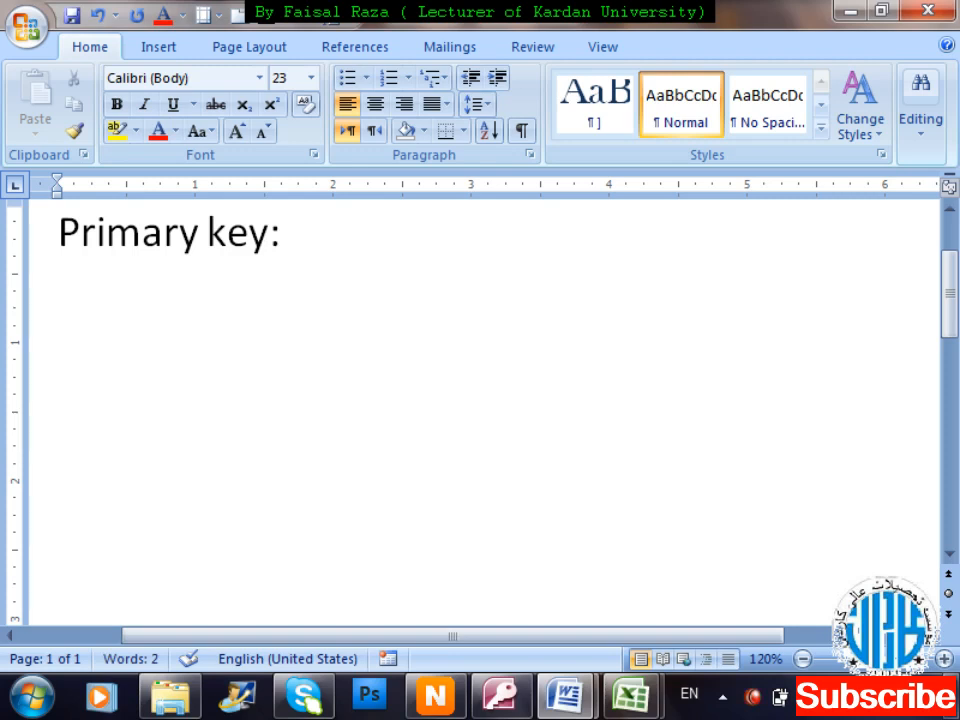
{"action": "type", "text": "If t"}
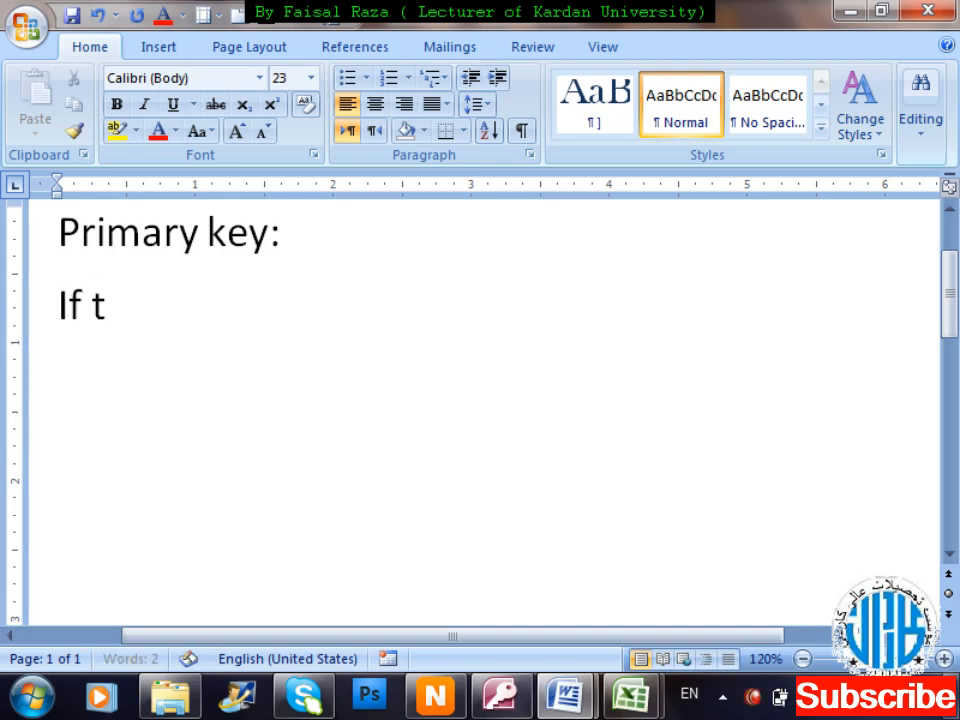
{"action": "type", "text": "he column"}
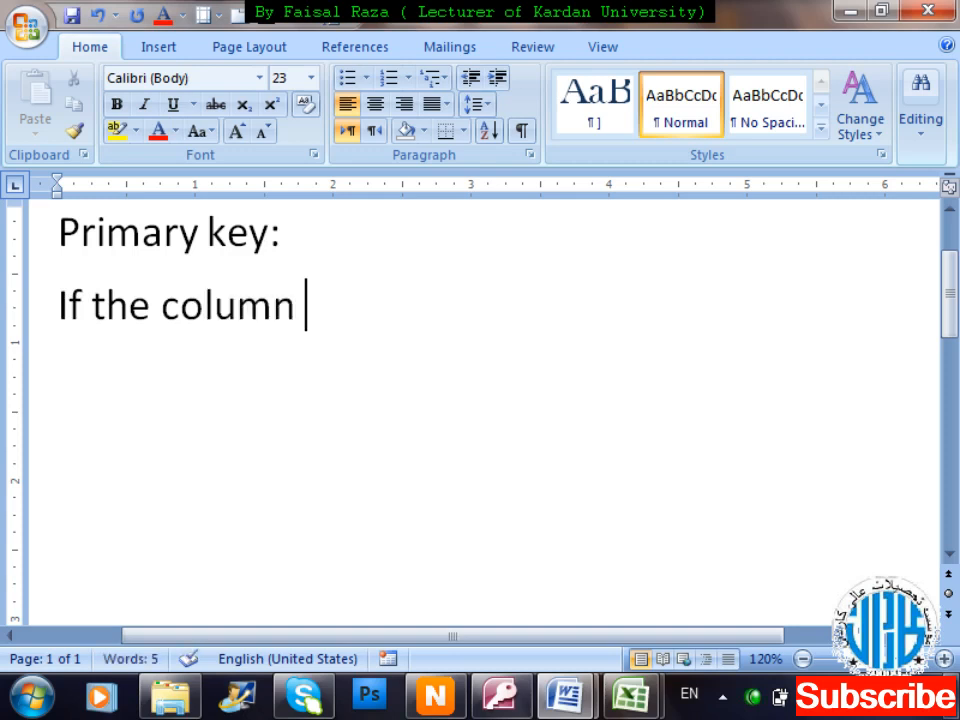
{"action": "type", "text": " show"}
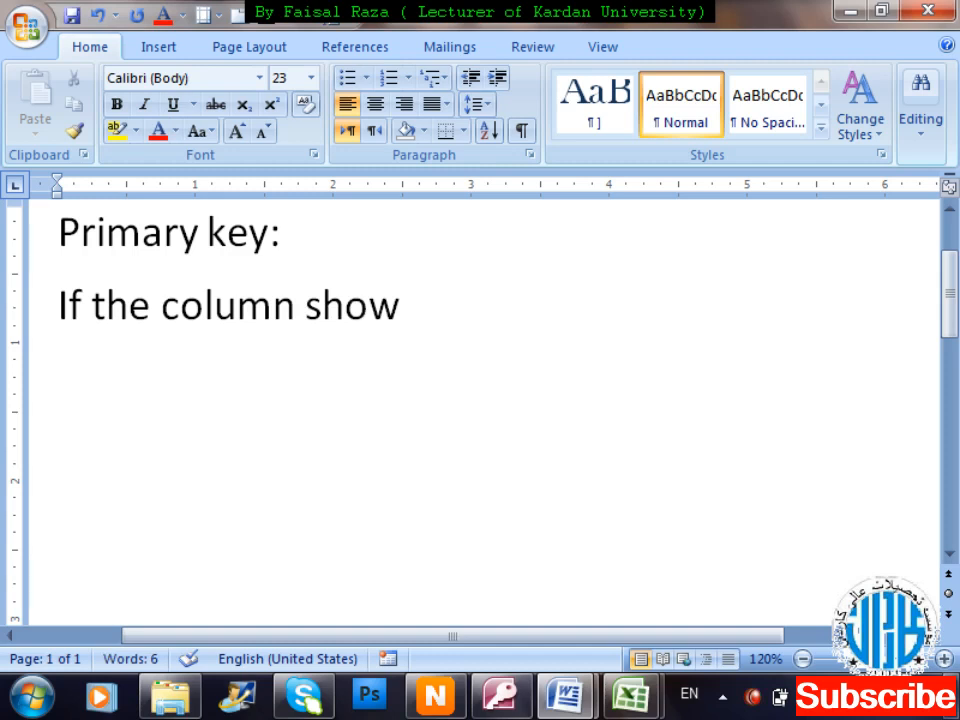
{"action": "type", "text": "uniq"}
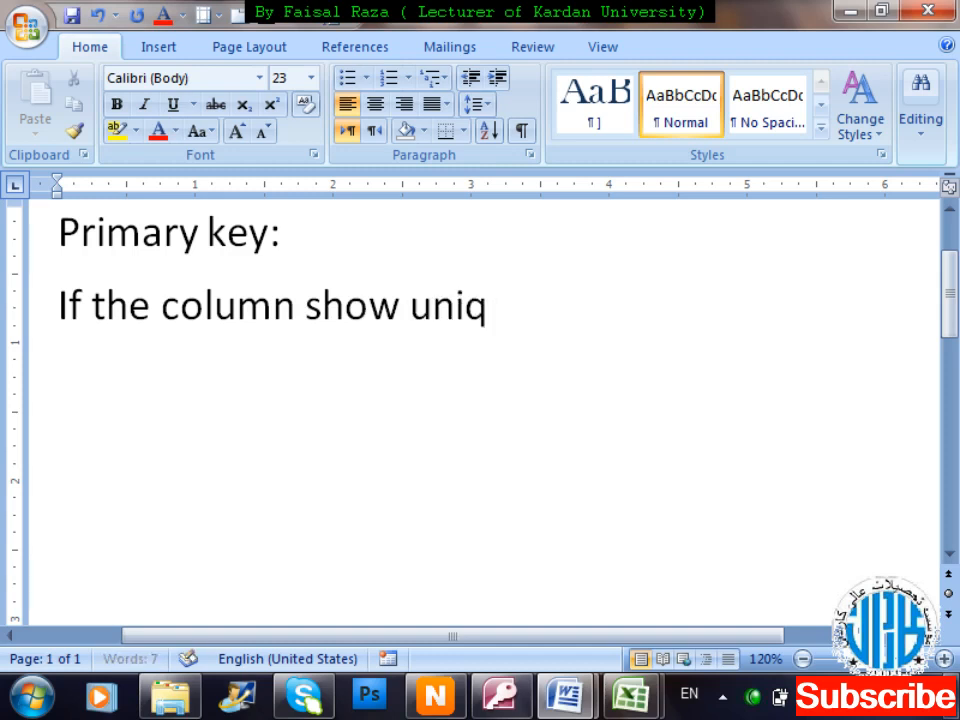
{"action": "type", "text": "ue data "}
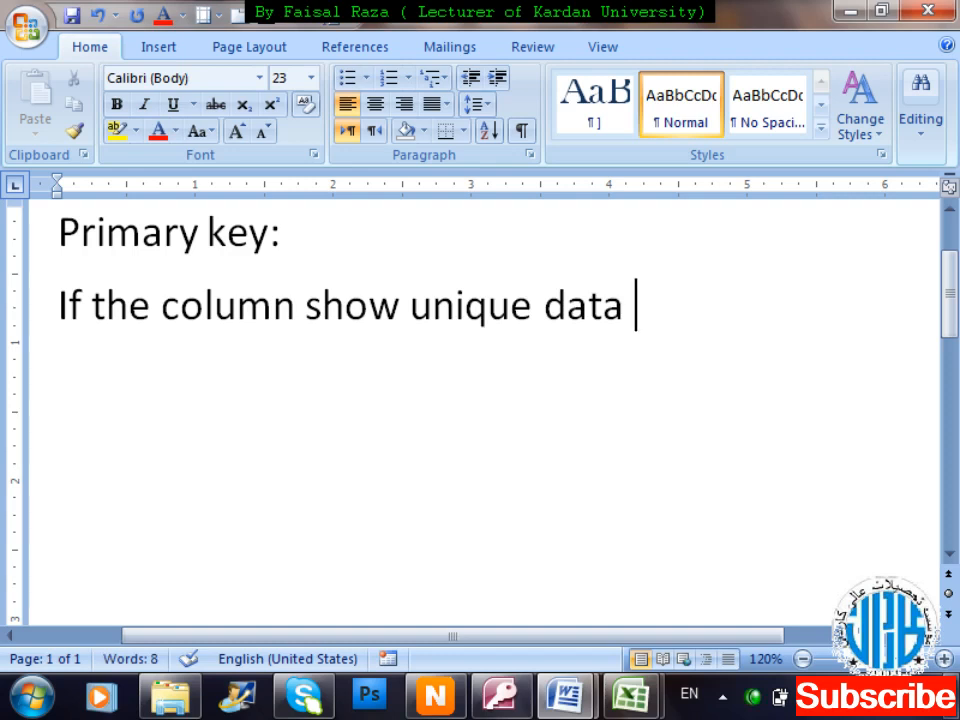
{"action": "type", "text": "ina"}
{"action": "key", "text": "BackSpace"}
{"action": "type", "text": "a "}
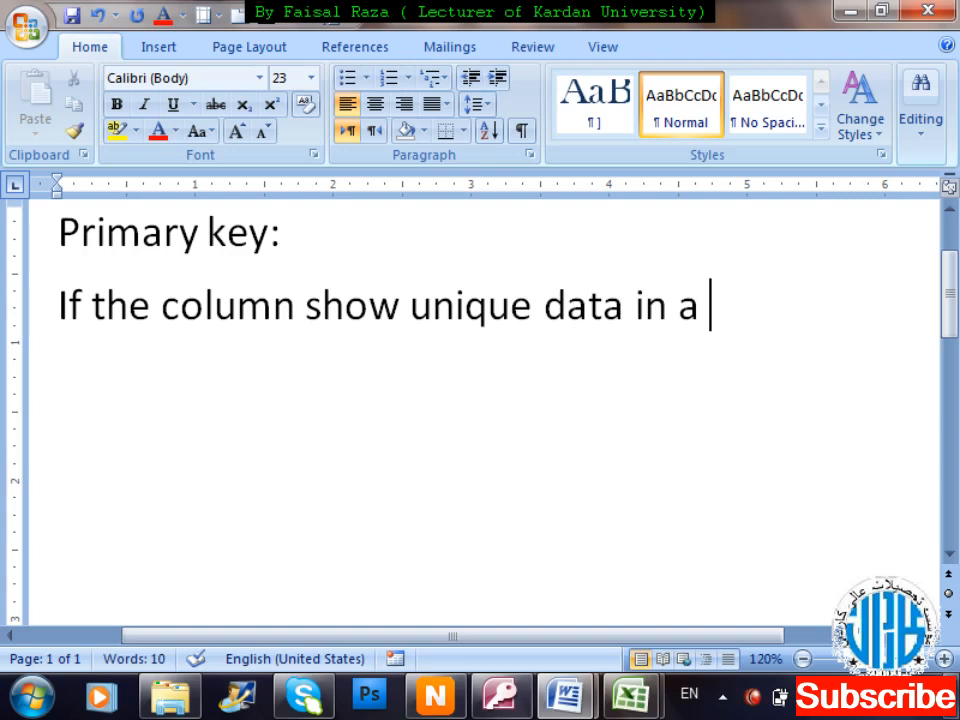
{"action": "type", "text": "table so"}
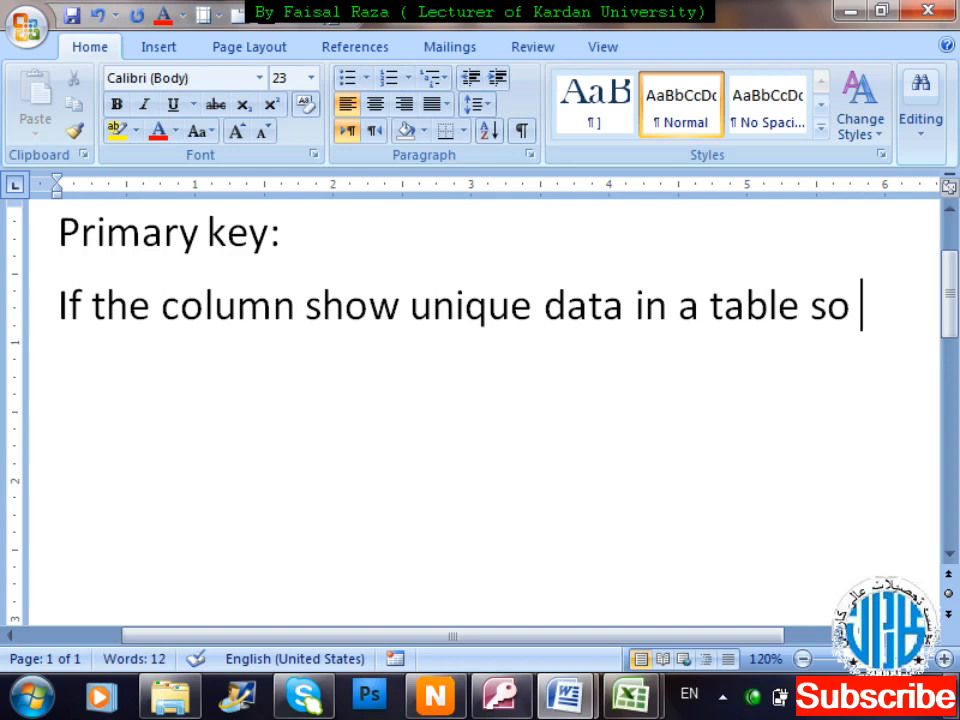
{"action": "type", "text": " th"}
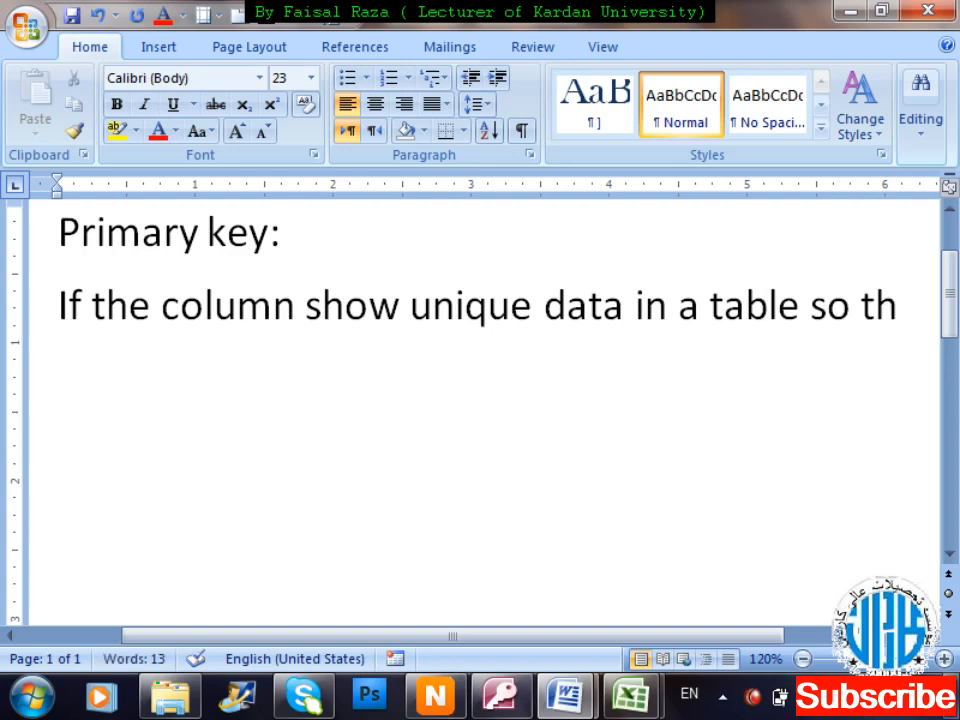
{"action": "type", "text": "at"}
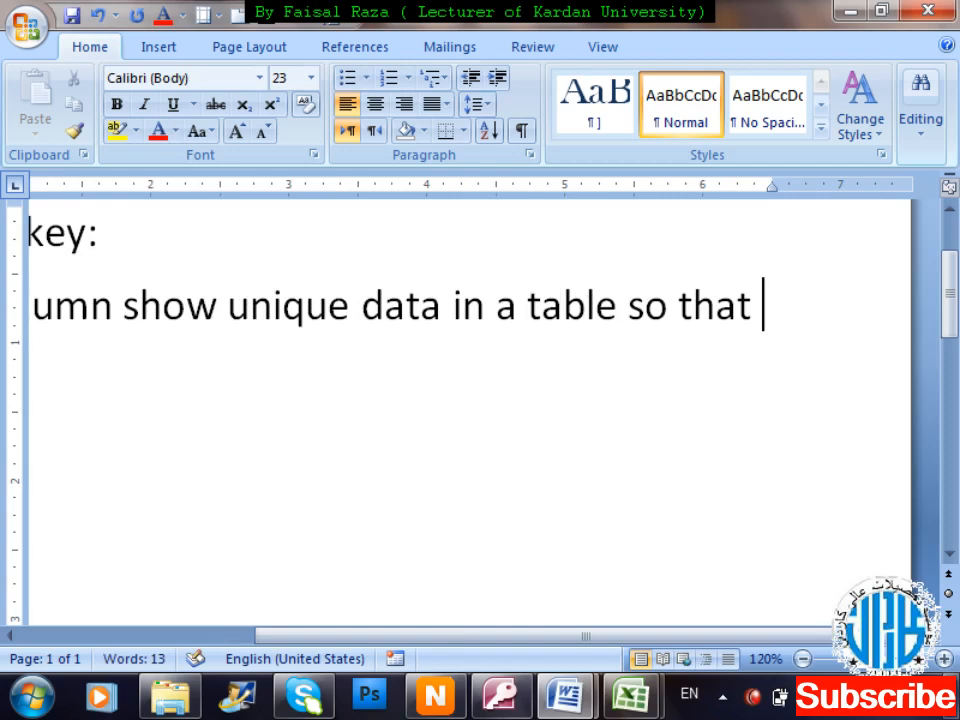
Type 'column will be consider as a primary key.' in Word, then start 'The attribute which'.
{"action": "scroll", "coordinate": [754, 294], "scroll_direction": "down", "scroll_amount": 1, "text": "ctrl"}
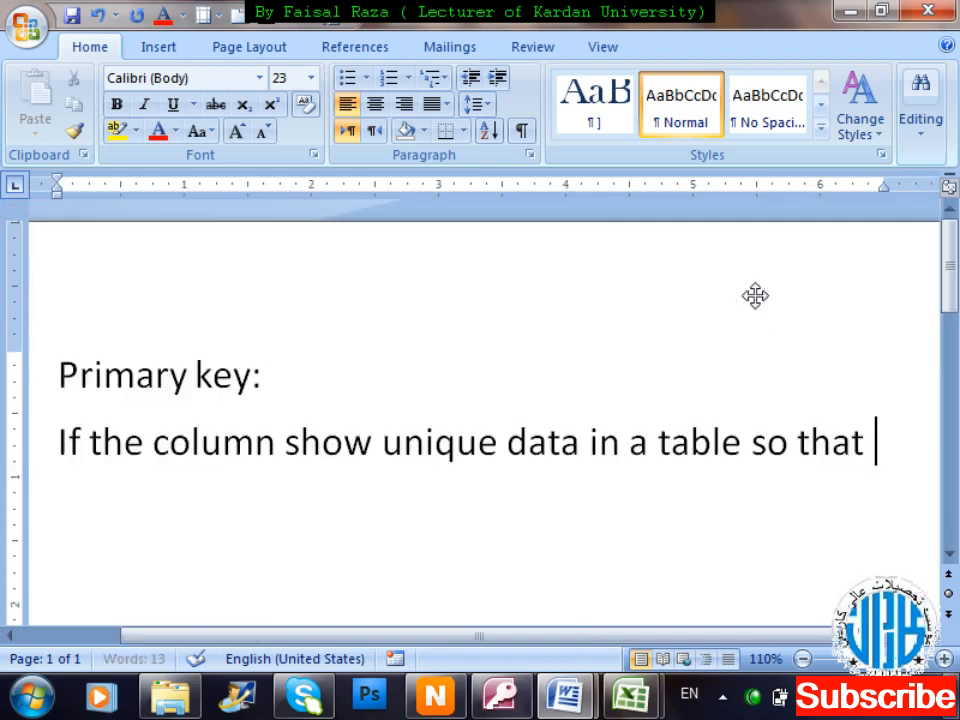
{"action": "type", "text": "colum"}
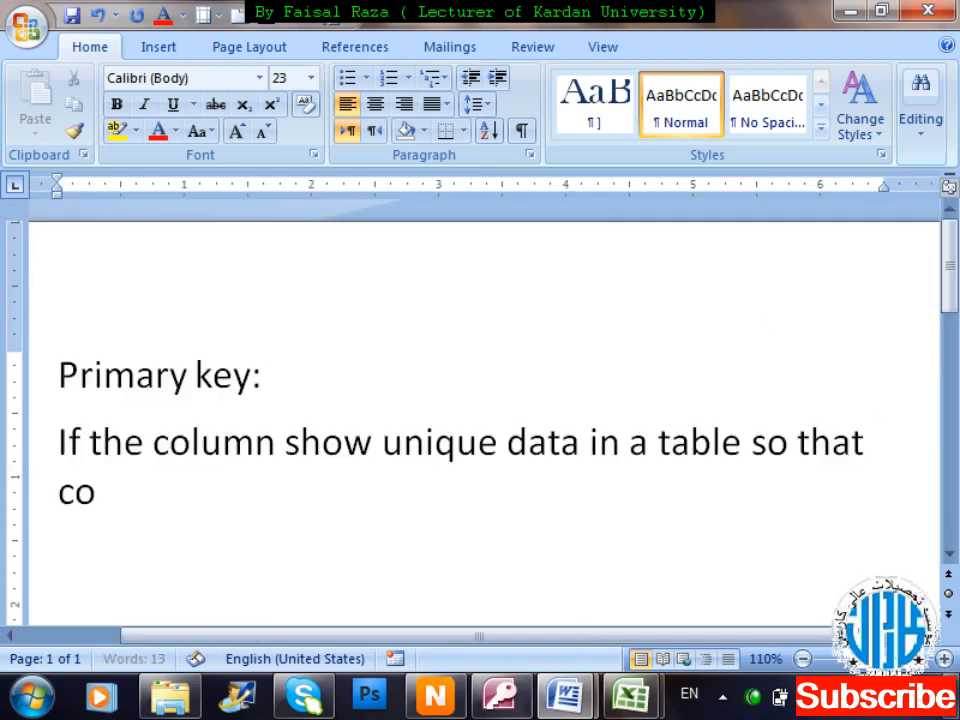
{"action": "type", "text": "n s"}
{"action": "key", "text": "BackSpace"}
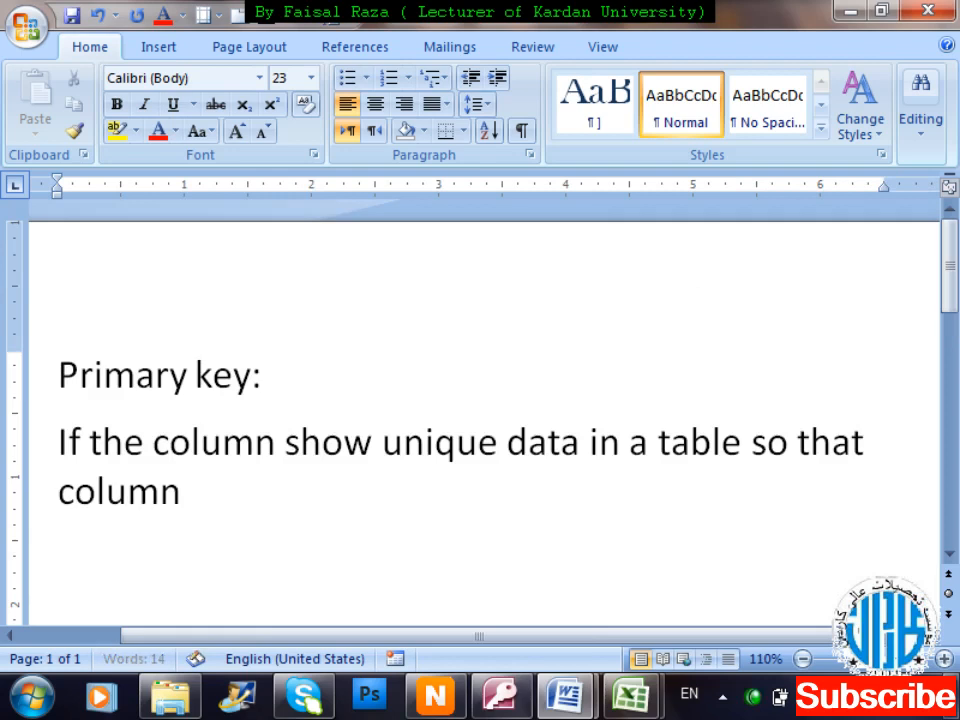
{"action": "type", "text": "will be cond"}
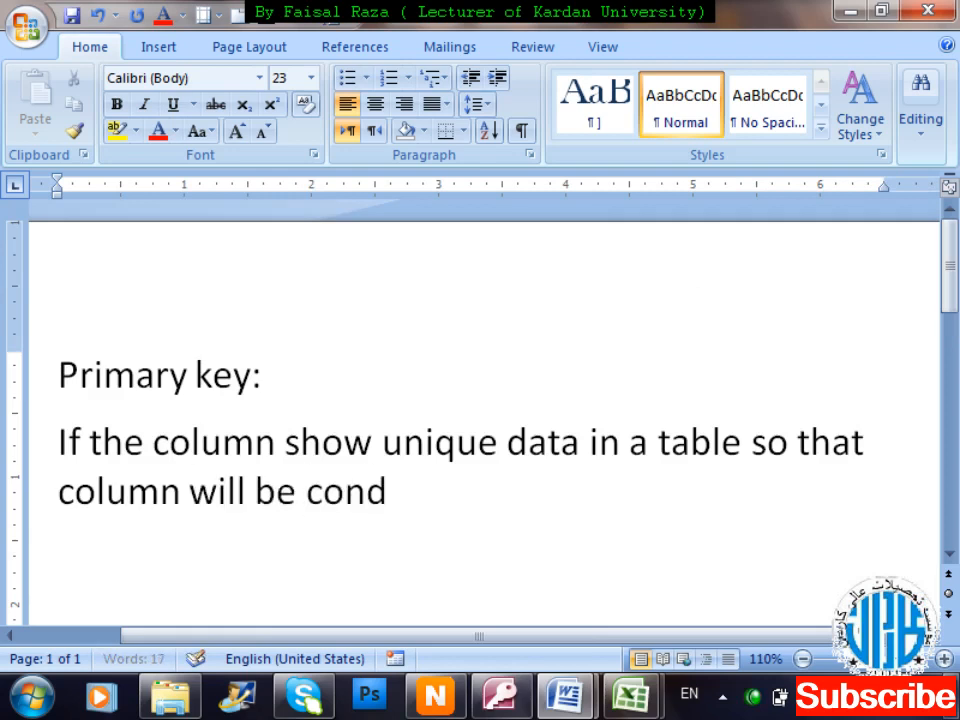
{"action": "key", "text": "BackSpace"}
{"action": "type", "text": "si"}
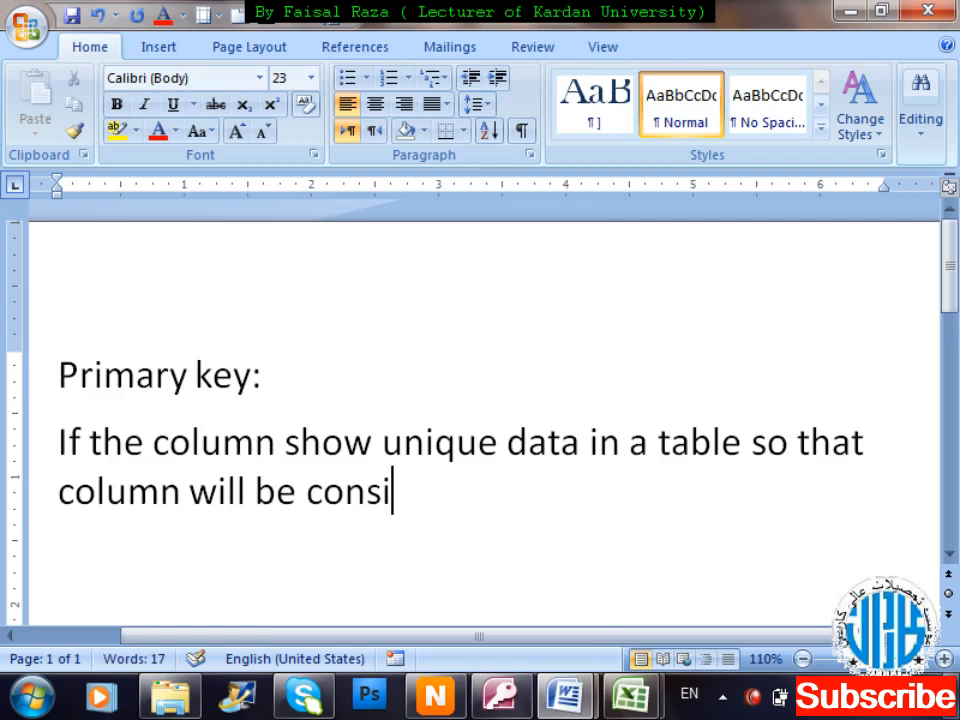
{"action": "type", "text": "der as a"}
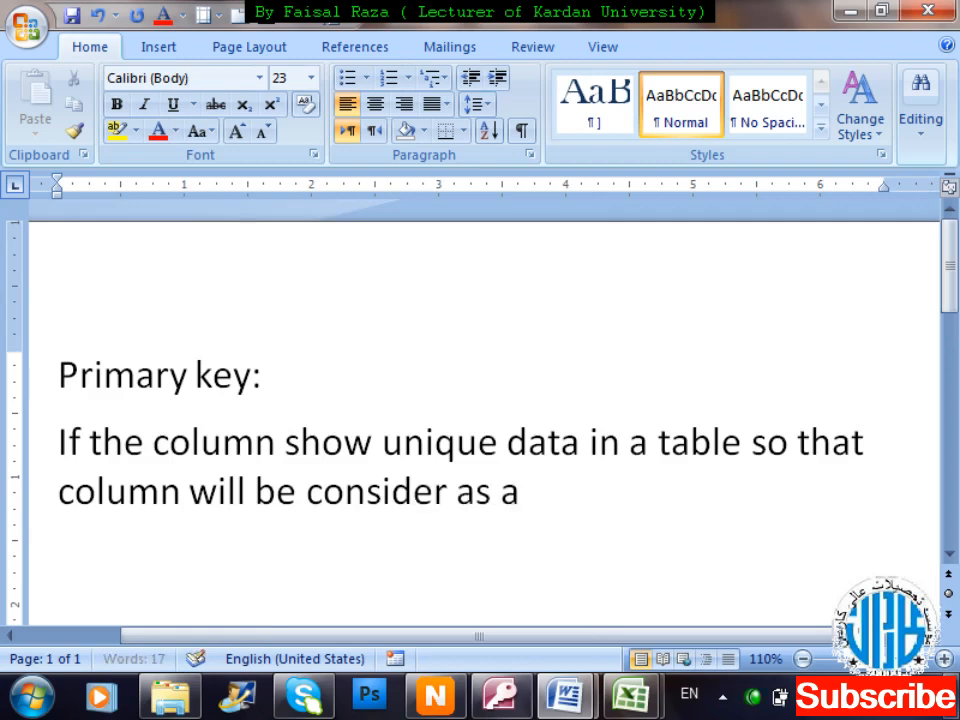
{"action": "type", "text": " primary "}
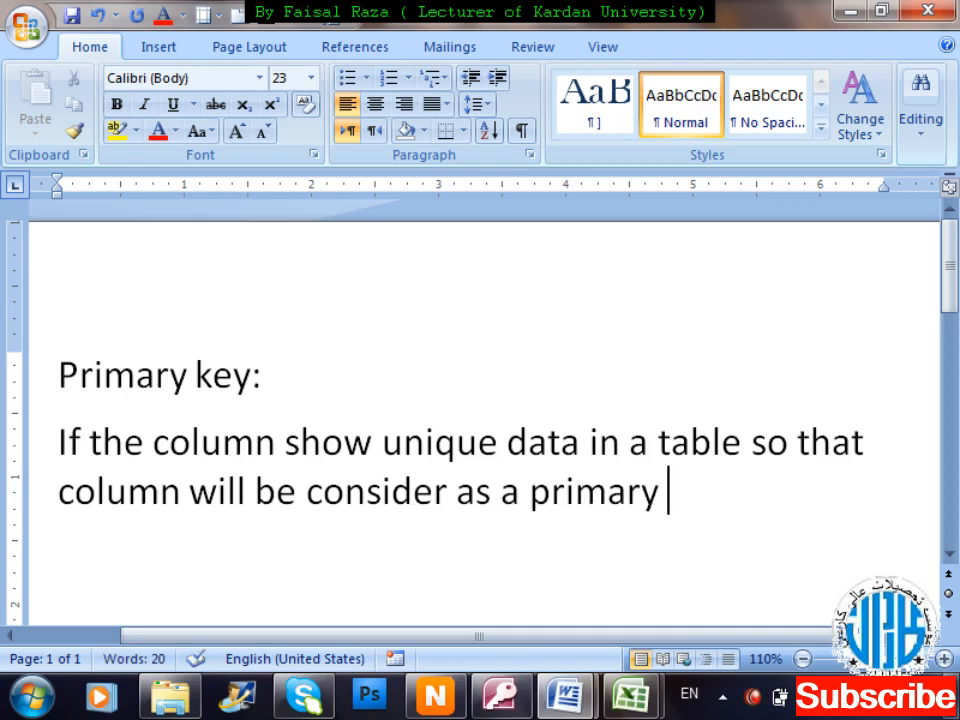
{"action": "type", "text": "key. "}
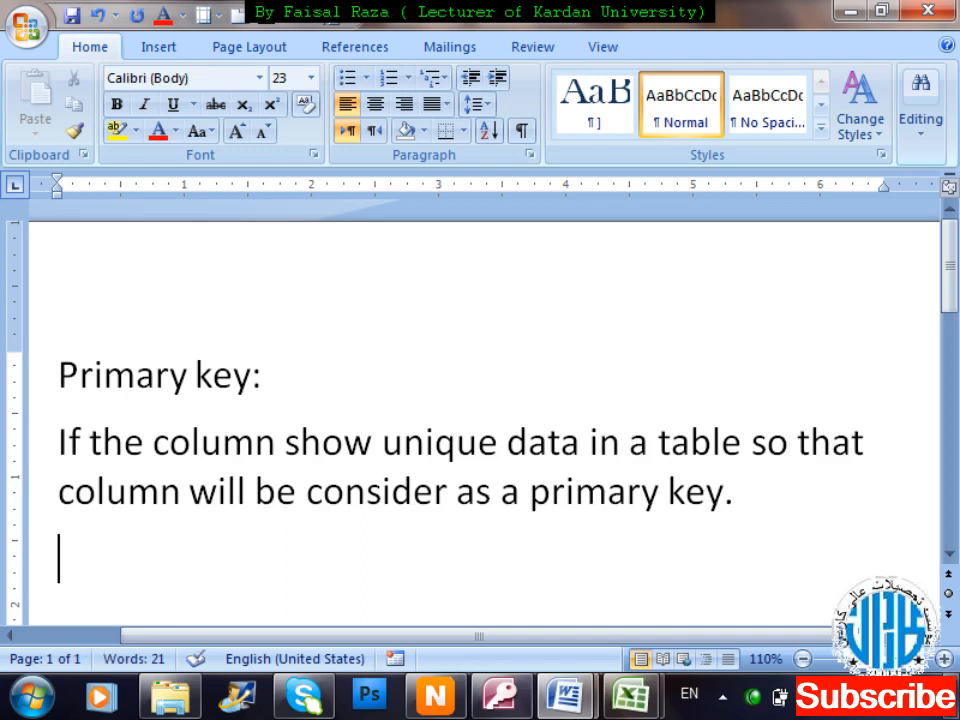
{"action": "type", "text": "The at"}
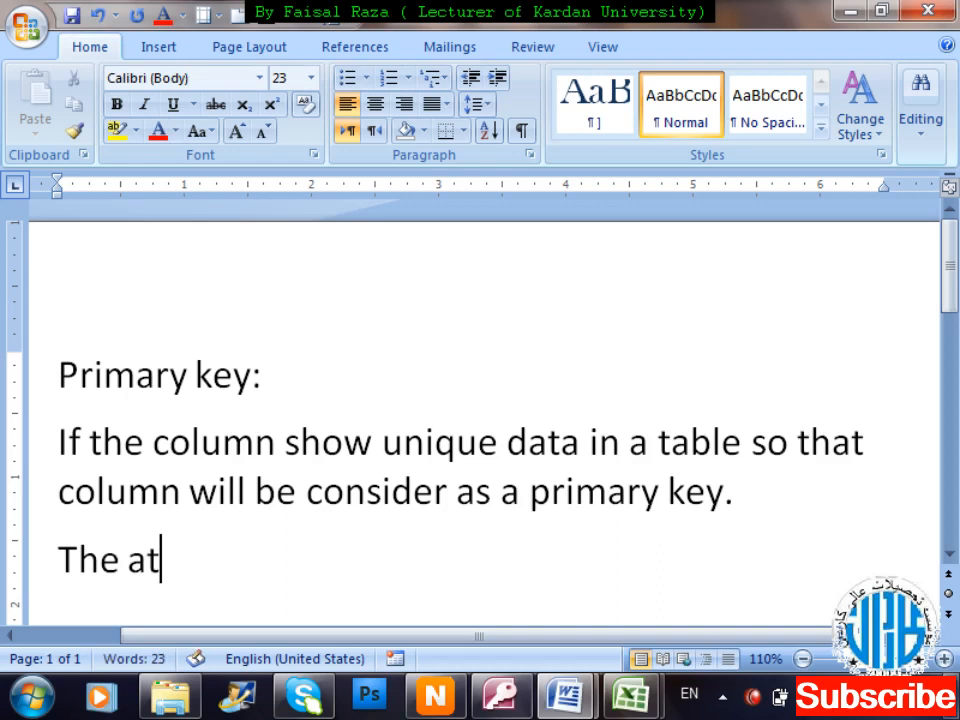
{"action": "type", "text": "trib"}
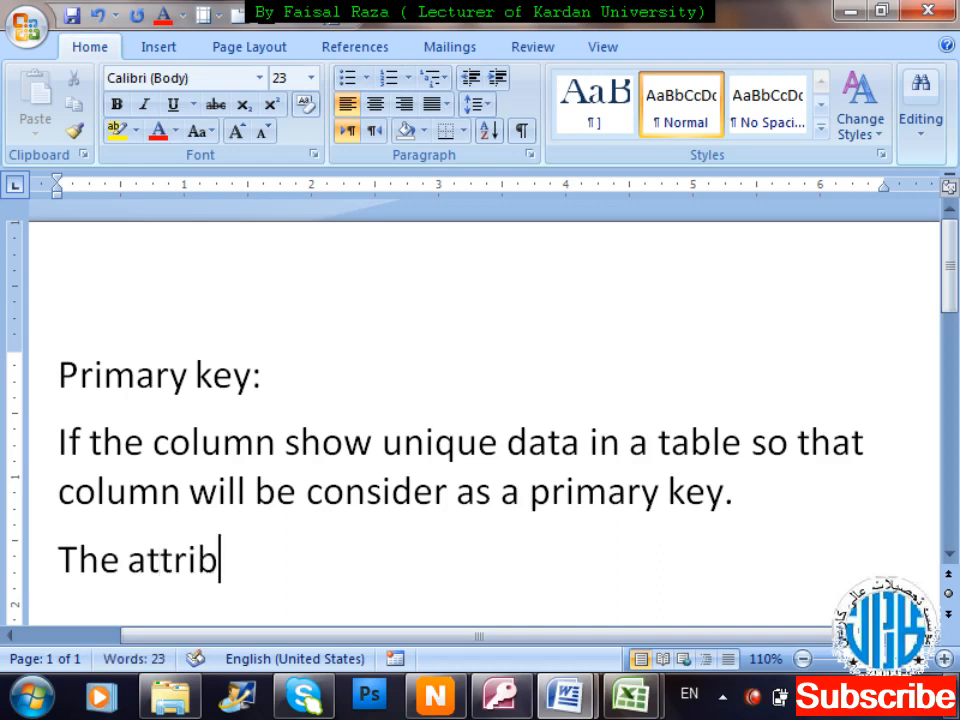
{"action": "type", "text": "ute w"}
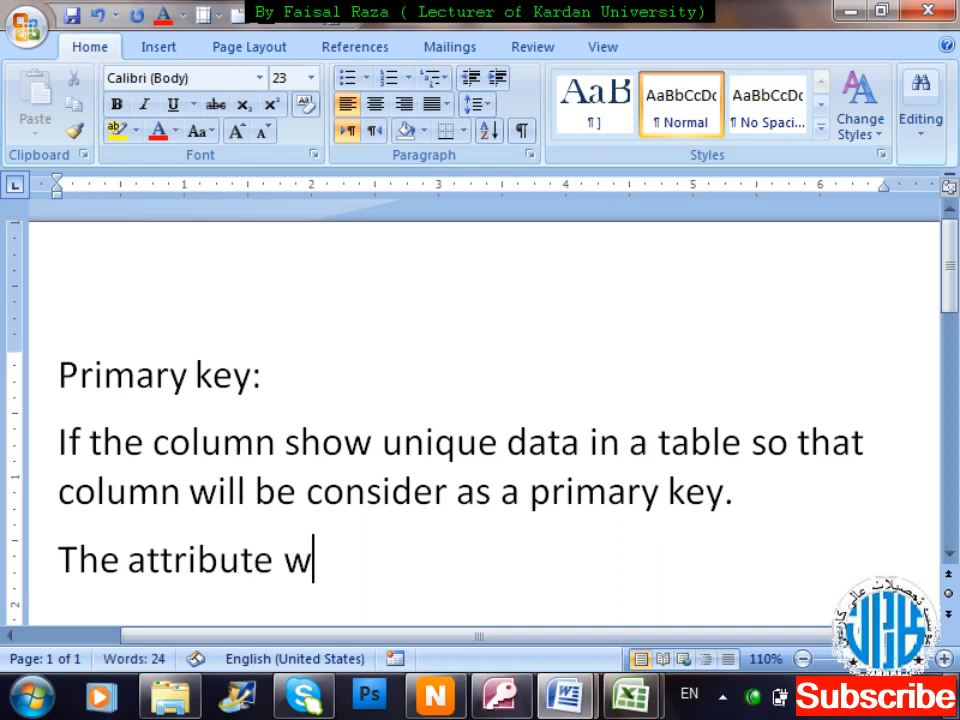
{"action": "type", "text": "hich"}
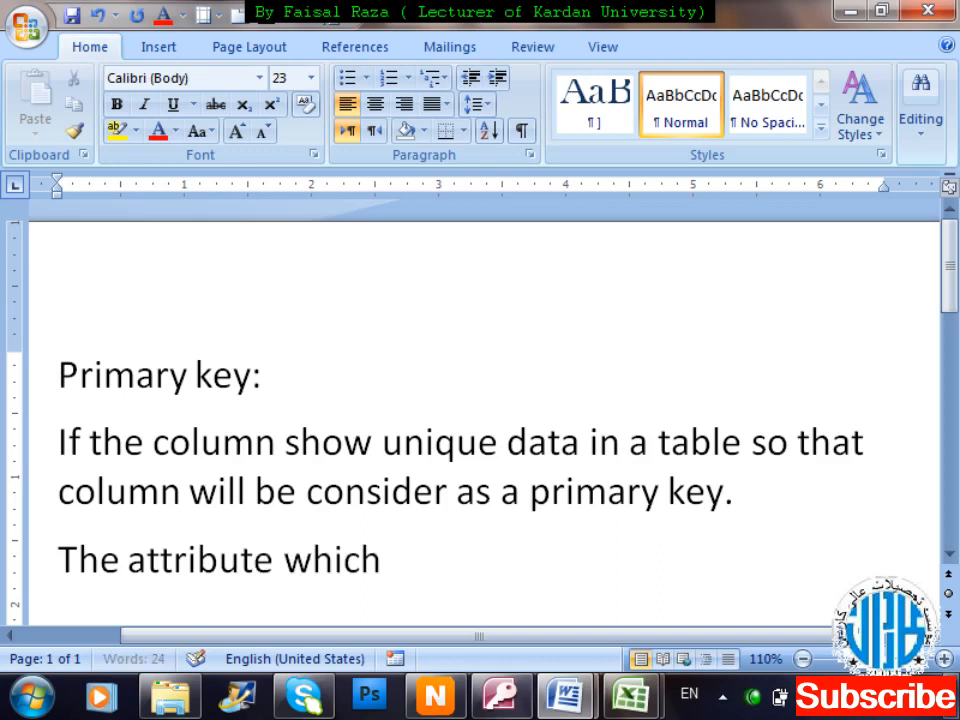
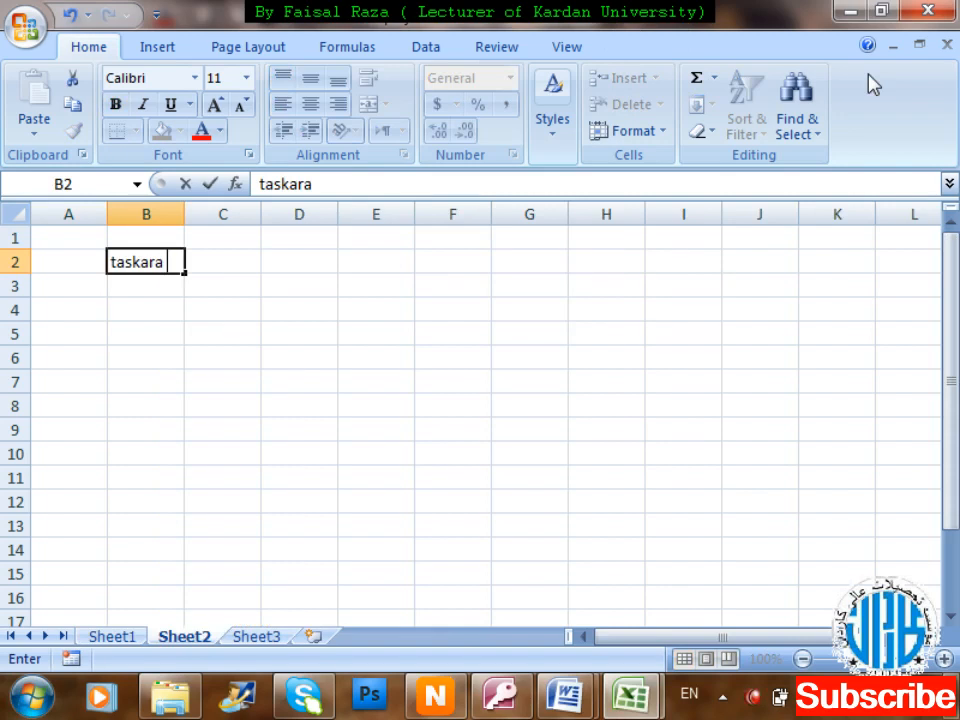
Enter the headings taskara no, name, program and phone across B2:E2, discarding a stray F2 entry.
{"action": "type", "text": "o"}
{"action": "key", "text": "Tab"}
{"action": "type", "text": "name"}
{"action": "key", "text": "Tab"}
{"action": "type", "text": "pro"}
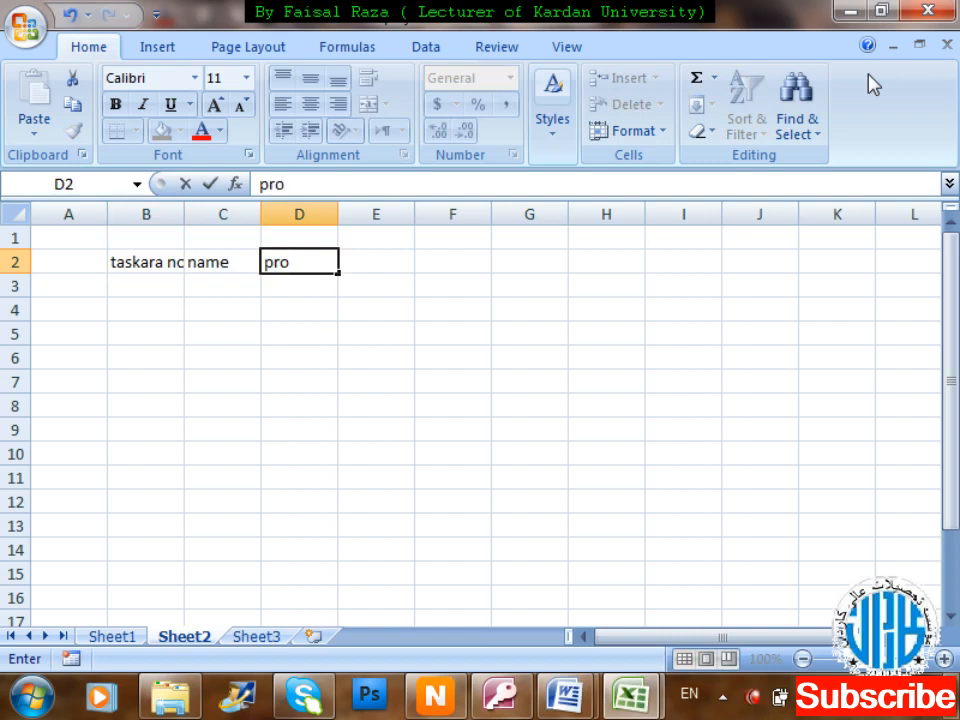
{"action": "type", "text": "gram"}
{"action": "key", "text": "Tab"}
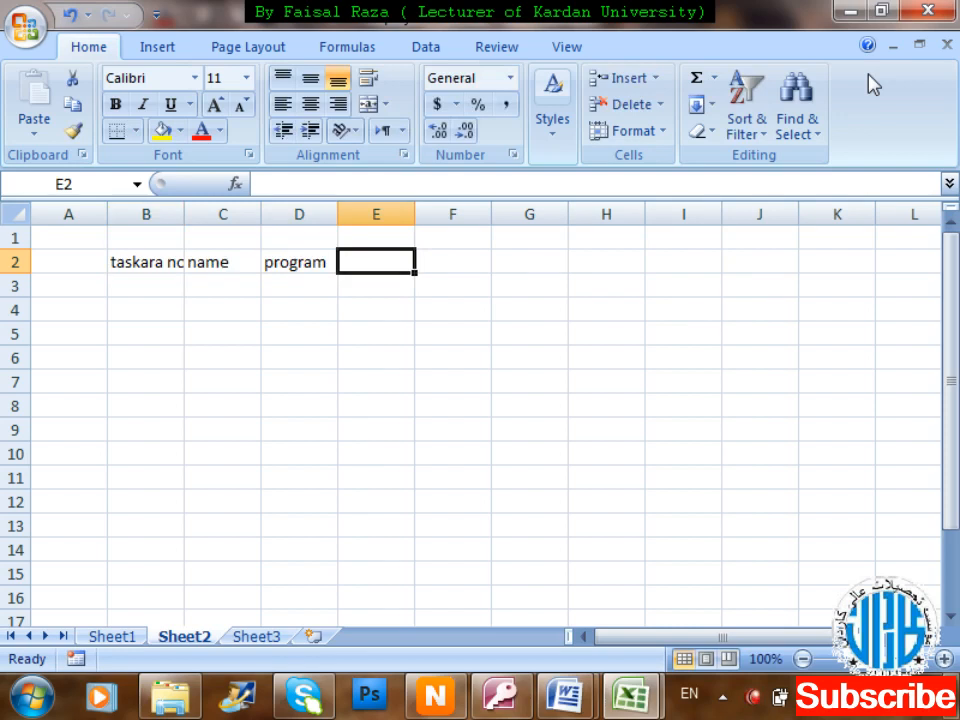
{"action": "type", "text": "phone"}
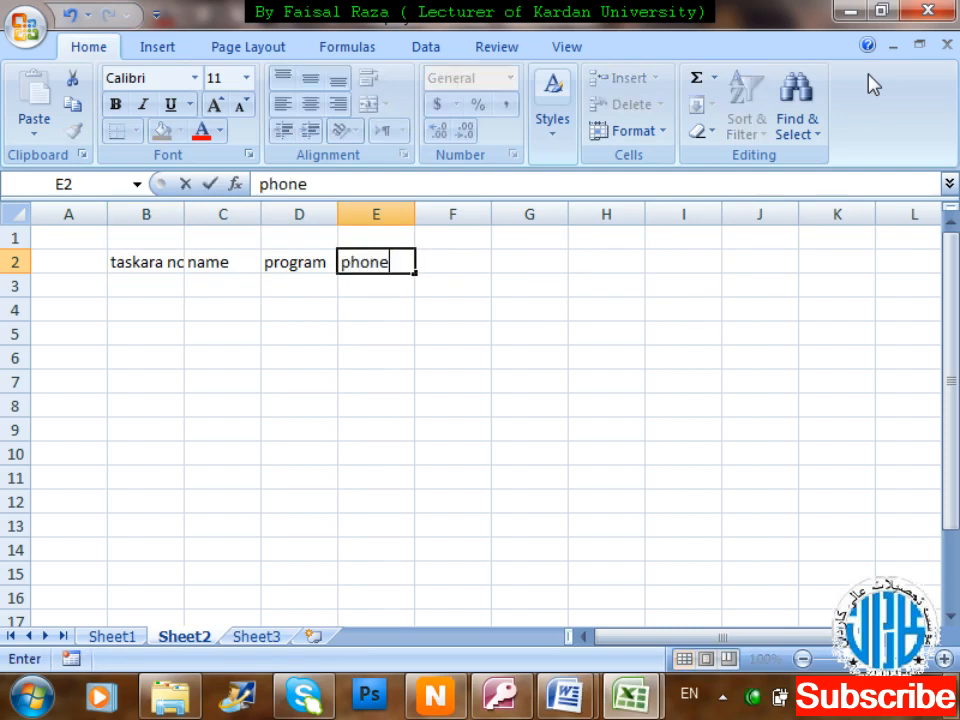
{"action": "key", "text": "Tab"}
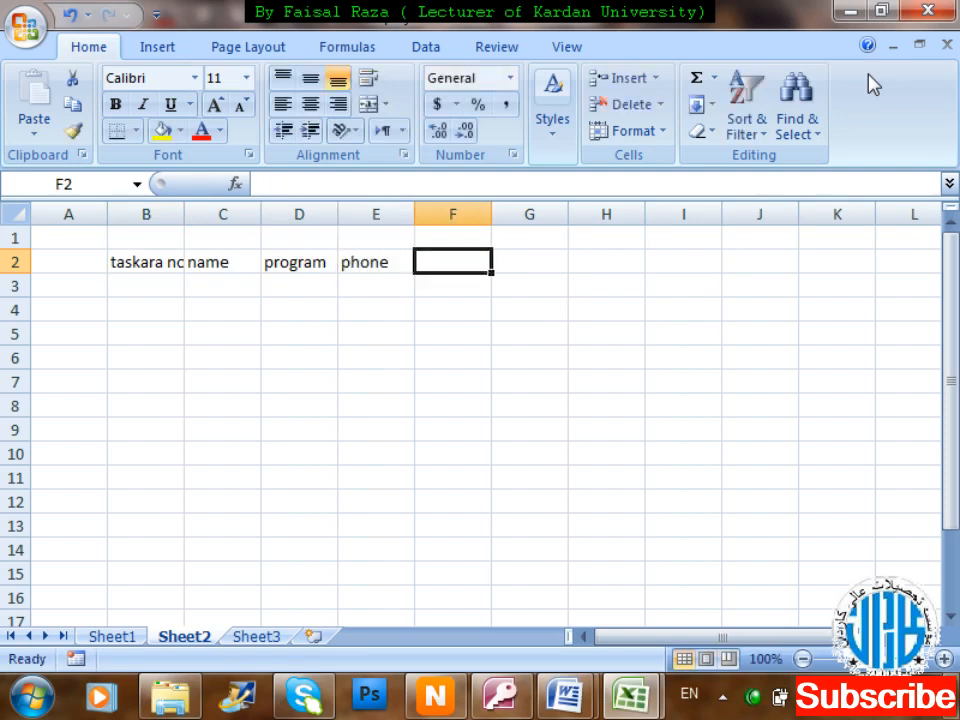
{"action": "type", "text": "da"}
{"action": "key", "text": "BackSpace"}
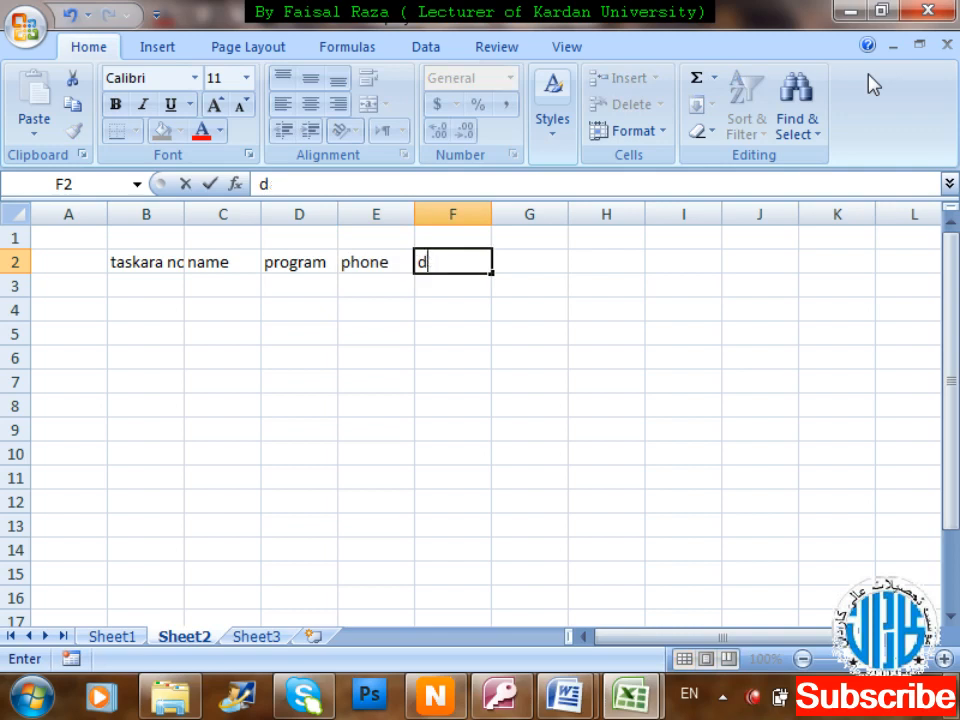
{"action": "key", "text": "Escape"}
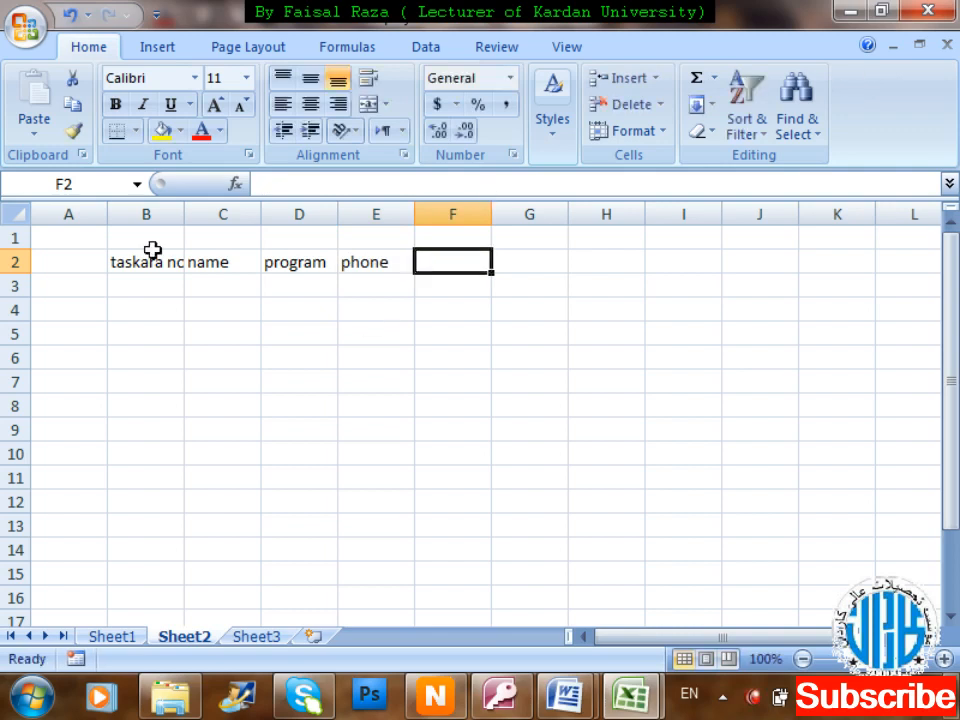
Widen column B and add the label 'primay key' in B1.
{"action": "left_click_drag", "start_coordinate": [183, 213], "coordinate": [211, 214]}
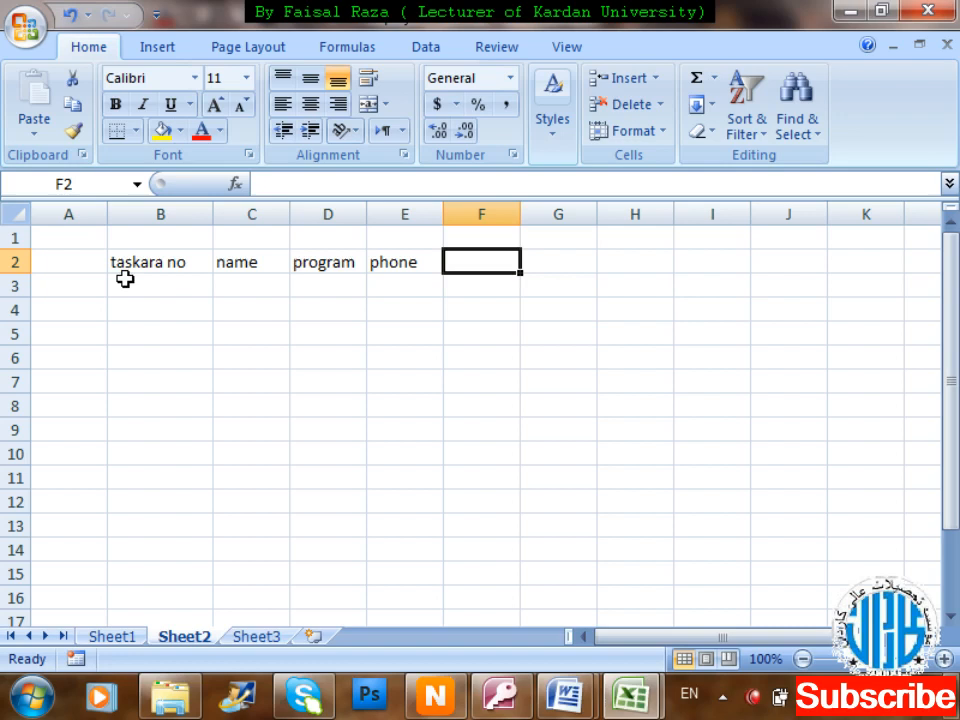
{"action": "left_click", "coordinate": [133, 238]}
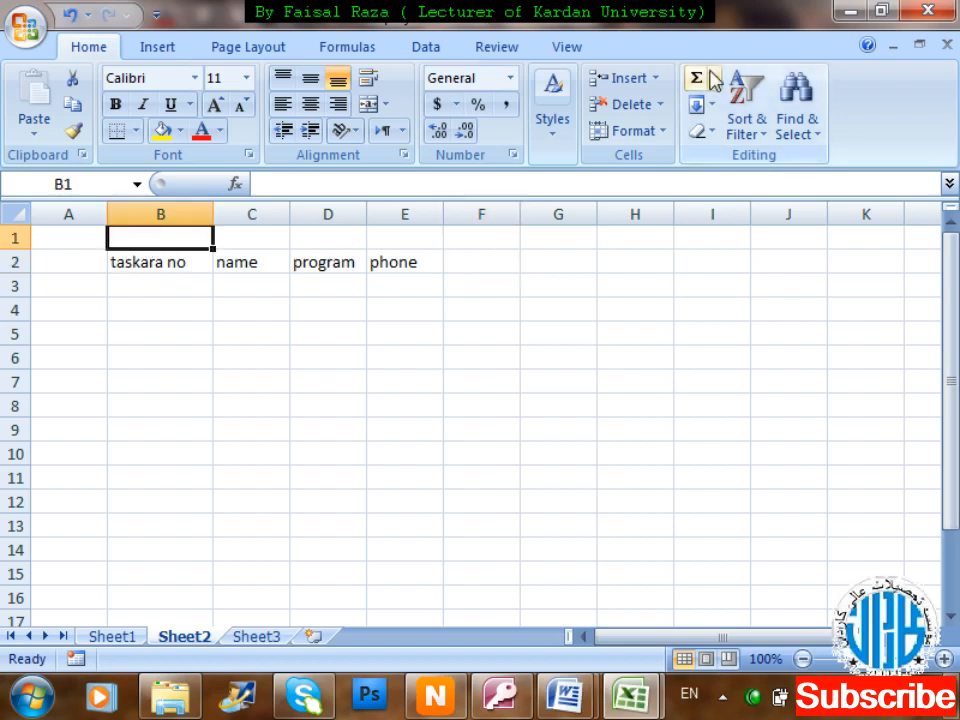
{"action": "type", "text": "primay key"}
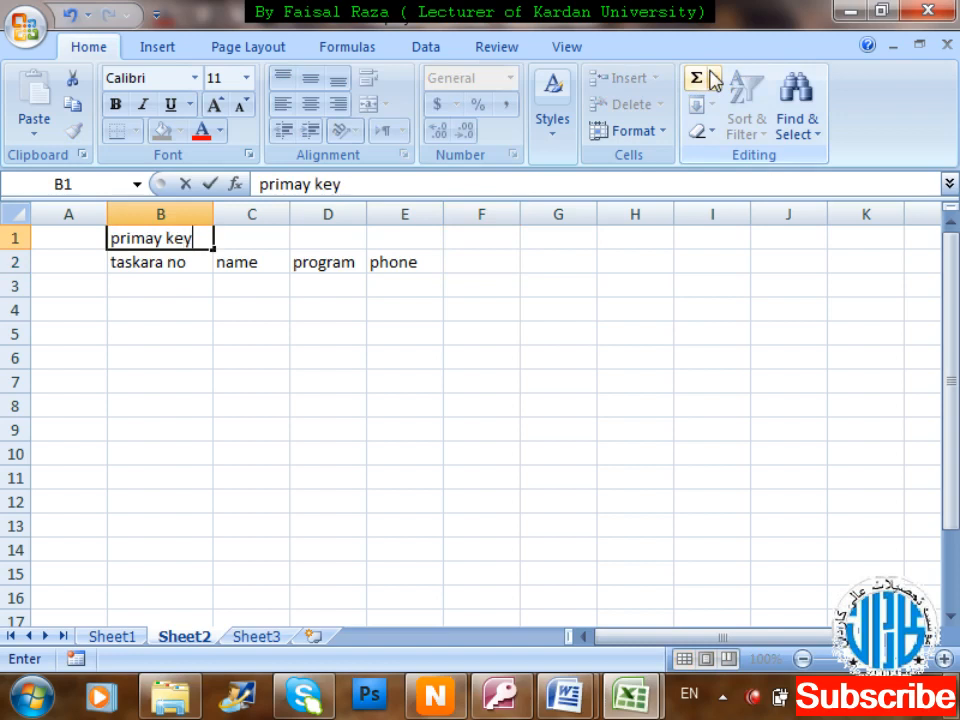
{"action": "key", "text": "Return"}
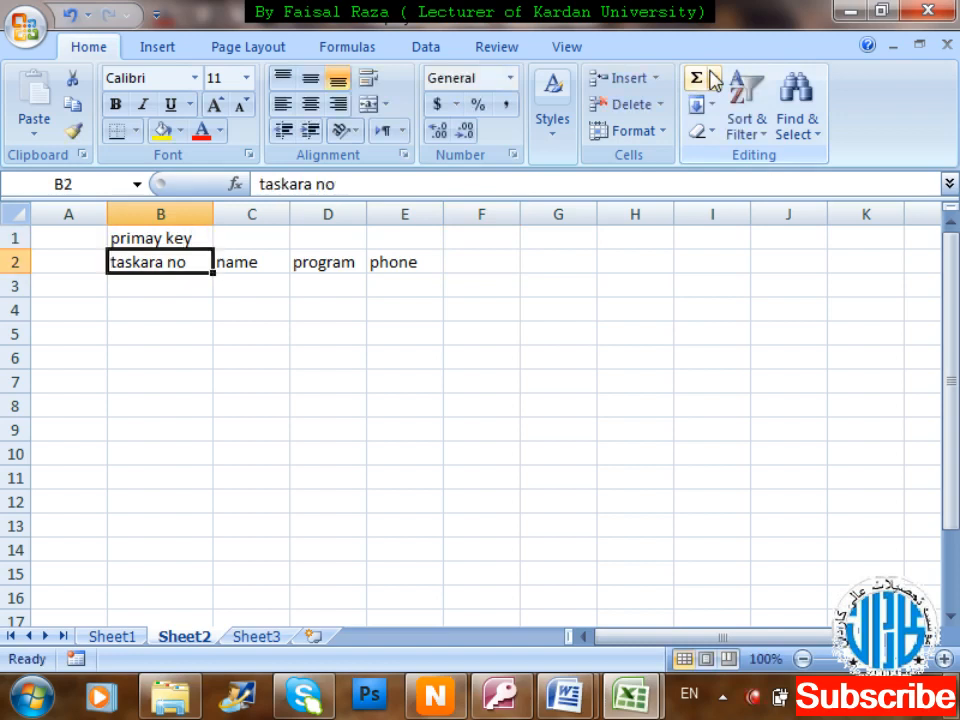
{"action": "key", "text": "Return"}
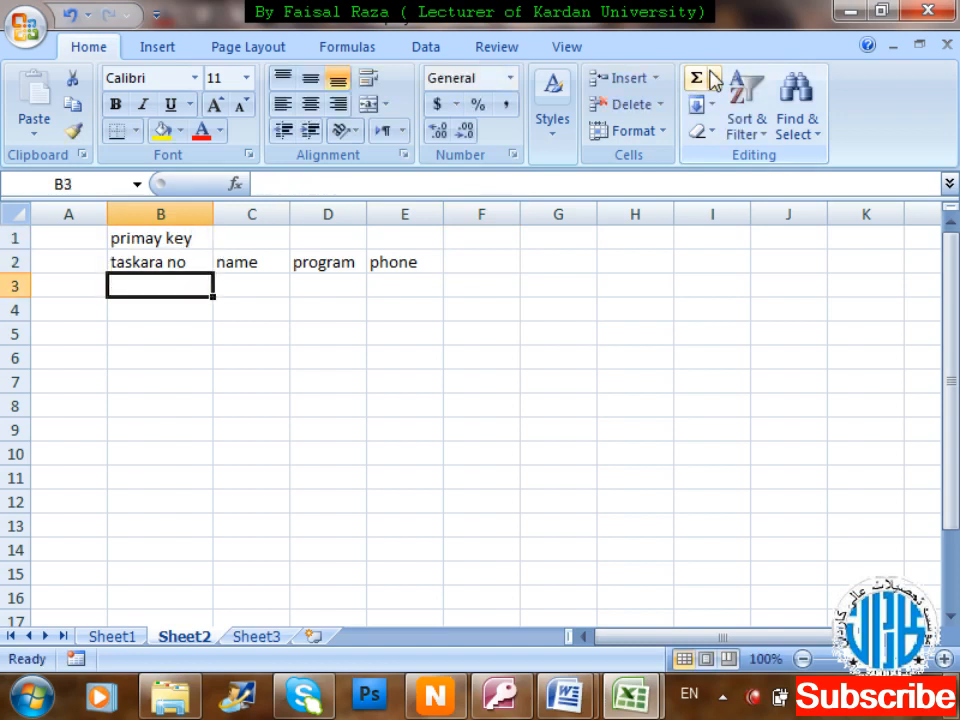
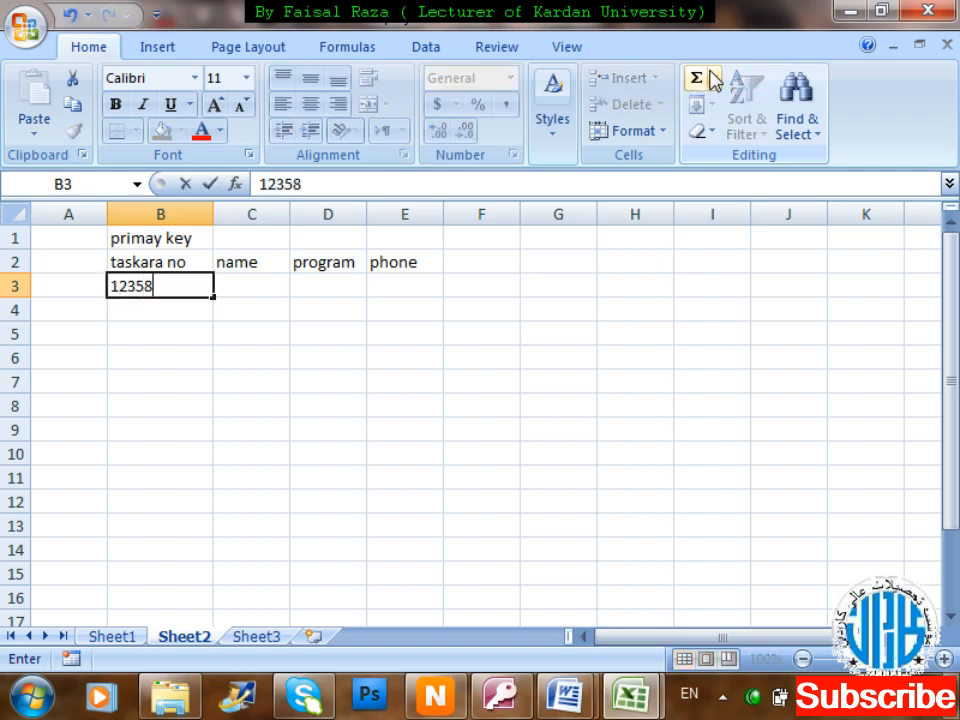
Fill row 3 with the first record: taskara number, student name, program DIT and phone number.
{"action": "key", "text": "Tab"}
{"action": "type", "text": "jawad"}
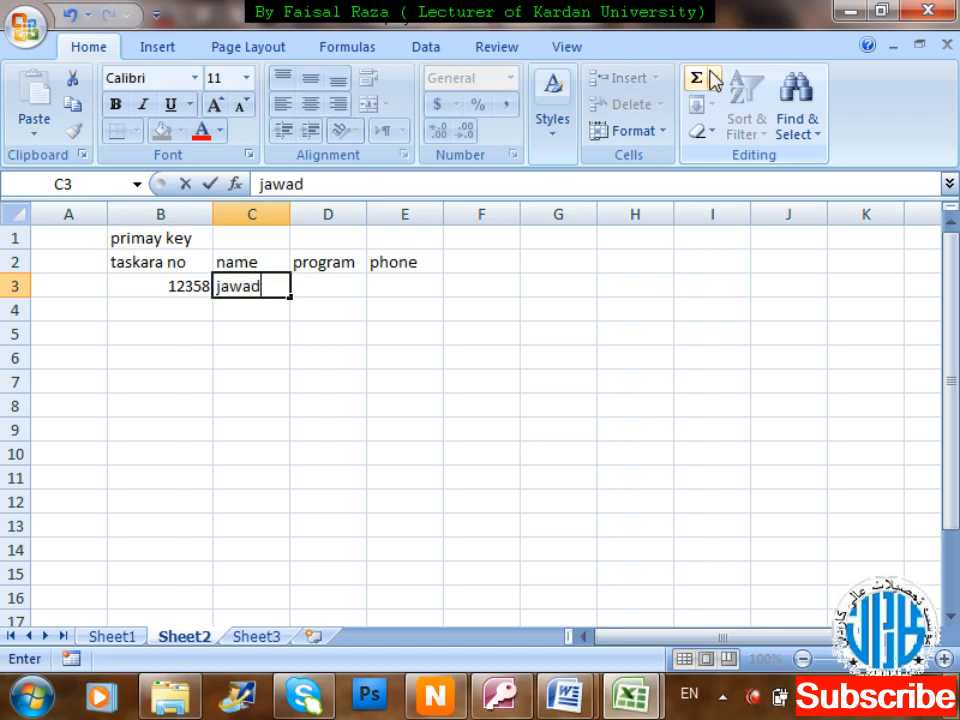
{"action": "key", "text": "Tab"}
{"action": "type", "text": "DI"}
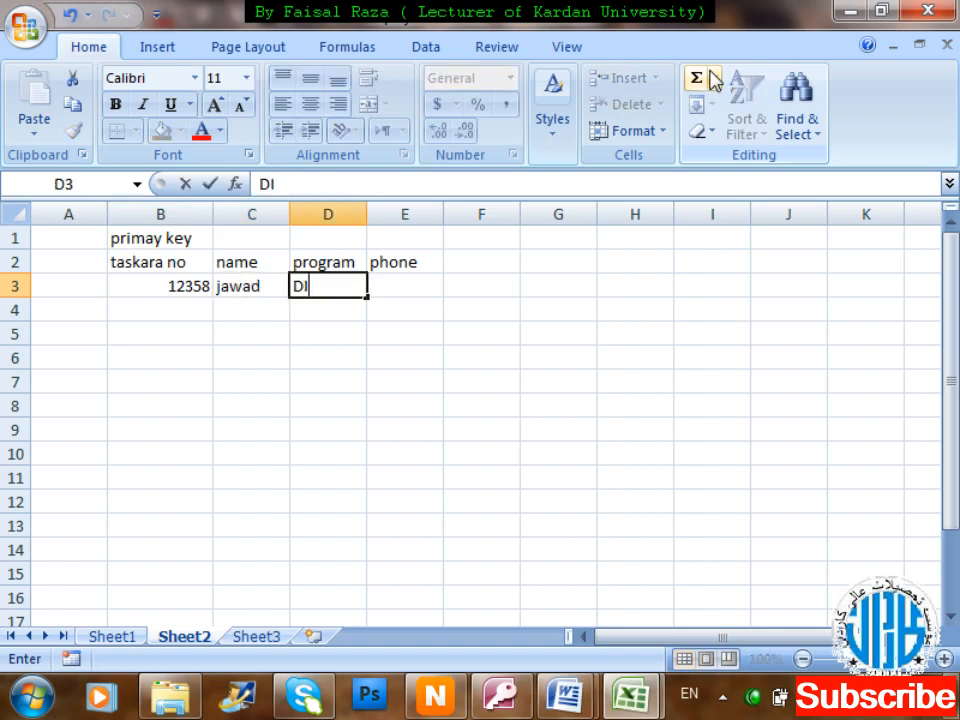
{"action": "type", "text": "T"}
{"action": "key", "text": "Tab"}
{"action": "type", "text": "7"}
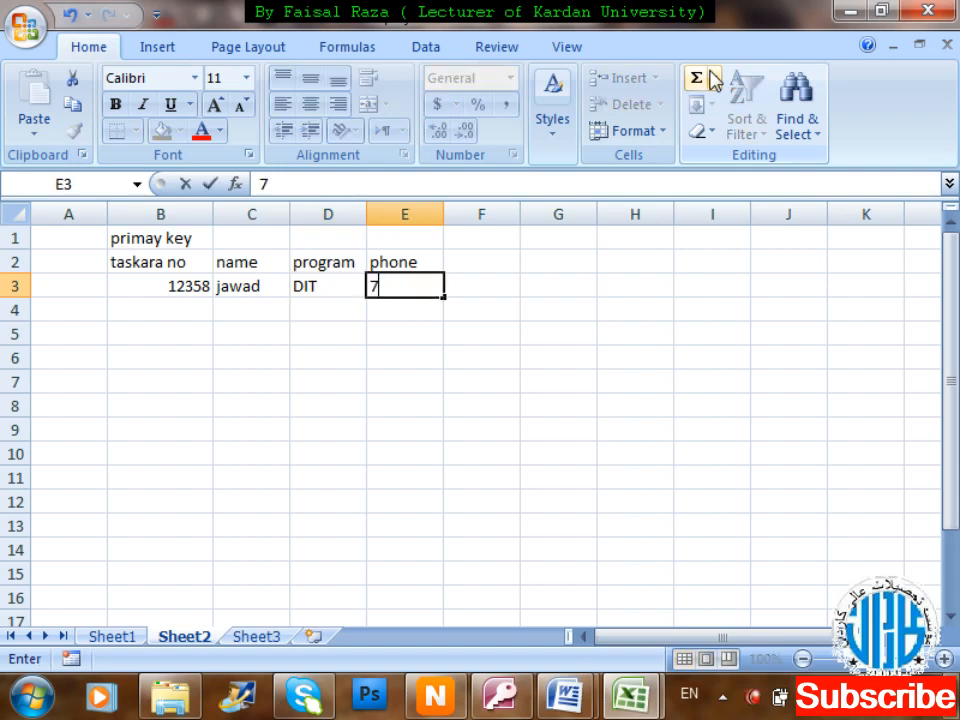
{"action": "type", "text": "888123"}
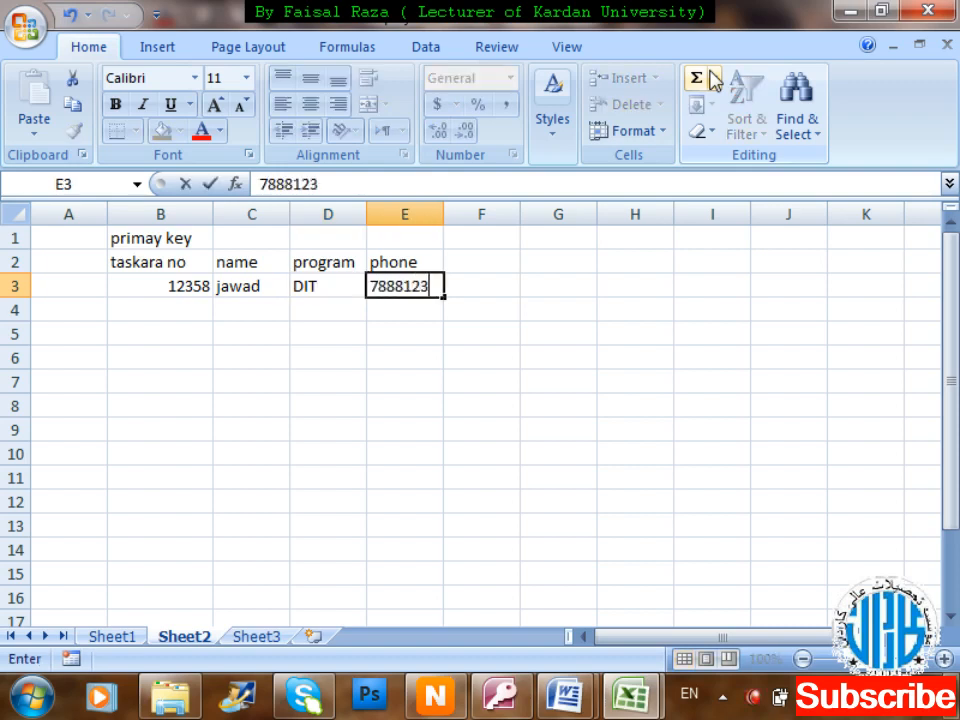
{"action": "key", "text": "Return"}
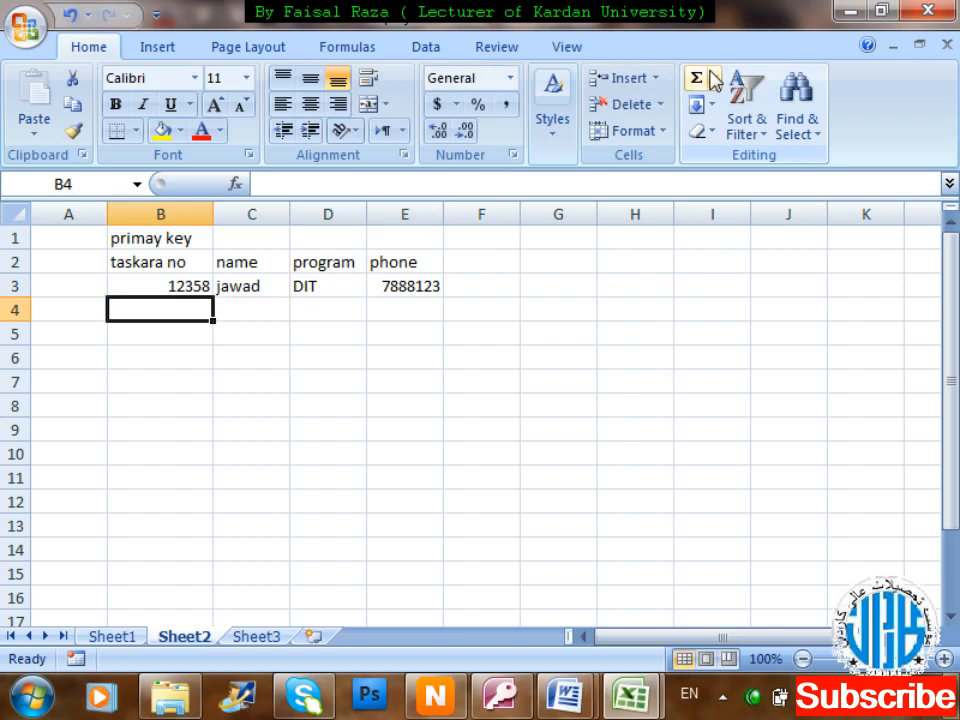
Enter a second record in row 4 with its taskara number, name, program DIT and phone.
{"action": "key", "text": "Tab"}
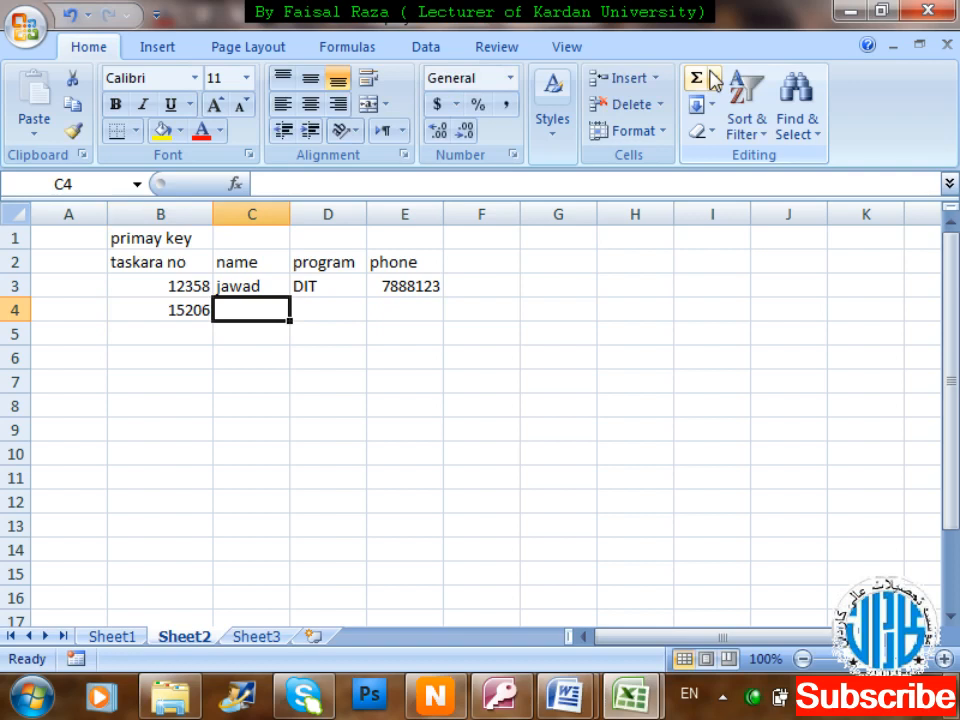
{"action": "type", "text": "masood"}
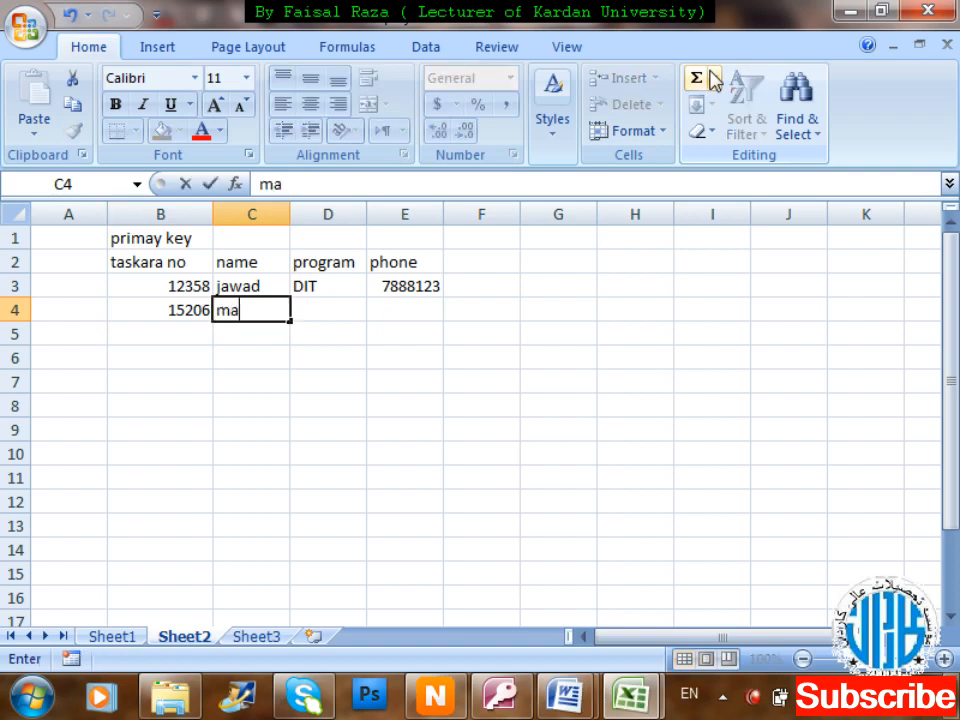
{"action": "key", "text": "Tab"}
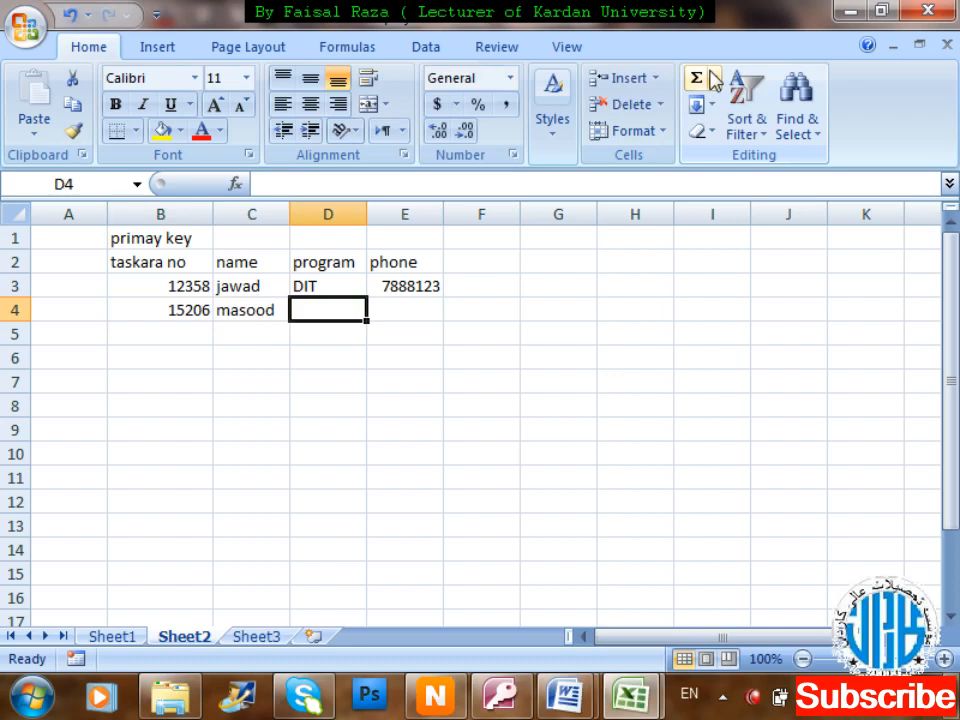
{"action": "type", "text": "DIT"}
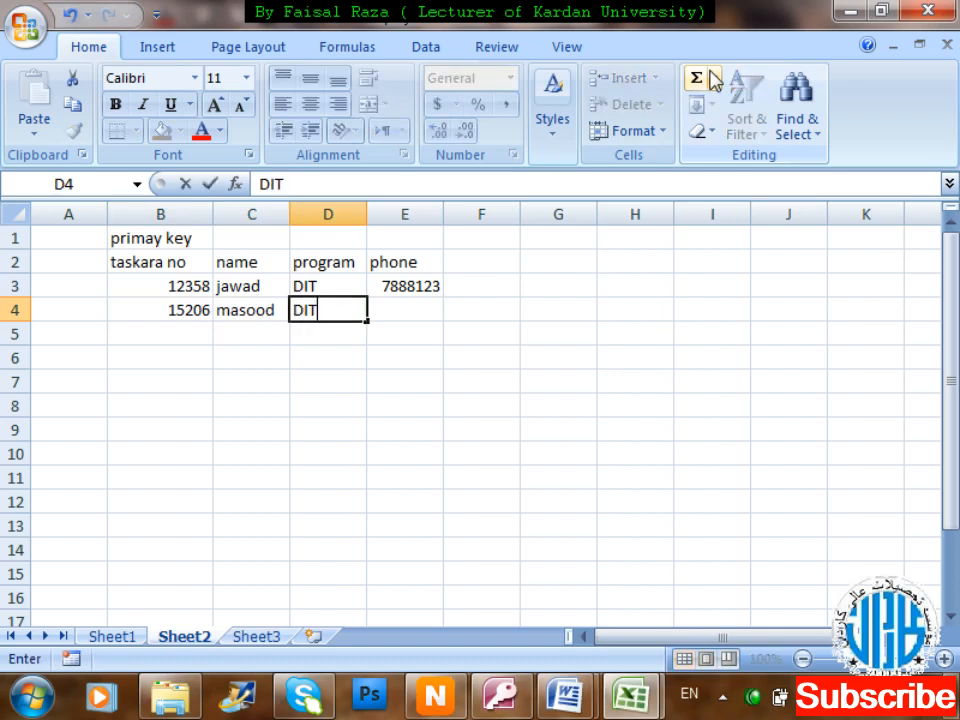
{"action": "key", "text": "Tab"}
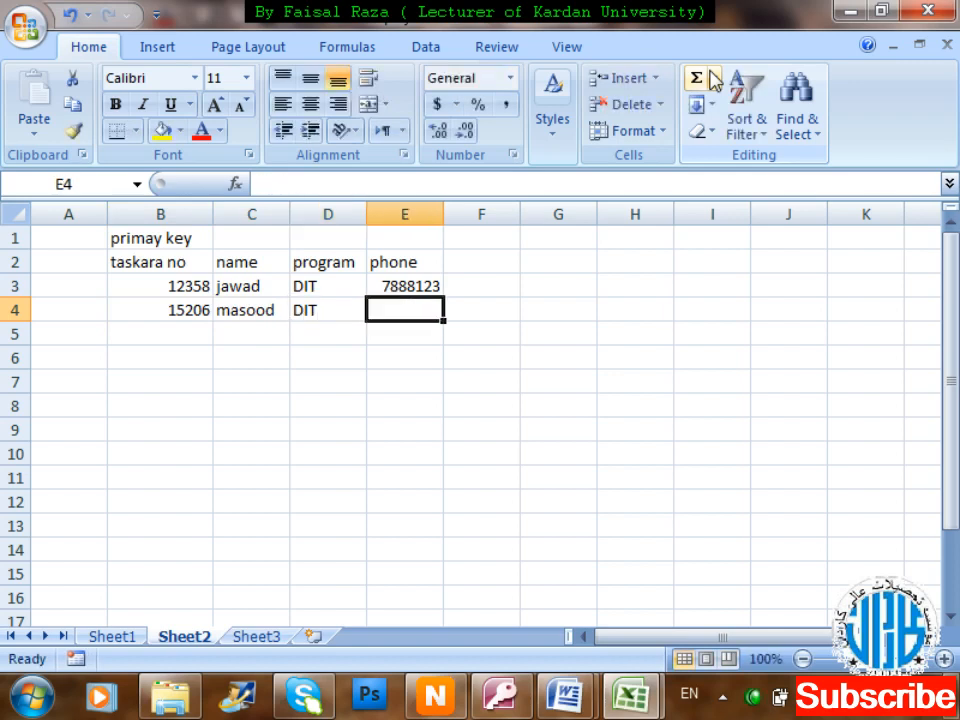
{"action": "type", "text": "7359623"}
{"action": "key", "text": "Return"}
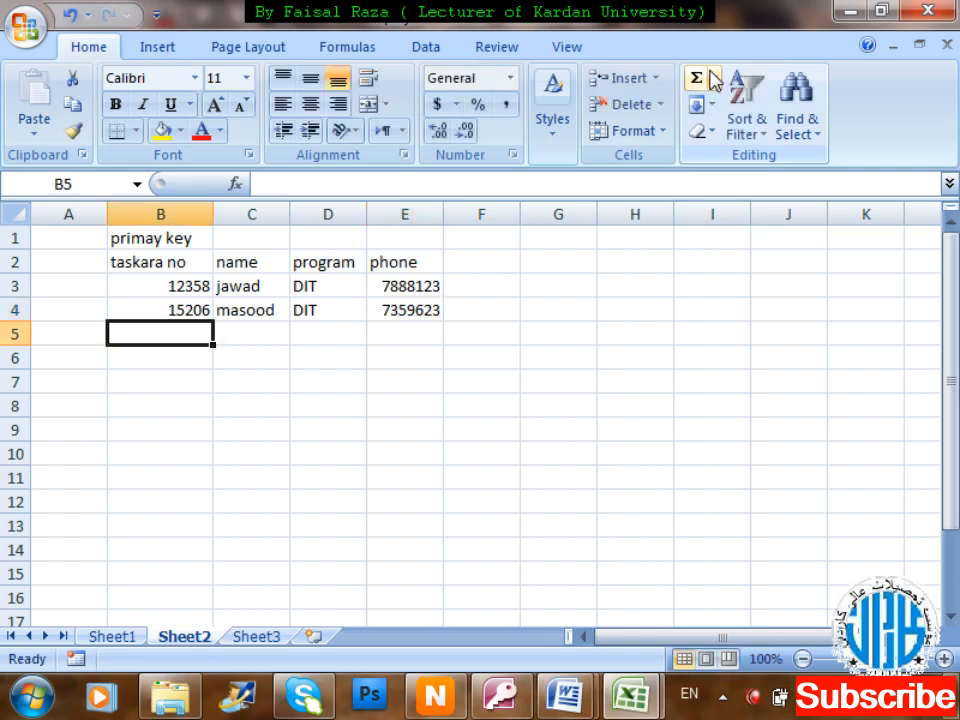
Enter a third record in row 5 with program BBA, then add its phone in E5.
{"action": "type", "text": "kamal"}
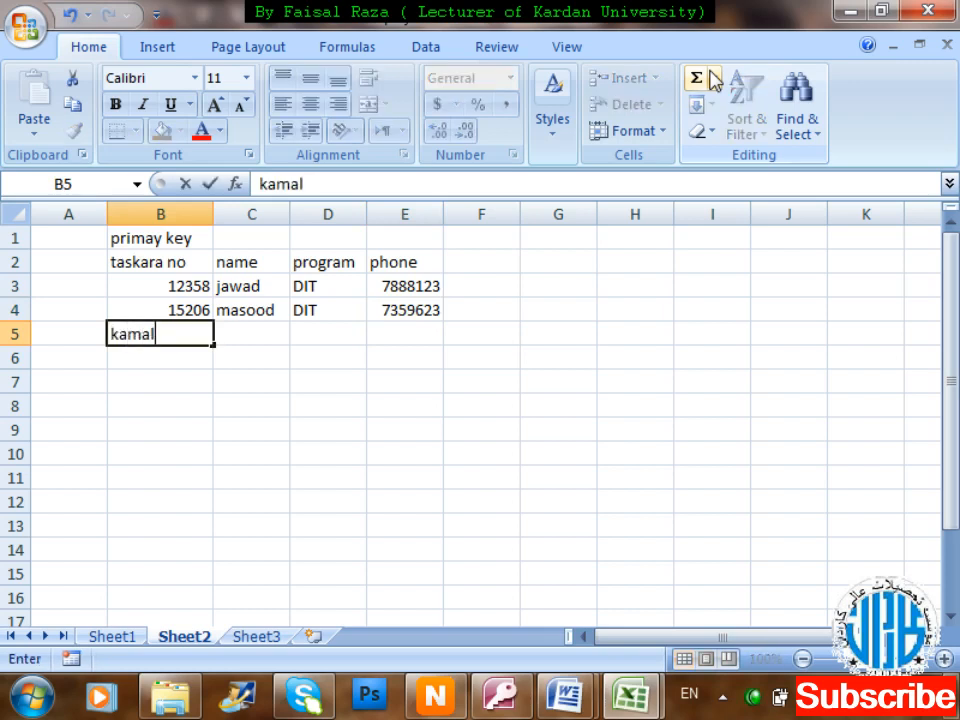
{"action": "key", "text": "Escape"}
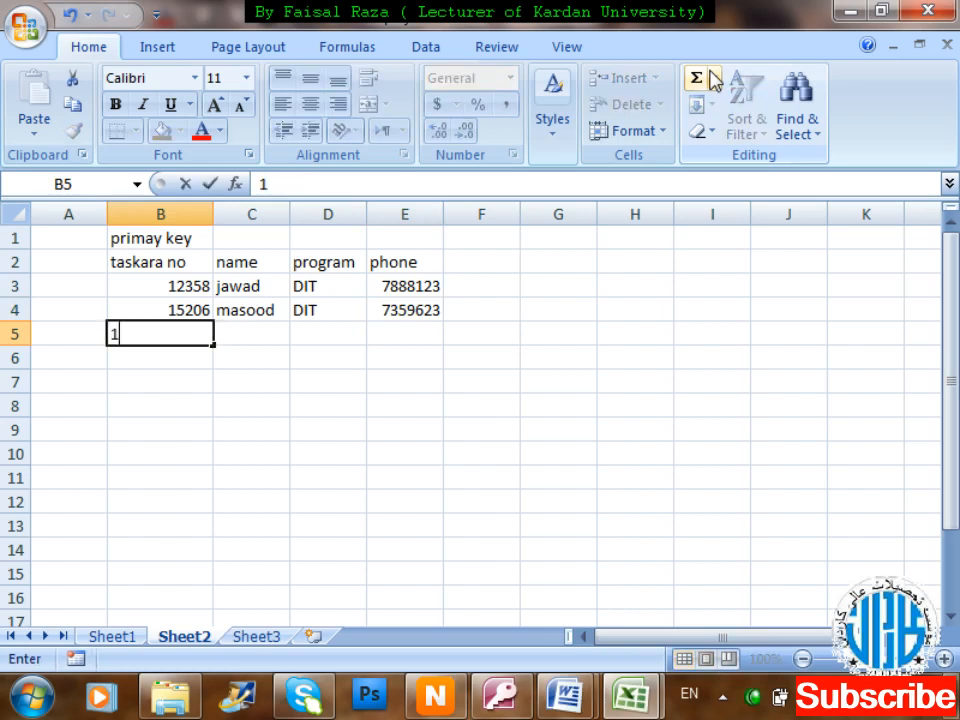
{"action": "key", "text": "Tab"}
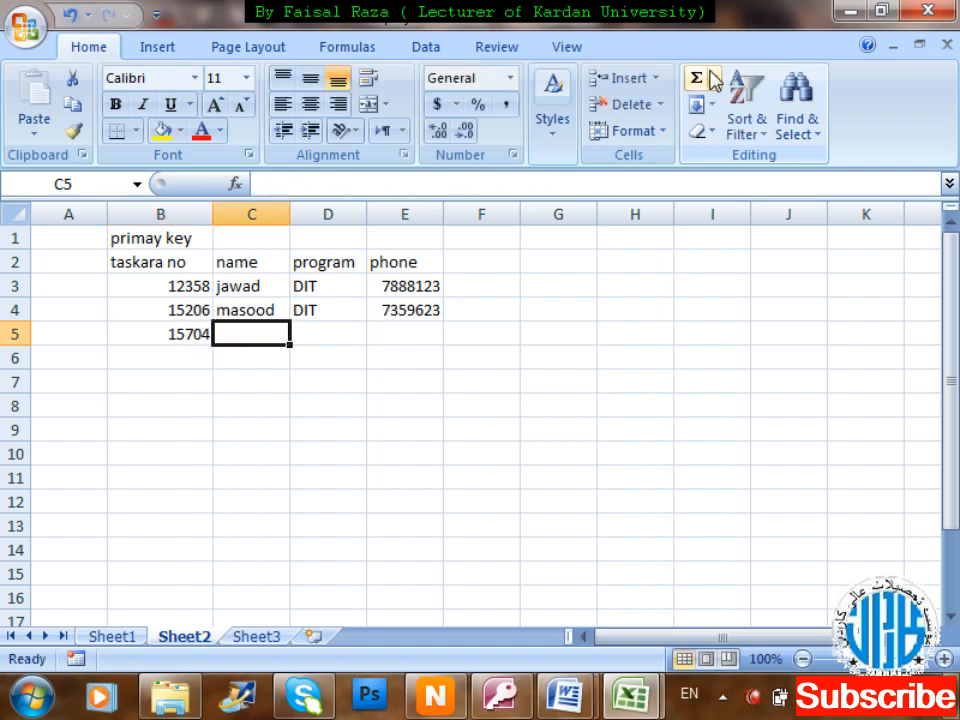
{"action": "type", "text": "kamal"}
{"action": "key", "text": "Tab"}
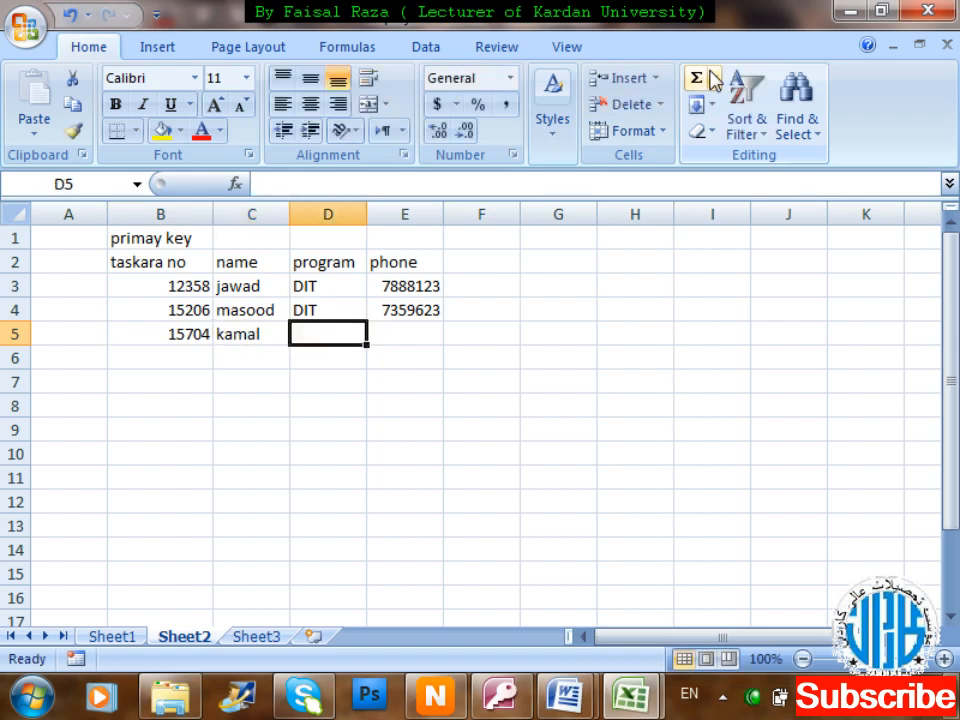
{"action": "type", "text": "BBA"}
{"action": "key", "text": "Return"}
{"action": "key", "text": "Right"}
{"action": "key", "text": "Right"}
{"action": "key", "text": "Right"}
{"action": "key", "text": "Up"}
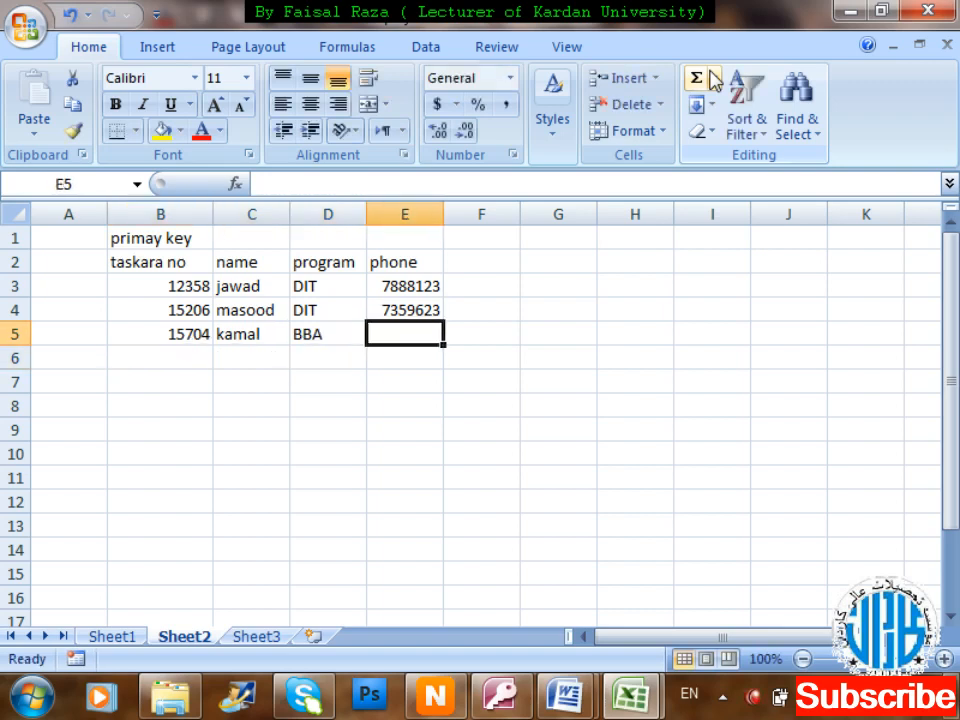
{"action": "type", "text": "6934632"}
{"action": "key", "text": "Return"}
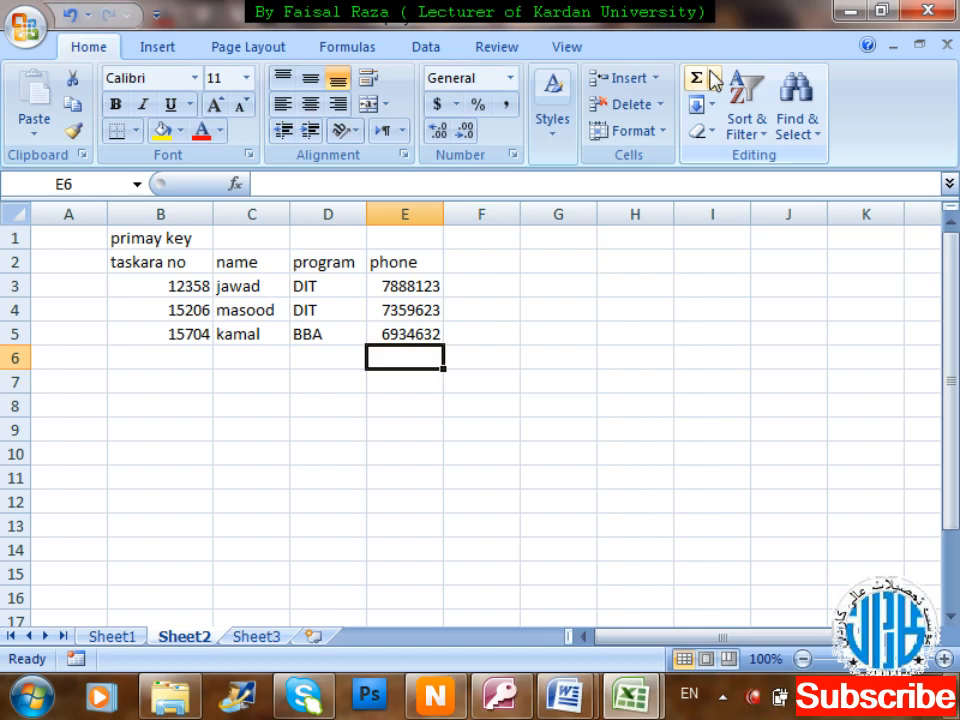
Fill row 6 with the first record's taskara number, name and phone, but program BBA.
{"action": "key", "text": "Left"}
{"action": "key", "text": "Left"}
{"action": "key", "text": "Left"}
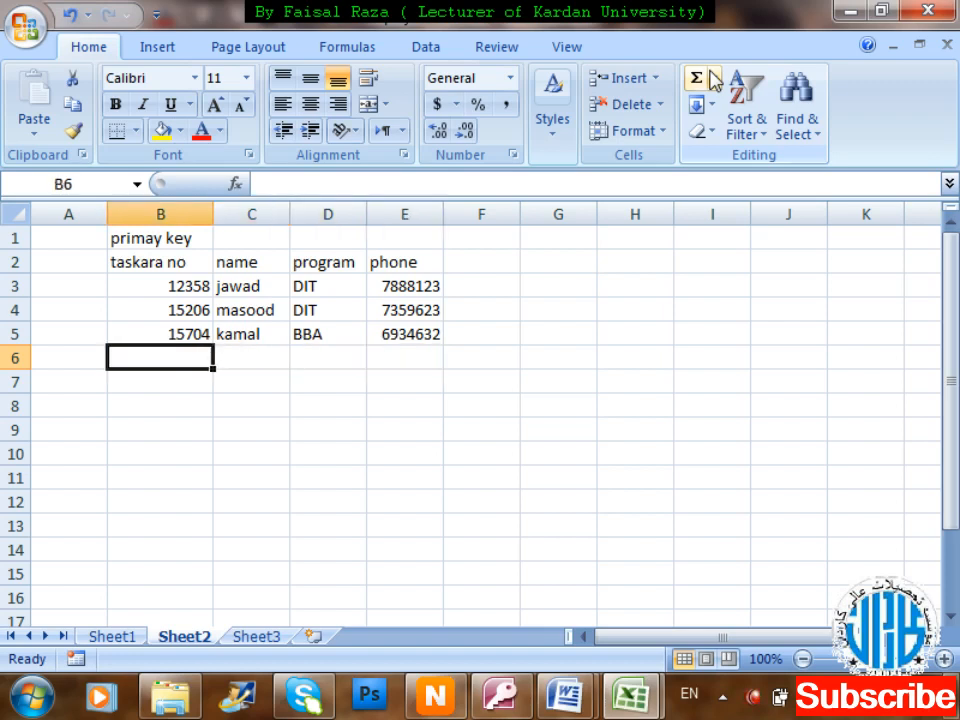
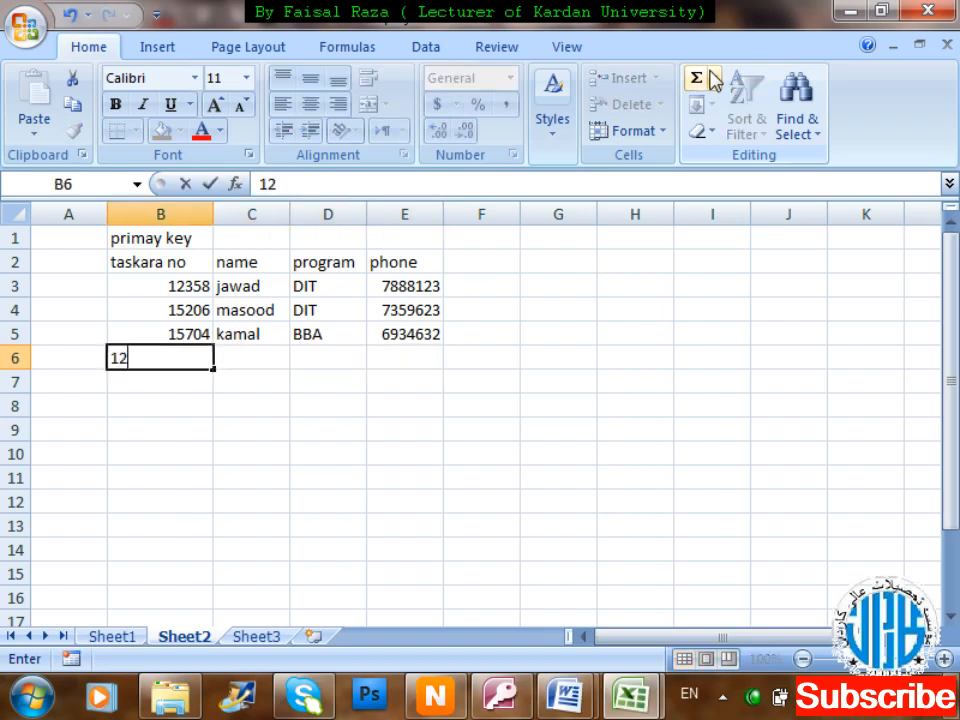
{"action": "key", "text": "Tab"}
{"action": "type", "text": "jawad"}
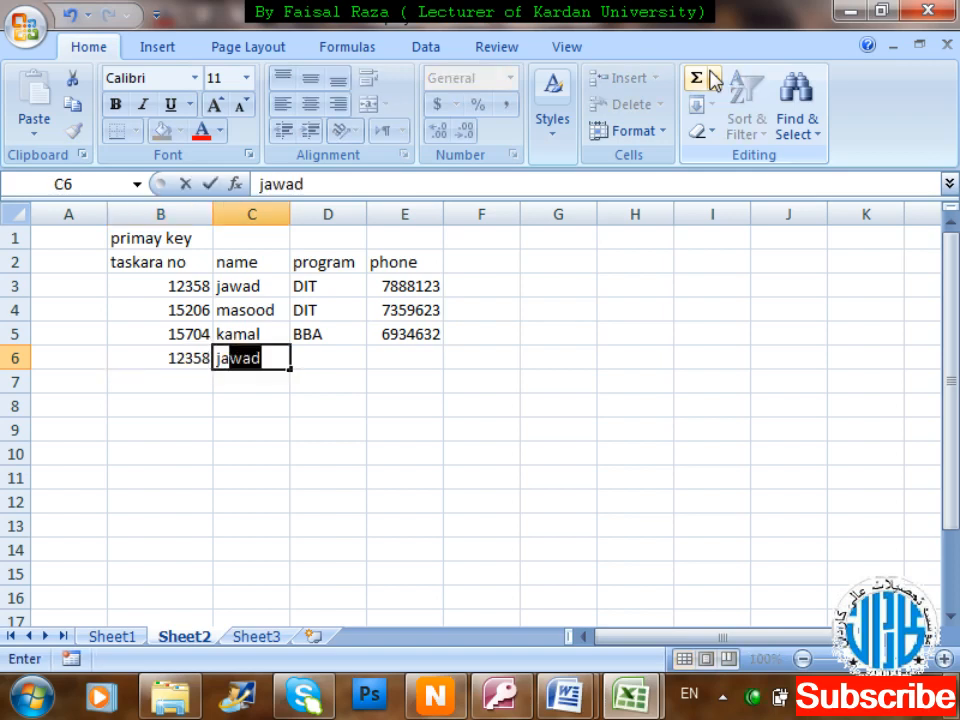
{"action": "key", "text": "Tab"}
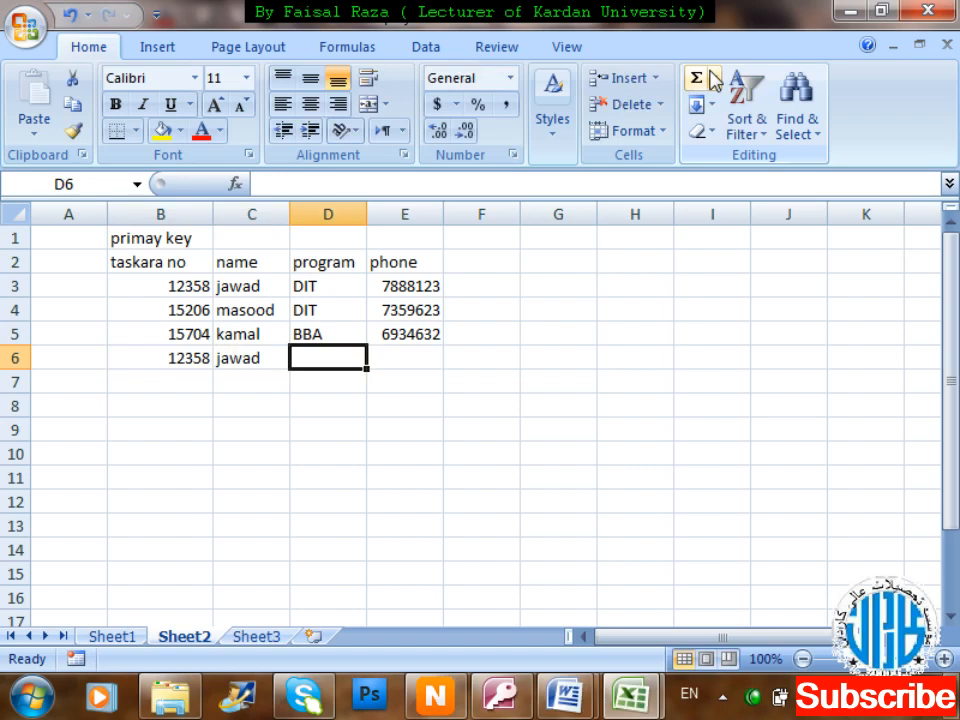
{"action": "type", "text": "BBA"}
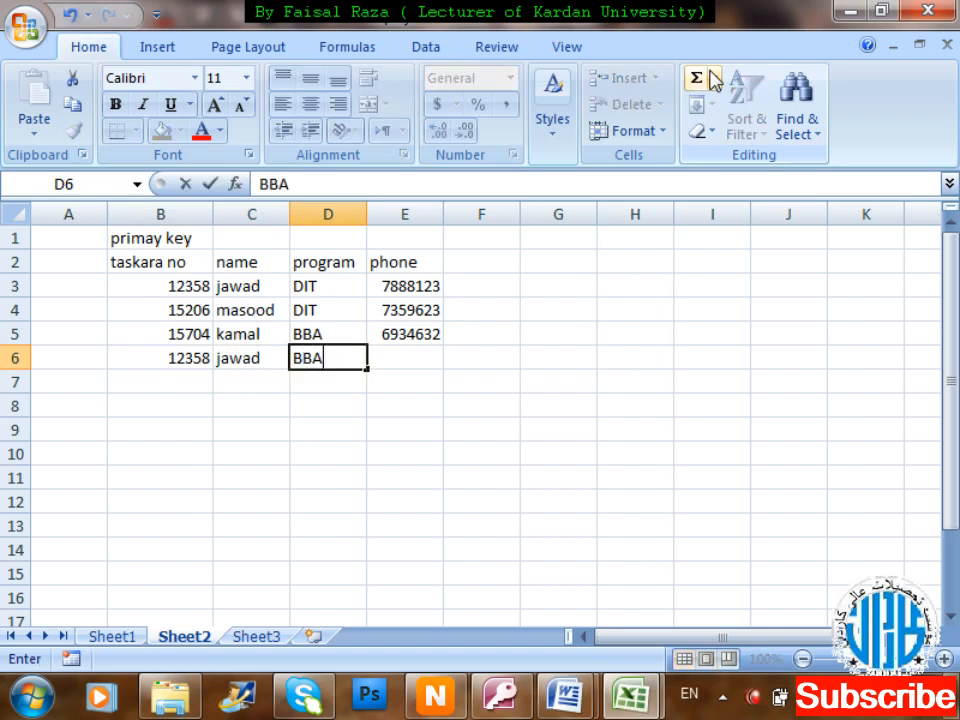
{"action": "key", "text": "Tab"}
{"action": "type", "text": "7888"}
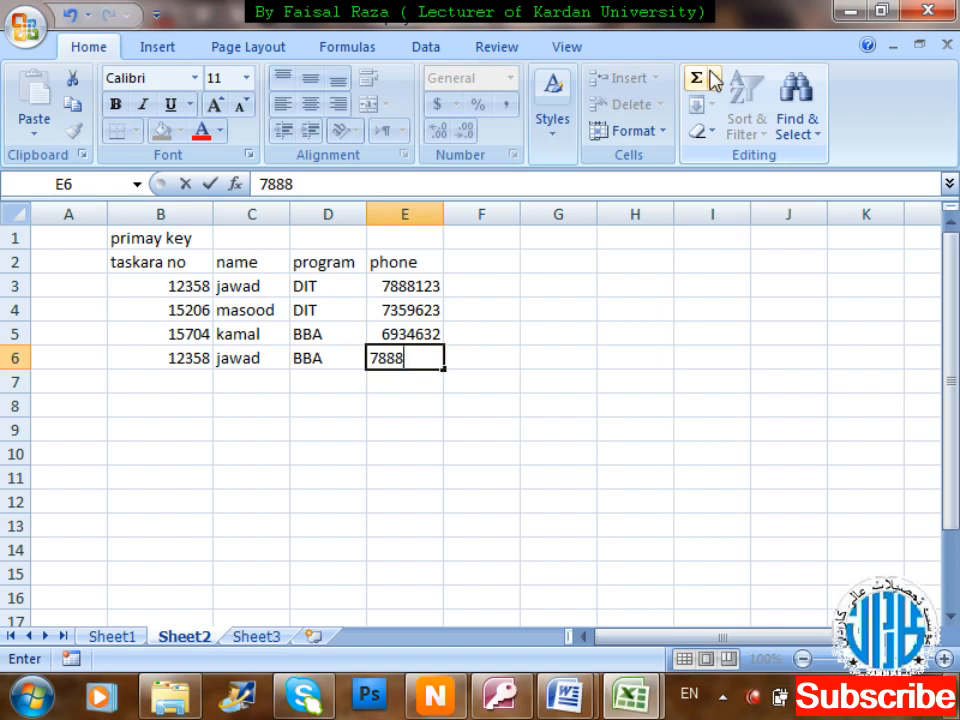
{"action": "type", "text": "123"}
{"action": "key", "text": "Return"}
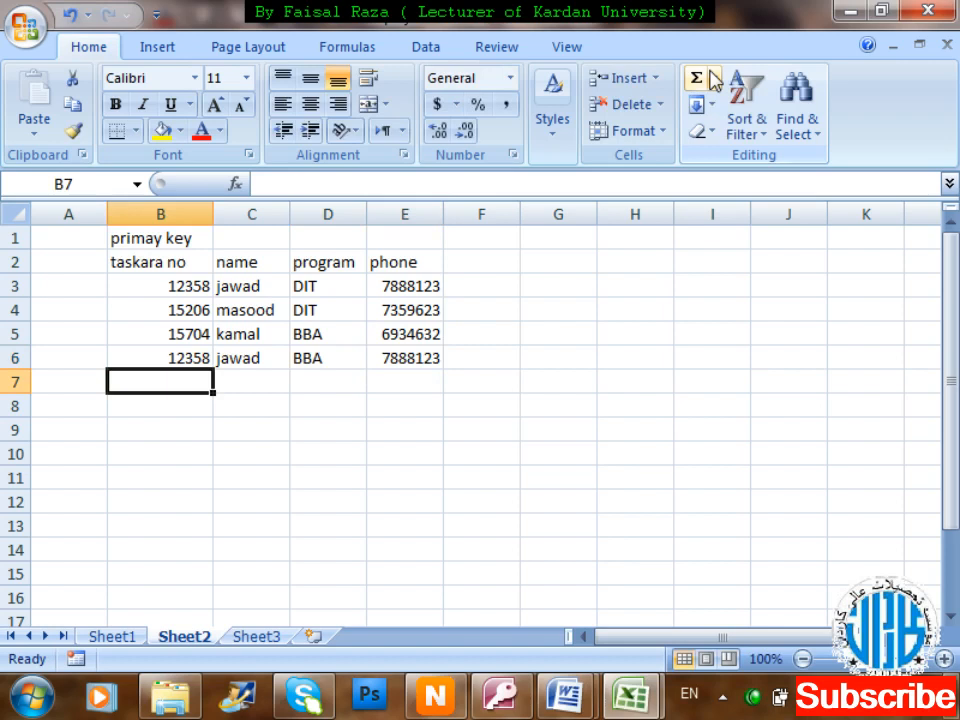
{"action": "key", "text": "Up"}
{"action": "key", "text": "Up"}
{"action": "key", "text": "Up"}
{"action": "key", "text": "Up"}
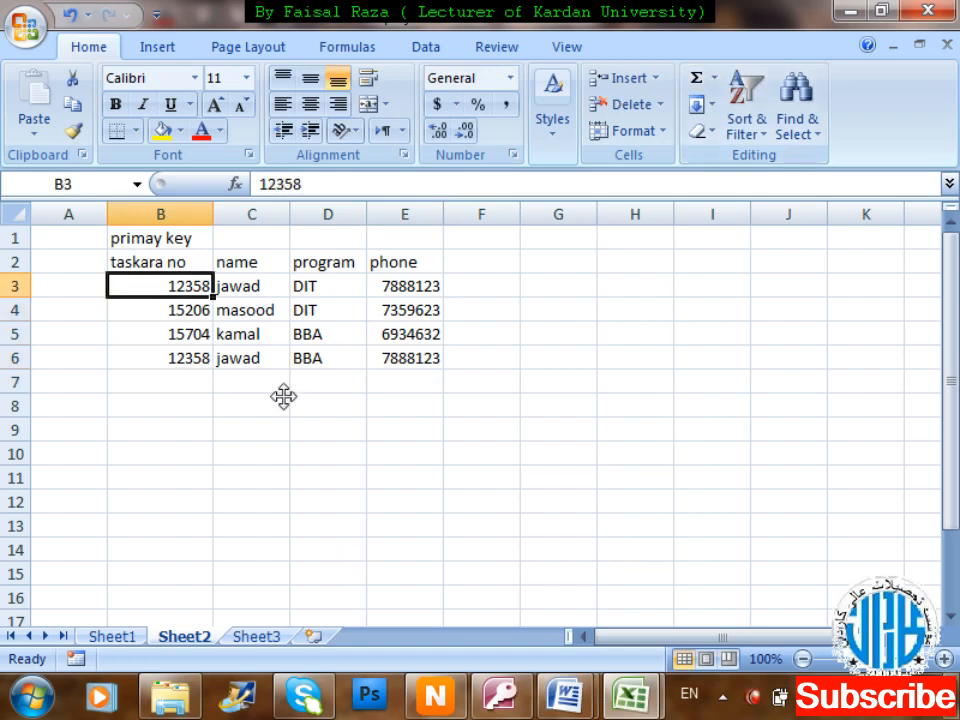
Bold the duplicated taskara numbers in cells B3 and B6.
{"action": "scroll", "coordinate": [298, 397], "scroll_direction": "up", "scroll_amount": 5}
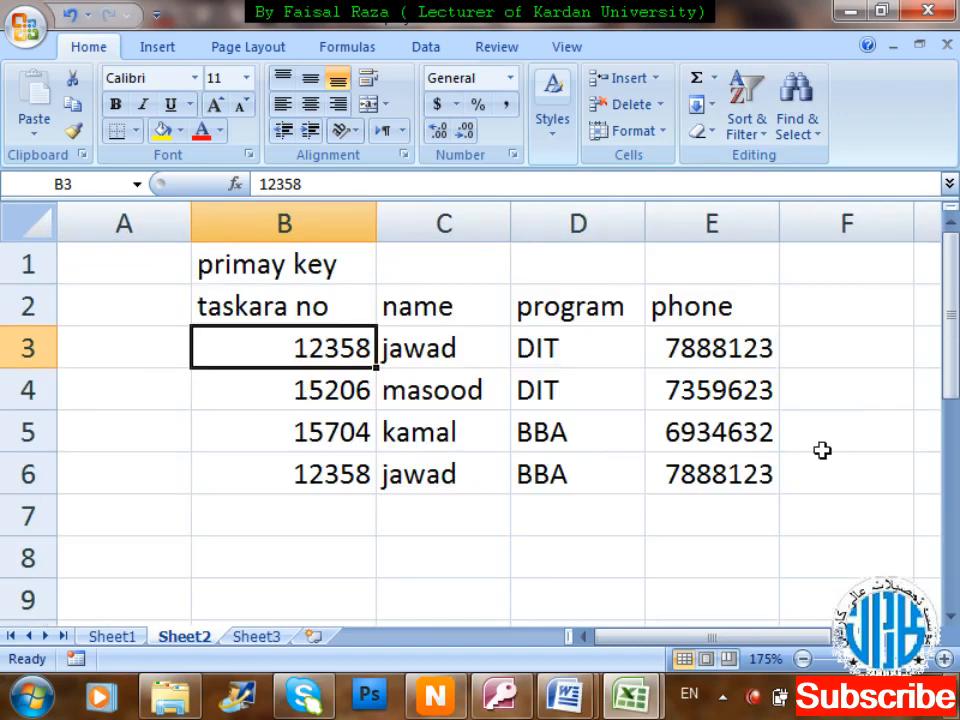
{"action": "key", "text": "ctrl+b"}
{"action": "key", "text": "Down"}
{"action": "key", "text": "Down"}
{"action": "key", "text": "Down"}
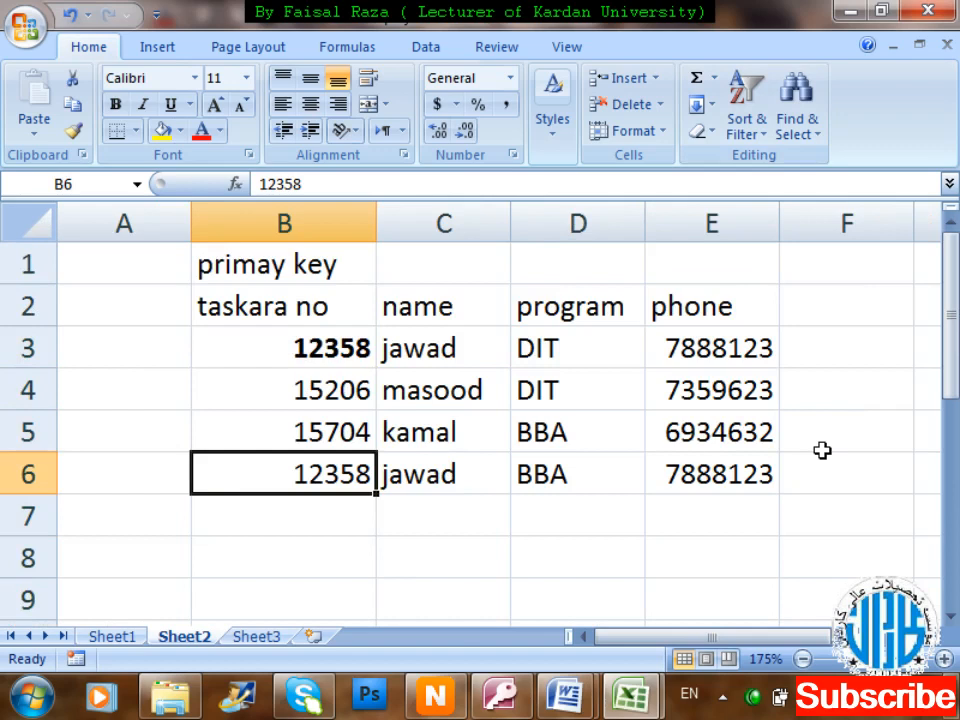
{"action": "key", "text": "ctrl+b"}
{"action": "key", "text": "Right"}
{"action": "key", "text": "Right"}
{"action": "key", "text": "Right"}
{"action": "key", "text": "Right"}
{"action": "key", "text": "Right"}
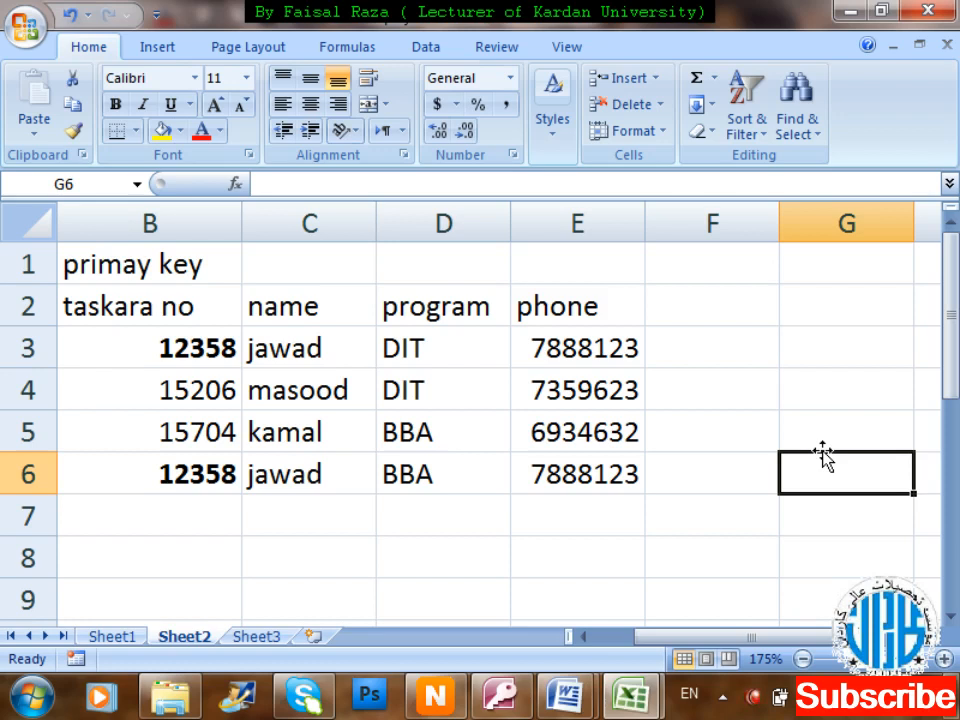
Add the heading 'Reg' in cell A2.
{"action": "key", "text": "Left"}
{"action": "key", "text": "Home"}
{"action": "key", "text": "Up"}
{"action": "key", "text": "Up"}
{"action": "key", "text": "Up"}
{"action": "key", "text": "Up"}
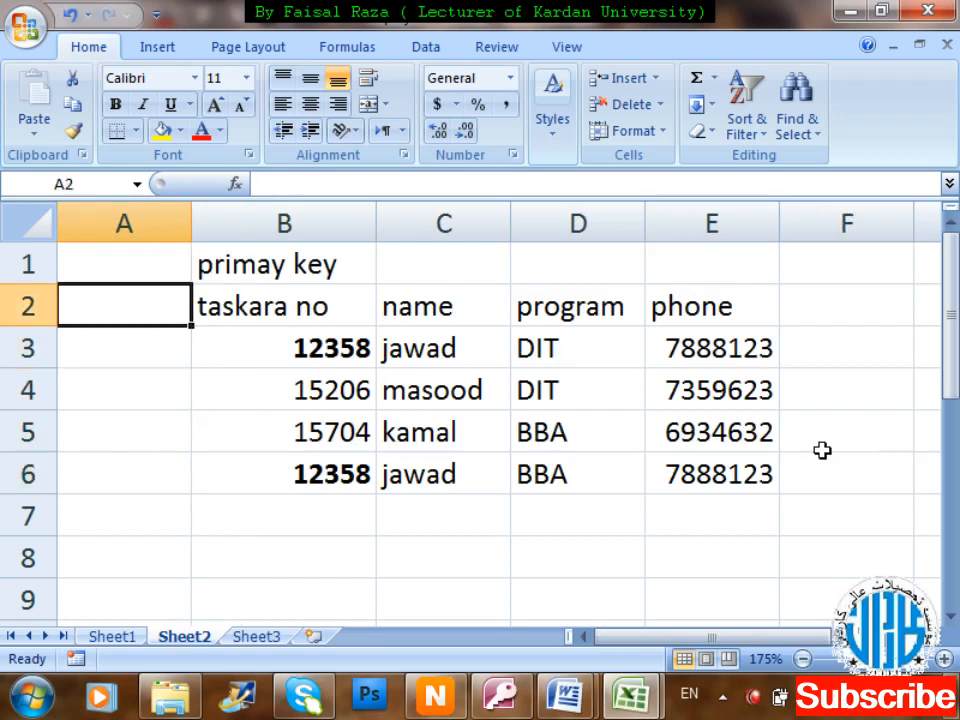
{"action": "type", "text": "rEG"}
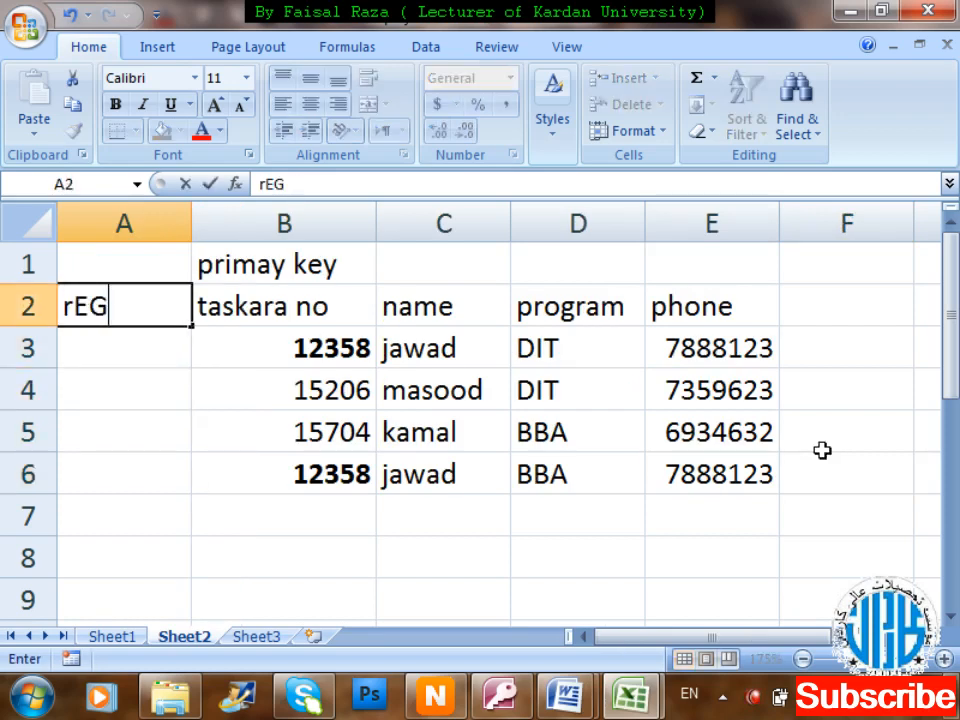
{"action": "key", "text": "BackSpace"}
{"action": "key", "text": "BackSpace"}
{"action": "key", "text": "BackSpace"}
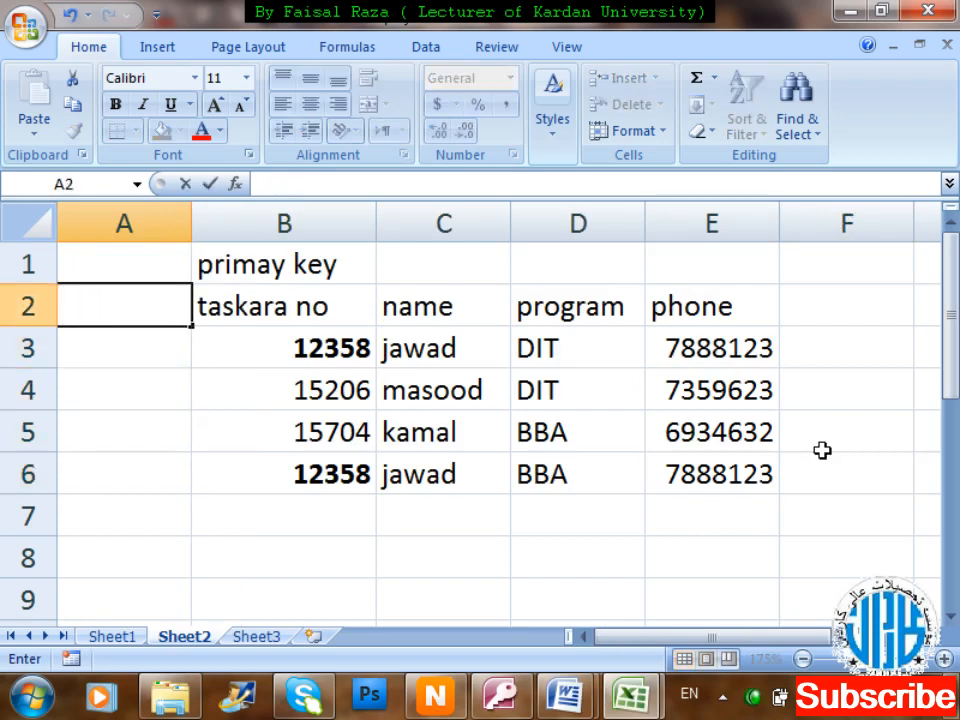
{"action": "type", "text": "Reg"}
{"action": "key", "text": "Return"}
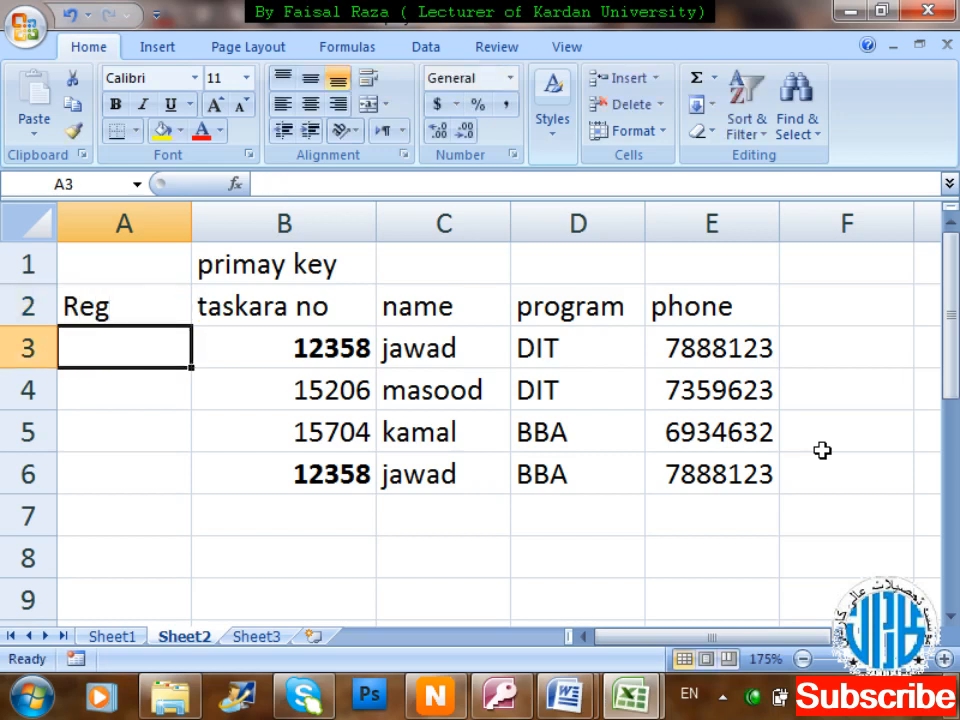
Move the 'primay key' label from B1 to A1.
{"action": "key", "text": "Up"}
{"action": "key", "text": "Up"}
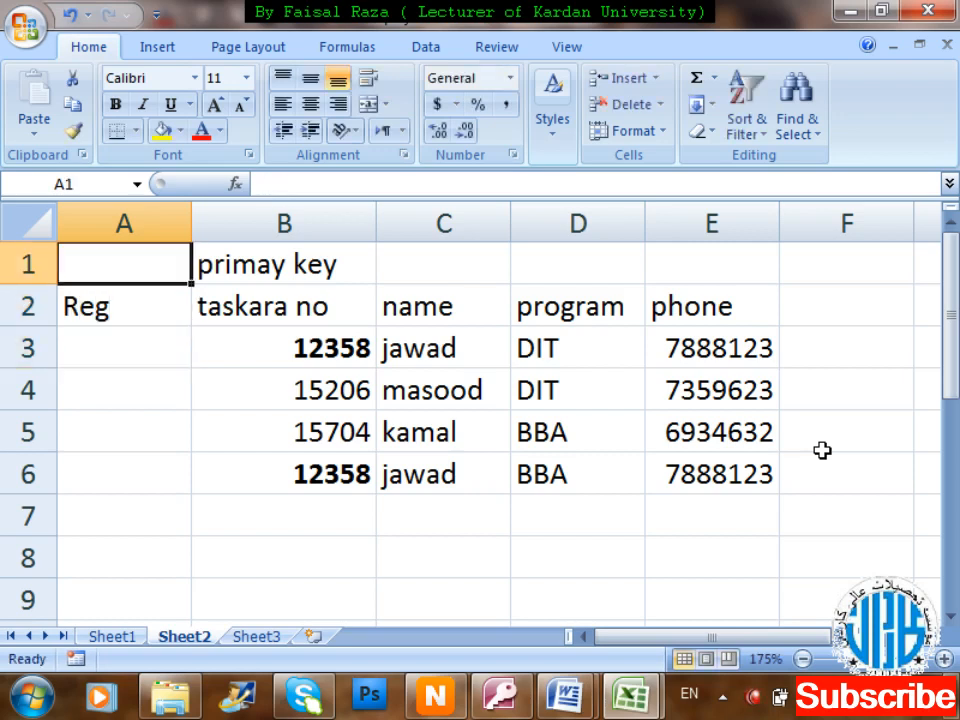
{"action": "key", "text": "Right"}
{"action": "key", "text": "ctrl+x"}
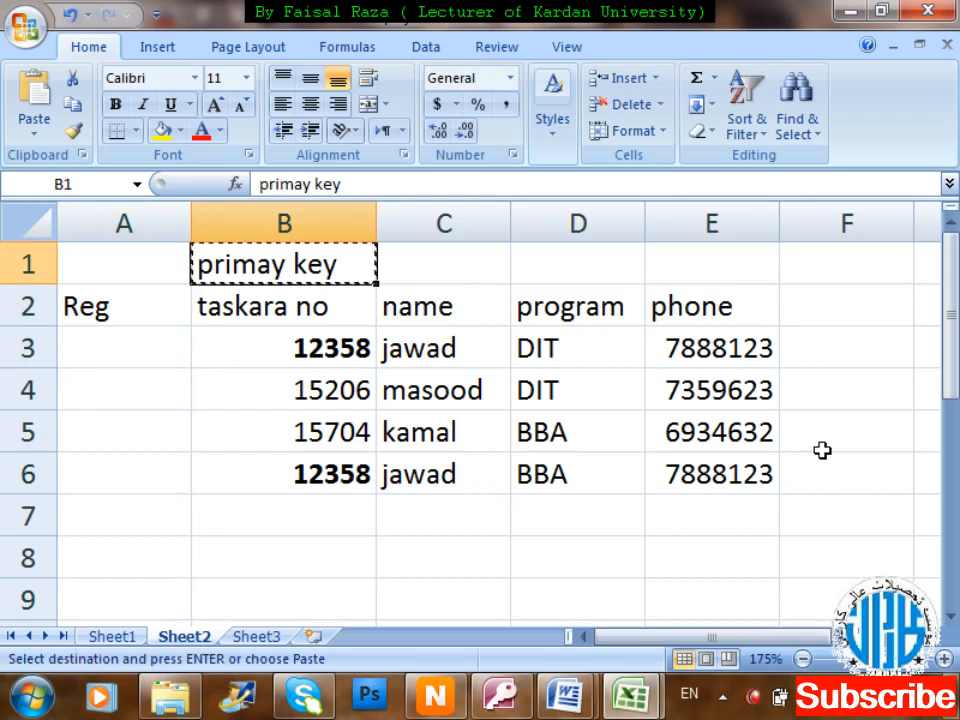
{"action": "key", "text": "Left"}
{"action": "key", "text": "ctrl+v"}
{"action": "key", "text": "Down"}
{"action": "key", "text": "Down"}
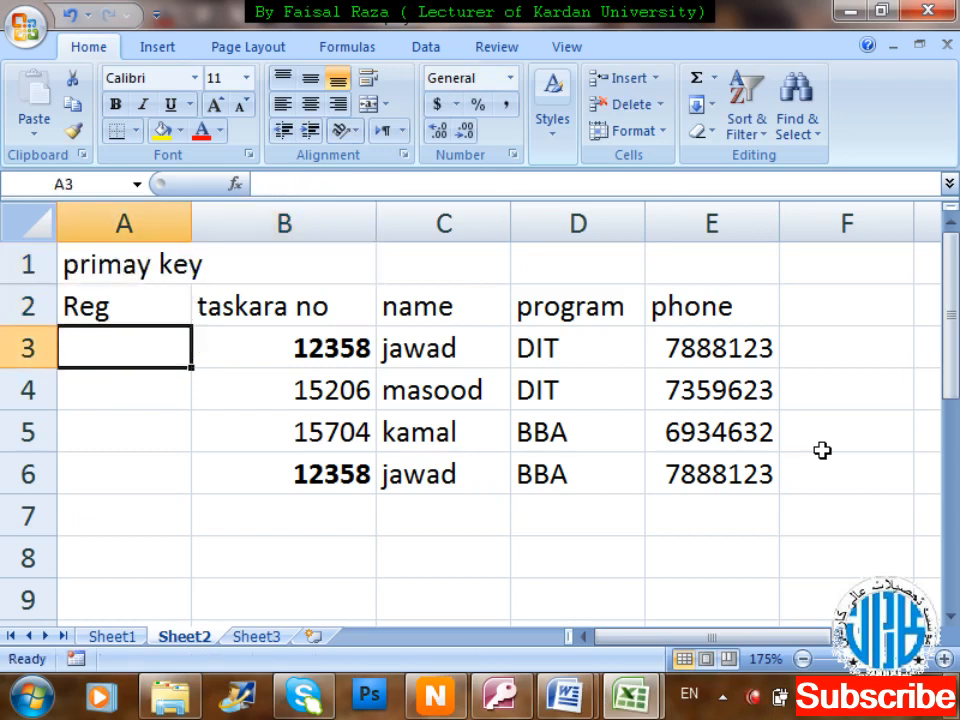
Enter registration numbers for the first three records in A3:A5.
{"action": "type", "text": "701"}
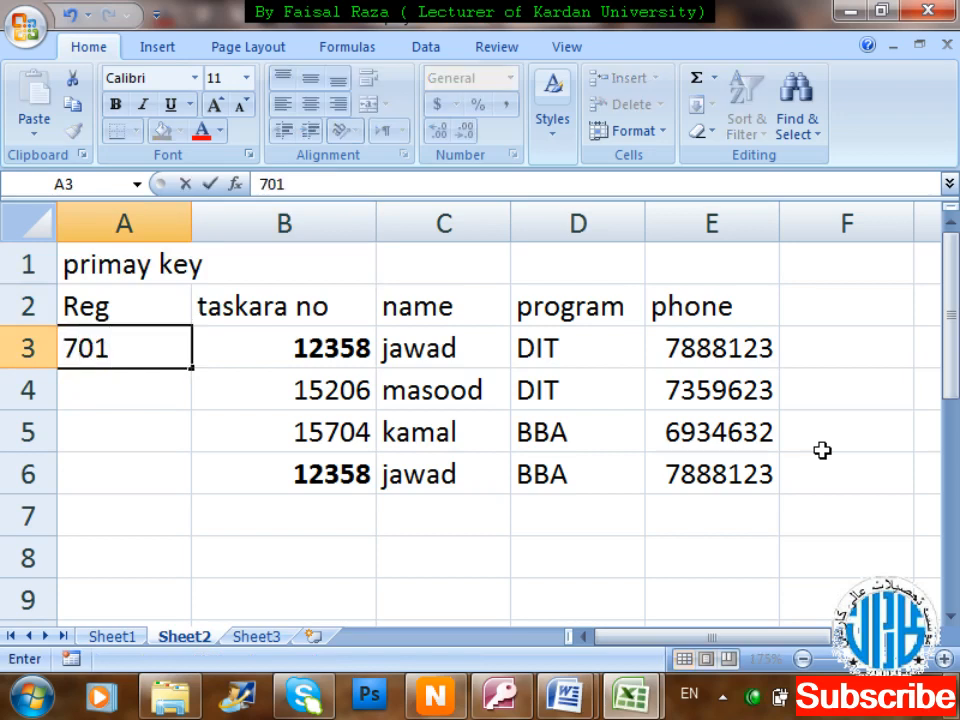
{"action": "type", "text": "1015"}
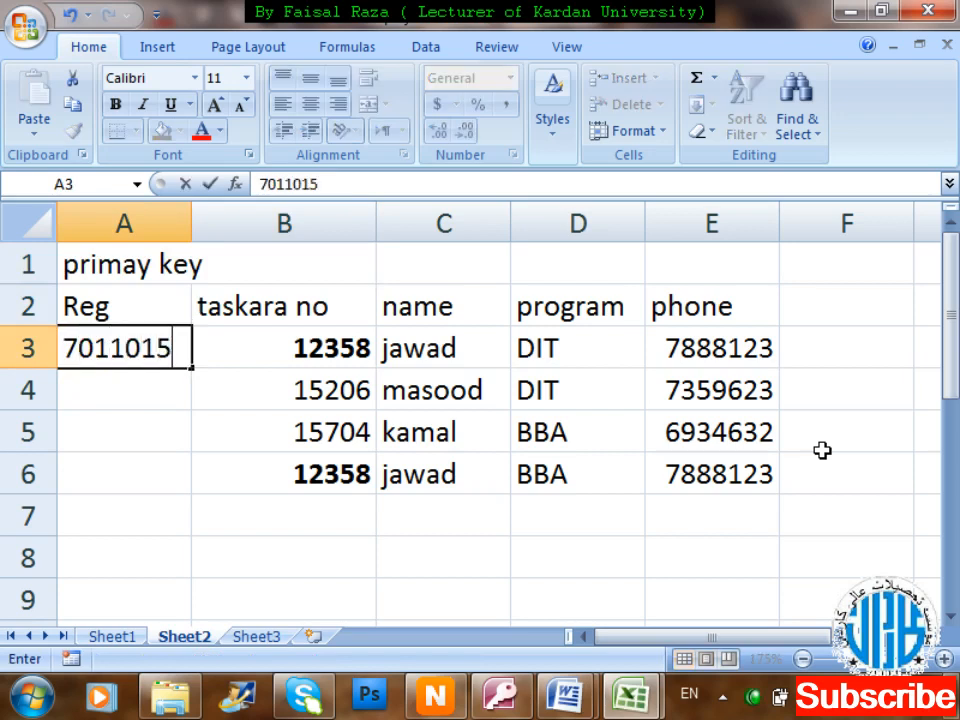
{"action": "type", "text": "002"}
{"action": "key", "text": "Return"}
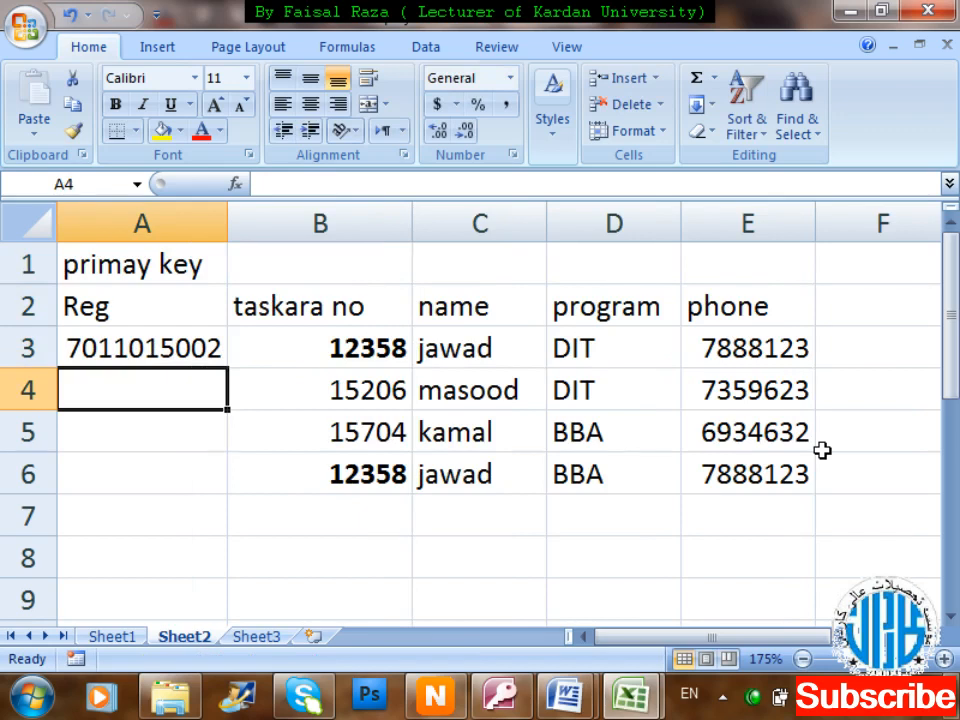
{"action": "type", "text": "701"}
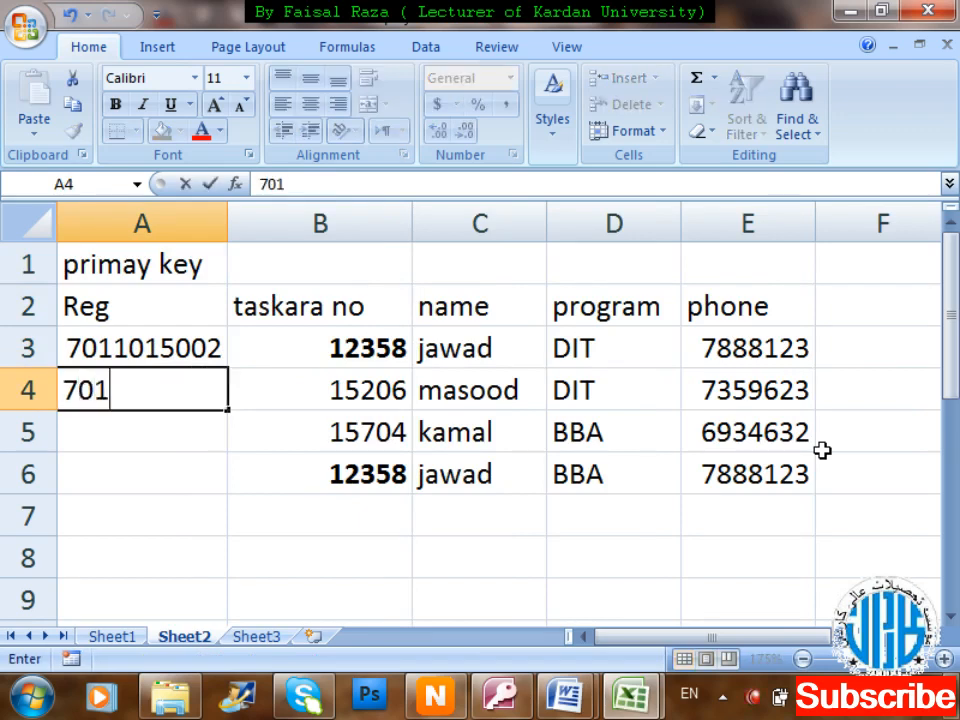
{"action": "type", "text": "1015"}
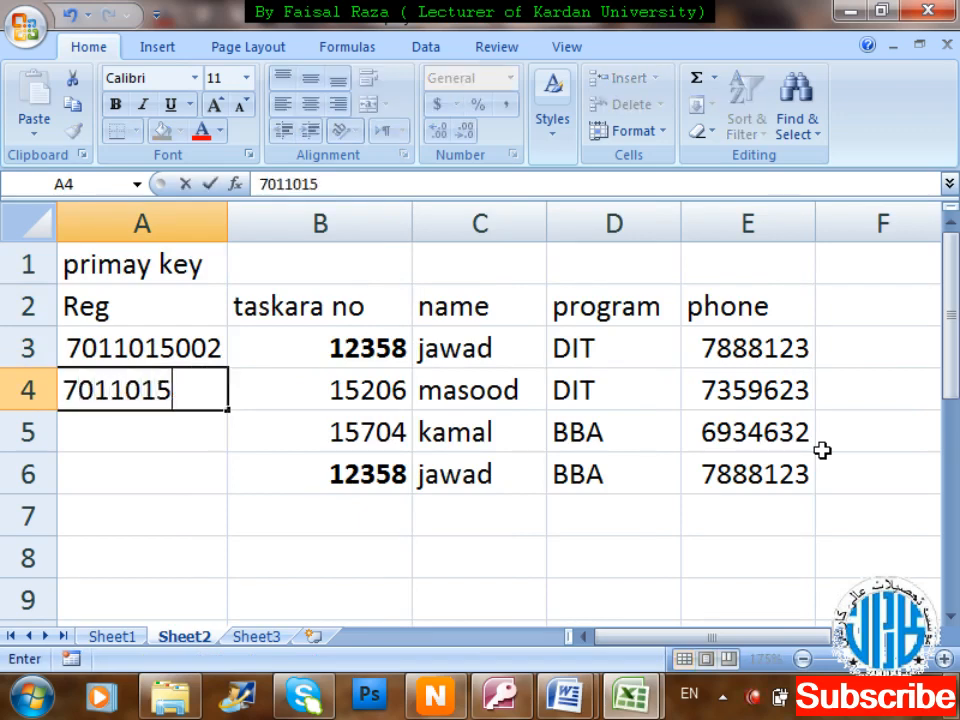
{"action": "type", "text": "008"}
{"action": "key", "text": "Return"}
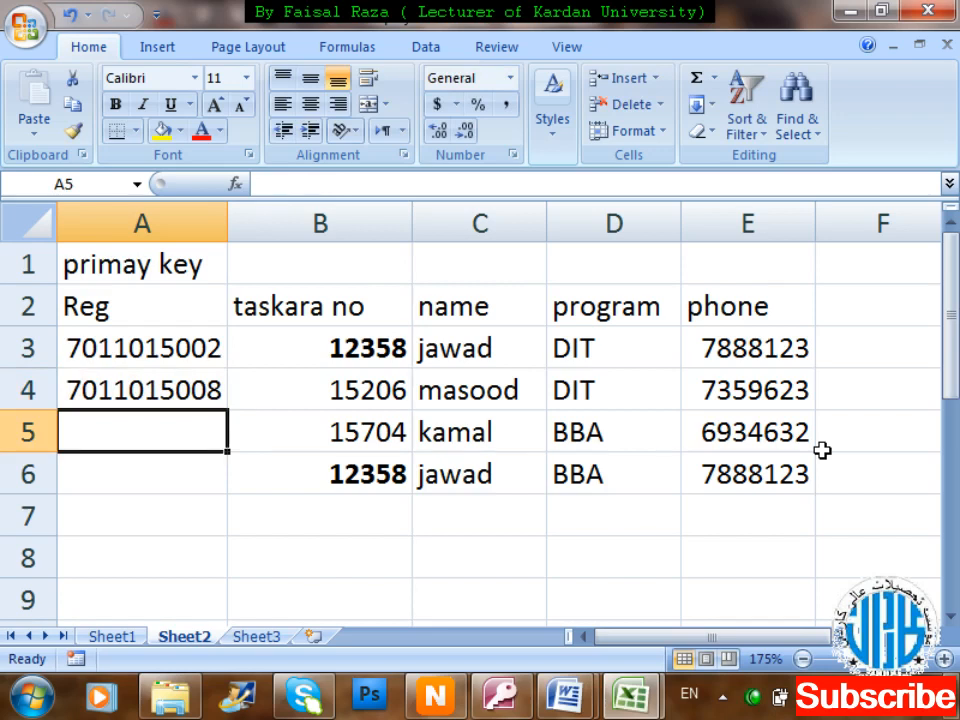
{"action": "type", "text": "101"}
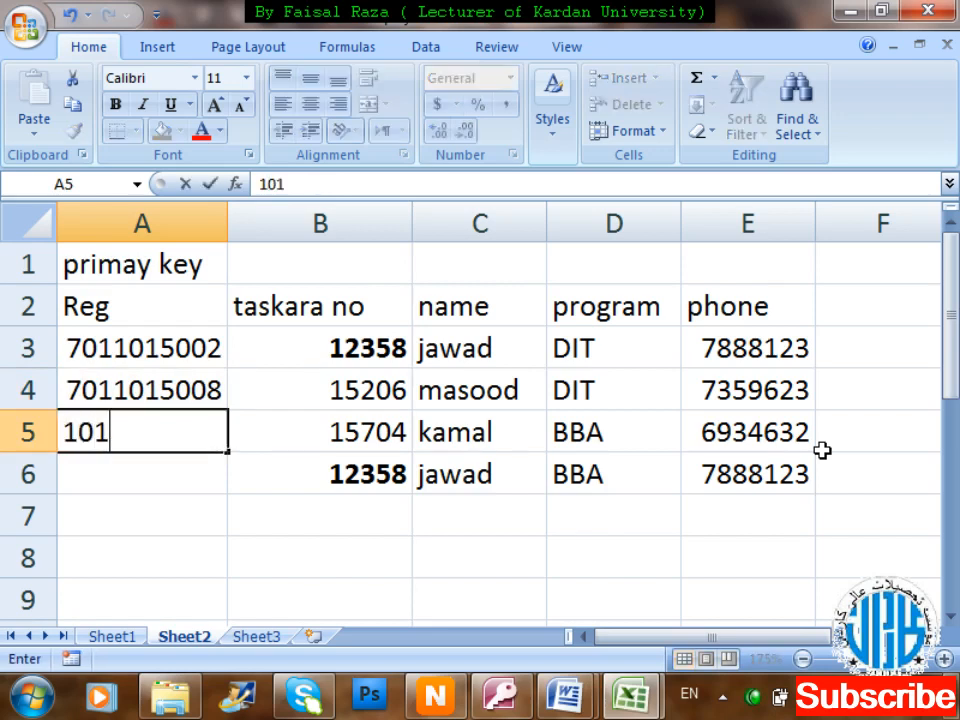
{"action": "type", "text": "-"}
{"action": "key", "text": "BackSpace"}
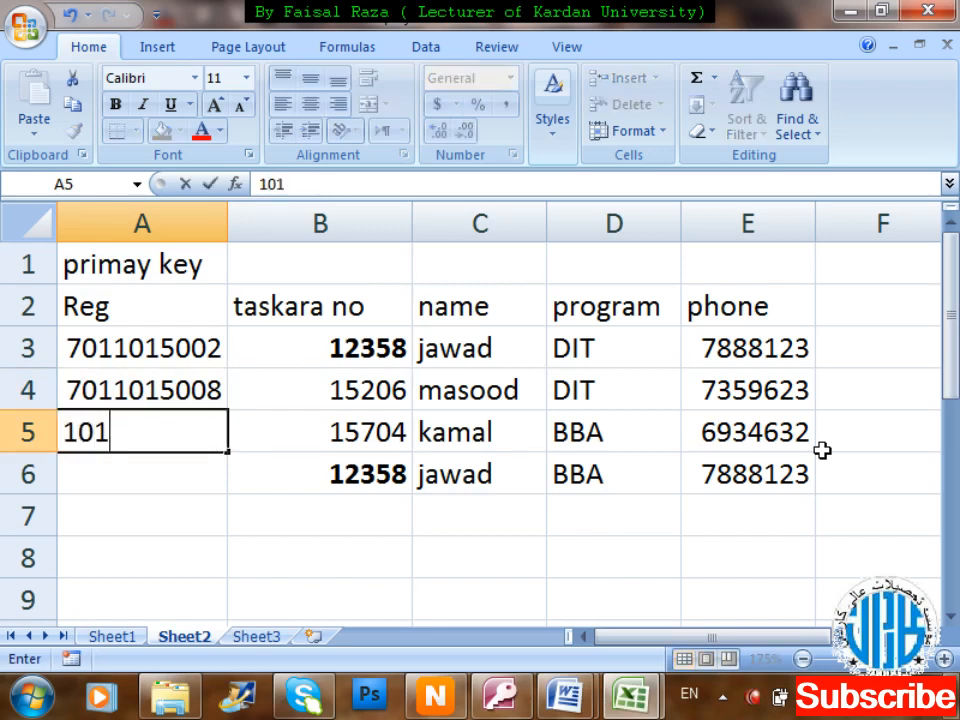
{"action": "type", "text": "1020"}
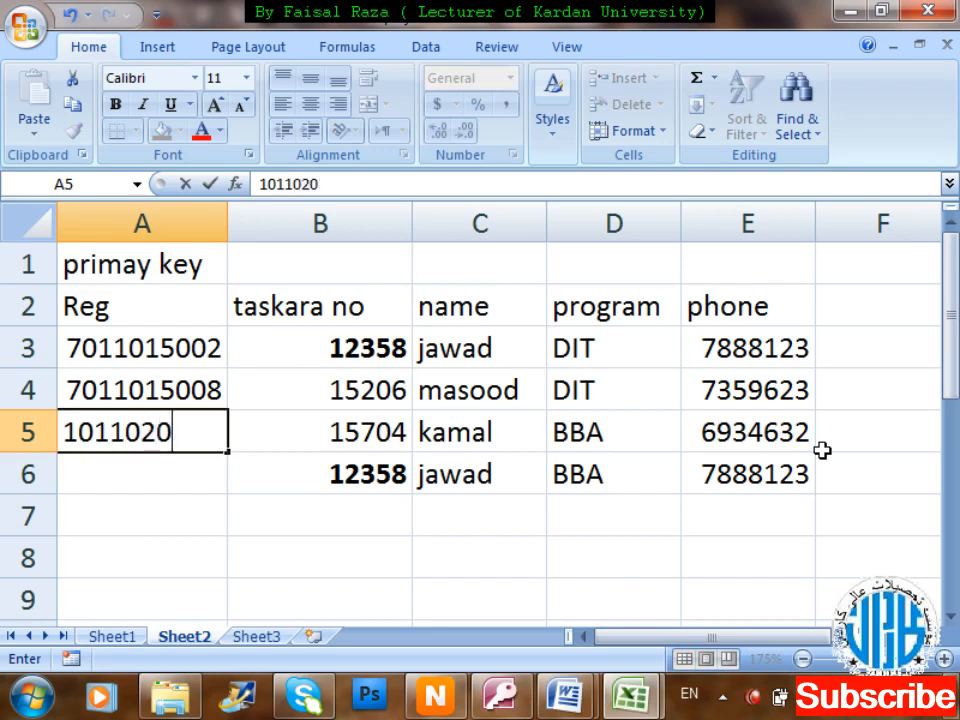
{"action": "type", "text": "05"}
{"action": "key", "text": "Return"}
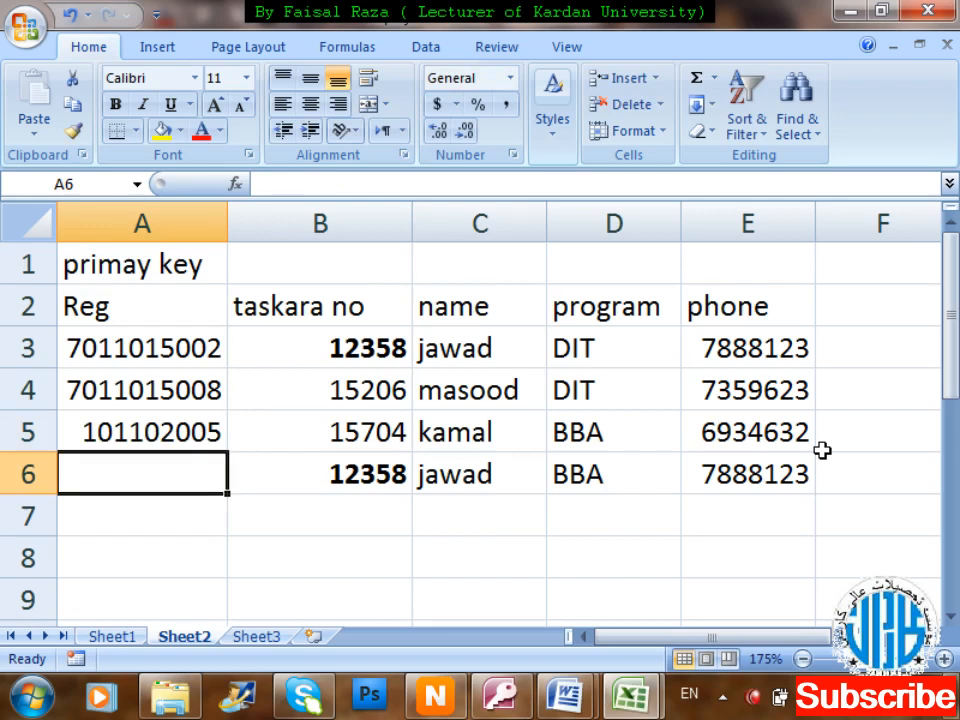
Insert a missing 0 into the A5 registration number, then enter A6's registration number.
{"action": "key", "text": "Up"}
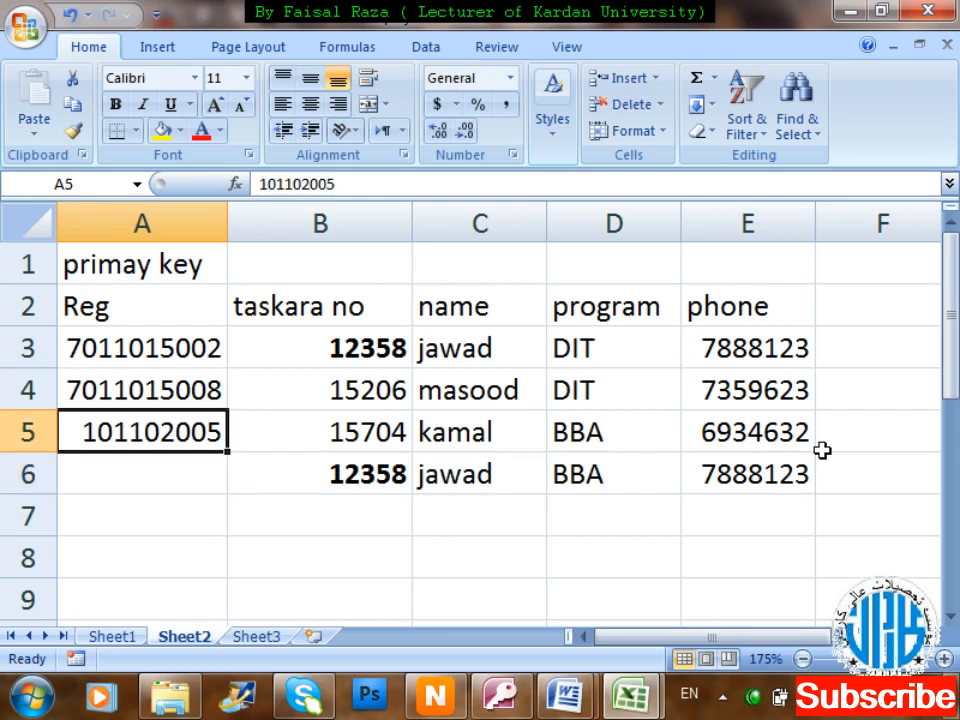
{"action": "key", "text": "F2"}
{"action": "key", "text": "Left"}
{"action": "type", "text": "0"}
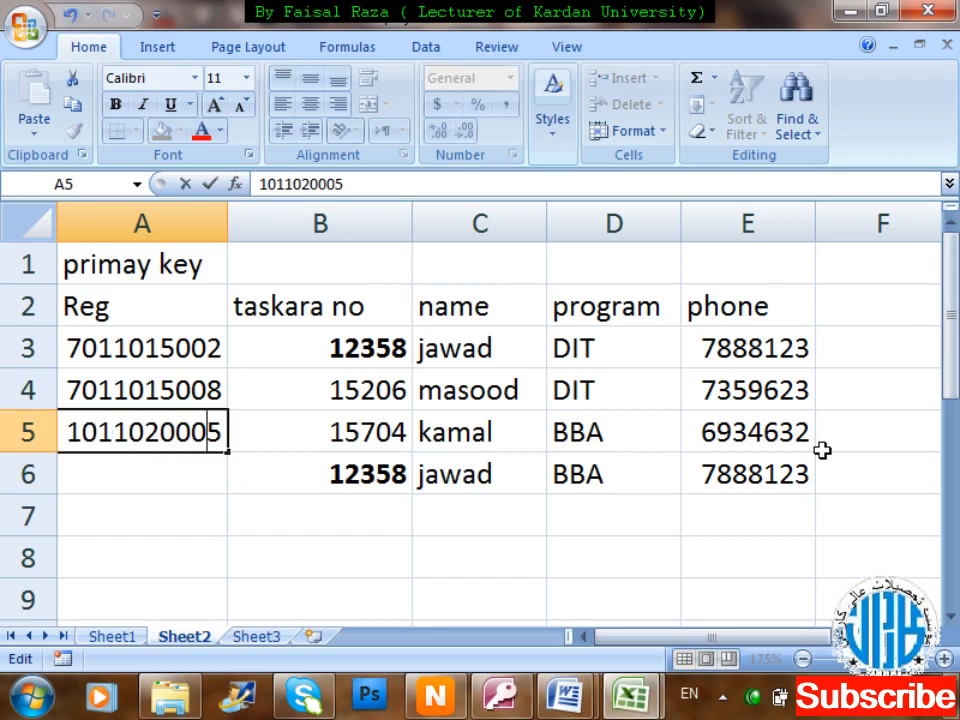
{"action": "key", "text": "Return"}
{"action": "type", "text": "1"}
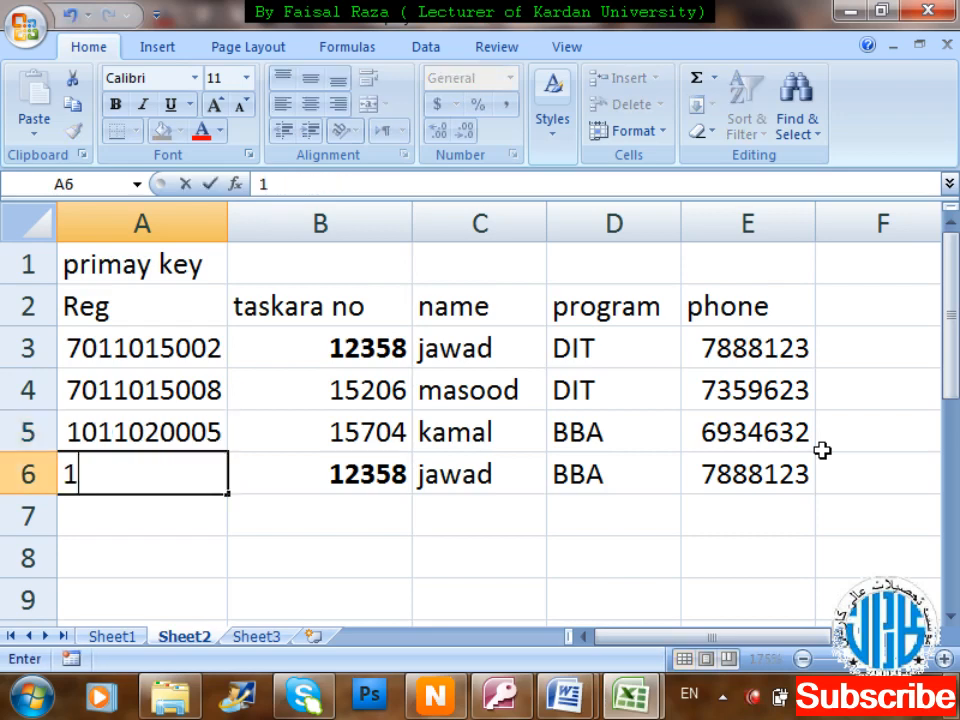
{"action": "type", "text": "0110"}
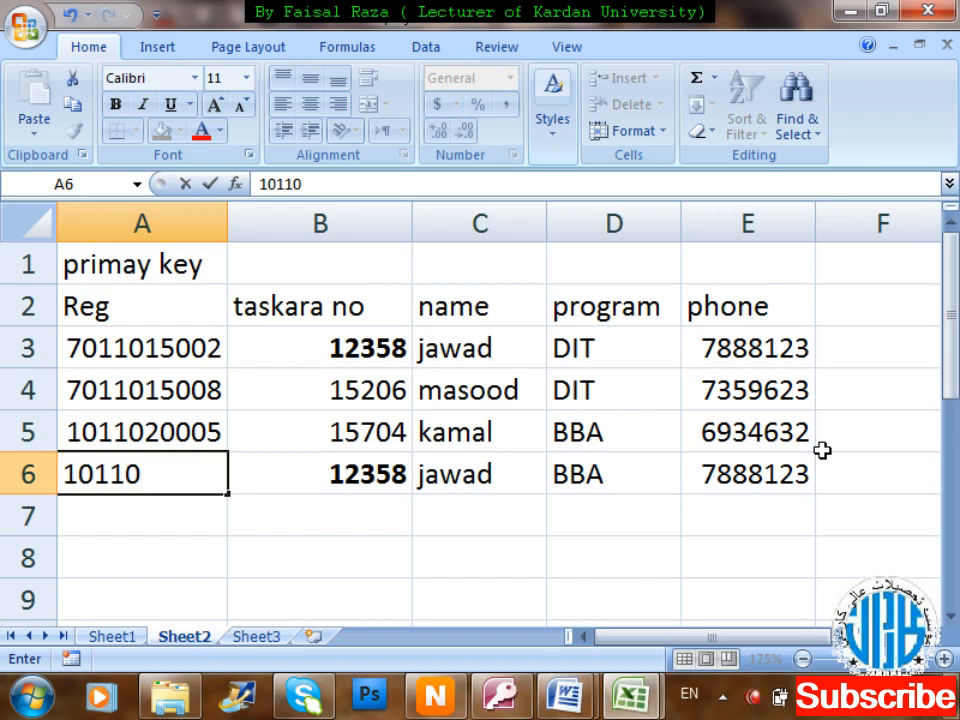
{"action": "type", "text": "2000"}
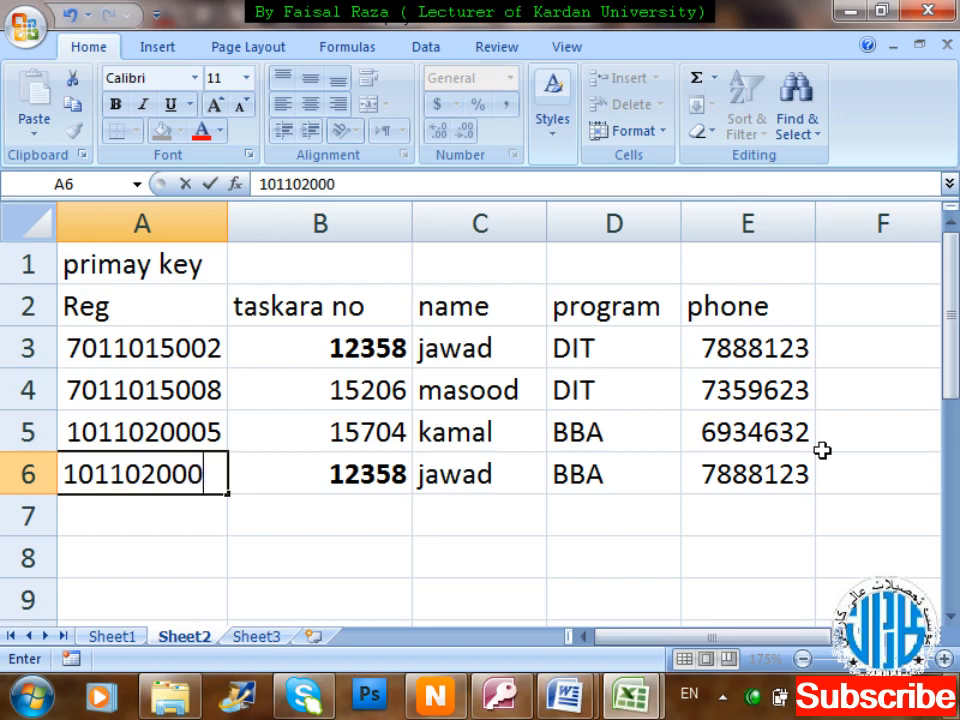
{"action": "key", "text": "BackSpace"}
{"action": "type", "text": "26"}
{"action": "key", "text": "Return"}
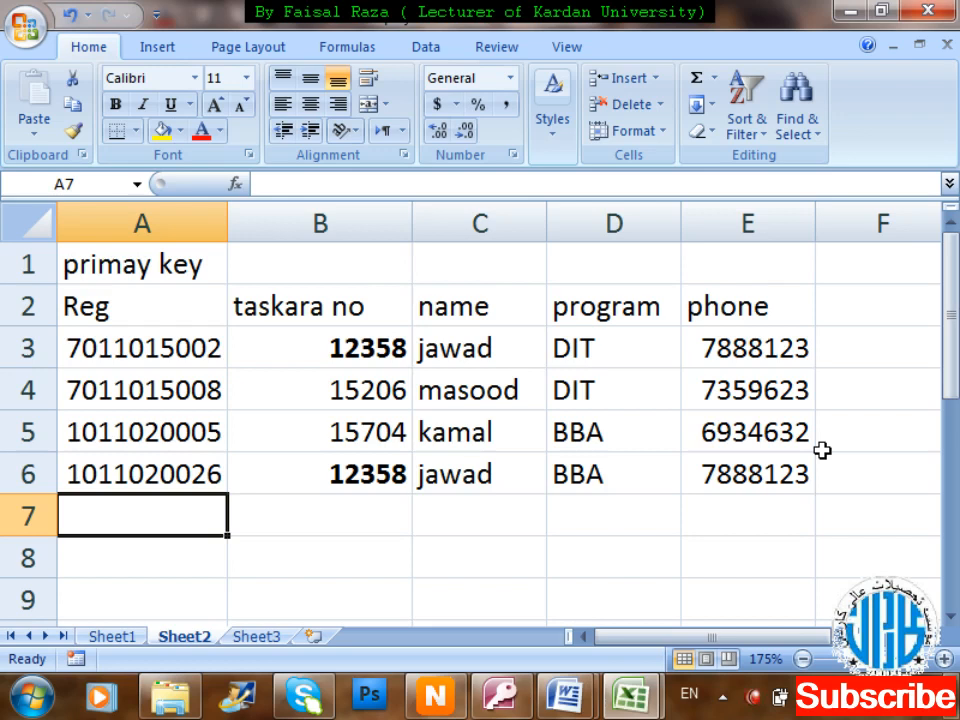
Type the title 'car' in cell A8.
{"action": "key", "text": "Down"}
{"action": "key", "text": "Down"}
{"action": "key", "text": "Down"}
{"action": "key", "text": "Down"}
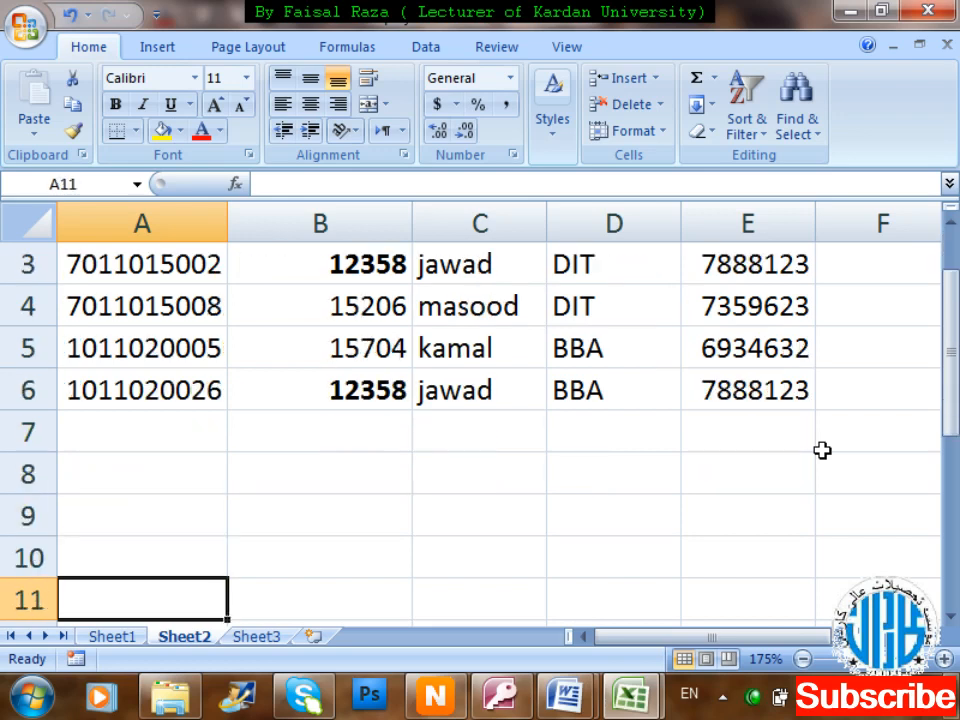
{"action": "key", "text": "Up"}
{"action": "key", "text": "Up"}
{"action": "key", "text": "Up"}
{"action": "type", "text": "car"}
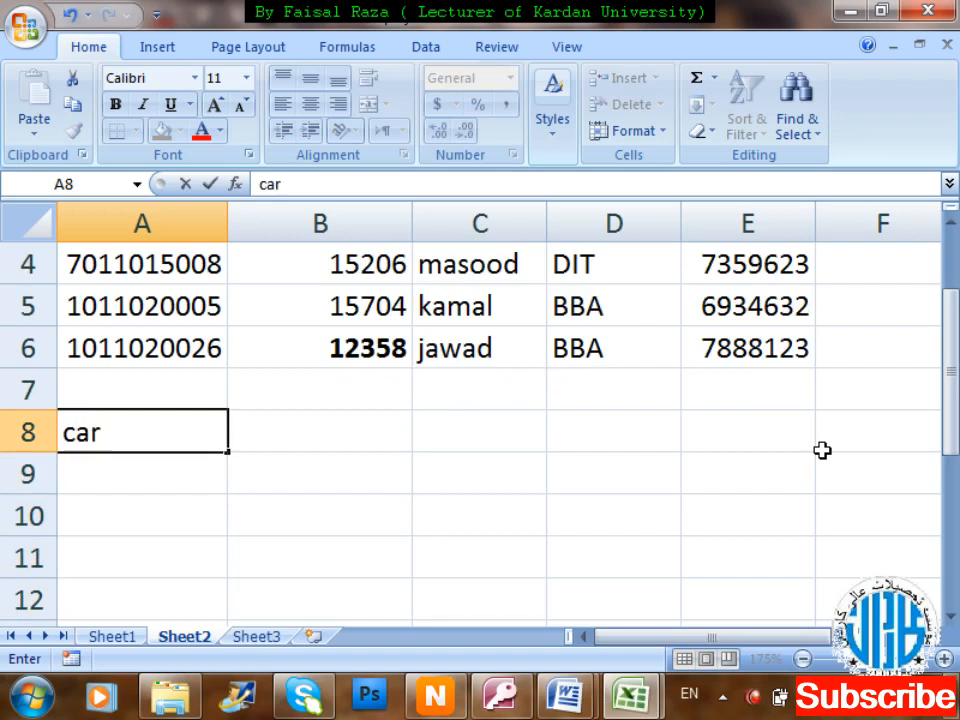
{"action": "key", "text": "Return"}
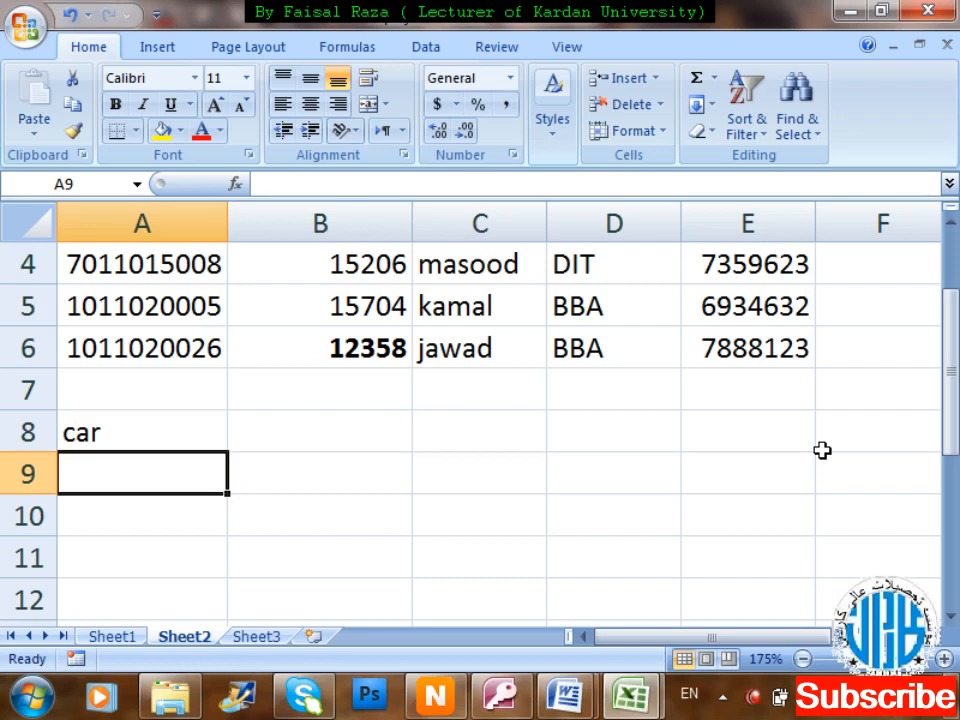
Enter headers model, company and gare system in B9:D9.
{"action": "key", "text": "Right"}
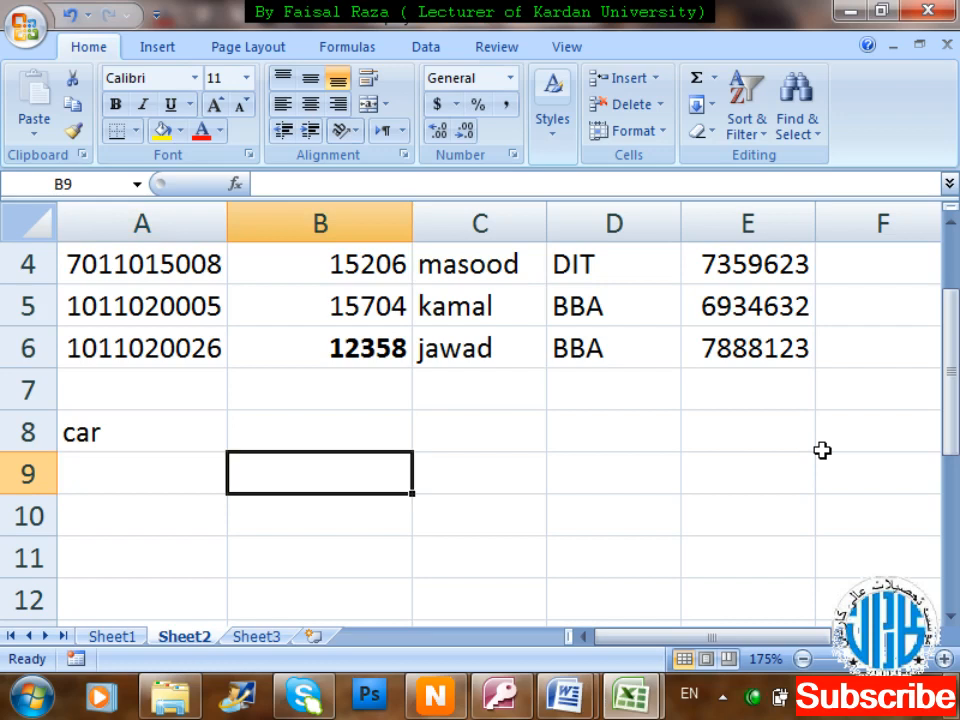
{"action": "type", "text": "model"}
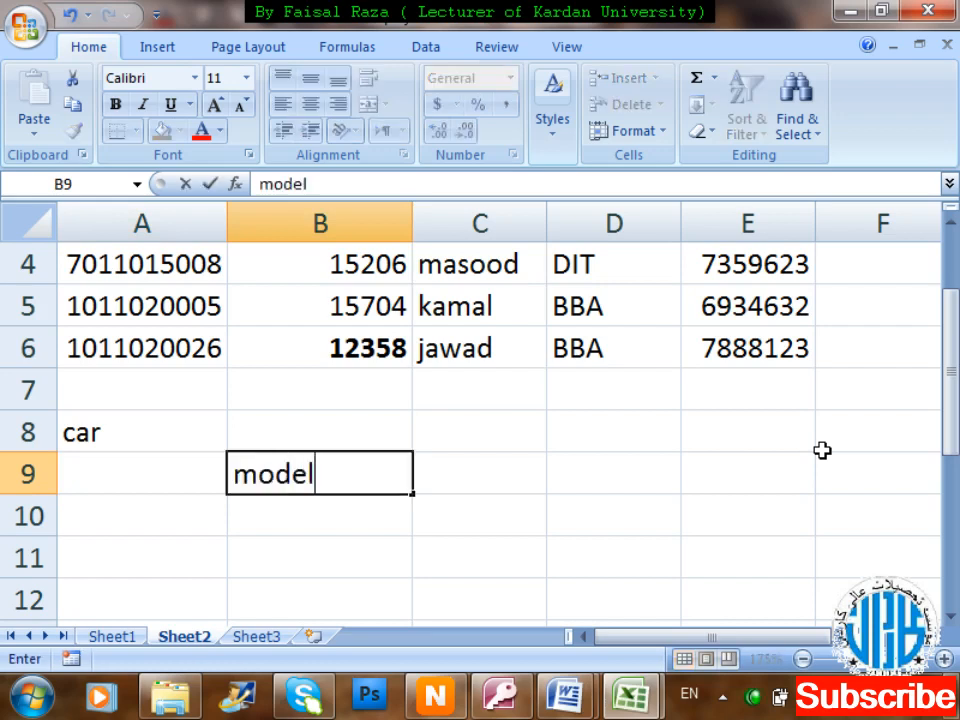
{"action": "key", "text": "Tab"}
{"action": "type", "text": "co"}
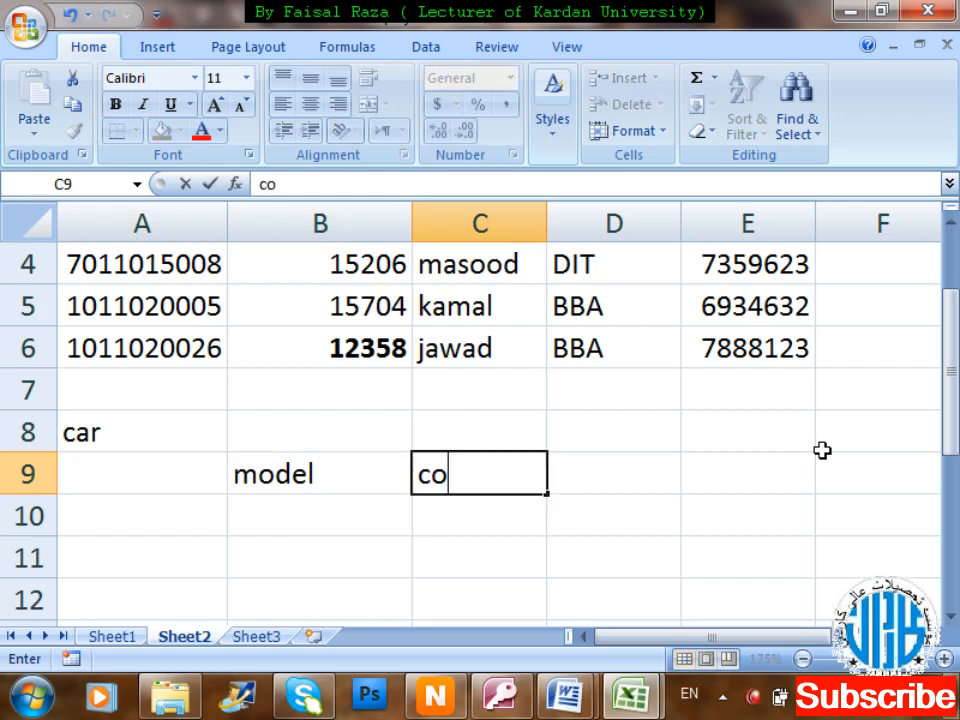
{"action": "type", "text": "mpany"}
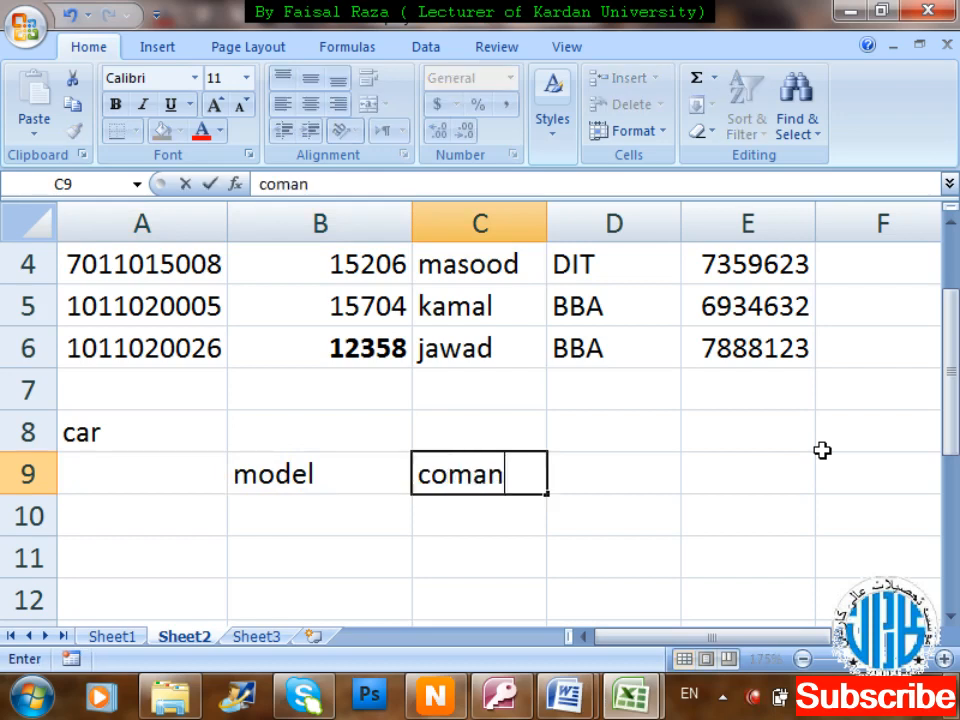
{"action": "key", "text": "Tab"}
{"action": "type", "text": "agr"}
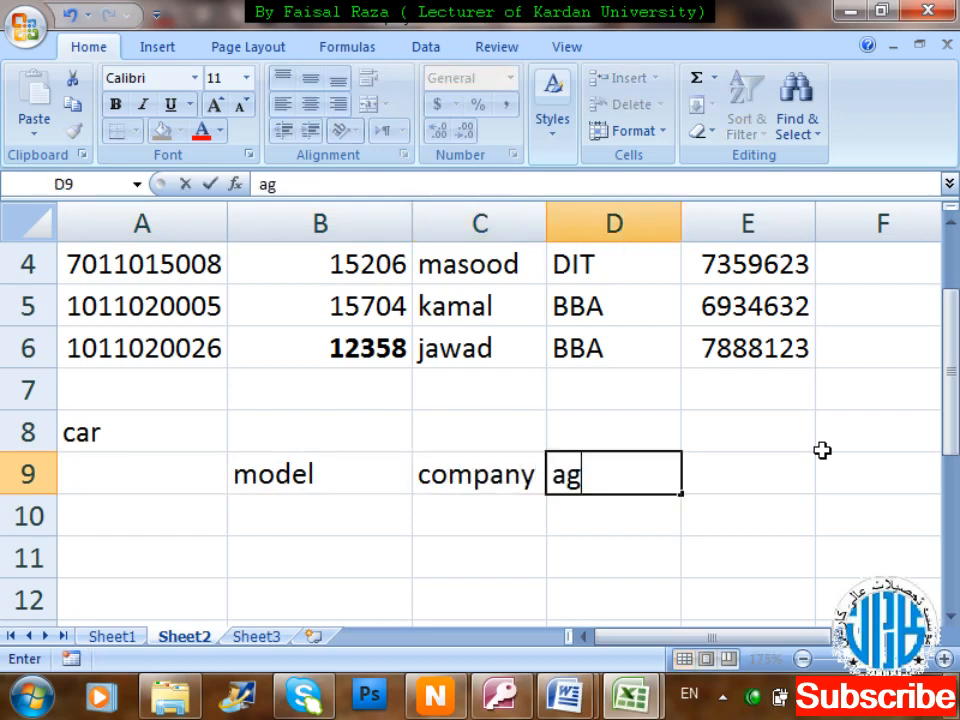
{"action": "key", "text": "BackSpace"}
{"action": "key", "text": "BackSpace"}
{"action": "key", "text": "BackSpace"}
{"action": "type", "text": "gar"}
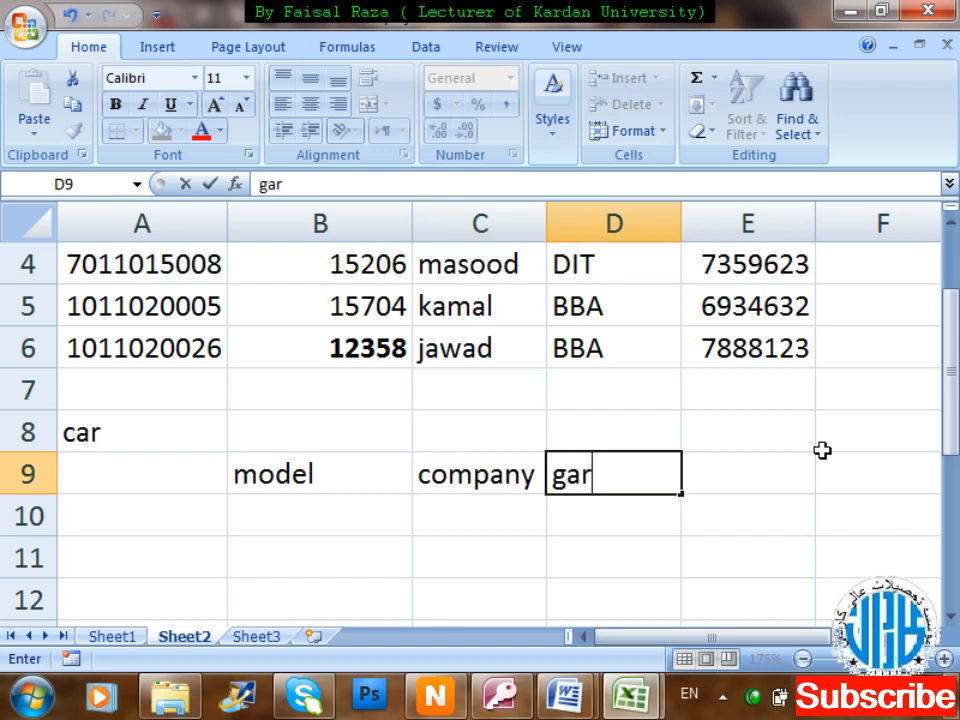
{"action": "type", "text": "e system"}
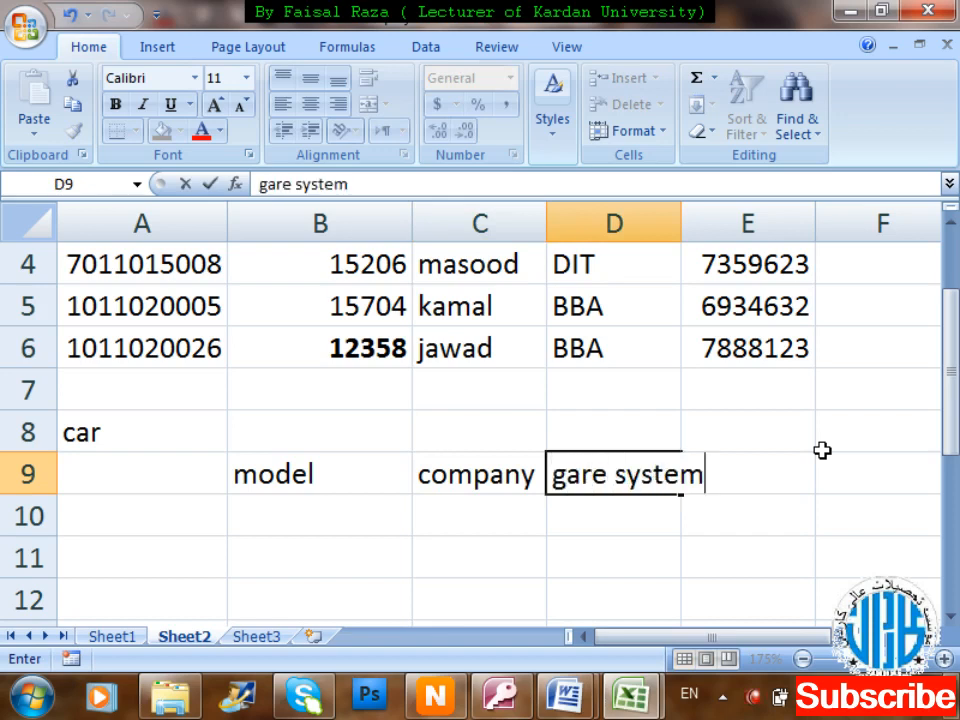
{"action": "key", "text": "Tab"}
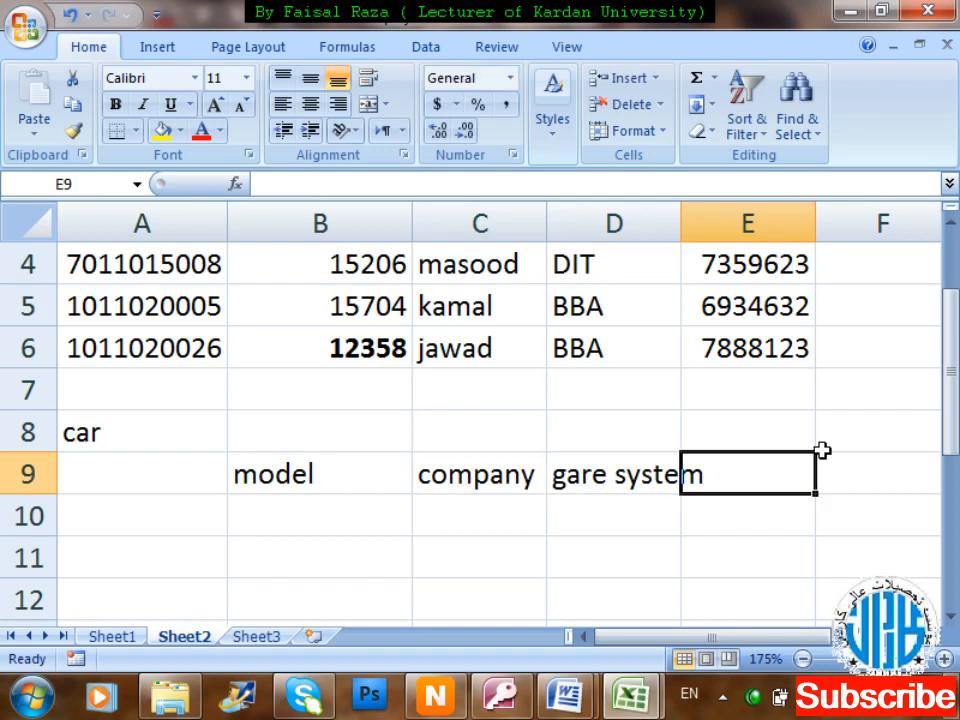
Widen column D and add the Engine power header in E9.
{"action": "left_click_drag", "start_coordinate": [680, 222], "coordinate": [698, 224]}
{"action": "type", "text": "Enig"}
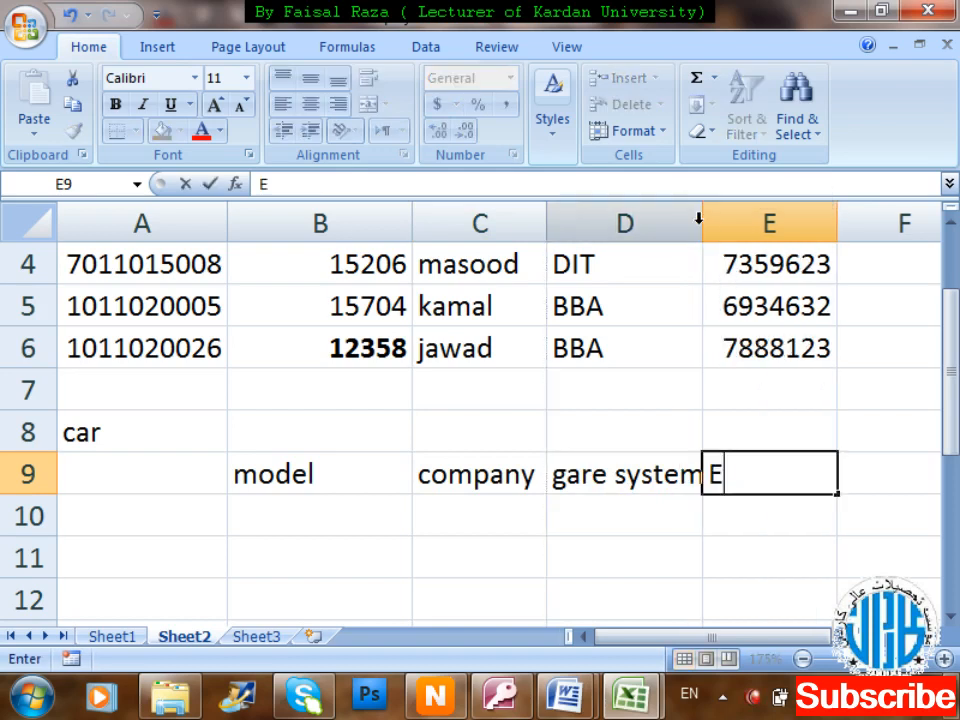
{"action": "key", "text": "BackSpace"}
{"action": "key", "text": "BackSpace"}
{"action": "type", "text": "gi"}
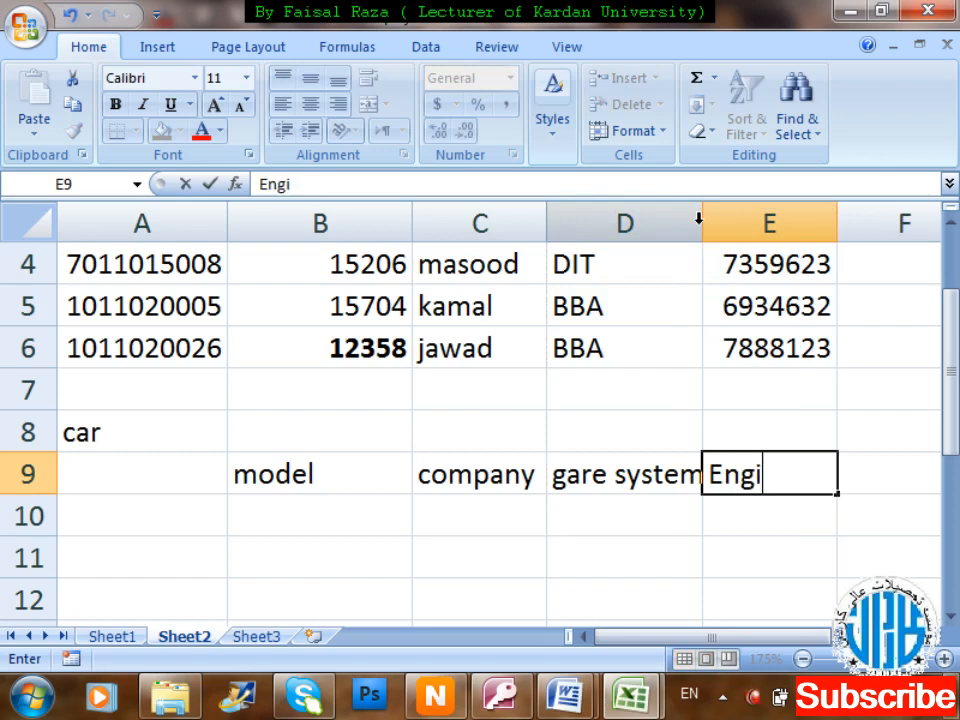
{"action": "type", "text": "ne power"}
{"action": "key", "text": "Tab"}
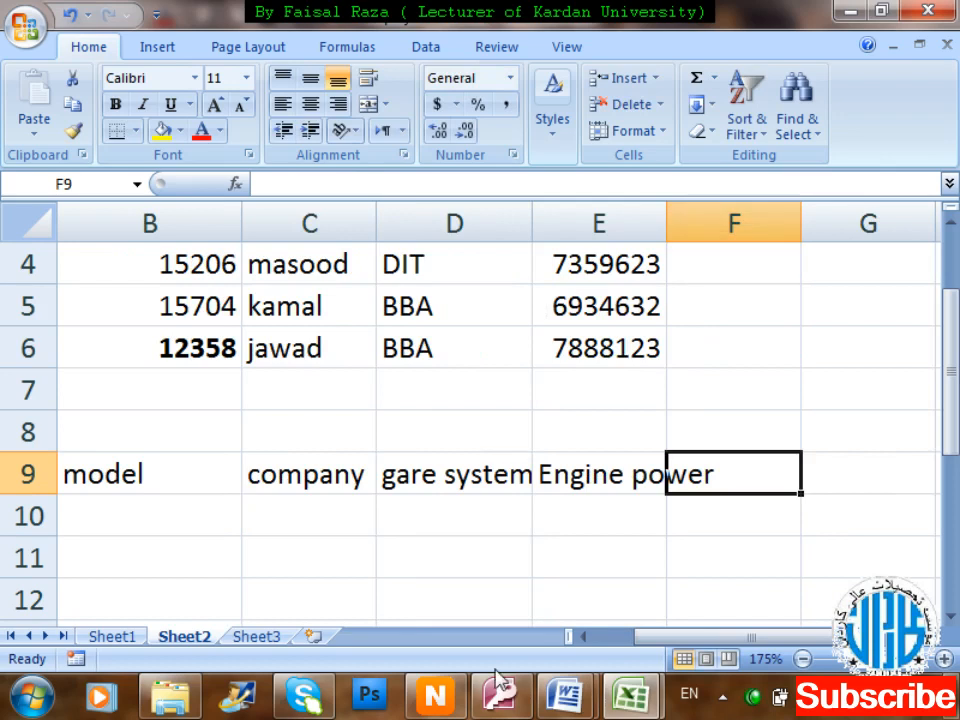
{"action": "scroll", "coordinate": [502, 523], "scroll_direction": "down", "scroll_amount": 2}
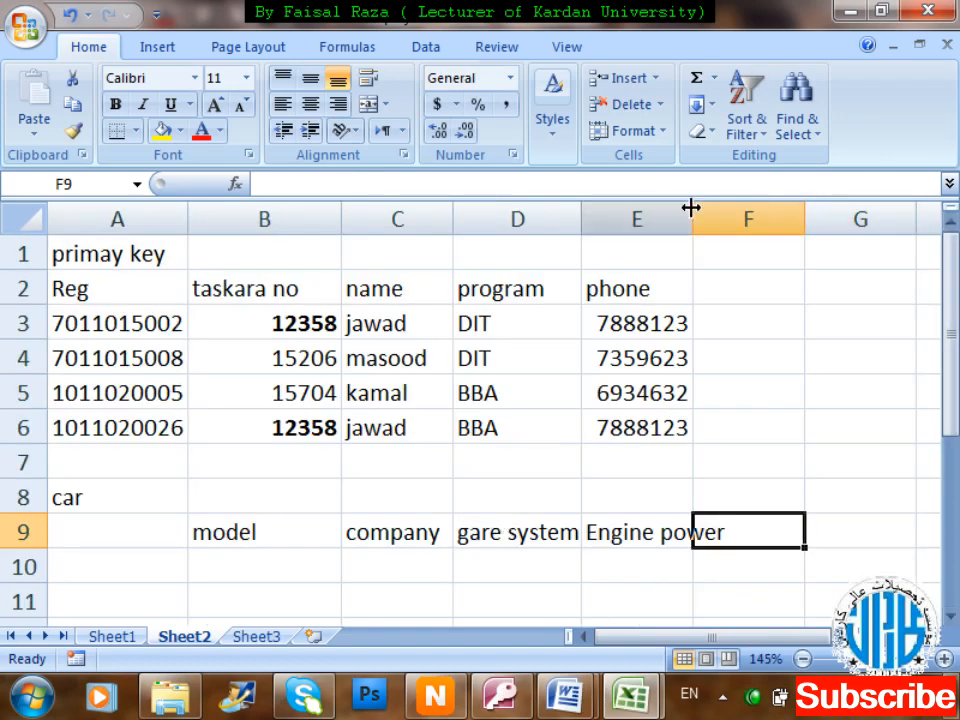
{"action": "left_click_drag", "start_coordinate": [691, 210], "coordinate": [726, 216]}
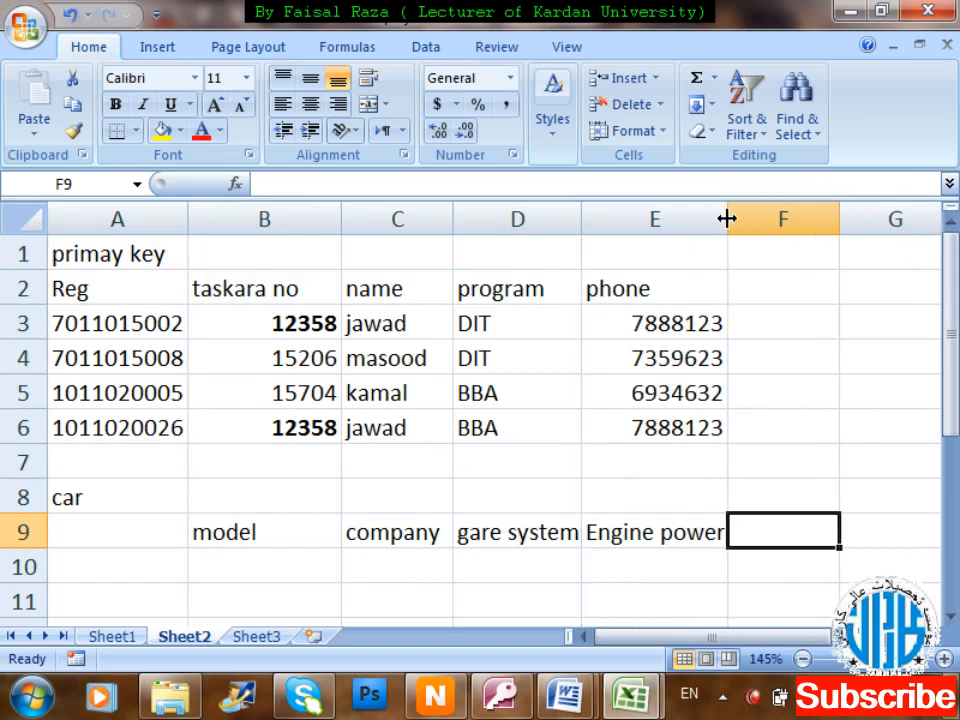
{"action": "type", "text": "color"}
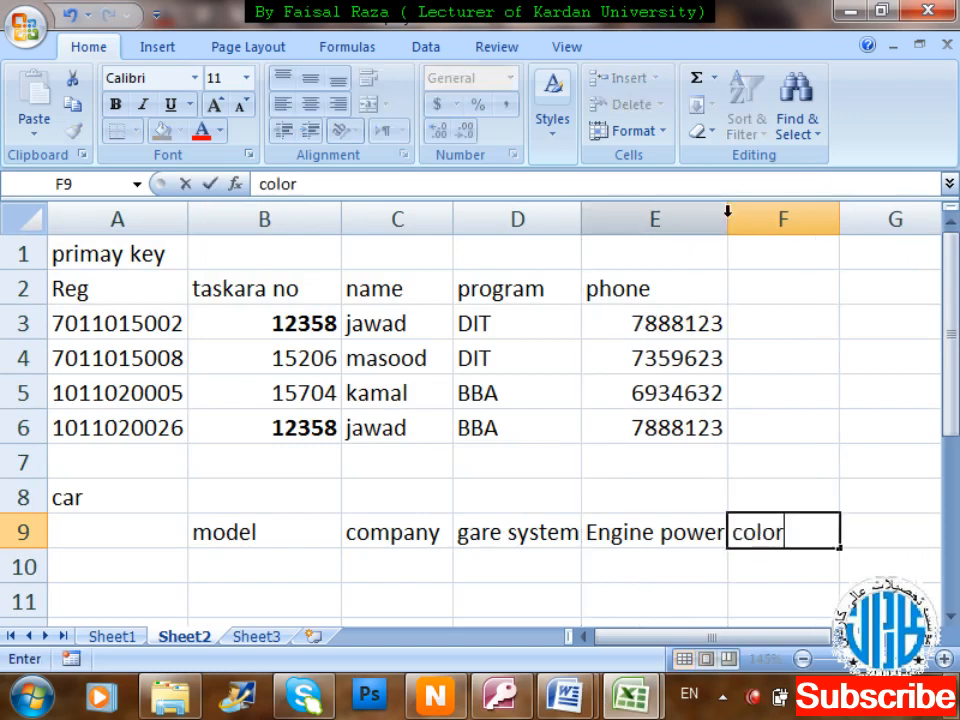
{"action": "key", "text": "Tab"}
{"action": "type", "text": "numberof"}
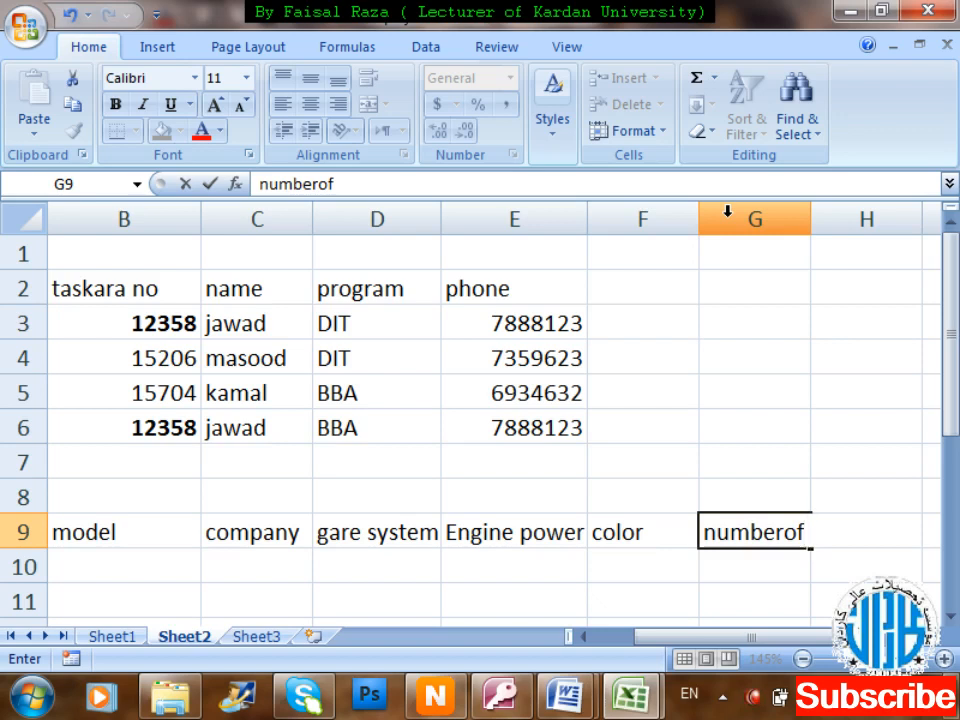
{"action": "type", "text": "doors"}
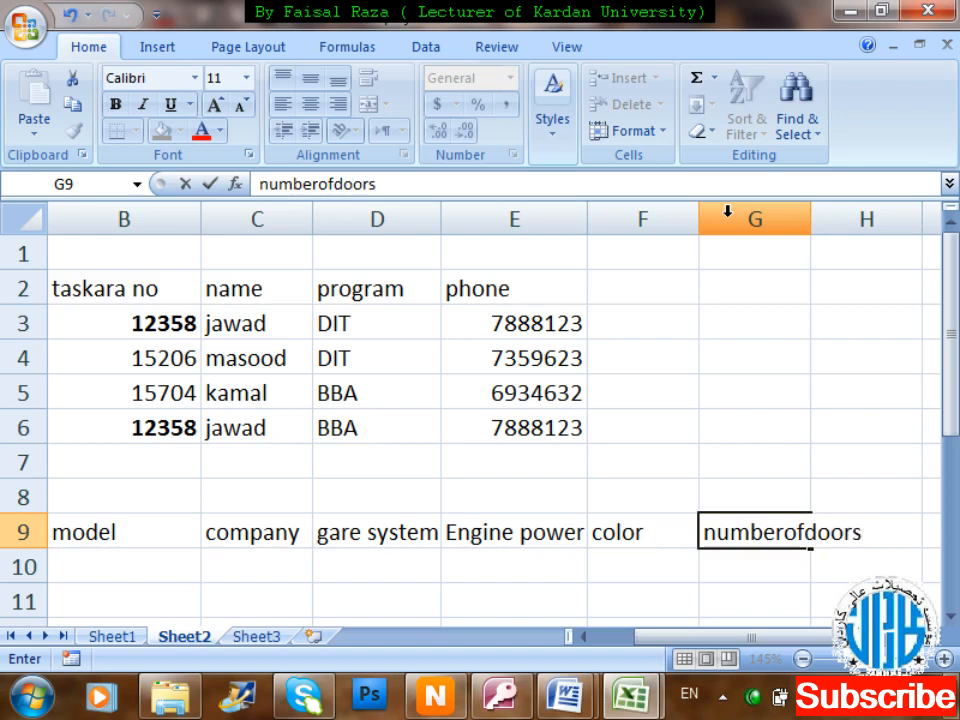
{"action": "key", "text": "Return"}
{"action": "key", "text": "Right"}
{"action": "key", "text": "Right"}
{"action": "key", "text": "Right"}
{"action": "key", "text": "Right"}
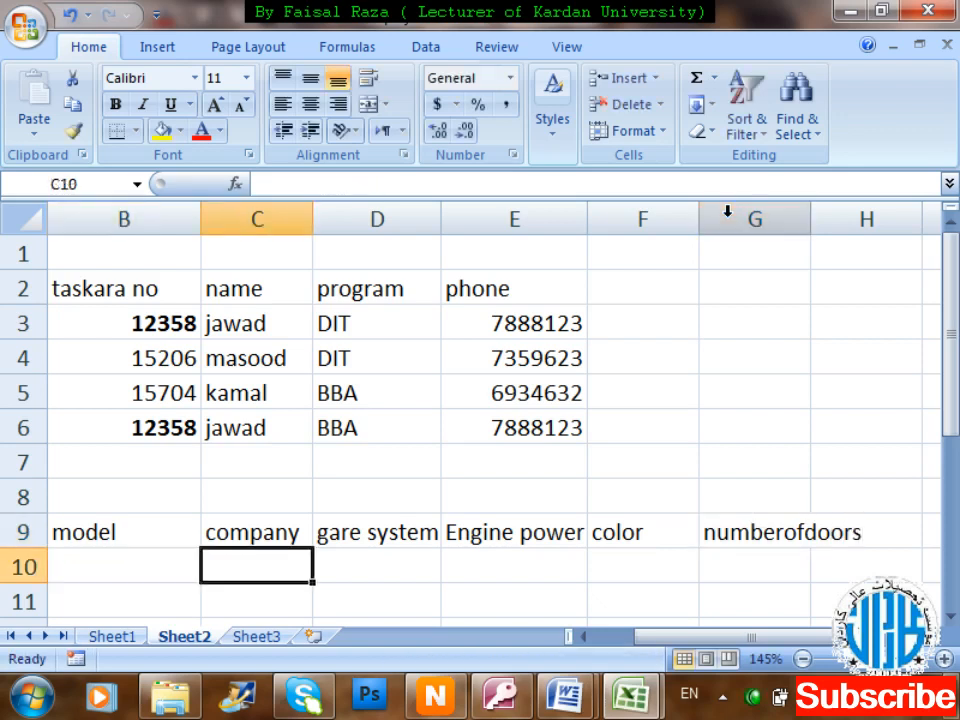
{"action": "key", "text": "Left"}
{"action": "key", "text": "Home"}
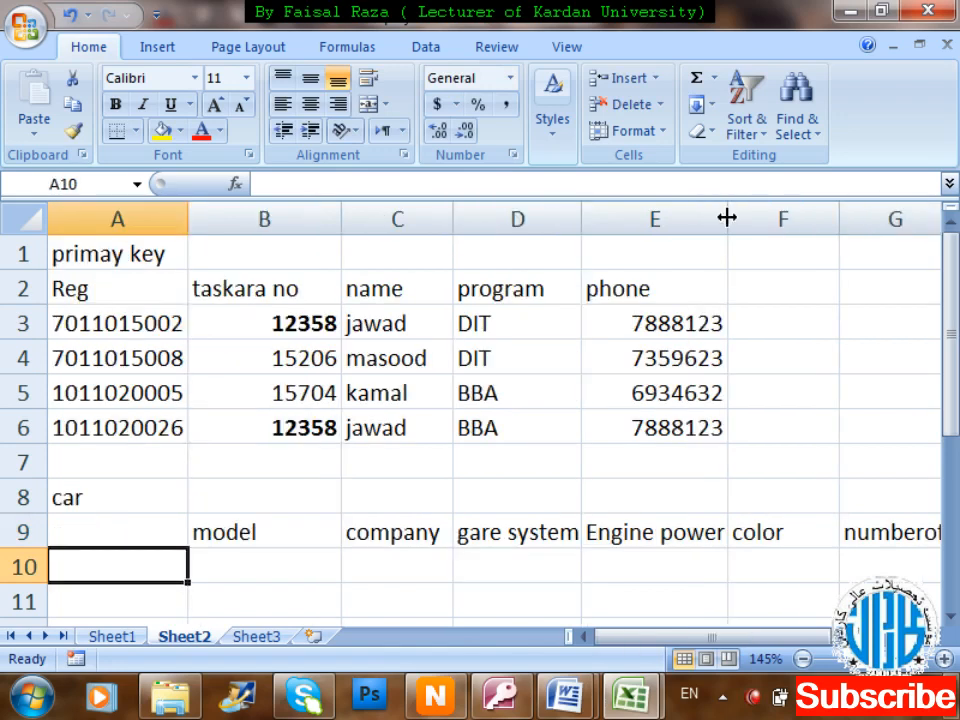
{"action": "key", "text": "Up"}
{"action": "type", "text": "plat"}
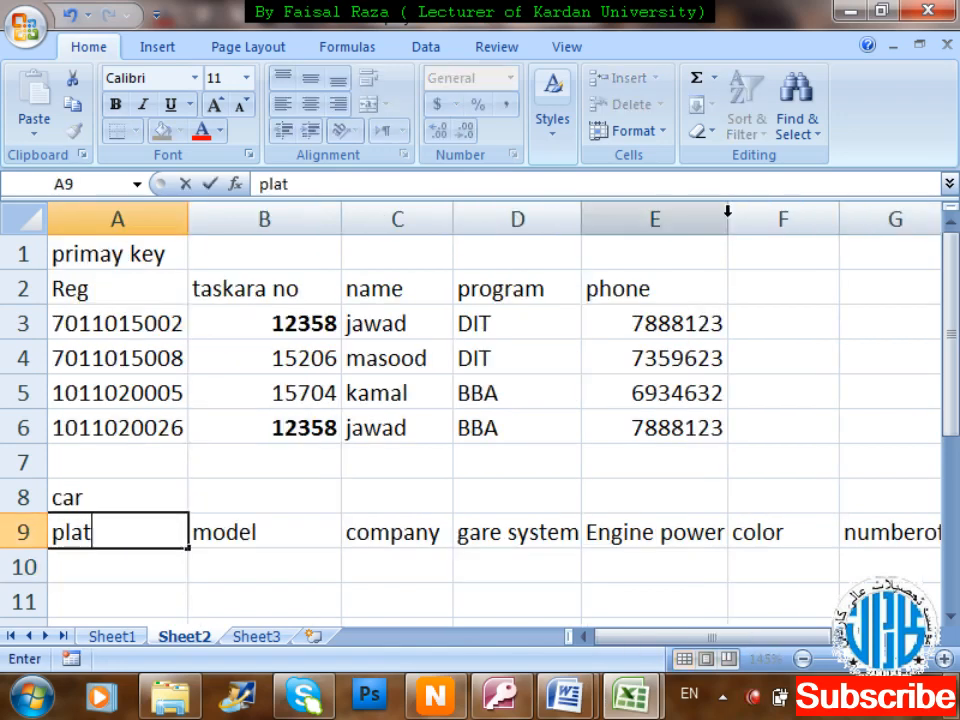
{"action": "type", "text": "e num"}
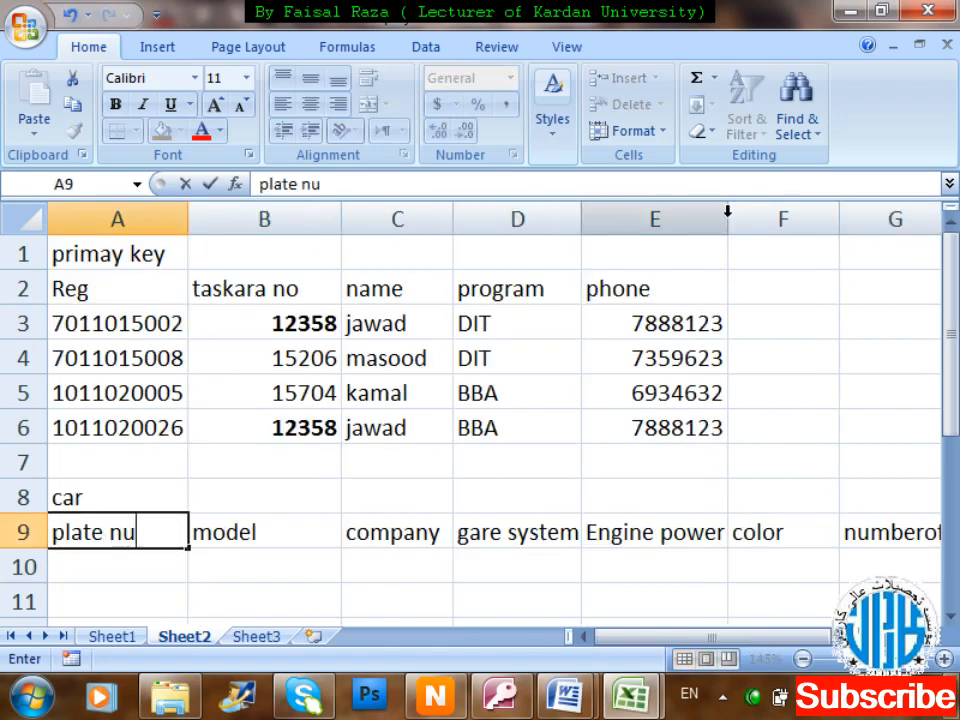
{"action": "key", "text": "Return"}
{"action": "key", "text": "Right"}
{"action": "key", "text": "Right"}
{"action": "key", "text": "Right"}
{"action": "key", "text": "Right"}
{"action": "key", "text": "Right"}
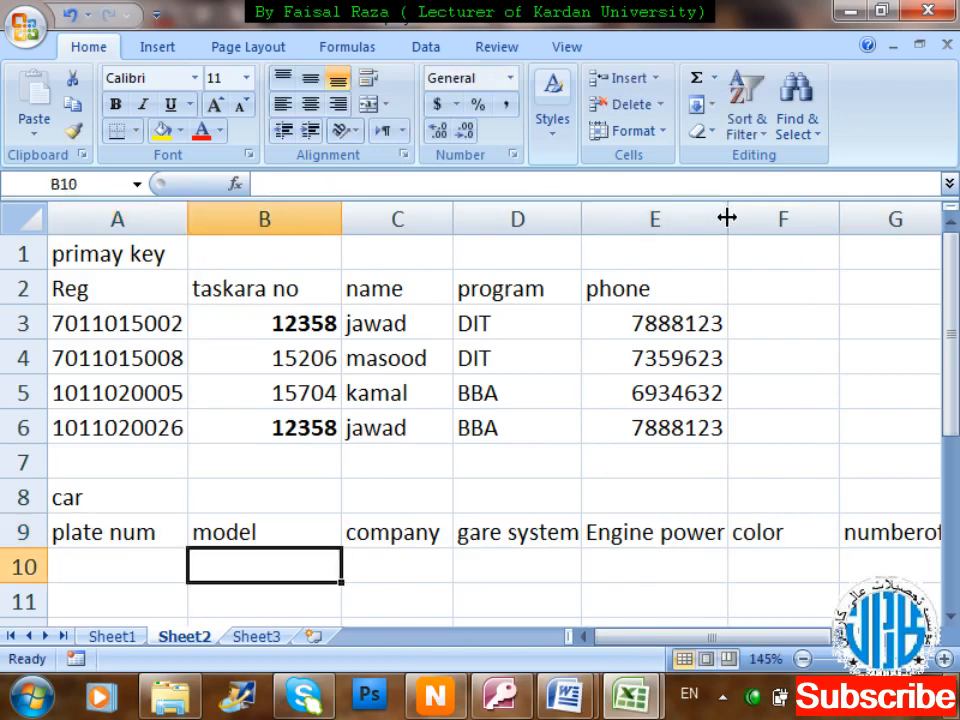
{"action": "key", "text": "Right"}
{"action": "key", "text": "Left"}
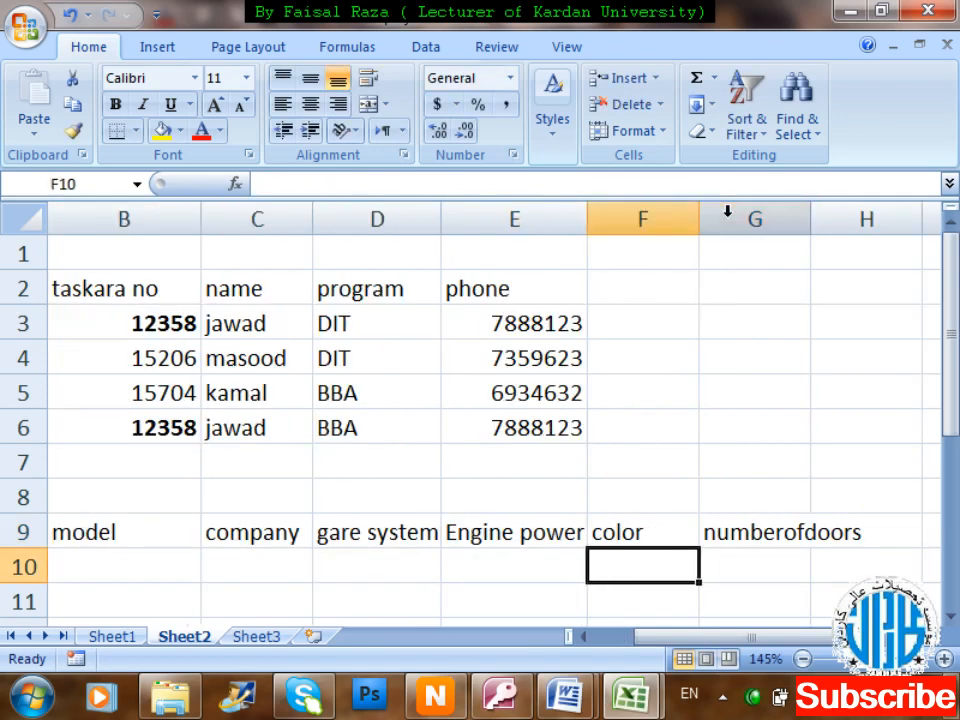
{"action": "key", "text": "Home"}
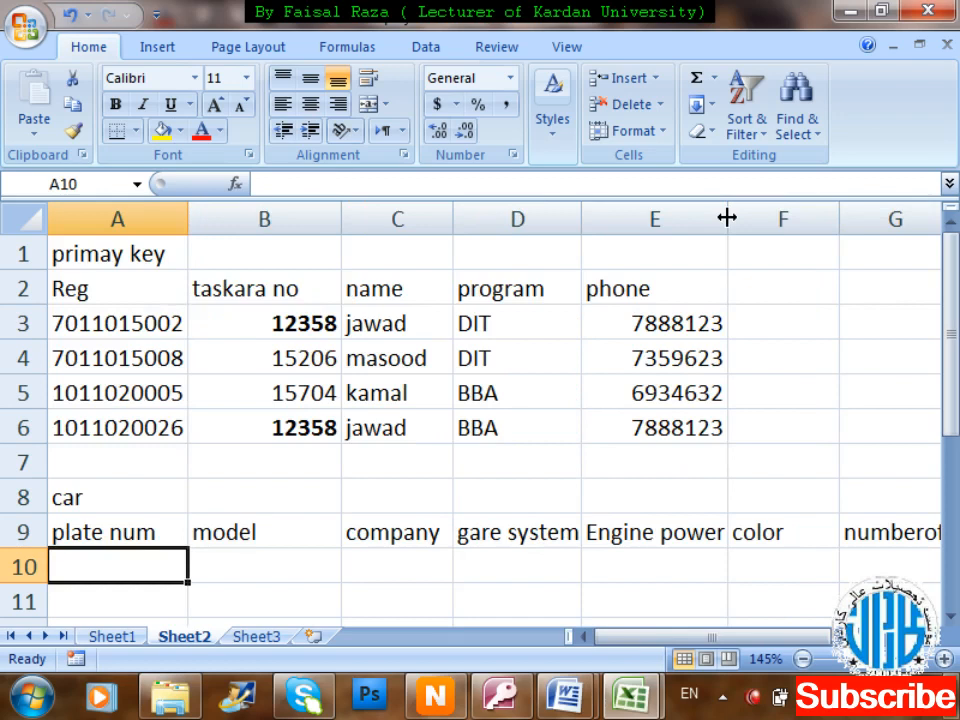
{"action": "key", "text": "Up"}
{"action": "key", "text": "Up"}
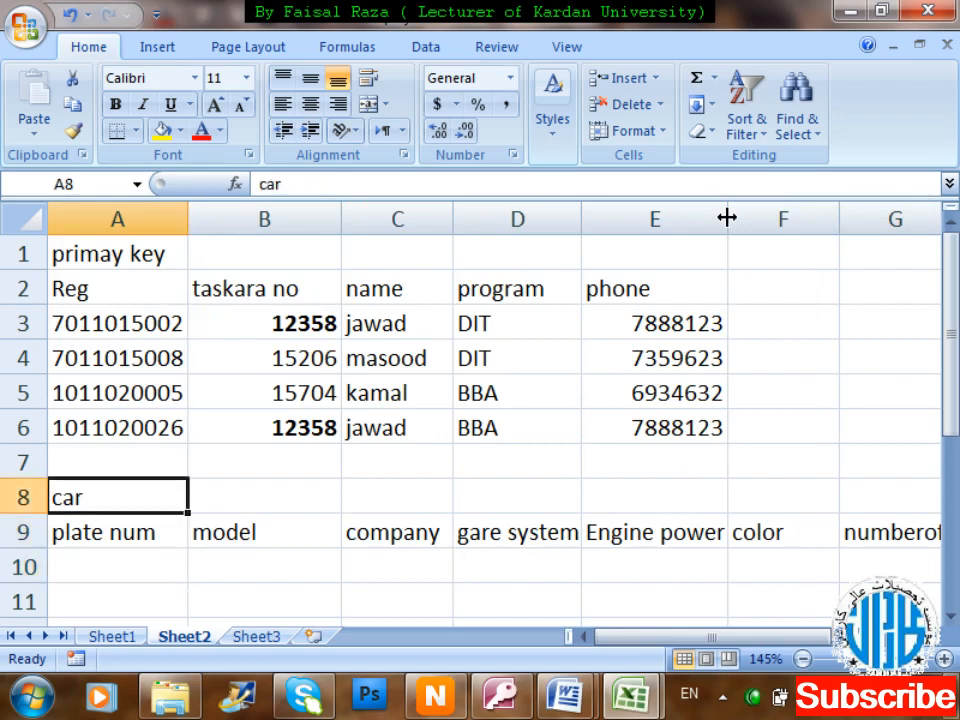
{"action": "key", "text": "Down"}
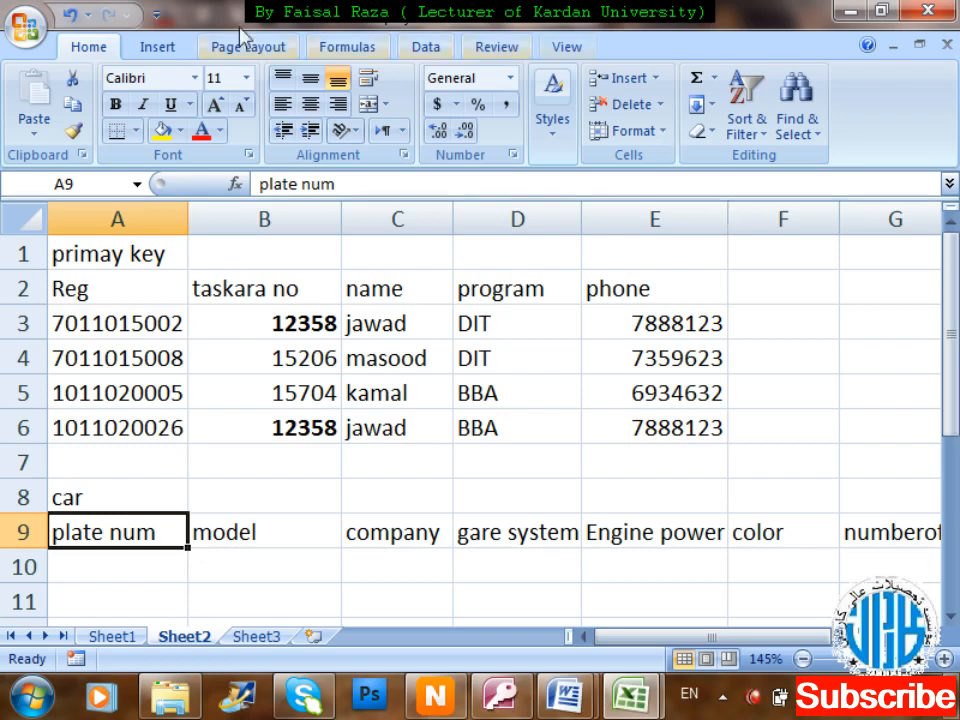
Insert a new column A, head it 'chesses num' in A9, and widen it.
{"action": "right_click", "coordinate": [68, 212]}
{"action": "key", "text": "Return"}
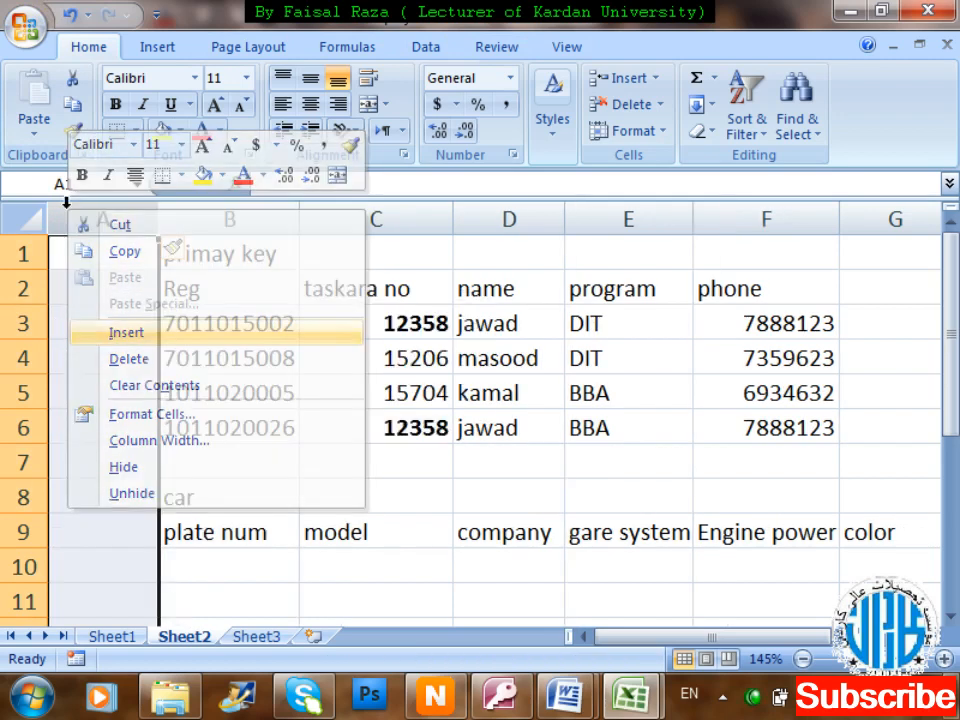
{"action": "key", "text": "Down"}
{"action": "key", "text": "Down"}
{"action": "key", "text": "Down"}
{"action": "key", "text": "Down"}
{"action": "key", "text": "Down"}
{"action": "key", "text": "Down"}
{"action": "key", "text": "Down"}
{"action": "key", "text": "Down"}
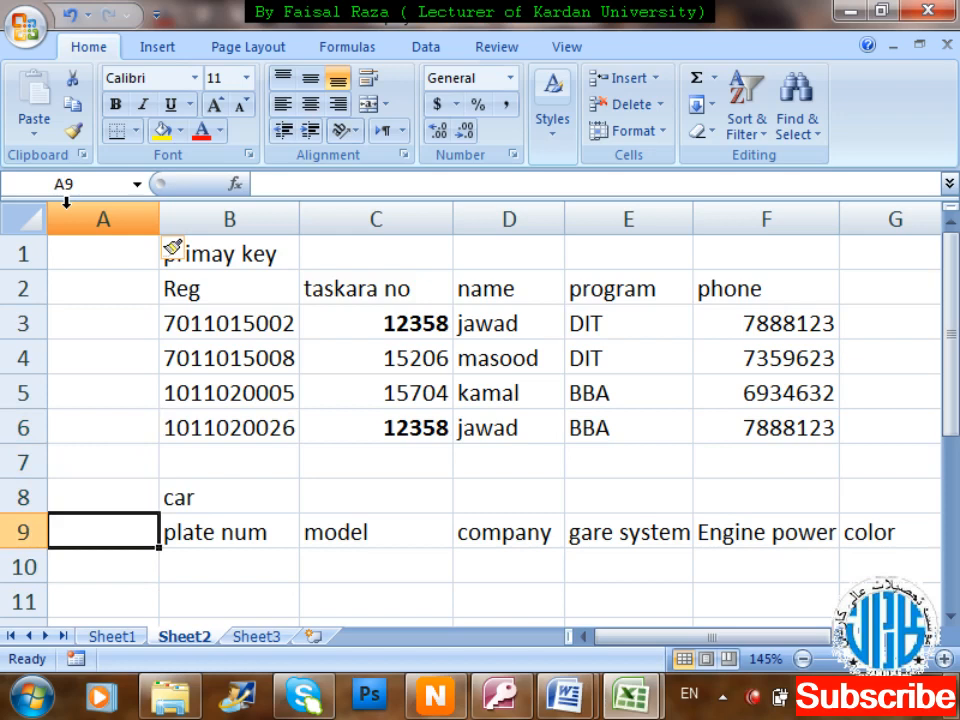
{"action": "type", "text": "cha"}
{"action": "key", "text": "BackSpace"}
{"action": "type", "text": "esses num"}
{"action": "key", "text": "Return"}
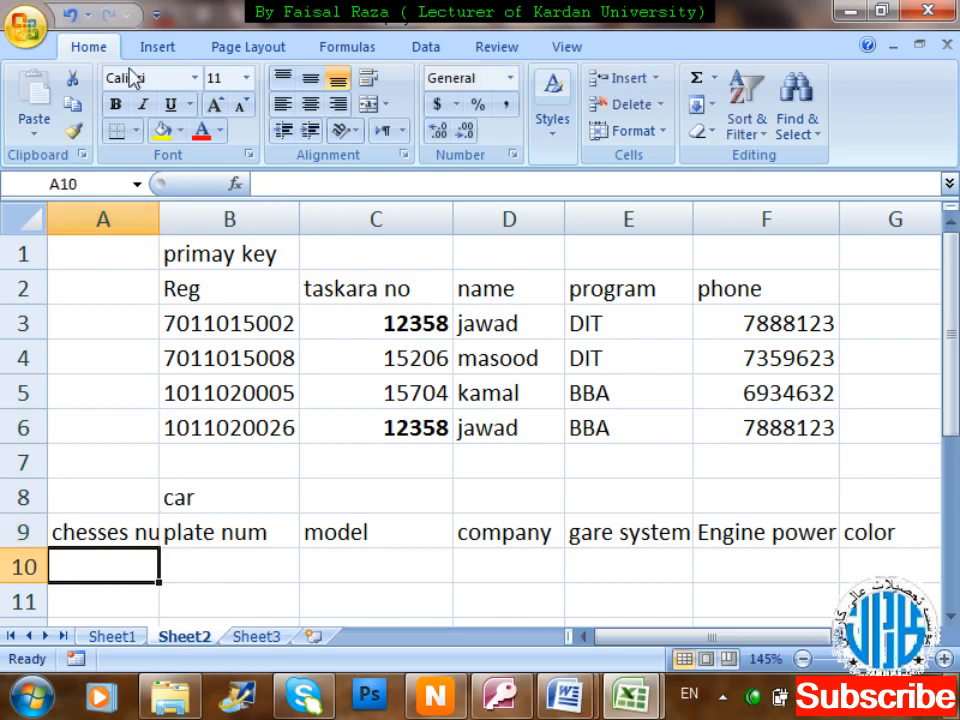
{"action": "left_click_drag", "start_coordinate": [159, 214], "coordinate": [177, 217]}
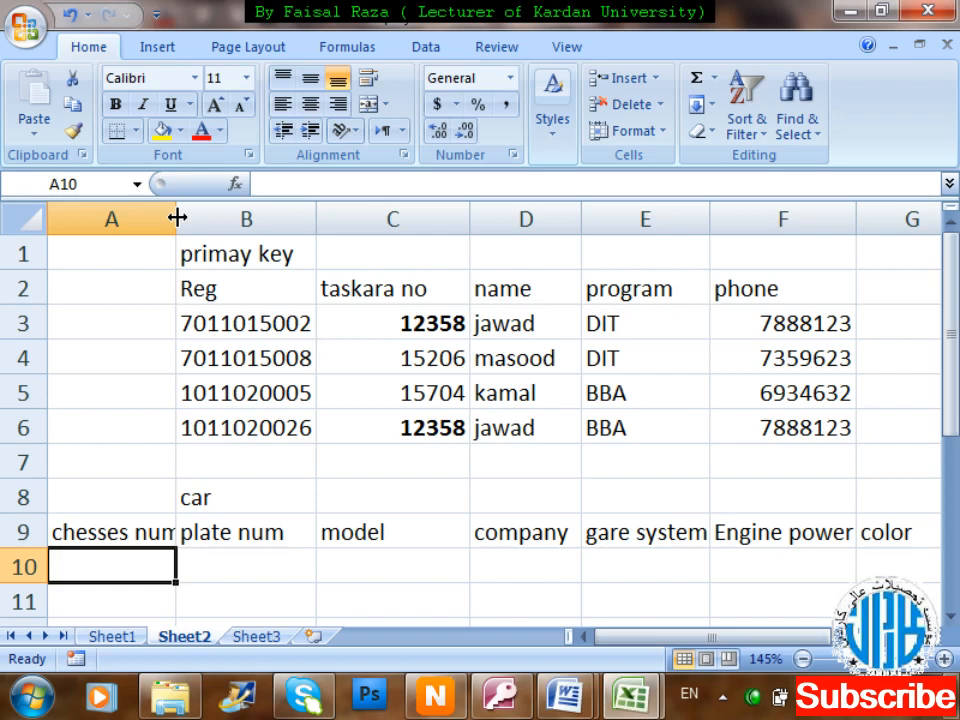
Label cell A8 'primary key'.
{"action": "key", "text": "Up"}
{"action": "key", "text": "Up"}
{"action": "type", "text": "pro"}
{"action": "key", "text": "BackSpace"}
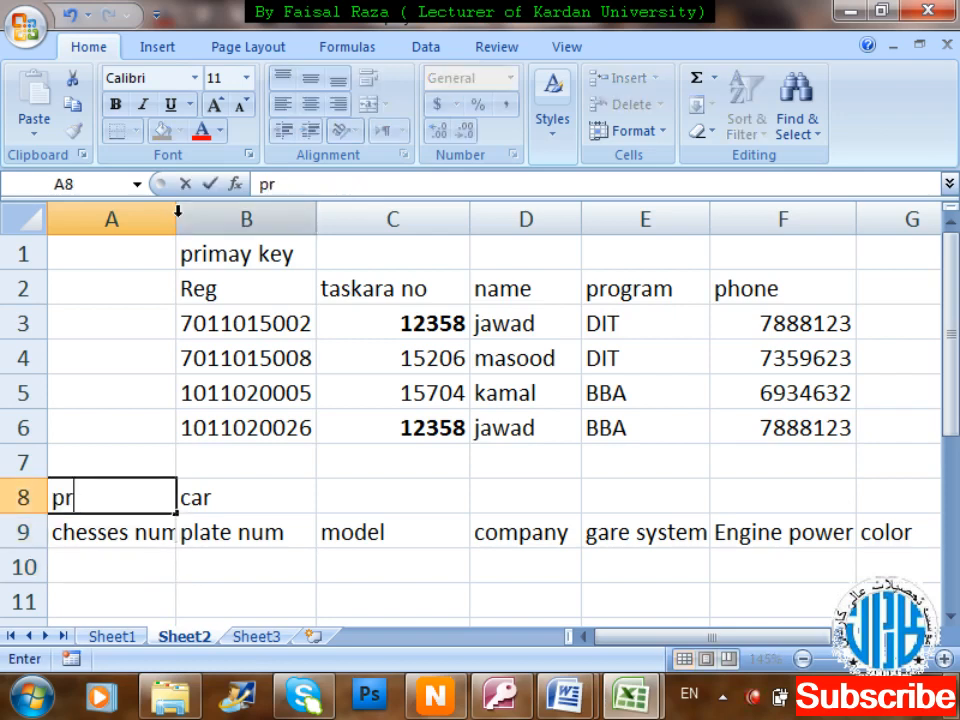
{"action": "type", "text": "imary key"}
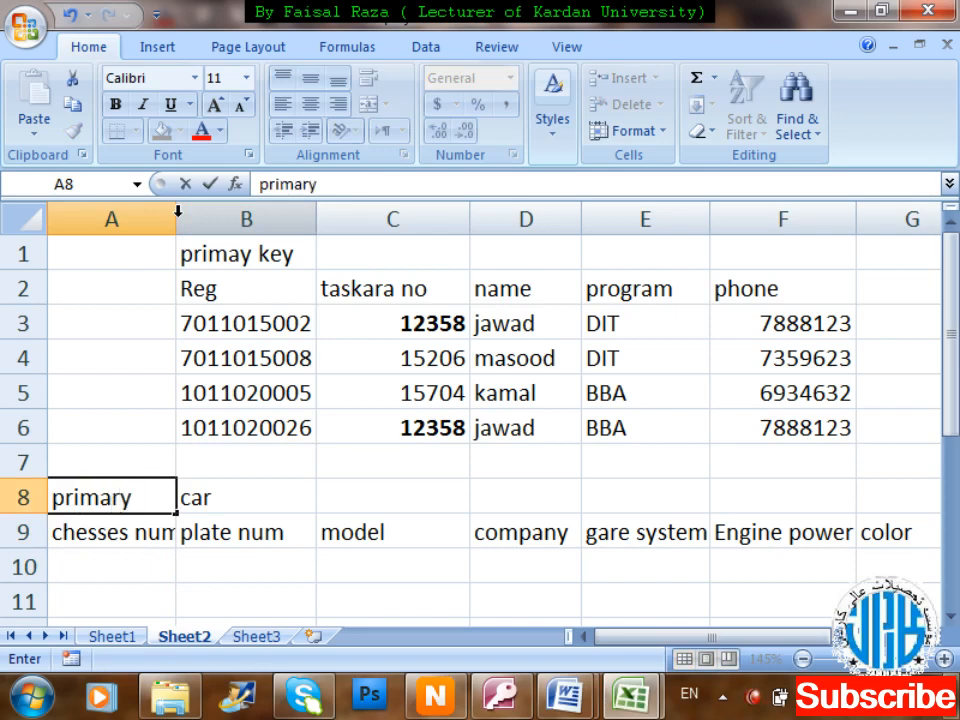
{"action": "key", "text": "Return"}
{"action": "key", "text": "Return"}
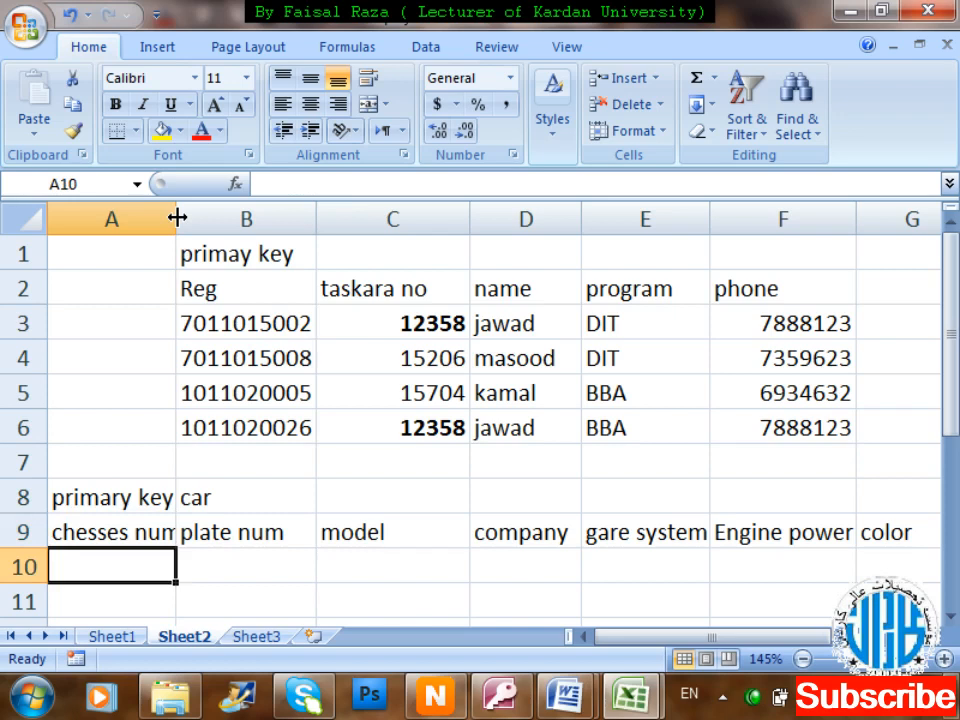
Enter chesses num 25324535 in A10 and model 2007 in C10.
{"action": "type", "text": "25324535"}
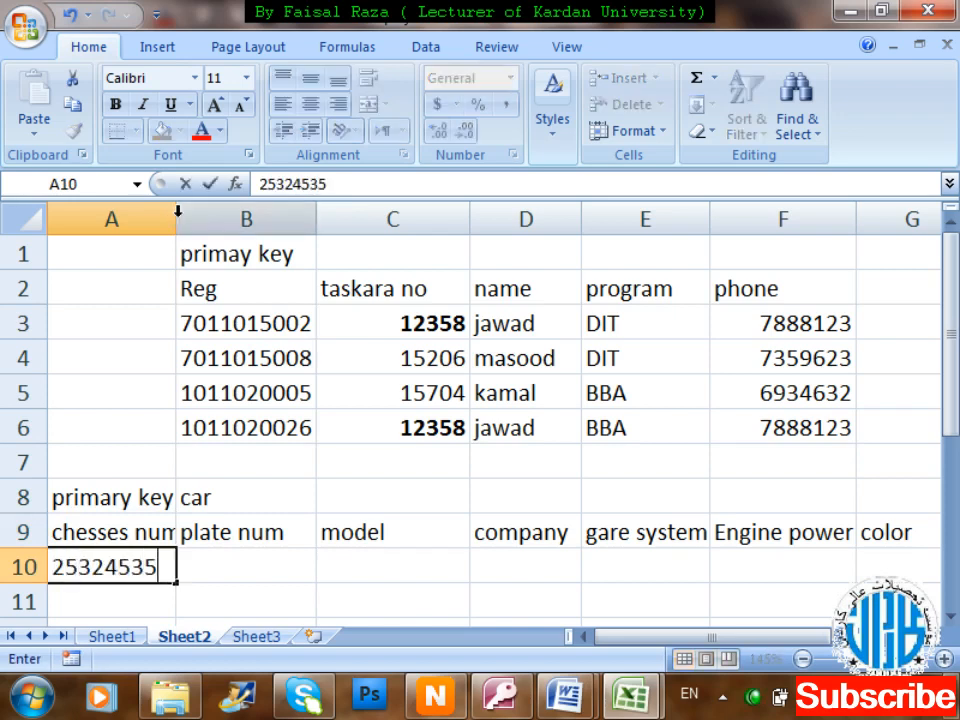
{"action": "key", "text": "Tab"}
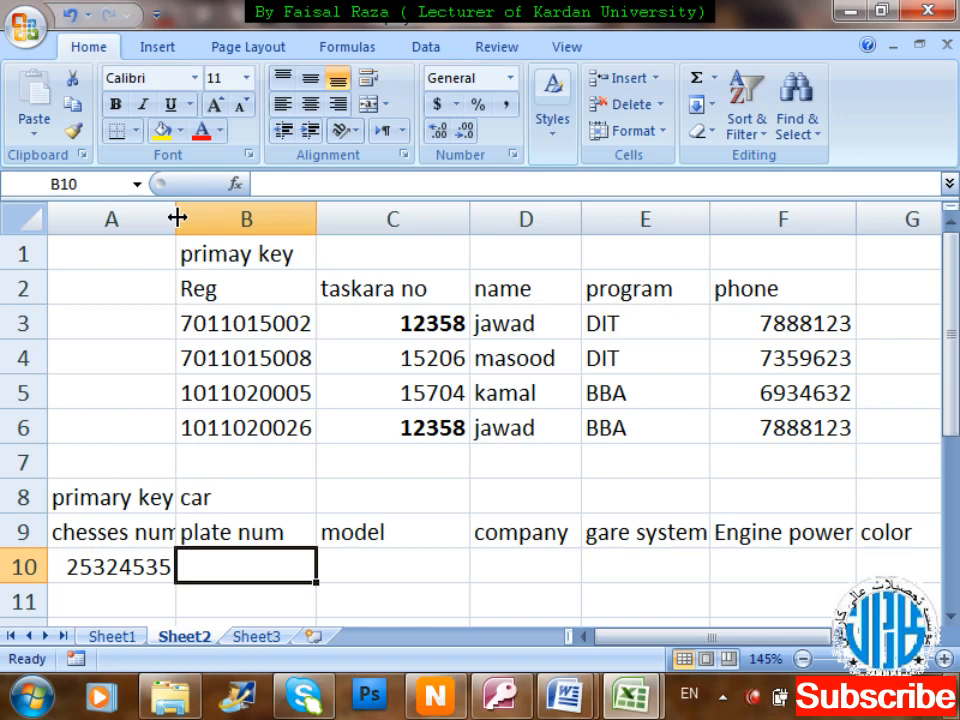
{"action": "key", "text": "Tab"}
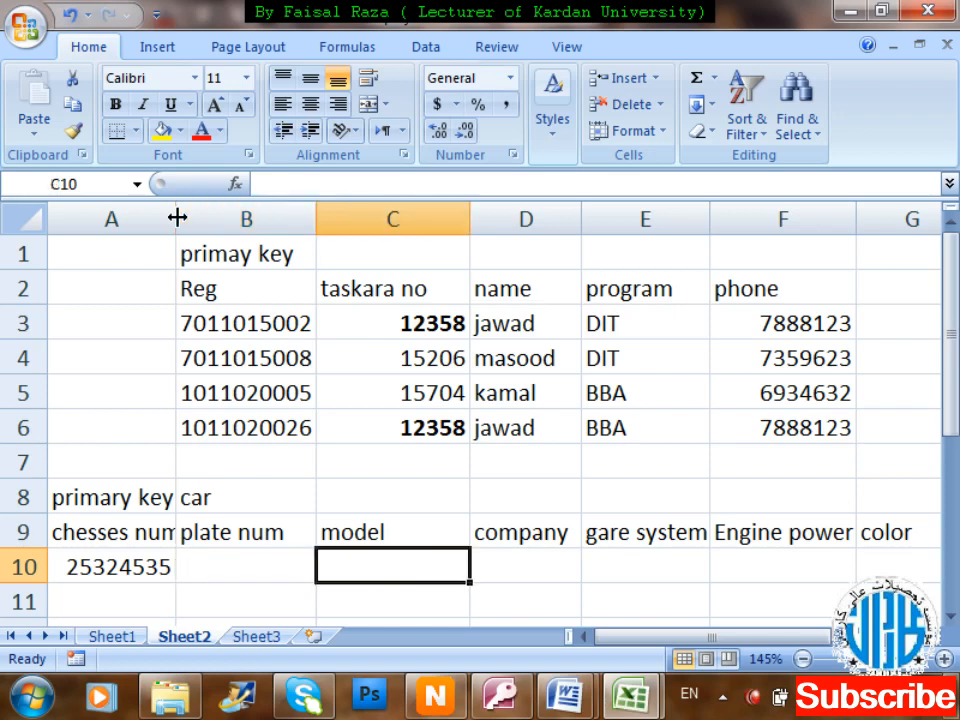
{"action": "type", "text": "2007"}
{"action": "key", "text": "Tab"}
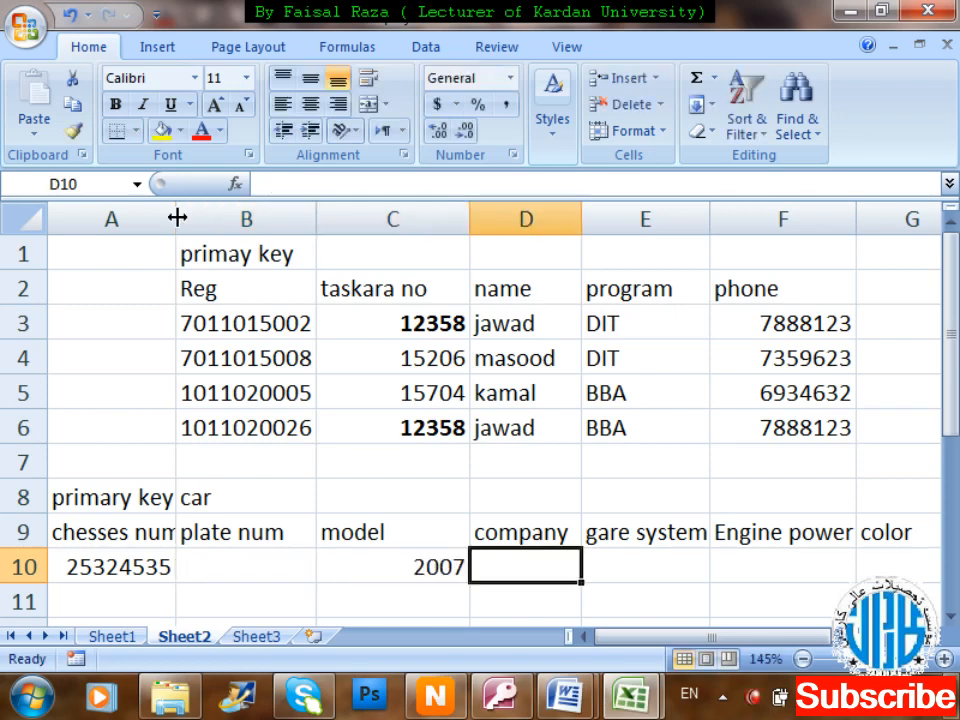
Complete row 10 with Toyta, automatic, 1500, black and 4 doors.
{"action": "type", "text": "Toy"}
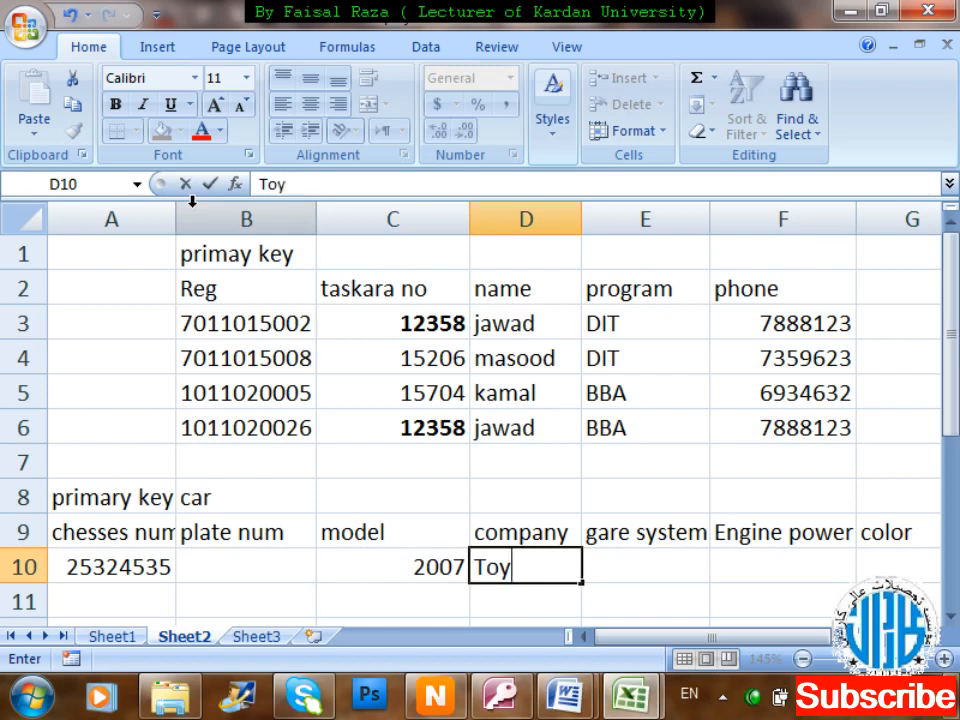
{"action": "type", "text": "ta"}
{"action": "key", "text": "Tab"}
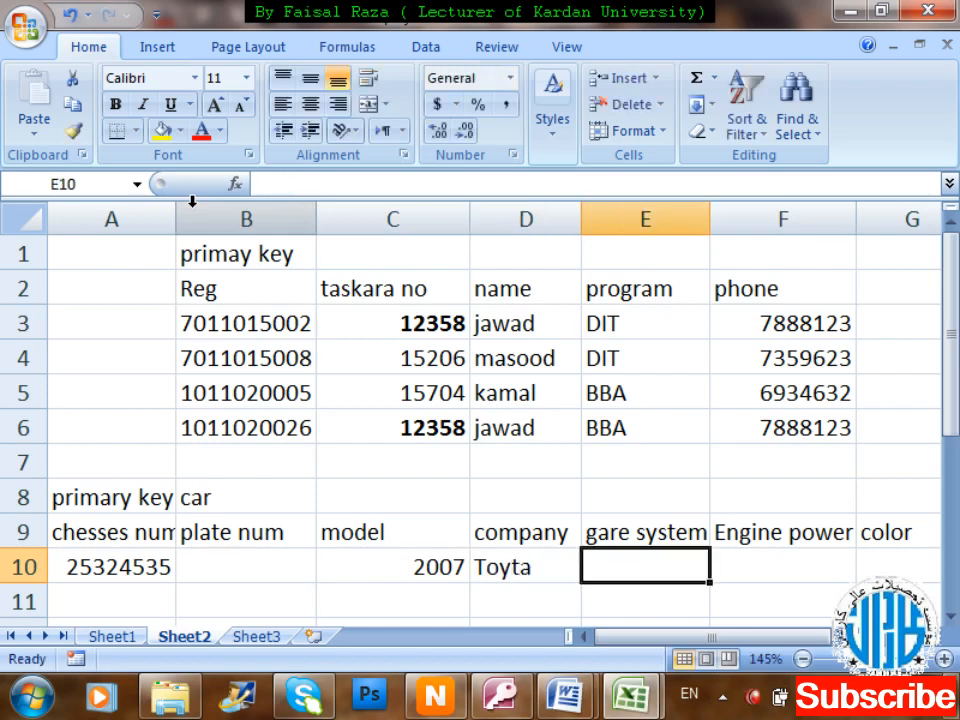
{"action": "type", "text": "a"}
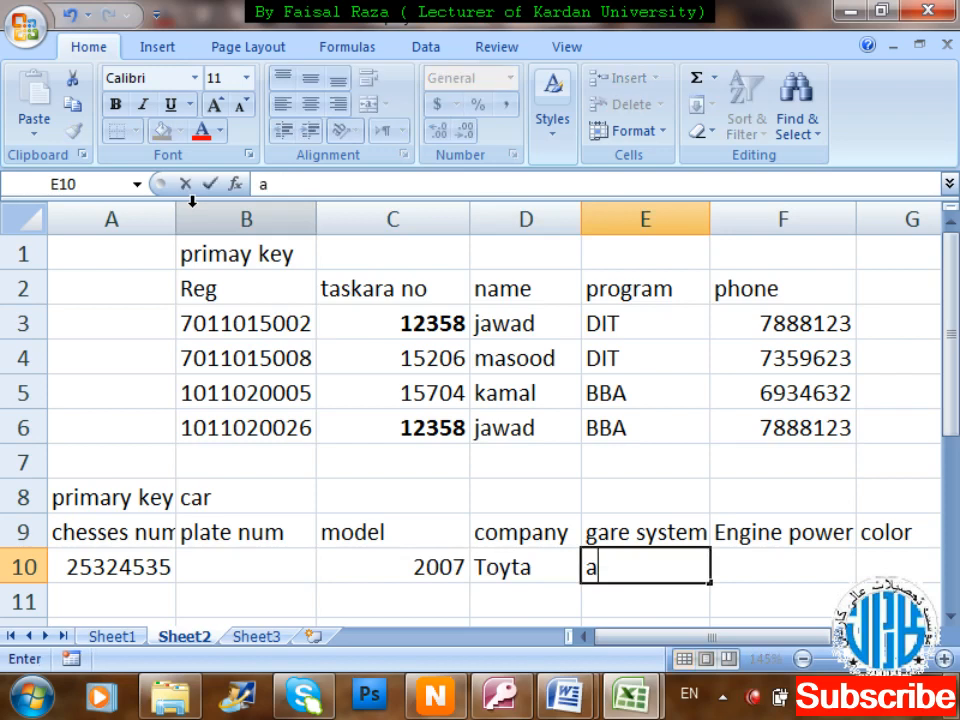
{"action": "type", "text": "utomatic"}
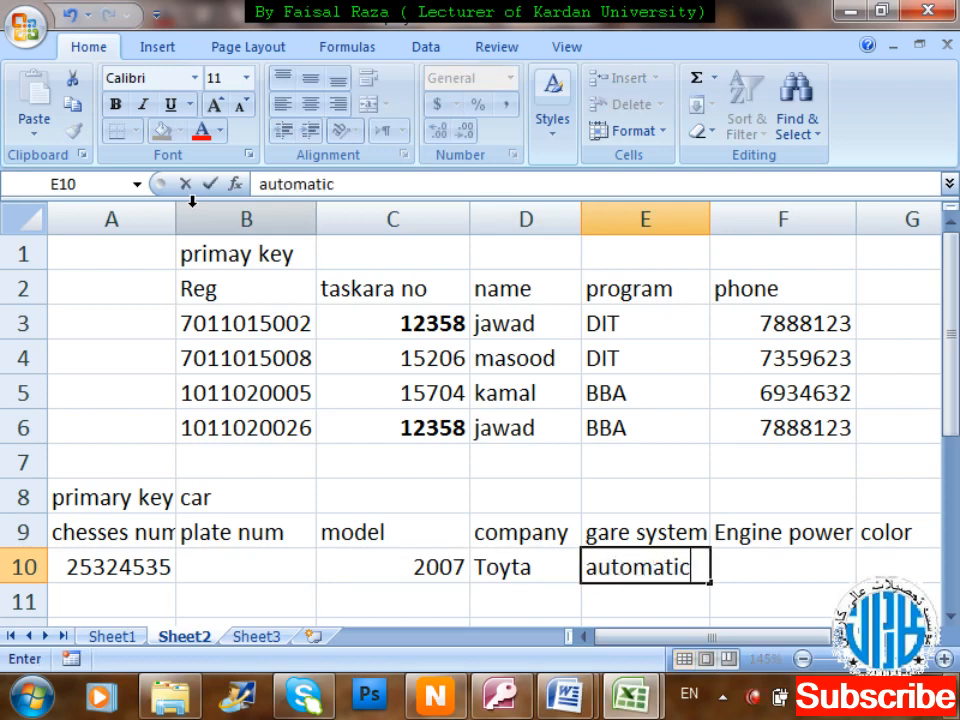
{"action": "key", "text": "Tab"}
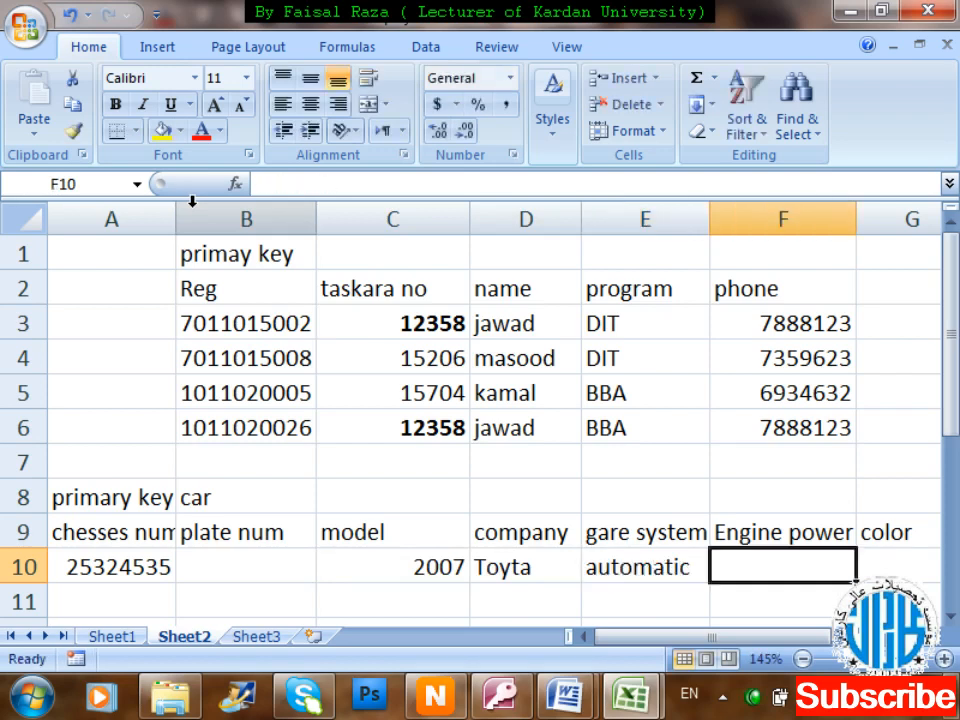
{"action": "type", "text": "1500"}
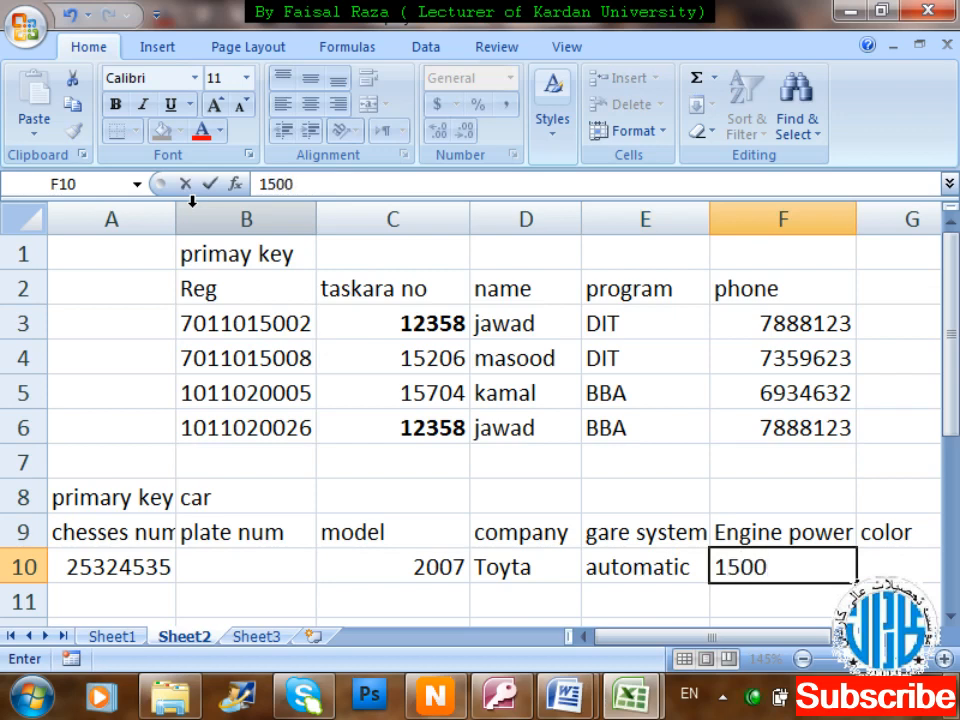
{"action": "key", "text": "Tab"}
{"action": "type", "text": "black"}
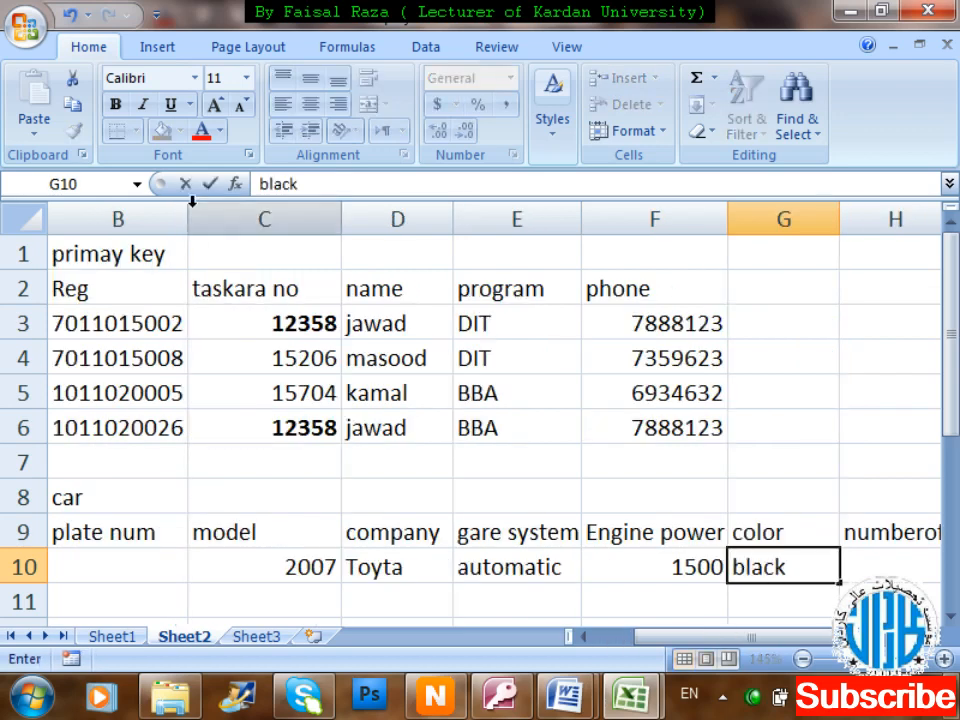
{"action": "key", "text": "Tab"}
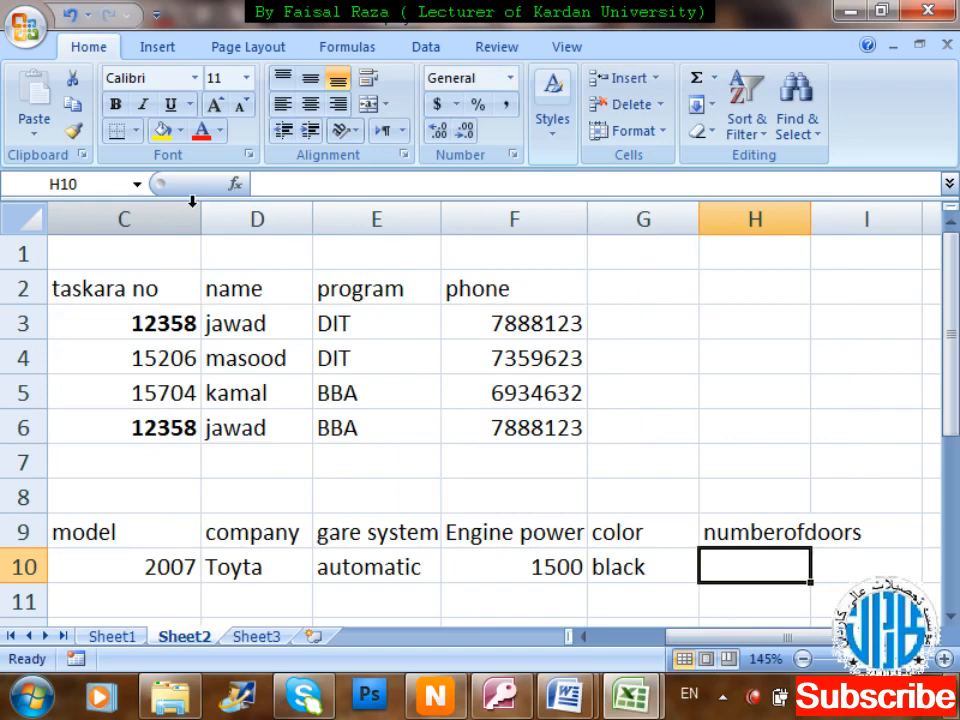
{"action": "type", "text": "4"}
{"action": "key", "text": "Return"}
{"action": "key", "text": "Left"}
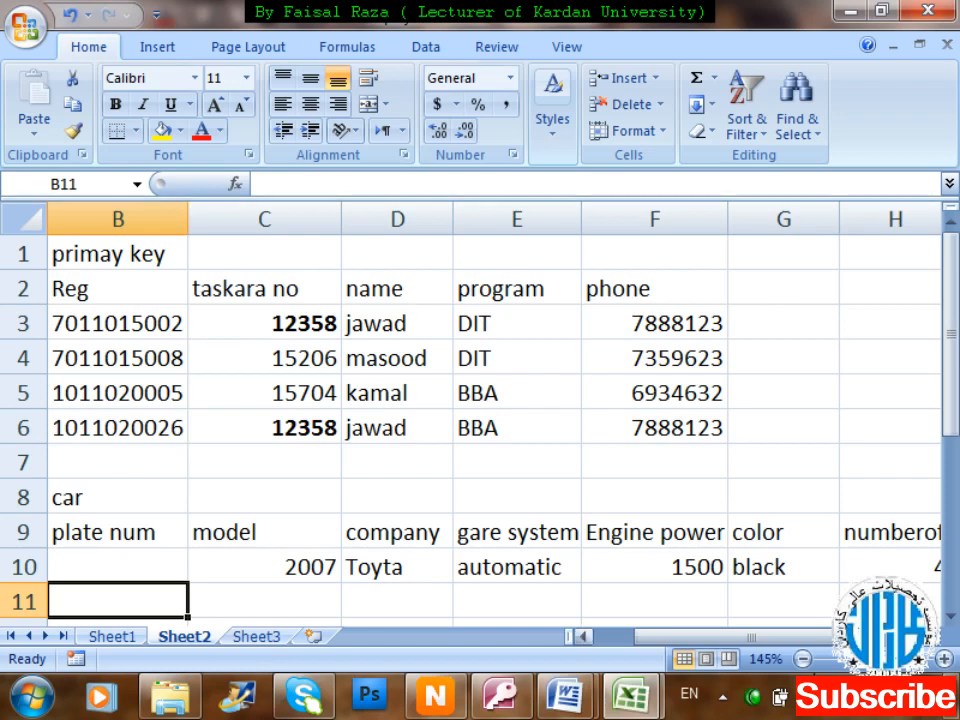
{"action": "left_click_drag", "start_coordinate": [793, 647], "coordinate": [755, 640]}
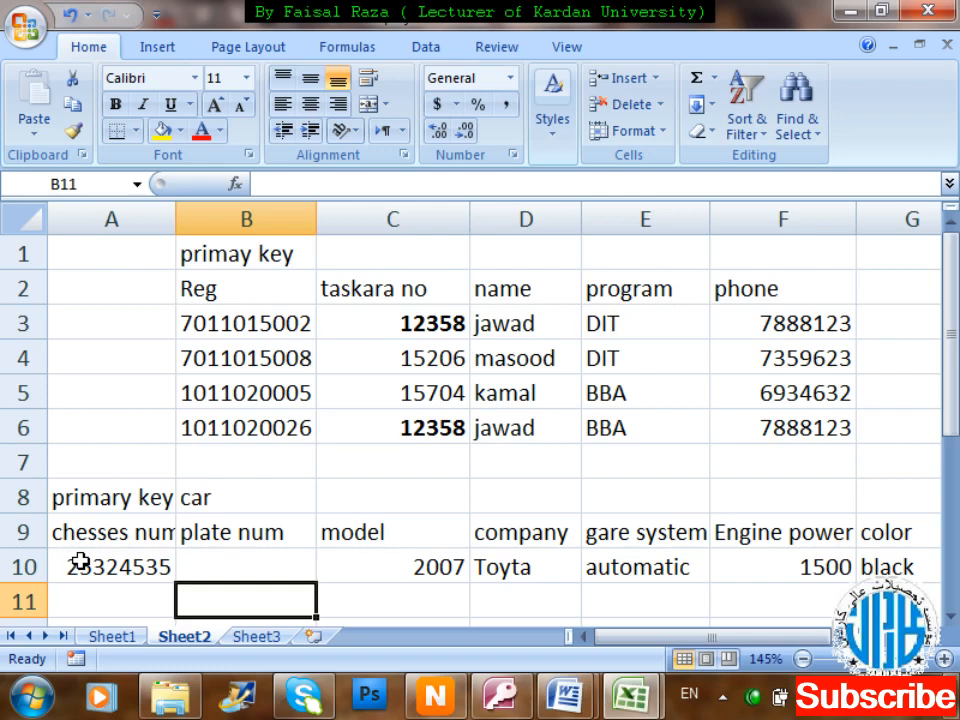
Choose 'Let Access add primary key' for an automatic ID field and move to the final wizard page.
{"action": "left_click", "coordinate": [846, 11]}
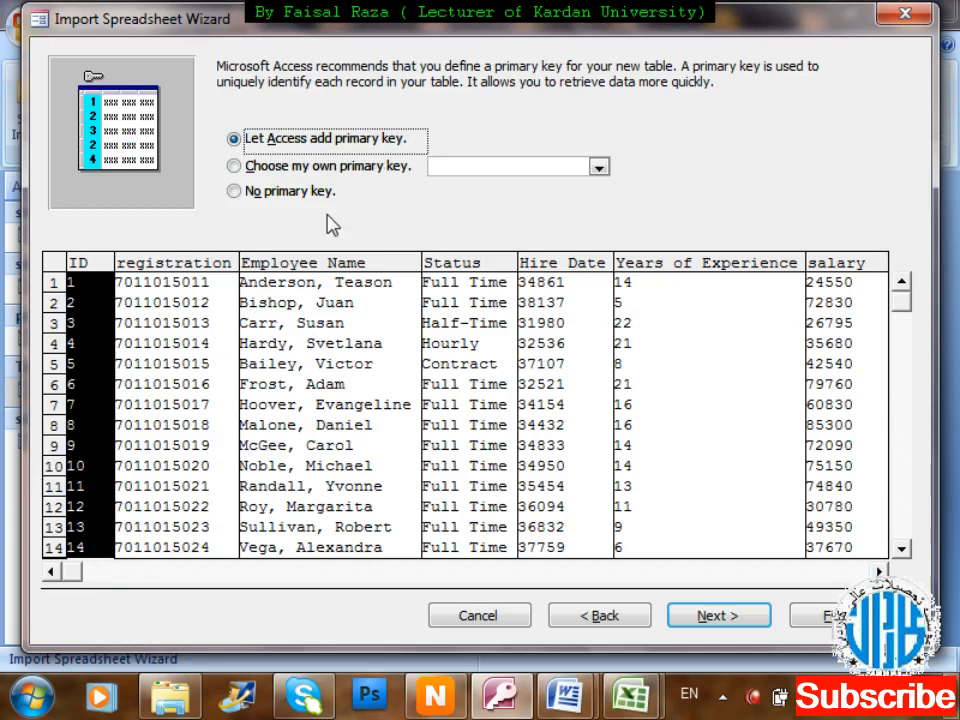
{"action": "left_click", "coordinate": [323, 195]}
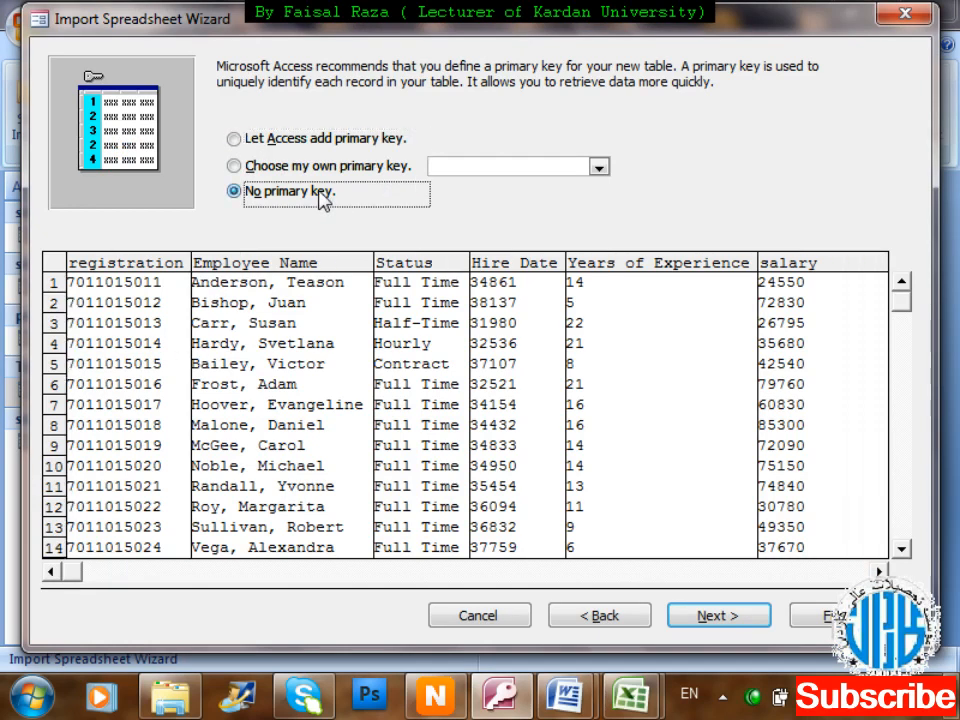
{"action": "left_click", "coordinate": [367, 147]}
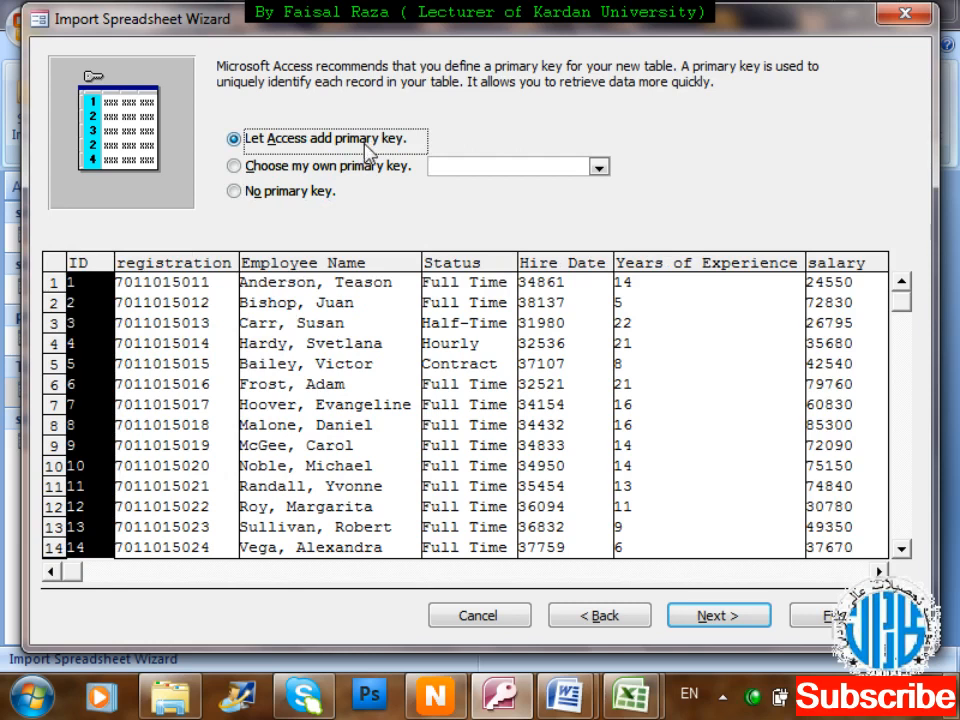
{"action": "left_click", "coordinate": [272, 166]}
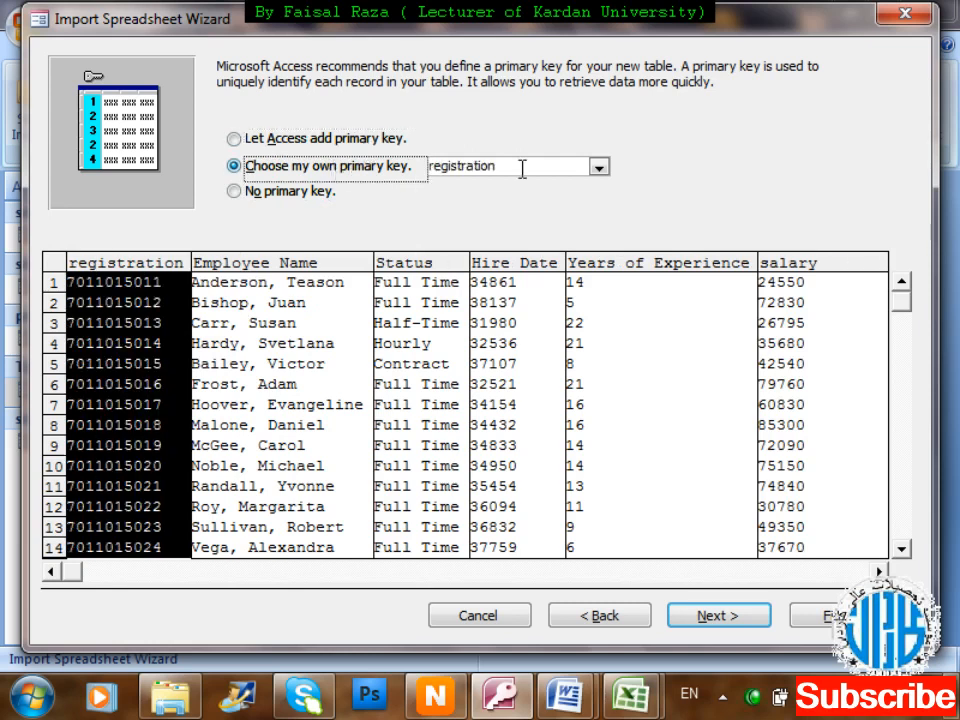
{"action": "left_click", "coordinate": [599, 167]}
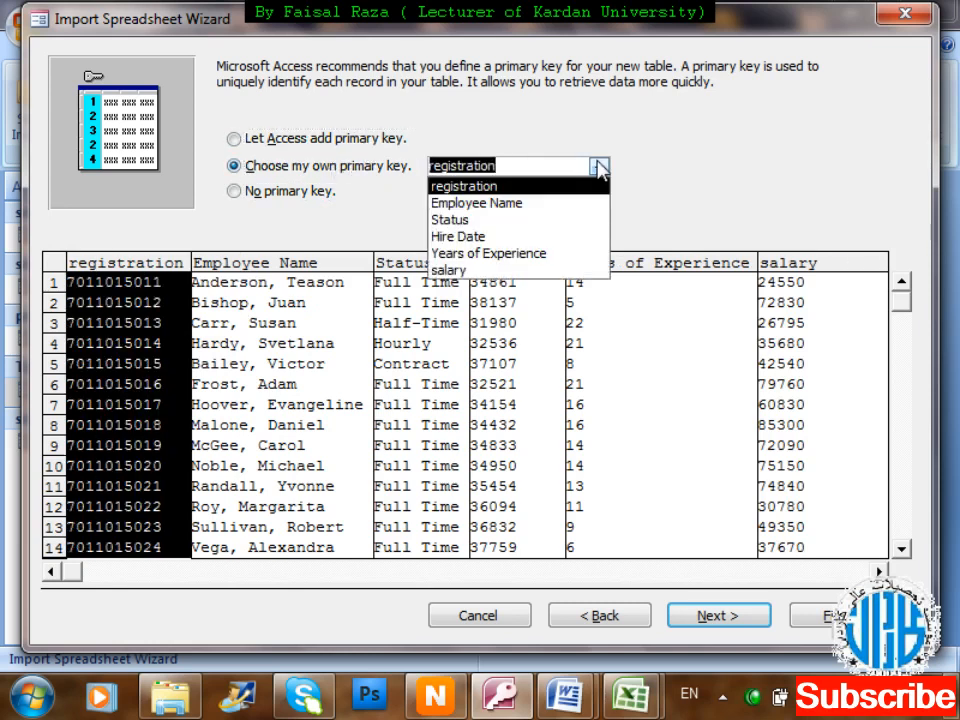
{"action": "left_click", "coordinate": [599, 167]}
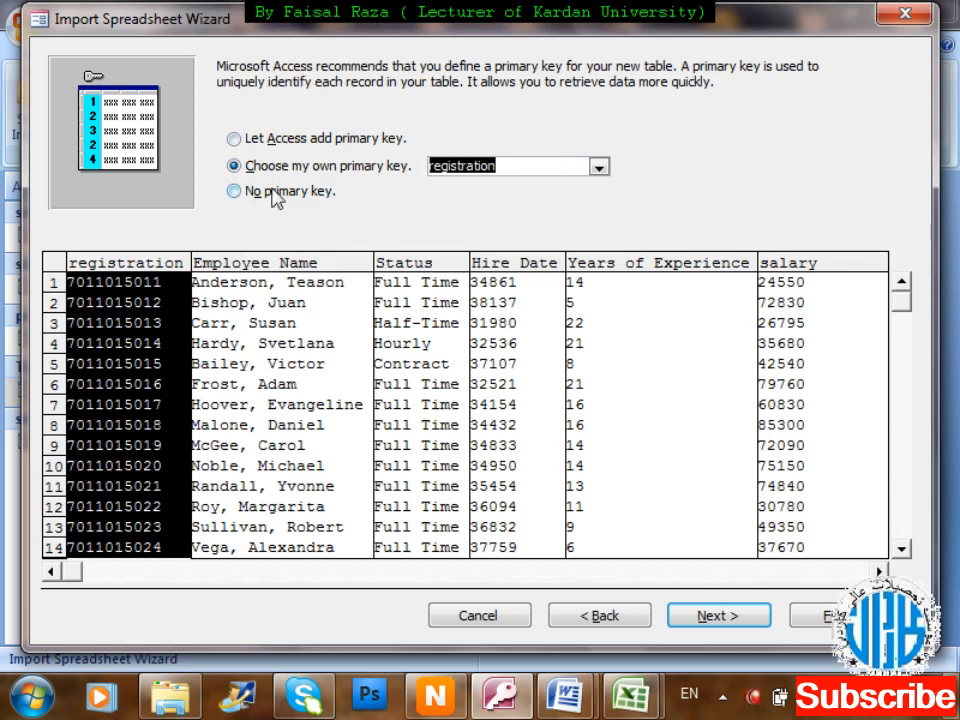
{"action": "left_click", "coordinate": [262, 139]}
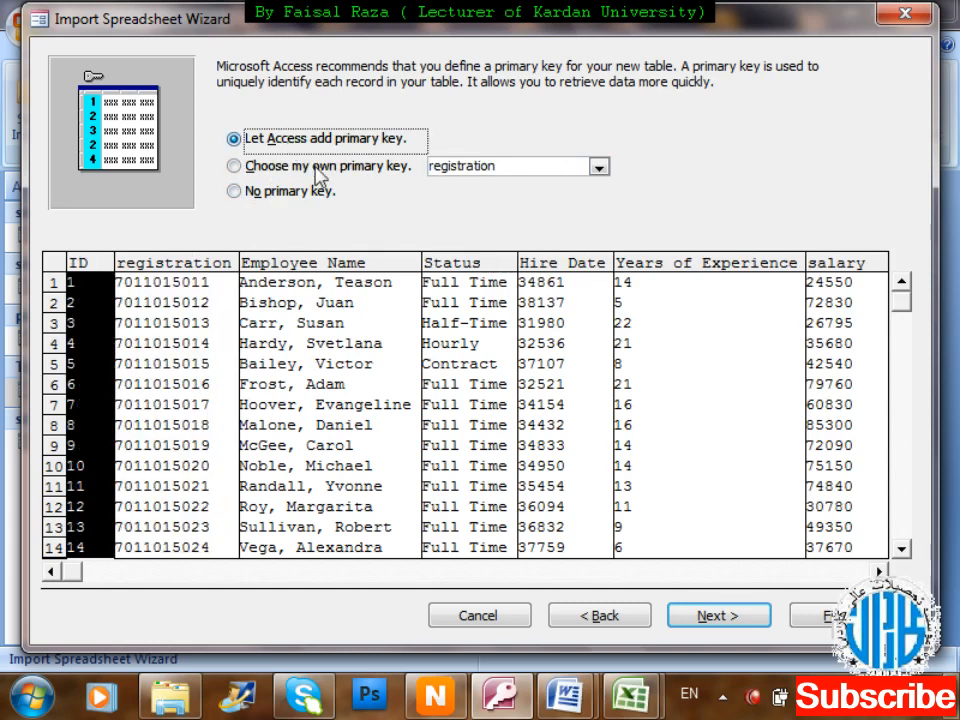
{"action": "left_click", "coordinate": [741, 625]}
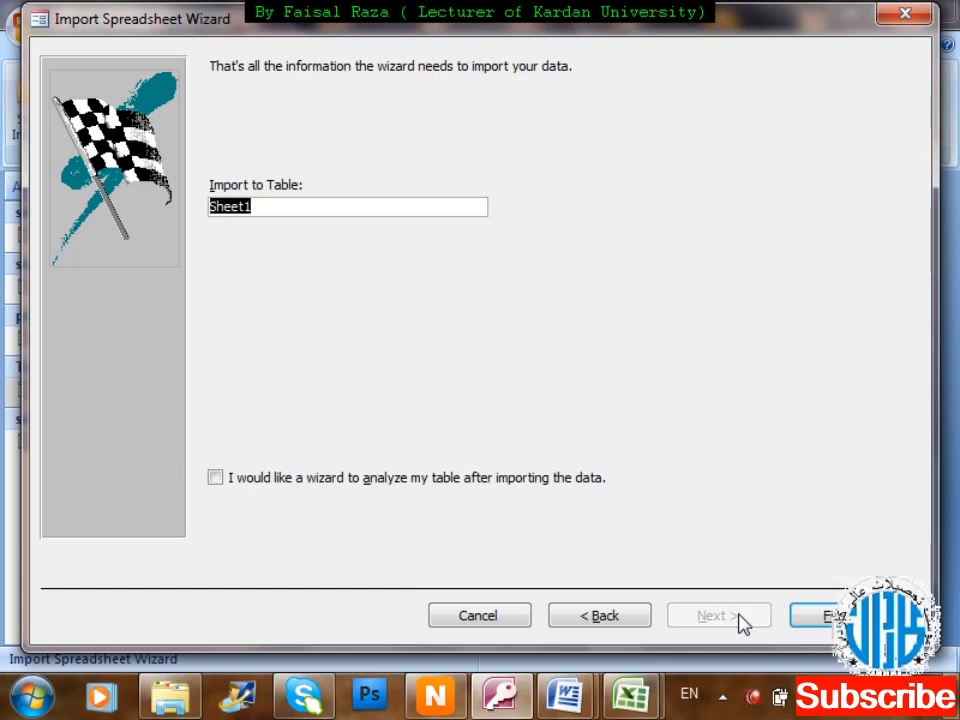
Rename the target table from Sheet1 to Employees, finish the import, and skip saving import steps.
{"action": "key", "text": "BackSpace"}
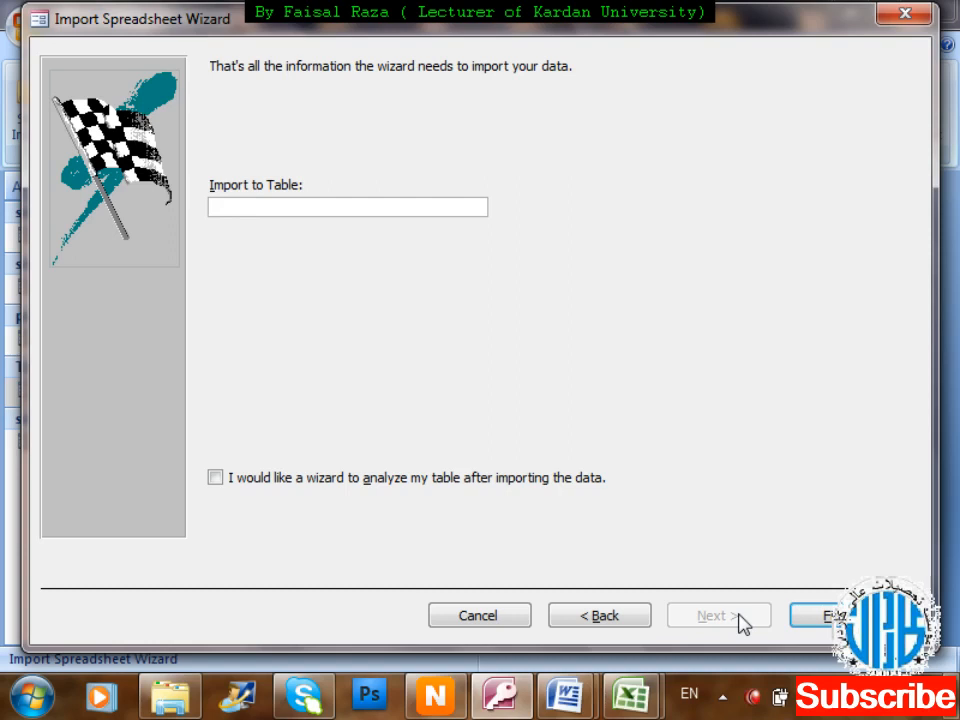
{"action": "type", "text": "Employees"}
{"action": "key", "text": "Return"}
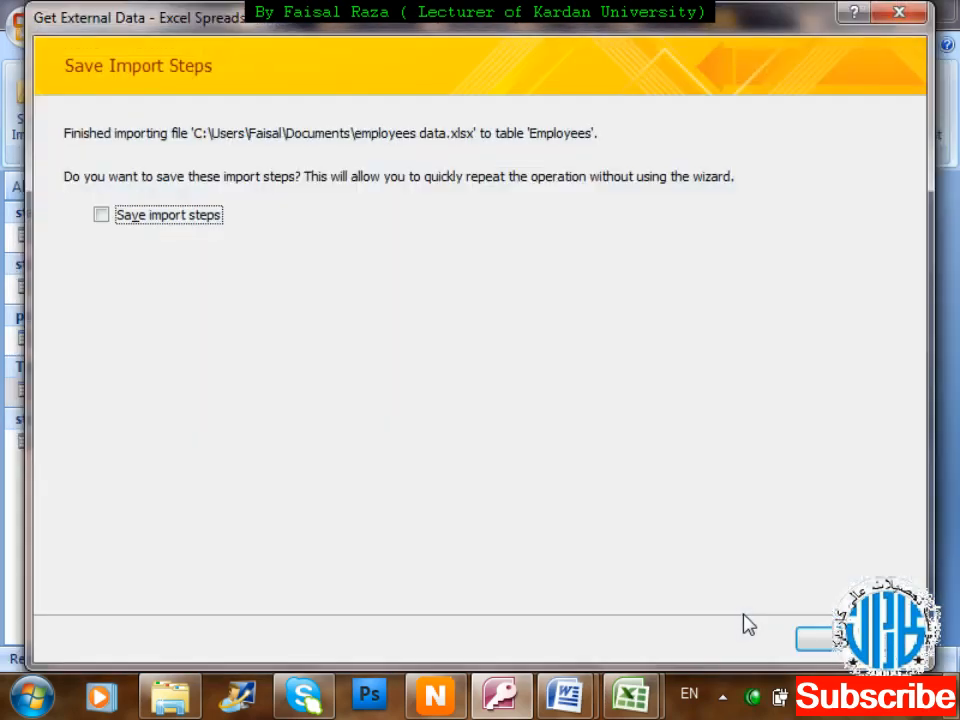
{"action": "left_click", "coordinate": [808, 638]}
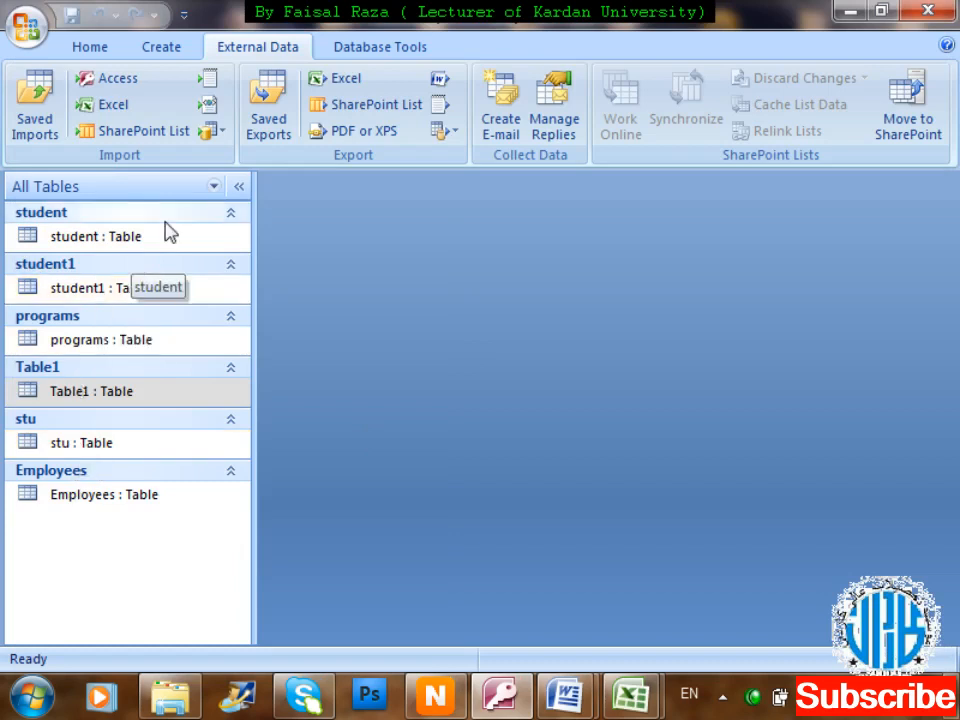
Group the navigation pane by Object Type and briefly open then close Table1.
{"action": "left_click", "coordinate": [214, 187]}
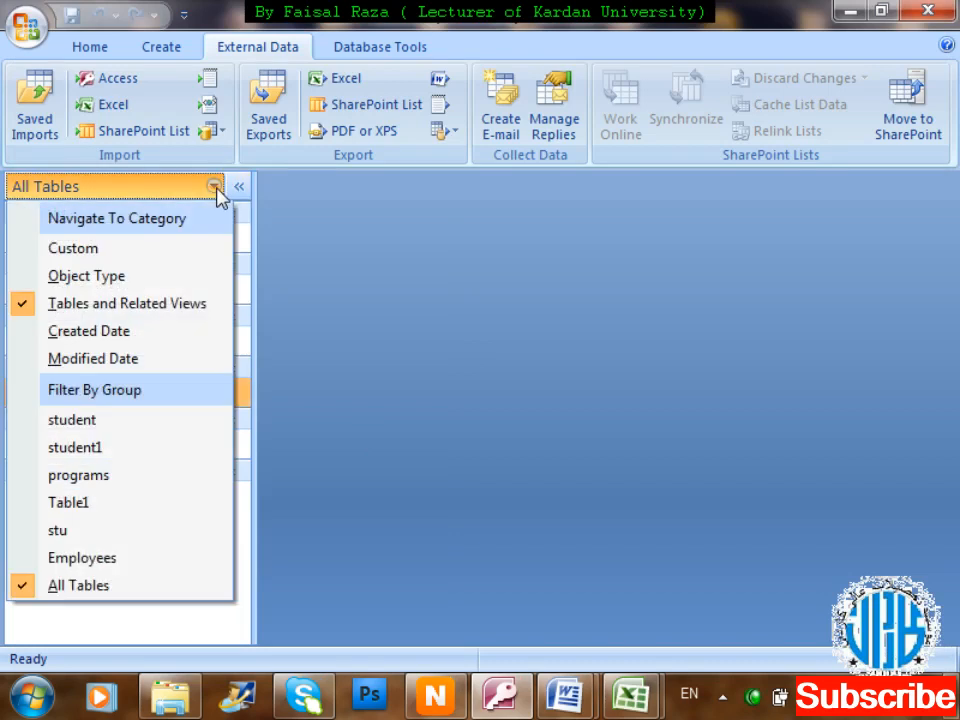
{"action": "left_click", "coordinate": [170, 277]}
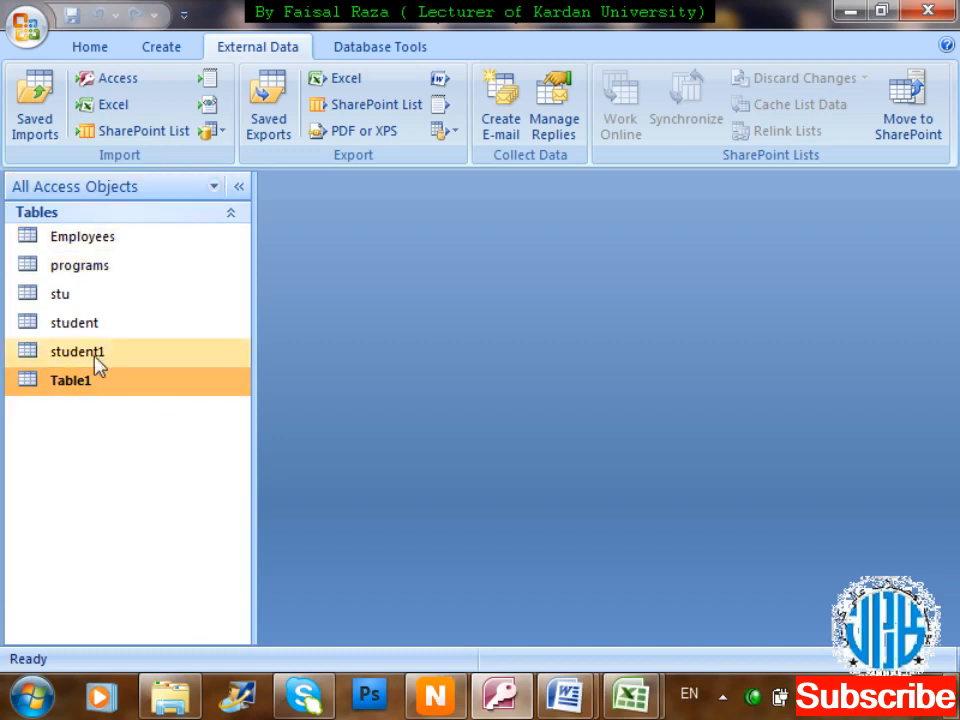
{"action": "double_click", "coordinate": [95, 385]}
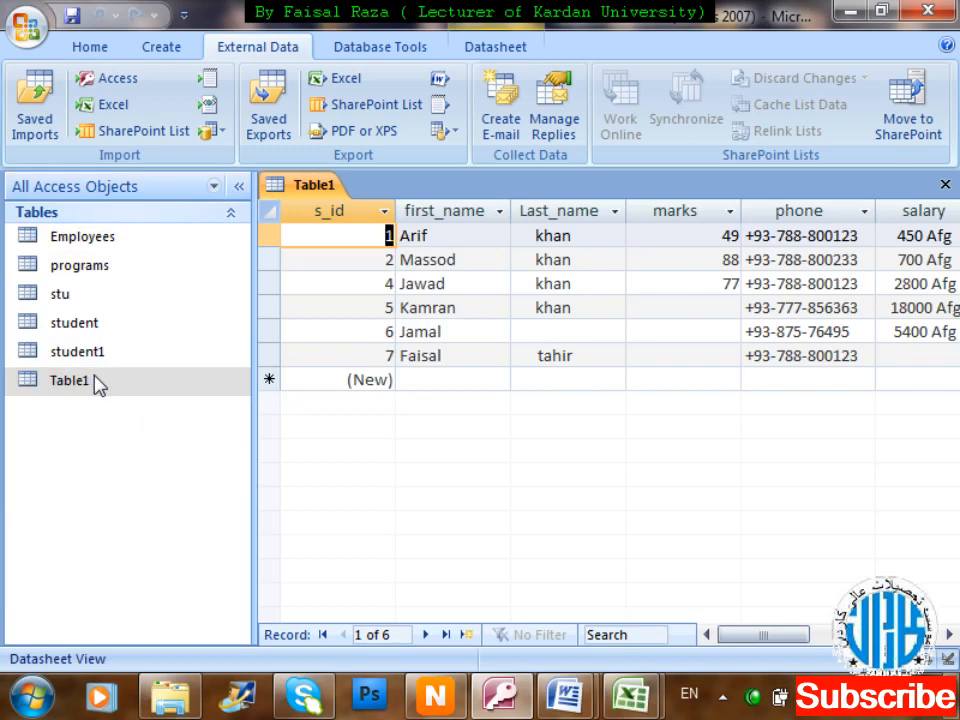
{"action": "key", "text": "ctrl+w"}
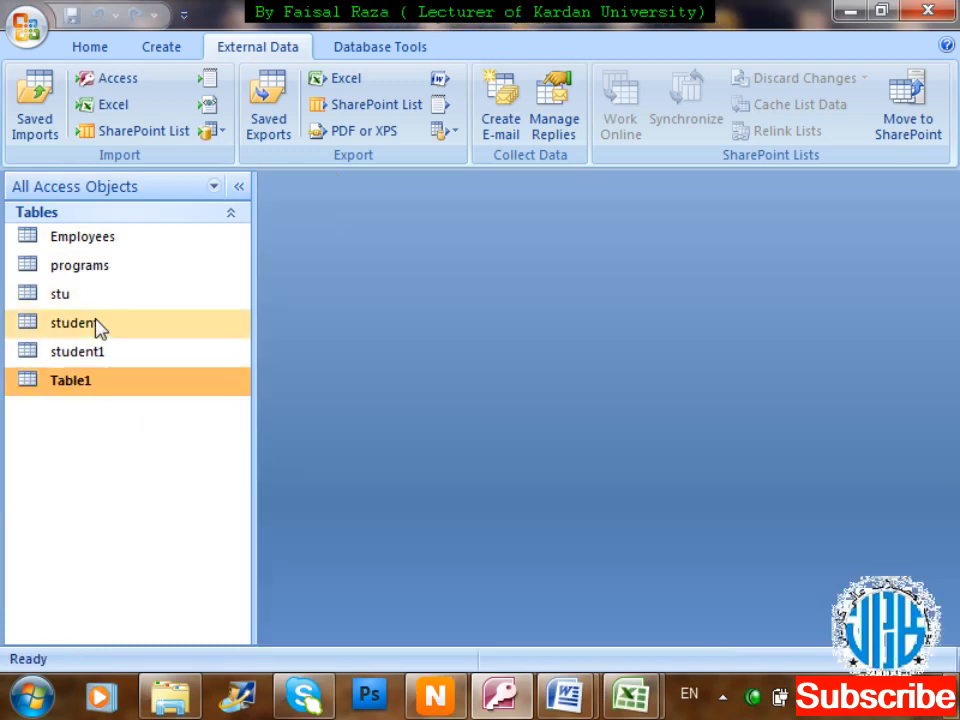
Open the Employees table, widen the Employee Name column, and browse through the records.
{"action": "double_click", "coordinate": [130, 240]}
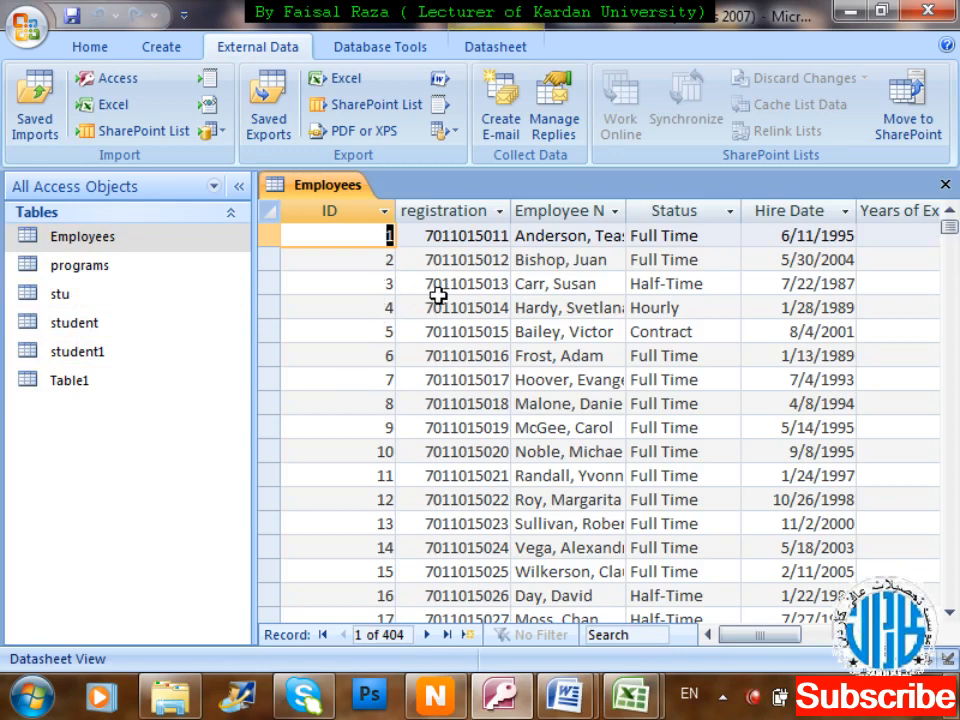
{"action": "left_click_drag", "start_coordinate": [628, 212], "coordinate": [664, 212]}
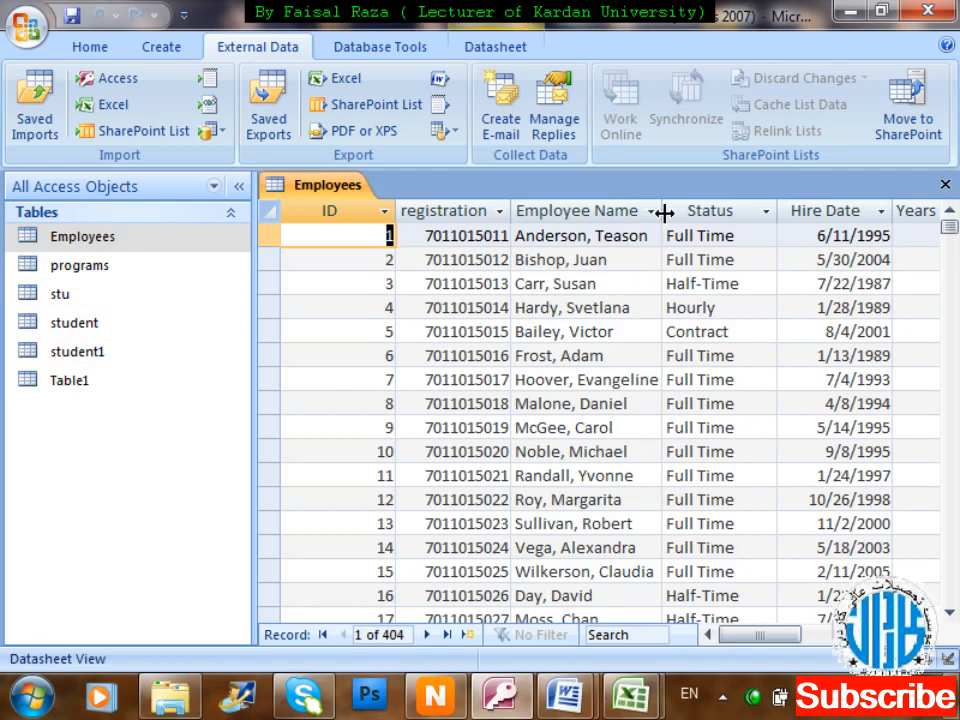
{"action": "left_click", "coordinate": [929, 635]}
{"action": "left_click", "coordinate": [929, 635]}
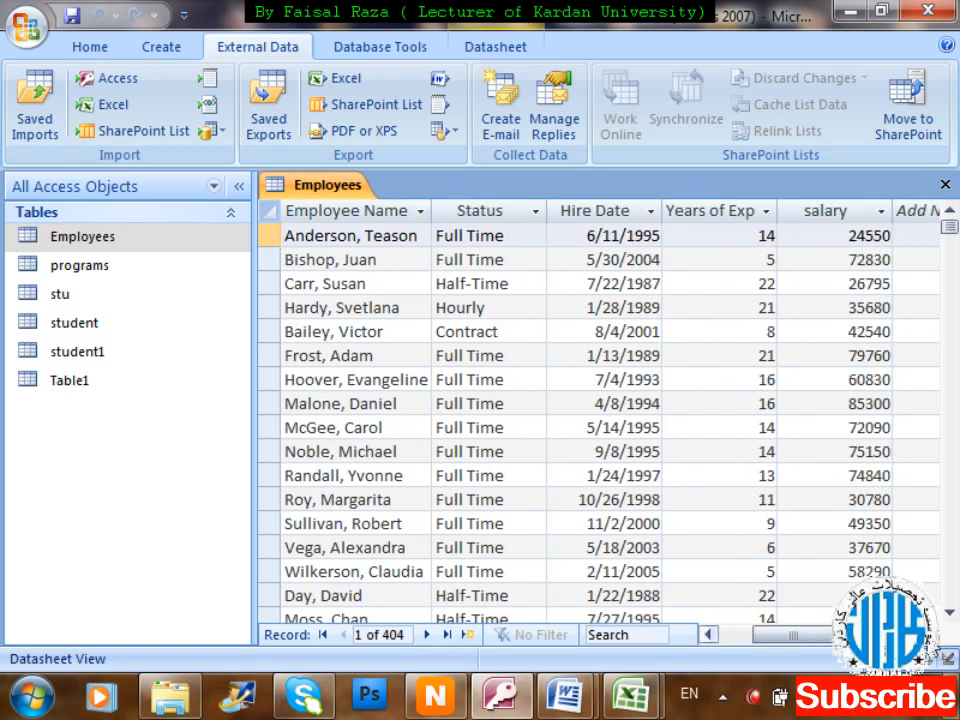
{"action": "left_click", "coordinate": [929, 635]}
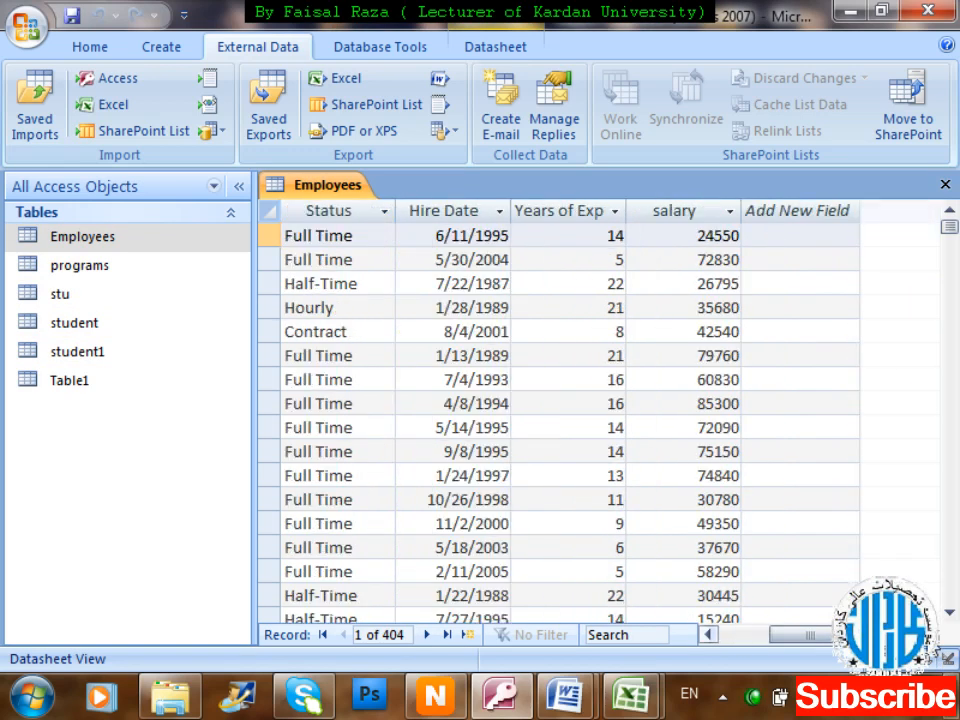
{"action": "left_click", "coordinate": [712, 636]}
{"action": "left_click", "coordinate": [712, 636]}
{"action": "left_click", "coordinate": [712, 636]}
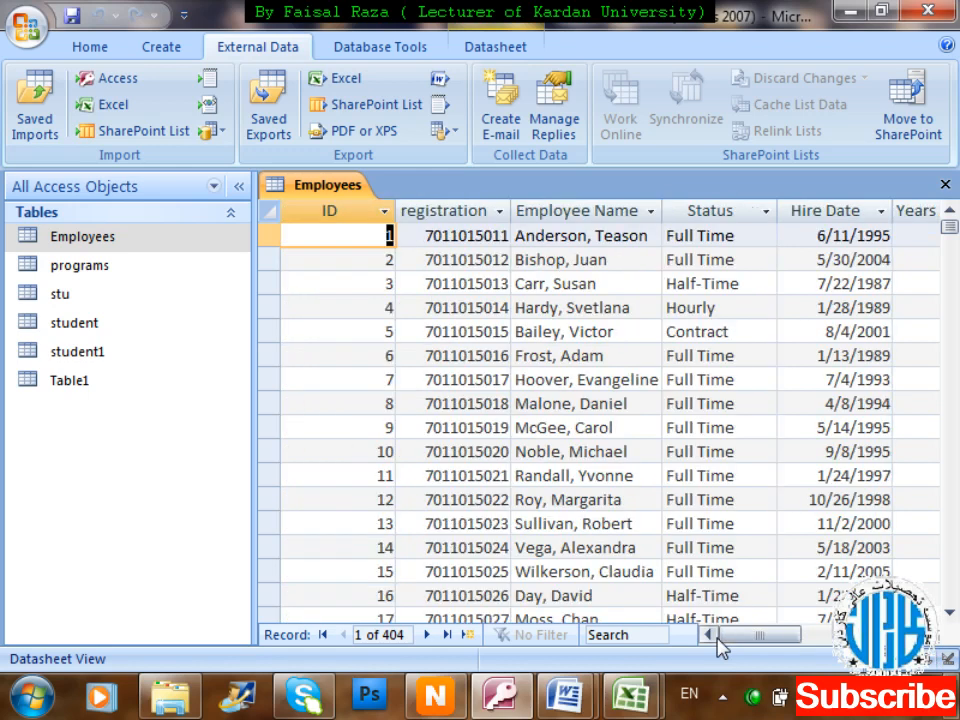
{"action": "left_click", "coordinate": [954, 458]}
{"action": "left_click", "coordinate": [954, 458]}
{"action": "left_click", "coordinate": [954, 458]}
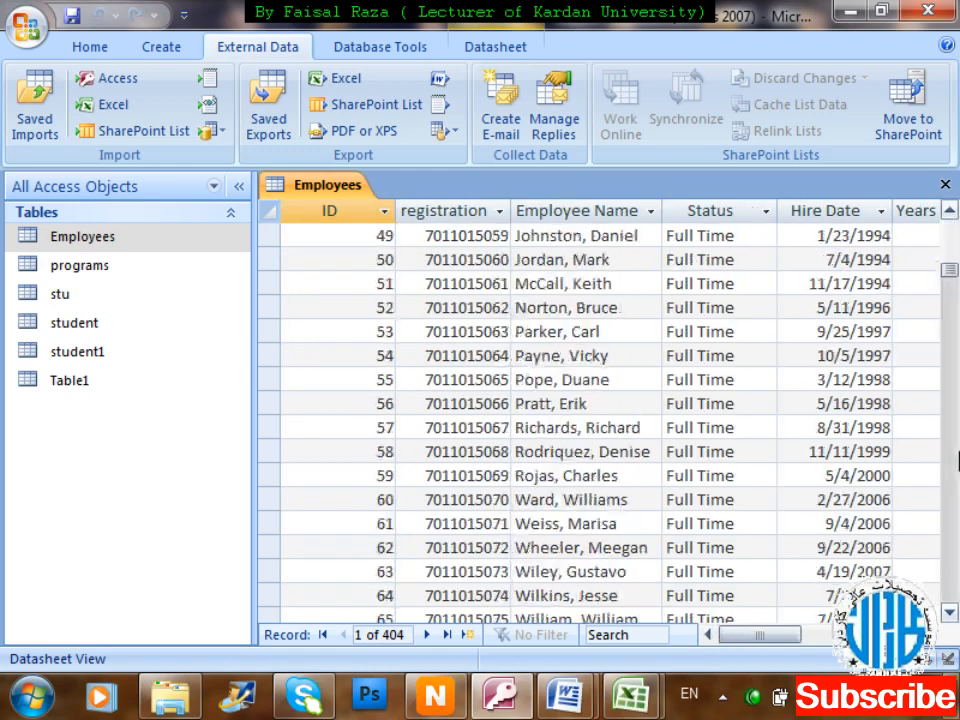
{"action": "left_click", "coordinate": [954, 458]}
{"action": "left_click", "coordinate": [954, 458]}
{"action": "left_click", "coordinate": [954, 458]}
{"action": "left_click", "coordinate": [954, 458]}
{"action": "left_click", "coordinate": [954, 458]}
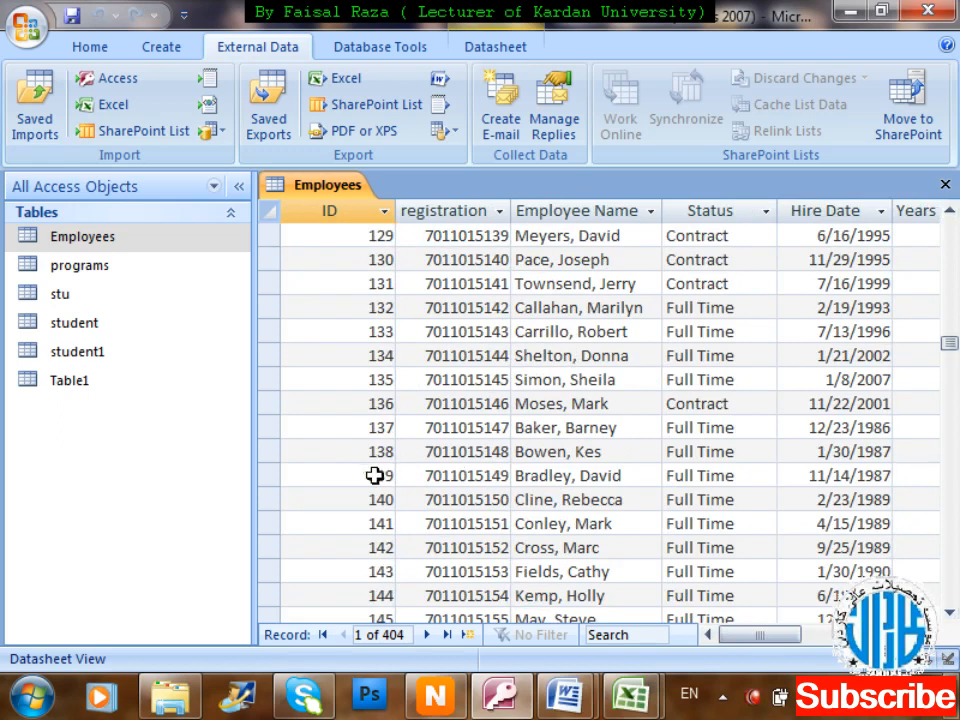
Step through records 111–121, trying to edit the AutoNumber ID of record 117.
{"action": "left_click", "coordinate": [366, 306]}
{"action": "key", "text": "Up"}
{"action": "key", "text": "Up"}
{"action": "key", "text": "Up"}
{"action": "key", "text": "Up"}
{"action": "key", "text": "Up"}
{"action": "key", "text": "Up"}
{"action": "key", "text": "Up"}
{"action": "key", "text": "Up"}
{"action": "key", "text": "Up"}
{"action": "key", "text": "Up"}
{"action": "key", "text": "Up"}
{"action": "key", "text": "Up"}
{"action": "key", "text": "Up"}
{"action": "key", "text": "Up"}
{"action": "key", "text": "Up"}
{"action": "key", "text": "Up"}
{"action": "key", "text": "Up"}
{"action": "key", "text": "Up"}
{"action": "key", "text": "Up"}
{"action": "key", "text": "Up"}
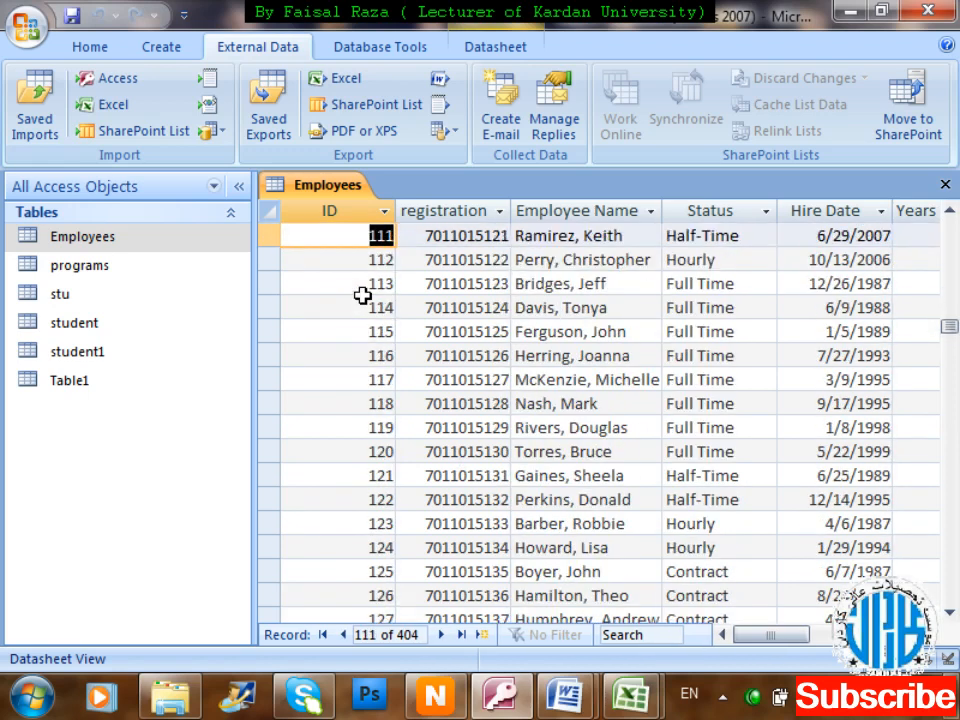
{"action": "key", "text": "Down"}
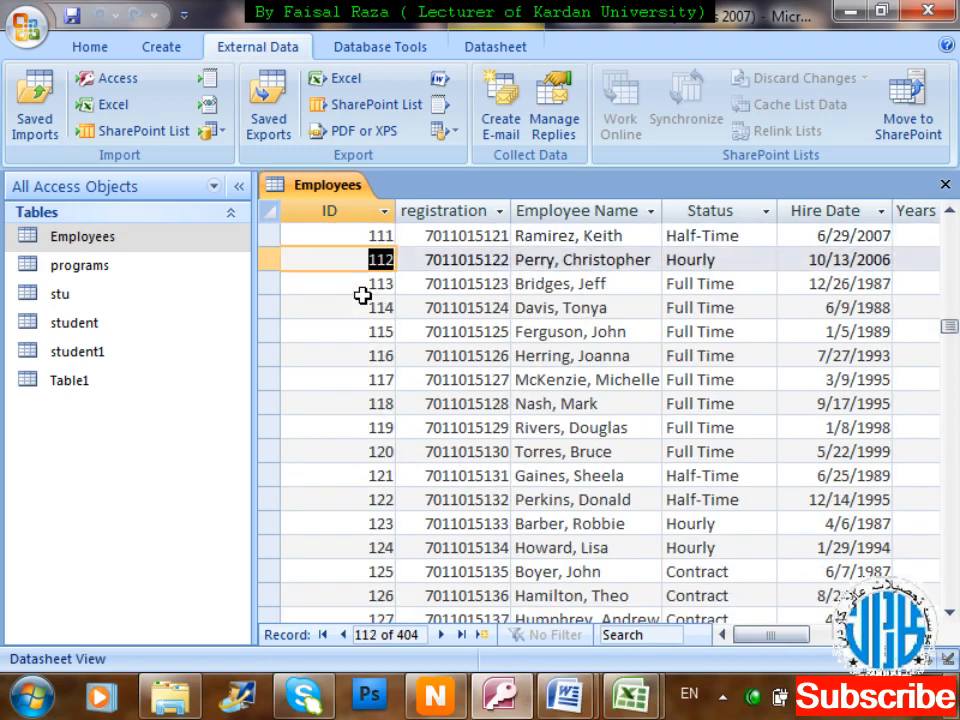
{"action": "key", "text": "Down"}
{"action": "key", "text": "Down"}
{"action": "key", "text": "Down"}
{"action": "key", "text": "Down"}
{"action": "key", "text": "Down"}
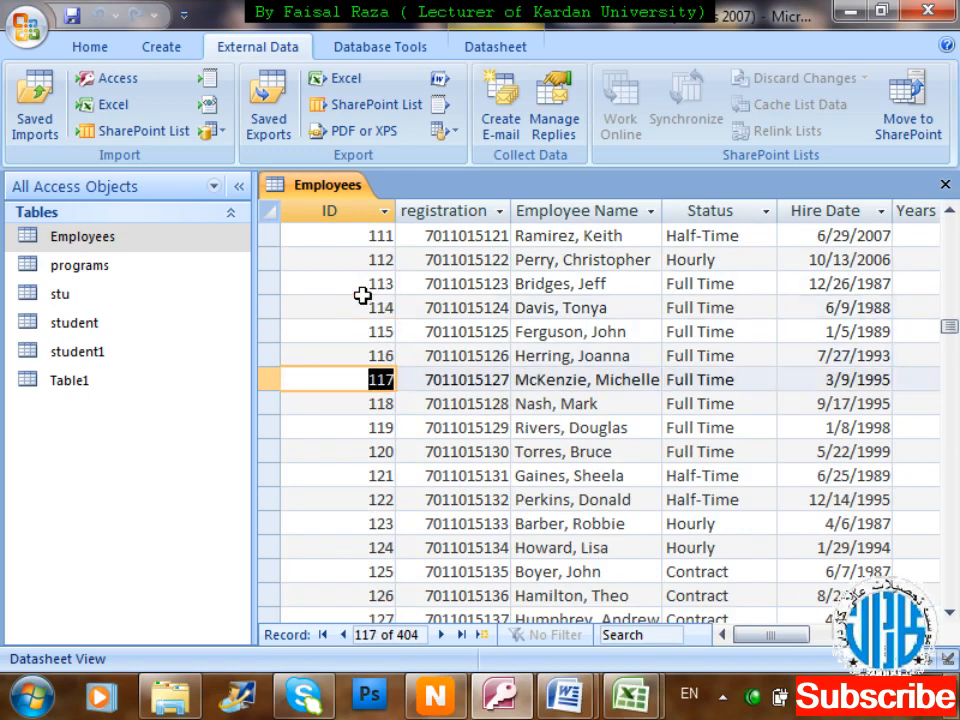
{"action": "key", "text": "Delete"}
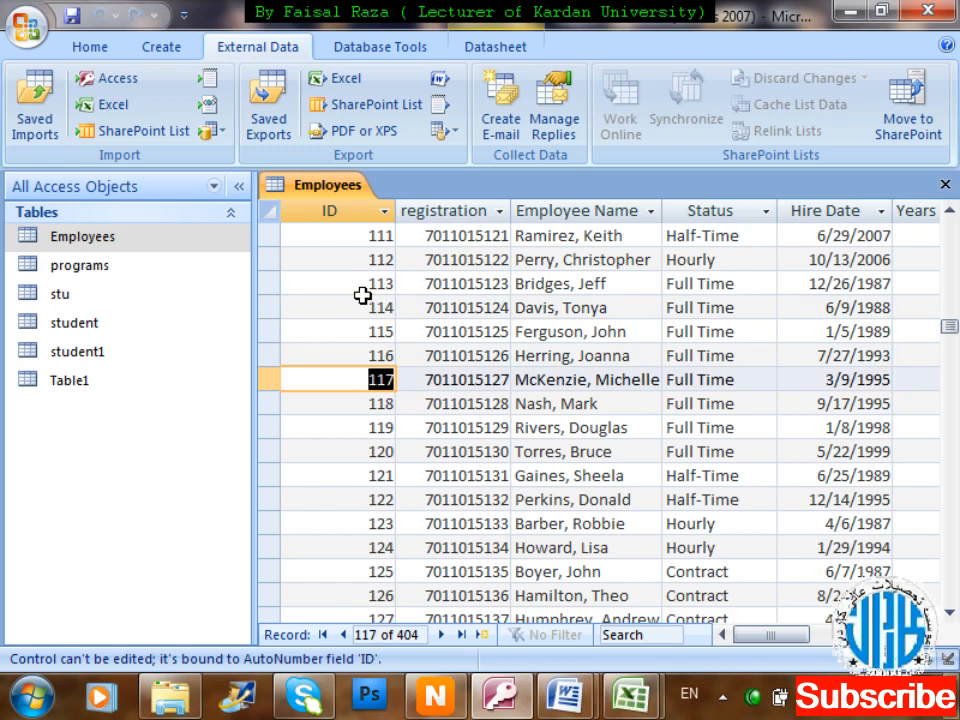
{"action": "key", "text": "Tab"}
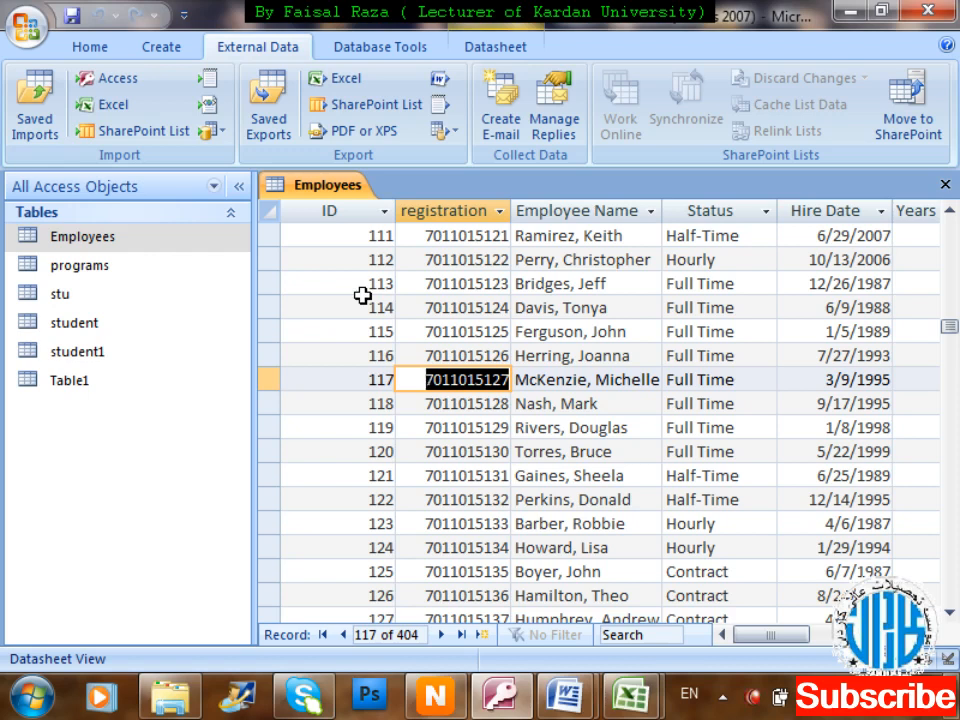
{"action": "left_click", "coordinate": [548, 476]}
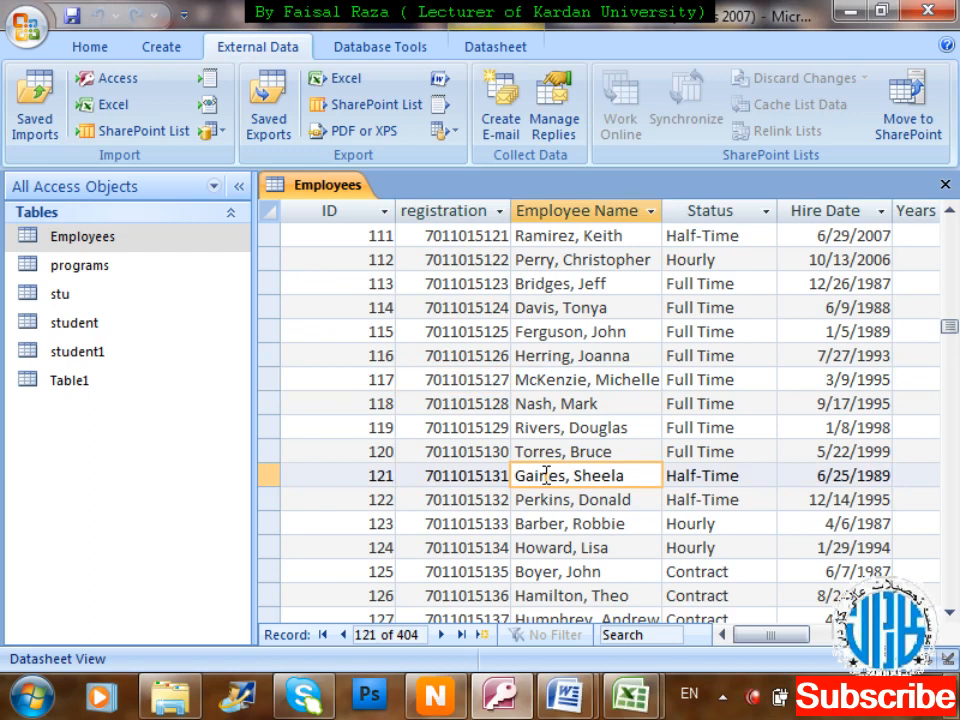
Switch the ribbon to the Create tab.
{"action": "left_click", "coordinate": [160, 55]}
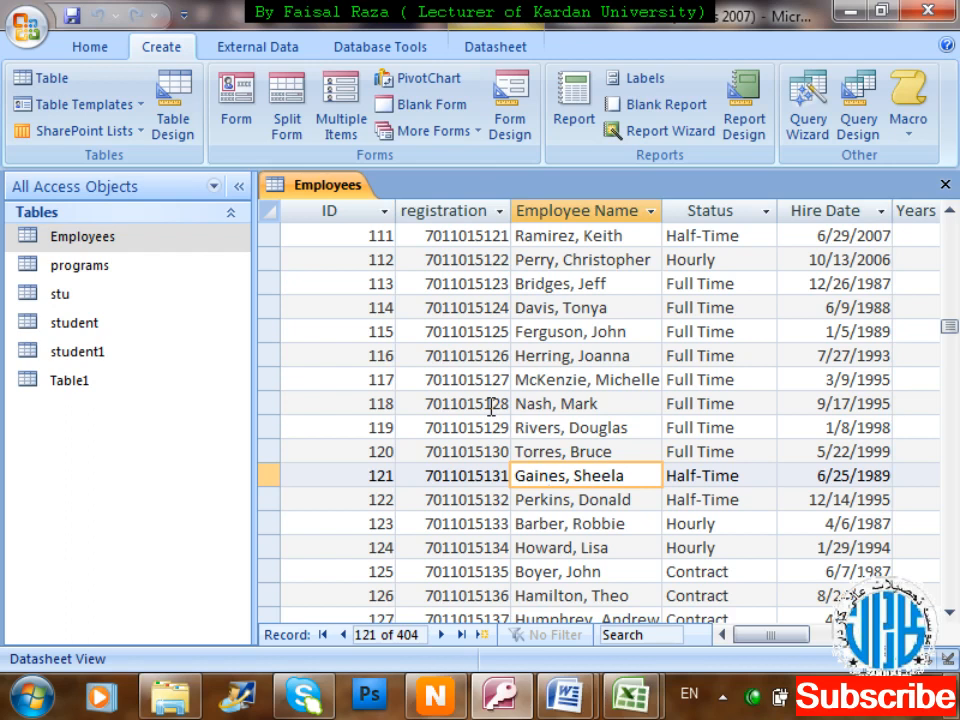
{"action": "mouse_move", "coordinate": [566, 696]}
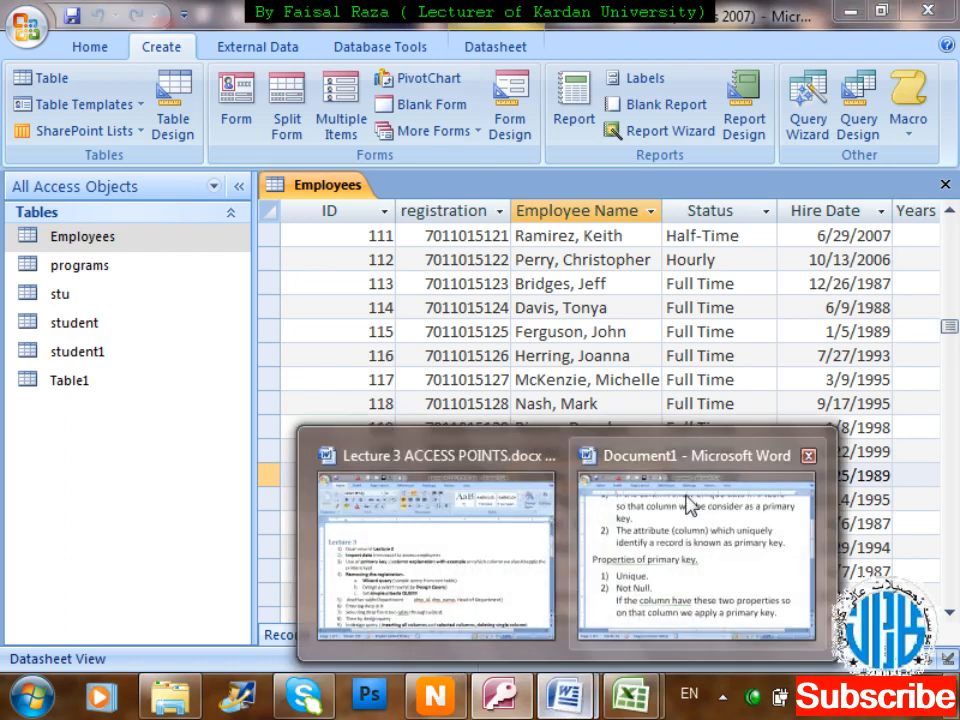
{"action": "left_click", "coordinate": [439, 540]}
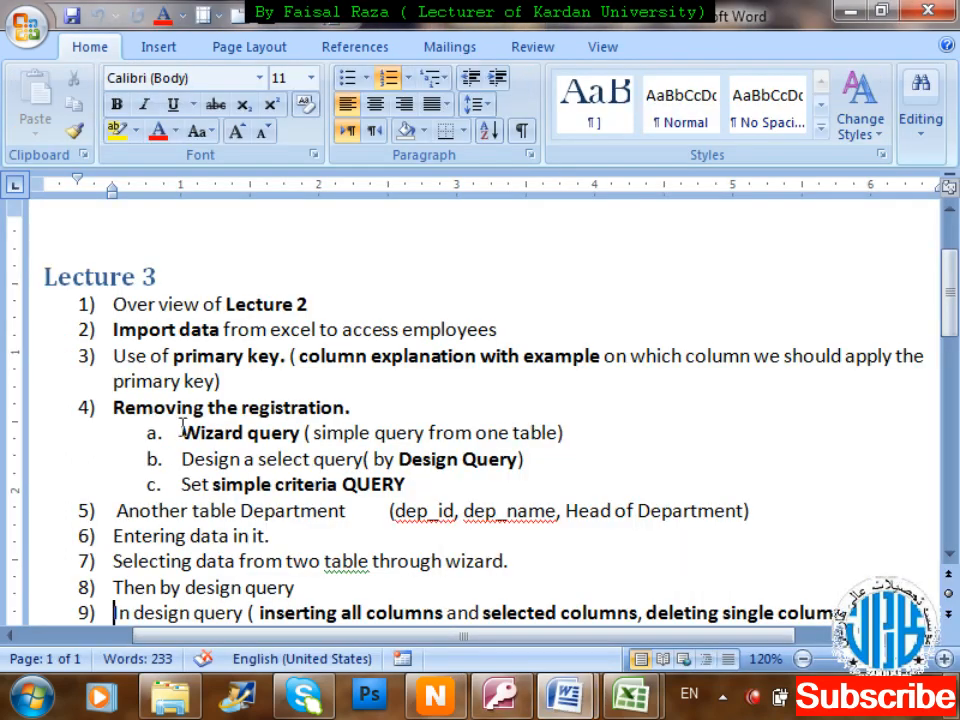
{"action": "left_click_drag", "start_coordinate": [183, 430], "coordinate": [379, 427]}
{"action": "left_click_drag", "start_coordinate": [183, 458], "coordinate": [542, 464]}
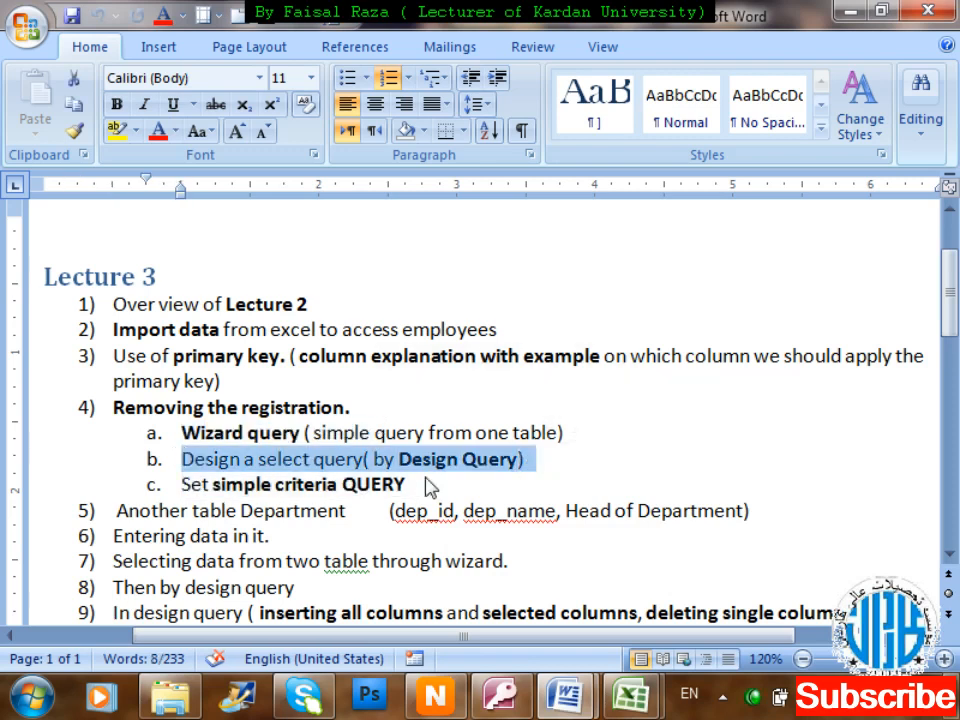
{"action": "left_click", "coordinate": [857, 10]}
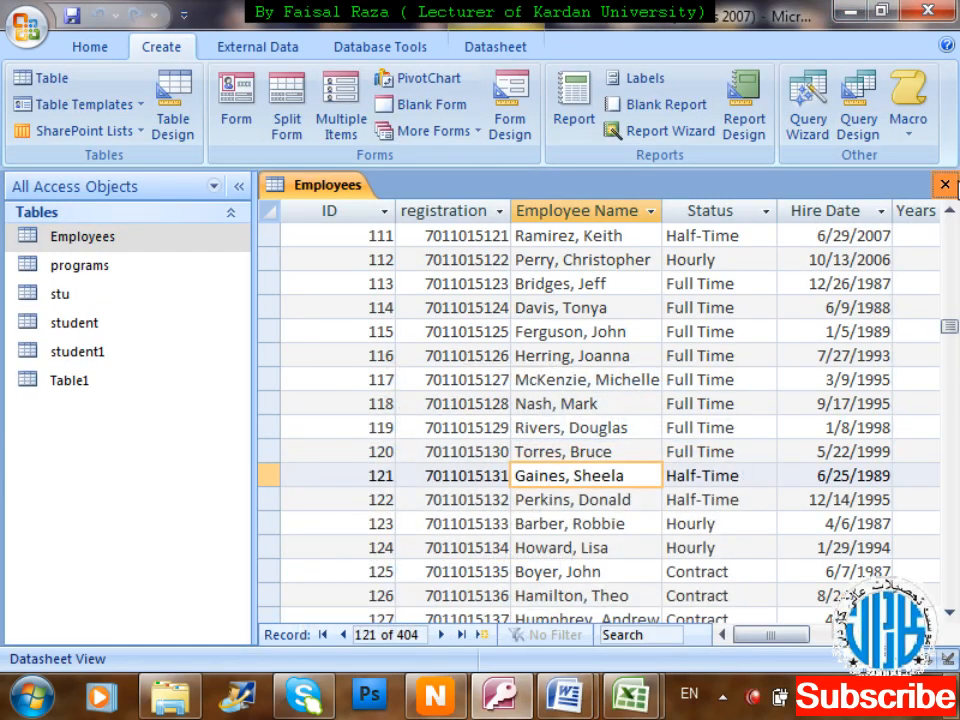
Close the Employees table and confirm saving its layout changes.
{"action": "left_click", "coordinate": [946, 184]}
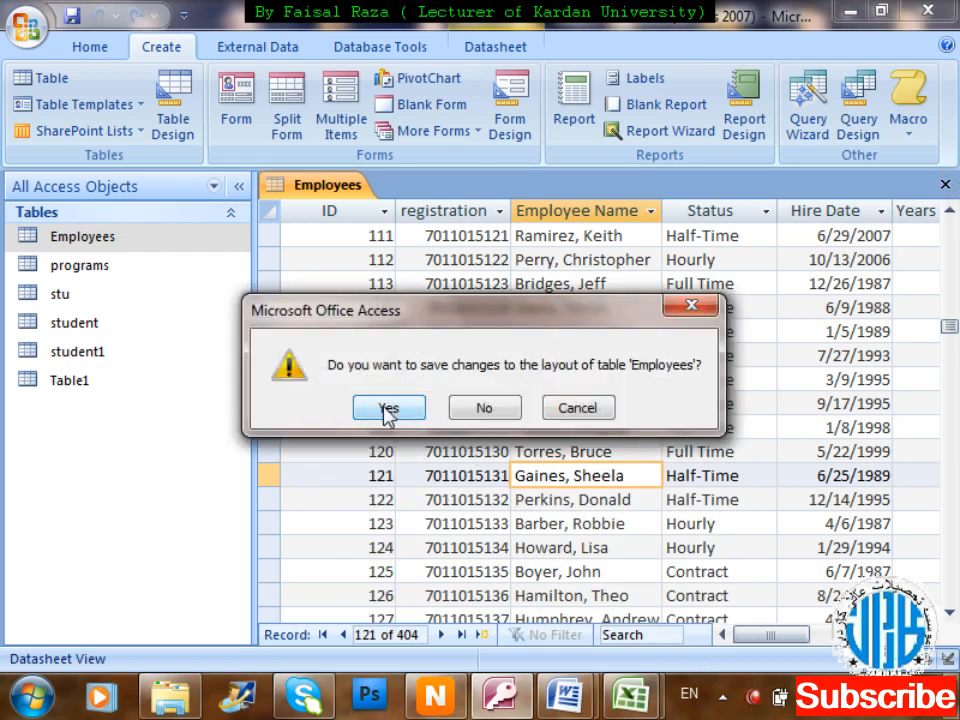
{"action": "left_click", "coordinate": [388, 414]}
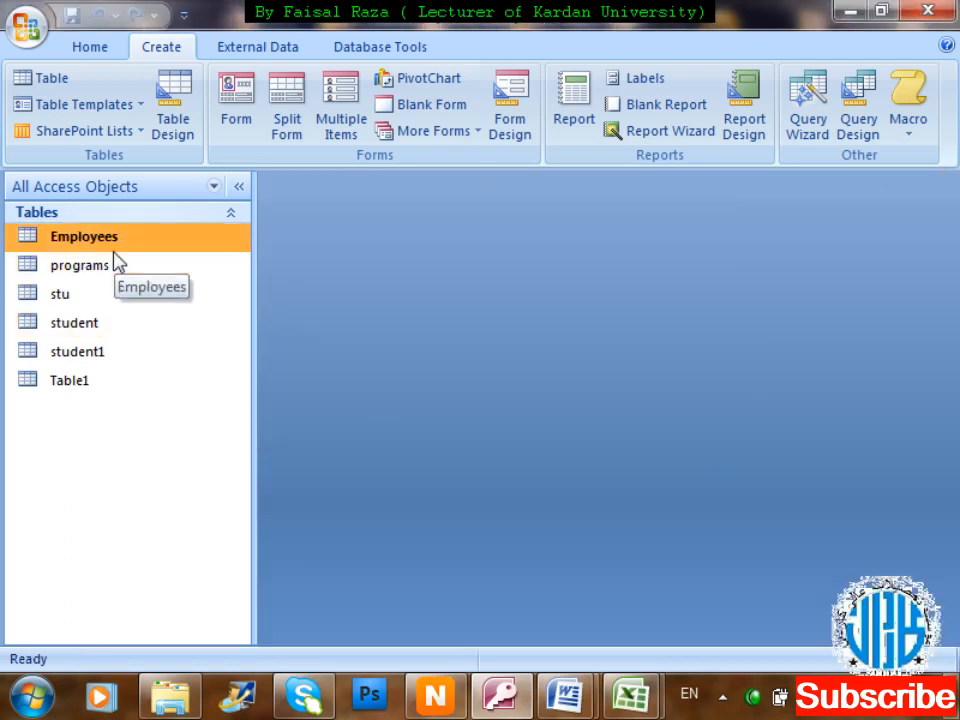
Start the Simple Query Wizard and add registration, Employee Name and salary fields from Employees.
{"action": "left_click", "coordinate": [825, 114]}
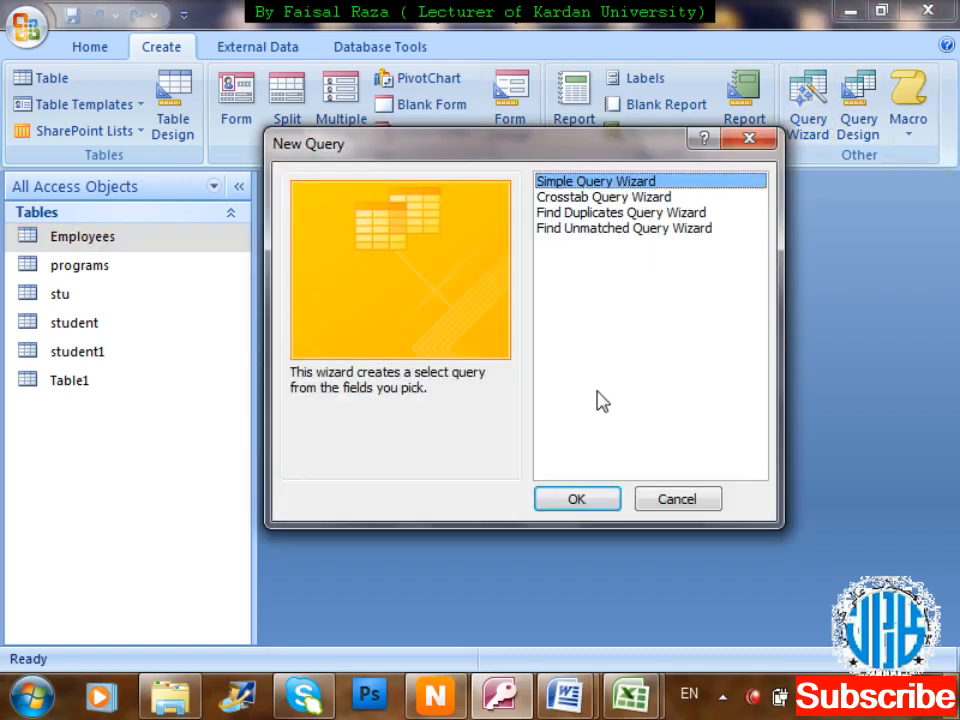
{"action": "left_click", "coordinate": [566, 500]}
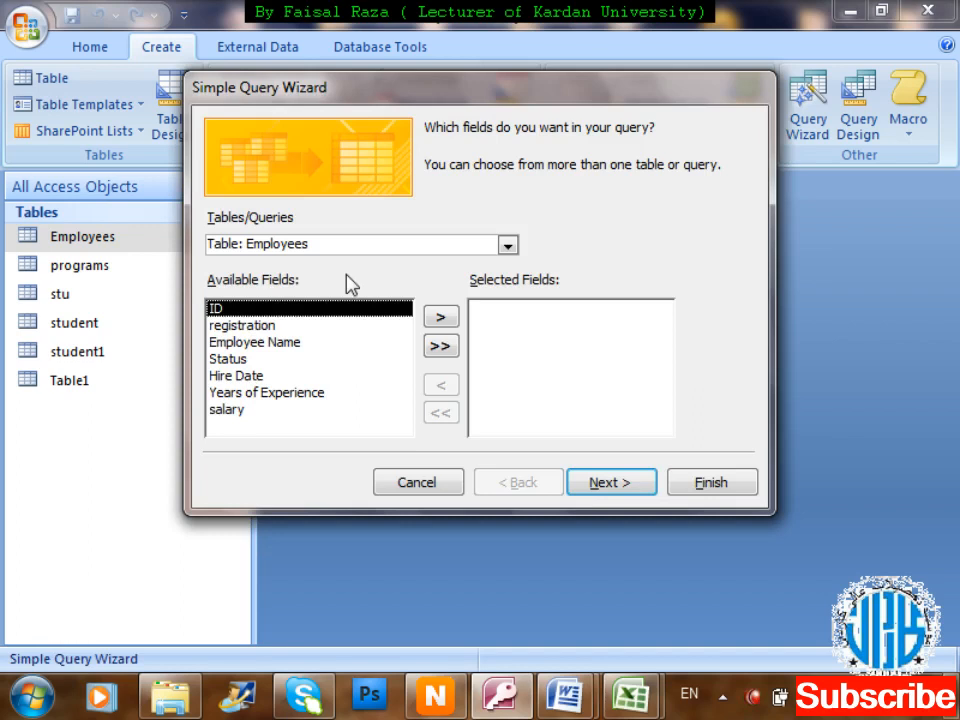
{"action": "left_click", "coordinate": [322, 326]}
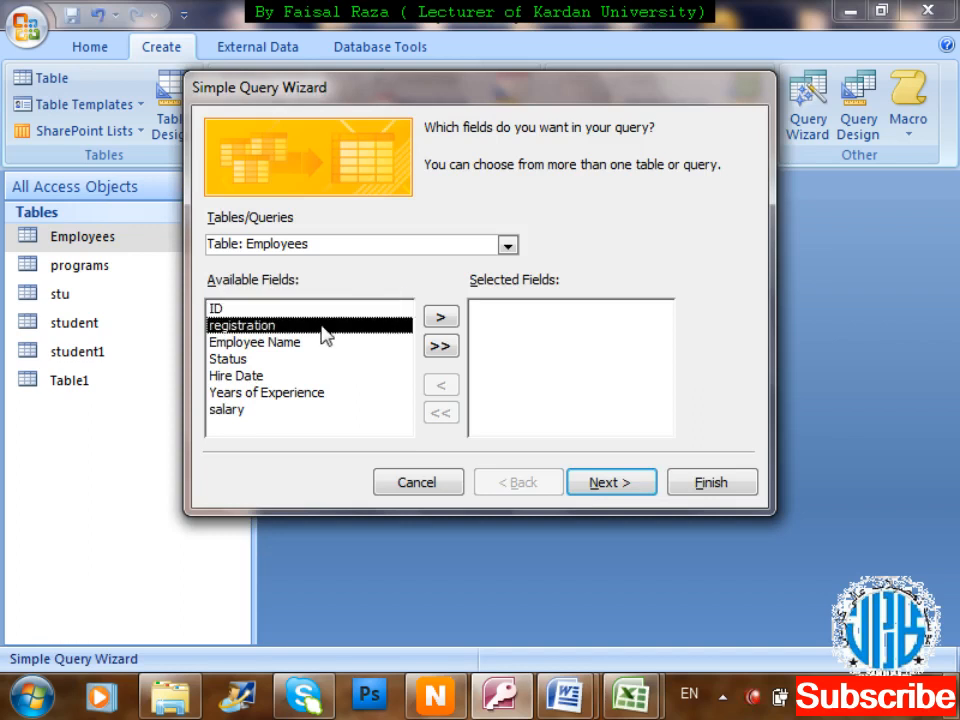
{"action": "left_click", "coordinate": [447, 314]}
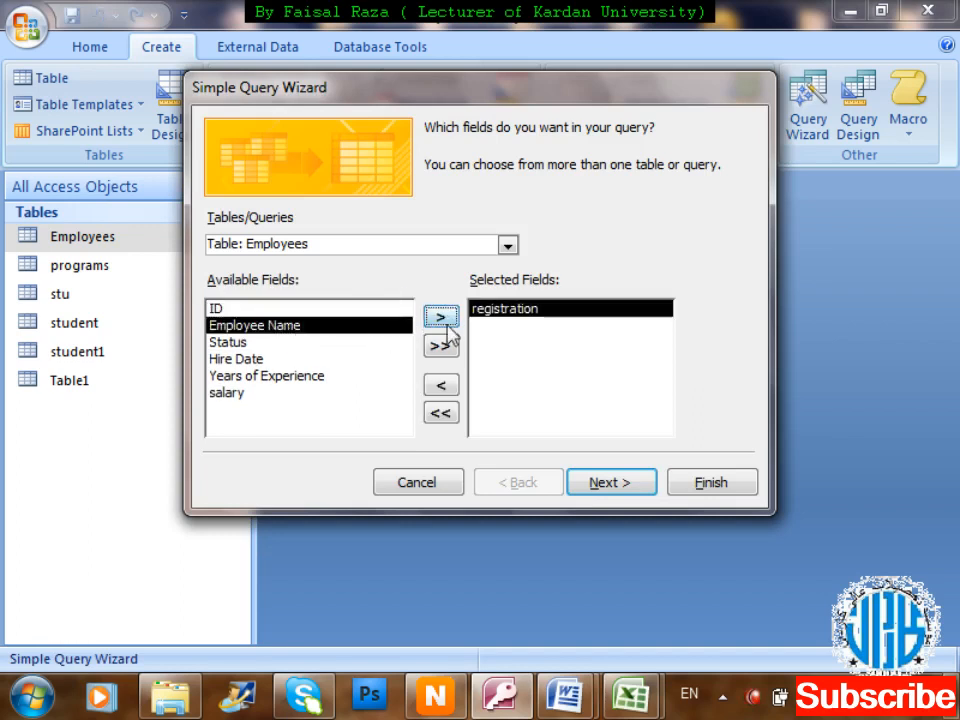
{"action": "left_click", "coordinate": [444, 318]}
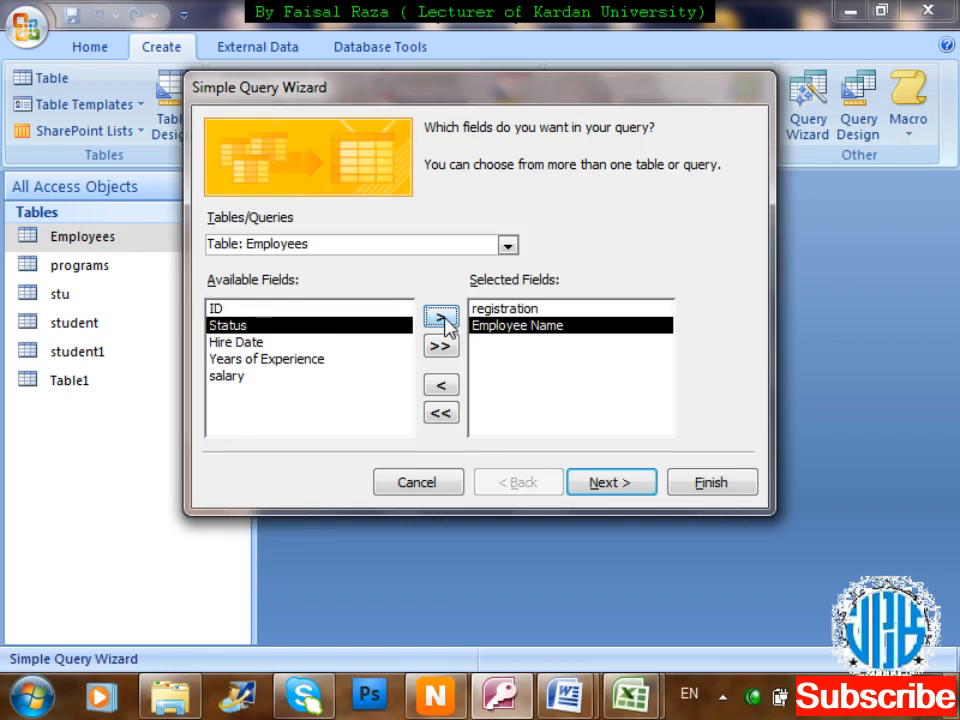
{"action": "left_click", "coordinate": [250, 377]}
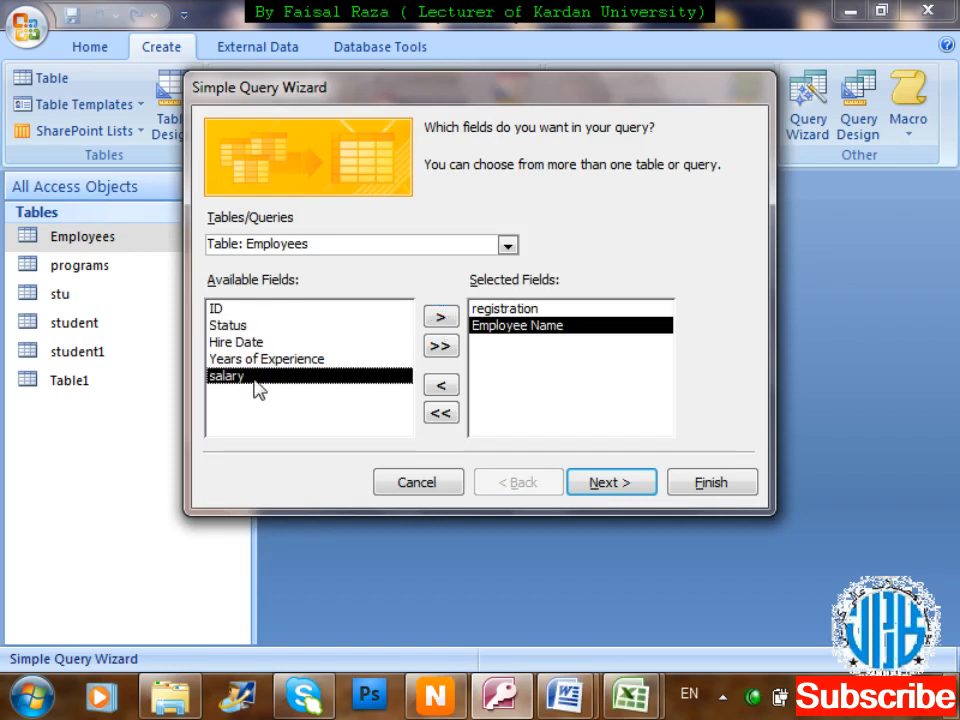
{"action": "left_click", "coordinate": [447, 318]}
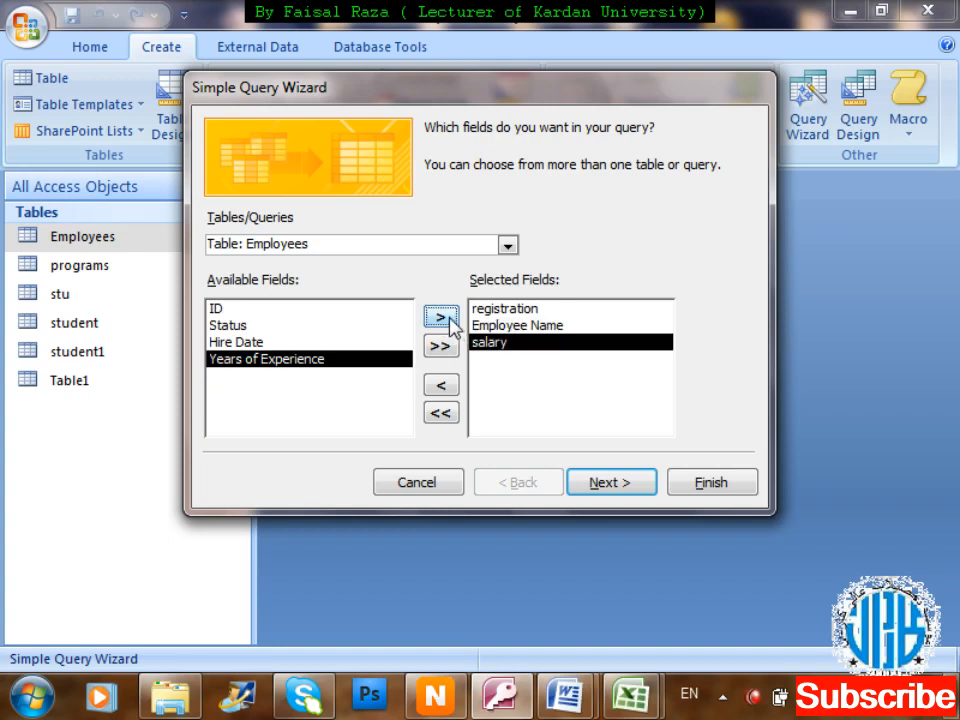
Keep a Detail query, title it 'Employees salary Query', and finish to show results.
{"action": "left_click", "coordinate": [632, 488]}
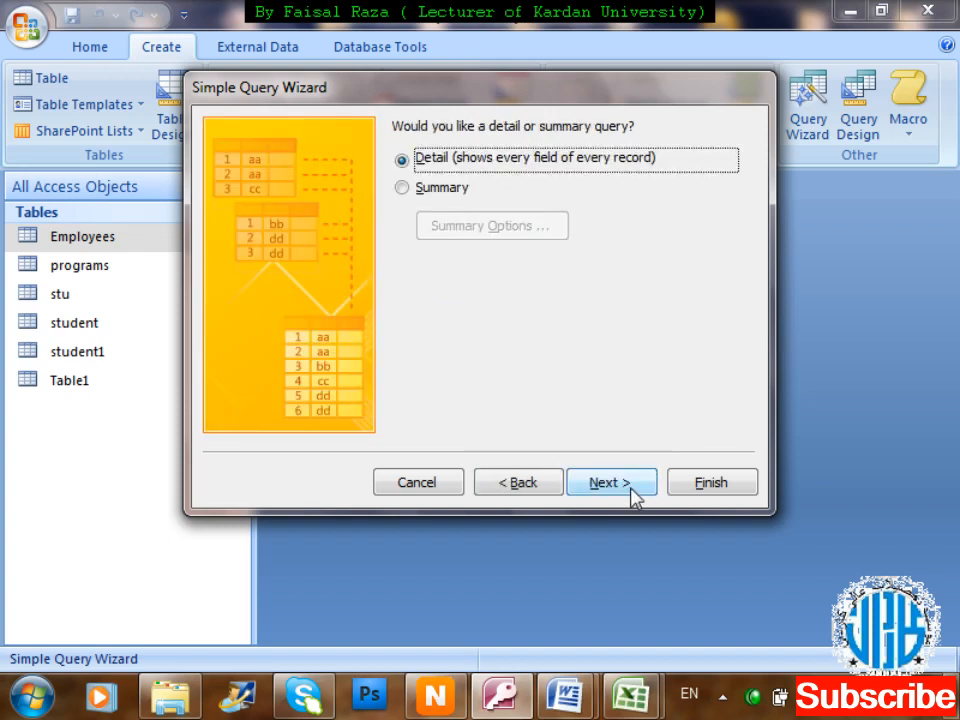
{"action": "left_click", "coordinate": [627, 484]}
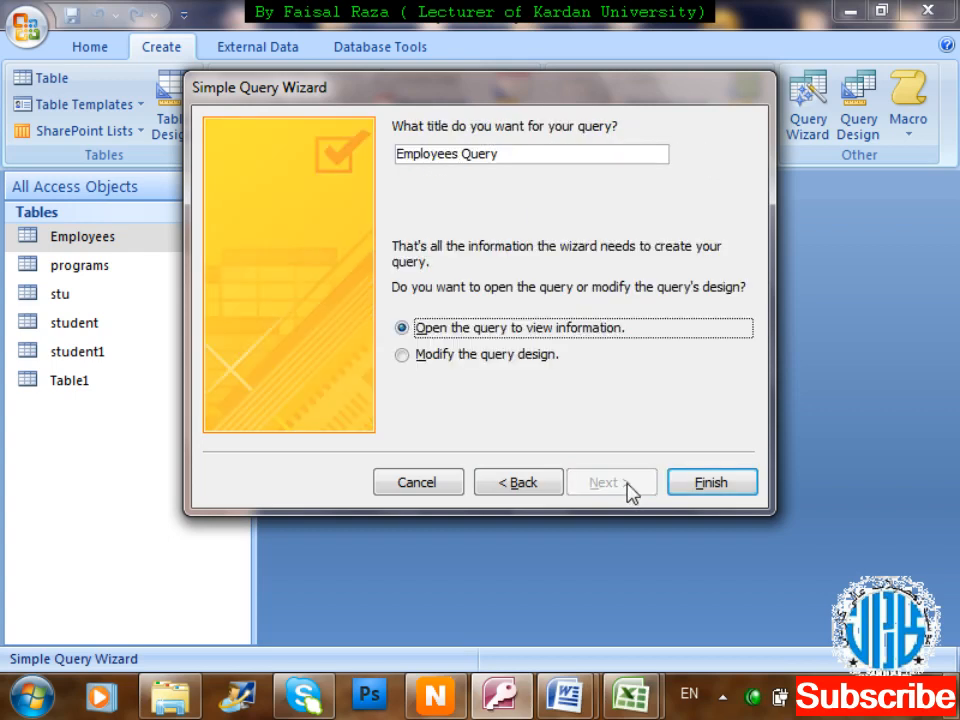
{"action": "left_click", "coordinate": [513, 152]}
{"action": "key", "text": "Left"}
{"action": "key", "text": "Left"}
{"action": "key", "text": "Left"}
{"action": "key", "text": "Left"}
{"action": "key", "text": "Left"}
{"action": "type", "text": "salary"}
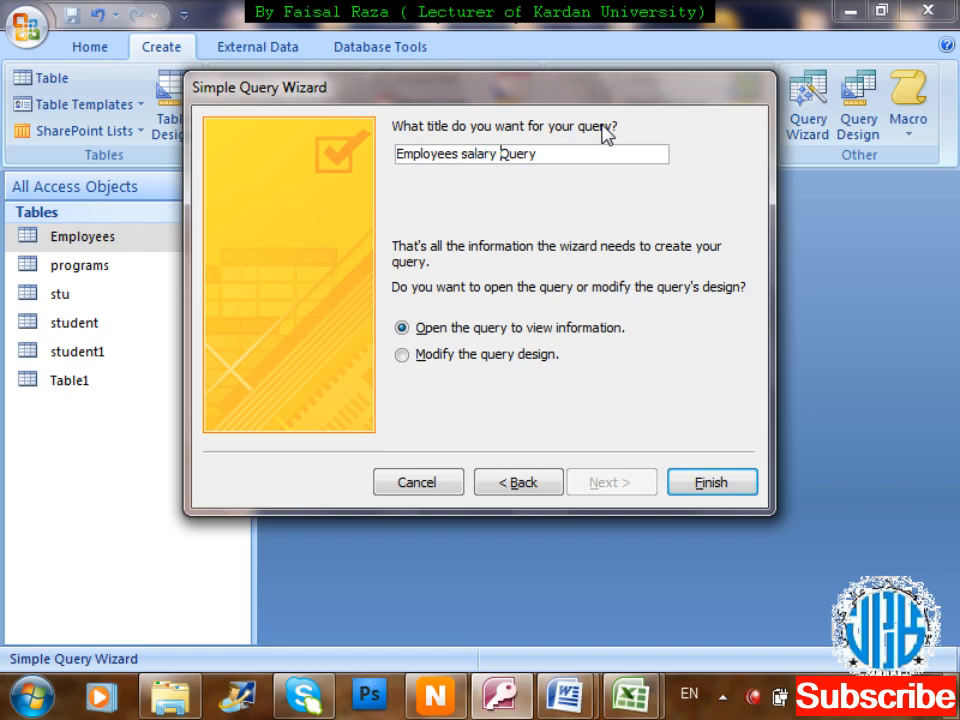
{"action": "left_click", "coordinate": [730, 490]}
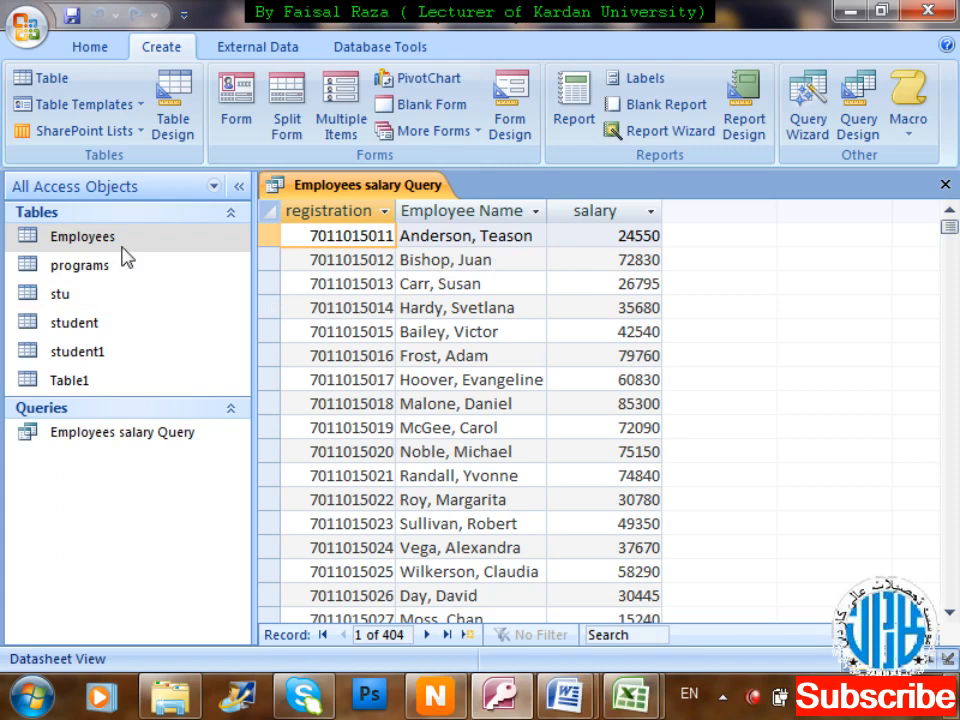
{"action": "left_click", "coordinate": [186, 438]}
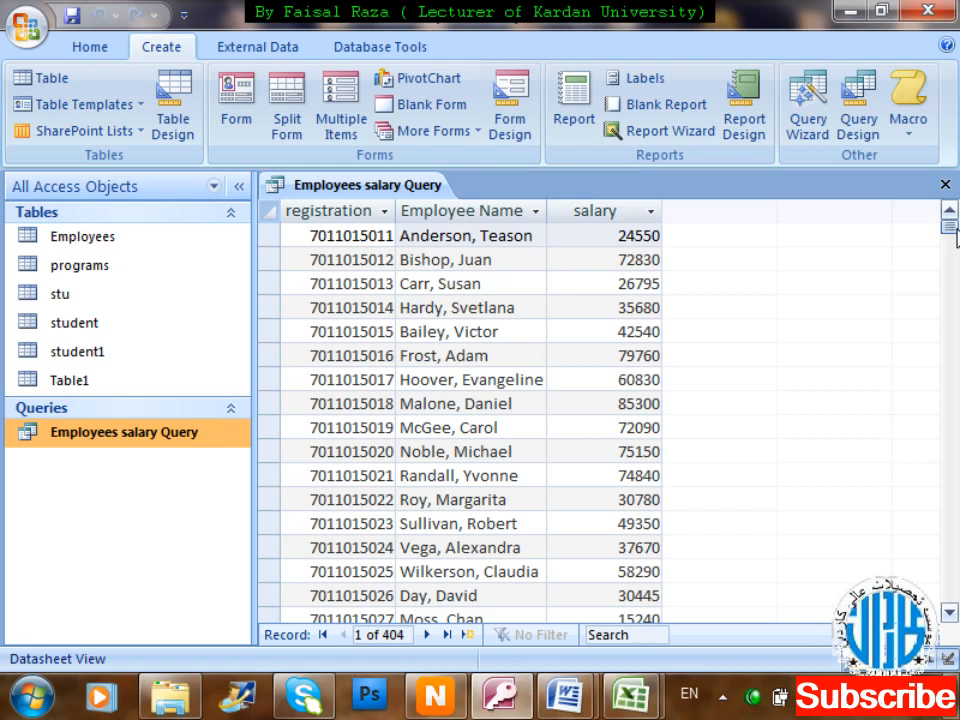
{"action": "left_click", "coordinate": [946, 185]}
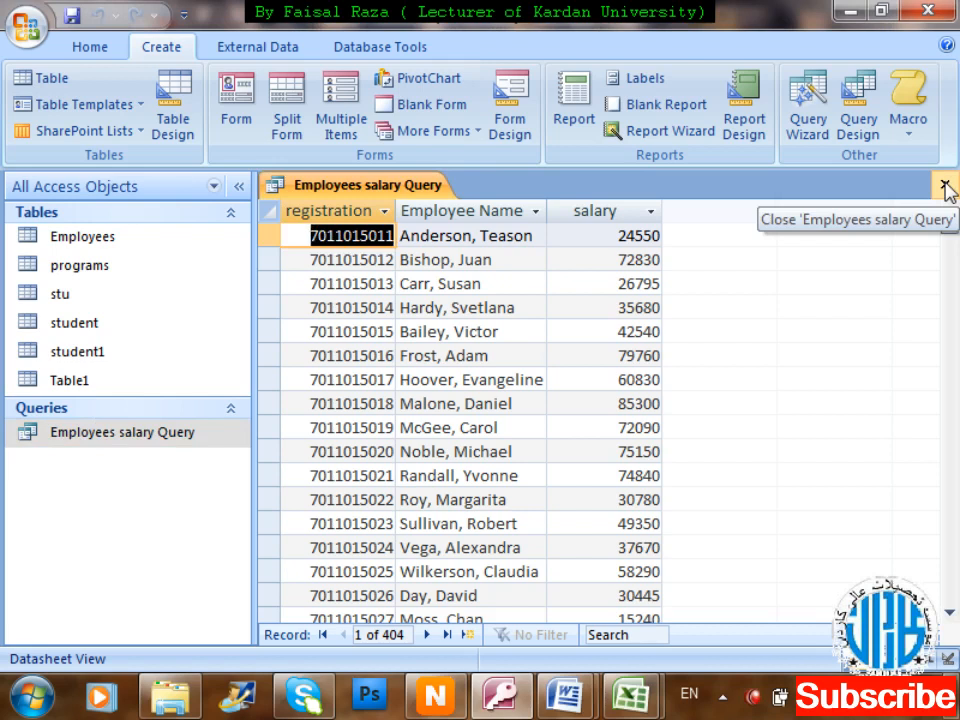
Close the query and begin a new table design with Dep_id as AutoNumber.
{"action": "left_click", "coordinate": [946, 185]}
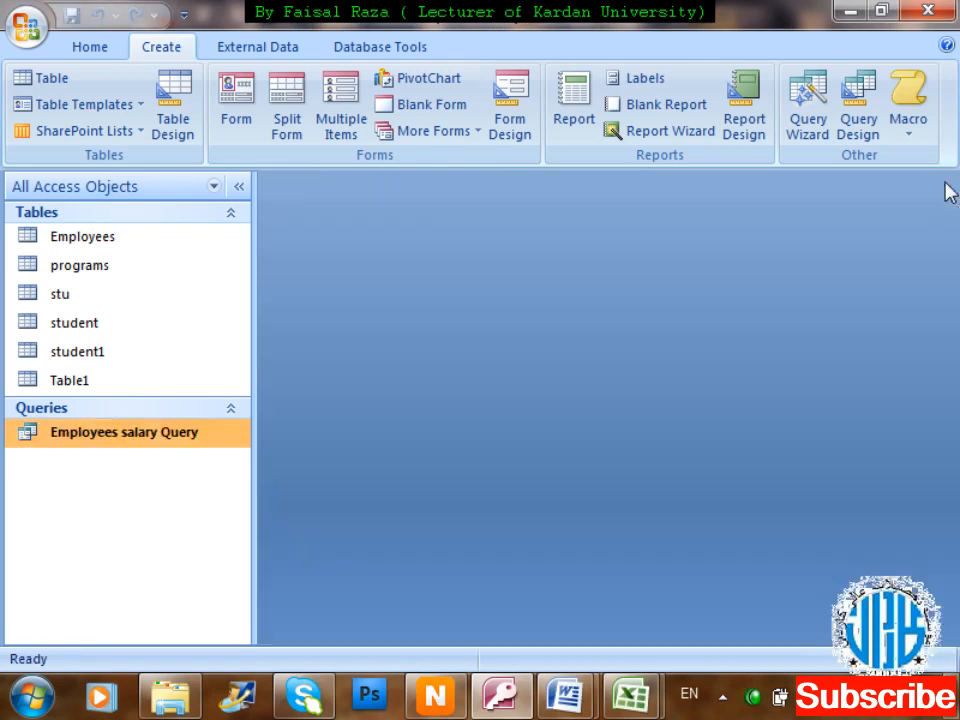
{"action": "right_click", "coordinate": [118, 545]}
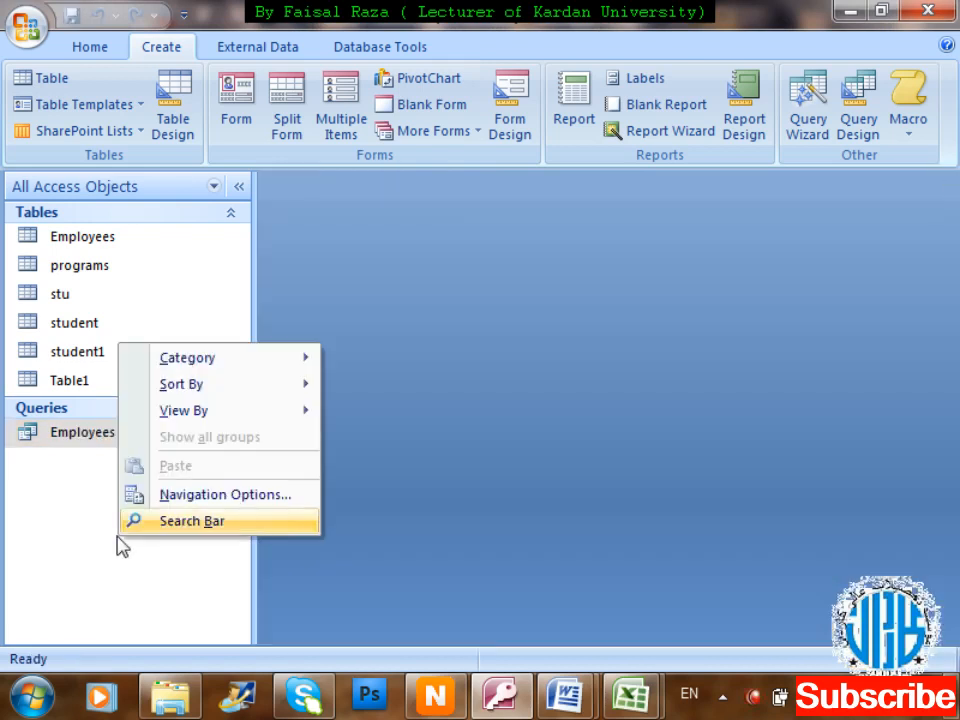
{"action": "left_click", "coordinate": [118, 537]}
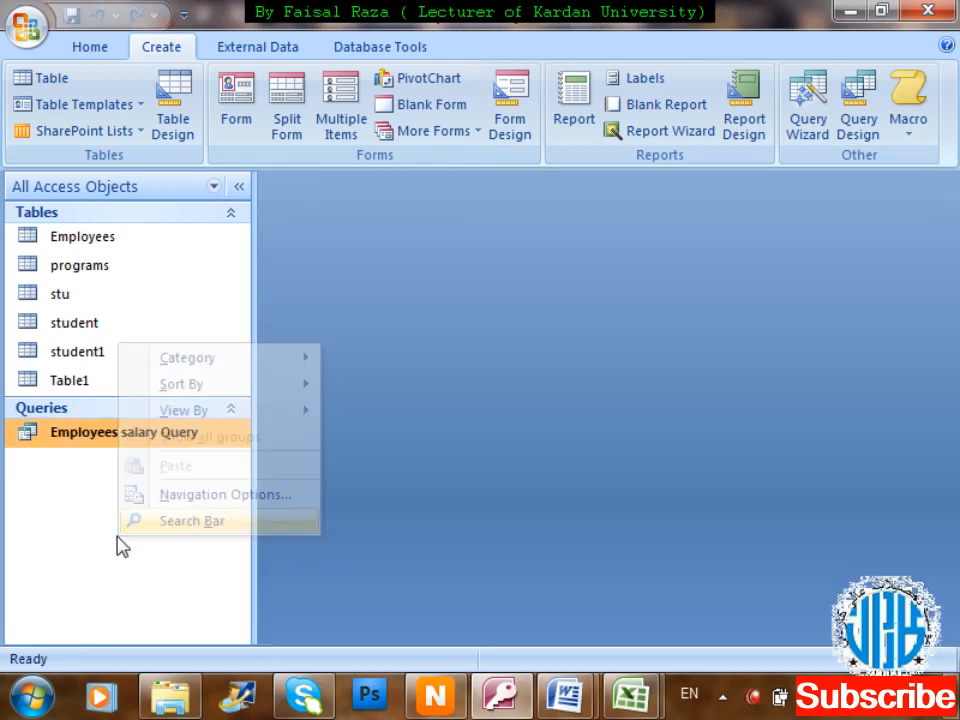
{"action": "left_click", "coordinate": [176, 124]}
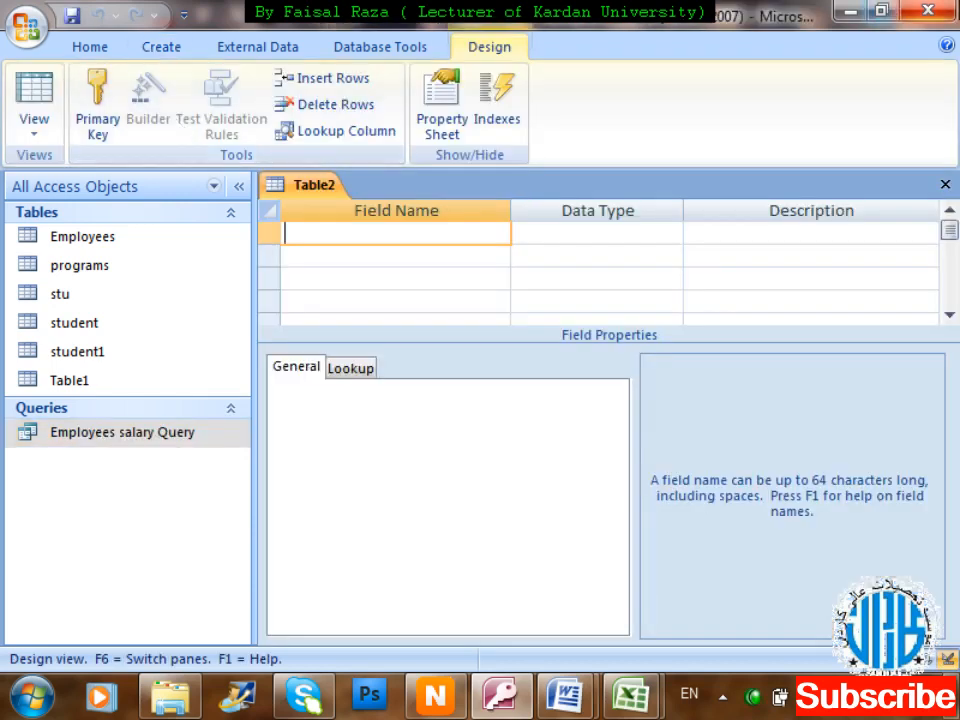
{"action": "type", "text": "Dep_id"}
{"action": "key", "text": "Tab"}
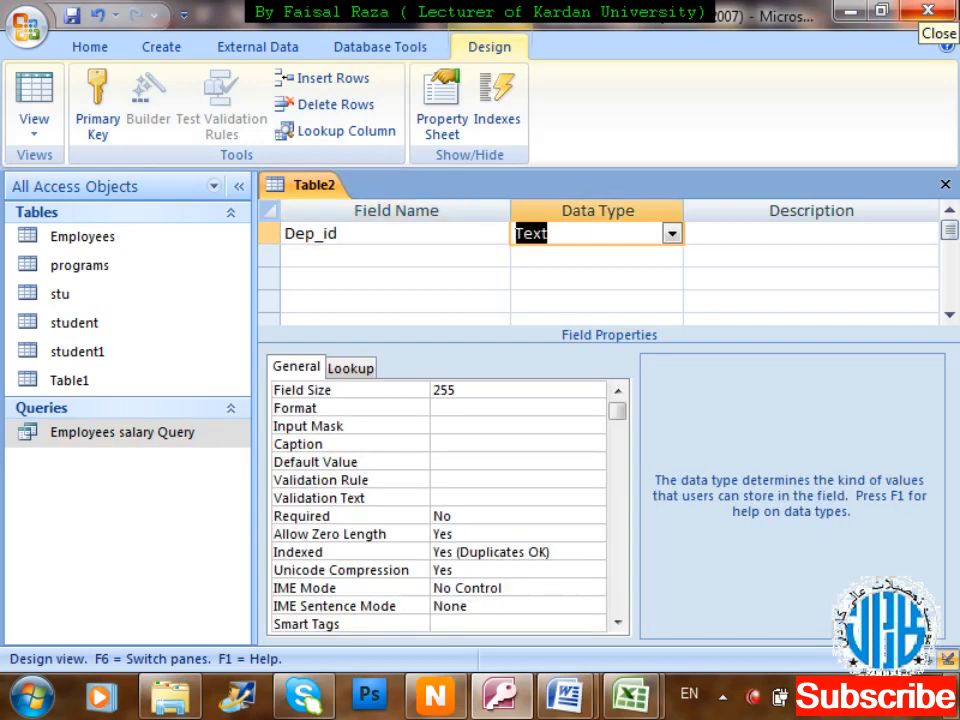
{"action": "type", "text": "aut"}
{"action": "key", "text": "Tab"}
{"action": "key", "text": "Tab"}
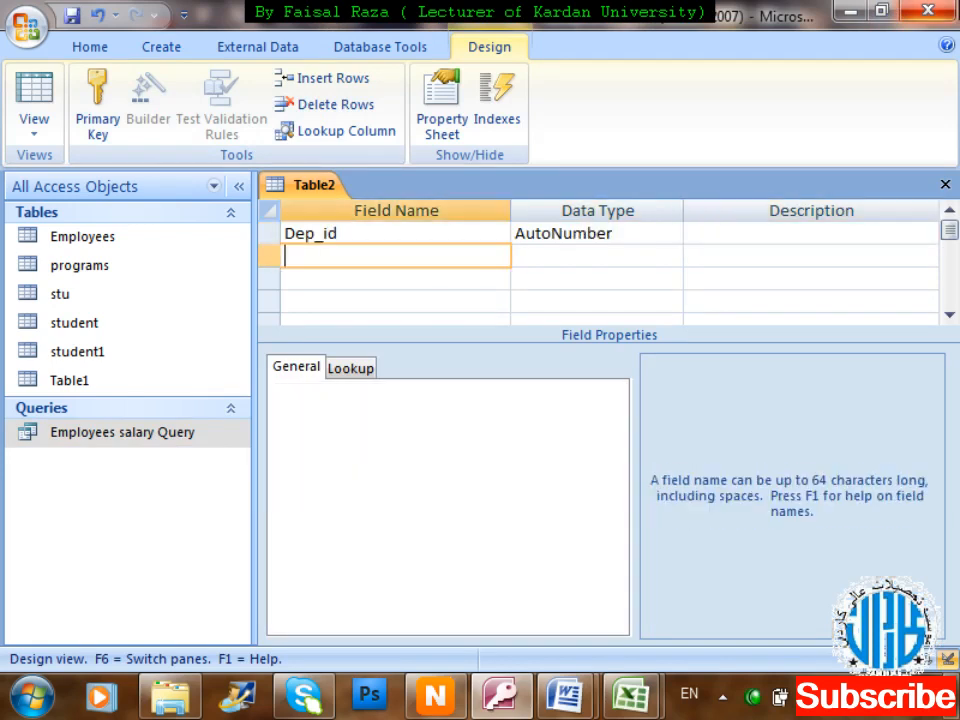
Add Dep_Name and Head of Department Text fields and start saving the design.
{"action": "type", "text": "Dep_Name"}
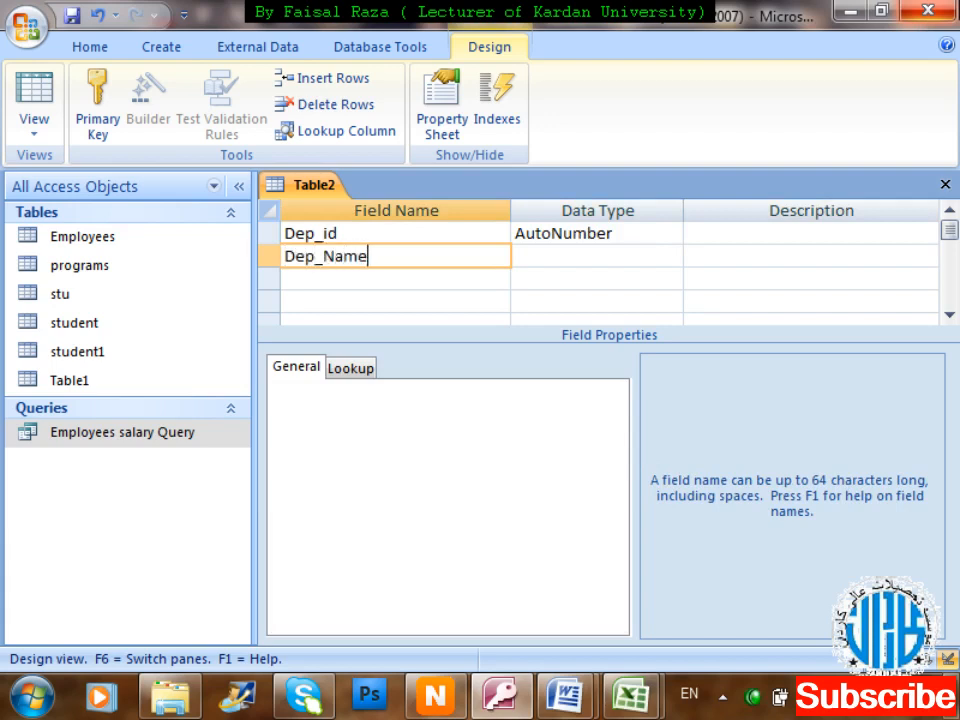
{"action": "key", "text": "Tab"}
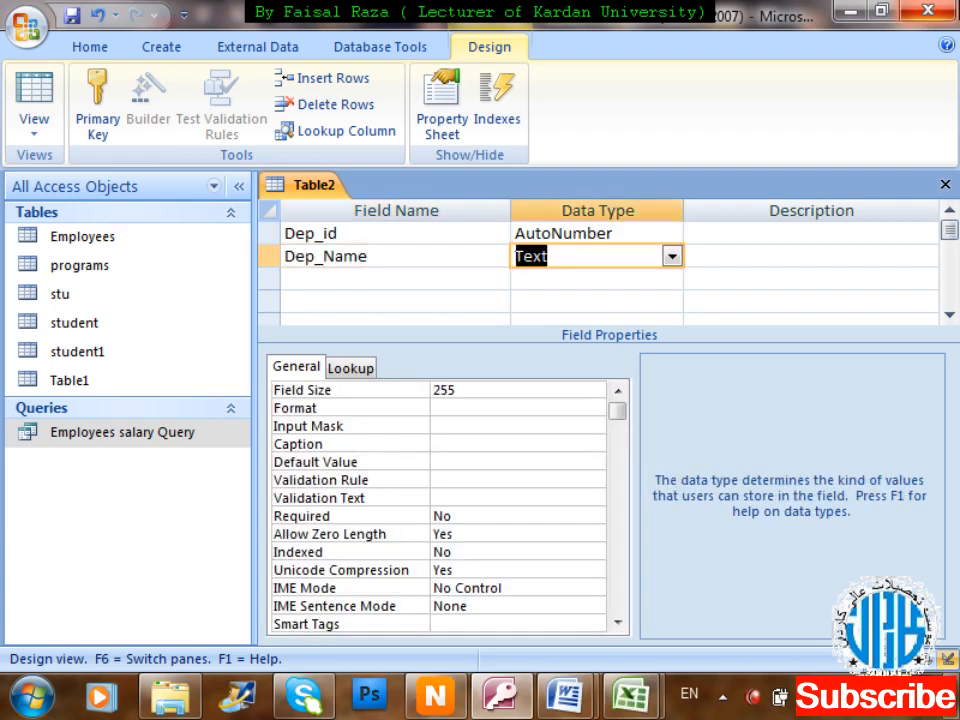
{"action": "key", "text": "Tab"}
{"action": "key", "text": "Tab"}
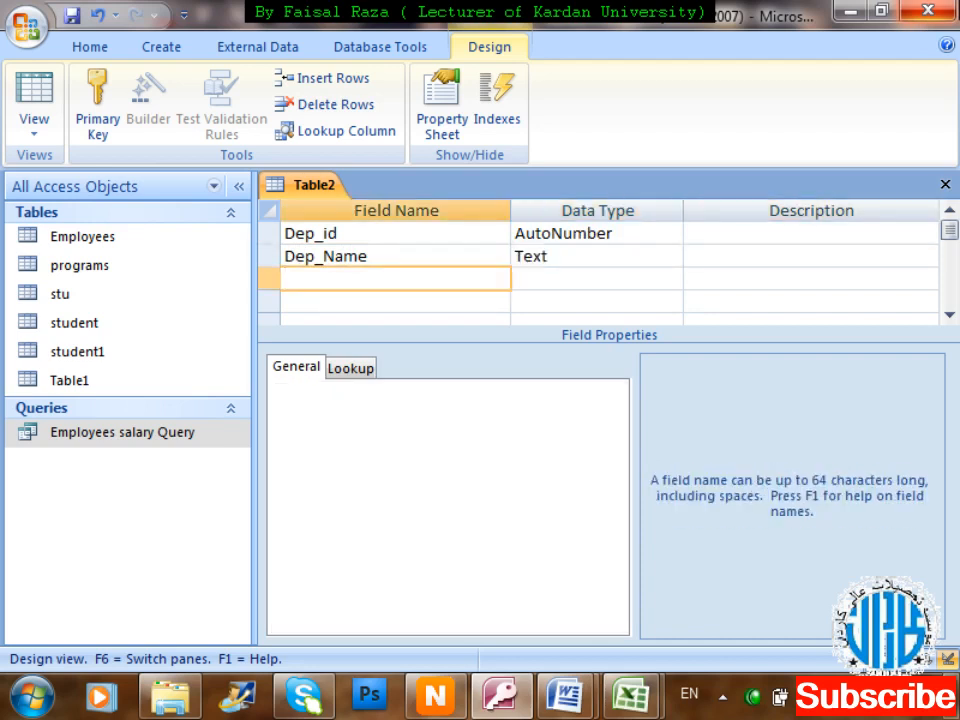
{"action": "type", "text": "Head of Department"}
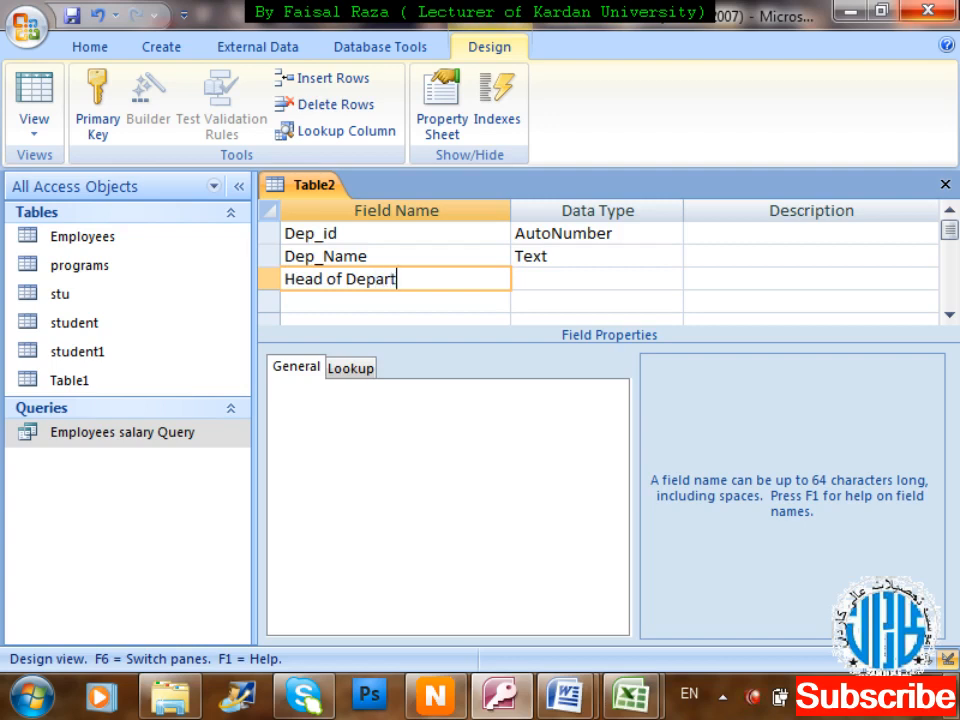
{"action": "key", "text": "Tab"}
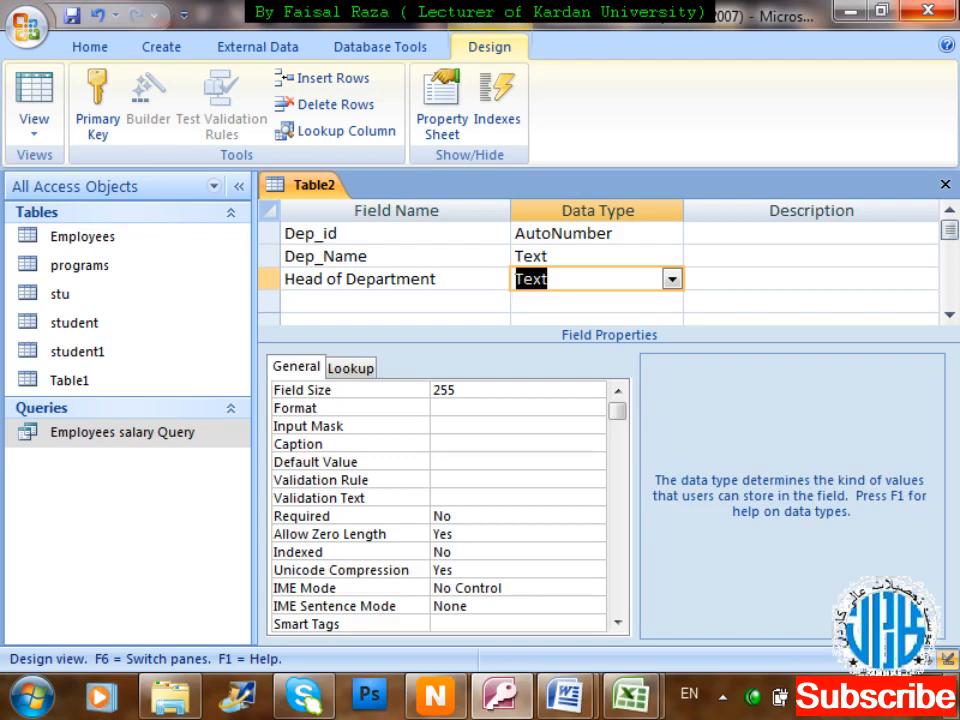
{"action": "key", "text": "ctrl+w"}
{"action": "key", "text": "Return"}
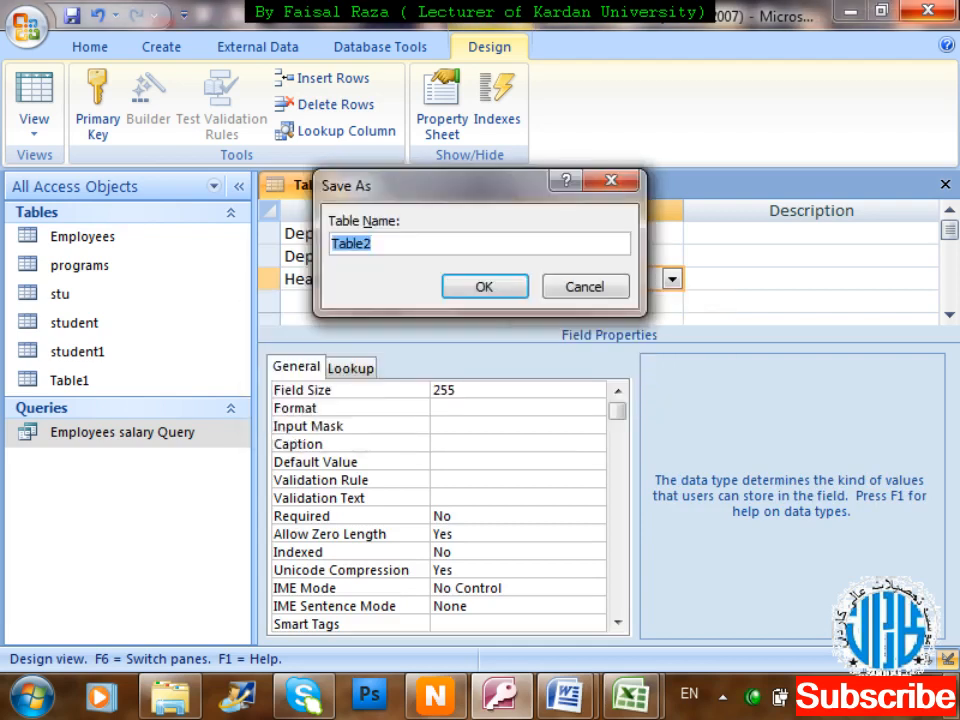
Name the table Department and accept creating a primary key.
{"action": "type", "text": "D"}
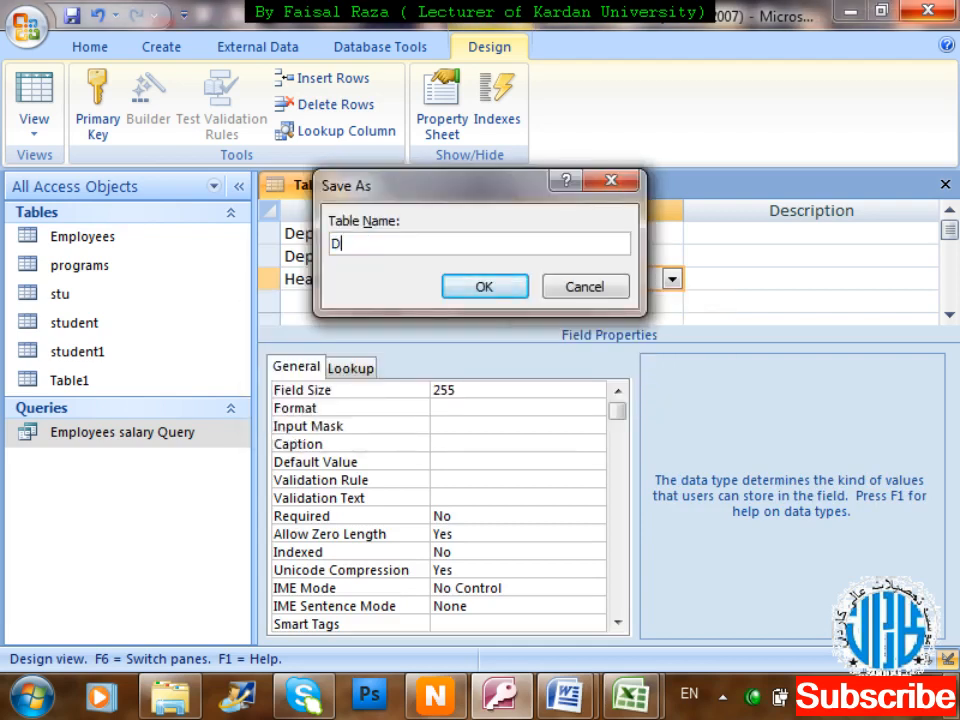
{"action": "type", "text": "epartment"}
{"action": "key", "text": "Return"}
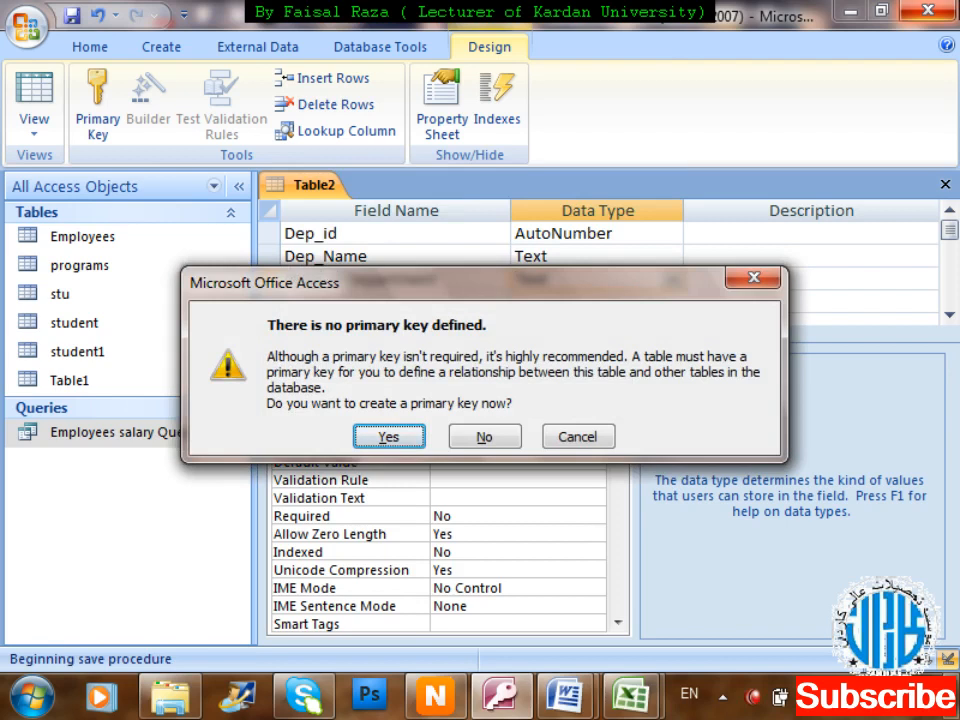
{"action": "key", "text": "Return"}
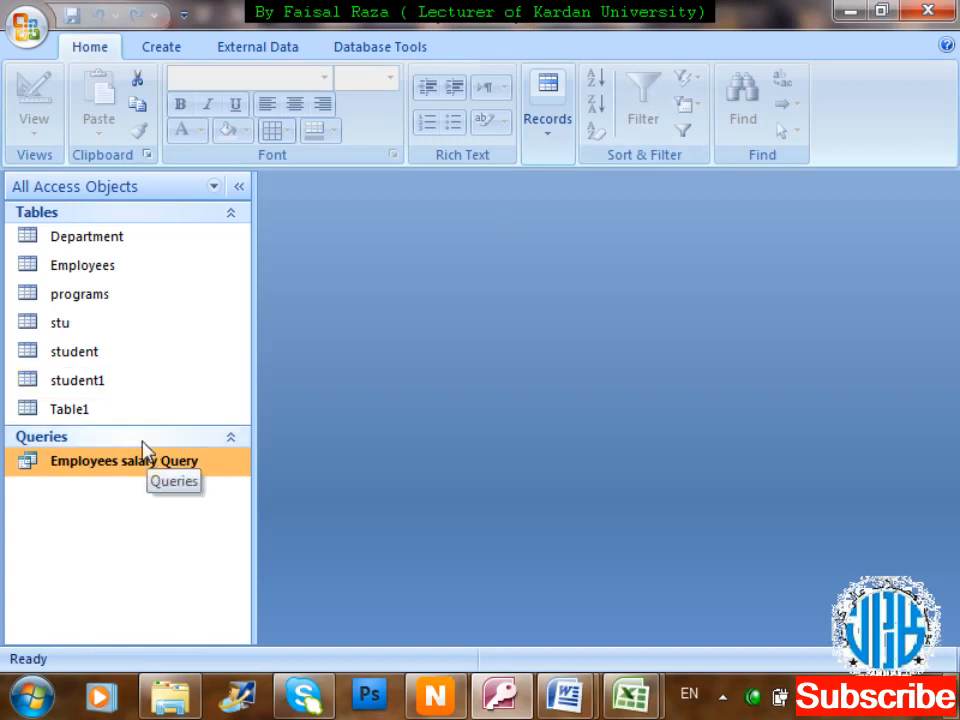
Check the Department table's design, then open its datasheet for data entry.
{"action": "left_click", "coordinate": [136, 254]}
{"action": "right_click", "coordinate": [132, 246]}
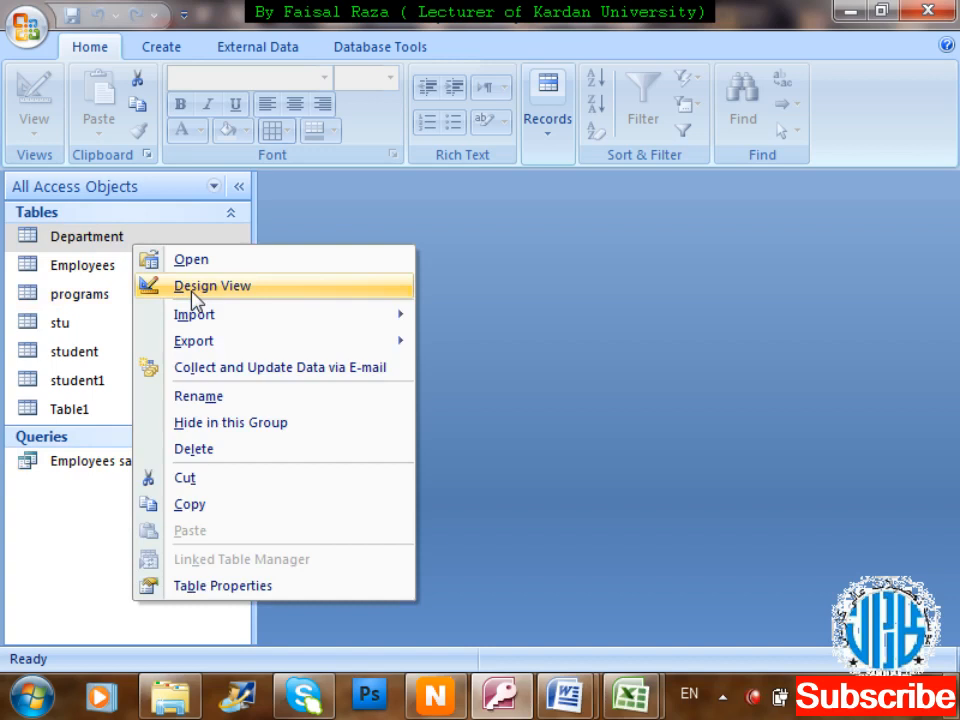
{"action": "left_click", "coordinate": [192, 285]}
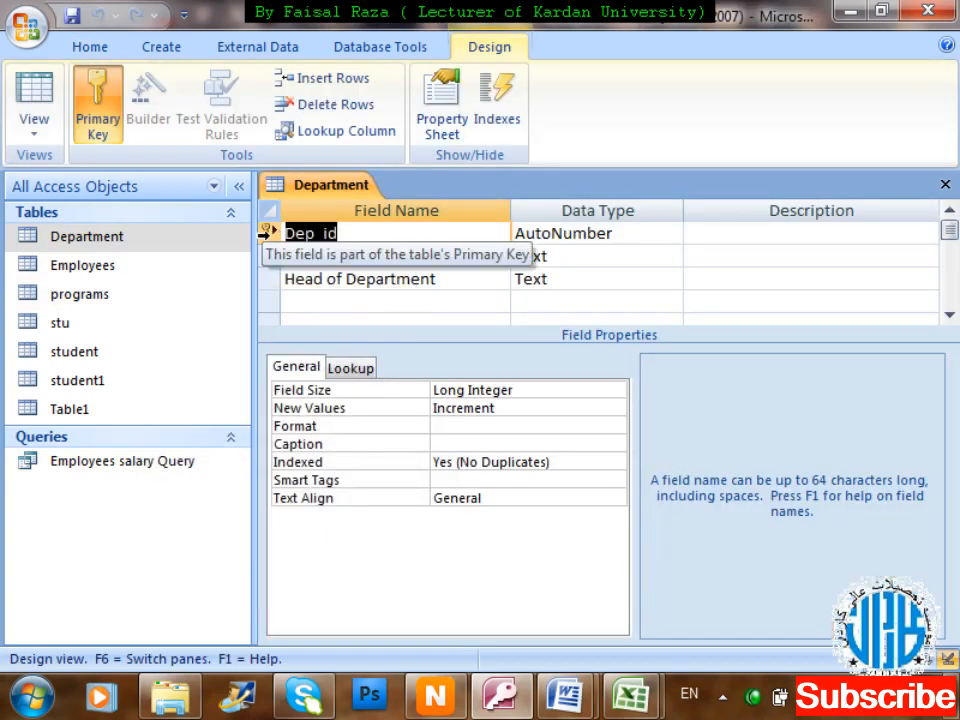
{"action": "key", "text": "ctrl+w"}
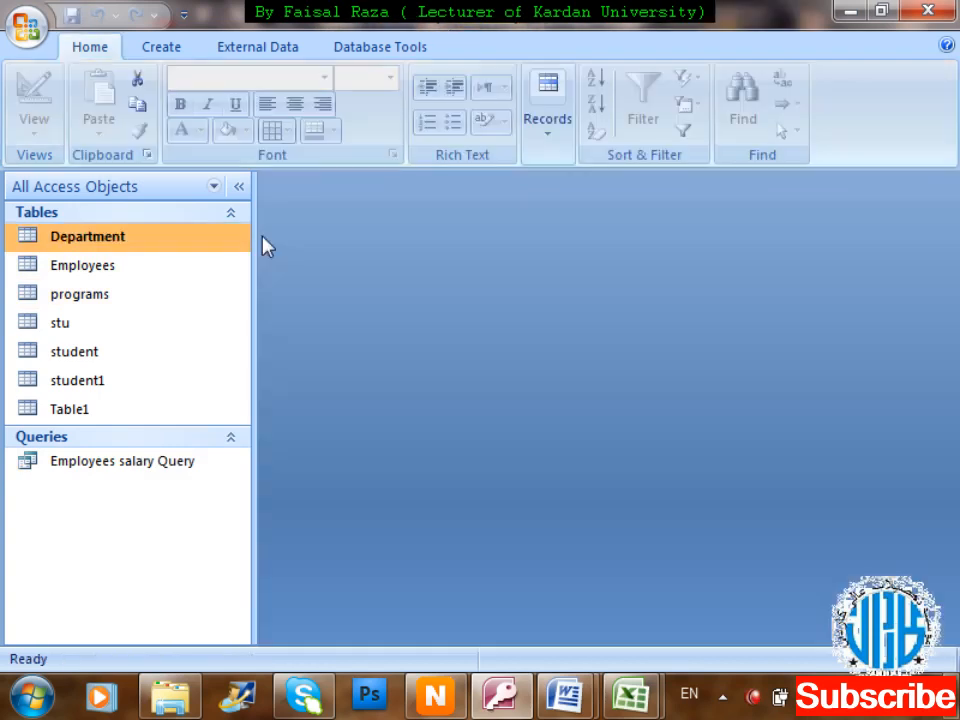
{"action": "double_click", "coordinate": [150, 240]}
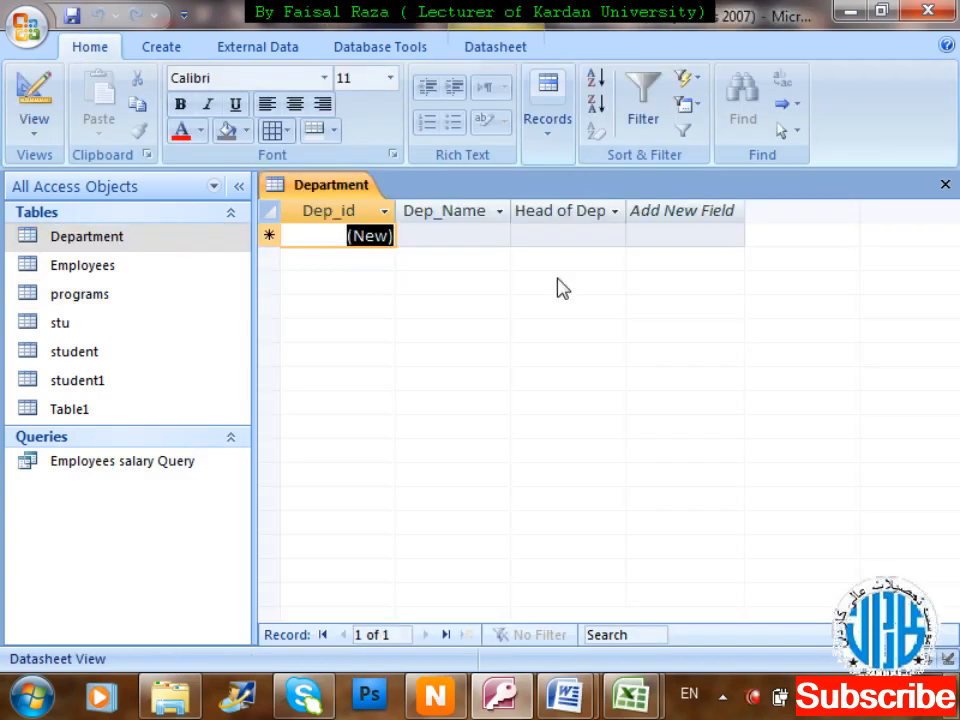
Enter the BBA department with its head's name and autofit the Head of Department column.
{"action": "key", "text": "Tab"}
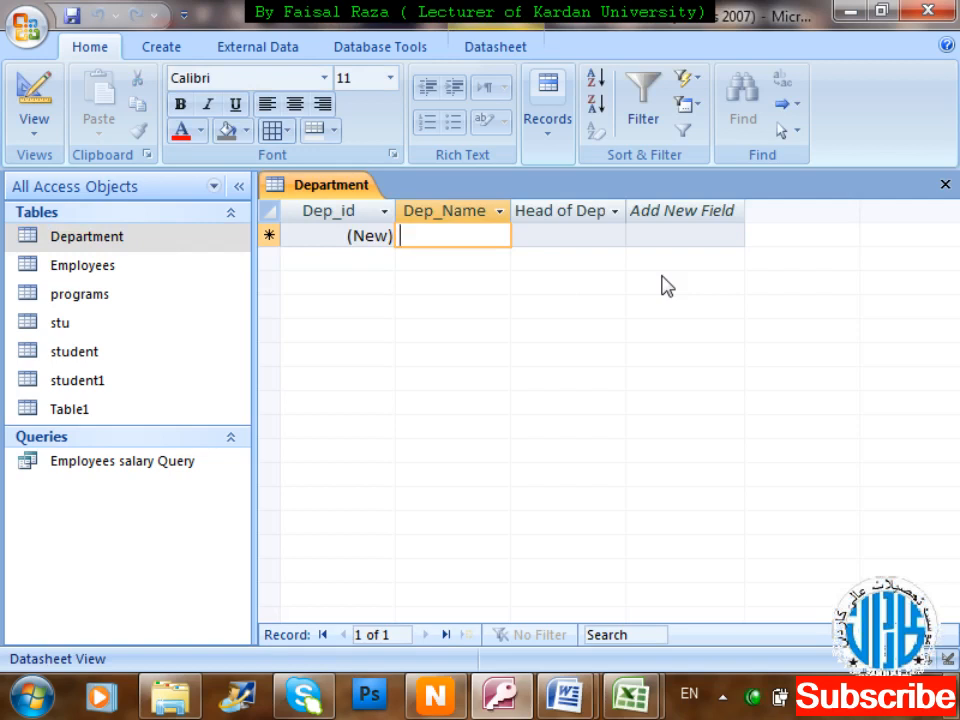
{"action": "type", "text": "BBA"}
{"action": "key", "text": "Tab"}
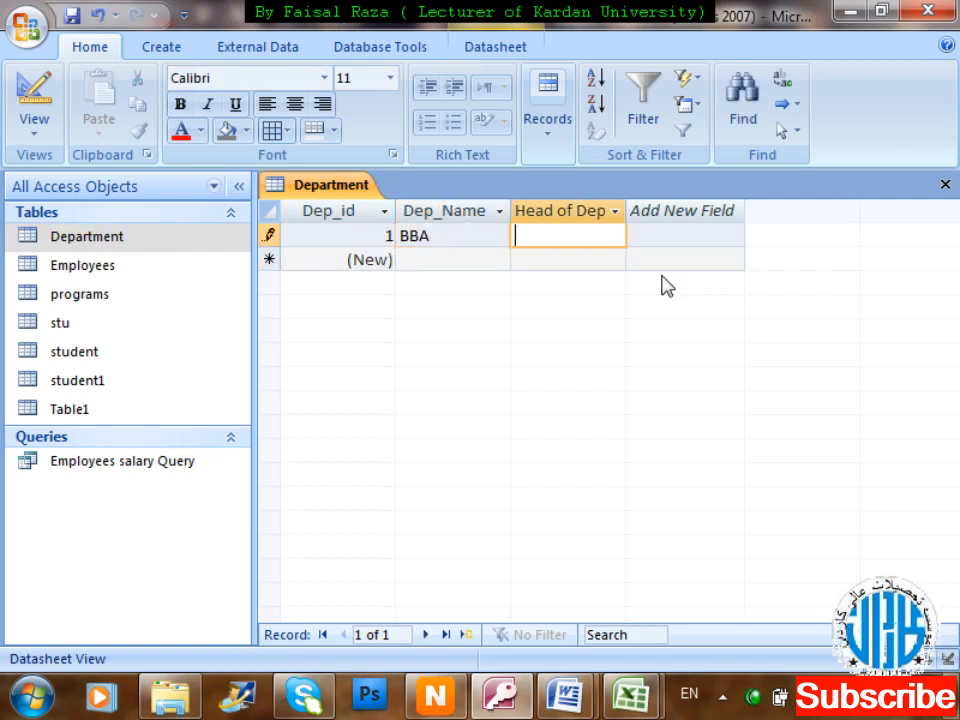
{"action": "double_click", "coordinate": [627, 210]}
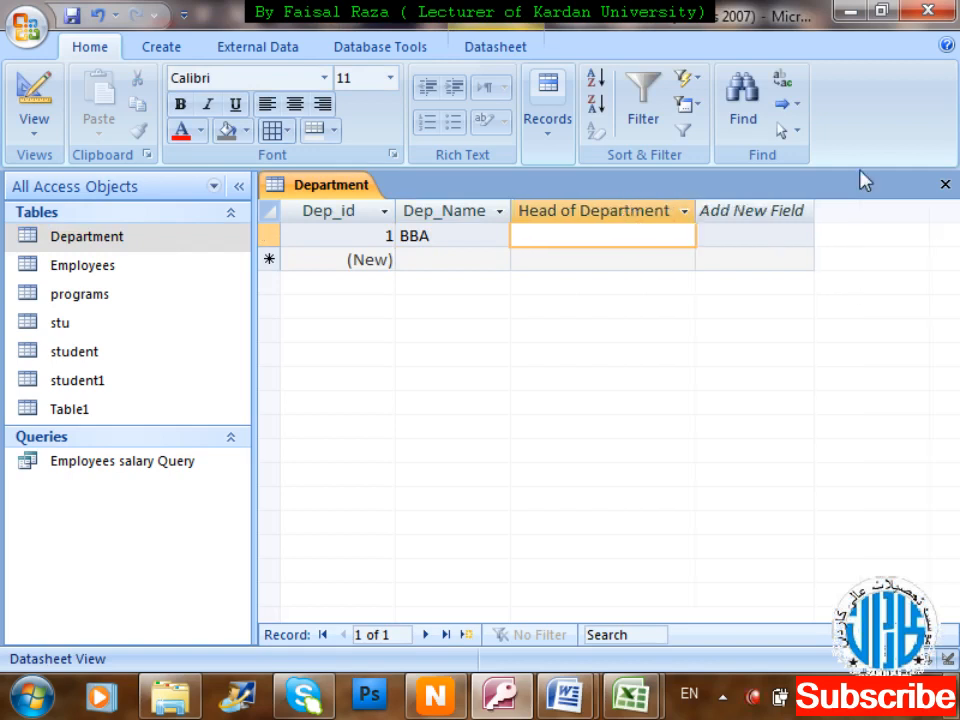
{"action": "type", "text": "Mr Naya"}
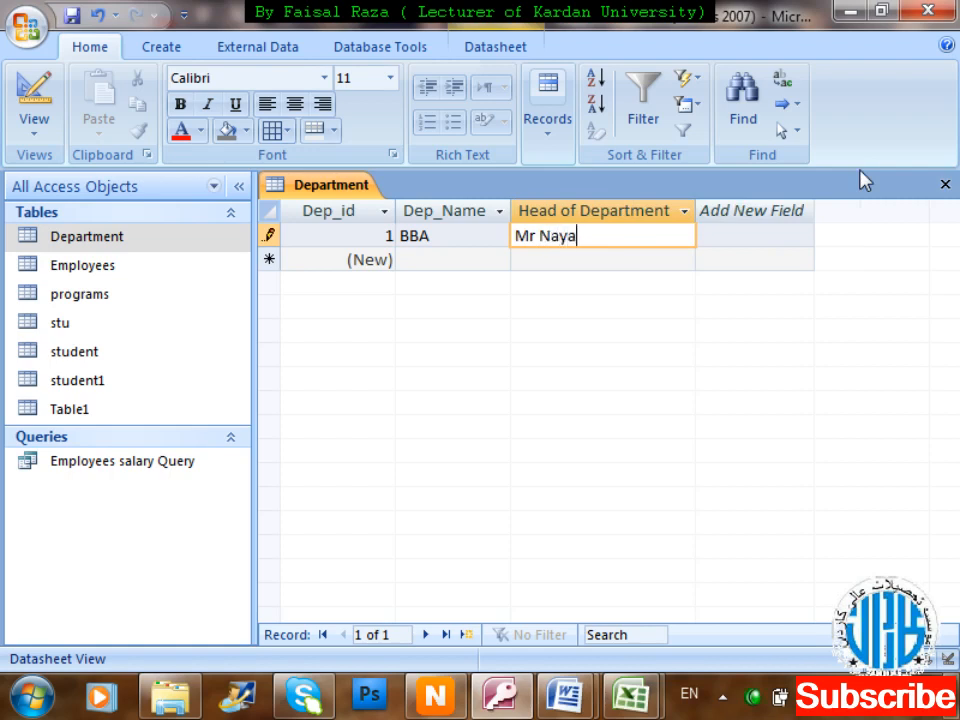
{"action": "key", "text": "BackSpace"}
{"action": "key", "text": "BackSpace"}
{"action": "type", "text": "eyazi"}
{"action": "key", "text": "Tab"}
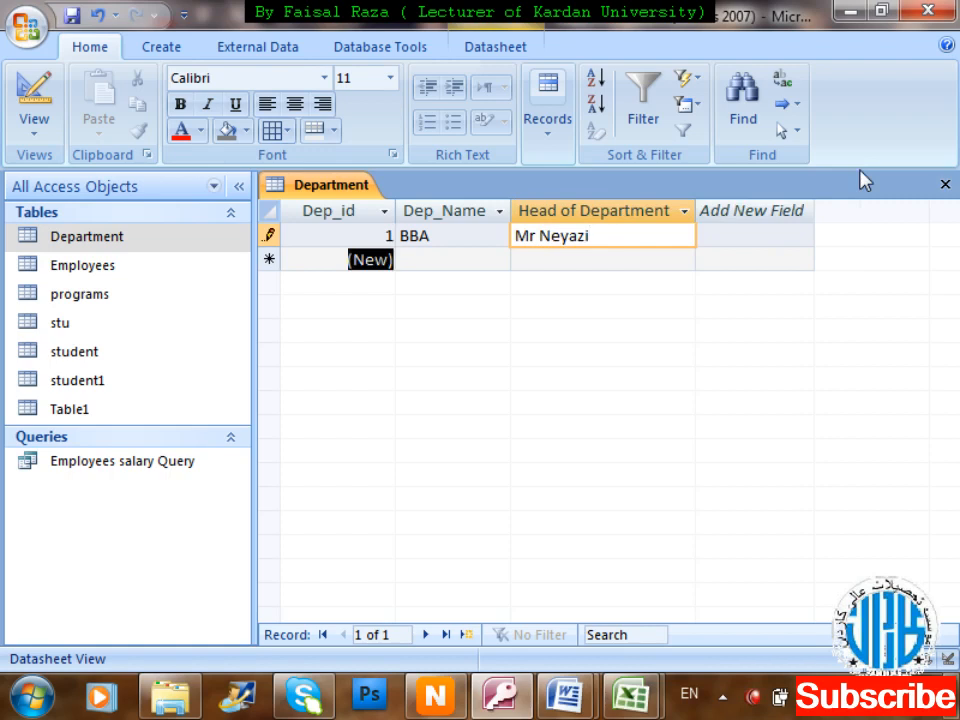
Add BCS and BCE with their heads' names, then start record 4 with DIT.
{"action": "key", "text": "Tab"}
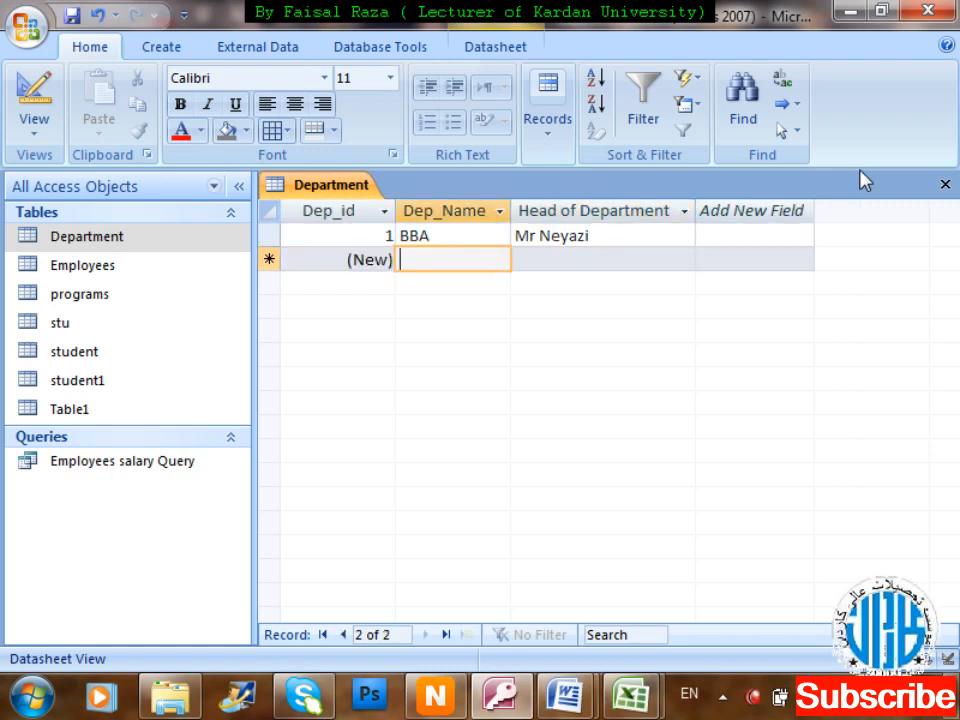
{"action": "type", "text": "BCS"}
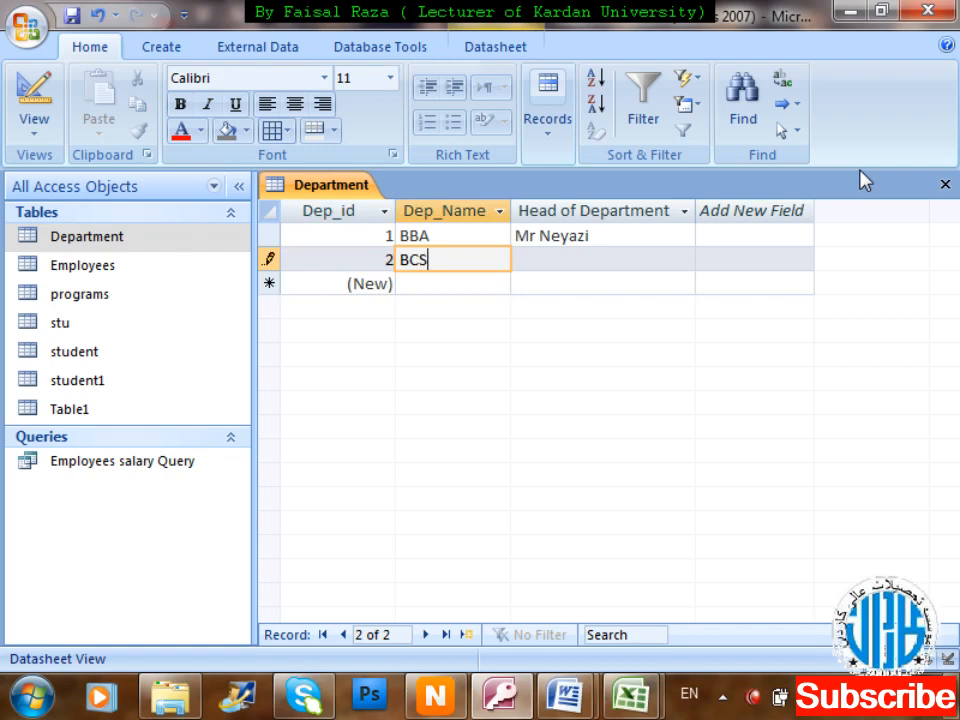
{"action": "key", "text": "Tab"}
{"action": "type", "text": "Mr Abrar"}
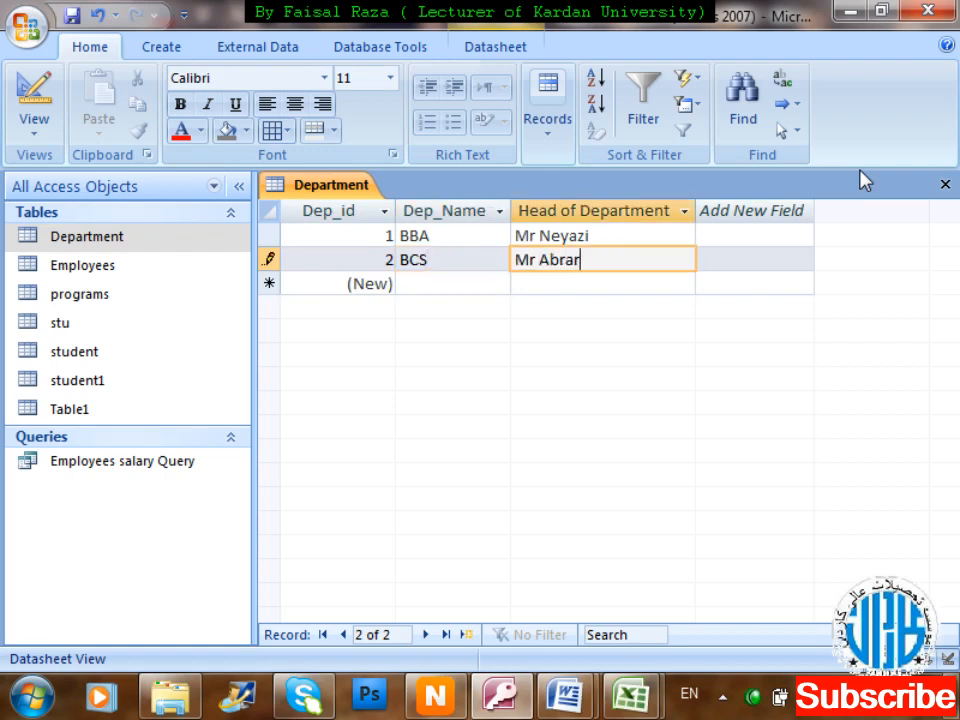
{"action": "key", "text": "Tab"}
{"action": "key", "text": "Tab"}
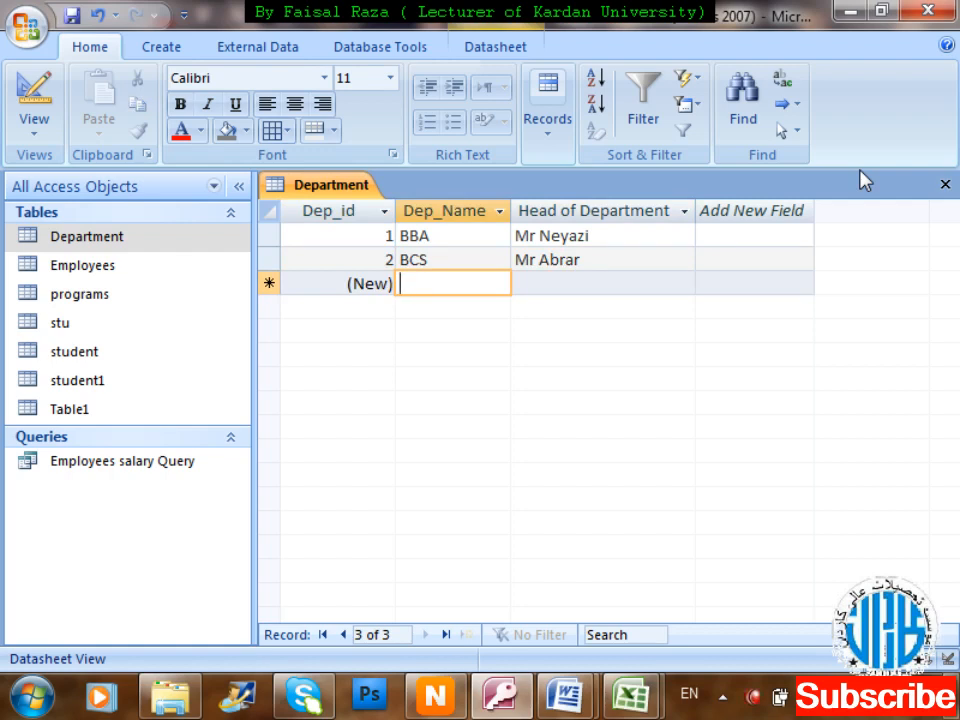
{"action": "type", "text": "BCE"}
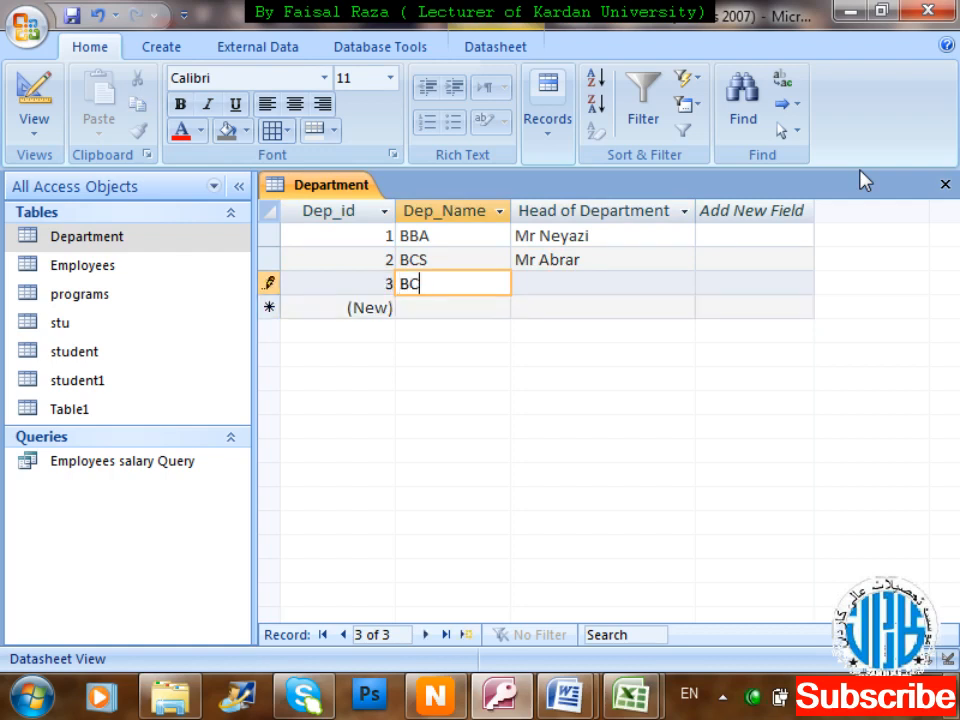
{"action": "key", "text": "Tab"}
{"action": "type", "text": "Mr W"}
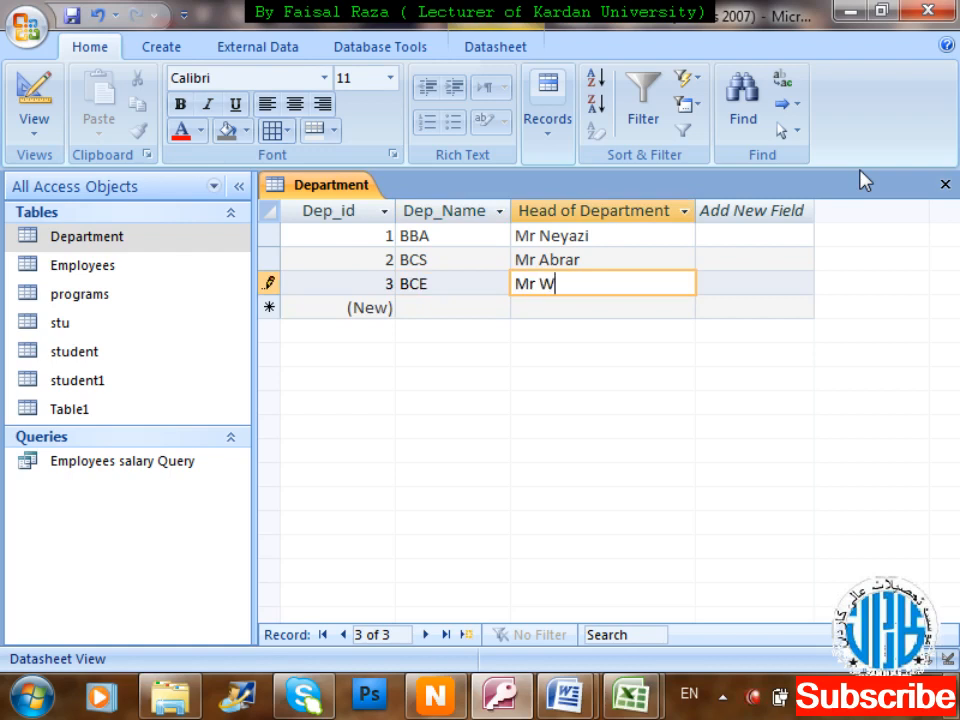
{"action": "type", "text": "ajahat"}
{"action": "key", "text": "Tab"}
{"action": "key", "text": "Tab"}
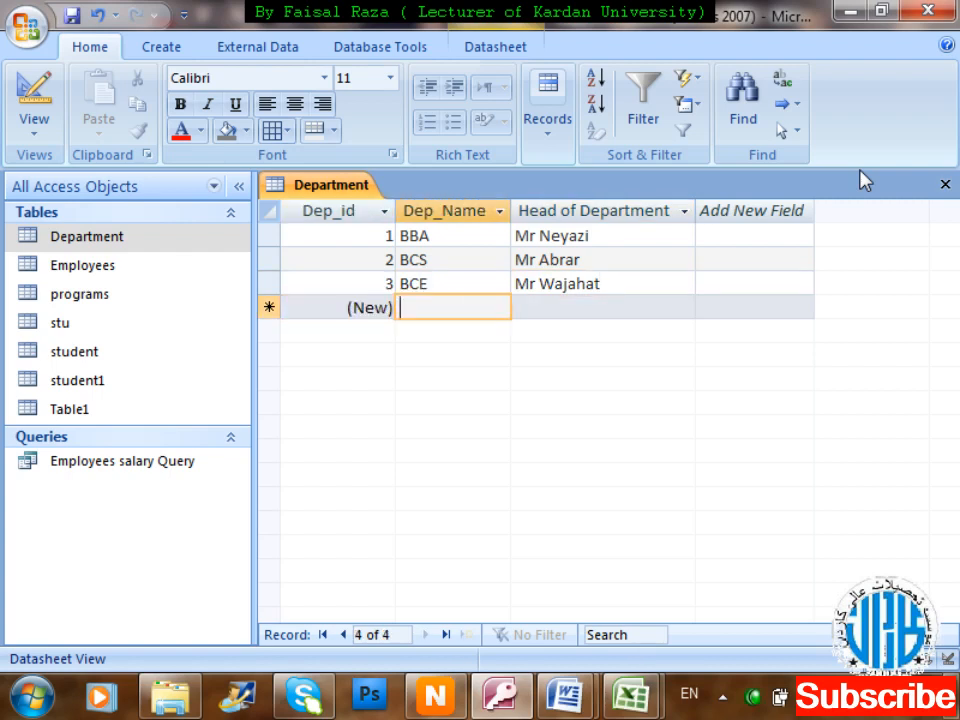
{"action": "type", "text": "DIT"}
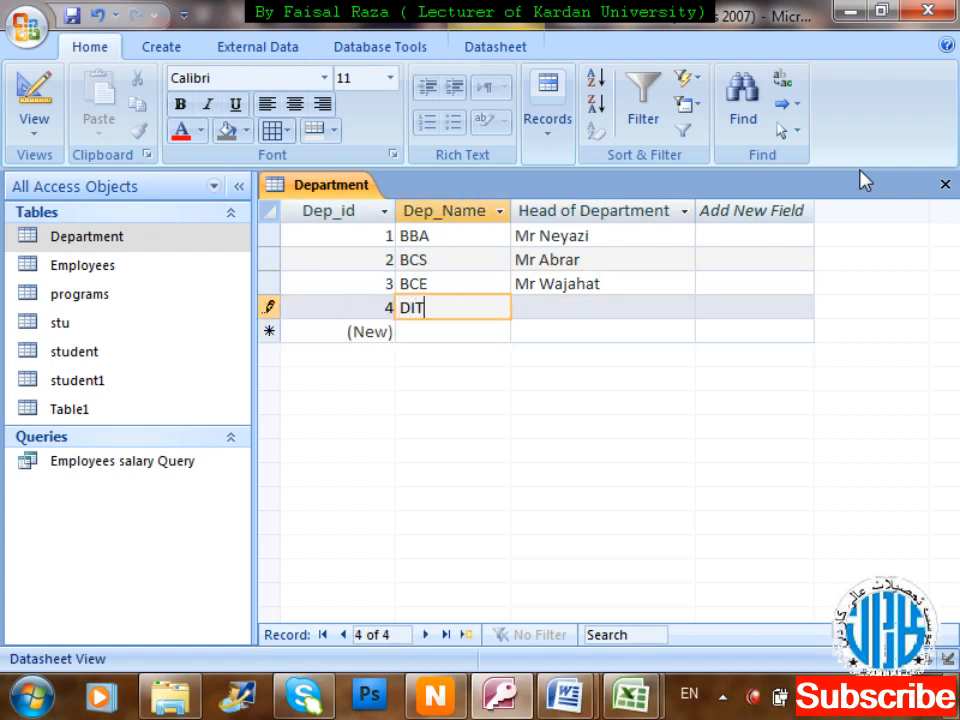
{"action": "key", "text": "Tab"}
Fill in the DIT head's name and add DEL with its head's name.
{"action": "type", "text": "Mr Faisal"}
{"action": "key", "text": "Tab"}
{"action": "key", "text": "Tab"}
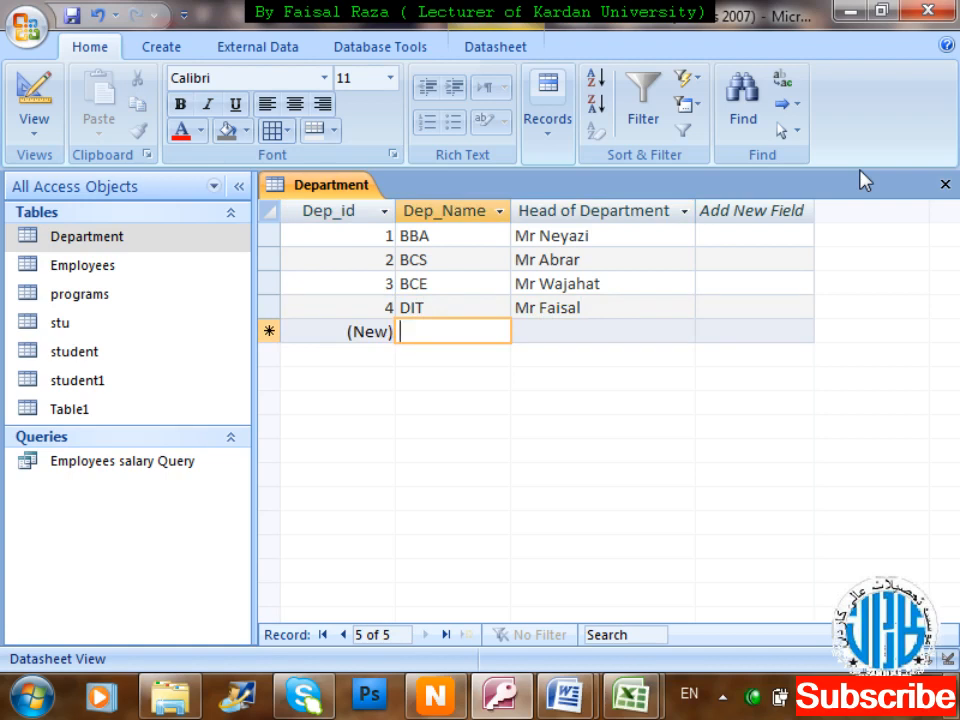
{"action": "type", "text": "DEL"}
{"action": "key", "text": "Tab"}
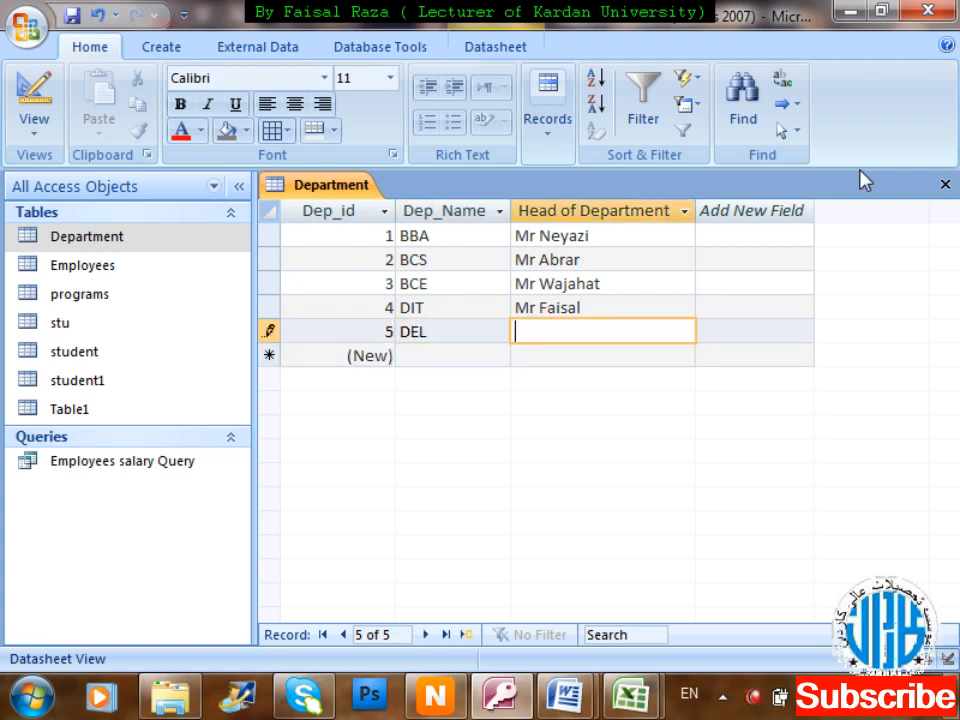
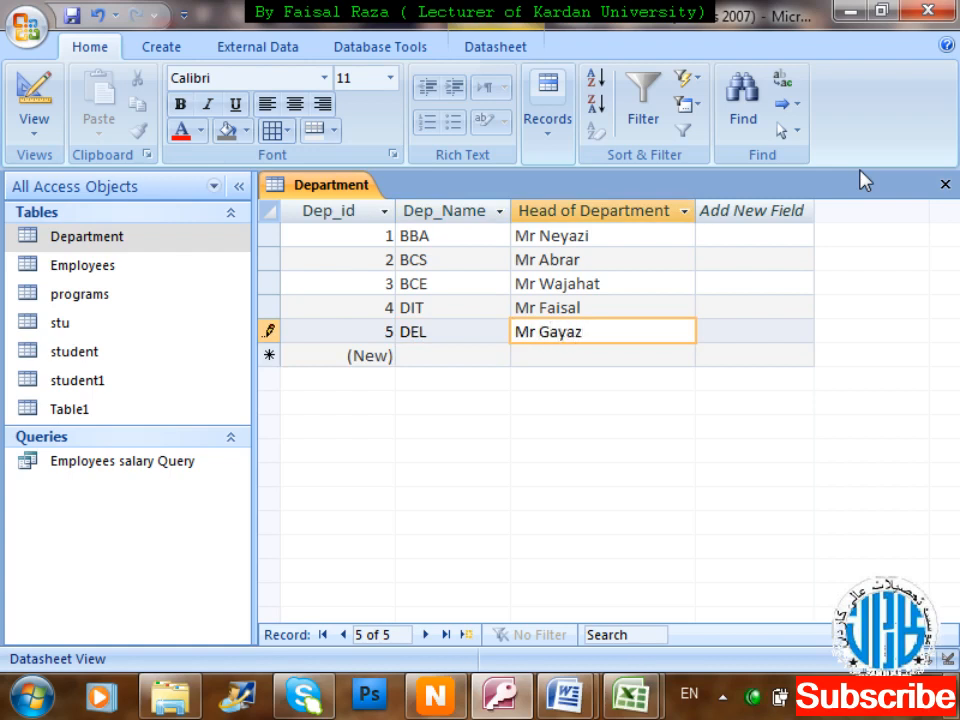
{"action": "key", "text": "Tab"}
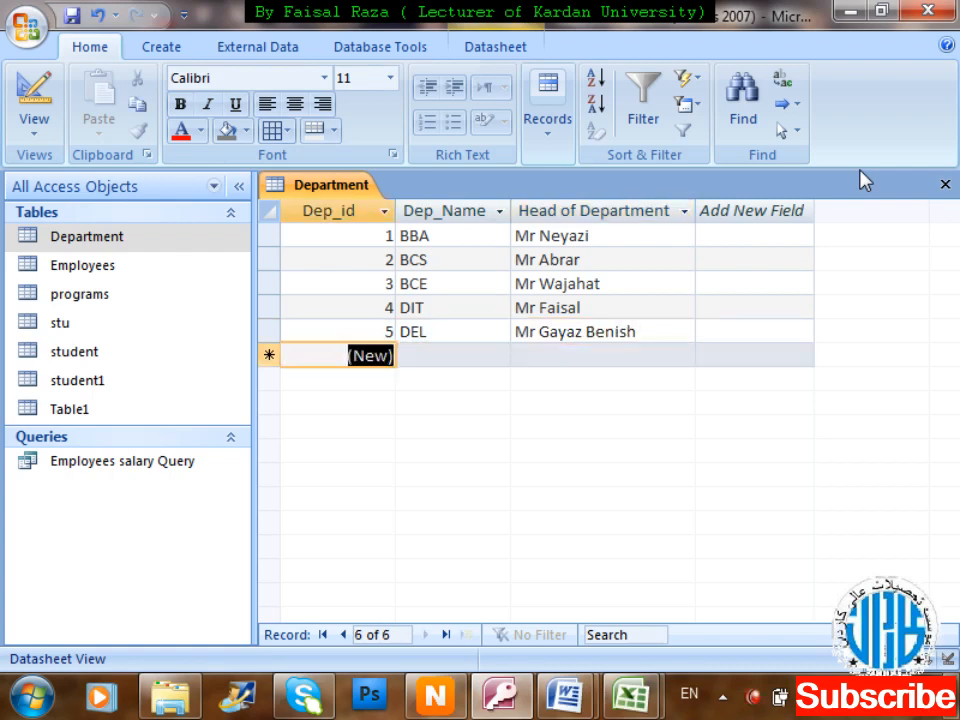
Add DBA and BSc (Eco) with their heads' names as records 6 and 7.
{"action": "key", "text": "Tab"}
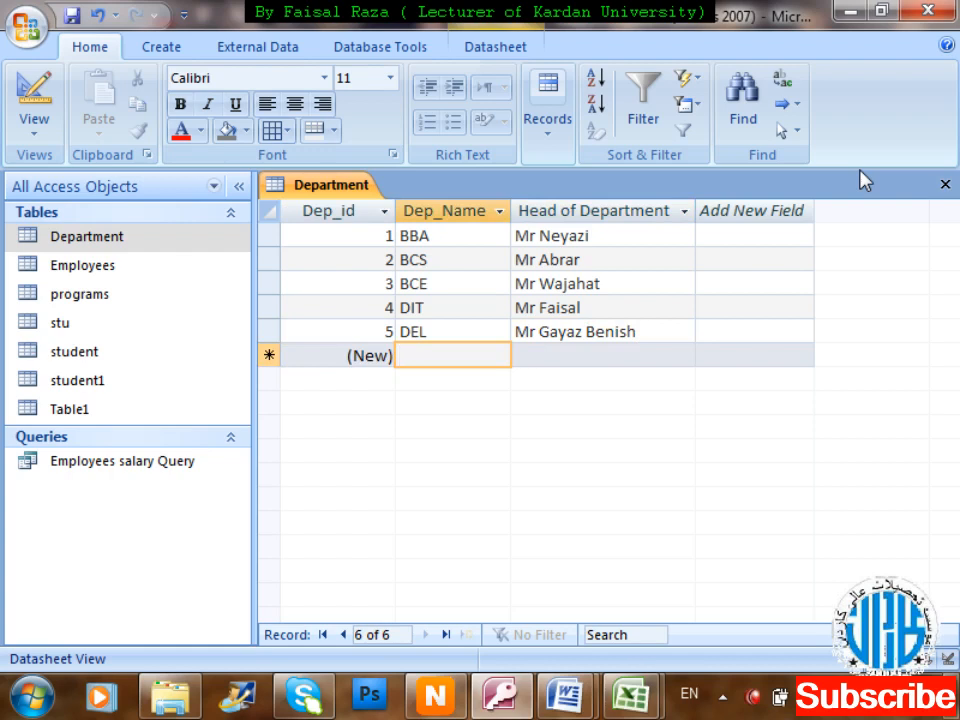
{"action": "type", "text": "DBA"}
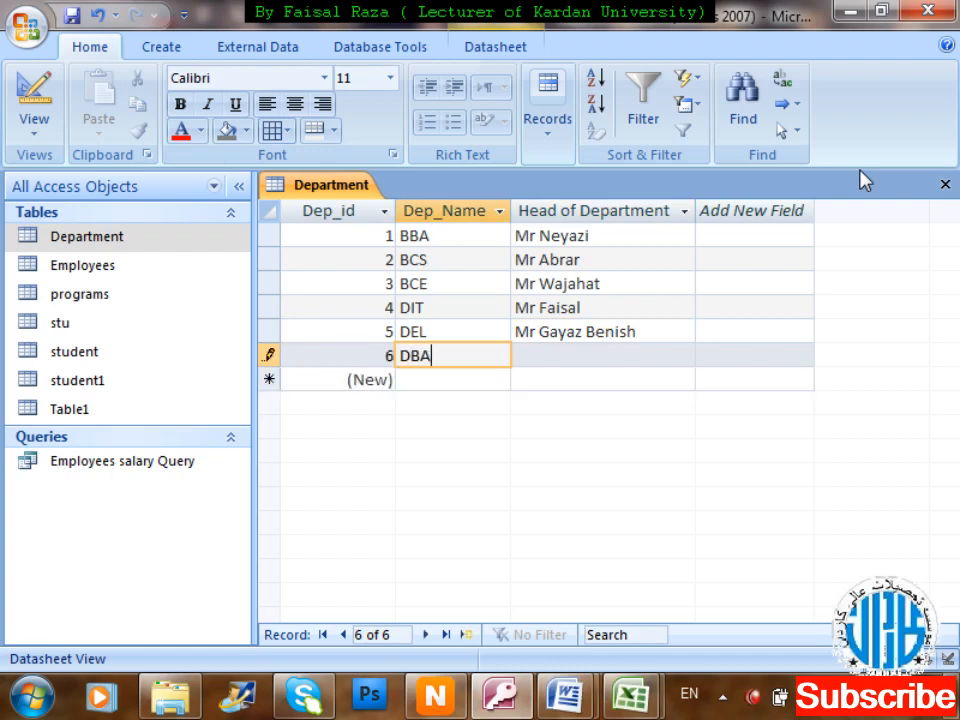
{"action": "key", "text": "Tab"}
{"action": "type", "text": "Mr"}
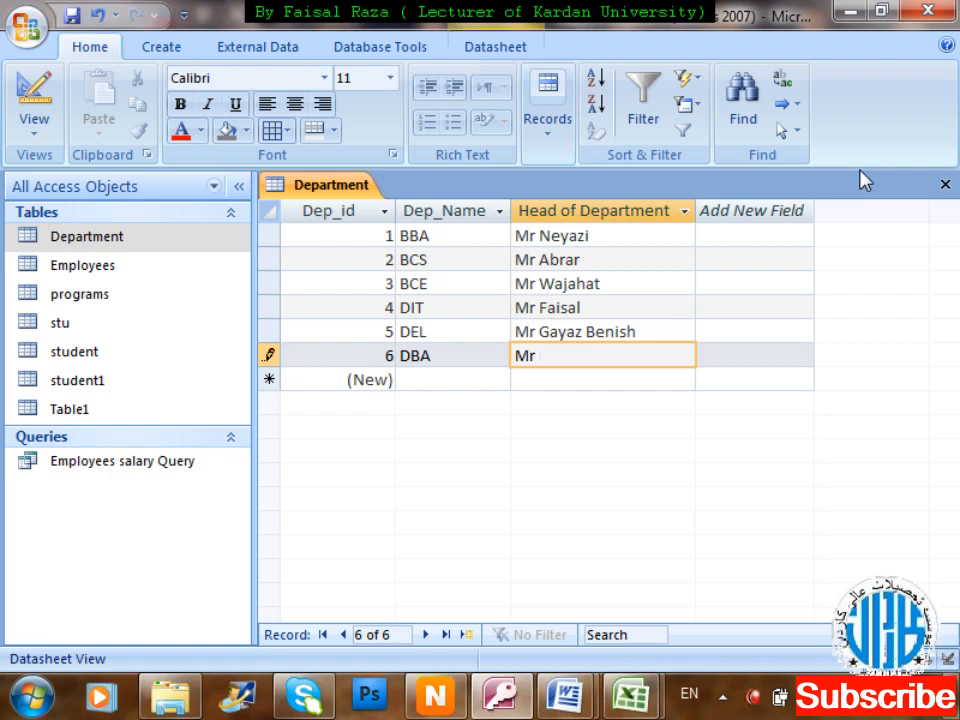
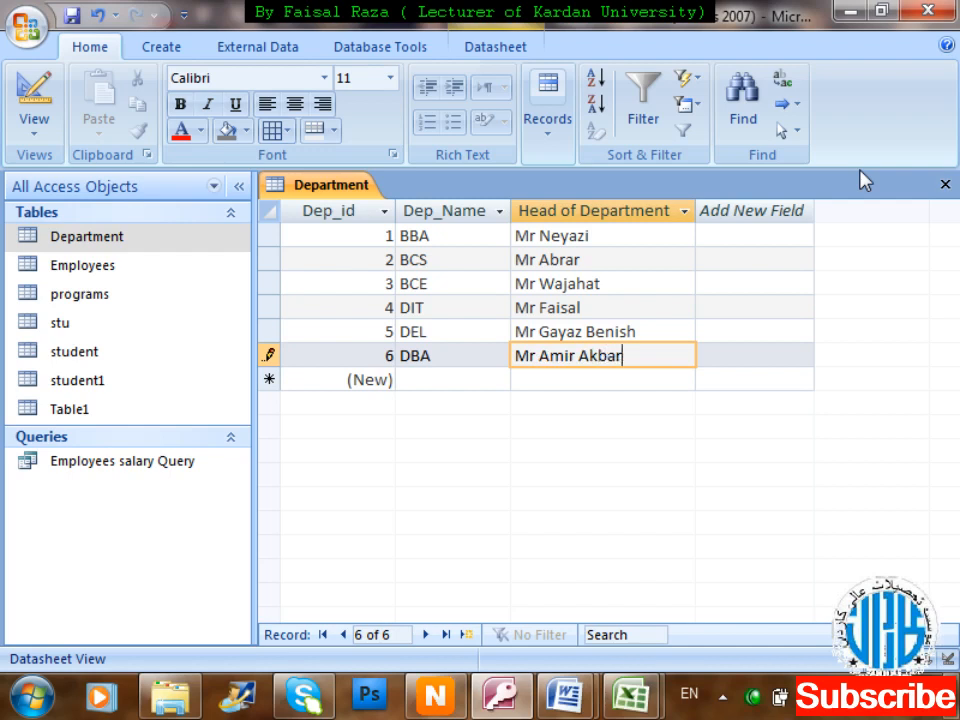
{"action": "key", "text": "Tab"}
{"action": "key", "text": "Tab"}
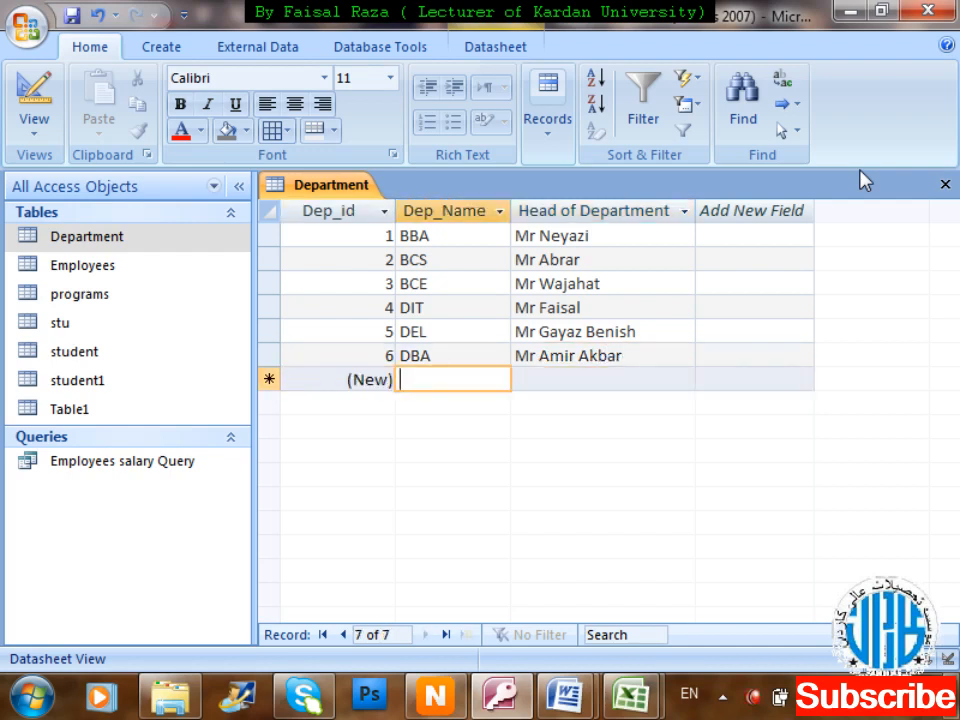
{"action": "type", "text": "B"}
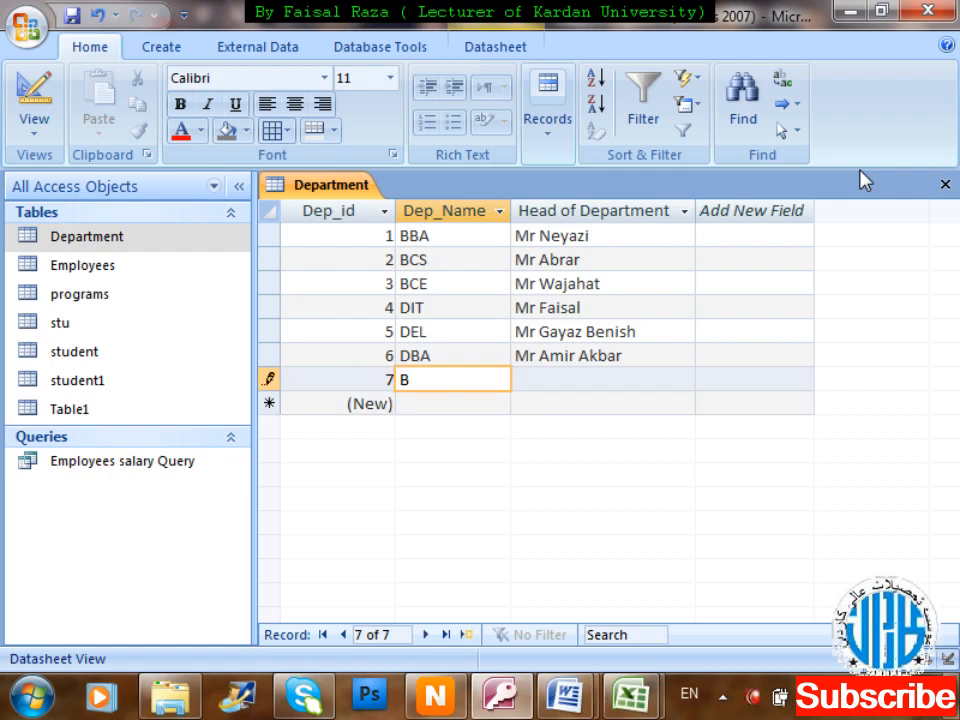
{"action": "type", "text": "Sc (Eco)"}
{"action": "key", "text": "Tab"}
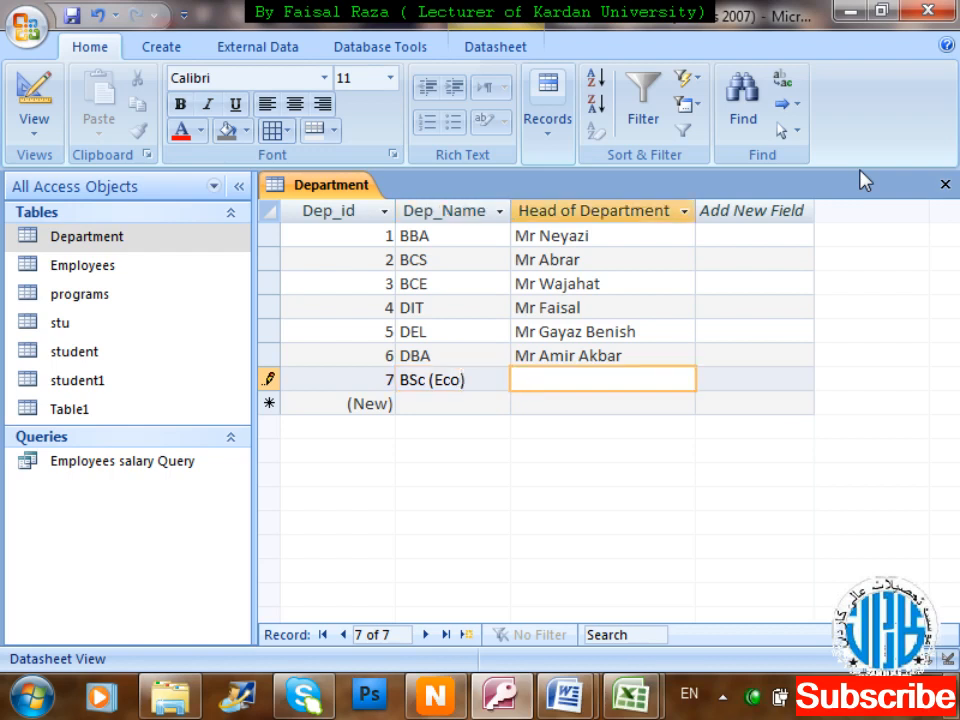
{"action": "type", "text": "Mr"}
{"action": "type", "text": "yama"}
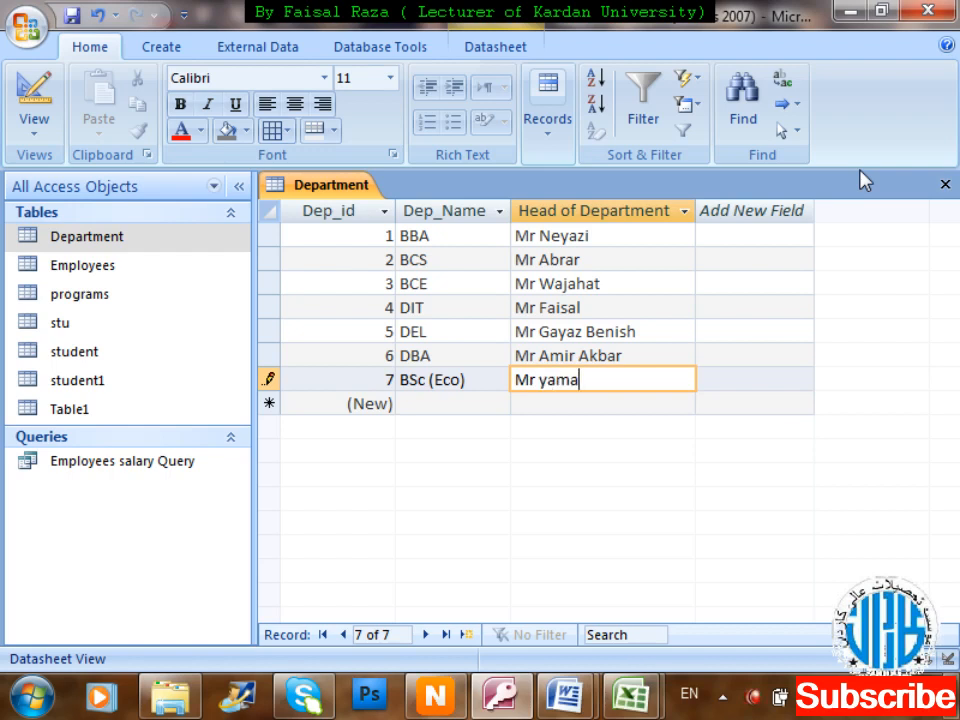
{"action": "key", "text": "Tab"}
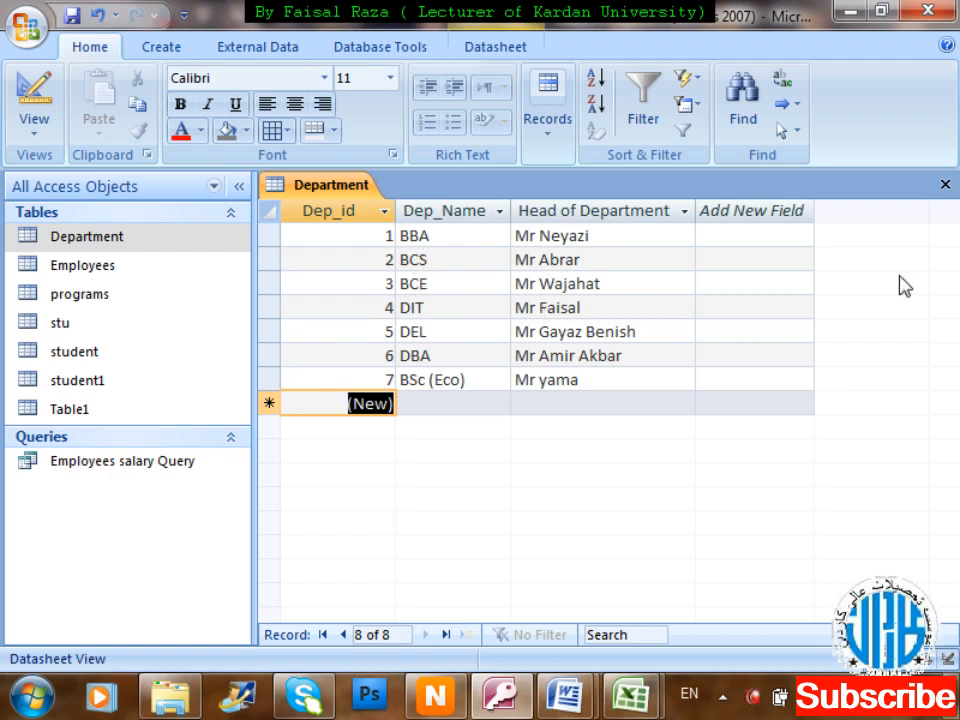
Close the Department table and save its layout, after briefly reopening its datasheet and design view.
{"action": "left_click", "coordinate": [945, 185]}
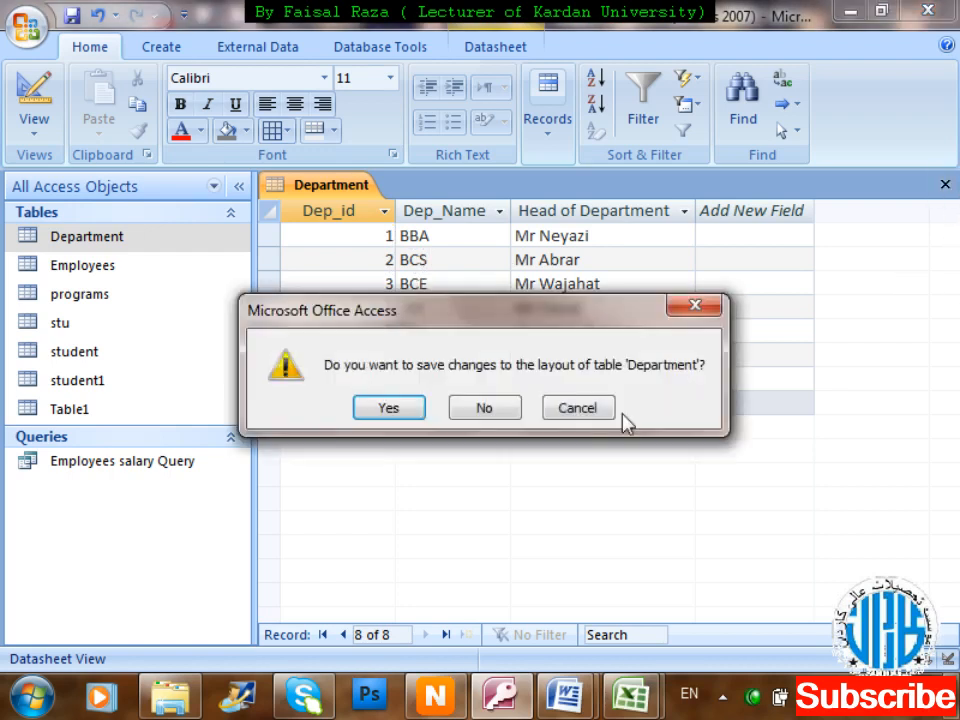
{"action": "left_click", "coordinate": [373, 412]}
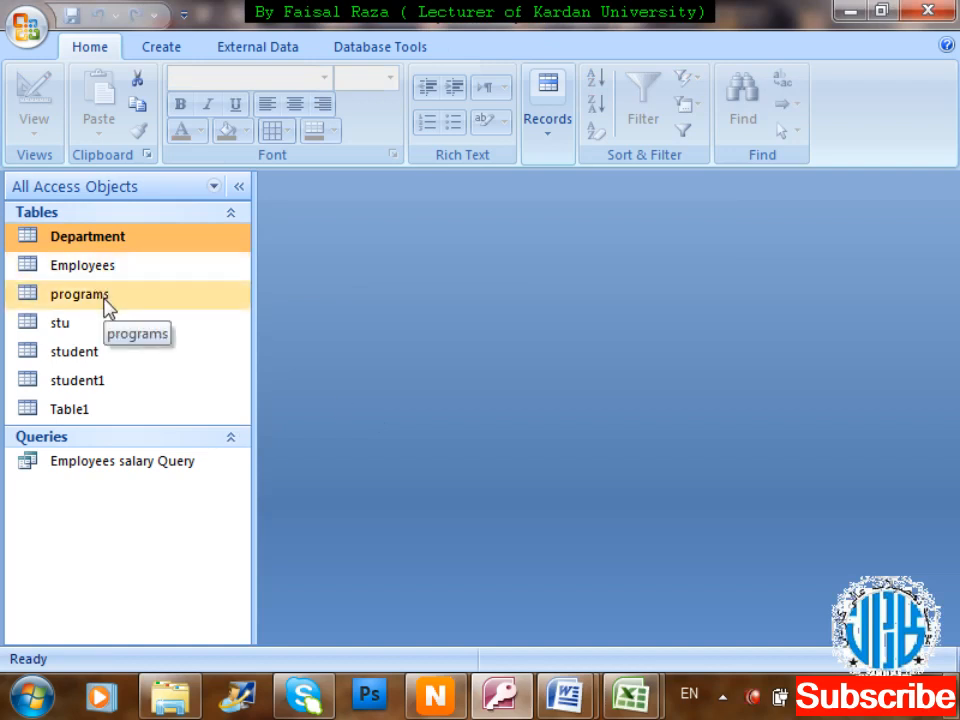
{"action": "double_click", "coordinate": [117, 238]}
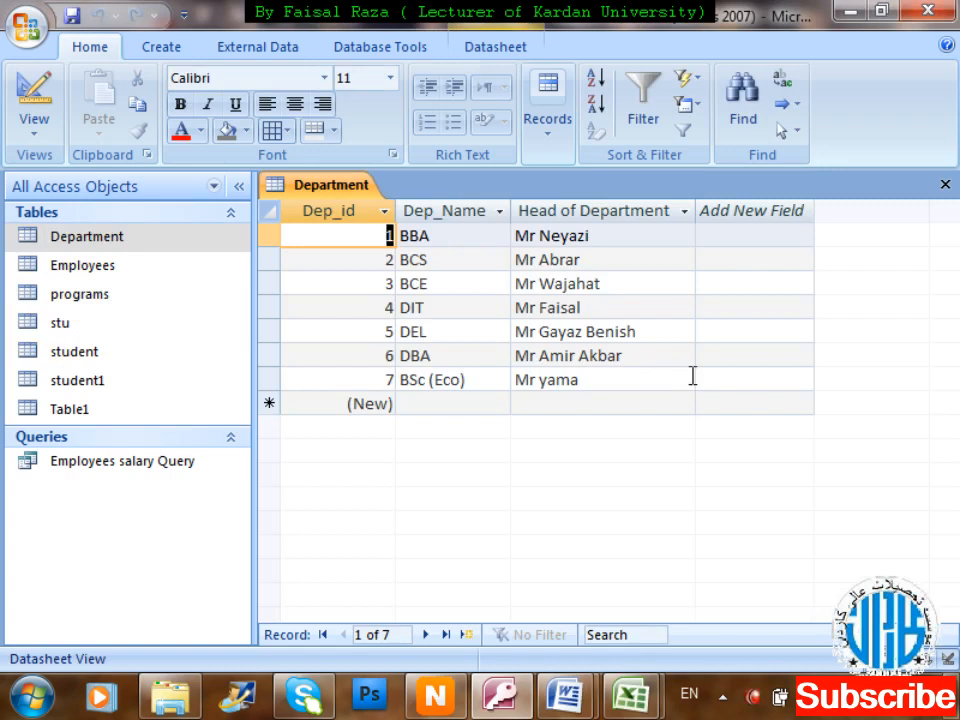
{"action": "key", "text": "ctrl+w"}
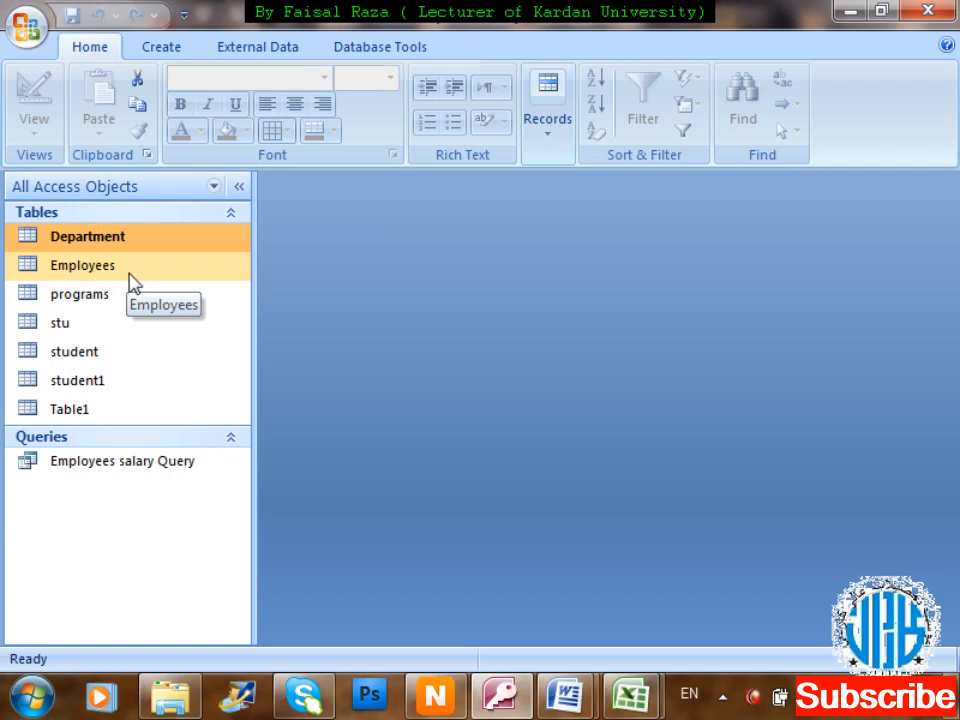
{"action": "right_click", "coordinate": [137, 244]}
{"action": "key", "text": "d"}
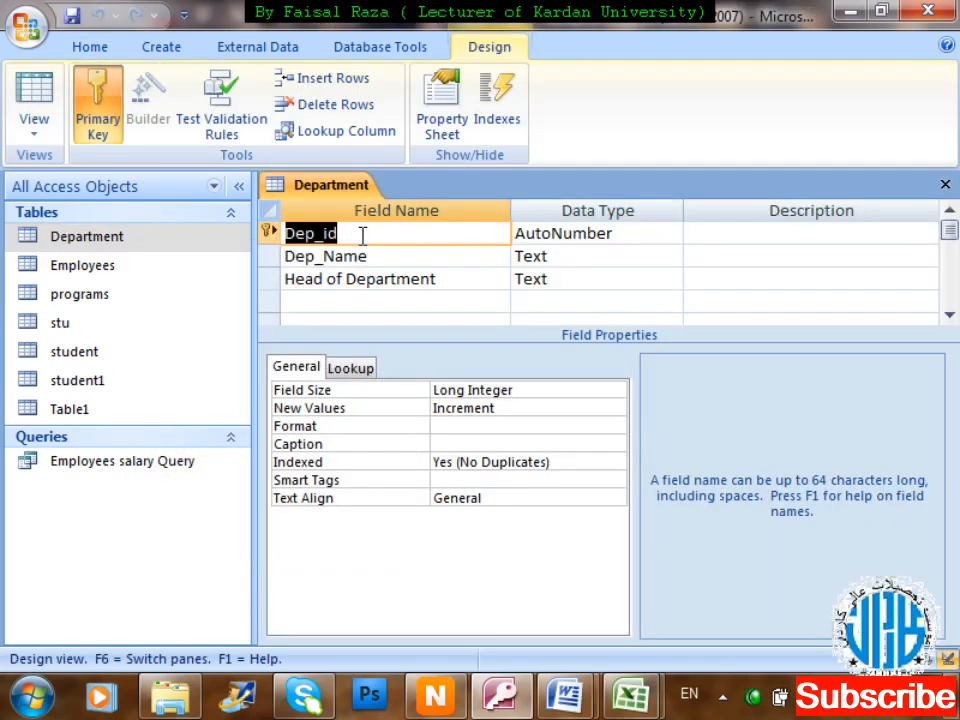
{"action": "left_click", "coordinate": [945, 185]}
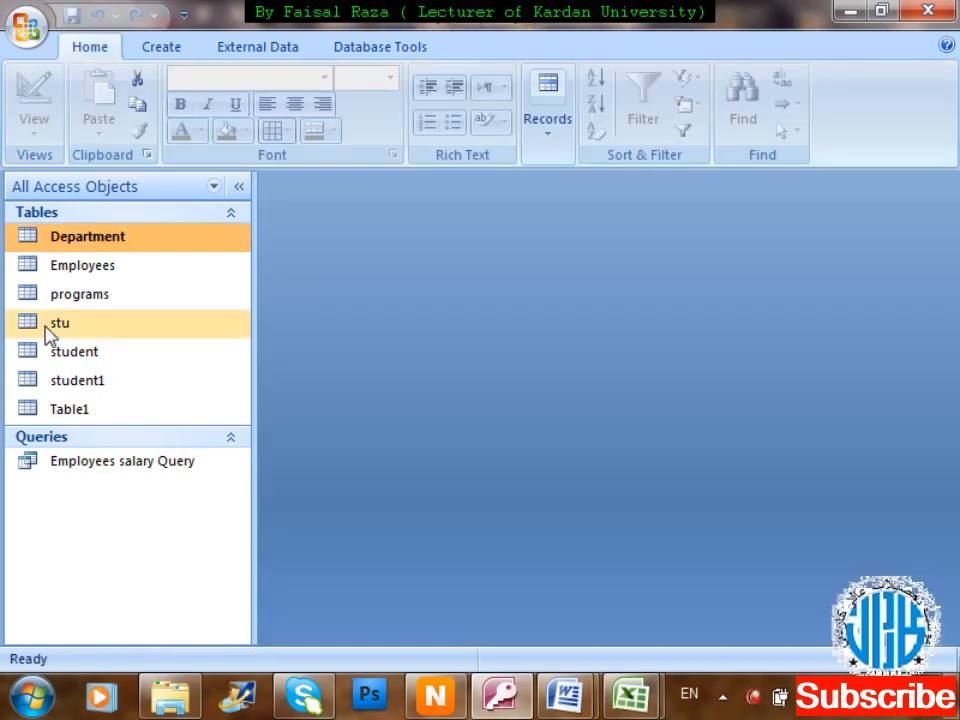
Select the Employees table and choose Design View from its shortcut menu.
{"action": "left_click", "coordinate": [110, 273]}
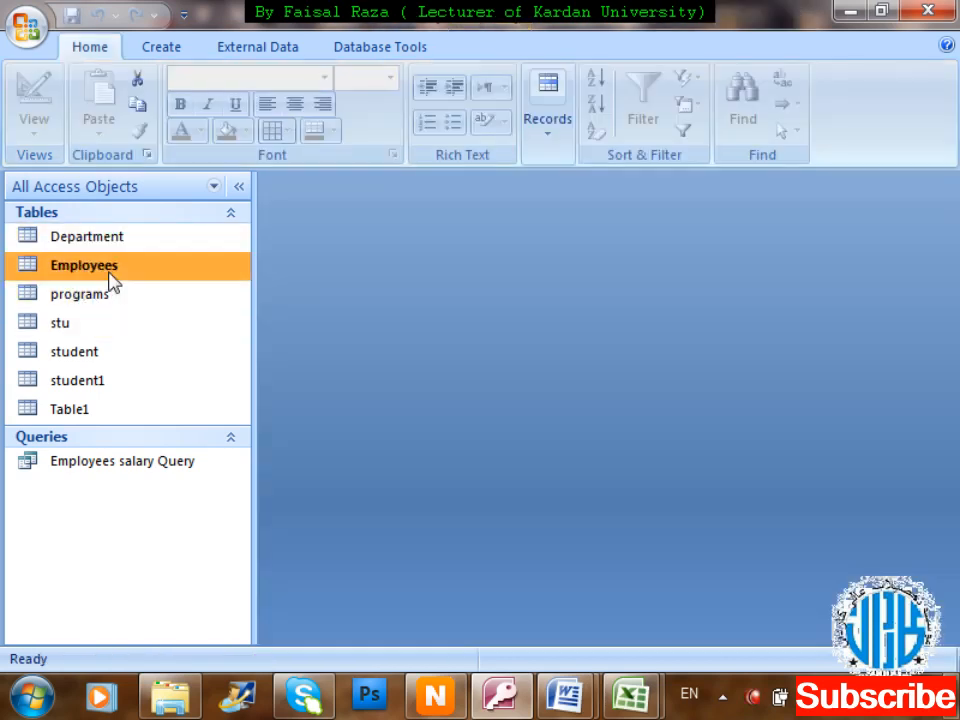
{"action": "right_click", "coordinate": [110, 275]}
{"action": "key", "text": "Down"}
{"action": "key", "text": "Down"}
Insert a blank field row above Status in the Employees table design.
{"action": "key", "text": "Return"}
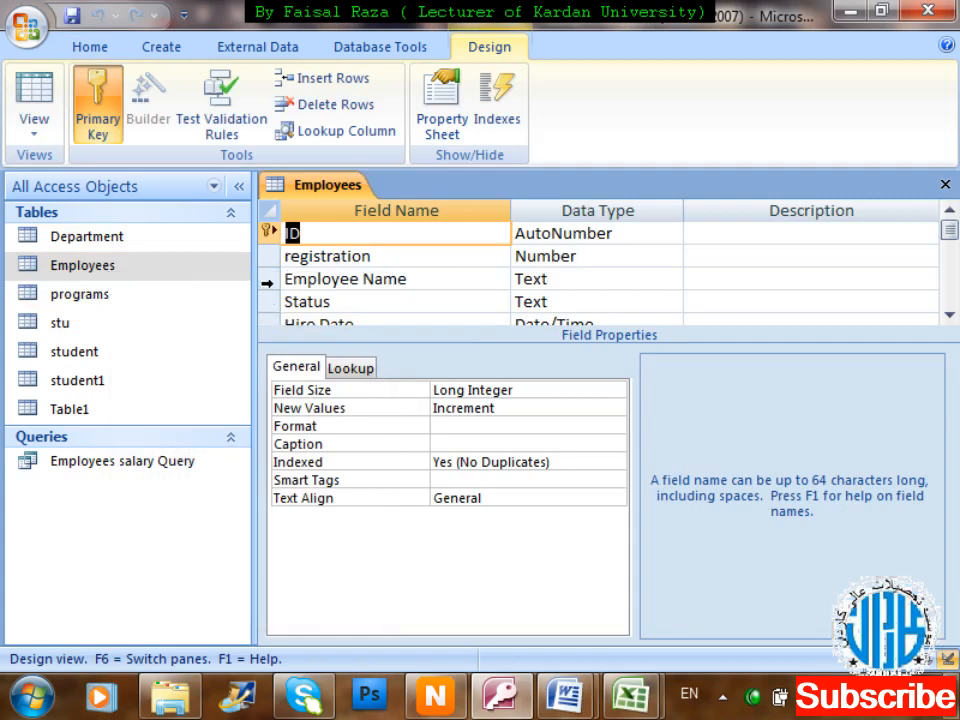
{"action": "left_click", "coordinate": [268, 301]}
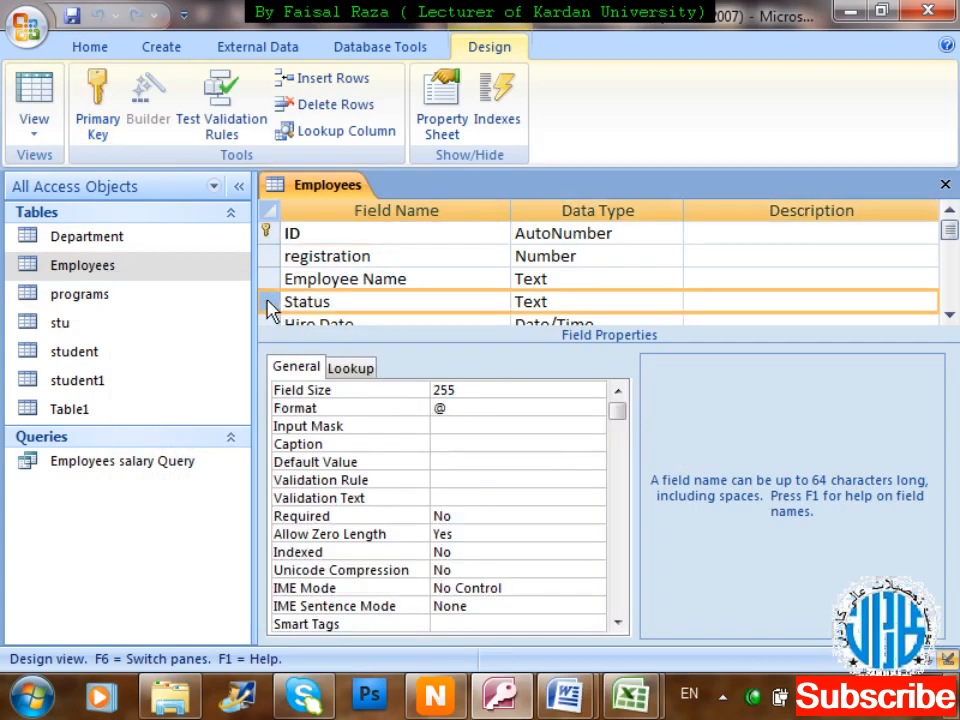
{"action": "right_click", "coordinate": [268, 306]}
{"action": "key", "text": "Down"}
{"action": "key", "text": "Down"}
{"action": "key", "text": "Down"}
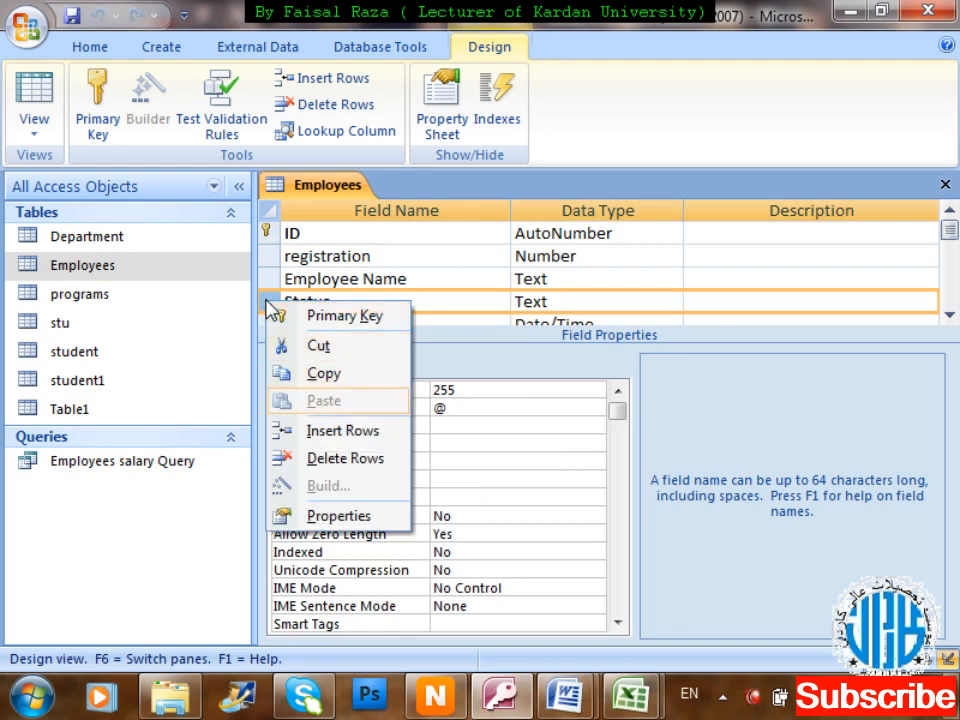
{"action": "key", "text": "Return"}
Name the new field Dep_id and give it the Number data type.
{"action": "key", "text": "Right"}
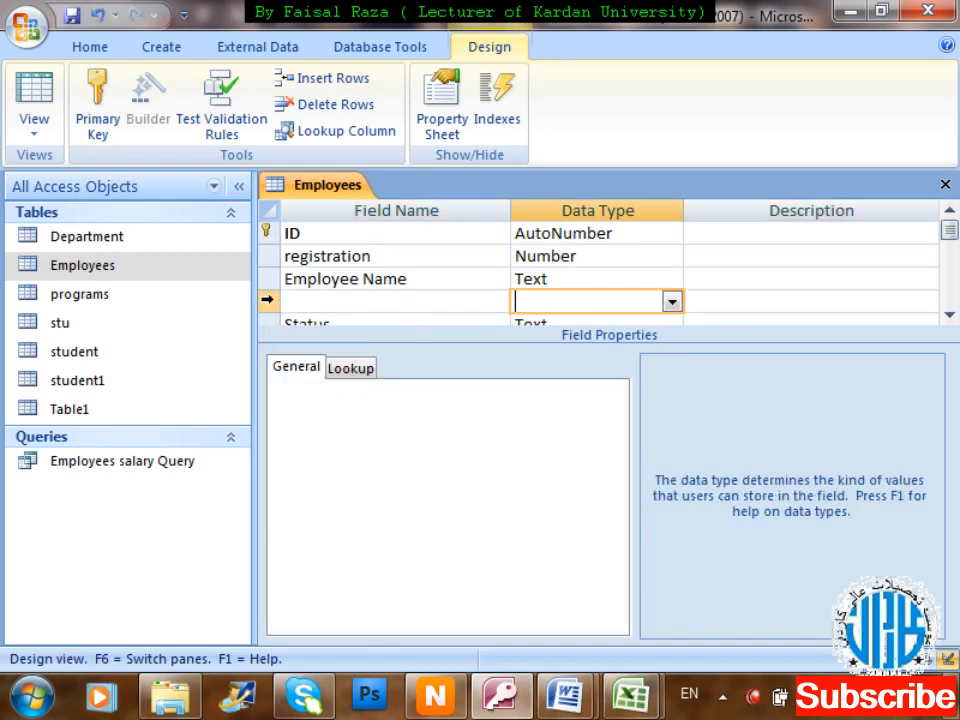
{"action": "key", "text": "Left"}
{"action": "type", "text": "Dep"}
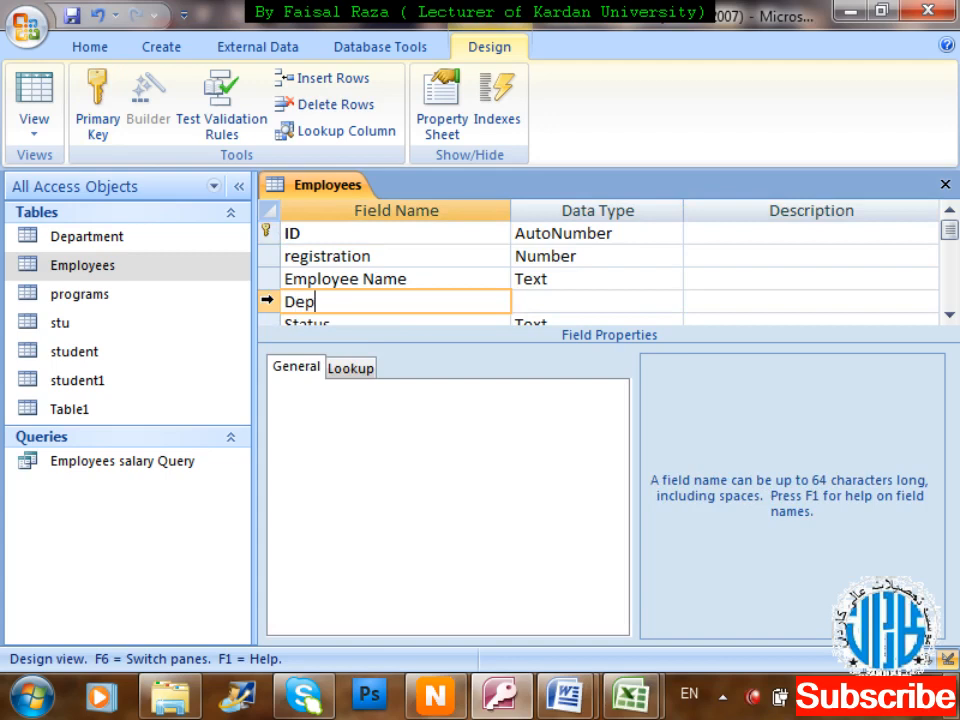
{"action": "type", "text": "_id"}
{"action": "key", "text": "Tab"}
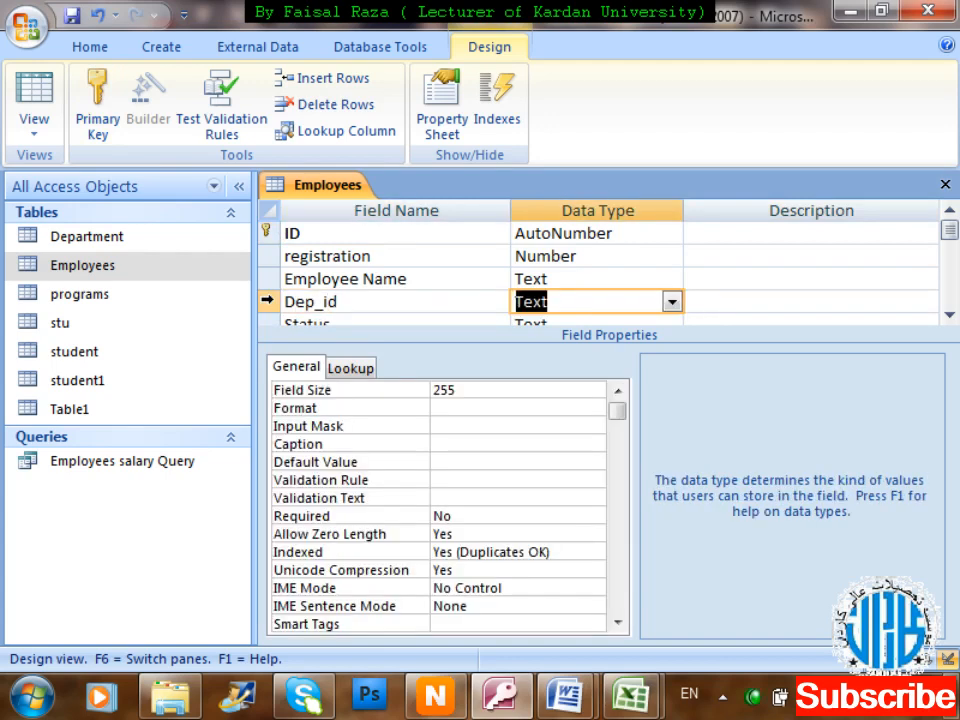
{"action": "type", "text": "number"}
{"action": "key", "text": "Tab"}
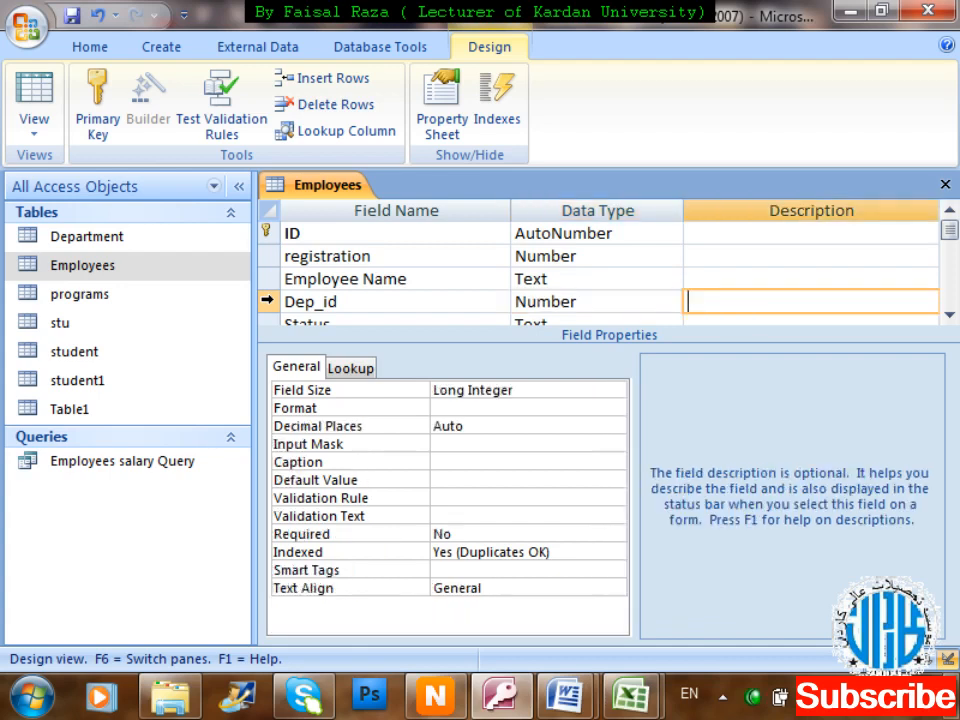
Save and close the Employees design, then open the table's datasheet.
{"action": "key", "text": "ctrl+w"}
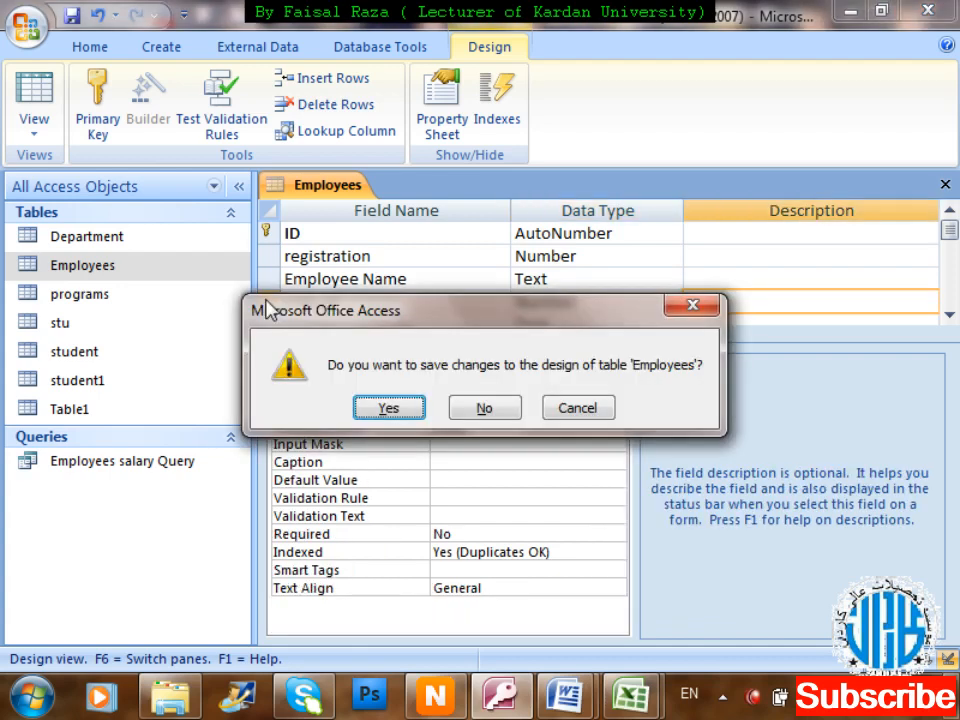
{"action": "key", "text": "Return"}
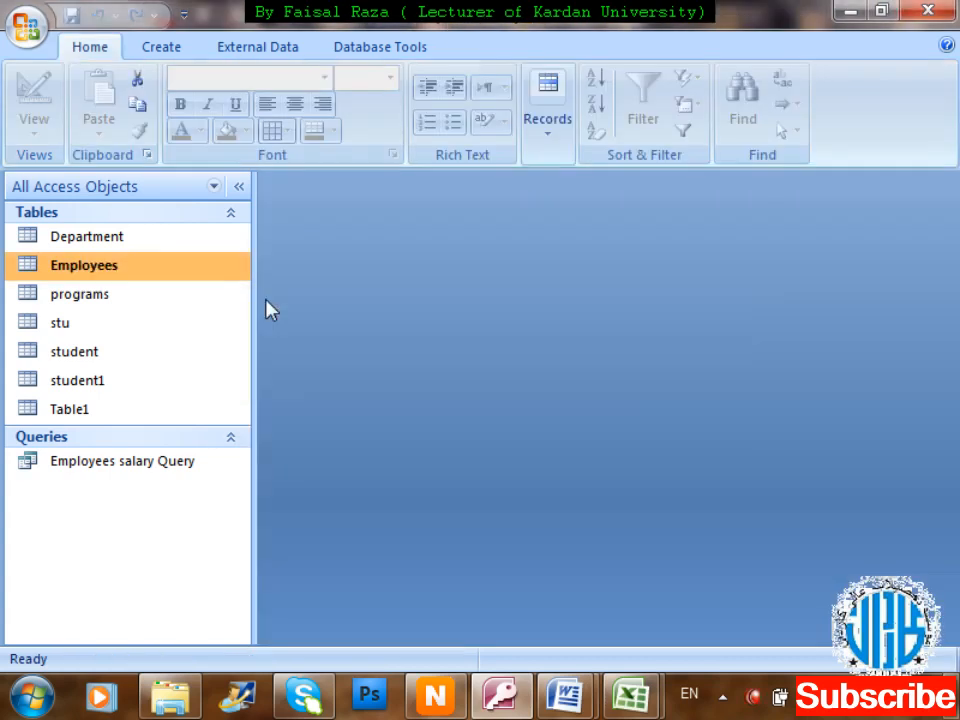
{"action": "key", "text": "Return"}
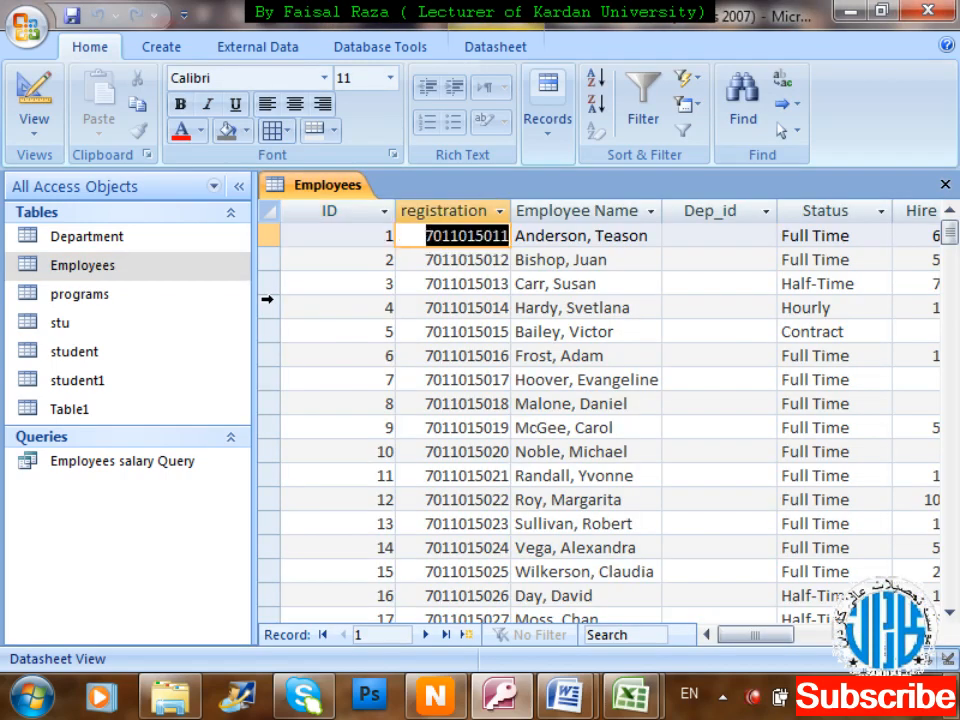
Enter Dep_id values, mostly 1, 2 and 3, down the column for the first employees.
{"action": "key", "text": "Right"}
{"action": "key", "text": "Right"}
{"action": "type", "text": "2"}
{"action": "key", "text": "Down"}
{"action": "type", "text": "2"}
{"action": "key", "text": "Down"}
{"action": "type", "text": "2"}
{"action": "key", "text": "Down"}
{"action": "type", "text": "2"}
{"action": "key", "text": "Down"}
{"action": "type", "text": "2"}
{"action": "key", "text": "Down"}
{"action": "key", "text": "2"}
{"action": "key", "text": "Down"}
{"action": "type", "text": "1"}
{"action": "key", "text": "Down"}
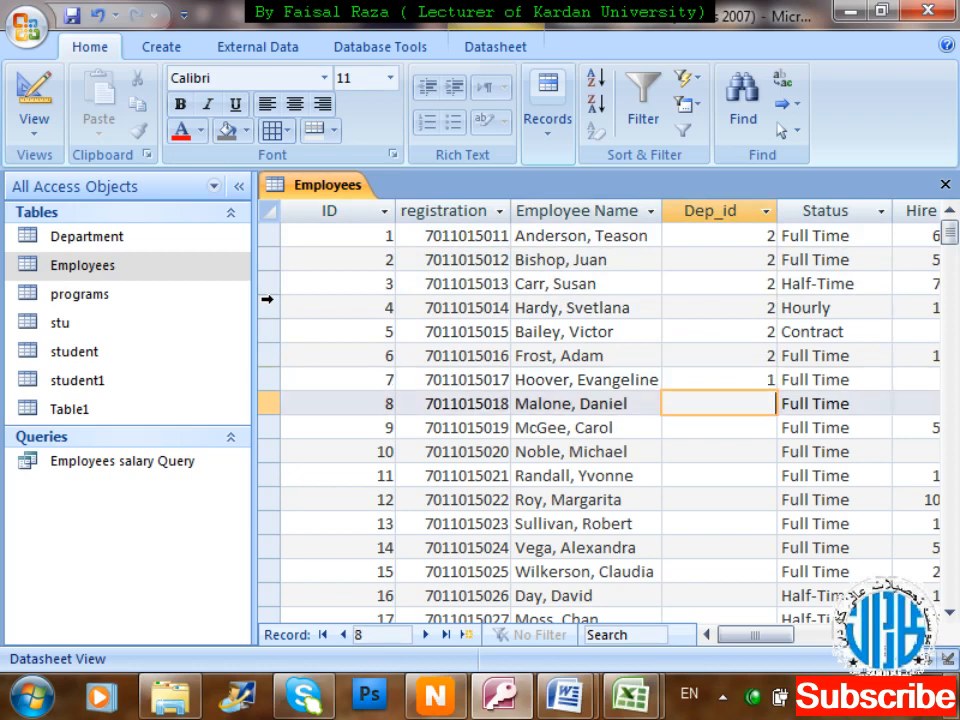
{"action": "type", "text": "1"}
{"action": "key", "text": "Down"}
{"action": "type", "text": "1"}
{"action": "key", "text": "Down"}
{"action": "type", "text": "3"}
{"action": "key", "text": "Down"}
{"action": "type", "text": "3"}
{"action": "key", "text": "Down"}
{"action": "type", "text": "3"}
{"action": "key", "text": "Down"}
{"action": "type", "text": "3"}
{"action": "key", "text": "Down"}
{"action": "type", "text": "1"}
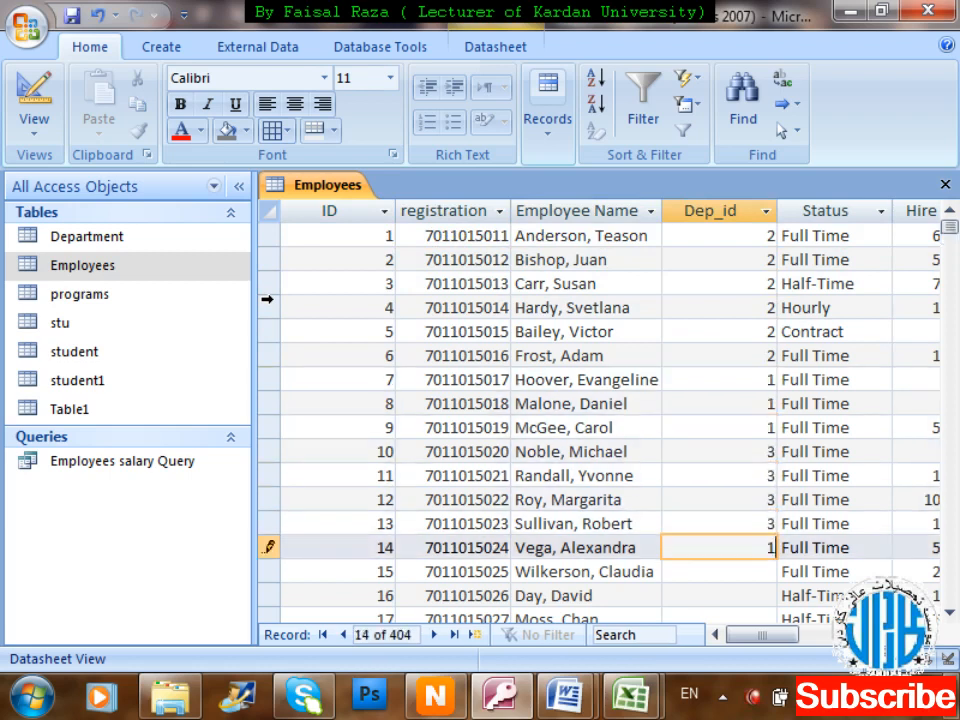
{"action": "key", "text": "Down"}
{"action": "type", "text": "2"}
{"action": "key", "text": "Down"}
{"action": "type", "text": "1"}
{"action": "key", "text": "Down"}
{"action": "type", "text": "2"}
{"action": "key", "text": "Down"}
{"action": "type", "text": "1"}
{"action": "key", "text": "Down"}
{"action": "key", "text": "2"}
{"action": "key", "text": "Down"}
{"action": "key", "text": "3"}
{"action": "key", "text": "Down"}
{"action": "type", "text": "1"}
{"action": "key", "text": "Down"}
{"action": "type", "text": "3"}
{"action": "key", "text": "Down"}
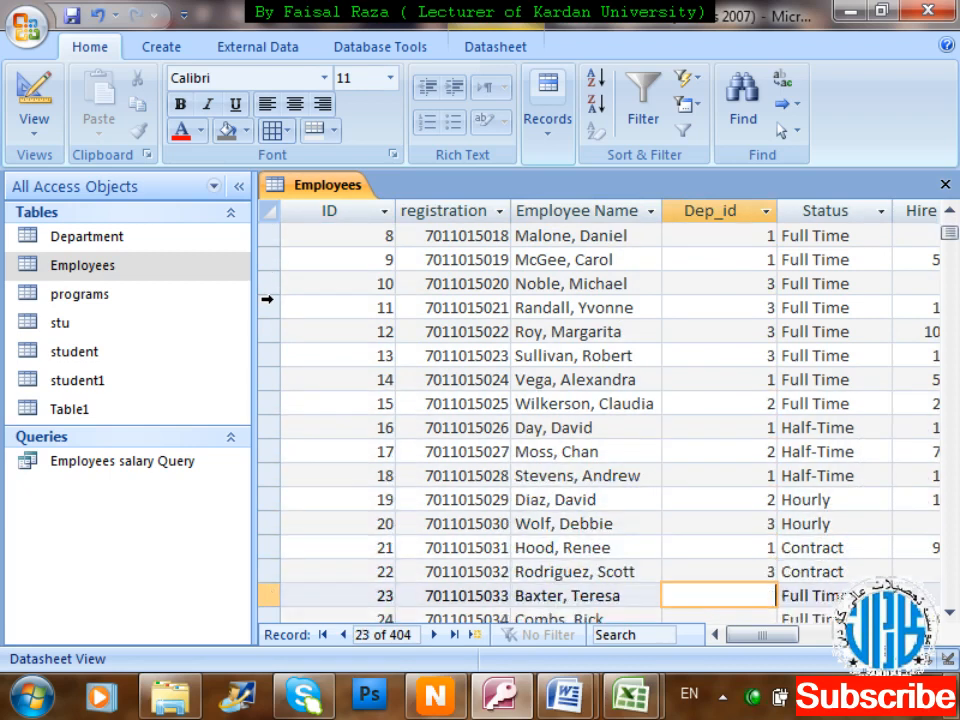
{"action": "key", "text": "Down"}
{"action": "key", "text": "4"}
{"action": "key", "text": "Down"}
{"action": "key", "text": "5"}
{"action": "key", "text": "Down"}
{"action": "type", "text": "5"}
{"action": "key", "text": "Down"}
Fill row 23 with 6 and the remaining rows with 5, 5, 4, 4, 2, 1, then close the table.
{"action": "key", "text": "Up"}
{"action": "key", "text": "Up"}
{"action": "key", "text": "Up"}
{"action": "key", "text": "Up"}
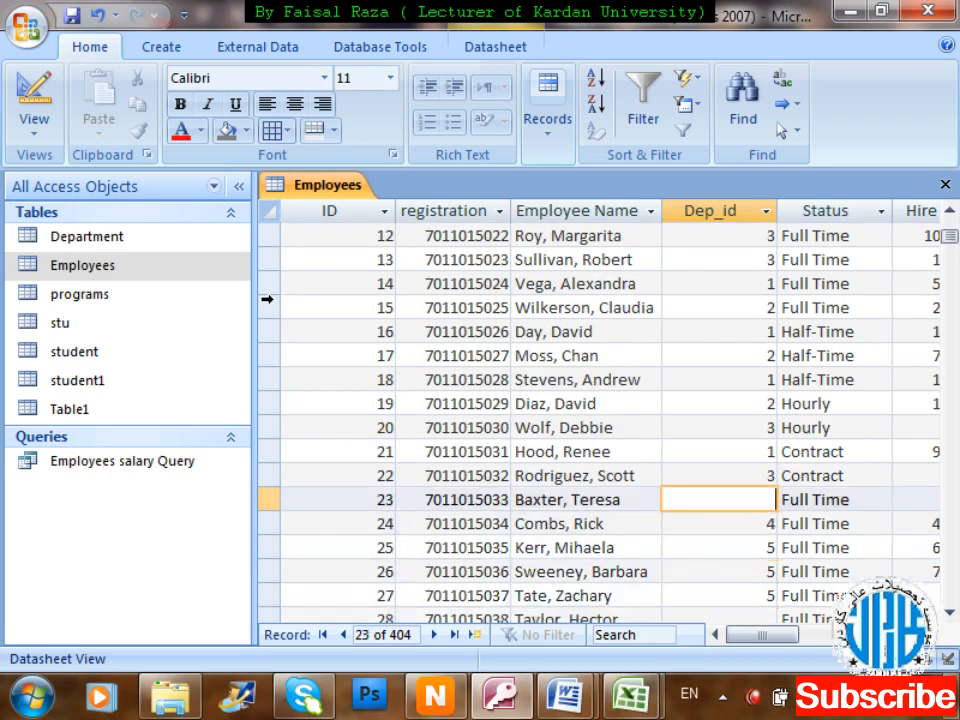
{"action": "type", "text": "6"}
{"action": "key", "text": "Down"}
{"action": "key", "text": "Down"}
{"action": "key", "text": "Down"}
{"action": "key", "text": "Down"}
{"action": "key", "text": "Down"}
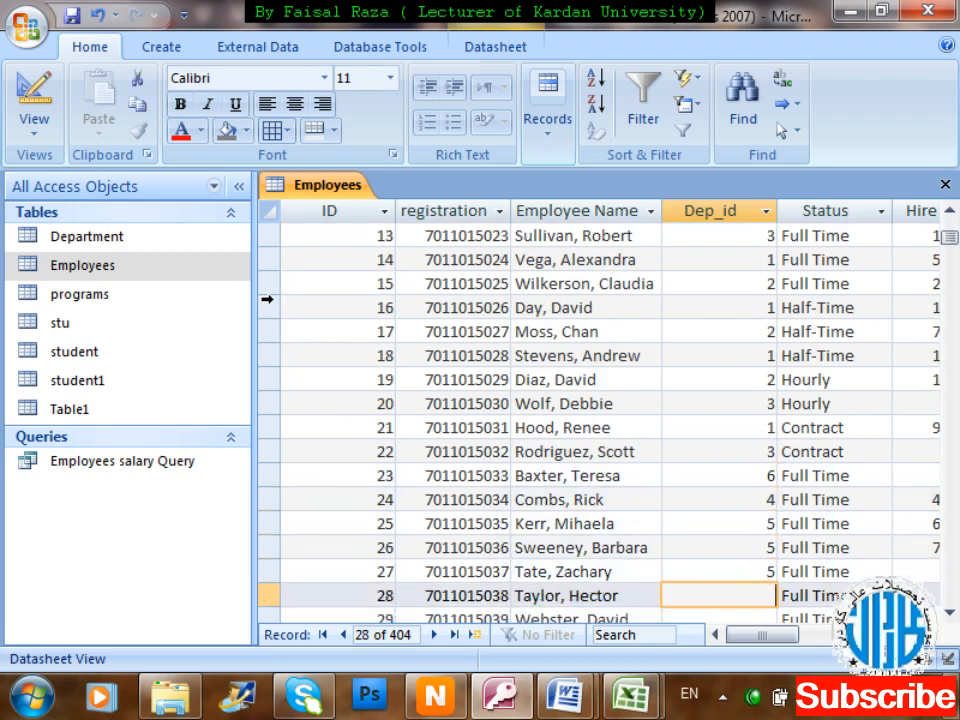
{"action": "type", "text": "5"}
{"action": "key", "text": "Down"}
{"action": "type", "text": "5"}
{"action": "key", "text": "Down"}
{"action": "type", "text": "5"}
{"action": "key", "text": "Down"}
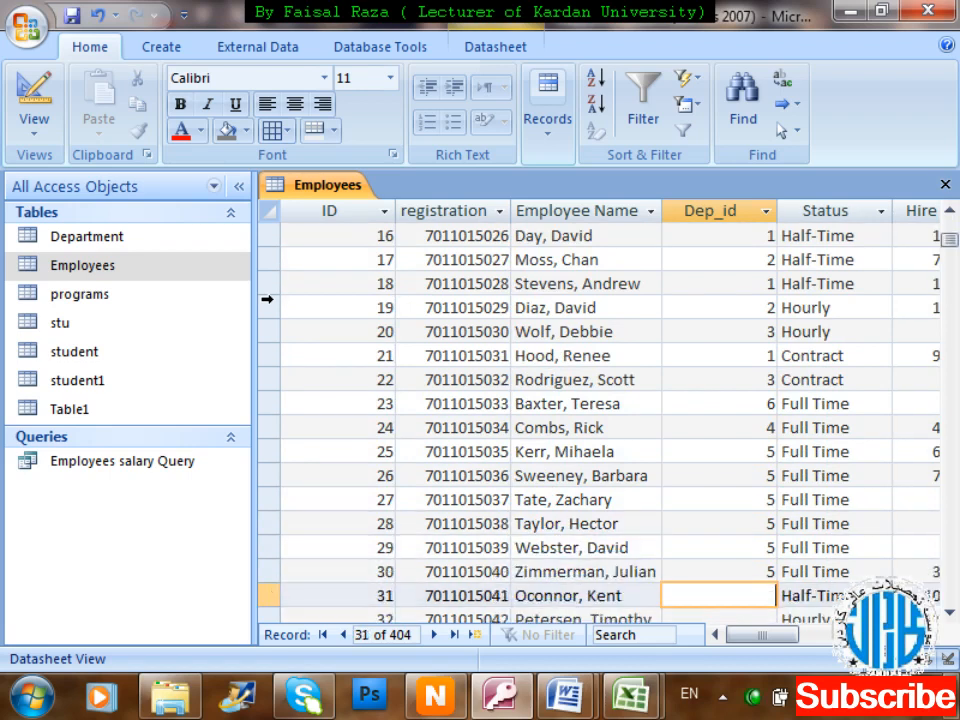
{"action": "type", "text": "4"}
{"action": "key", "text": "Down"}
{"action": "type", "text": "4"}
{"action": "key", "text": "Down"}
{"action": "type", "text": "4"}
{"action": "key", "text": "Down"}
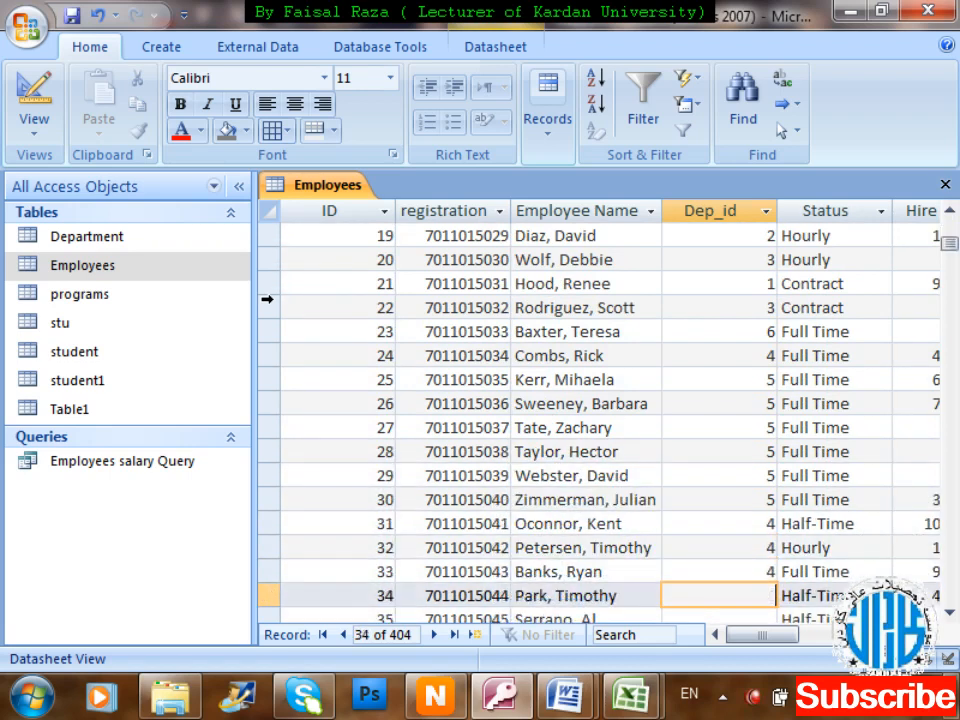
{"action": "type", "text": "2"}
{"action": "key", "text": "Down"}
{"action": "type", "text": "2"}
{"action": "key", "text": "Down"}
{"action": "type", "text": "2"}
{"action": "key", "text": "Down"}
{"action": "type", "text": "1"}
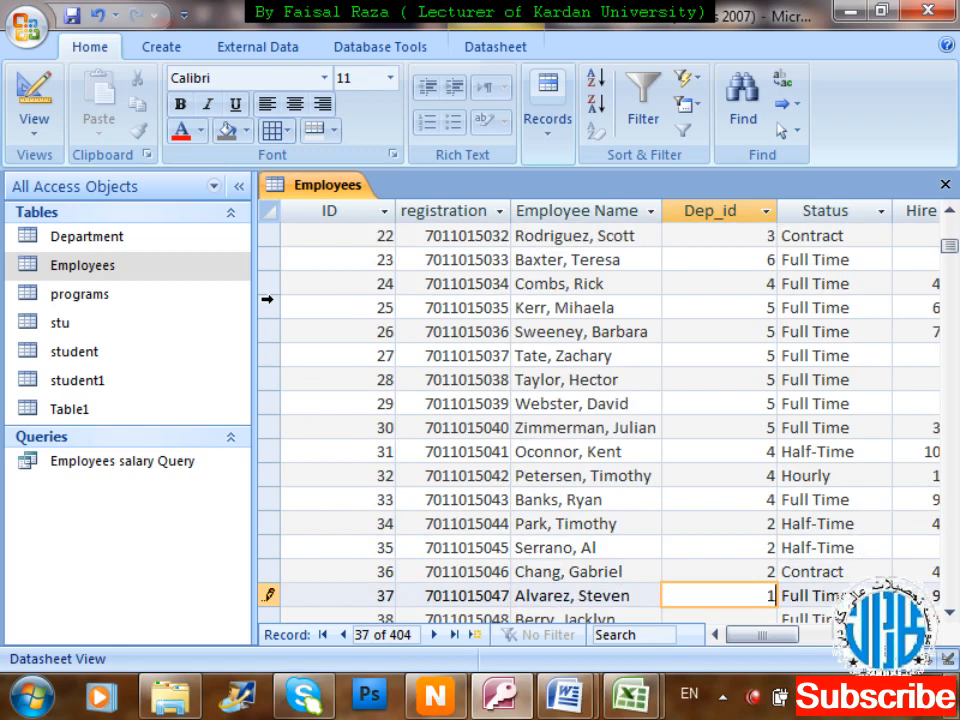
{"action": "key", "text": "Up"}
{"action": "key", "text": "Up"}
{"action": "key", "text": "Up"}
{"action": "key", "text": "Up"}
{"action": "key", "text": "Up"}
{"action": "key", "text": "Up"}
{"action": "key", "text": "Up"}
{"action": "key", "text": "Up"}
{"action": "key", "text": "Up"}
{"action": "key", "text": "Up"}
{"action": "key", "text": "Up"}
{"action": "key", "text": "Up"}
{"action": "key", "text": "Up"}
{"action": "key", "text": "Up"}
{"action": "key", "text": "Up"}
{"action": "key", "text": "Up"}
{"action": "key", "text": "Up"}
{"action": "key", "text": "Up"}
{"action": "key", "text": "Up"}
{"action": "key", "text": "Up"}
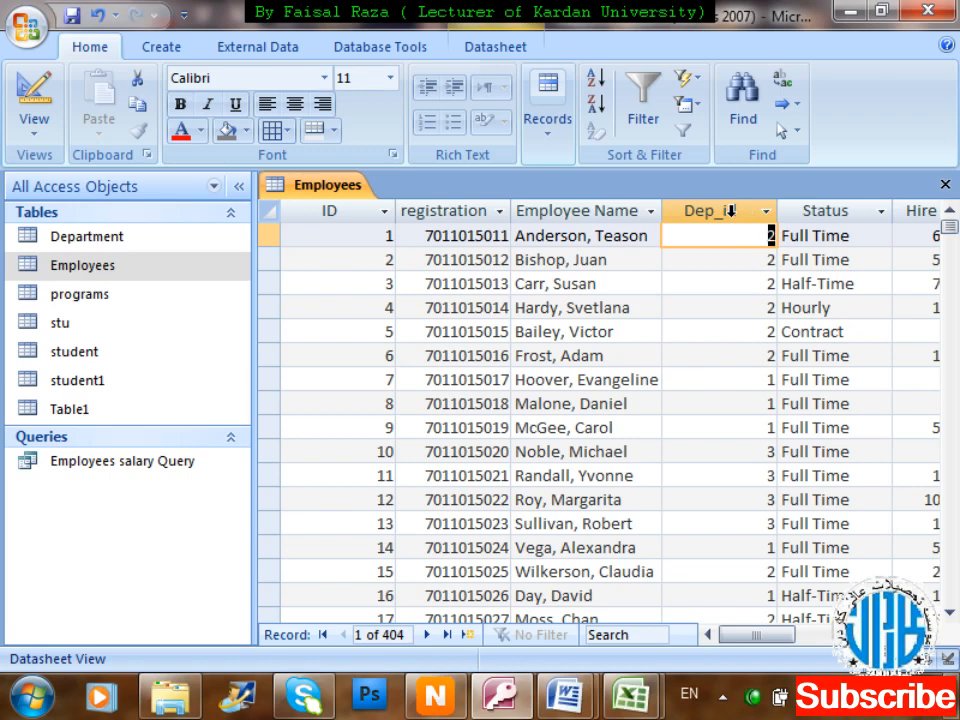
{"action": "key", "text": "ctrl+w"}
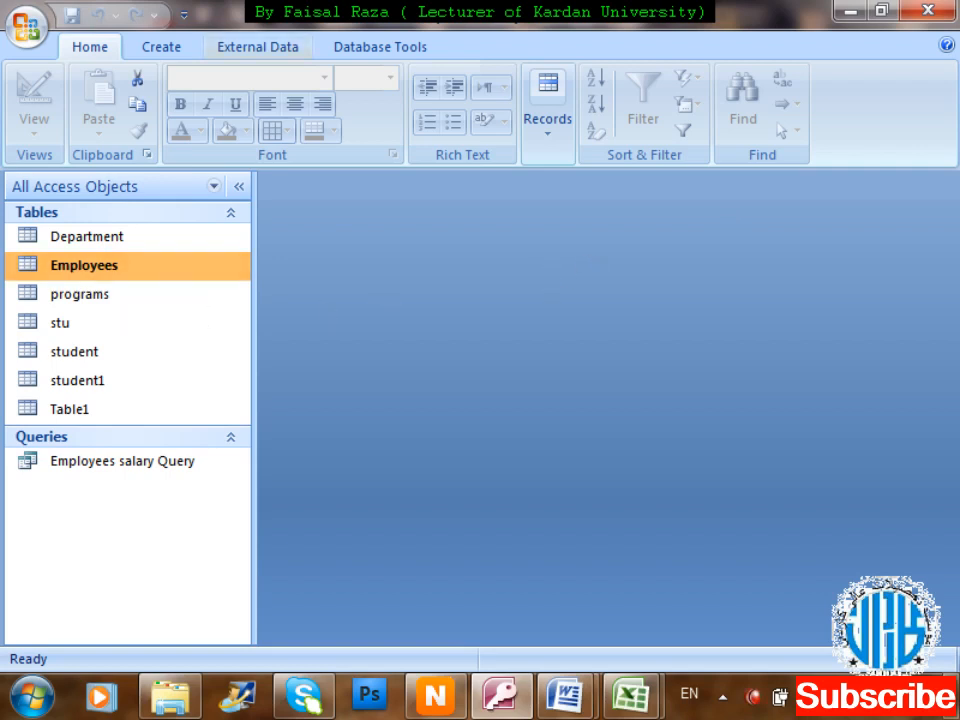
Start the Simple Query Wizard and add ID, registration, Employee Name and salary from Employees.
{"action": "left_click", "coordinate": [184, 46]}
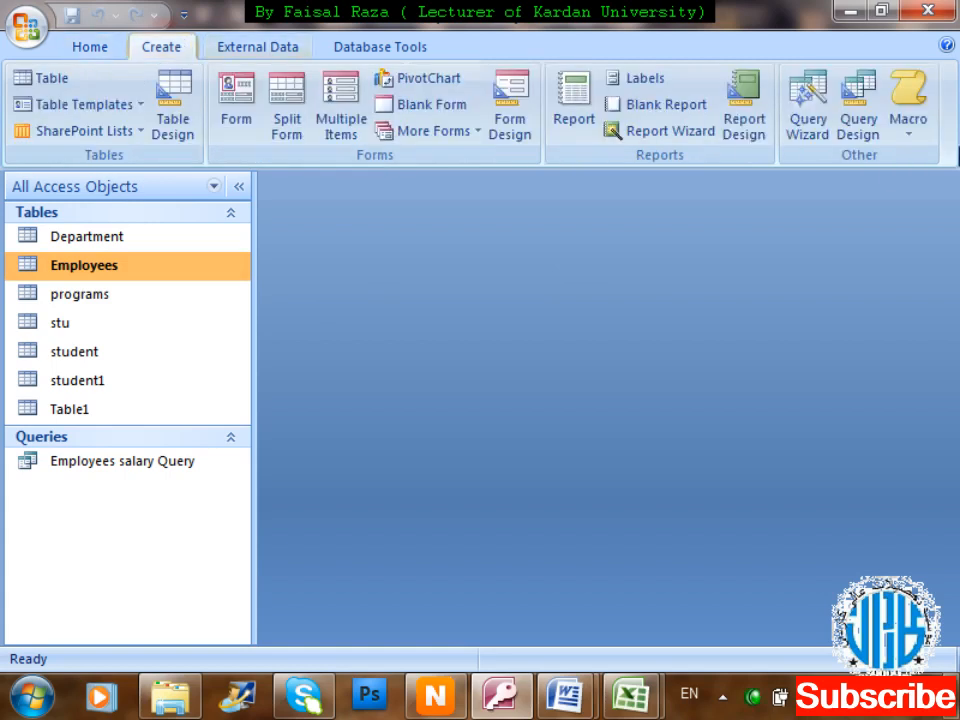
{"action": "left_click", "coordinate": [810, 116]}
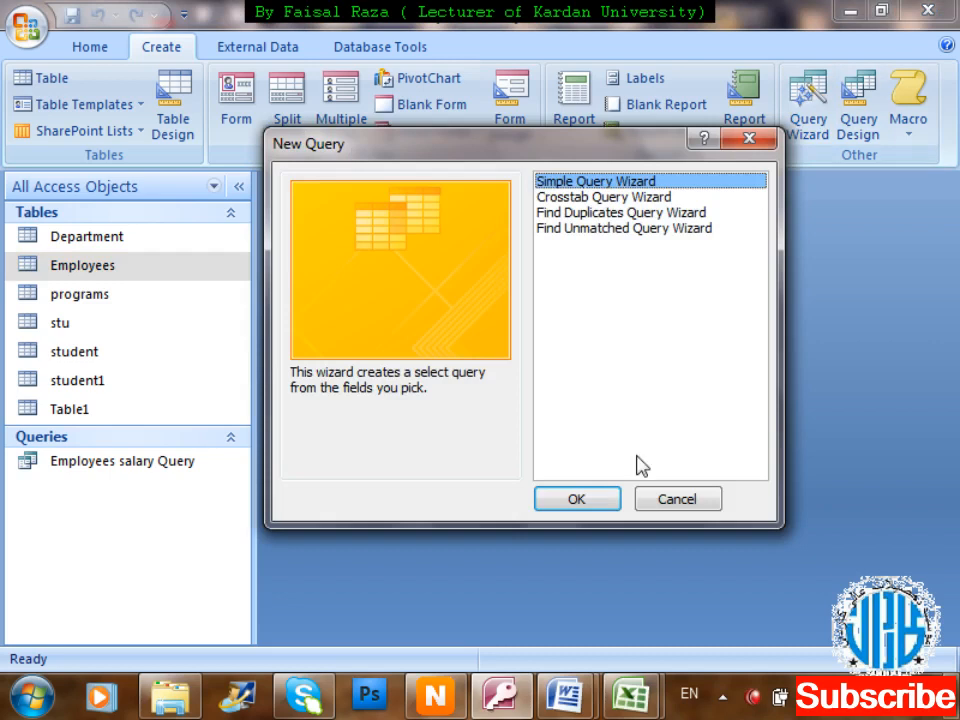
{"action": "left_click", "coordinate": [586, 503]}
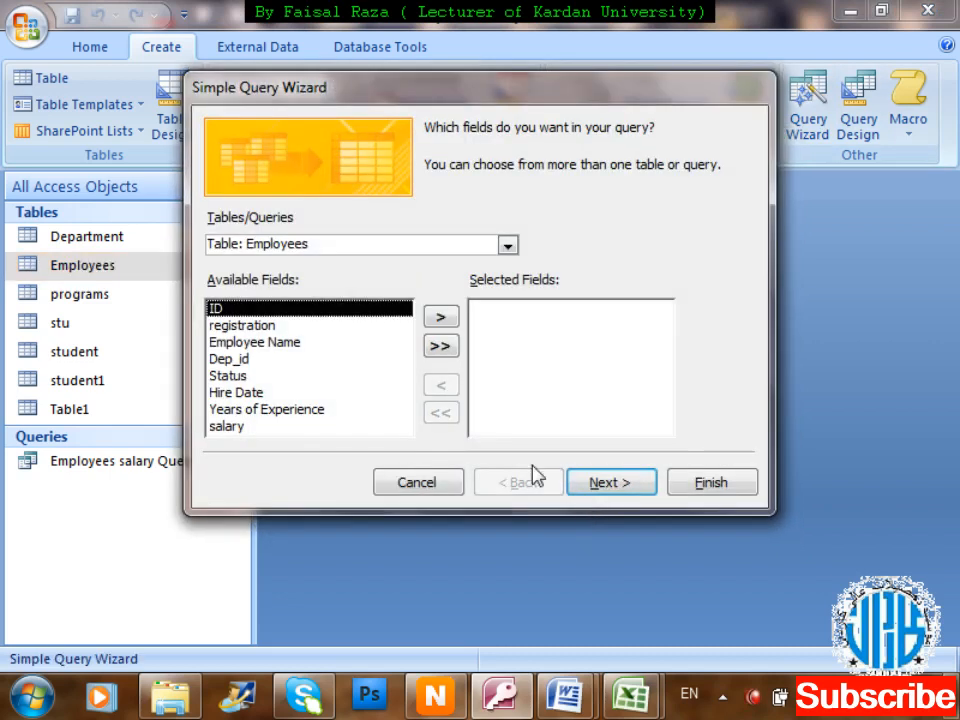
{"action": "left_click", "coordinate": [345, 326]}
{"action": "left_click", "coordinate": [370, 309]}
{"action": "left_click", "coordinate": [440, 317]}
{"action": "left_click", "coordinate": [440, 316]}
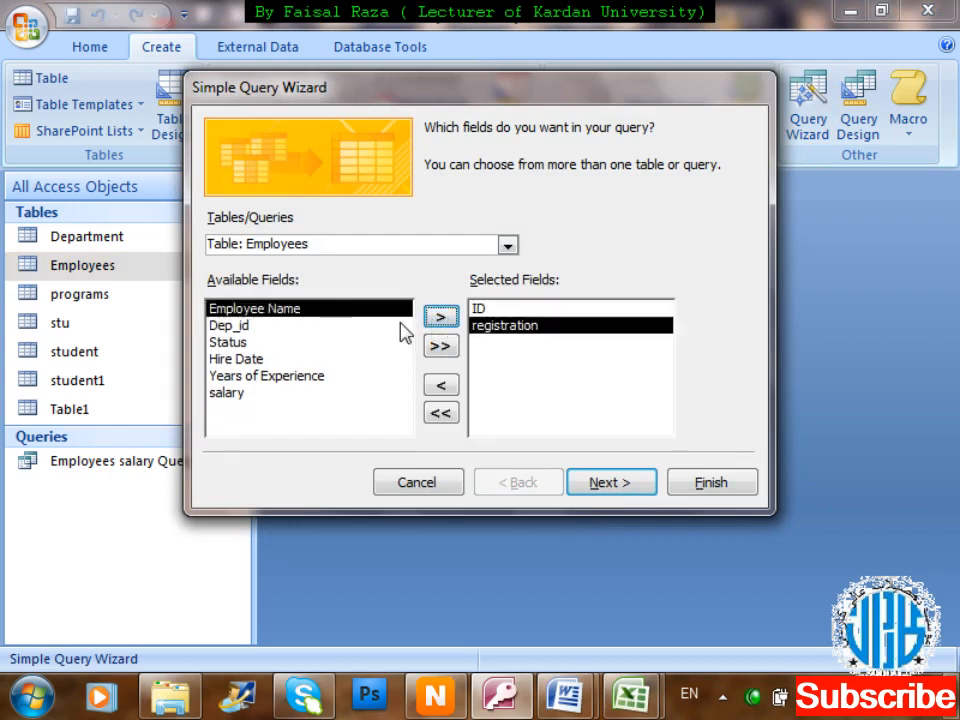
{"action": "left_click", "coordinate": [442, 317]}
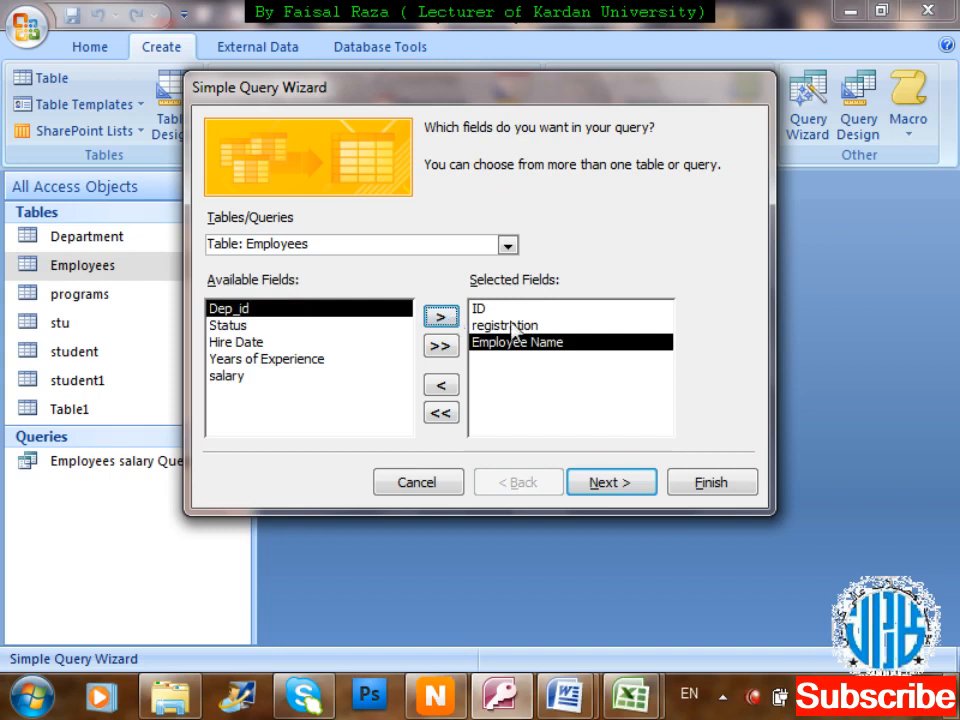
{"action": "left_click", "coordinate": [292, 377]}
{"action": "left_click", "coordinate": [441, 316]}
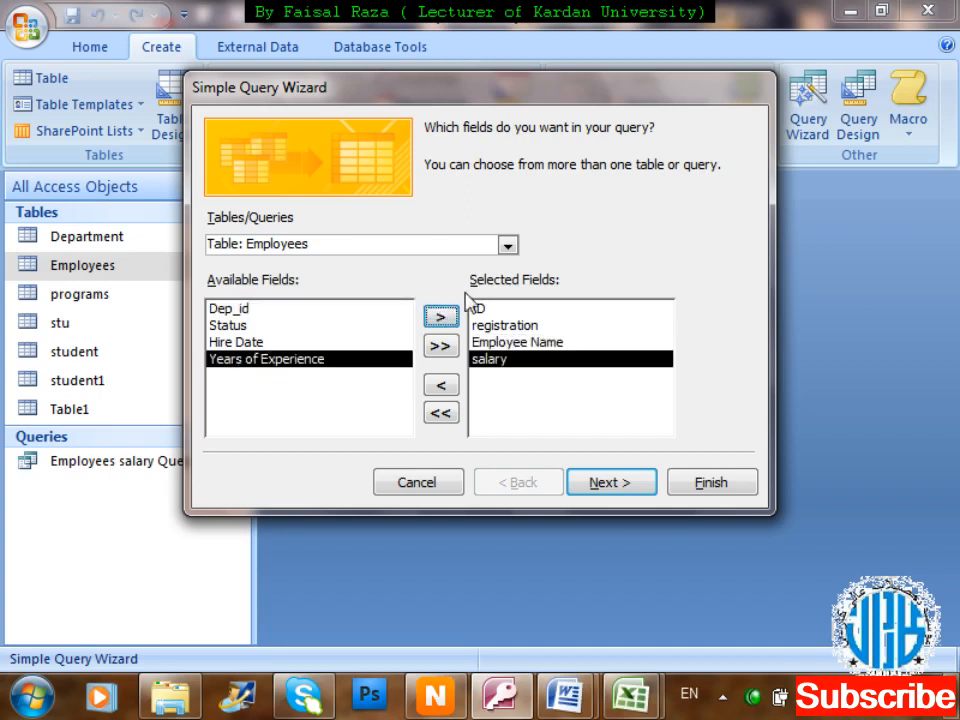
Add Dep_Name and Head of Department from Department, continue, and accept editing the relationships.
{"action": "left_click", "coordinate": [508, 246]}
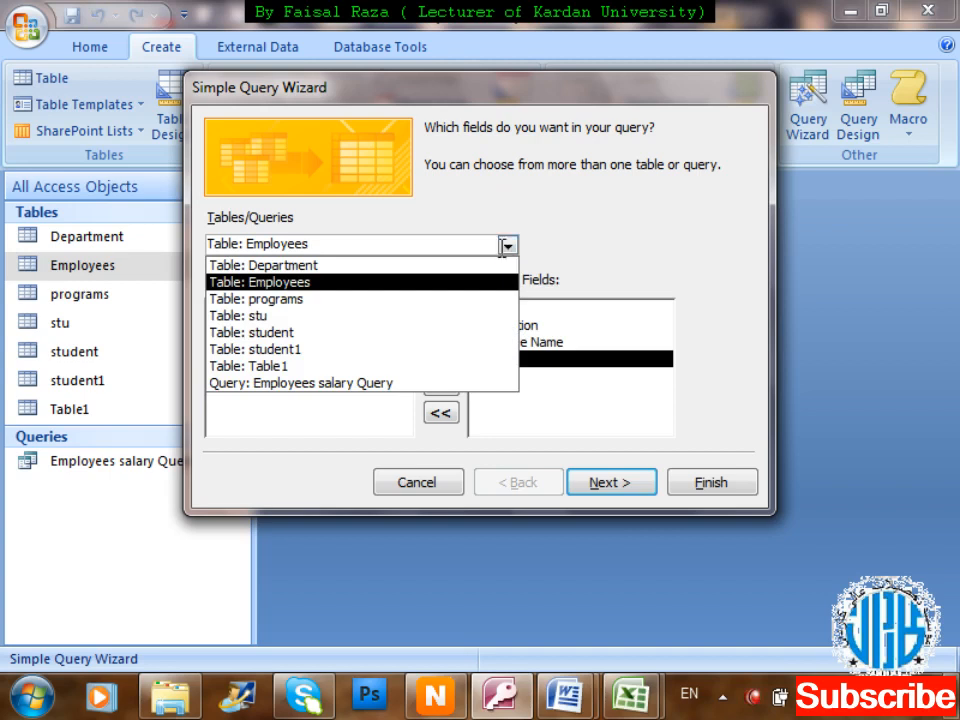
{"action": "left_click", "coordinate": [465, 266]}
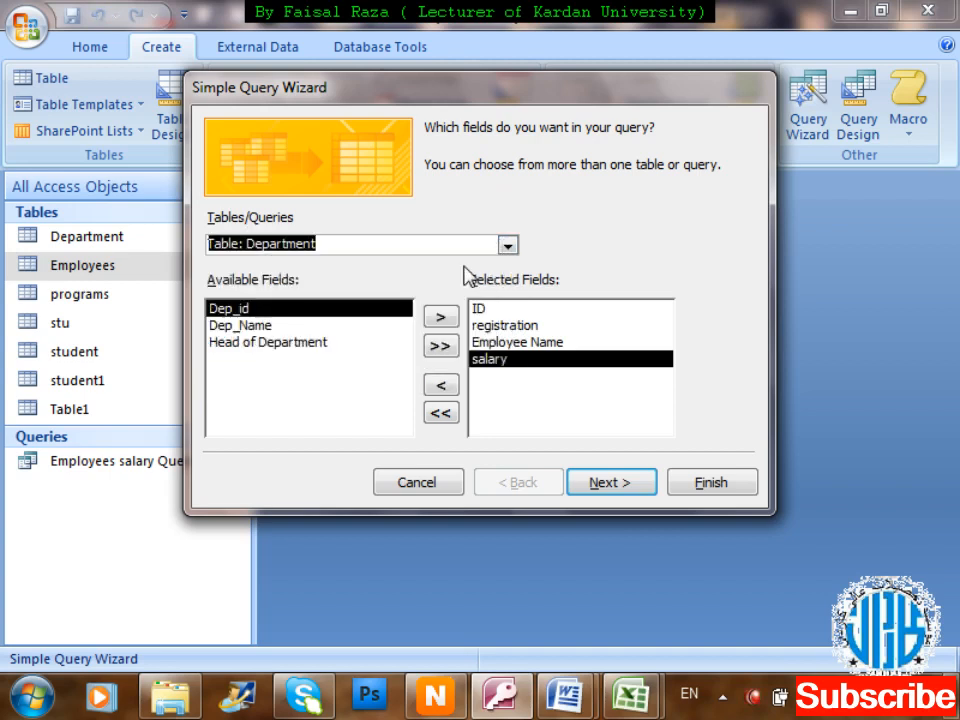
{"action": "left_click", "coordinate": [256, 330]}
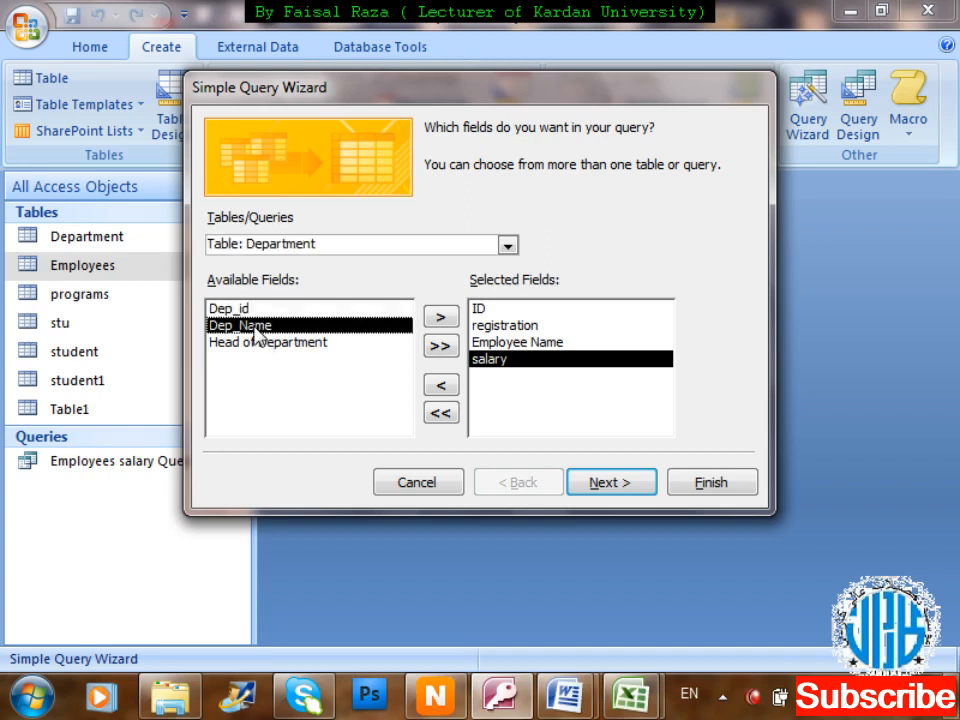
{"action": "left_click", "coordinate": [440, 317]}
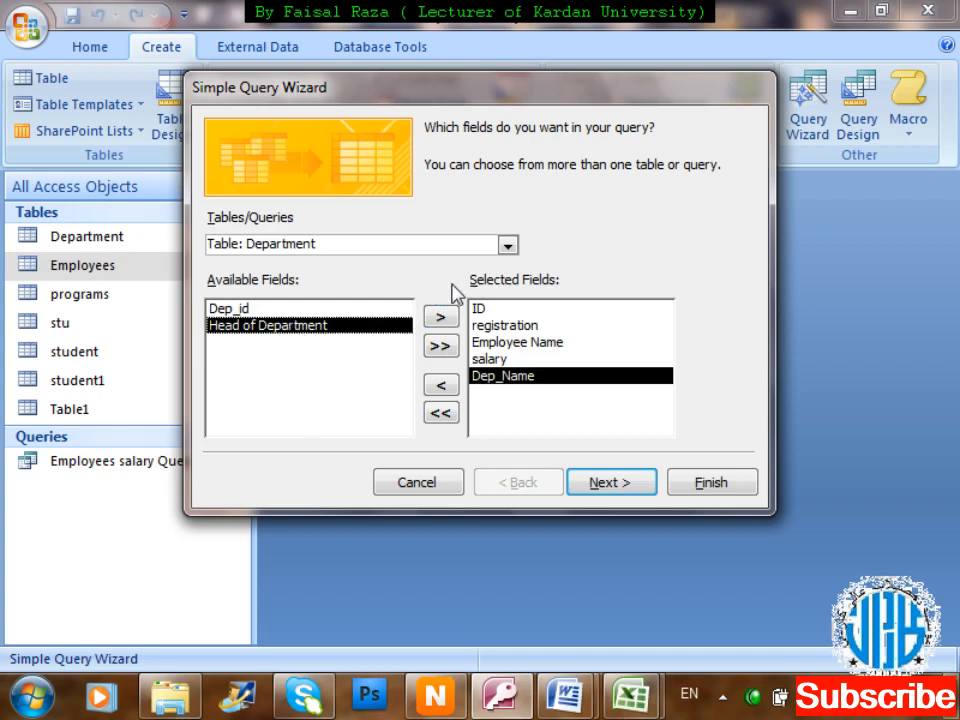
{"action": "left_click", "coordinate": [440, 317]}
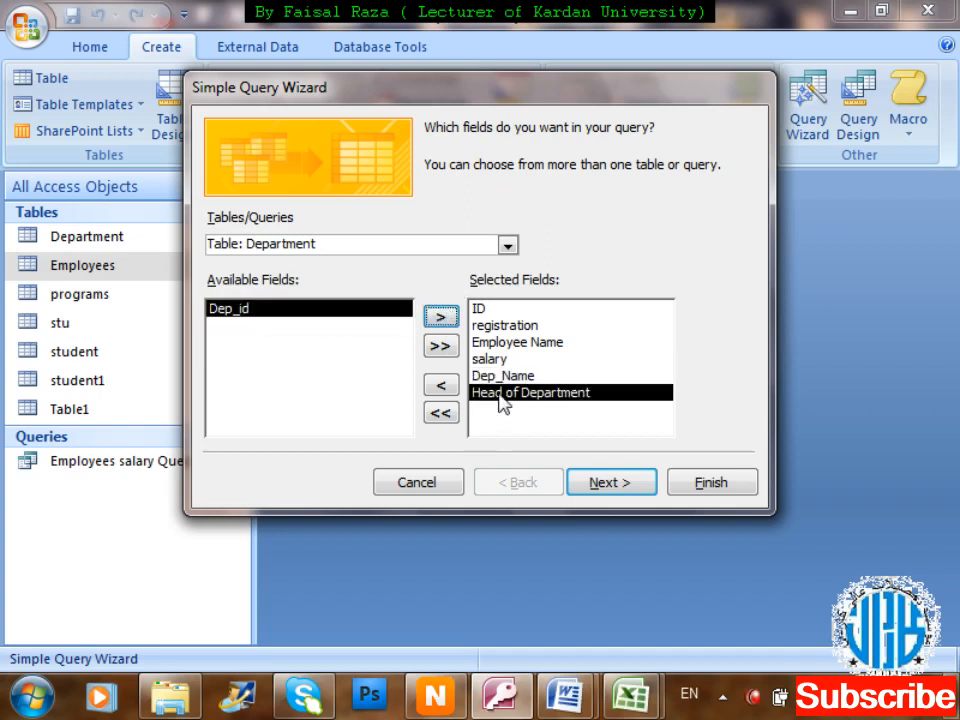
{"action": "left_click", "coordinate": [485, 359]}
{"action": "left_click", "coordinate": [500, 346]}
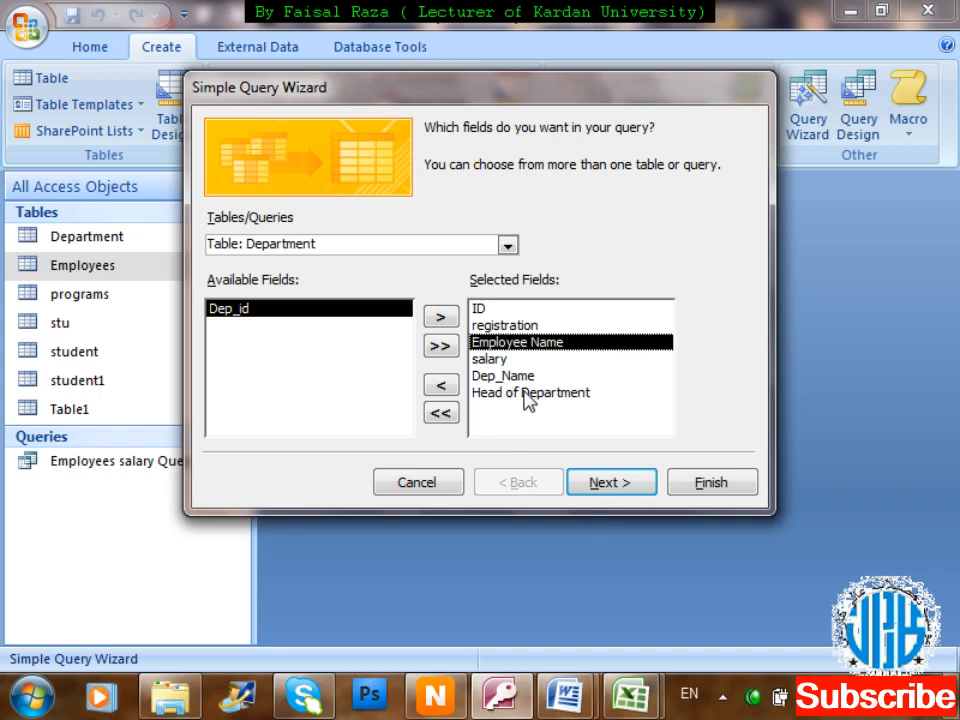
{"action": "left_click", "coordinate": [611, 483]}
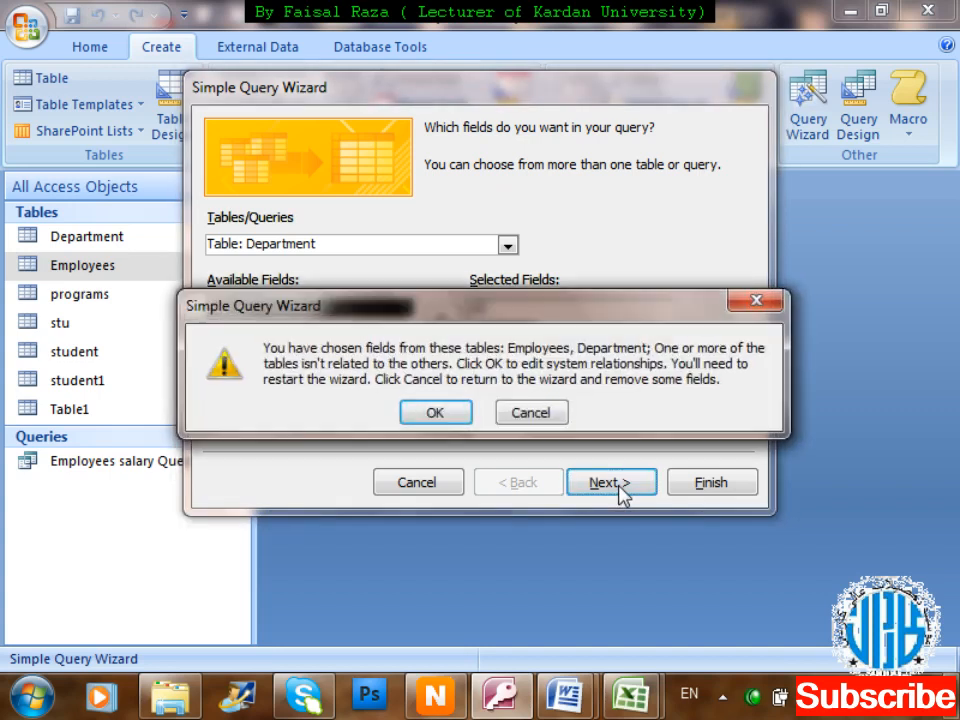
{"action": "left_click", "coordinate": [430, 414]}
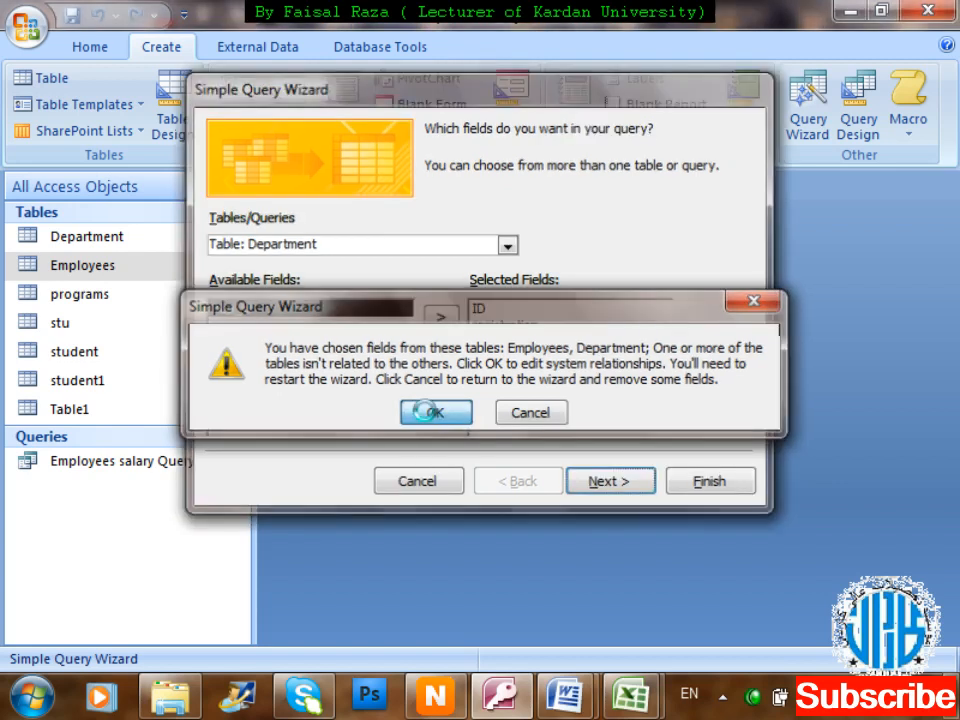
Remove the student1 and programs tables from the Relationships layout.
{"action": "left_click_drag", "start_coordinate": [574, 231], "coordinate": [628, 272]}
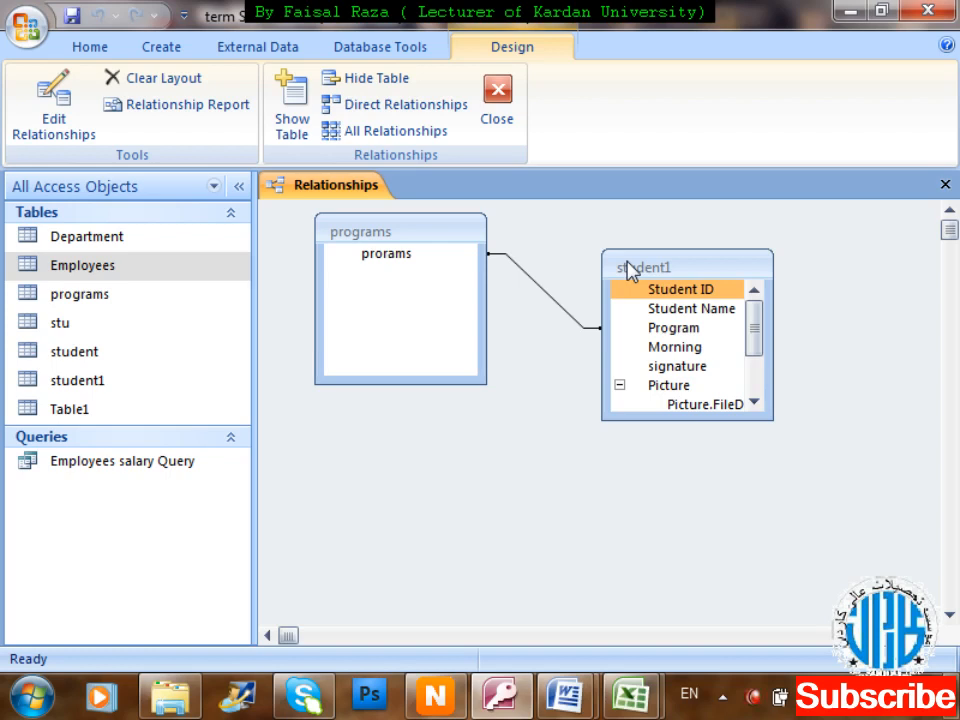
{"action": "key", "text": "Delete"}
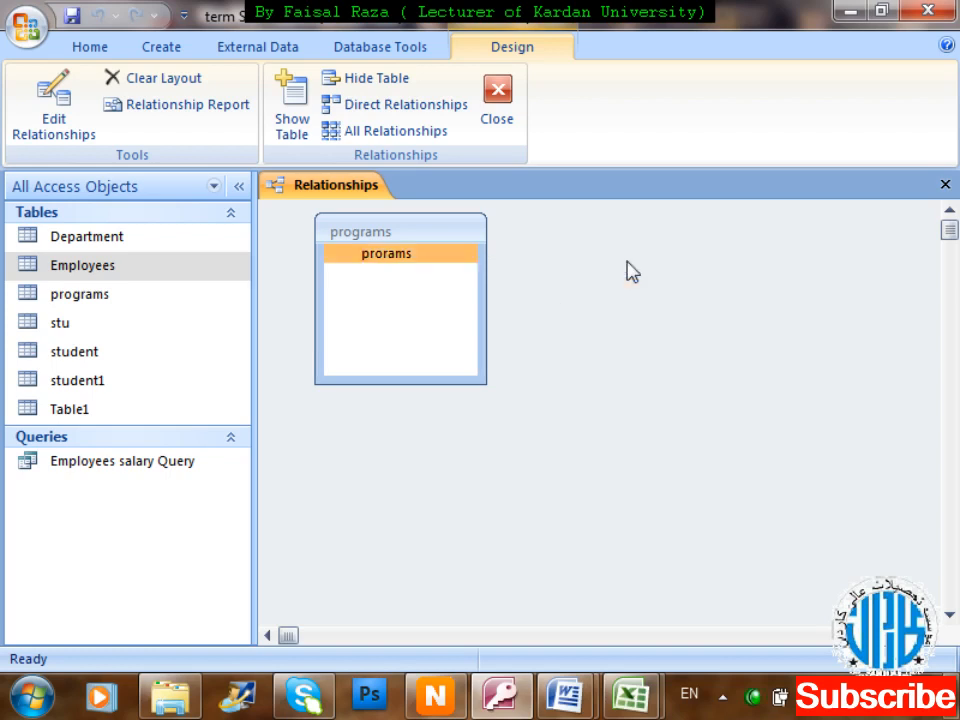
{"action": "left_click", "coordinate": [405, 236]}
{"action": "key", "text": "Delete"}
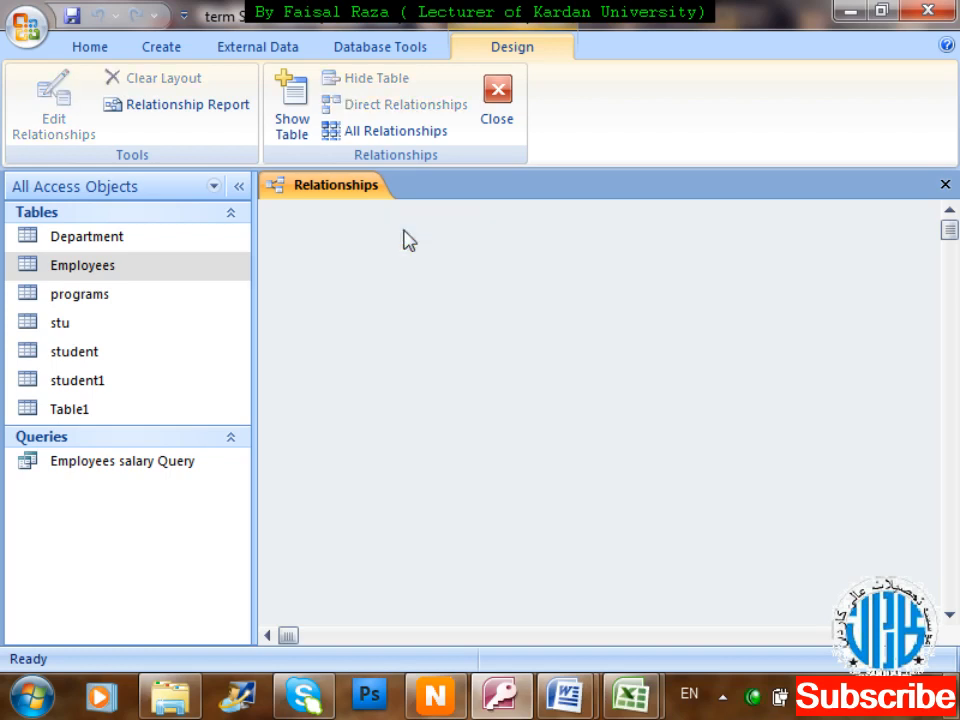
Add the Department and Employees tables to the layout with Show Table.
{"action": "left_click", "coordinate": [275, 118]}
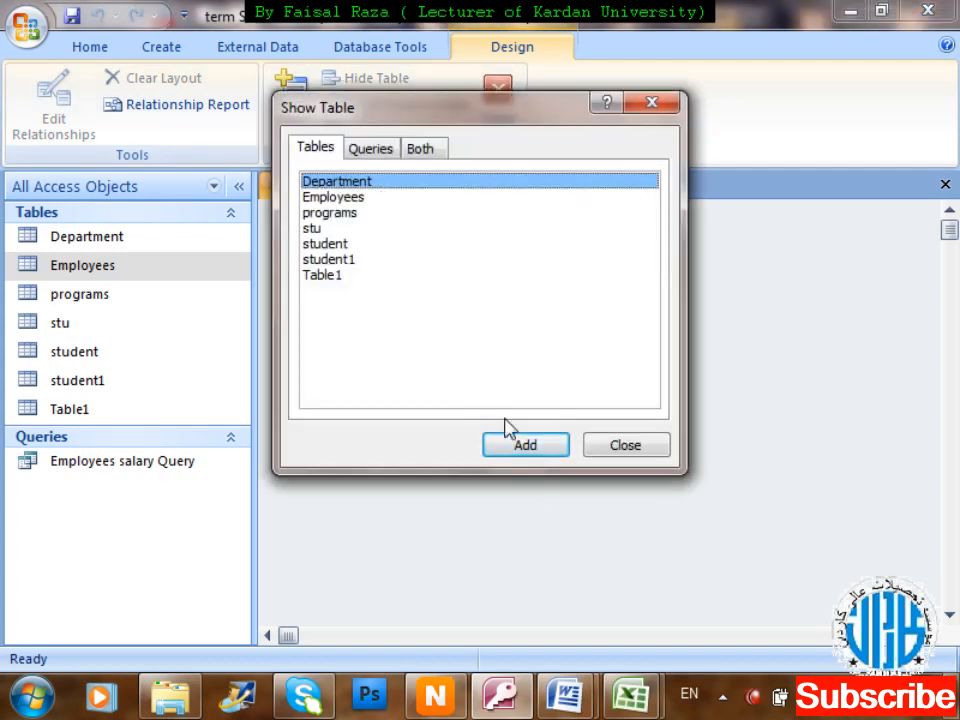
{"action": "left_click", "coordinate": [523, 446]}
{"action": "left_click_drag", "start_coordinate": [544, 116], "coordinate": [958, 66]}
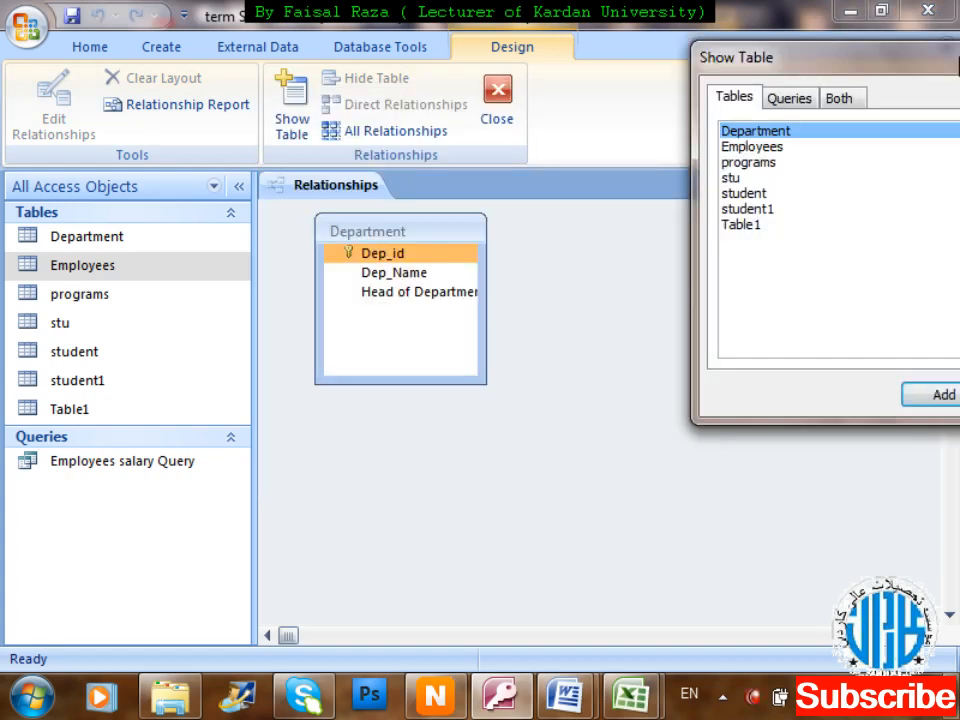
{"action": "left_click", "coordinate": [791, 150]}
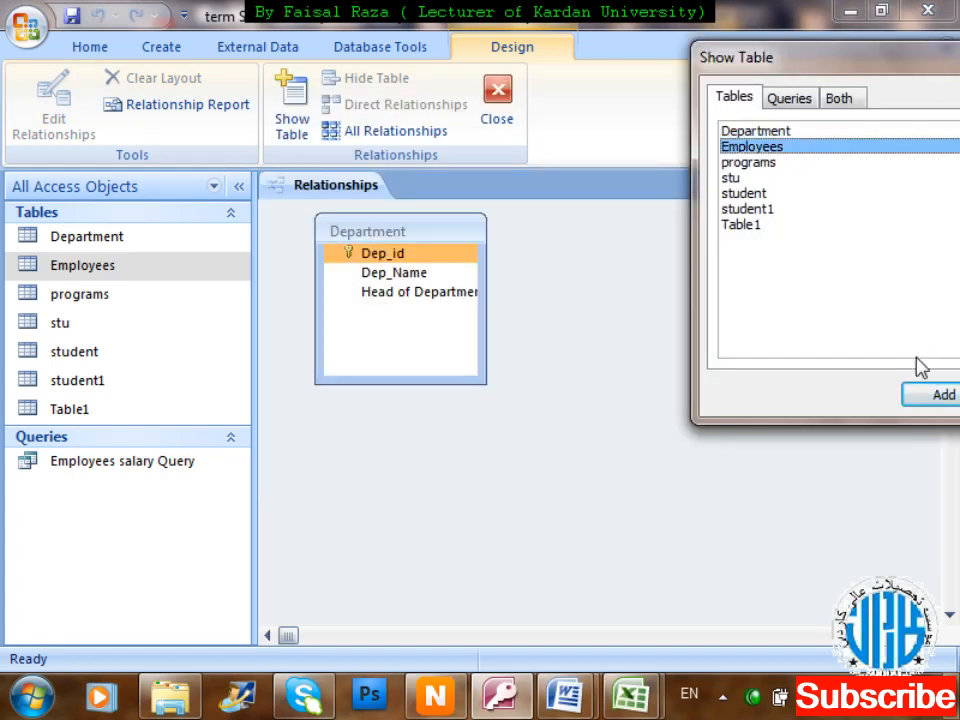
{"action": "left_click", "coordinate": [926, 397]}
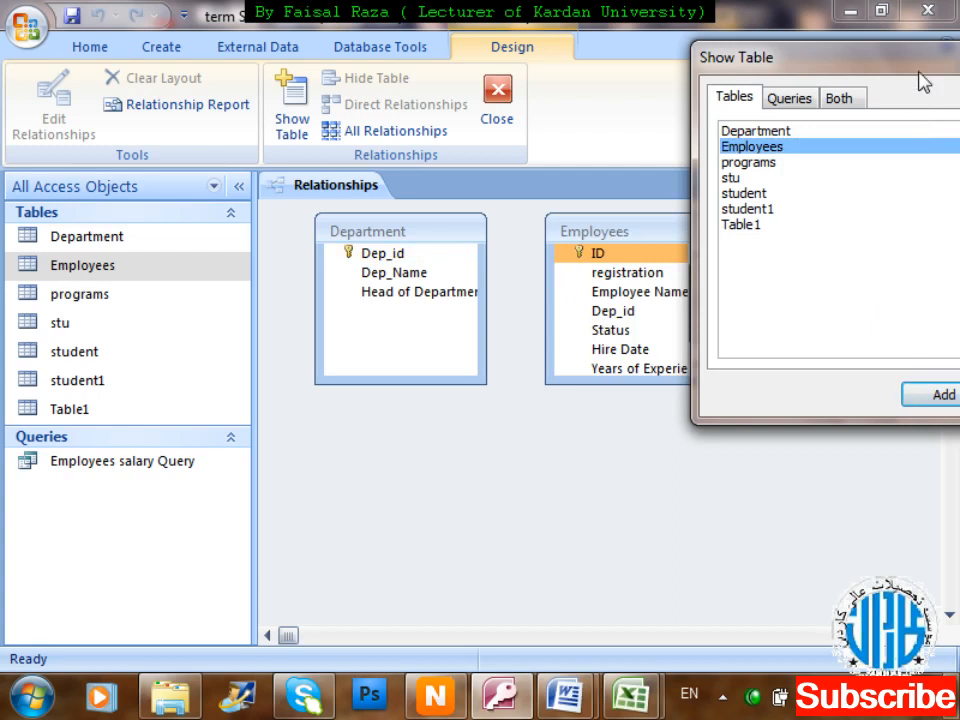
{"action": "left_click_drag", "start_coordinate": [921, 62], "coordinate": [651, 222]}
{"action": "left_click", "coordinate": [732, 188]}
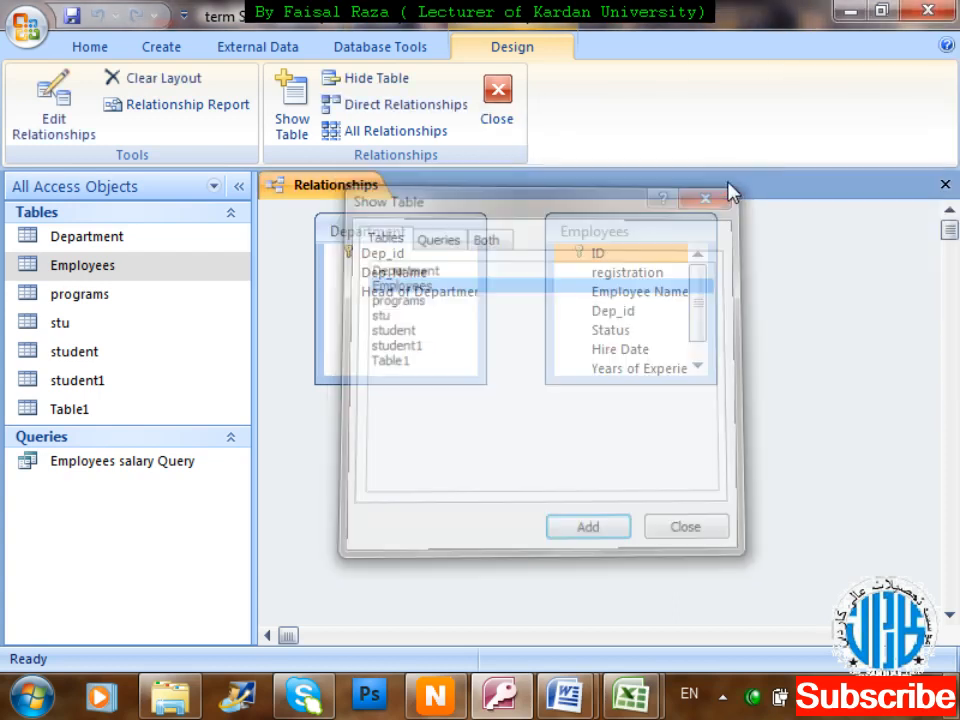
Move Employees to the right and drag its Dep_id onto Department's Dep_id.
{"action": "left_click_drag", "start_coordinate": [613, 231], "coordinate": [696, 238]}
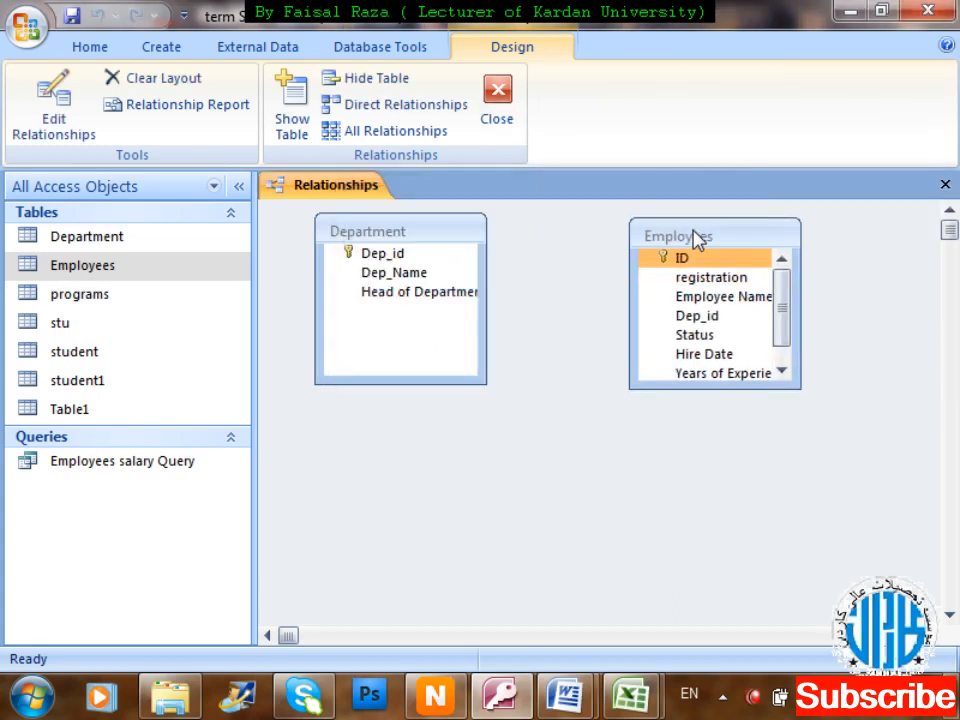
{"action": "left_click", "coordinate": [698, 318]}
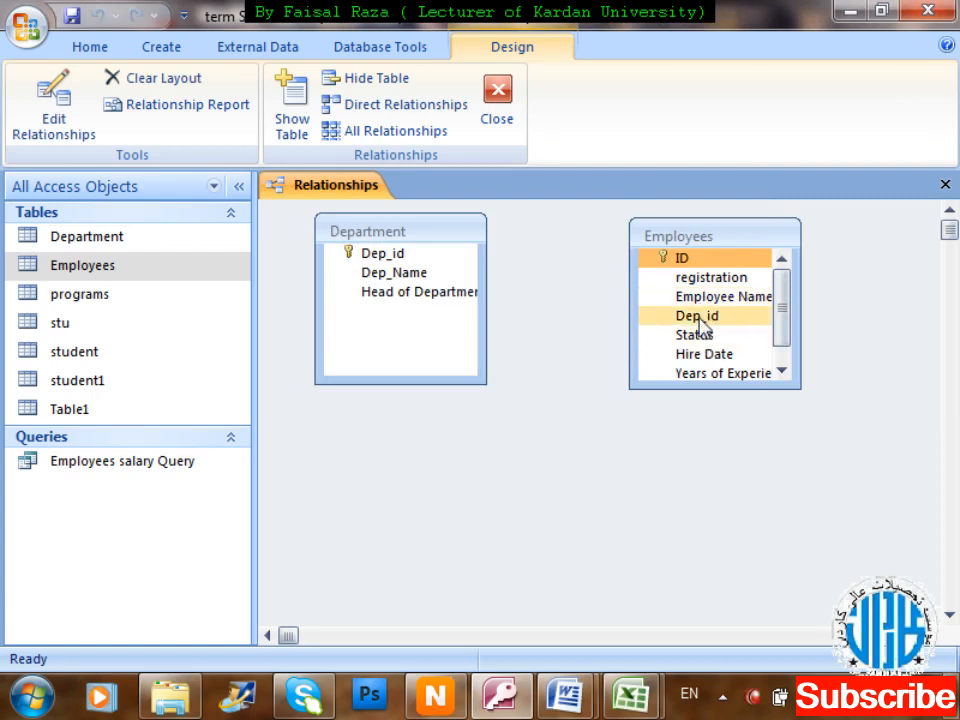
{"action": "left_click_drag", "start_coordinate": [700, 320], "coordinate": [376, 256]}
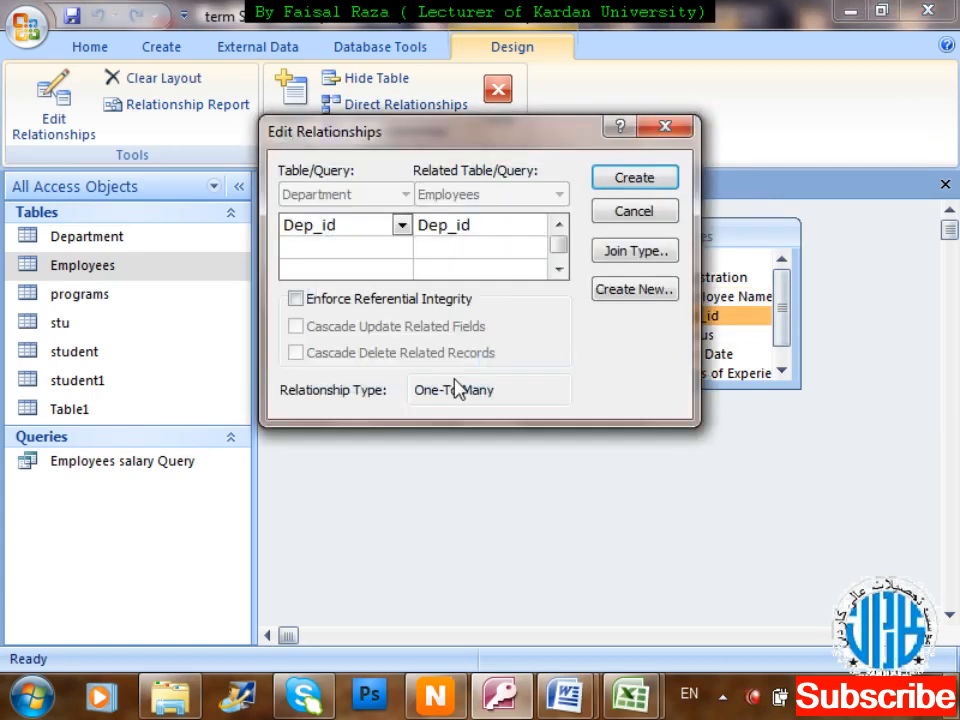
Enforce referential integrity with cascade updates and deletes, and create the relationship.
{"action": "left_click", "coordinate": [397, 302]}
{"action": "left_click", "coordinate": [377, 329]}
{"action": "left_click", "coordinate": [378, 358]}
{"action": "left_click", "coordinate": [644, 184]}
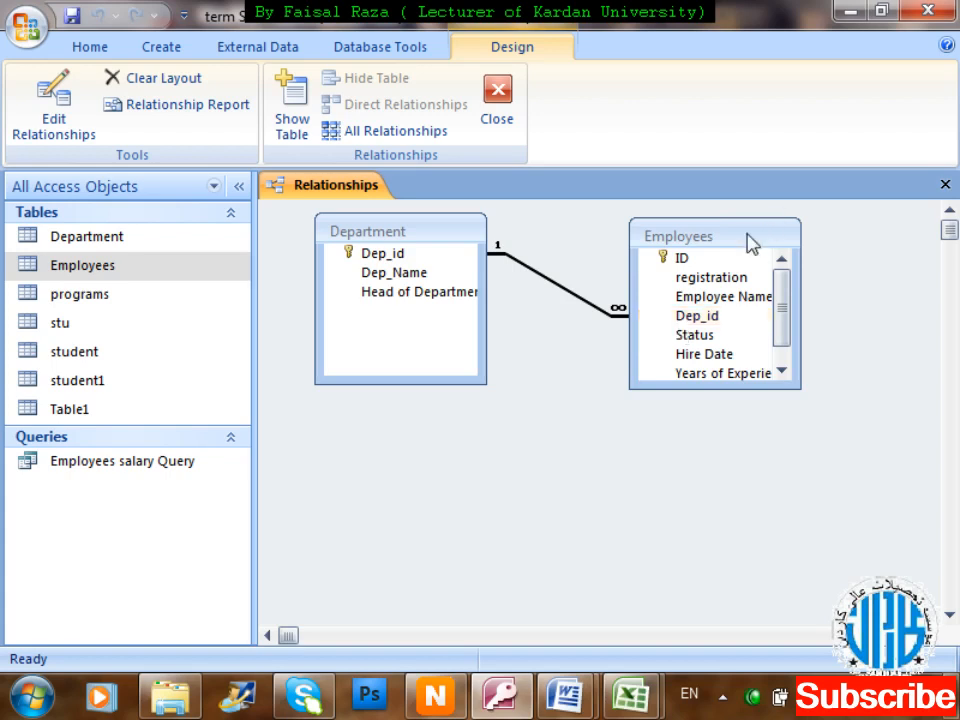
Enlarge the Employees table box, then close and save the Relationships layout.
{"action": "left_click_drag", "start_coordinate": [797, 388], "coordinate": [810, 443]}
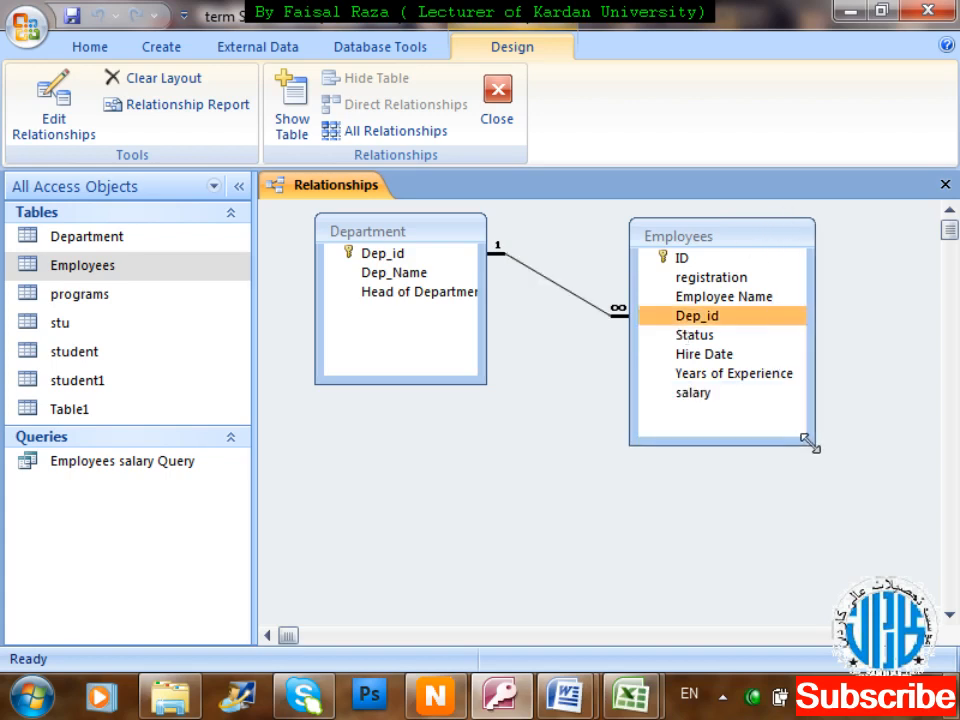
{"action": "key", "text": "ctrl+w"}
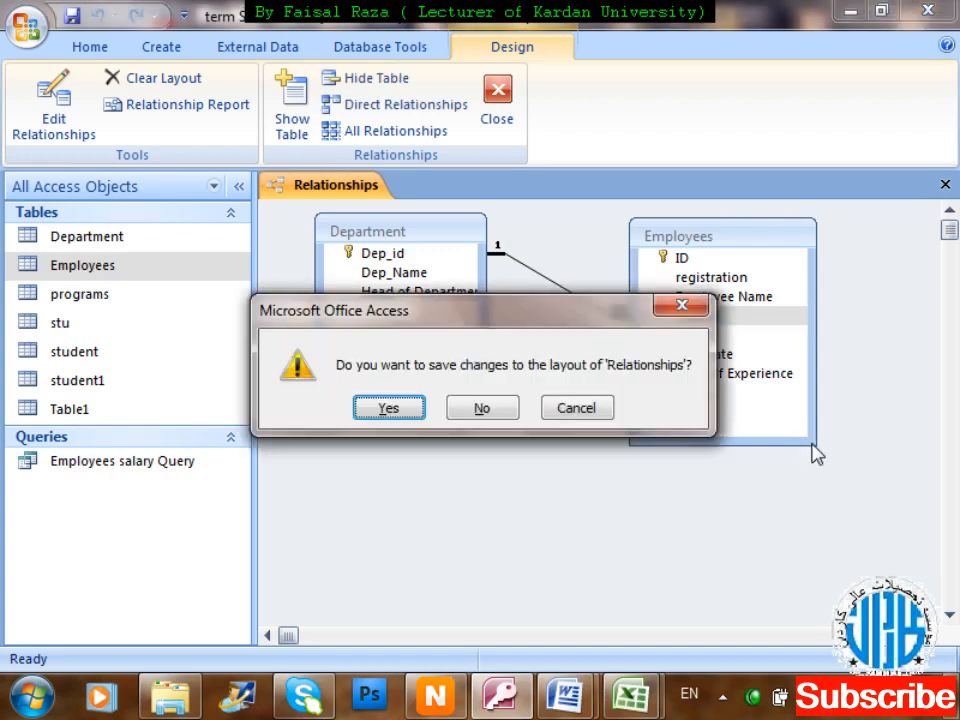
{"action": "key", "text": "Return"}
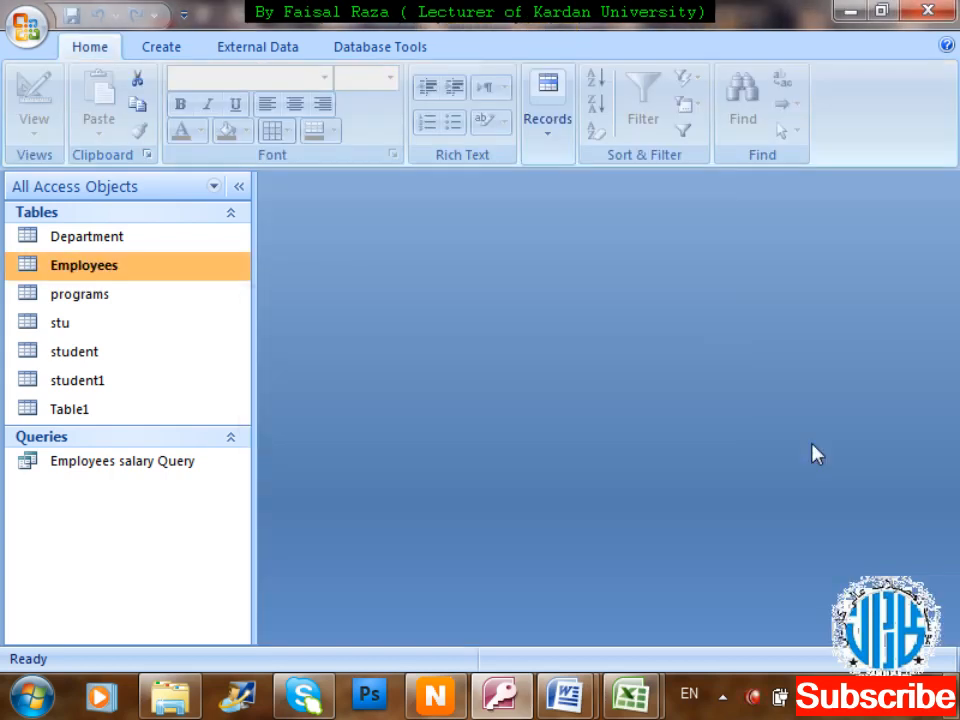
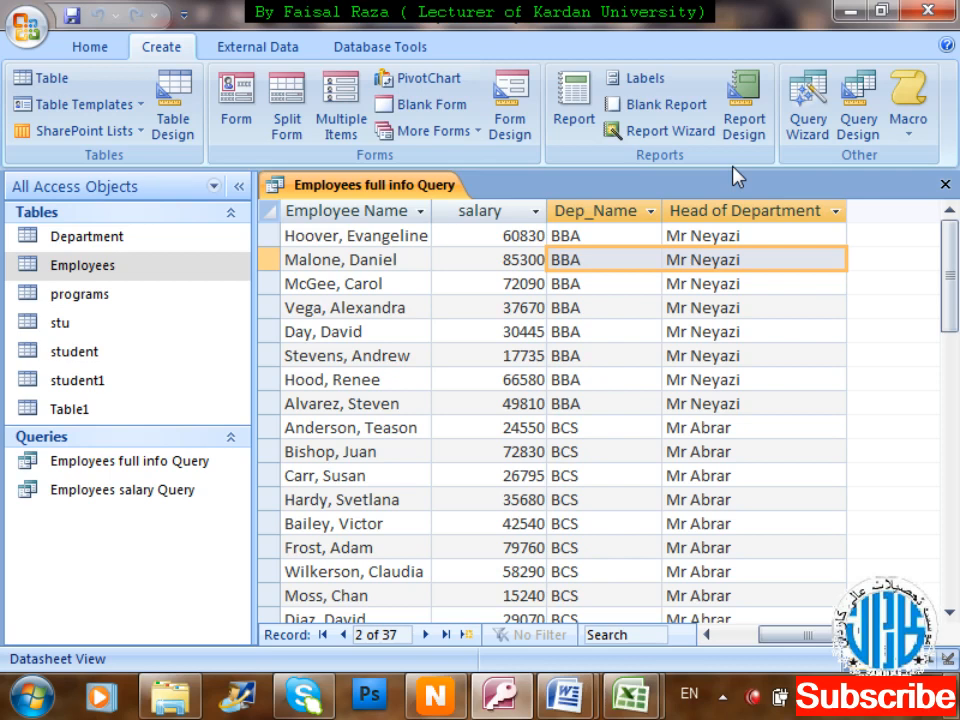
Select across the current record's fields, then close the Employees full info Query datasheet.
{"action": "key", "text": "Left"}
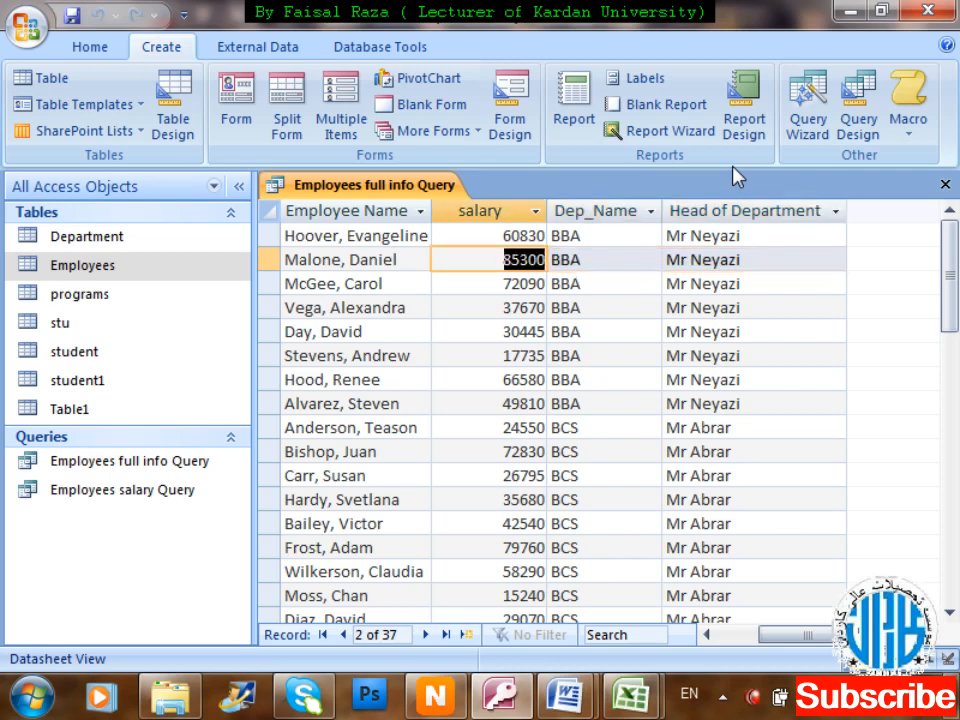
{"action": "key", "text": "shift+Left"}
{"action": "key", "text": "shift+Left"}
{"action": "key", "text": "shift+Left"}
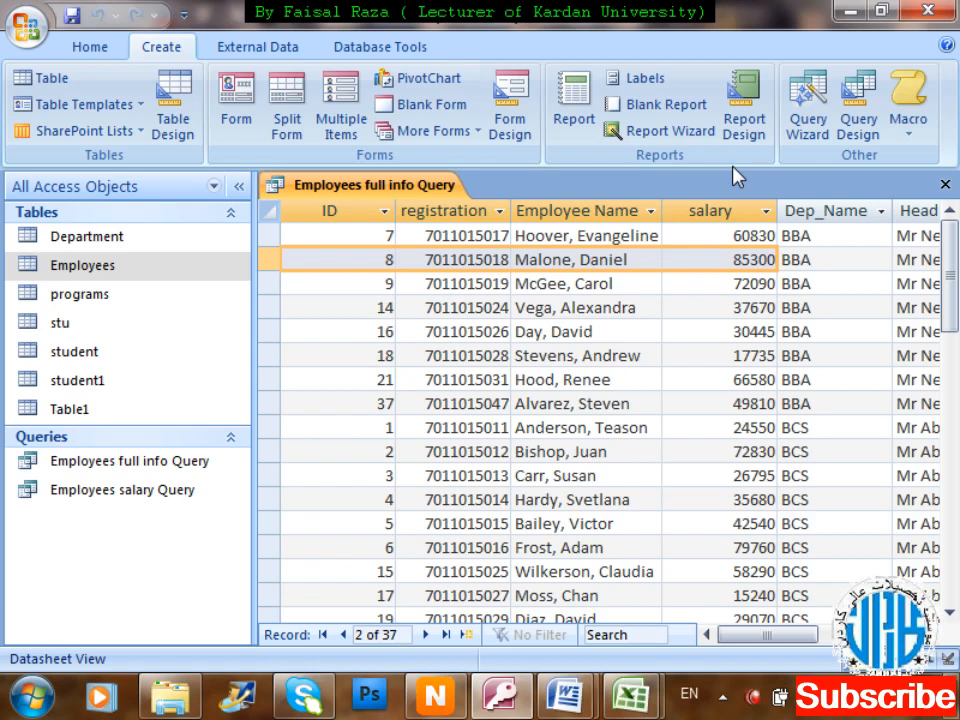
{"action": "key", "text": "ctrl+w"}
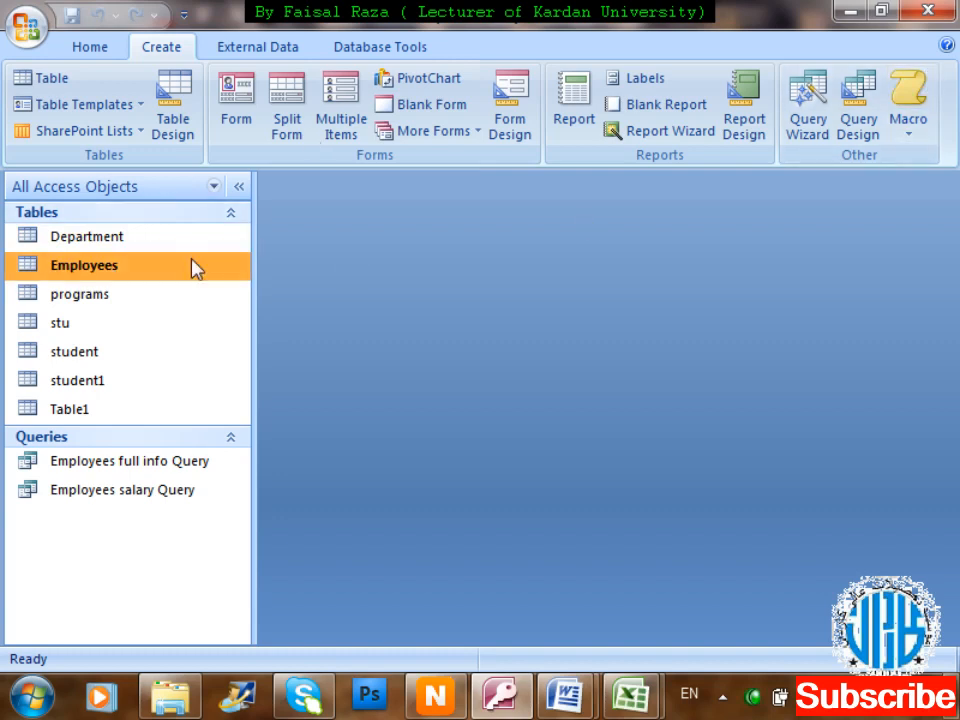
Start a new query in Design view with the Employees table added.
{"action": "left_click", "coordinate": [855, 103]}
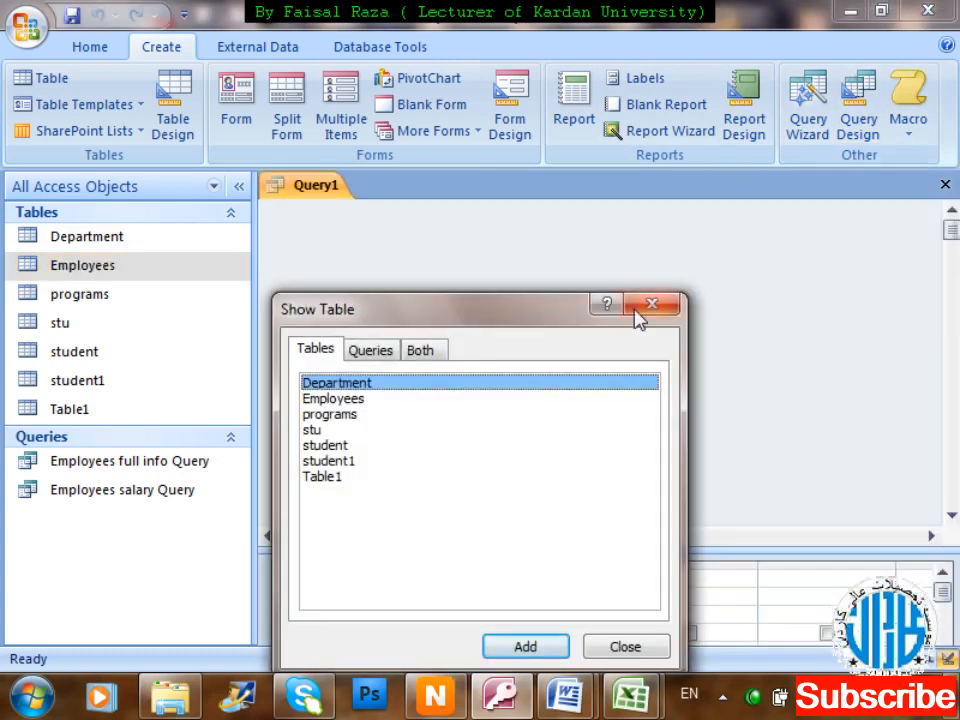
{"action": "left_click_drag", "start_coordinate": [536, 321], "coordinate": [901, 22]}
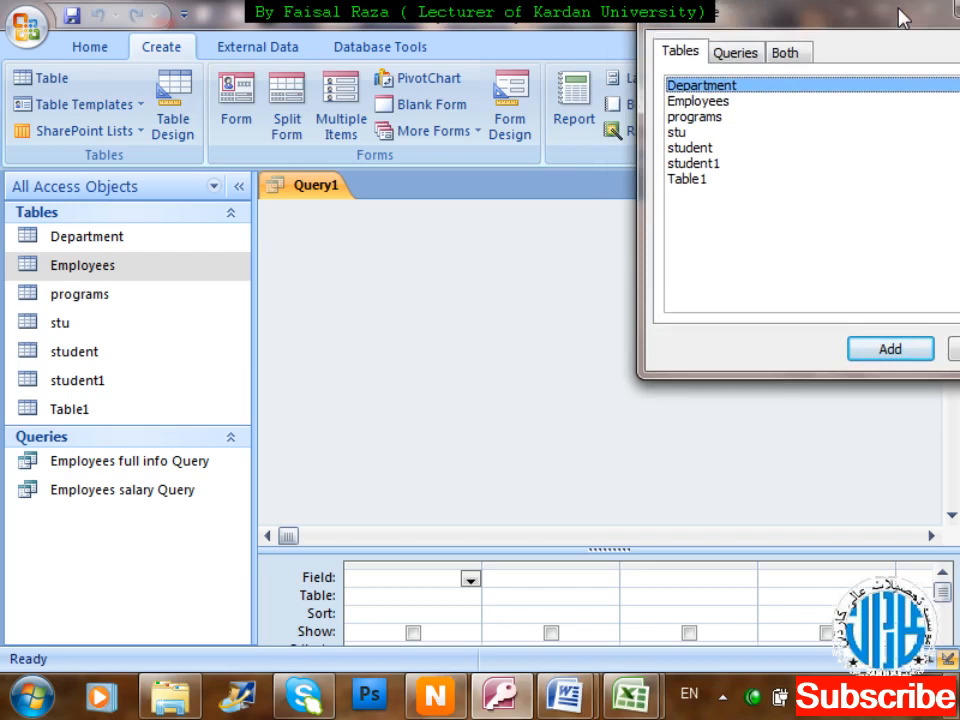
{"action": "left_click", "coordinate": [767, 102]}
{"action": "left_click", "coordinate": [911, 352]}
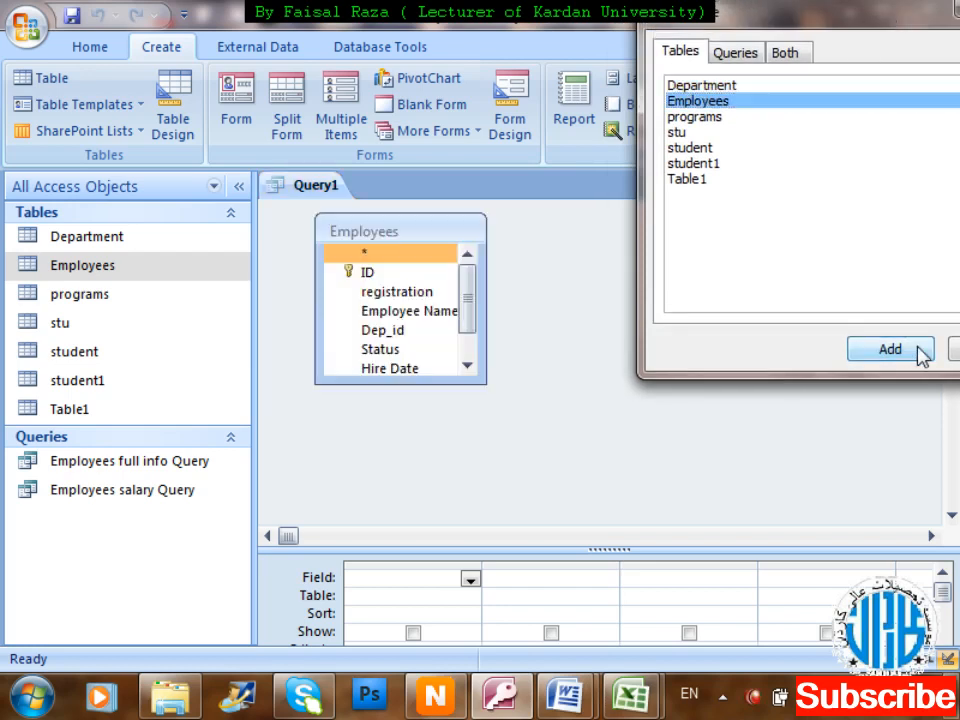
{"action": "left_click_drag", "start_coordinate": [910, 50], "coordinate": [756, 60]}
{"action": "left_click", "coordinate": [872, 44]}
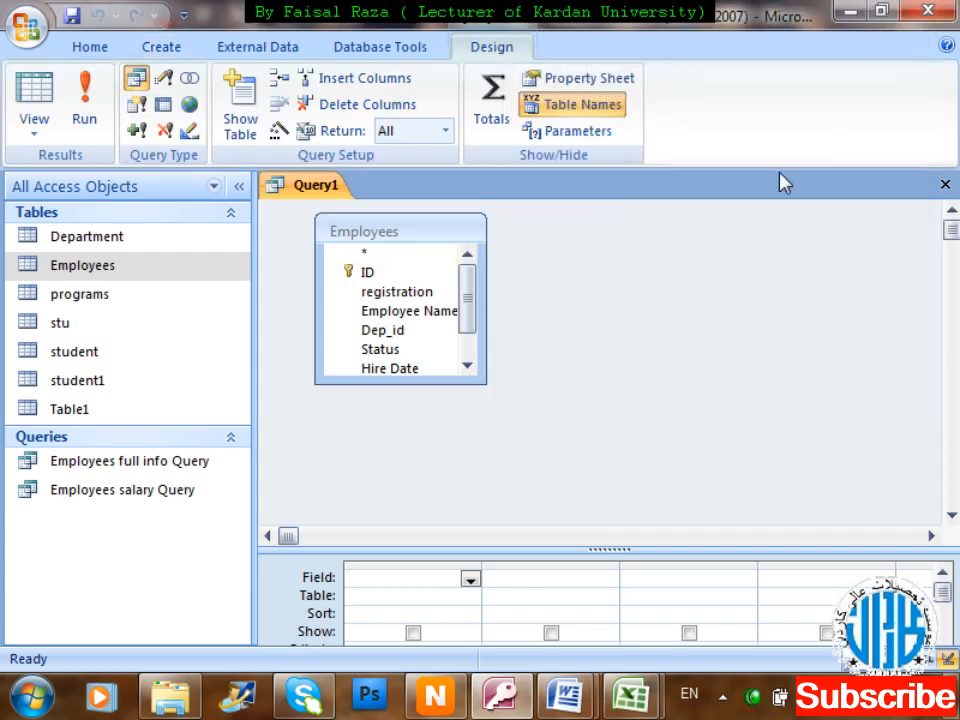
Put Employees.* into the query grid and run the query.
{"action": "left_click", "coordinate": [386, 256]}
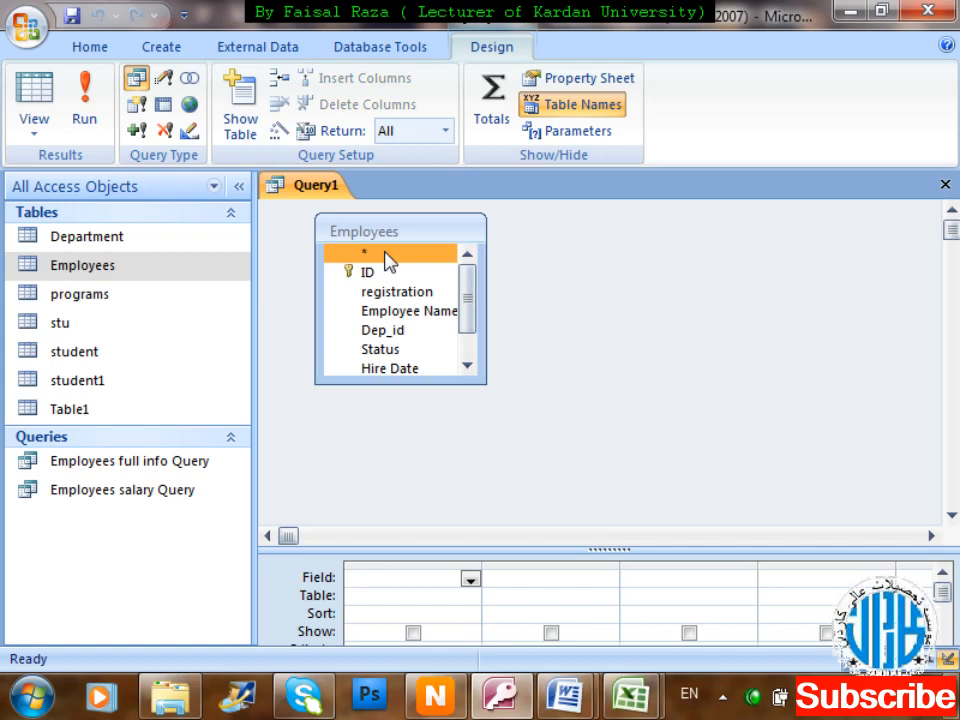
{"action": "left_click_drag", "start_coordinate": [388, 260], "coordinate": [388, 592]}
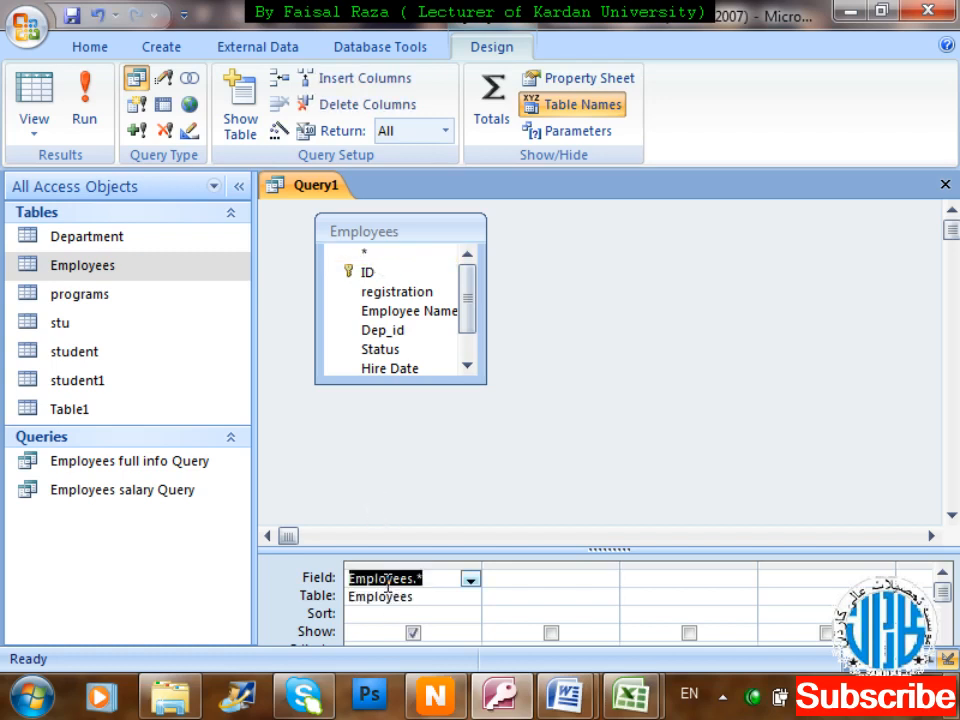
{"action": "mouse_move", "coordinate": [487, 677]}
{"action": "left_click", "coordinate": [84, 112]}
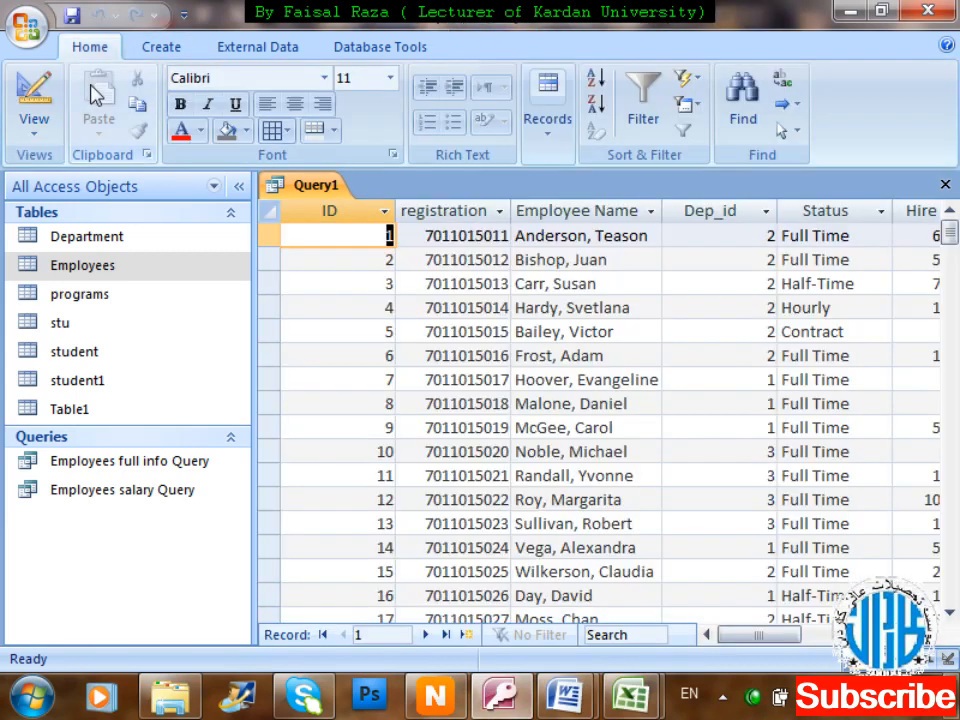
Scroll through Query1's datasheet results, then switch Query1 back to Design View.
{"action": "left_click_drag", "start_coordinate": [770, 640], "coordinate": [833, 645]}
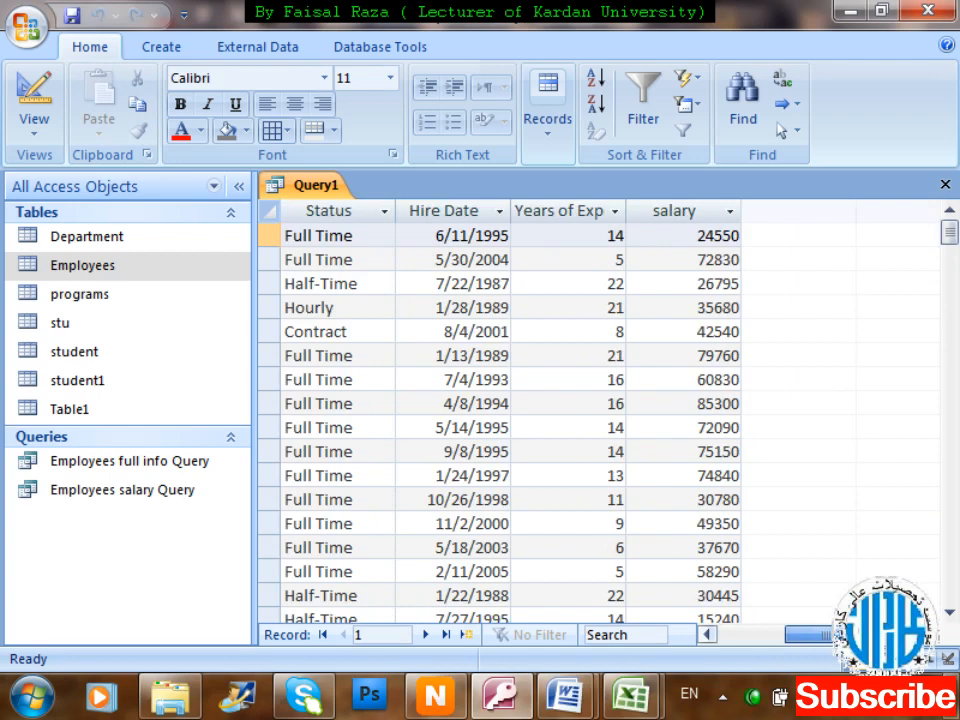
{"action": "left_click_drag", "start_coordinate": [833, 645], "coordinate": [782, 647]}
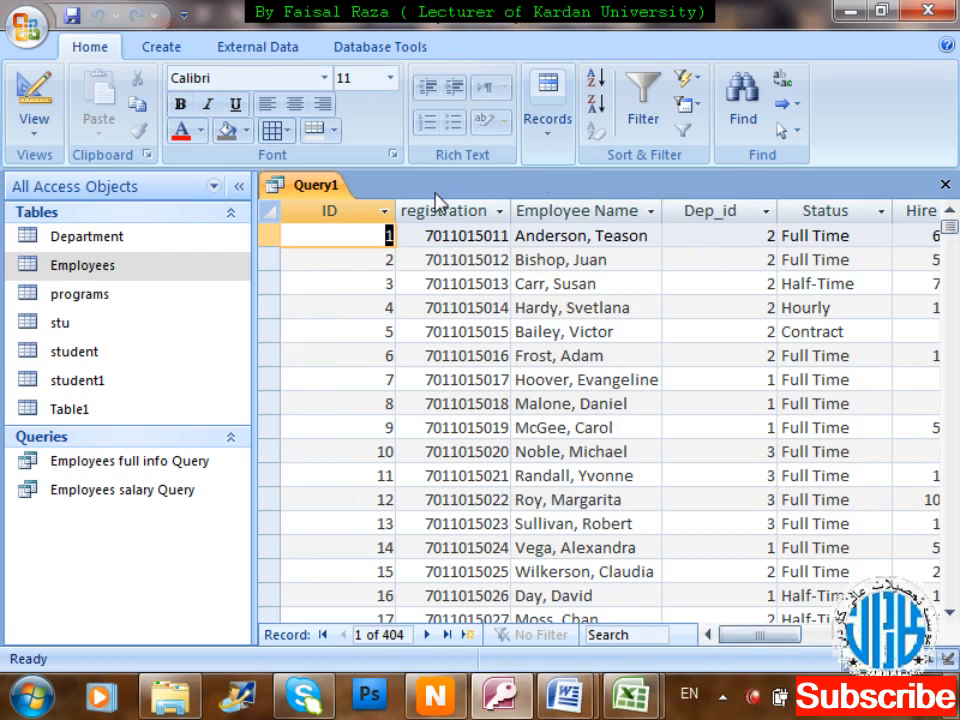
{"action": "right_click", "coordinate": [324, 193]}
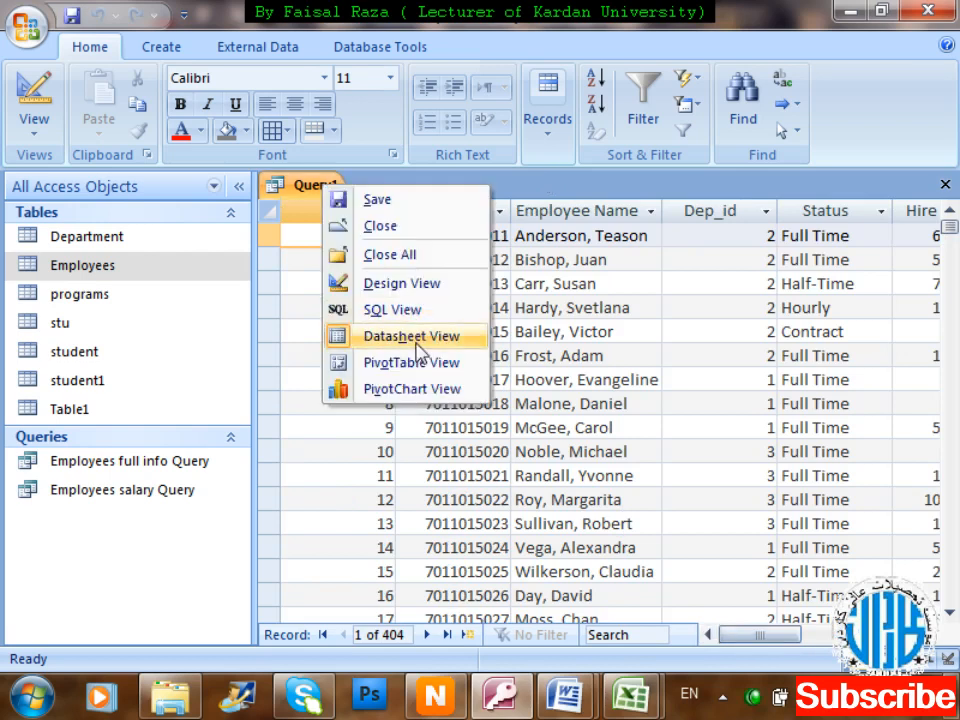
{"action": "left_click", "coordinate": [416, 288]}
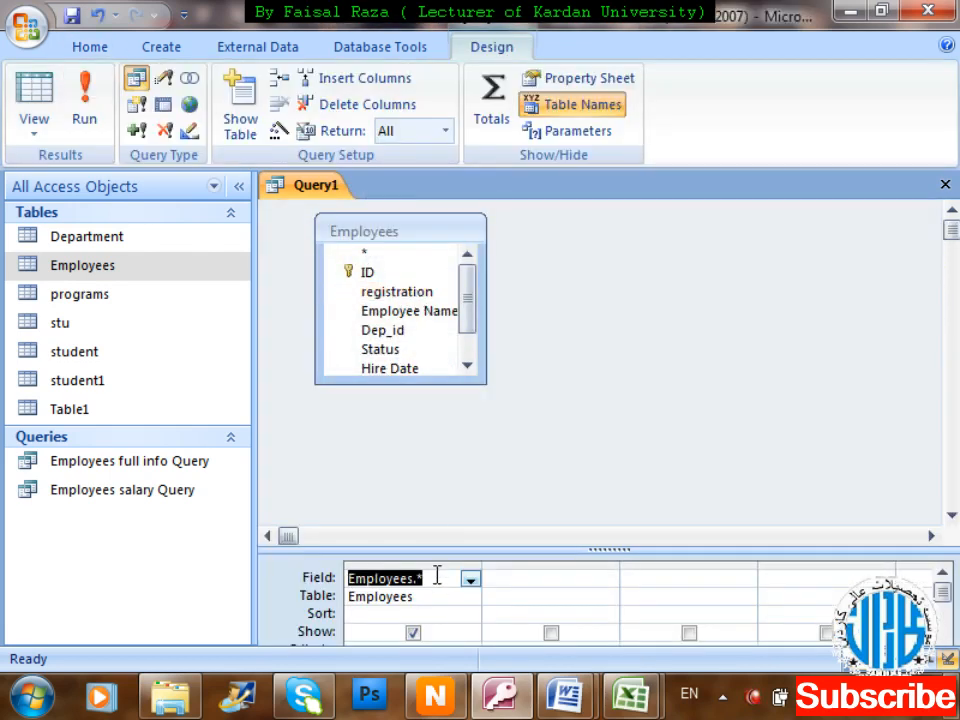
Replace Employees.* with registration, Employee Name and salary, then close and agree to save.
{"action": "left_click", "coordinate": [413, 565]}
{"action": "left_click", "coordinate": [413, 565]}
{"action": "key", "text": "Delete"}
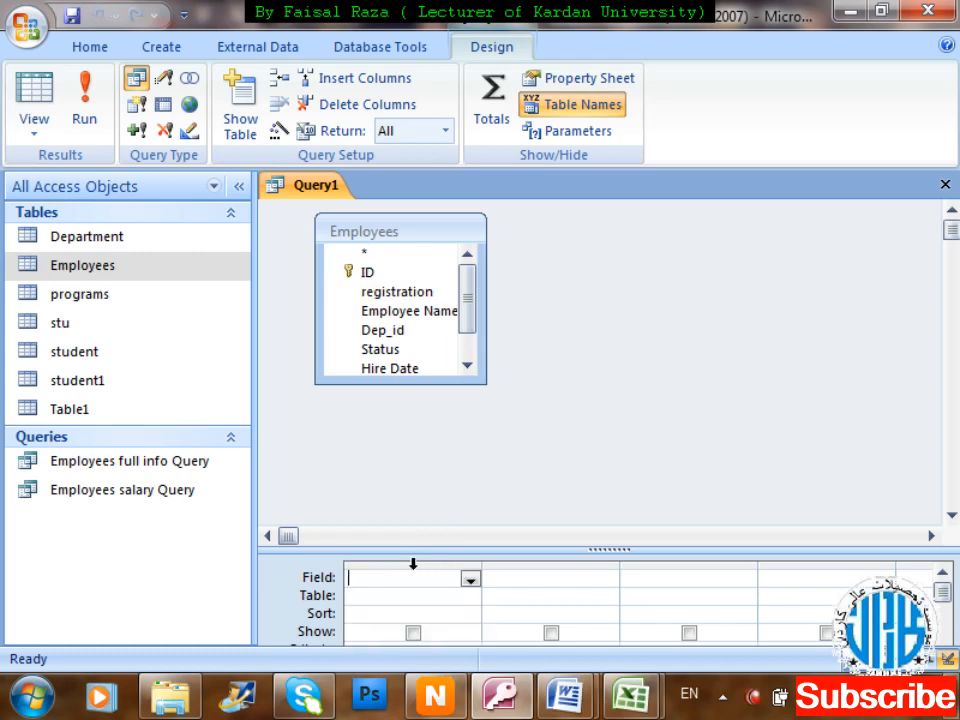
{"action": "left_click_drag", "start_coordinate": [392, 293], "coordinate": [401, 585]}
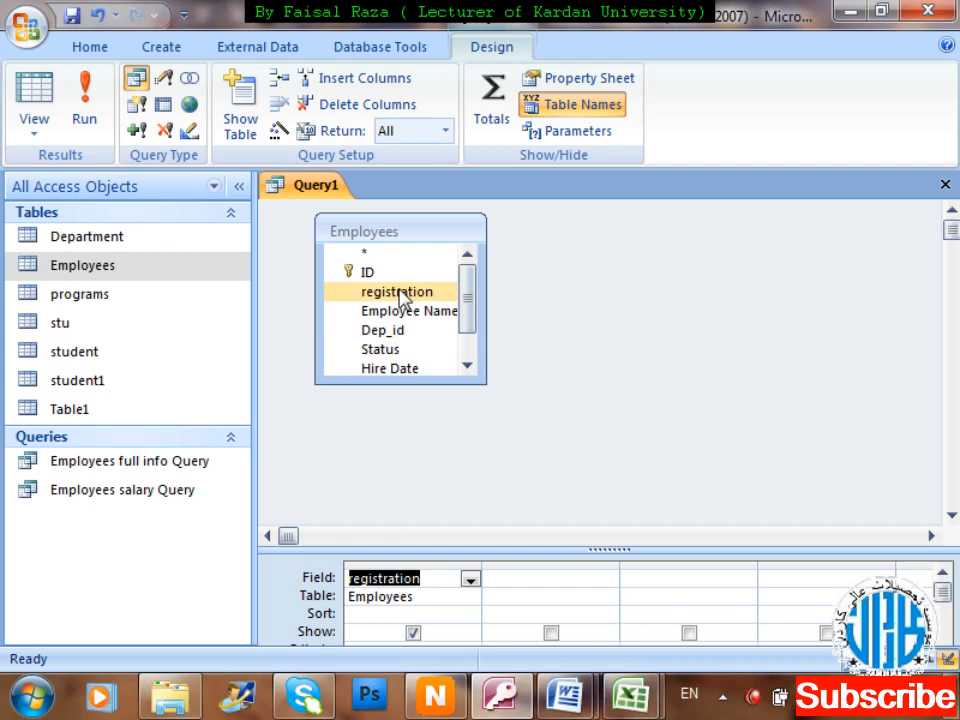
{"action": "left_click_drag", "start_coordinate": [407, 313], "coordinate": [565, 590]}
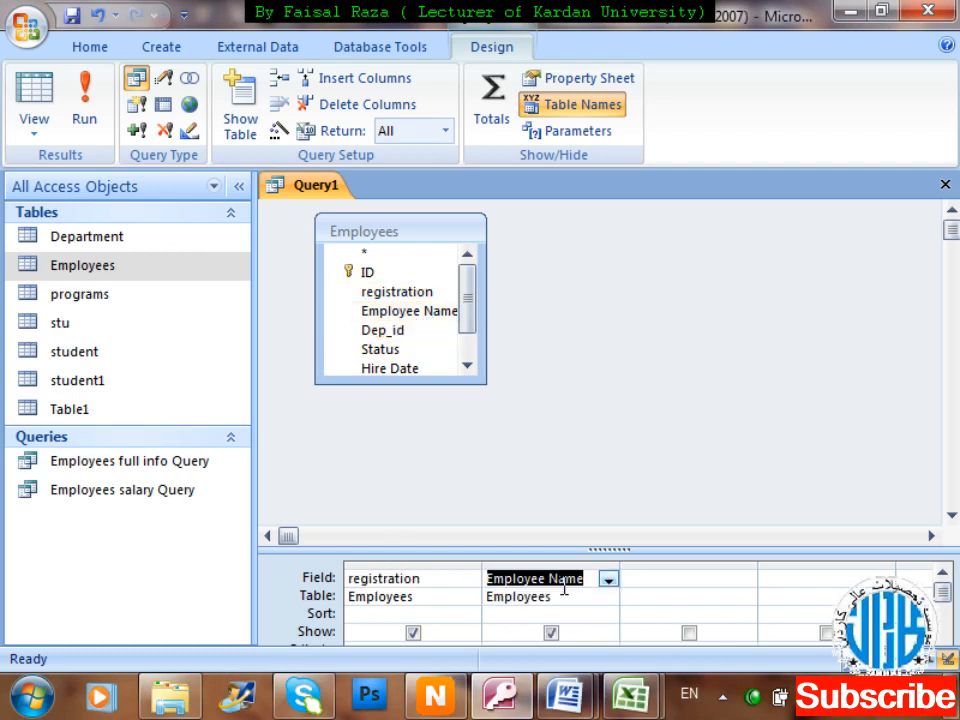
{"action": "scroll", "coordinate": [478, 332], "scroll_direction": "down", "scroll_amount": 1}
{"action": "left_click_drag", "start_coordinate": [403, 368], "coordinate": [655, 590]}
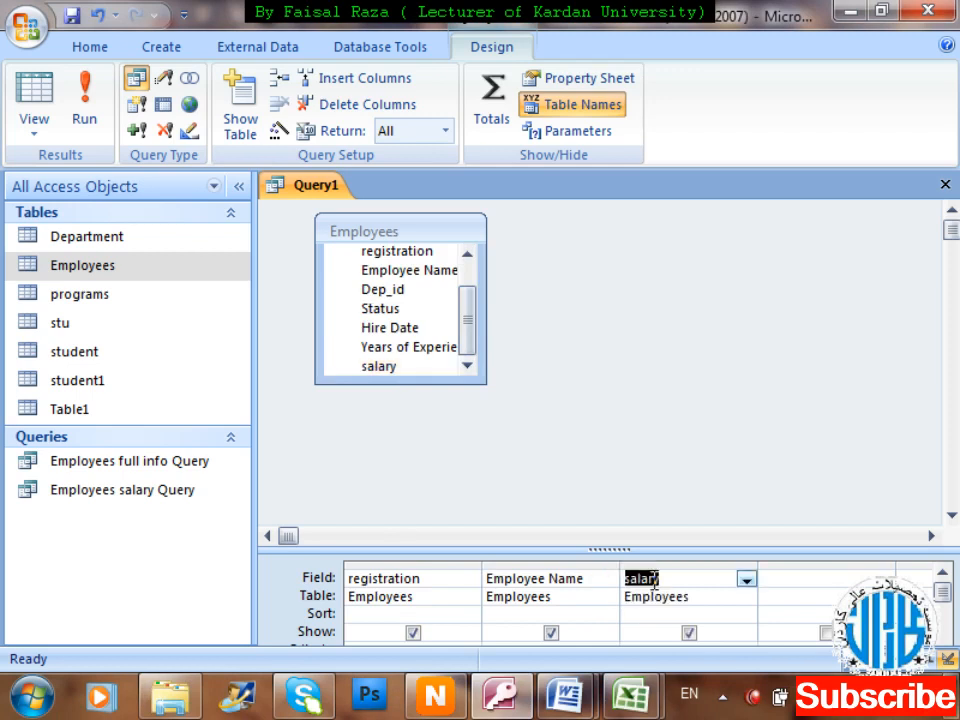
{"action": "left_click", "coordinate": [757, 388]}
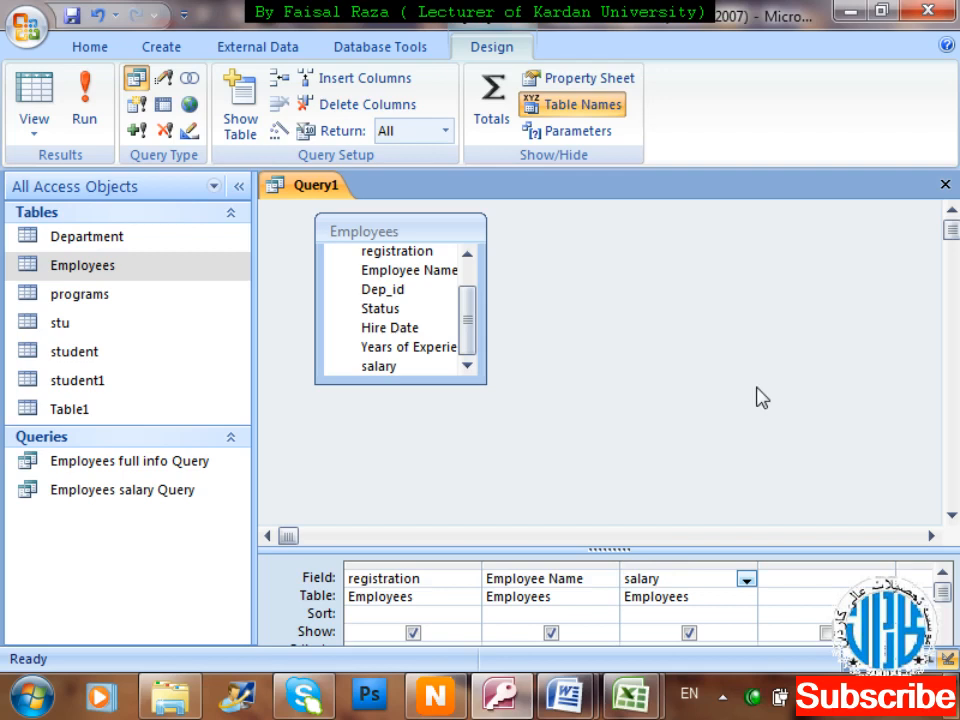
{"action": "key", "text": "ctrl+w"}
{"action": "key", "text": "Return"}
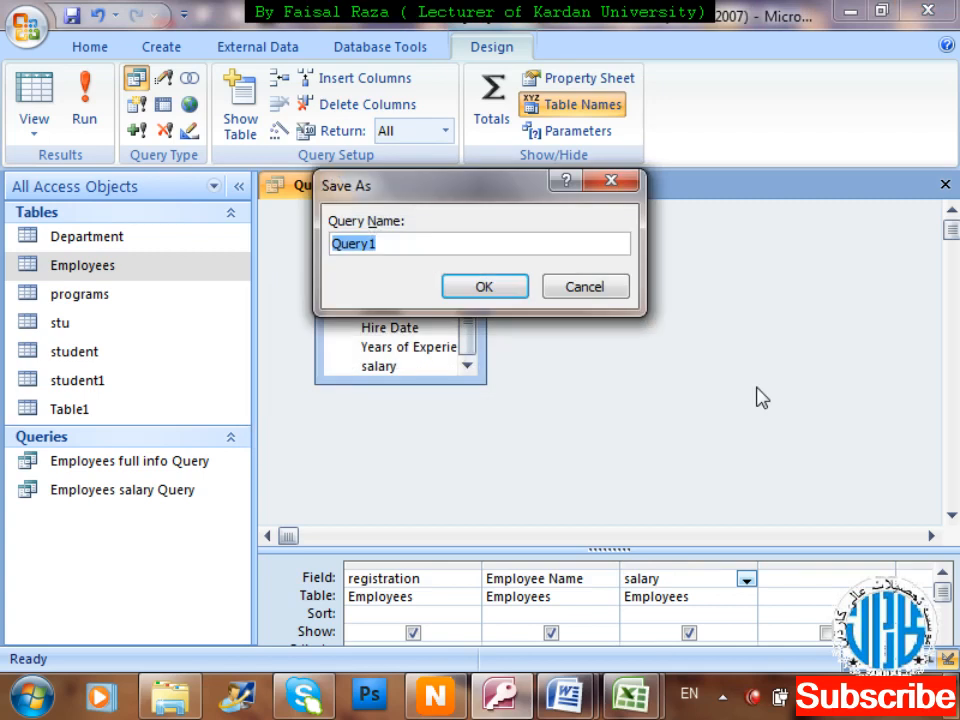
Save the query under the name 'employees just salary Query'.
{"action": "key", "text": "BackSpace"}
{"action": "type", "text": "emplo"}
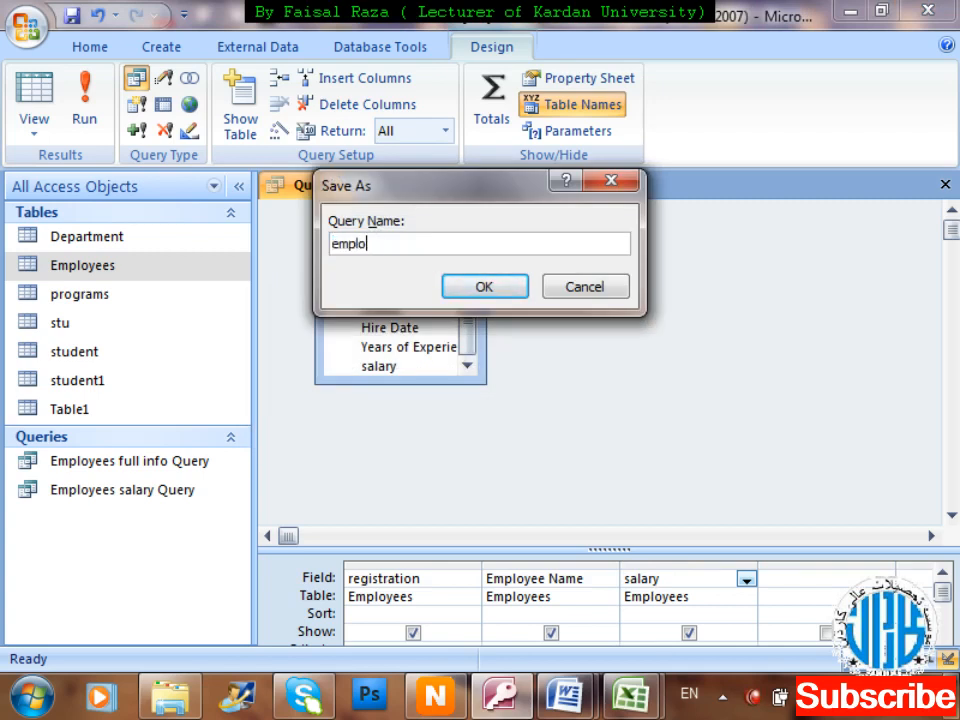
{"action": "type", "text": "yees just salary Query"}
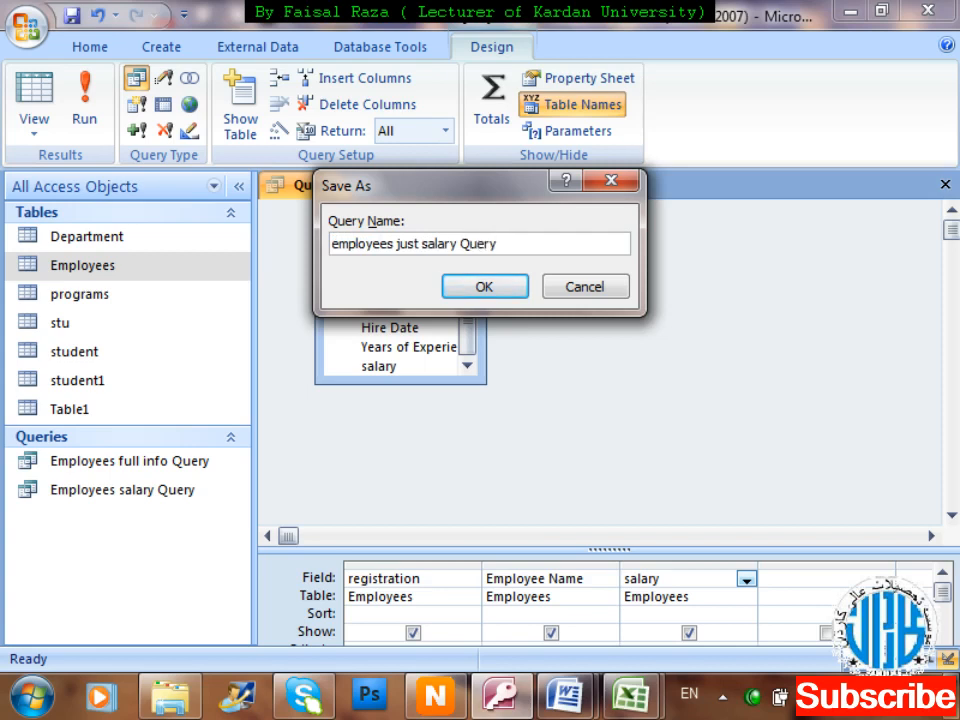
{"action": "key", "text": "Return"}
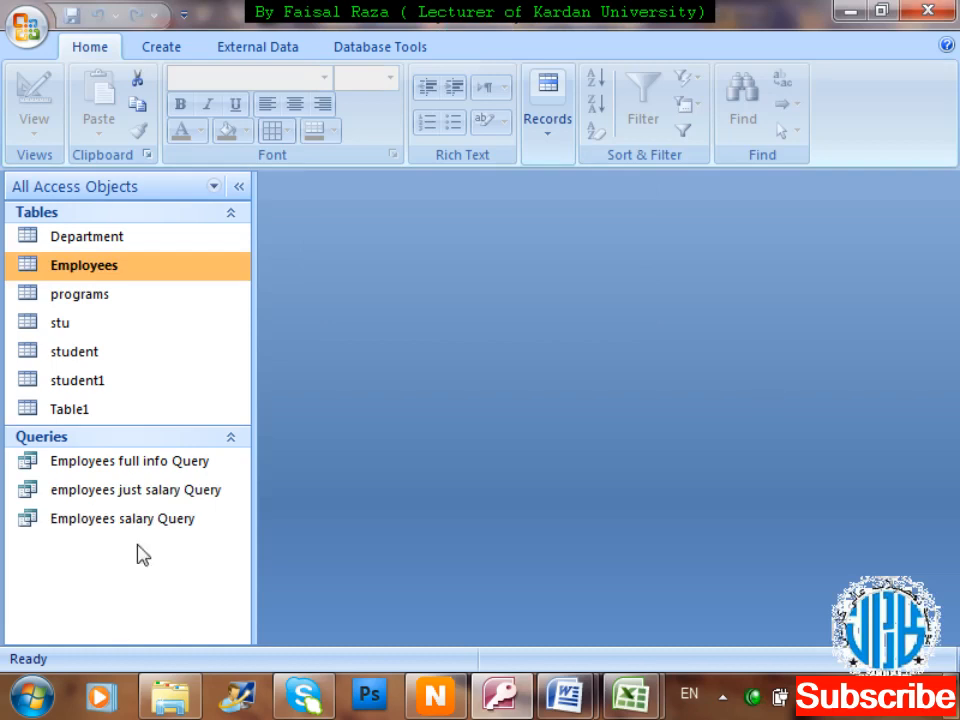
Open employees just salary Query to view its three-column results, then close it.
{"action": "left_click", "coordinate": [208, 504]}
{"action": "double_click", "coordinate": [188, 508]}
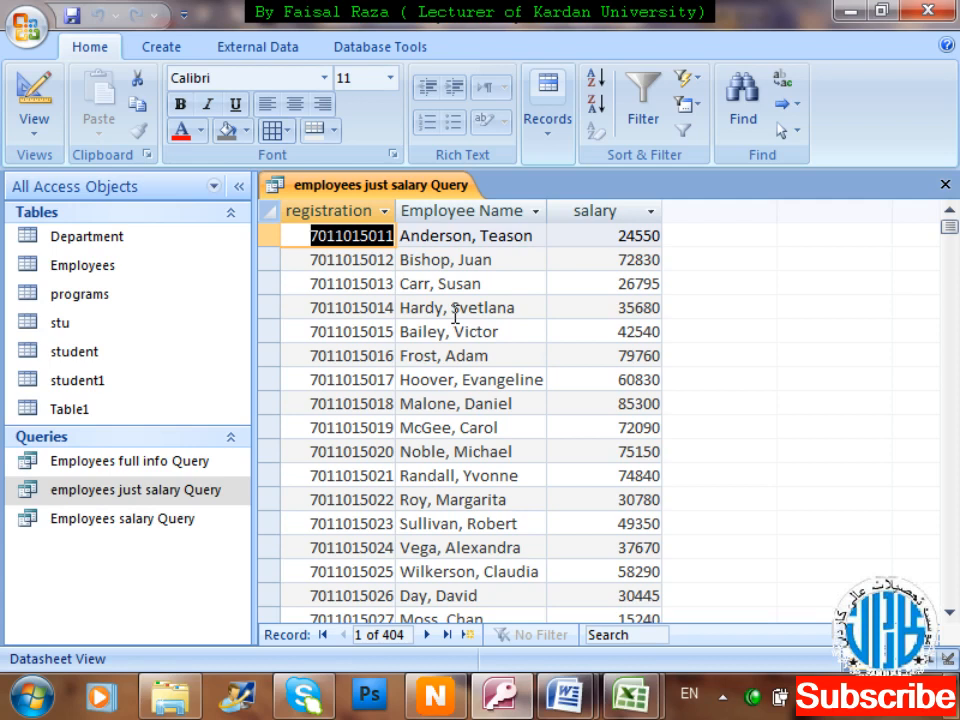
{"action": "key", "text": "ctrl+w"}
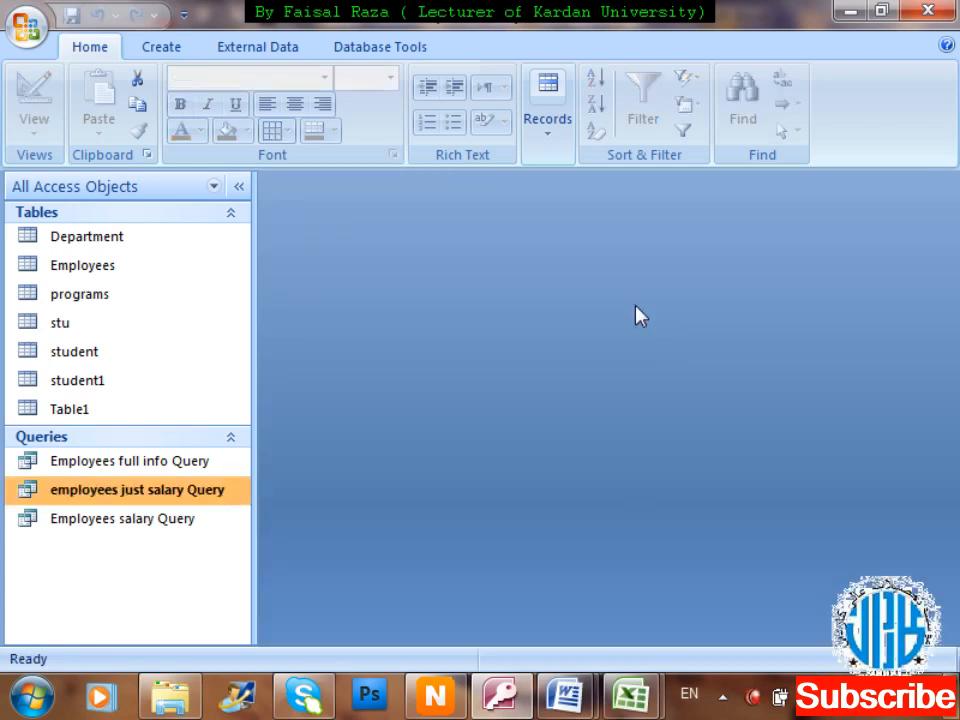
Open employees just salary Query in Design View.
{"action": "right_click", "coordinate": [155, 495]}
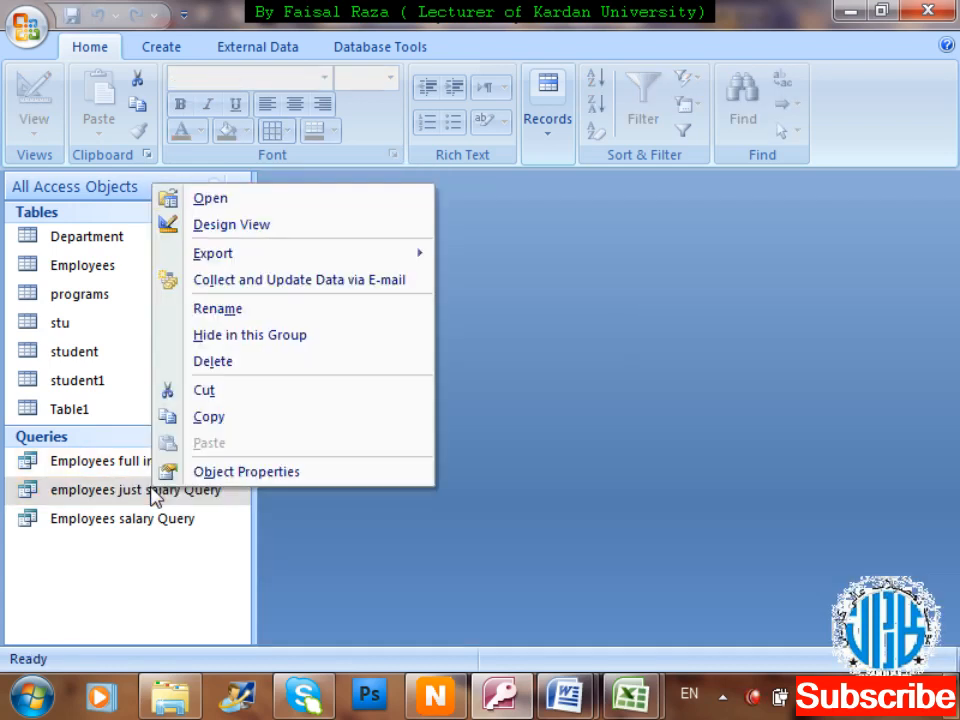
{"action": "key", "text": "Down"}
{"action": "key", "text": "Down"}
{"action": "key", "text": "Return"}
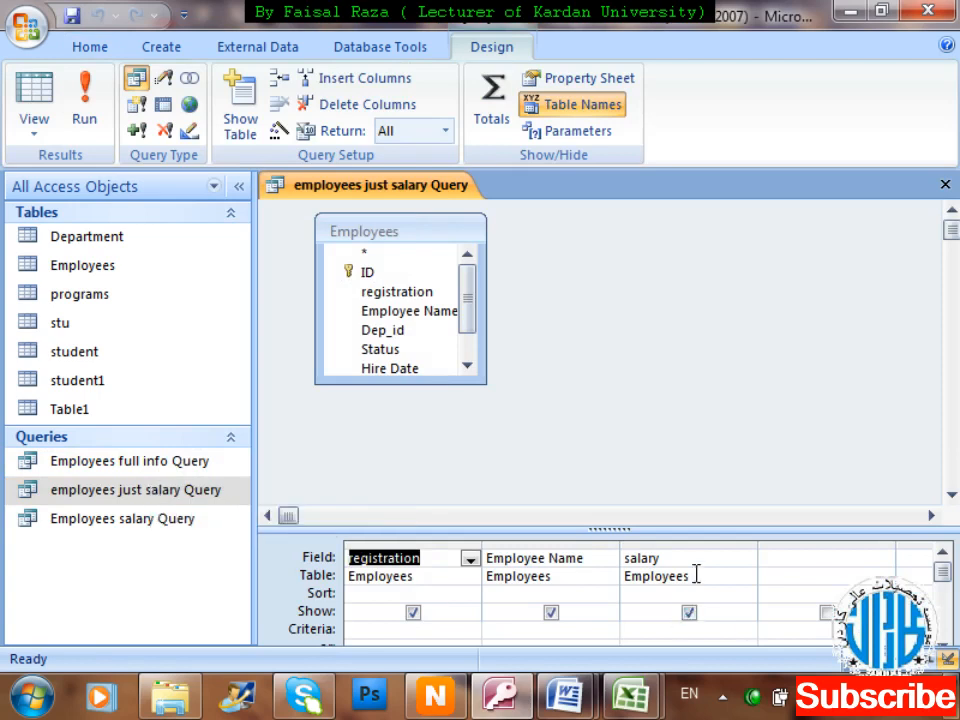
Delete the salary, Employee Name and registration columns and select registration in Employees.
{"action": "left_click", "coordinate": [673, 542]}
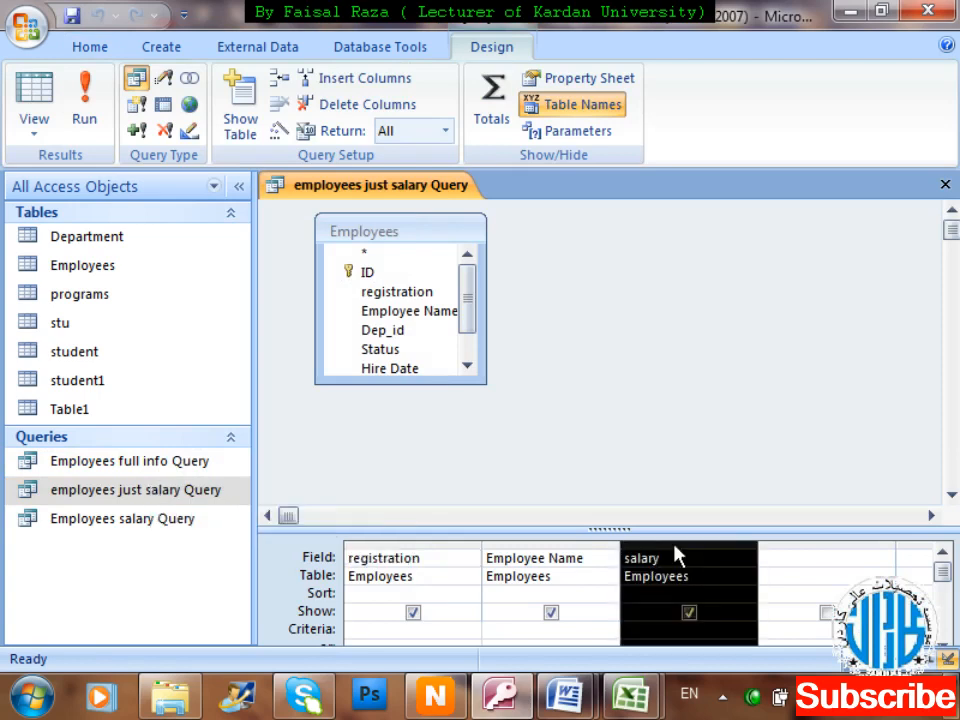
{"action": "key", "text": "Delete"}
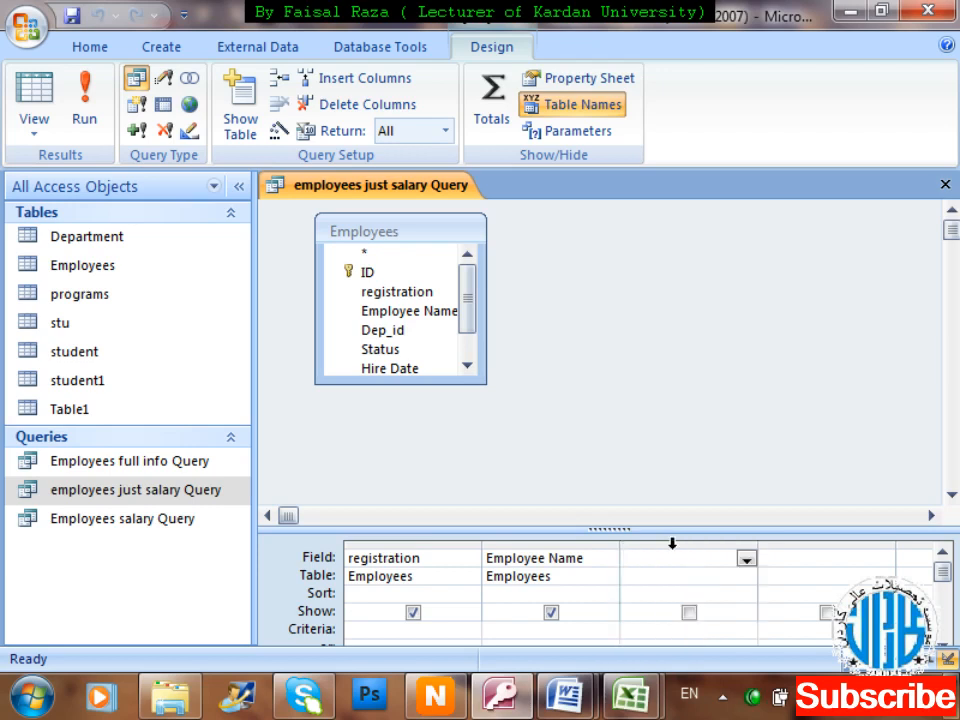
{"action": "left_click", "coordinate": [546, 542]}
{"action": "key", "text": "Delete"}
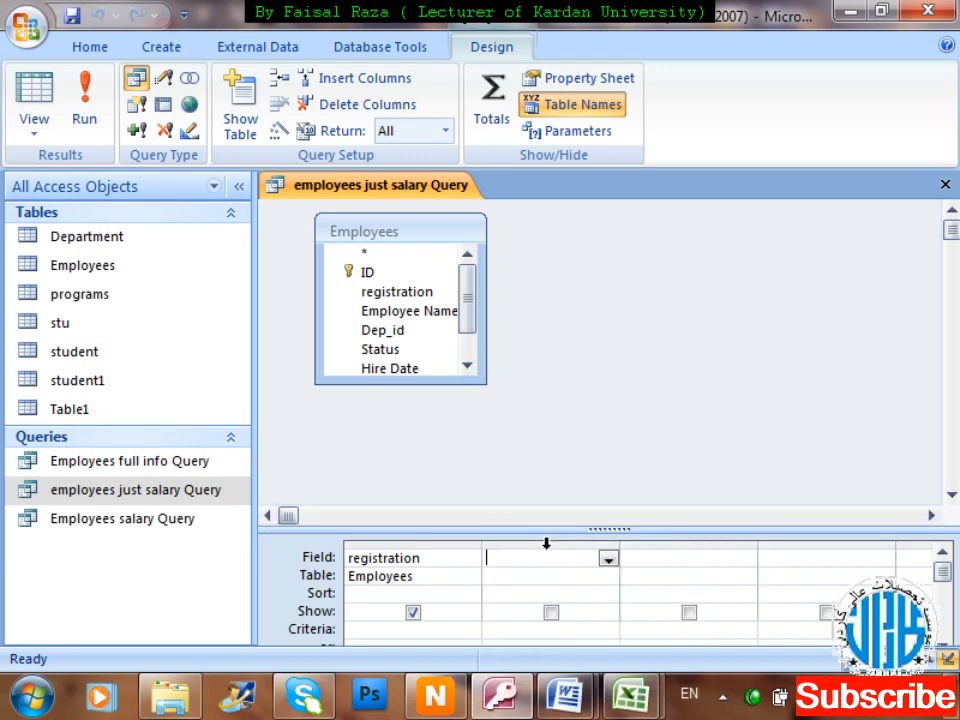
{"action": "left_click", "coordinate": [434, 542]}
{"action": "key", "text": "Delete"}
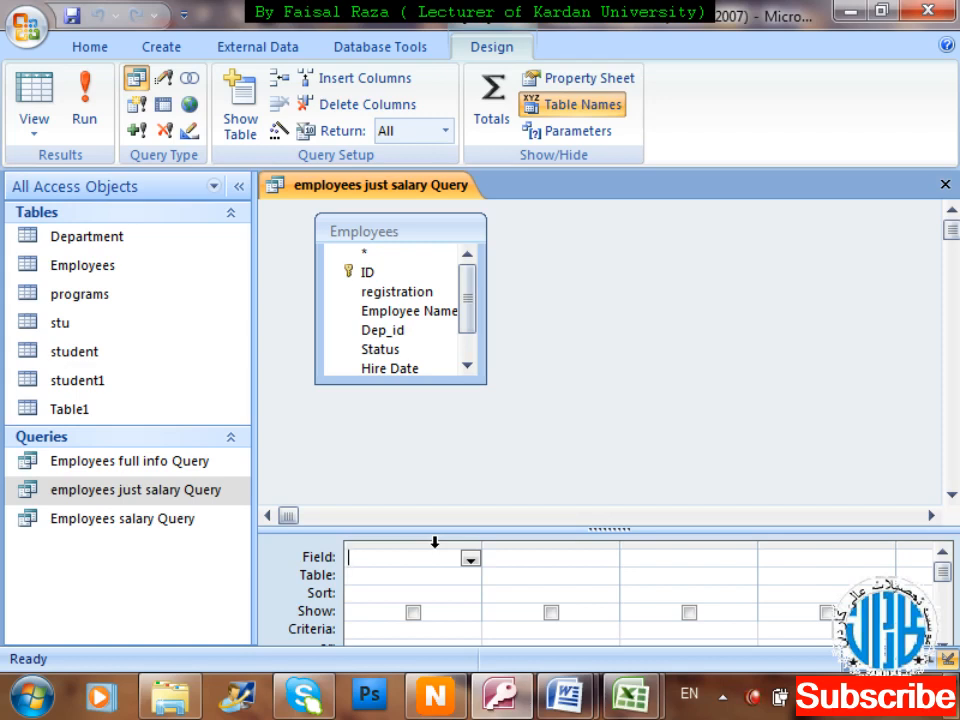
{"action": "left_click", "coordinate": [366, 293]}
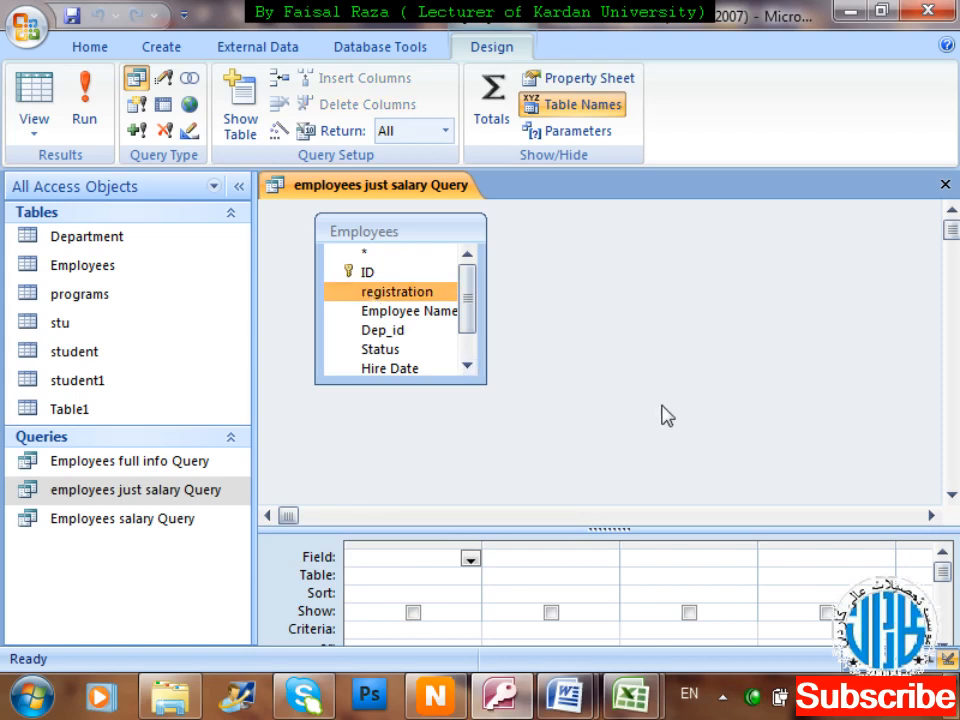
Add registration, Employee Name, Status and salary from Employees to the grid.
{"action": "double_click", "coordinate": [403, 294]}
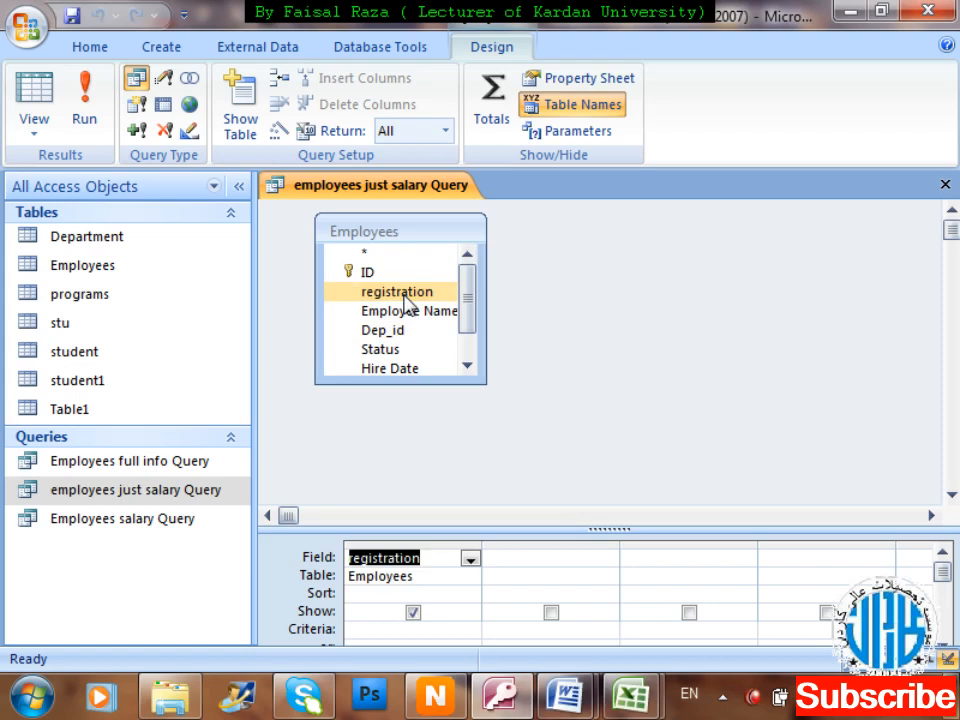
{"action": "double_click", "coordinate": [410, 311]}
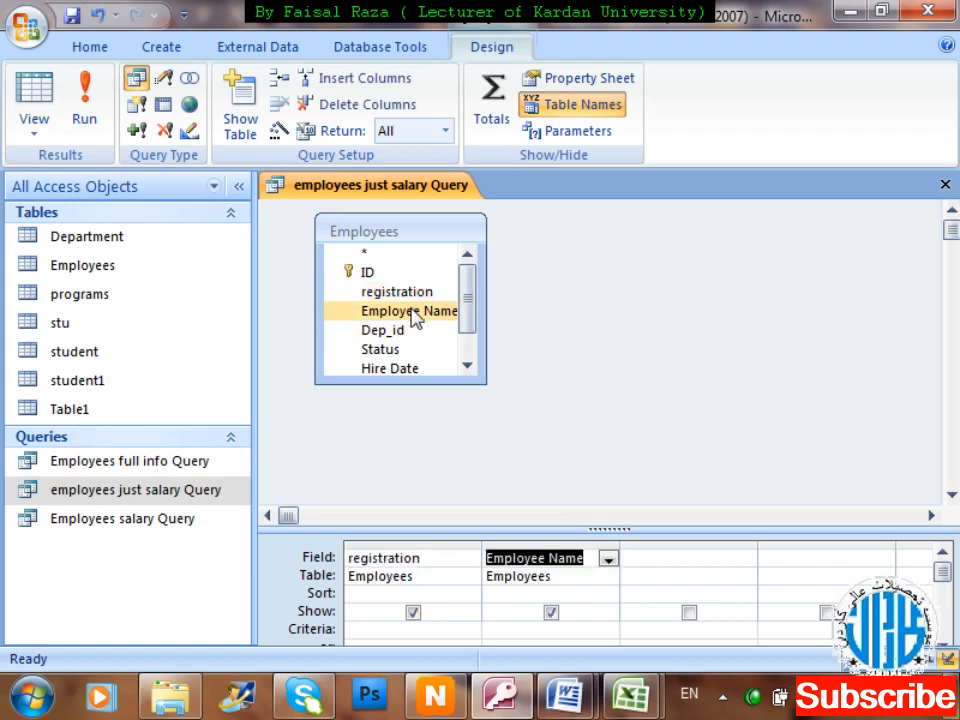
{"action": "scroll", "coordinate": [478, 320], "scroll_direction": "down", "scroll_amount": 1}
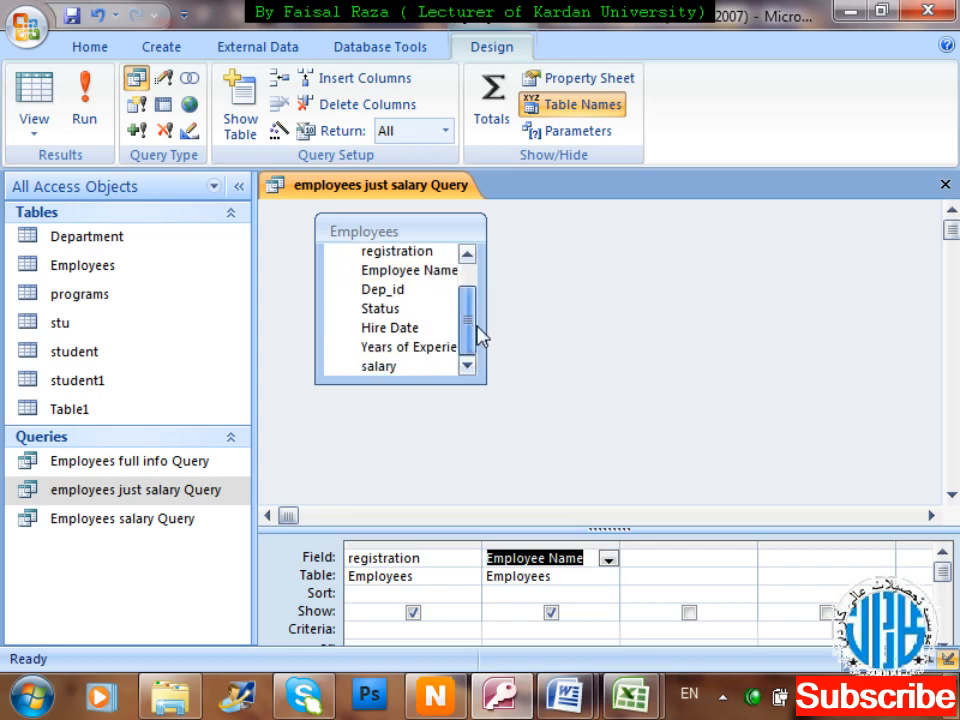
{"action": "left_click", "coordinate": [408, 310]}
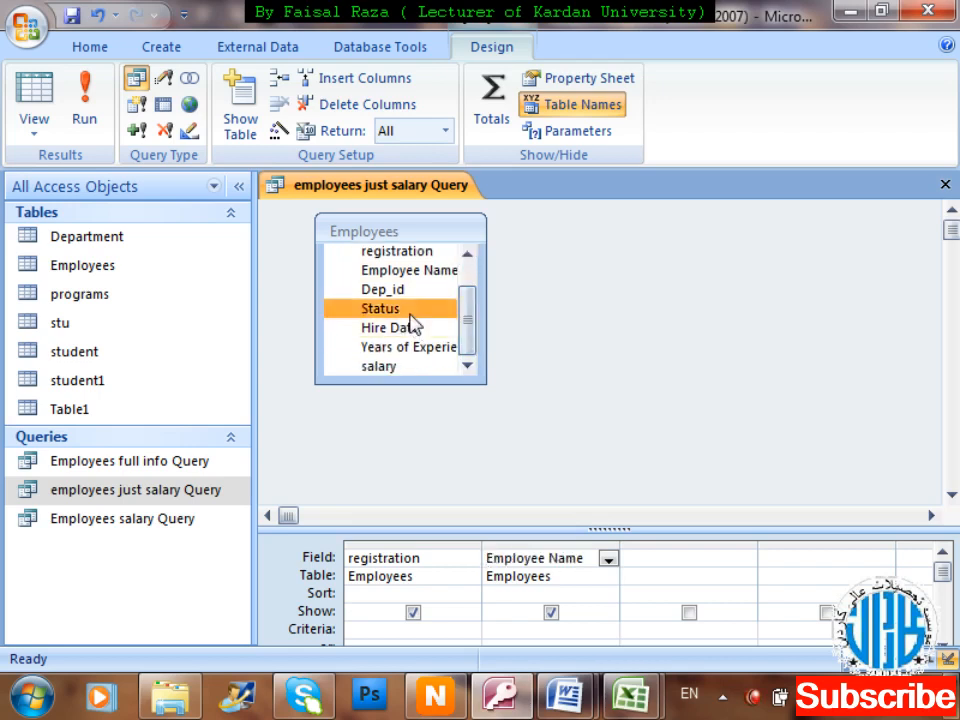
{"action": "double_click", "coordinate": [410, 314]}
{"action": "left_click", "coordinate": [418, 328]}
{"action": "left_click", "coordinate": [415, 366]}
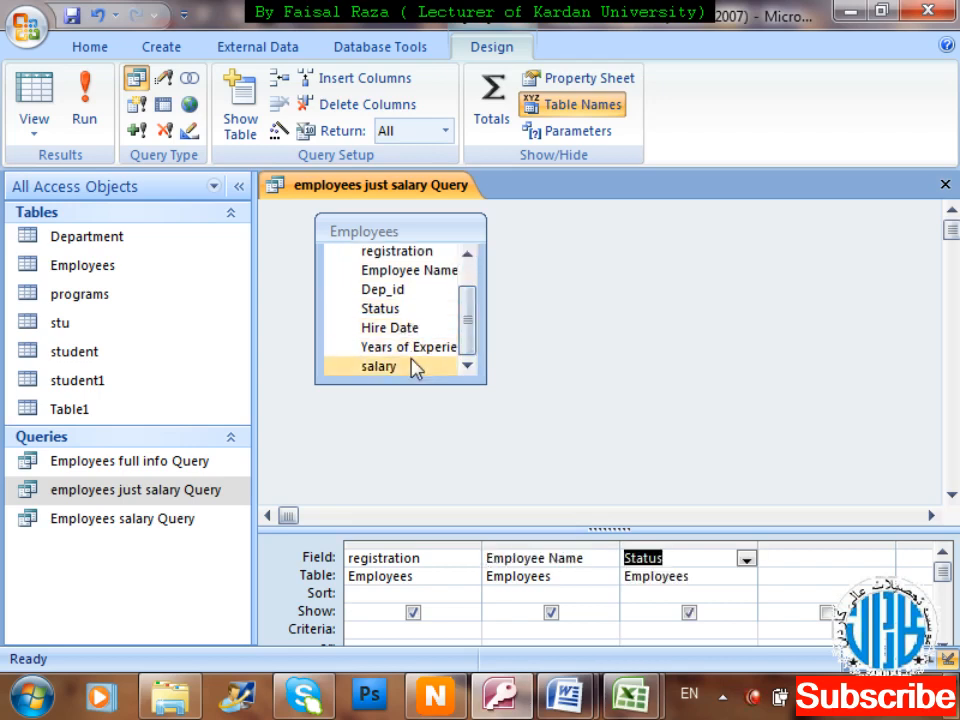
{"action": "double_click", "coordinate": [415, 366]}
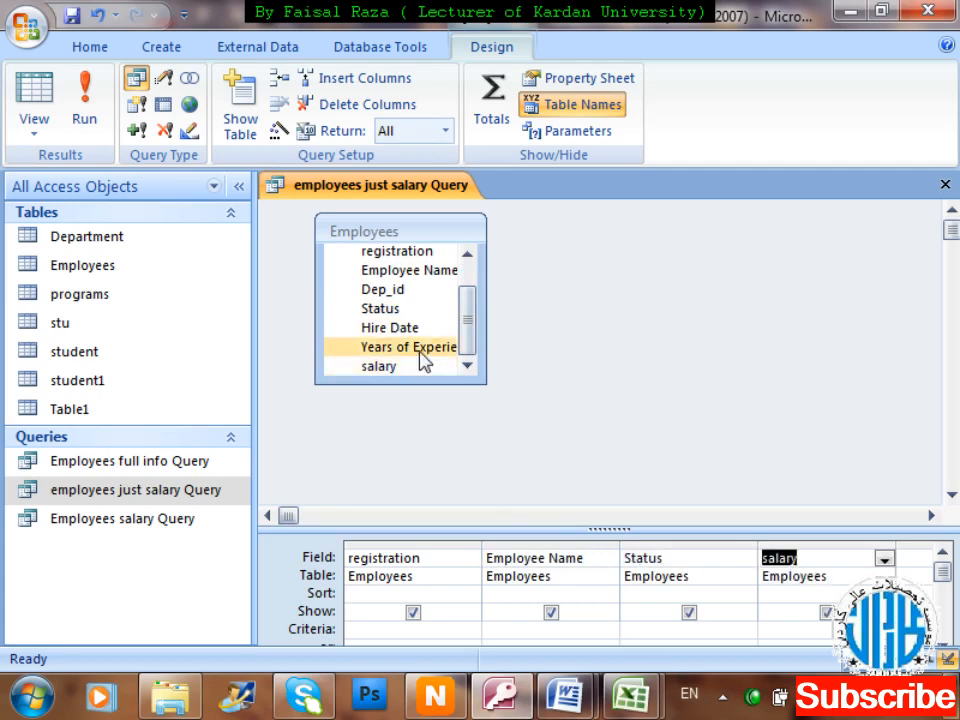
{"action": "left_click_drag", "start_coordinate": [467, 316], "coordinate": [471, 306]}
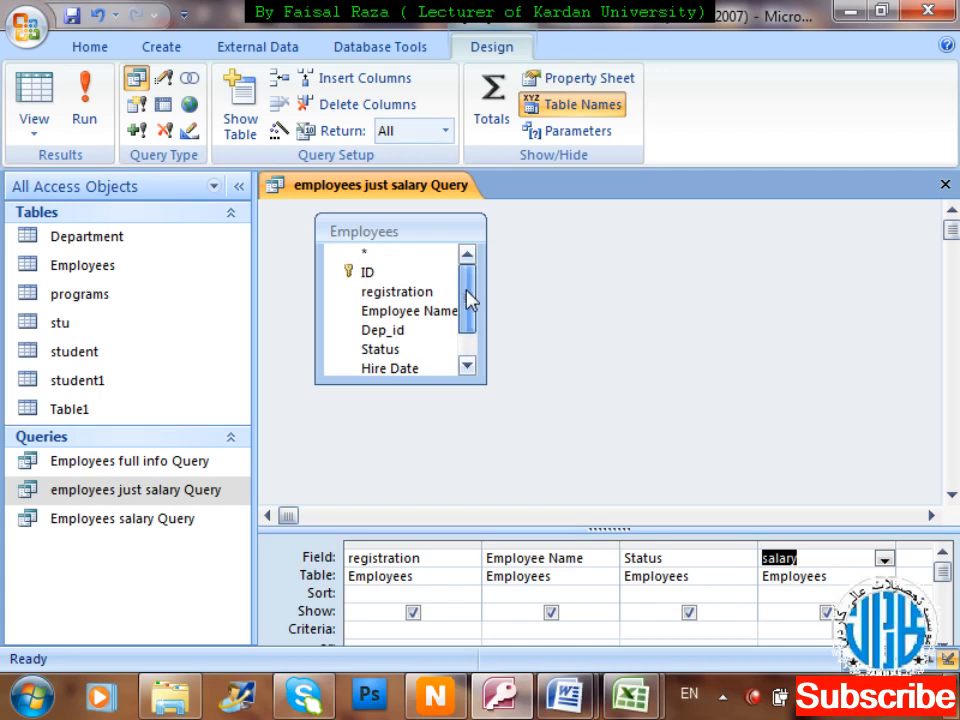
{"action": "left_click_drag", "start_coordinate": [470, 300], "coordinate": [471, 323]}
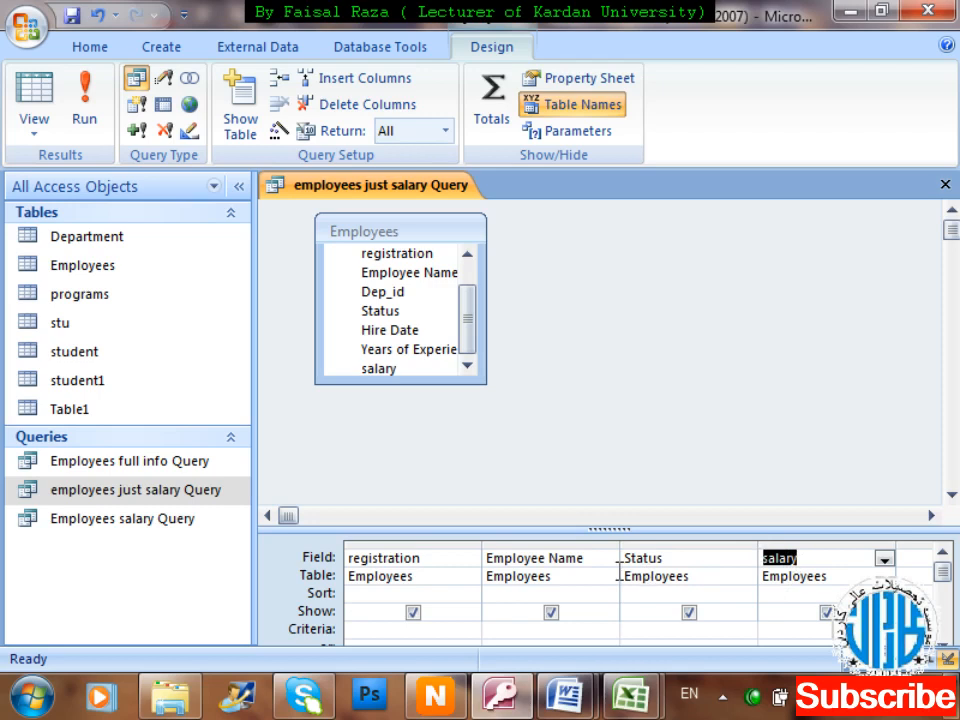
Drag the salary column ahead of the Status column.
{"action": "left_click", "coordinate": [822, 543]}
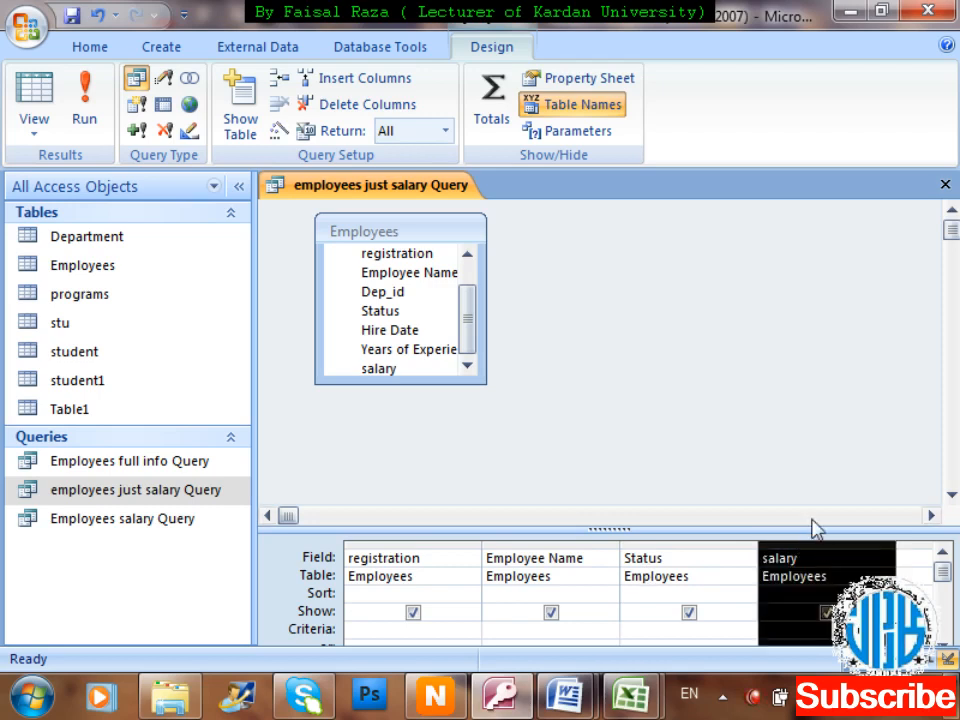
{"action": "left_click", "coordinate": [812, 516]}
{"action": "left_click", "coordinate": [826, 557]}
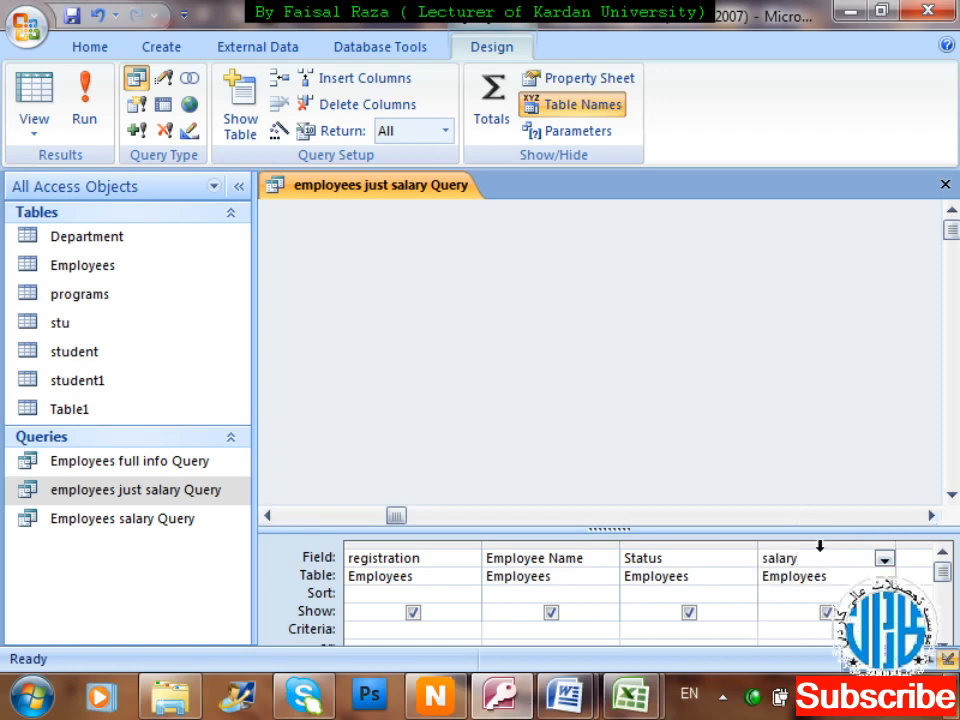
{"action": "left_click", "coordinate": [820, 543]}
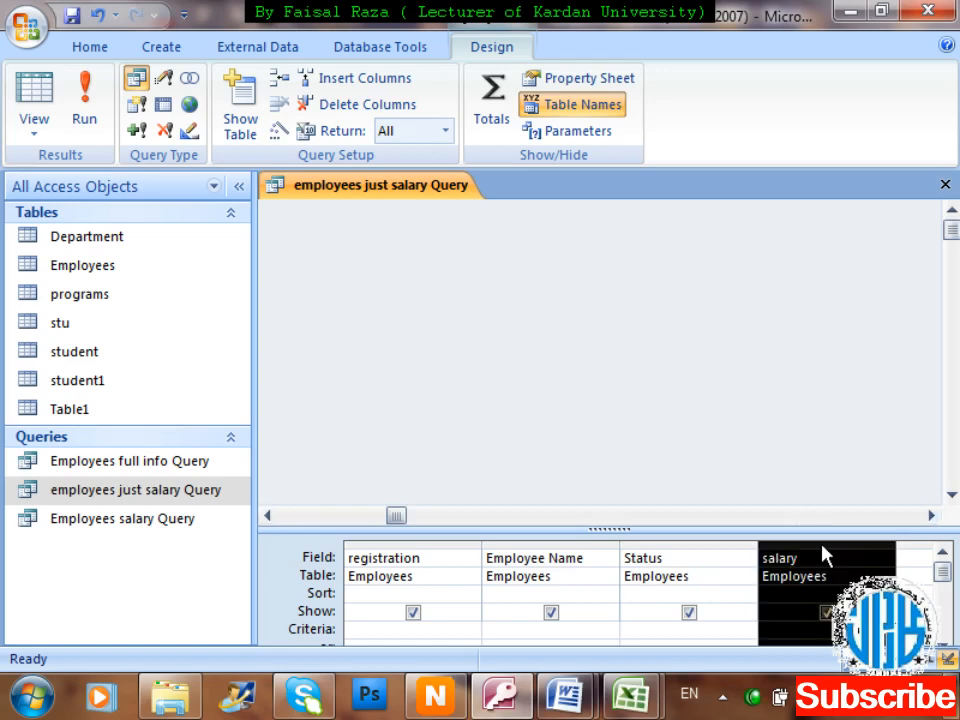
{"action": "left_click_drag", "start_coordinate": [821, 546], "coordinate": [628, 559]}
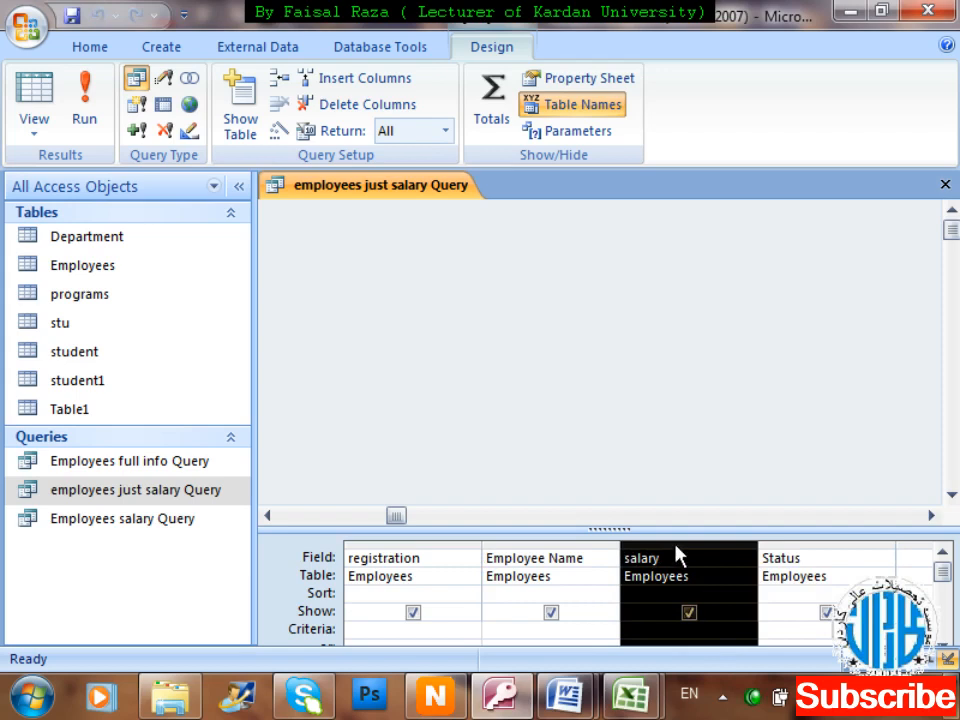
Reposition the salary column so it sits between Employee Name and Status.
{"action": "left_click_drag", "start_coordinate": [675, 553], "coordinate": [490, 560]}
{"action": "mouse_move", "coordinate": [630, 695]}
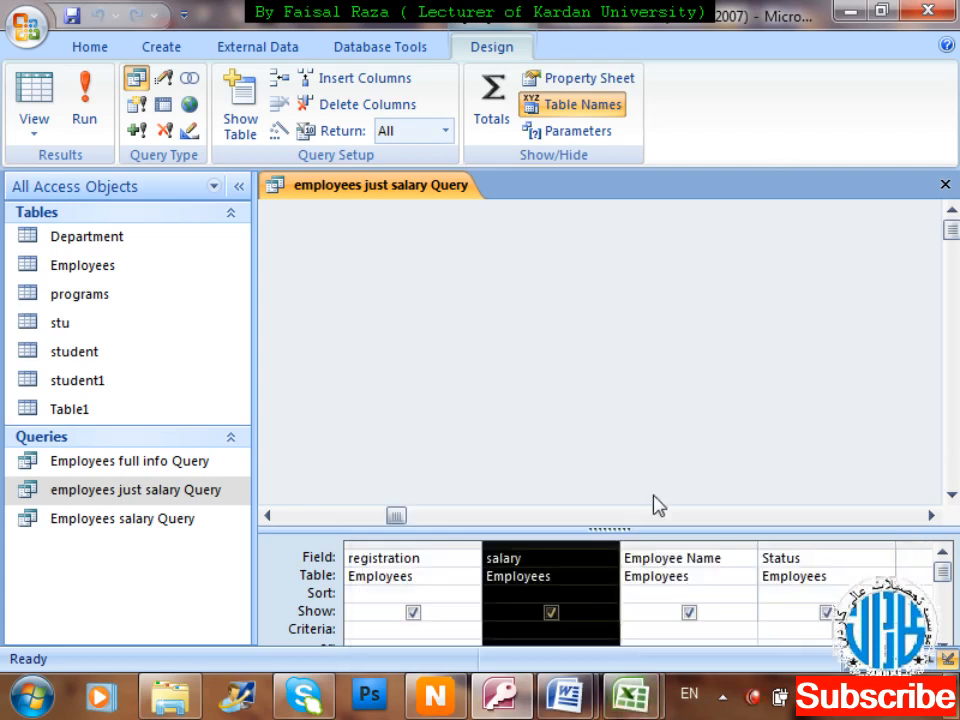
{"action": "left_click_drag", "start_coordinate": [551, 557], "coordinate": [763, 557]}
{"action": "left_click", "coordinate": [611, 404]}
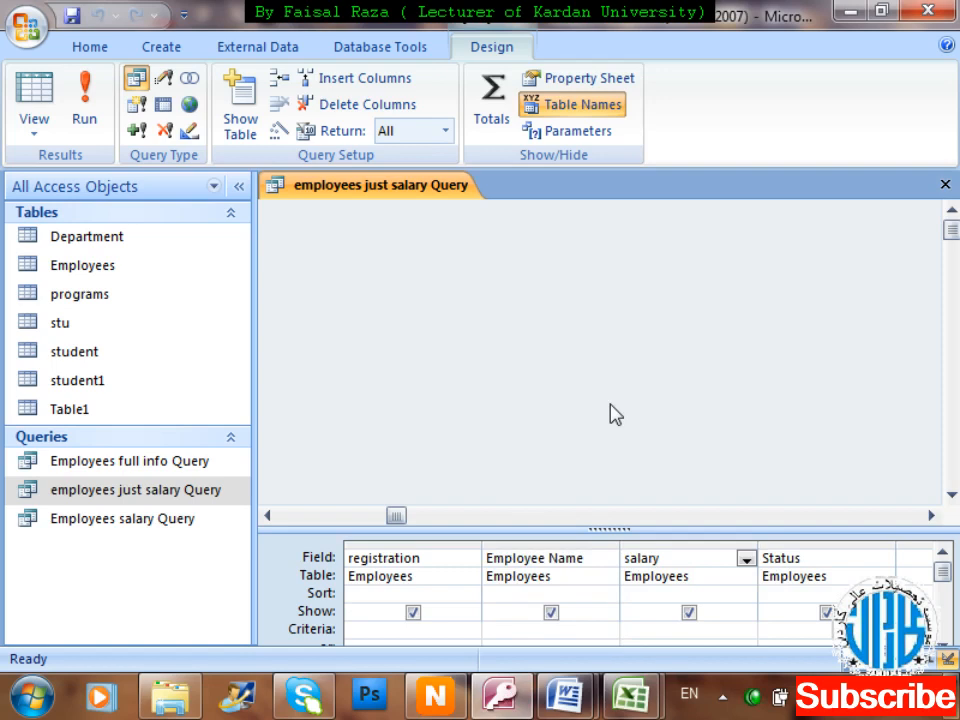
Run the query to see its 404 records, then return to Design View.
{"action": "left_click", "coordinate": [88, 105]}
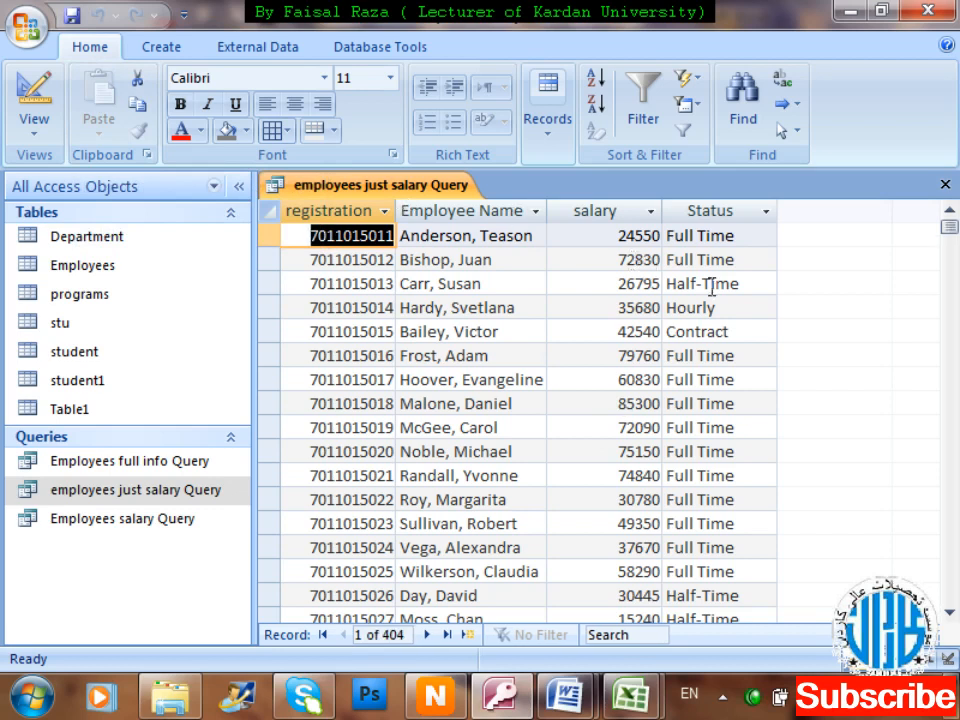
{"action": "right_click", "coordinate": [321, 190]}
{"action": "key", "text": "Down"}
{"action": "key", "text": "Down"}
{"action": "key", "text": "Down"}
{"action": "key", "text": "Down"}
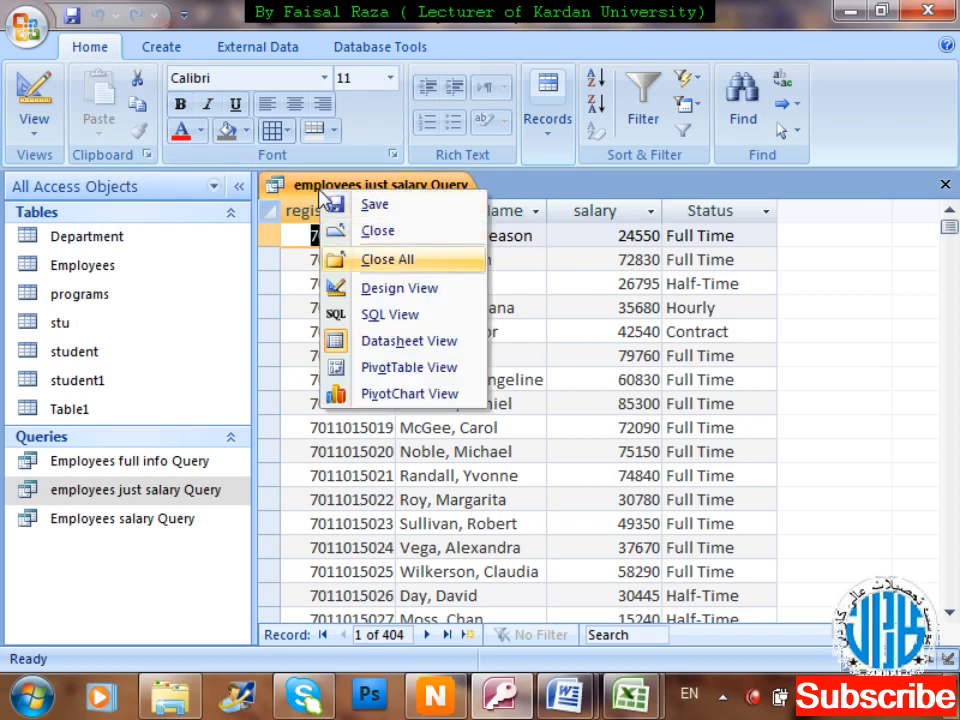
{"action": "key", "text": "Return"}
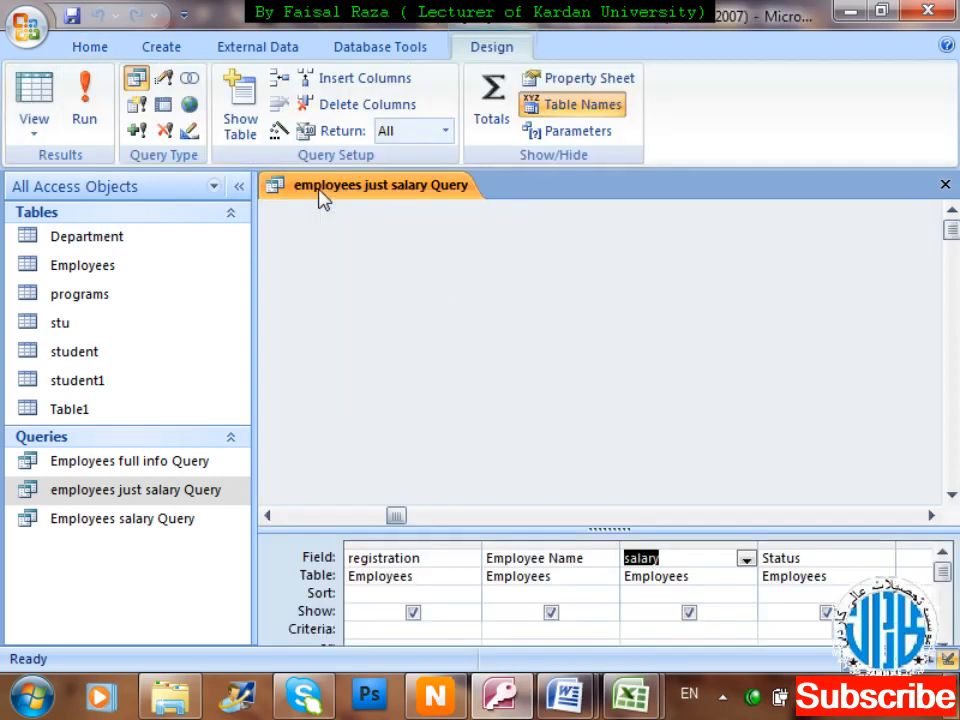
Enlarge the design grid to show criteria and or rows, preview results, then return to Design View.
{"action": "left_click", "coordinate": [462, 317]}
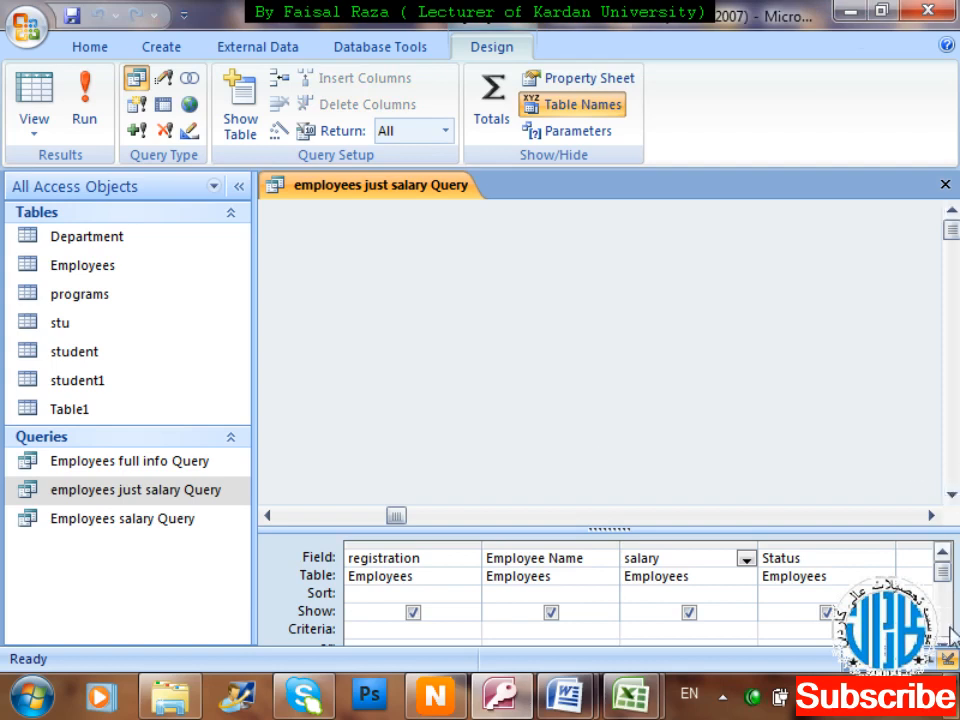
{"action": "left_click_drag", "start_coordinate": [754, 529], "coordinate": [745, 481]}
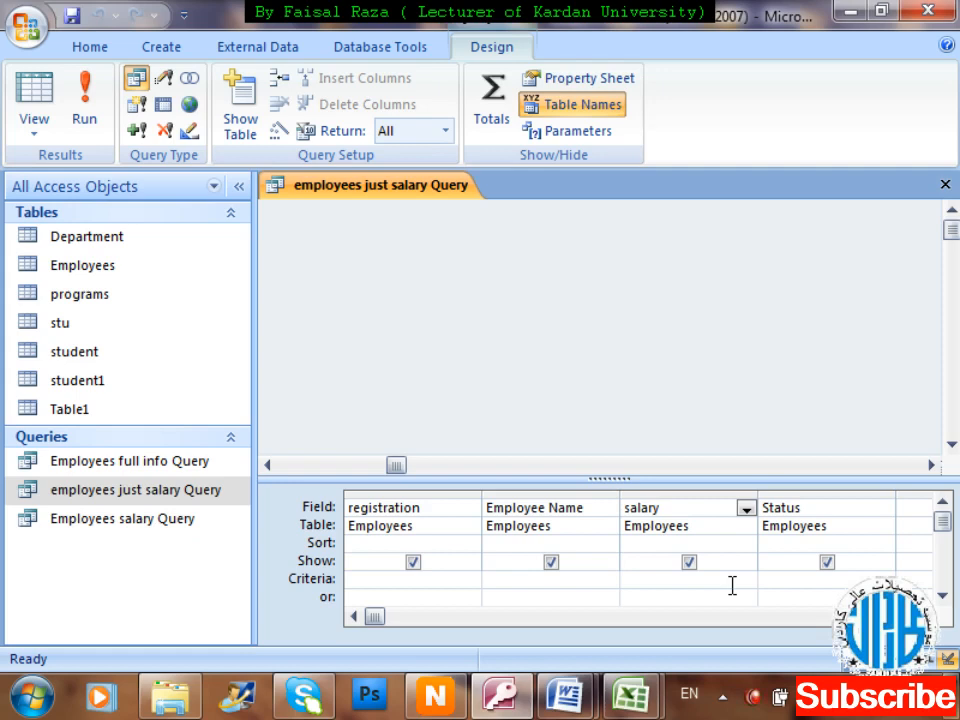
{"action": "left_click", "coordinate": [86, 100]}
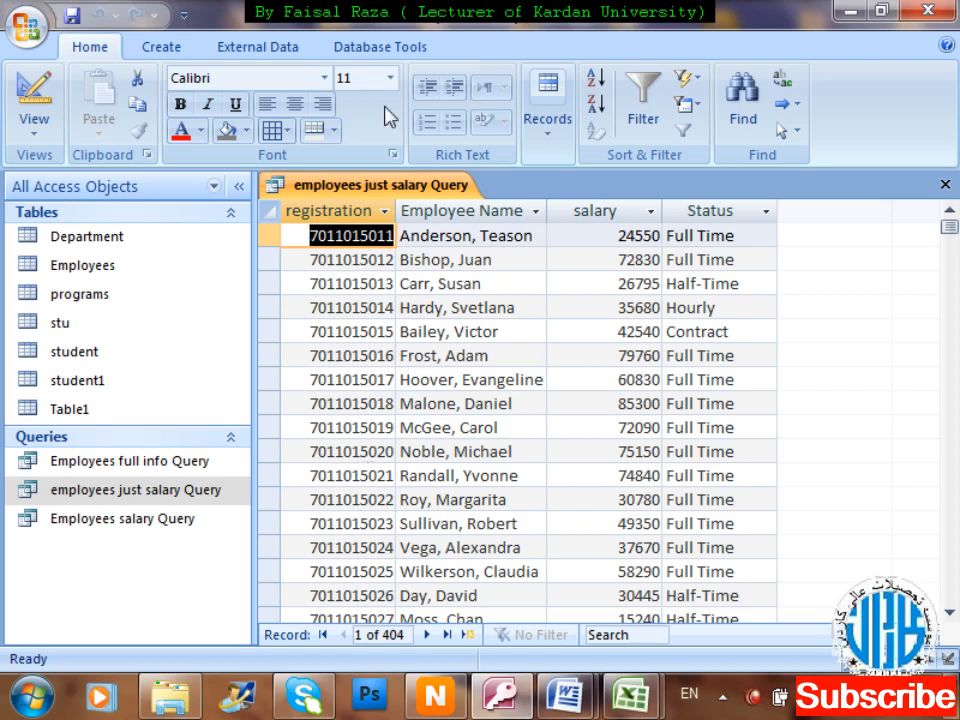
{"action": "right_click", "coordinate": [314, 190]}
{"action": "key", "text": "Down"}
{"action": "key", "text": "Down"}
{"action": "key", "text": "Down"}
{"action": "key", "text": "Down"}
{"action": "key", "text": "Down"}
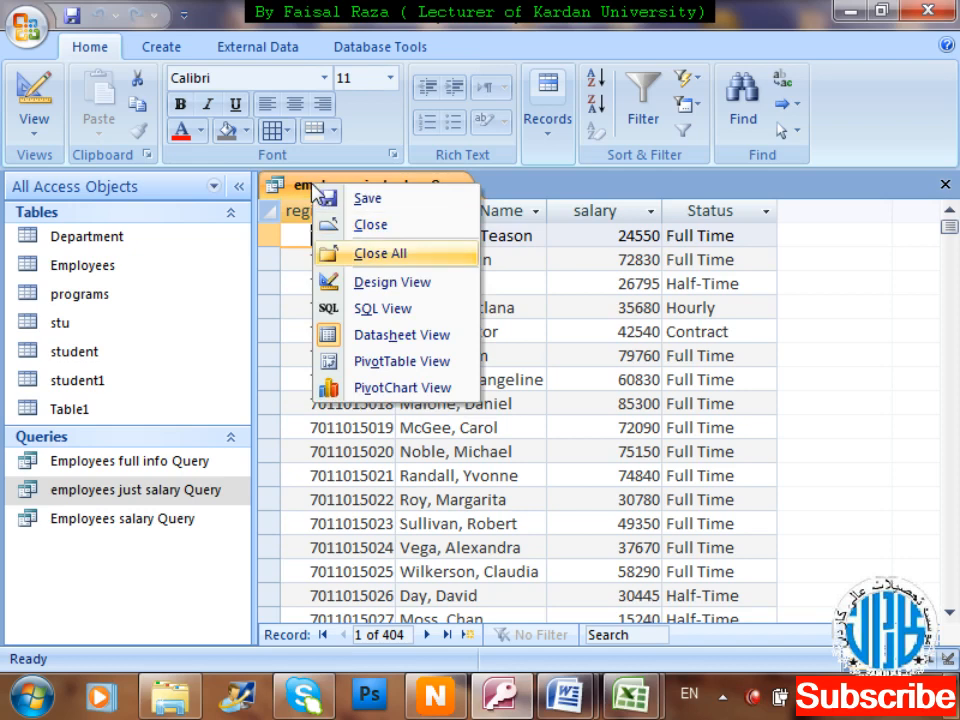
{"action": "key", "text": "Up"}
{"action": "key", "text": "Return"}
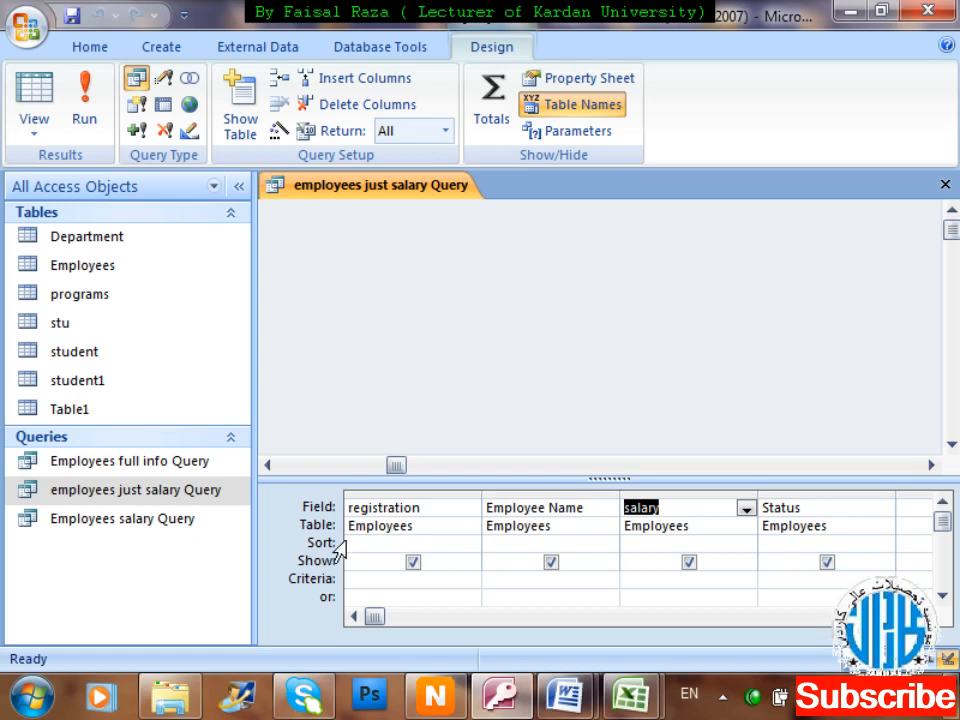
{"action": "left_click", "coordinate": [510, 544]}
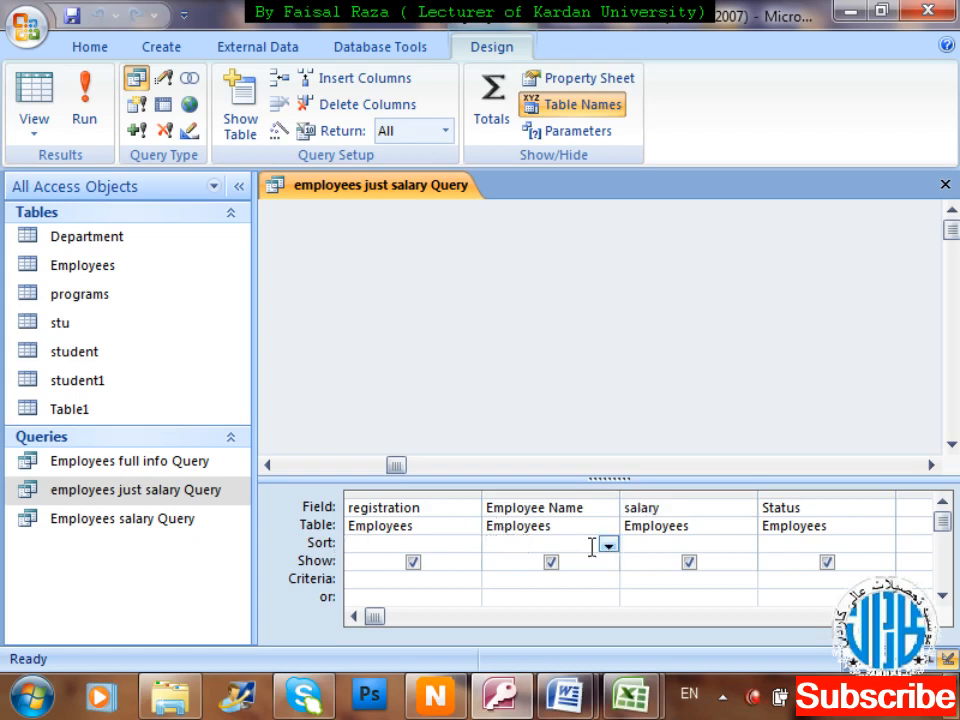
{"action": "left_click", "coordinate": [608, 544]}
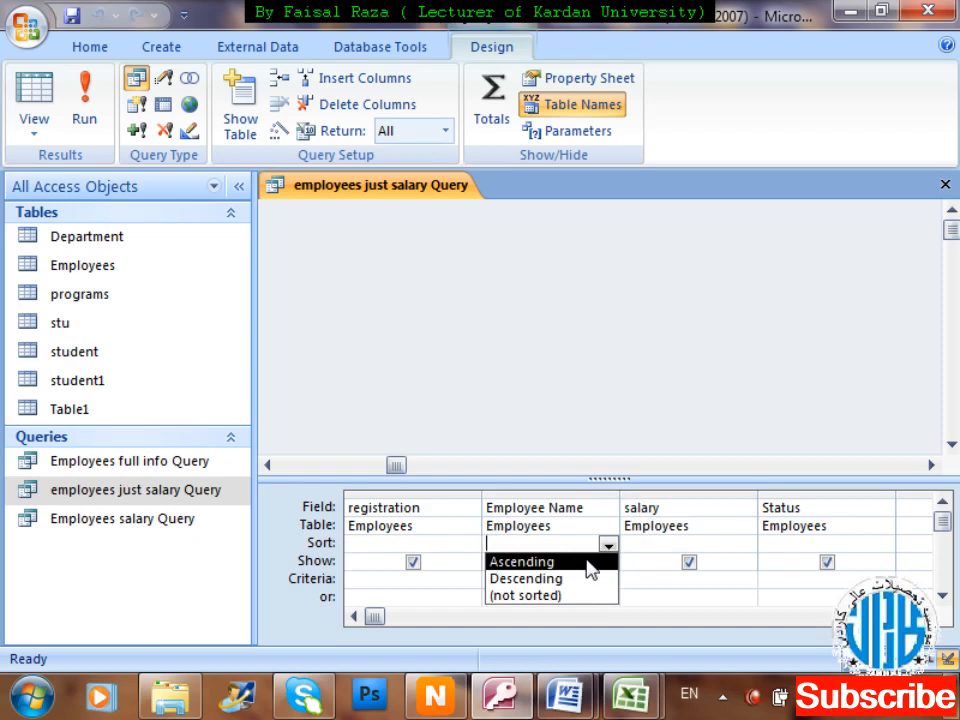
{"action": "left_click", "coordinate": [591, 569]}
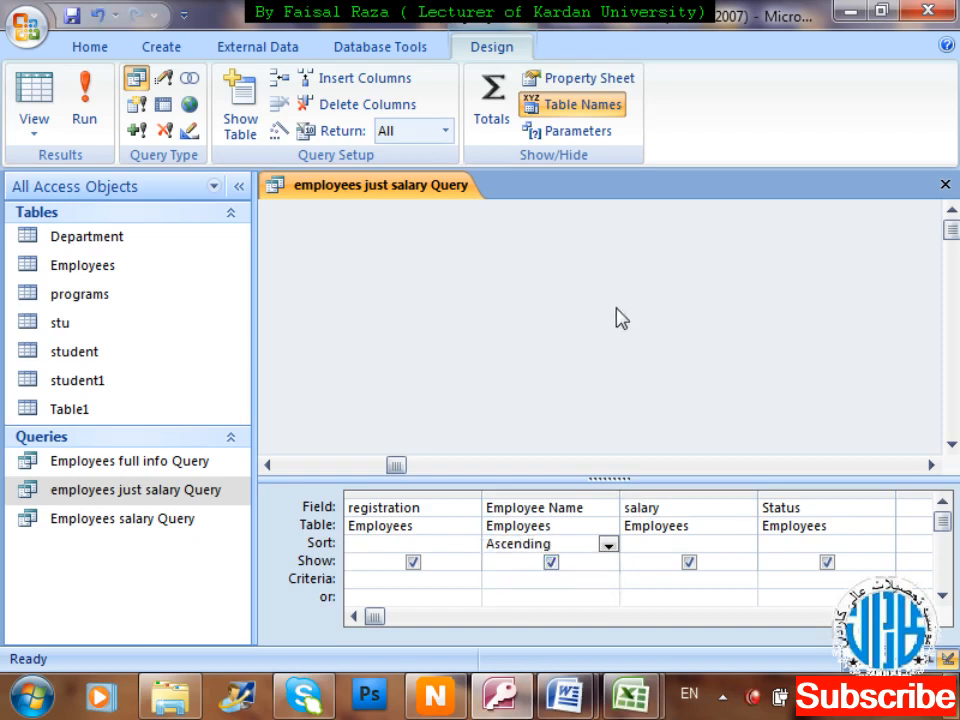
{"action": "key", "text": "ctrl+w"}
{"action": "key", "text": "Return"}
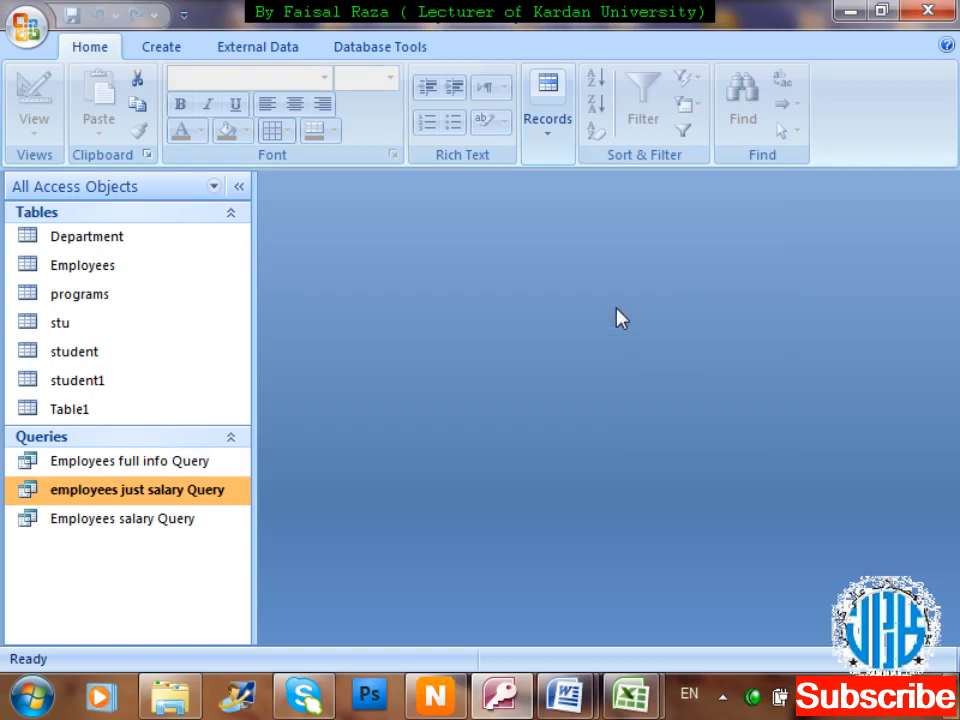
{"action": "double_click", "coordinate": [163, 493]}
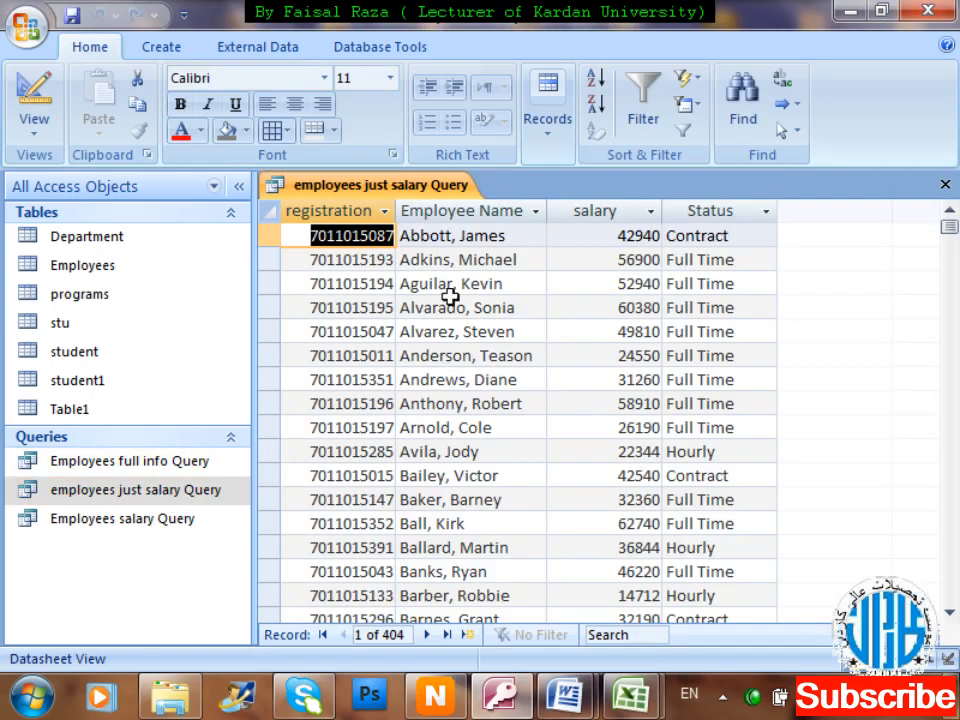
{"action": "left_click", "coordinate": [446, 428]}
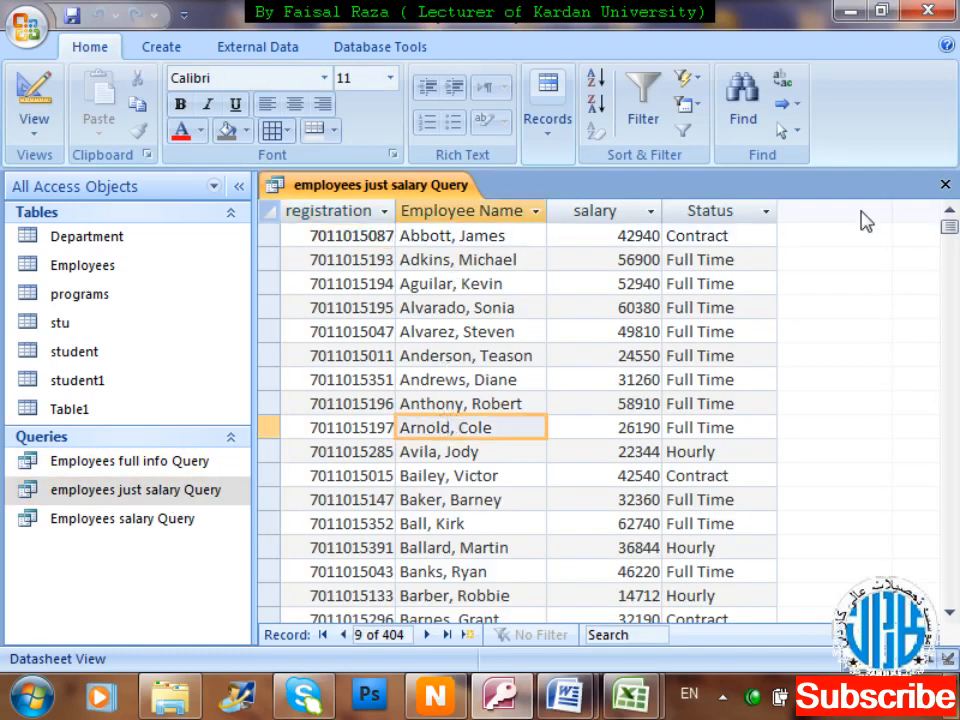
{"action": "key", "text": "Down"}
{"action": "key", "text": "Down"}
{"action": "key", "text": "Down"}
{"action": "key", "text": "Down"}
{"action": "key", "text": "Down"}
{"action": "key", "text": "Down"}
{"action": "key", "text": "Down"}
{"action": "key", "text": "Down"}
{"action": "key", "text": "Down"}
{"action": "key", "text": "Down"}
{"action": "key", "text": "Down"}
{"action": "key", "text": "Down"}
{"action": "key", "text": "Down"}
{"action": "key", "text": "Down"}
{"action": "key", "text": "Down"}
{"action": "key", "text": "Down"}
{"action": "key", "text": "Down"}
{"action": "key", "text": "Down"}
{"action": "key", "text": "Down"}
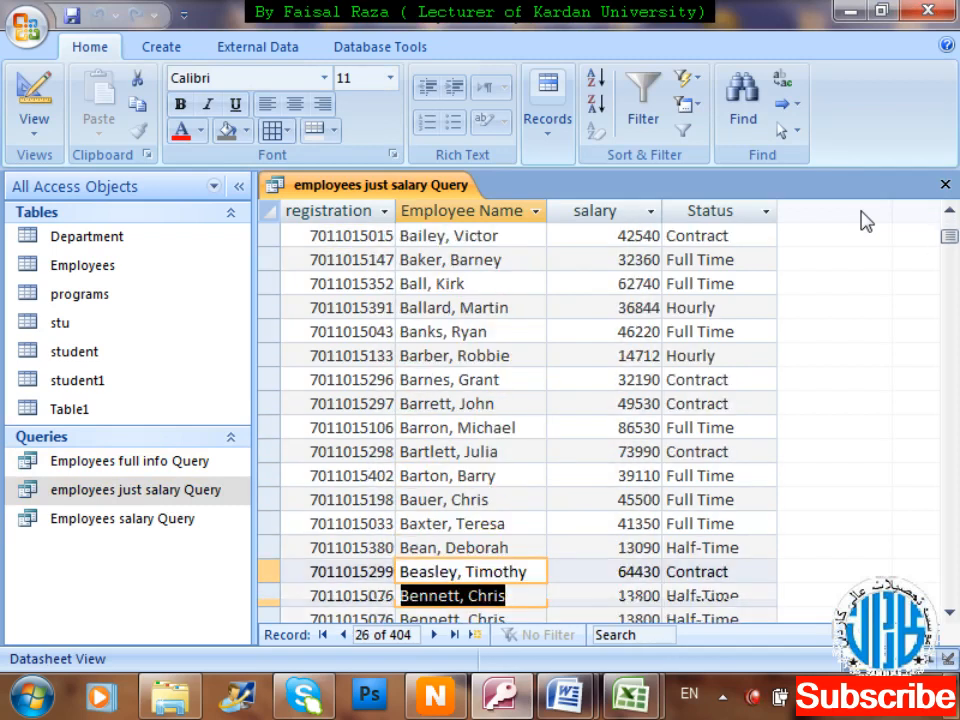
{"action": "key", "text": "Down"}
{"action": "key", "text": "Down"}
{"action": "key", "text": "Down"}
{"action": "key", "text": "Down"}
{"action": "key", "text": "Down"}
{"action": "key", "text": "Down"}
{"action": "key", "text": "Down"}
{"action": "key", "text": "Down"}
{"action": "key", "text": "Down"}
{"action": "key", "text": "Down"}
{"action": "key", "text": "Down"}
{"action": "key", "text": "Down"}
{"action": "key", "text": "Down"}
{"action": "key", "text": "Down"}
{"action": "key", "text": "Down"}
{"action": "key", "text": "Down"}
{"action": "key", "text": "Down"}
{"action": "key", "text": "Down"}
{"action": "key", "text": "Down"}
{"action": "key", "text": "Down"}
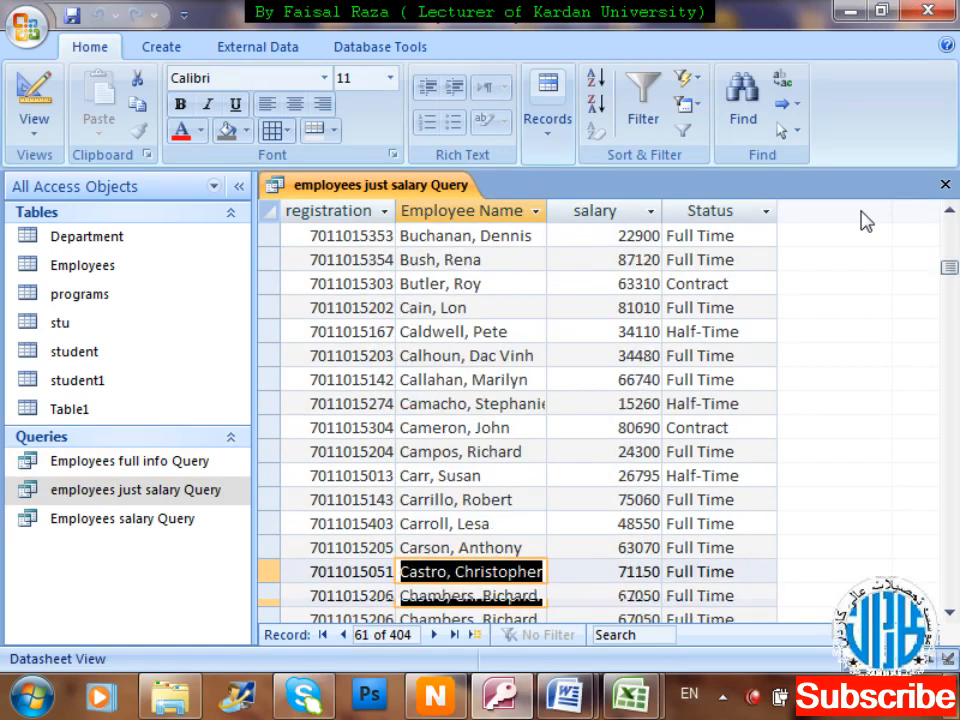
{"action": "key", "text": "Down"}
{"action": "key", "text": "Down"}
{"action": "key", "text": "Down"}
{"action": "key", "text": "Down"}
{"action": "key", "text": "Down"}
{"action": "key", "text": "Down"}
{"action": "key", "text": "Down"}
{"action": "key", "text": "Down"}
{"action": "key", "text": "Down"}
{"action": "key", "text": "Down"}
{"action": "key", "text": "Down"}
{"action": "key", "text": "Down"}
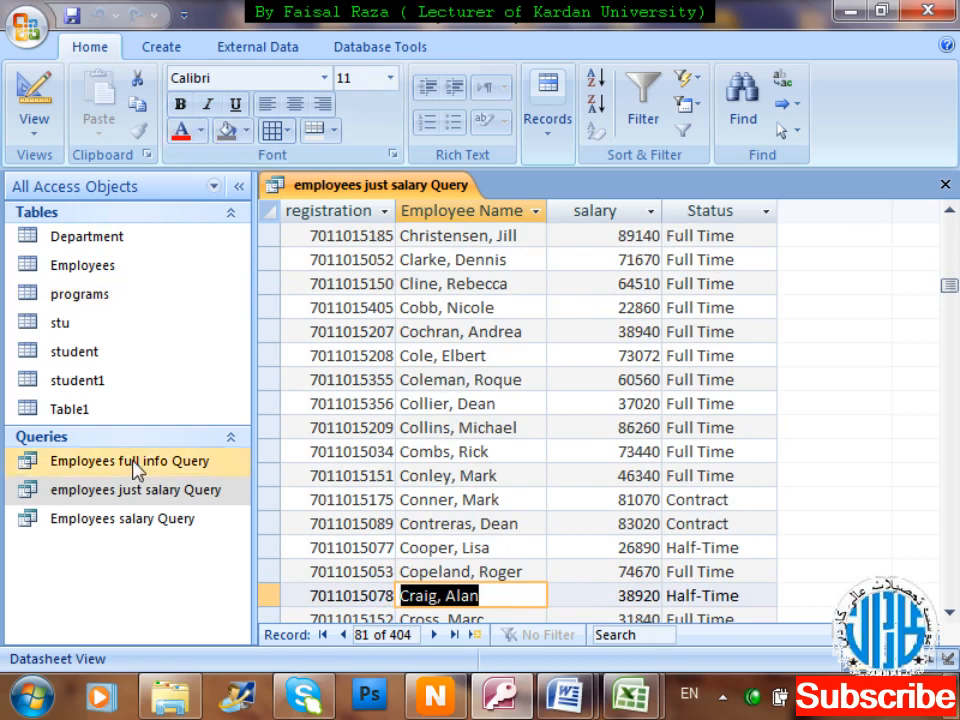
Open the Employees table and go to the new-record row at the bottom.
{"action": "double_click", "coordinate": [112, 280]}
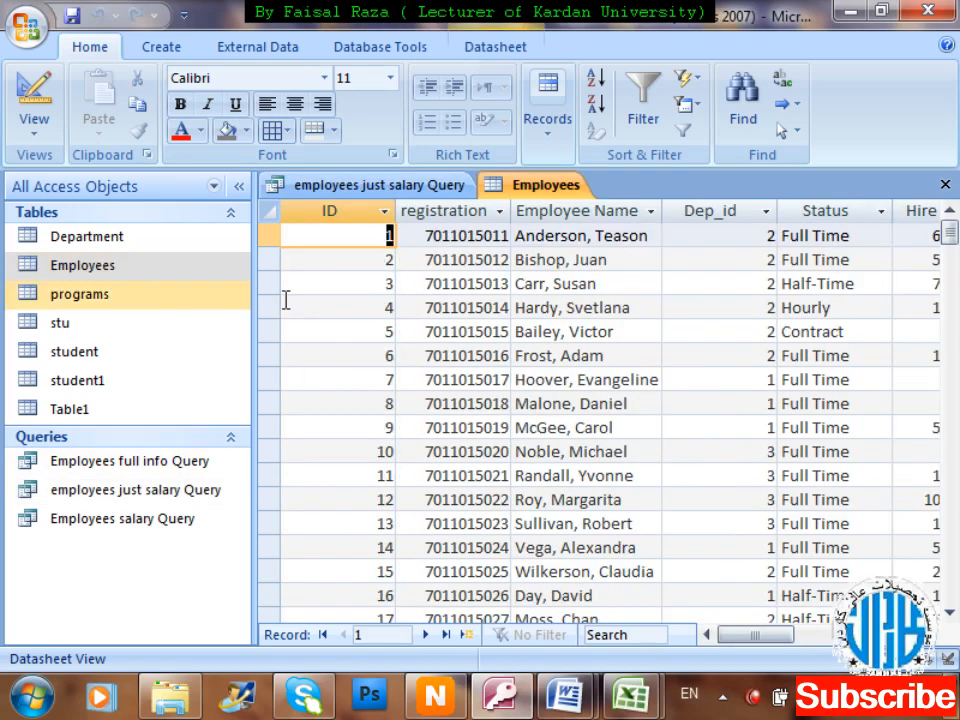
{"action": "left_click_drag", "start_coordinate": [950, 235], "coordinate": [955, 600]}
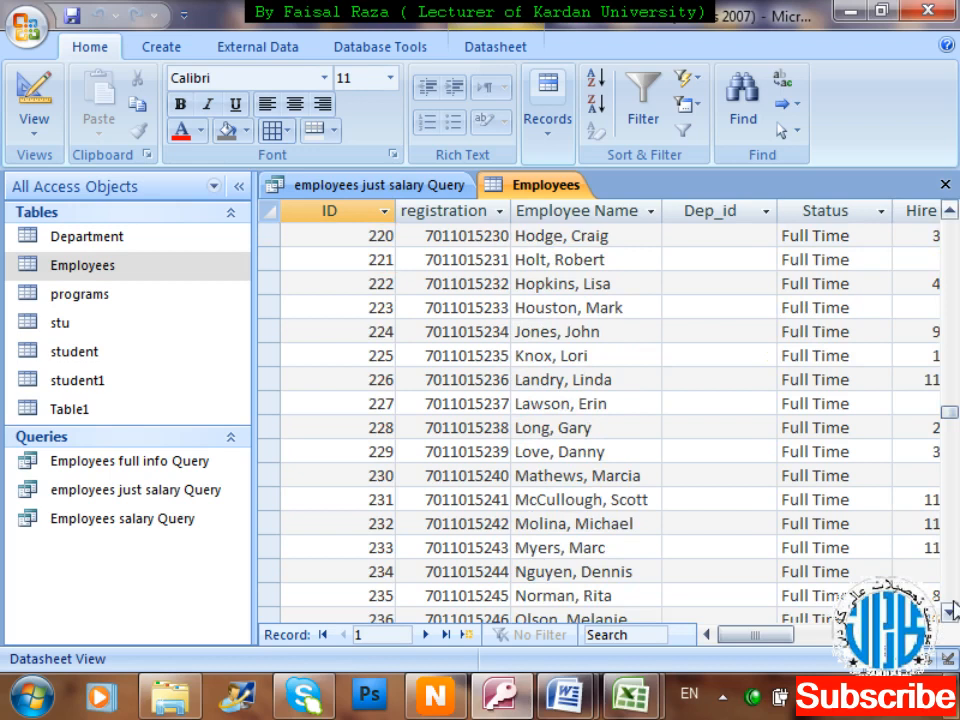
{"action": "left_click", "coordinate": [953, 594]}
{"action": "left_click", "coordinate": [953, 579]}
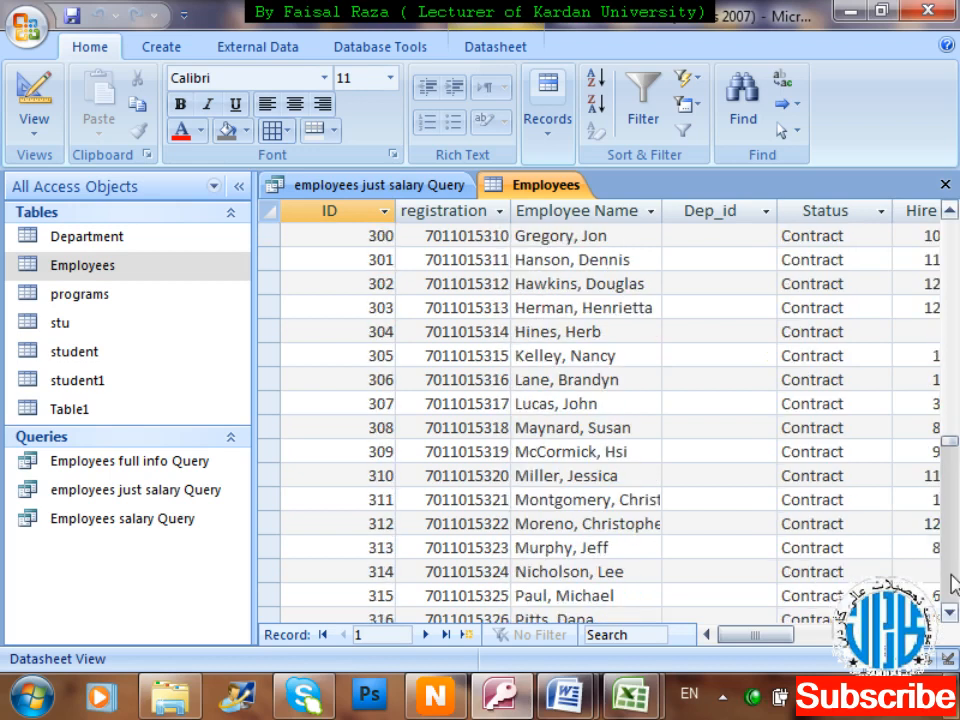
{"action": "left_click", "coordinate": [955, 555]}
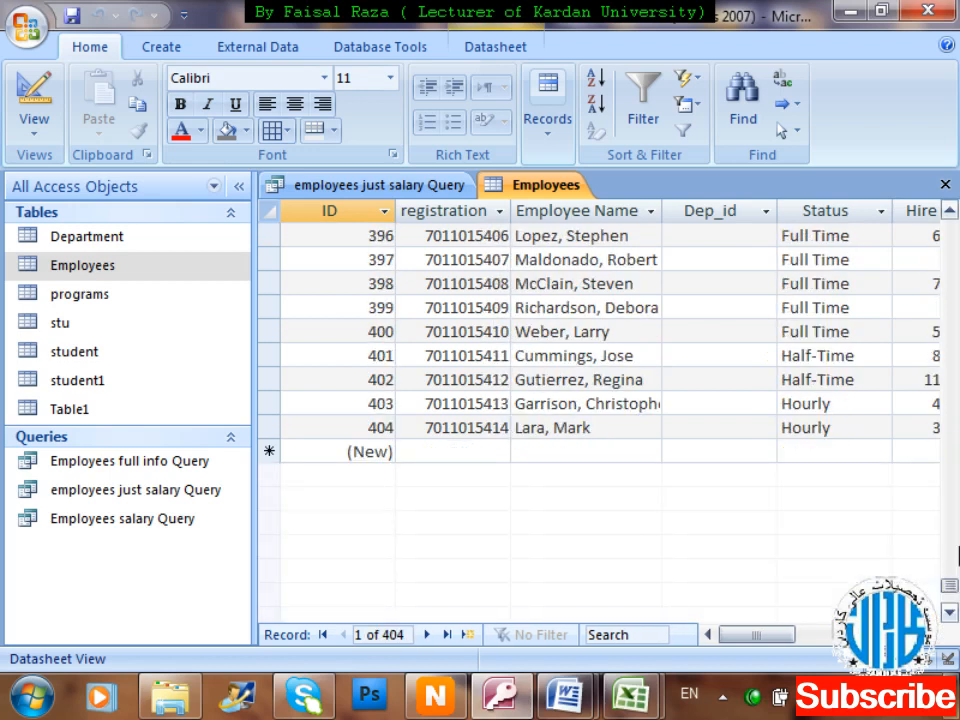
{"action": "left_click", "coordinate": [471, 453]}
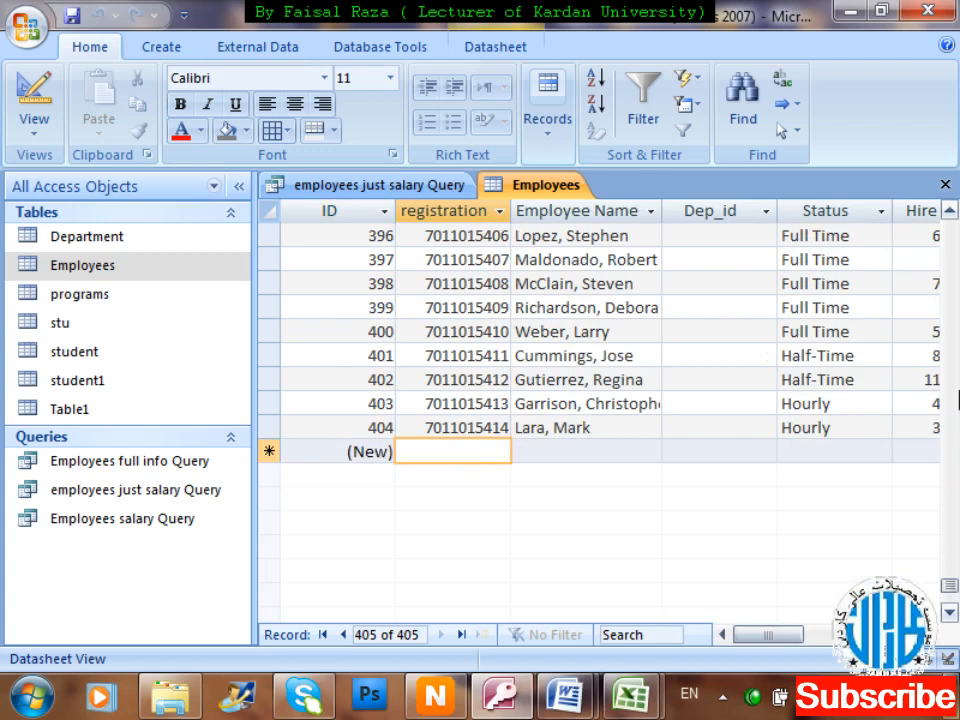
Enter the new employee's registration number and full name.
{"action": "type", "text": "071"}
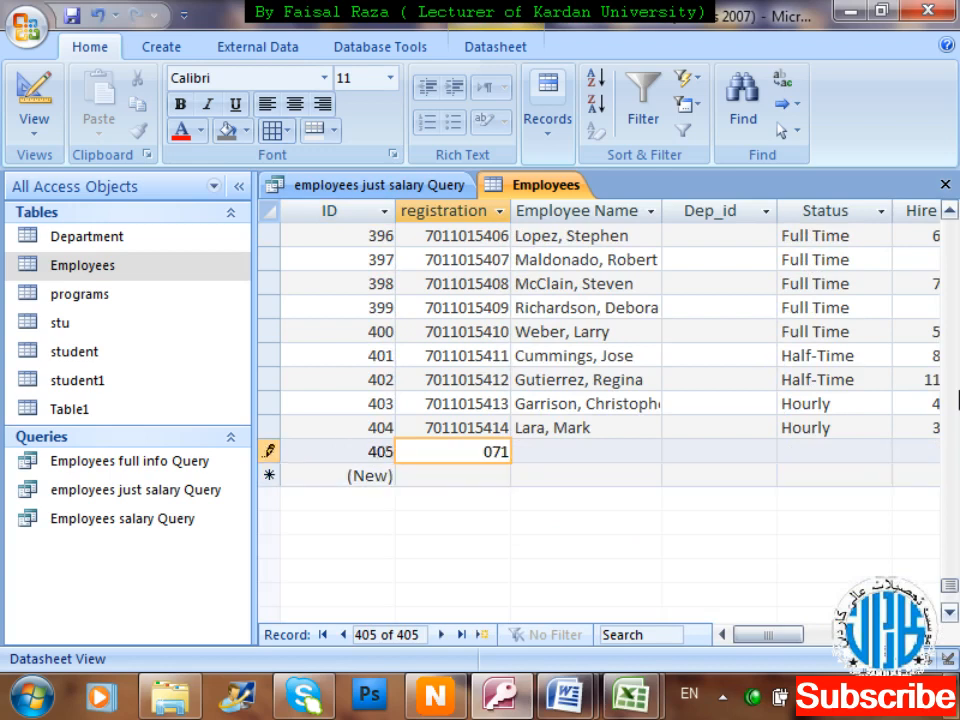
{"action": "type", "text": "10104"}
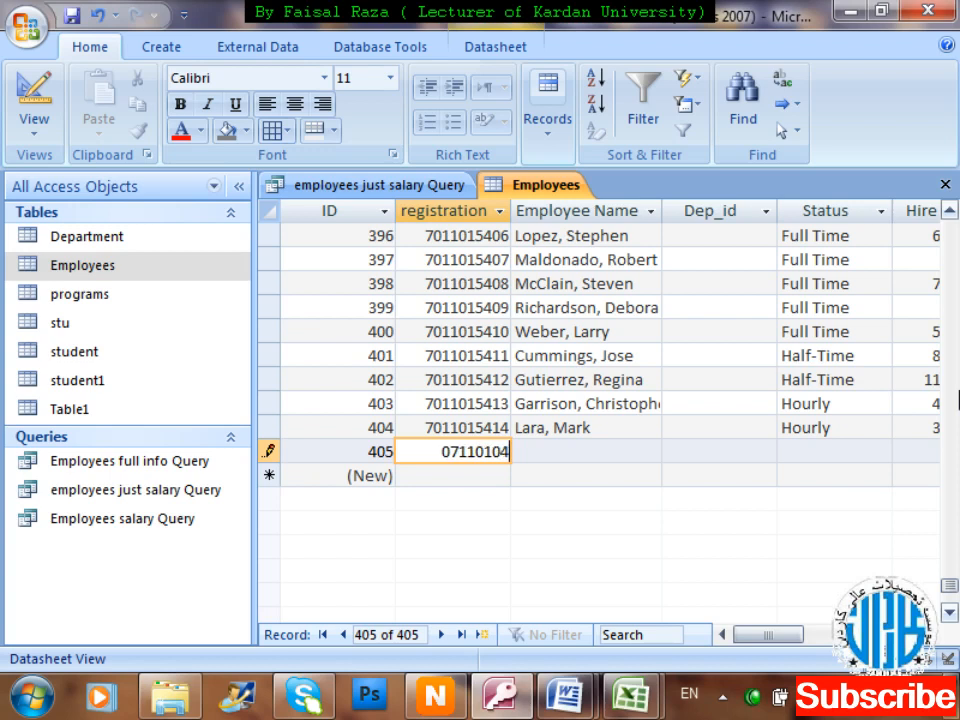
{"action": "type", "text": "15"}
{"action": "key", "text": "Tab"}
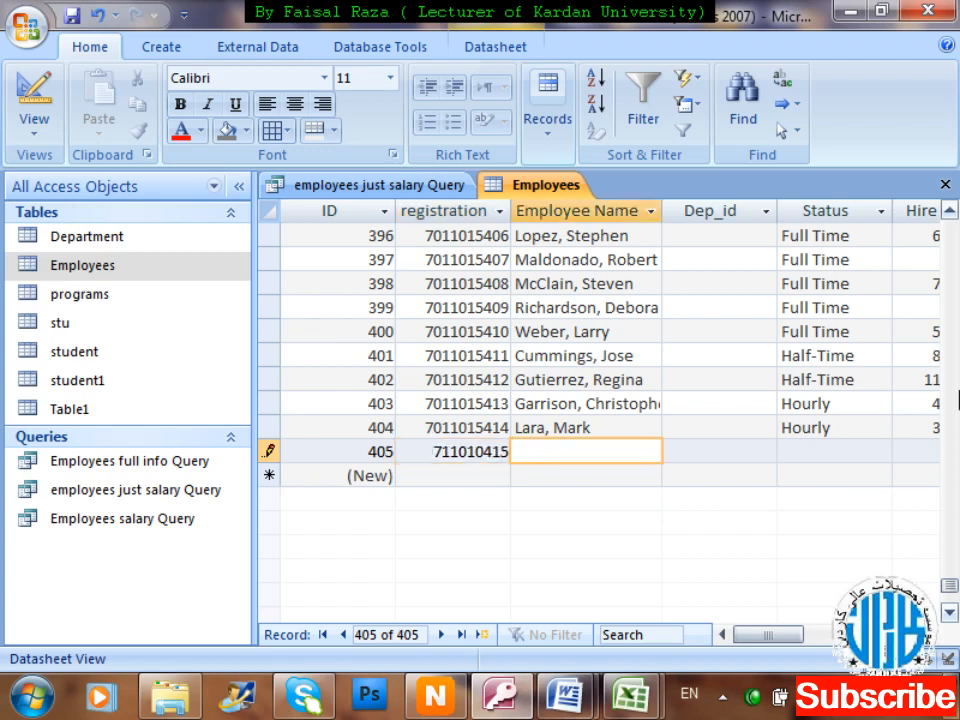
Complete the record with Dep_id 4, Full time, hire date 11/13/1994 and salary 25000.
{"action": "key", "text": "Tab"}
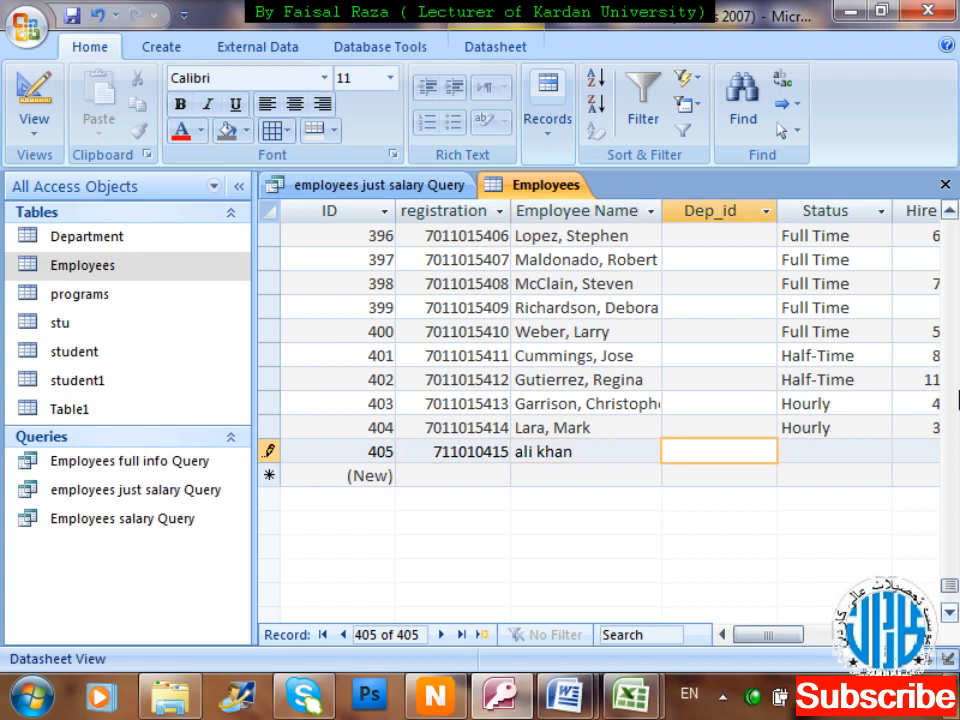
{"action": "key", "text": "Tab"}
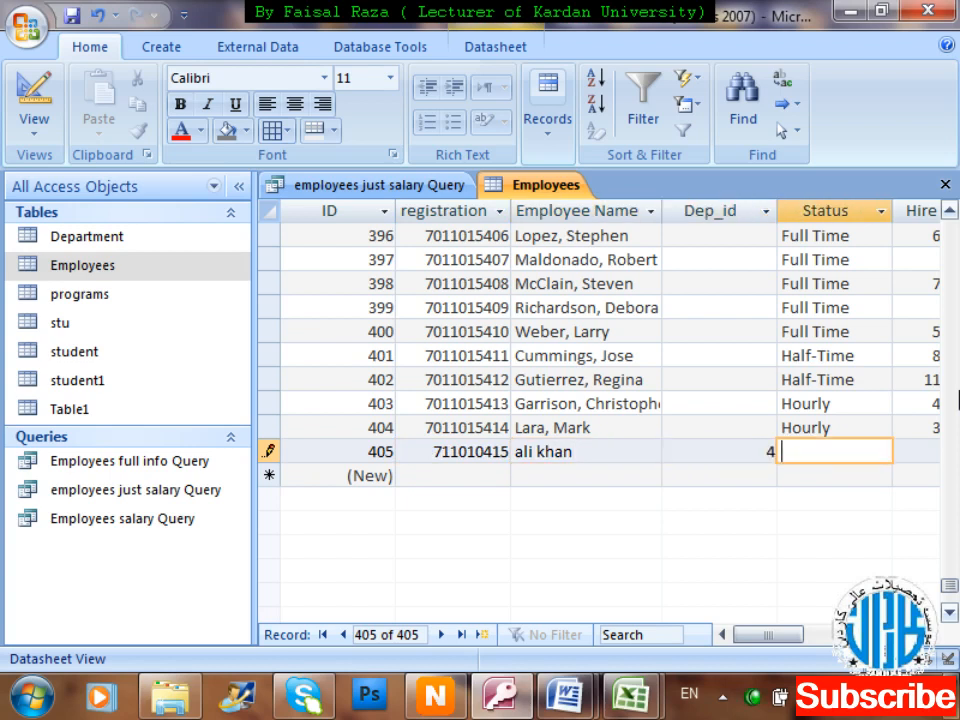
{"action": "type", "text": "Full time"}
{"action": "key", "text": "Tab"}
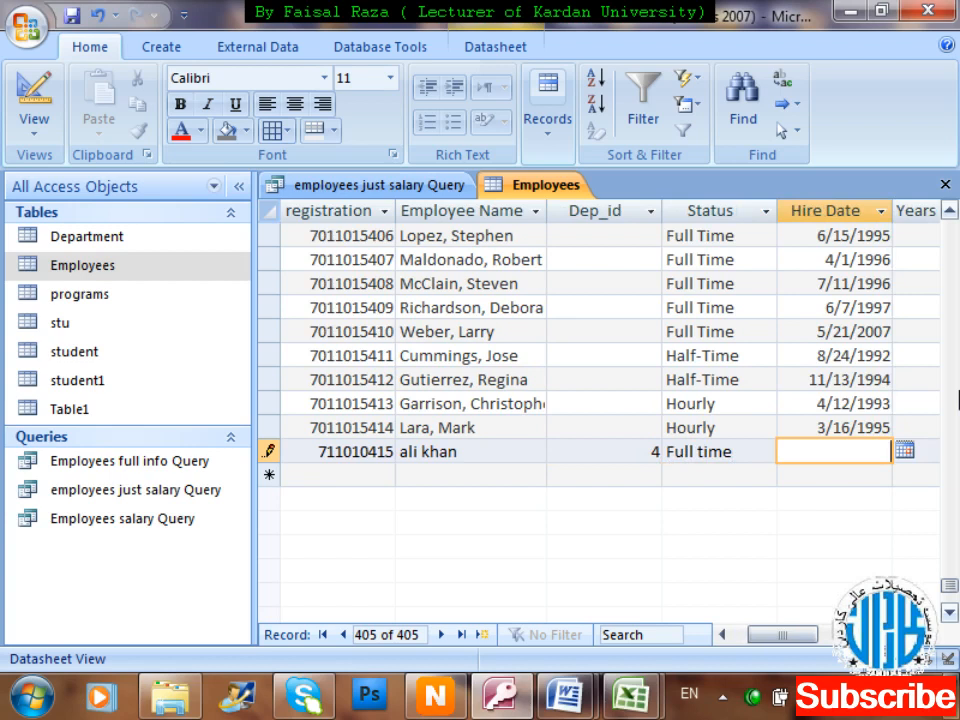
{"action": "key", "text": "Up"}
{"action": "key", "text": "Up"}
{"action": "key", "text": "Up"}
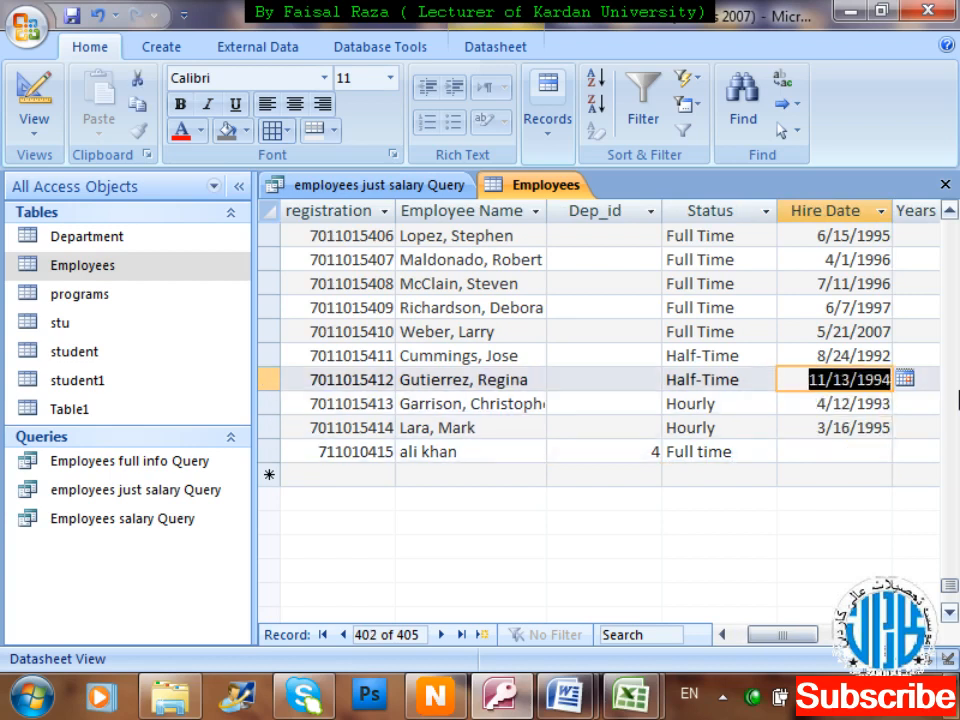
{"action": "key", "text": "ctrl+c"}
{"action": "key", "text": "Down"}
{"action": "key", "text": "Down"}
{"action": "key", "text": "Down"}
{"action": "key", "text": "ctrl+v"}
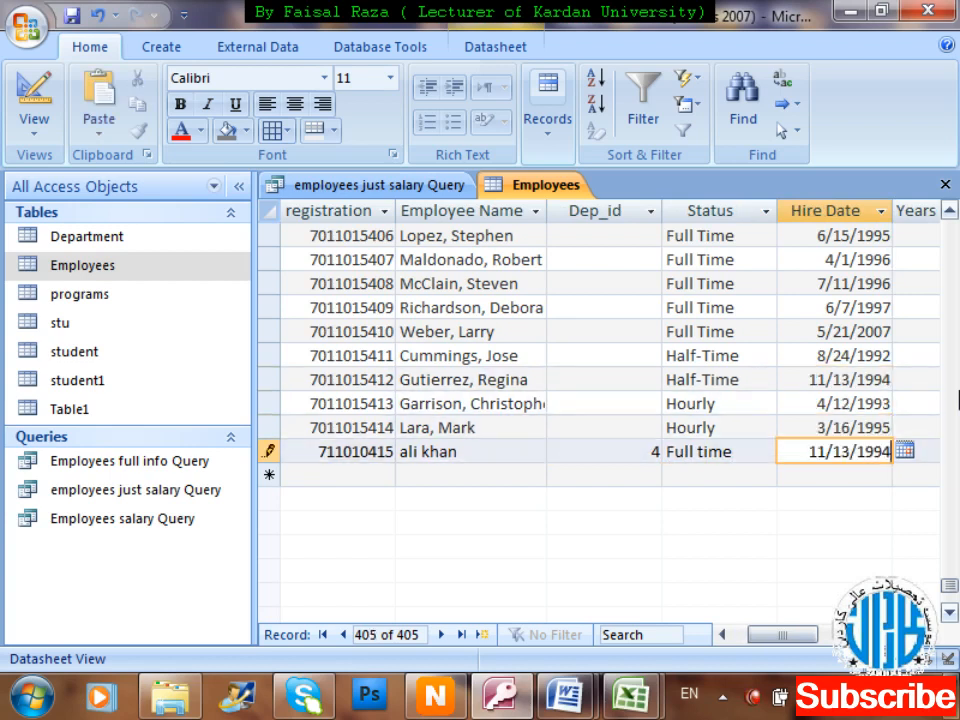
{"action": "key", "text": "Tab"}
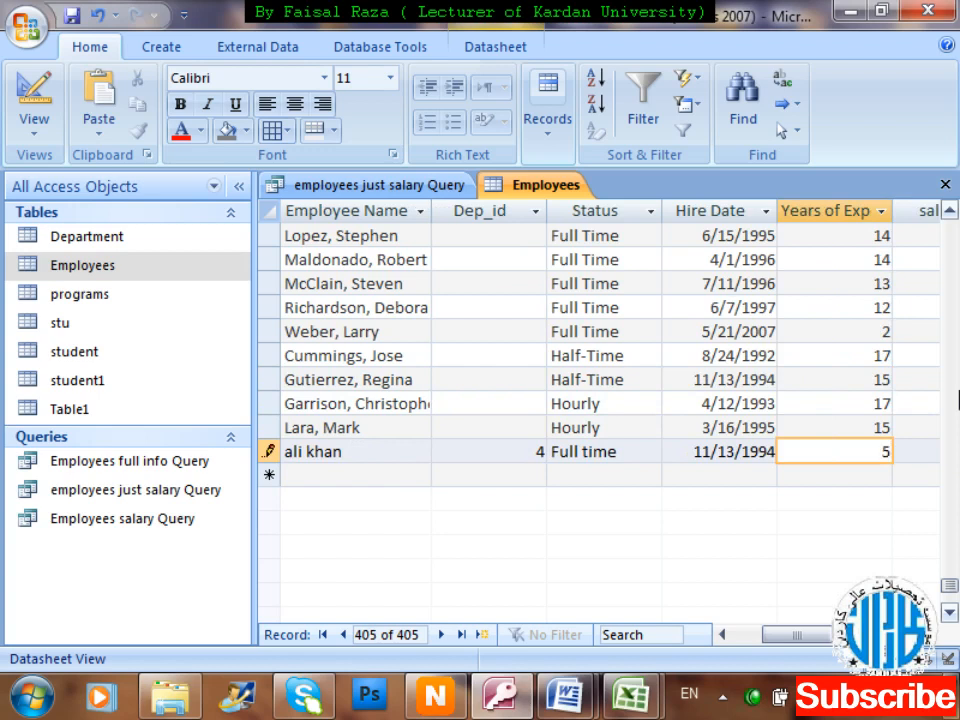
{"action": "key", "text": "Tab"}
{"action": "type", "text": "25000"}
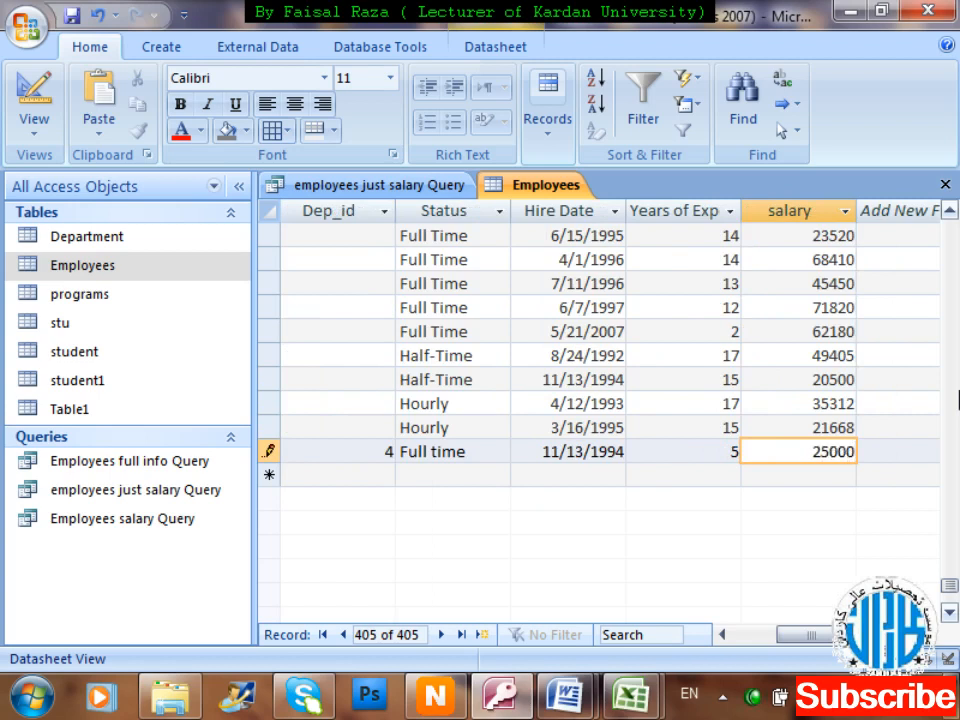
{"action": "key", "text": "Tab"}
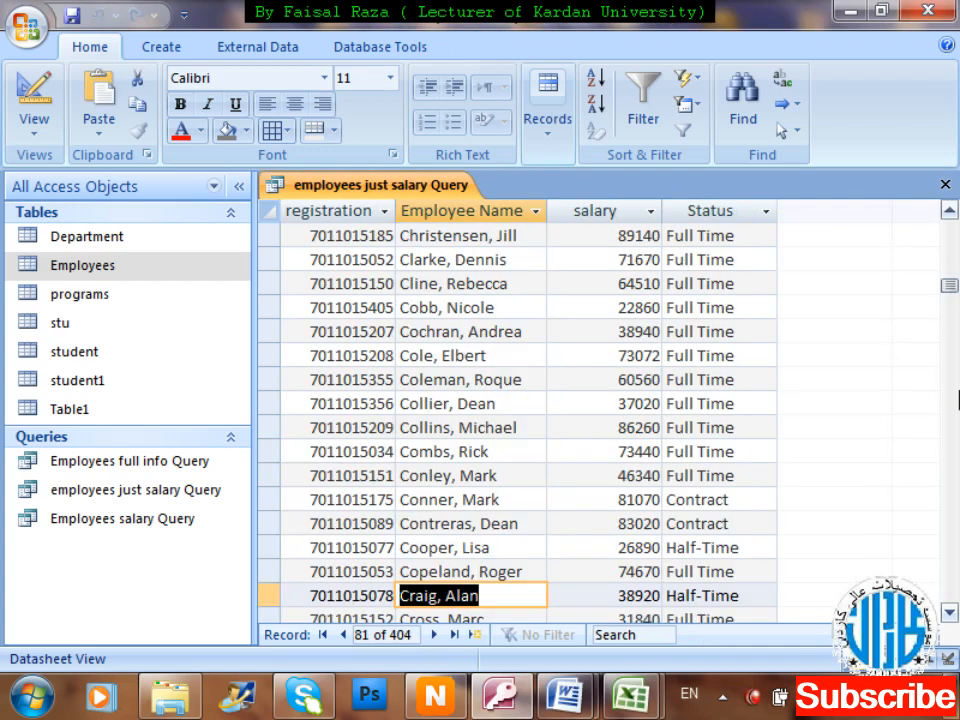
Reopen employees just salary Query from the Navigation Pane so it shows 405 records.
{"action": "left_click", "coordinate": [427, 184]}
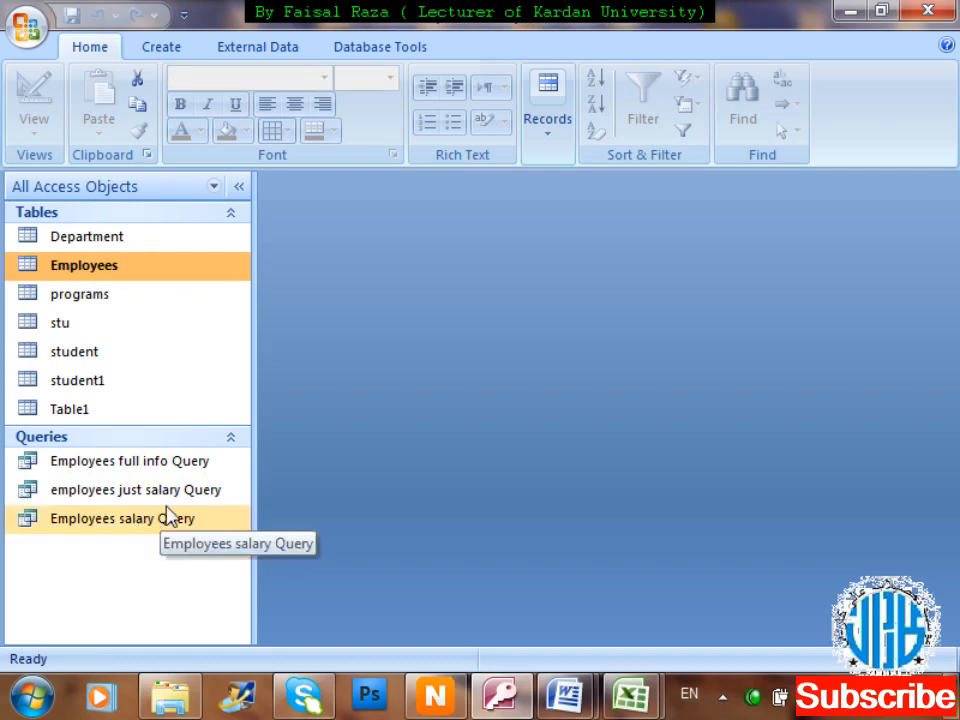
{"action": "left_click", "coordinate": [197, 500]}
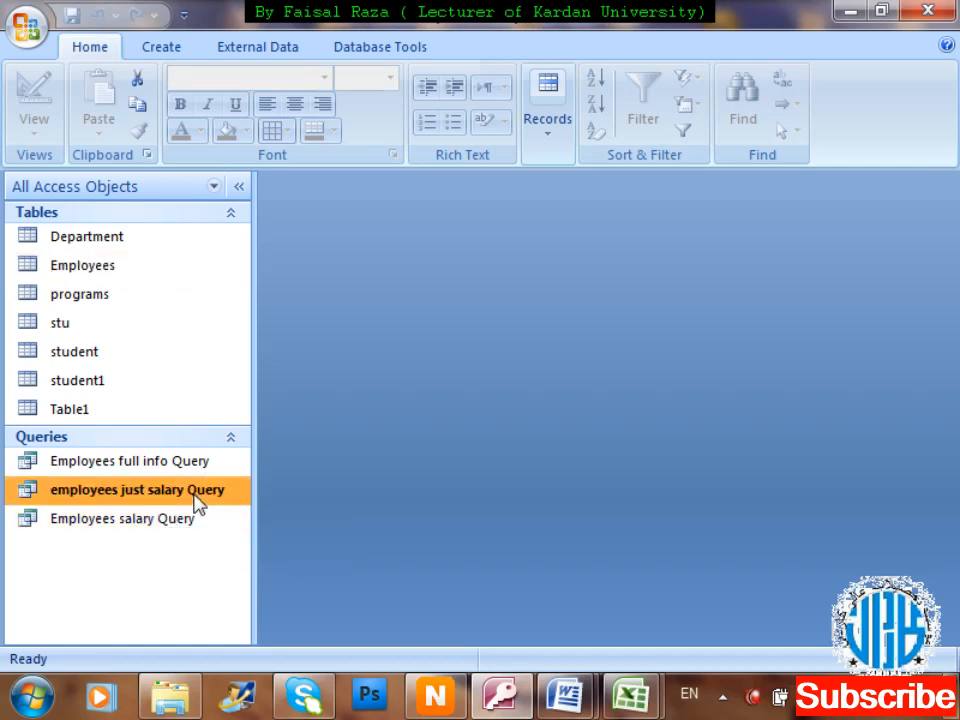
{"action": "double_click", "coordinate": [197, 500]}
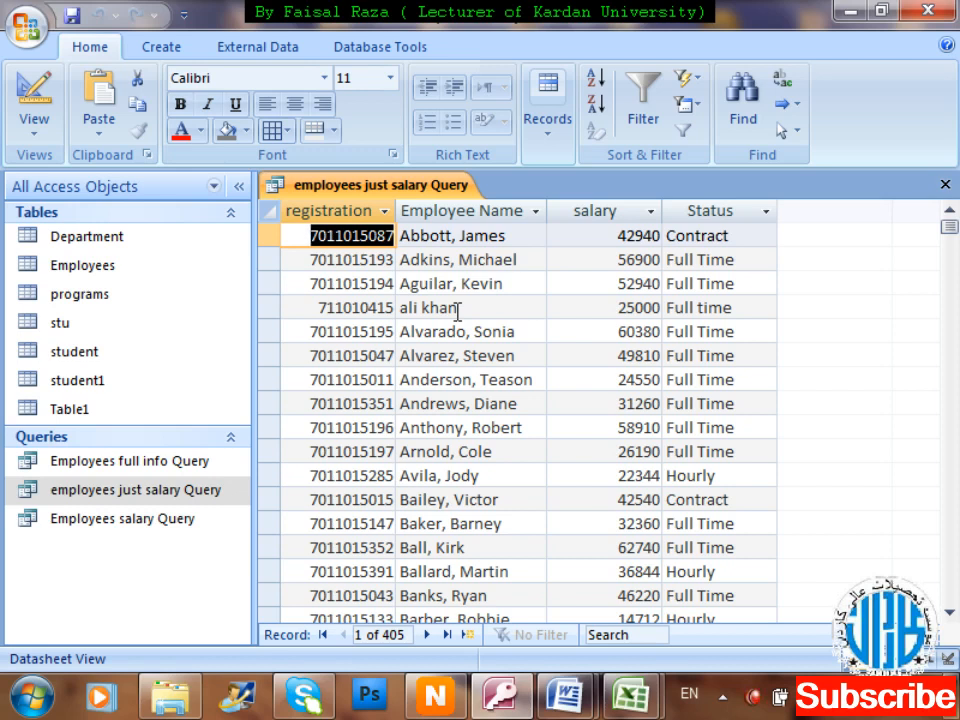
Switch the open employees just salary Query to Design View.
{"action": "right_click", "coordinate": [389, 192]}
{"action": "key", "text": "Down"}
{"action": "key", "text": "Down"}
{"action": "key", "text": "Down"}
{"action": "key", "text": "Down"}
{"action": "key", "text": "Down"}
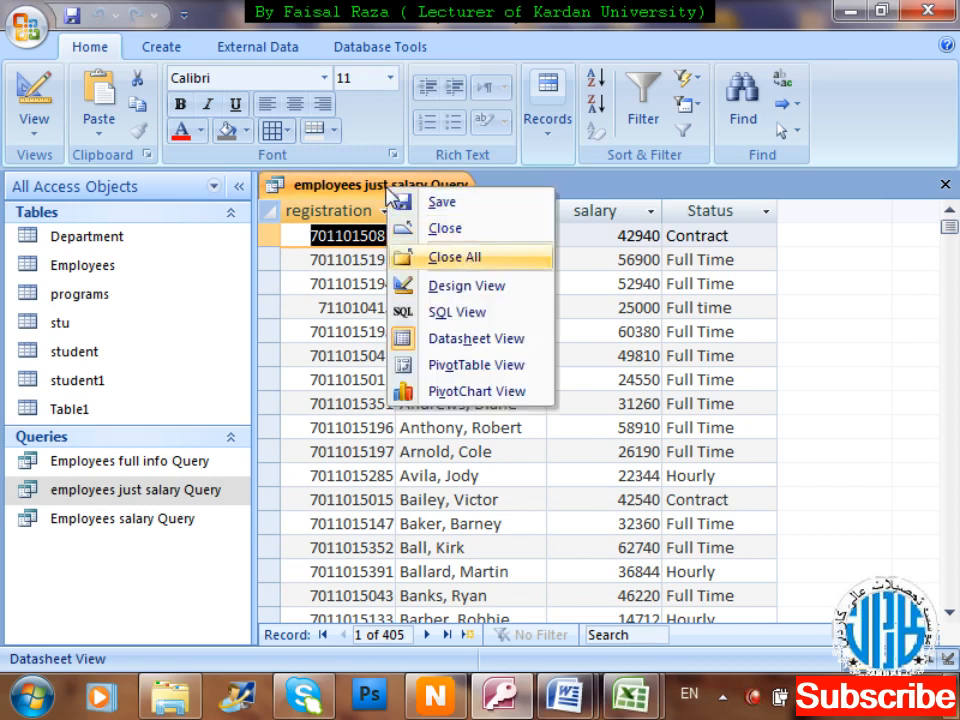
{"action": "key", "text": "Up"}
{"action": "key", "text": "Return"}
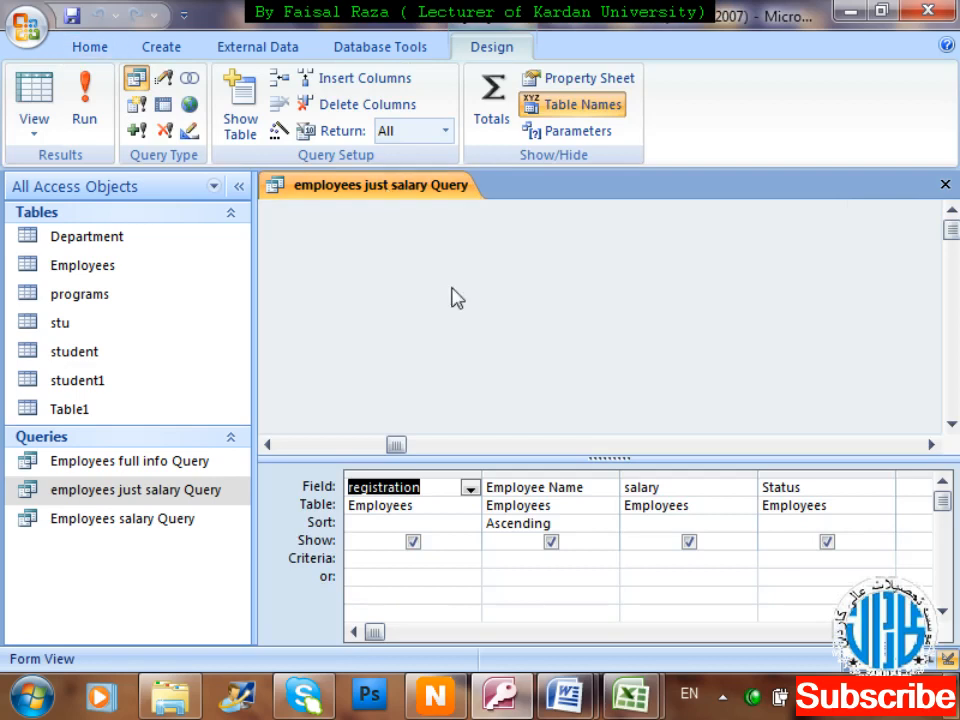
Set Employee Name to (not sorted), sort salary Ascending, and run the query.
{"action": "left_click", "coordinate": [610, 524]}
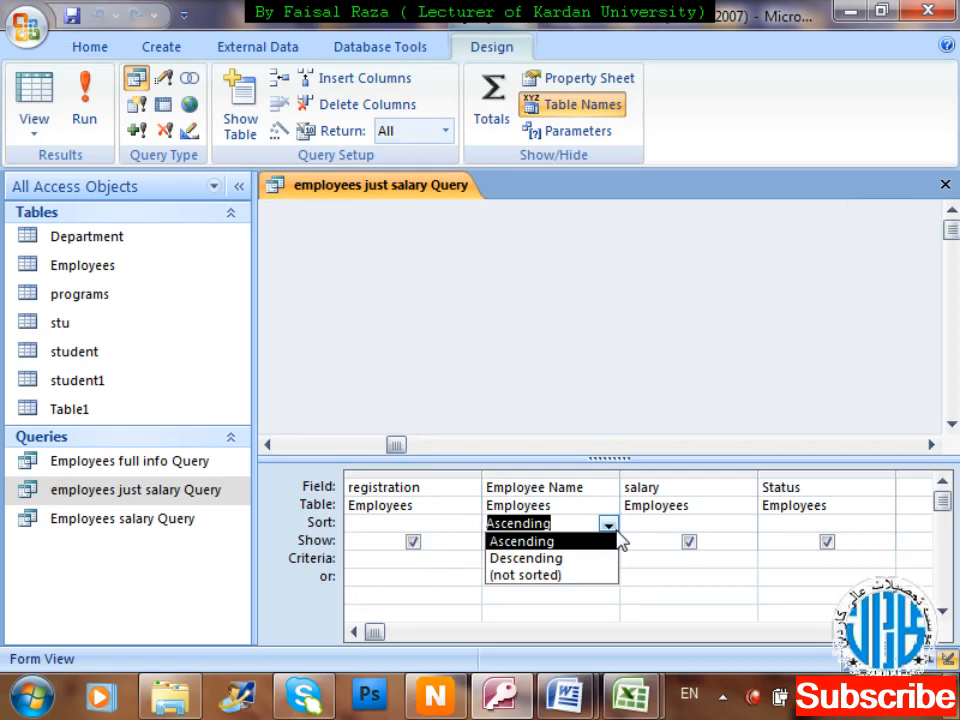
{"action": "left_click", "coordinate": [617, 538]}
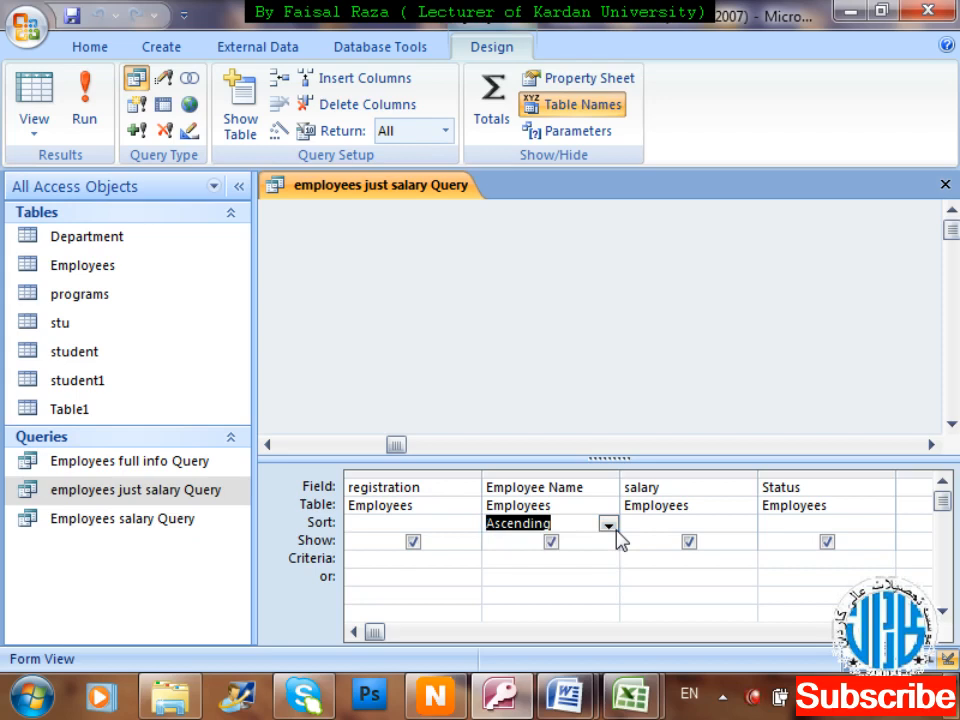
{"action": "left_click", "coordinate": [608, 525]}
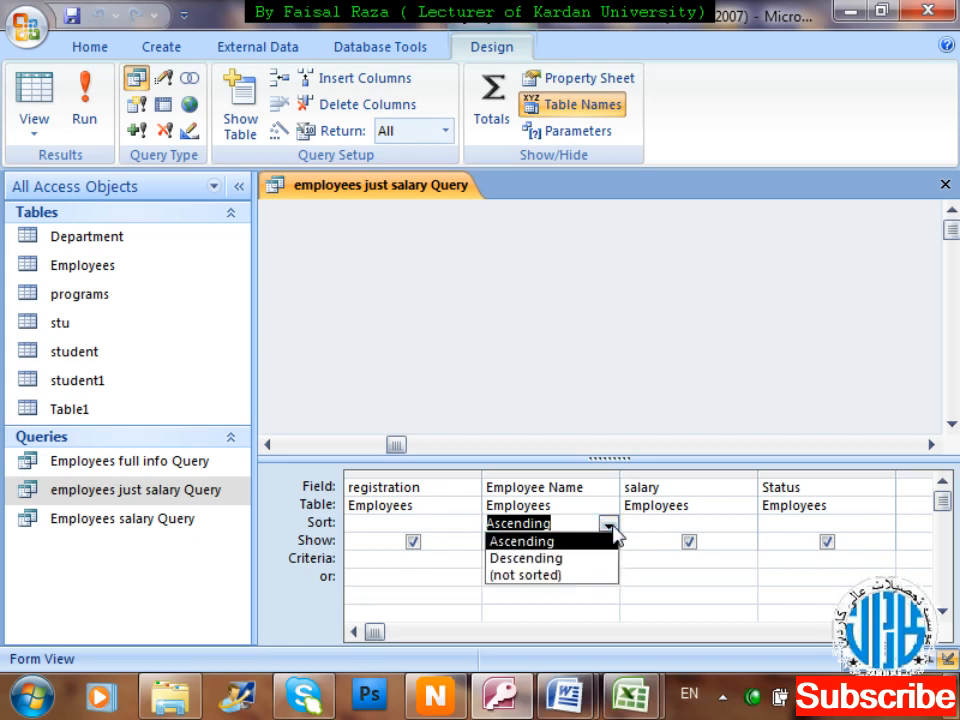
{"action": "left_click", "coordinate": [556, 576]}
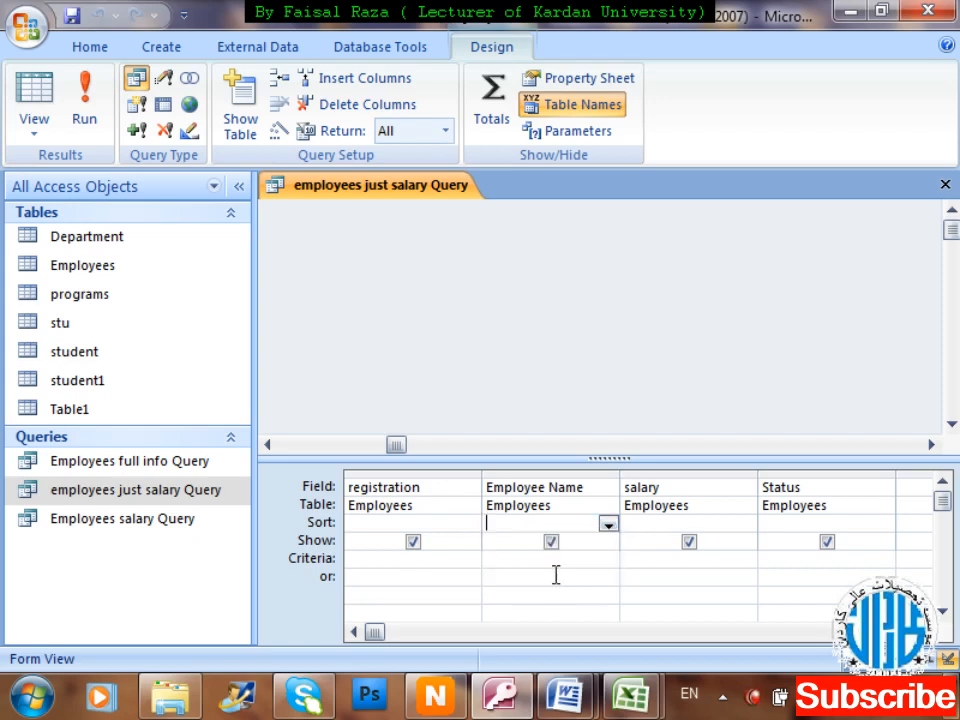
{"action": "left_click", "coordinate": [712, 521]}
{"action": "left_click", "coordinate": [745, 524]}
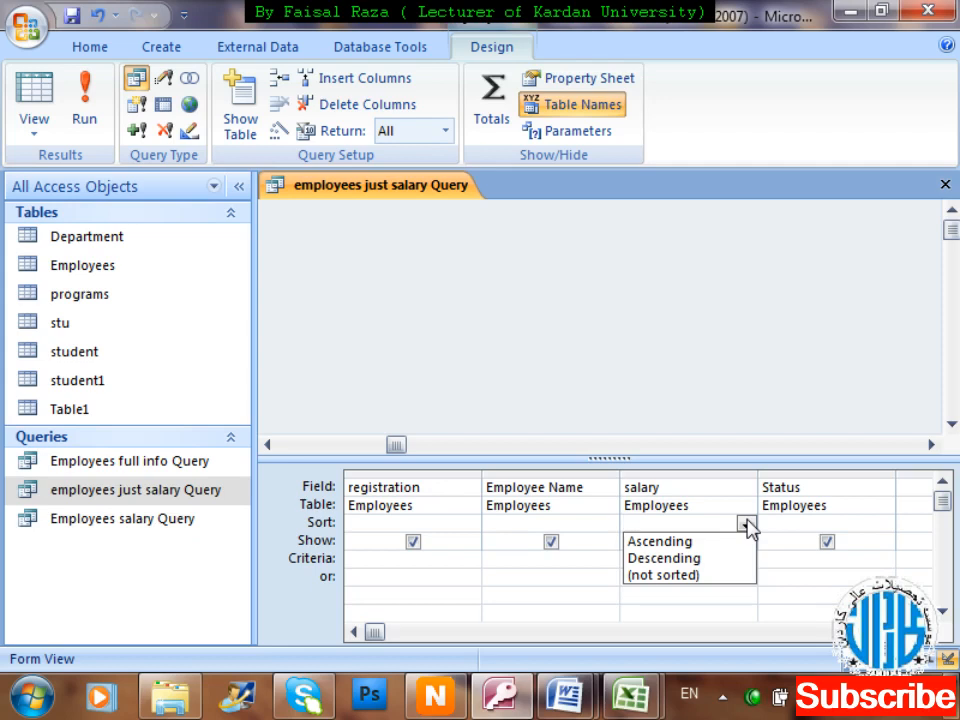
{"action": "left_click", "coordinate": [703, 545]}
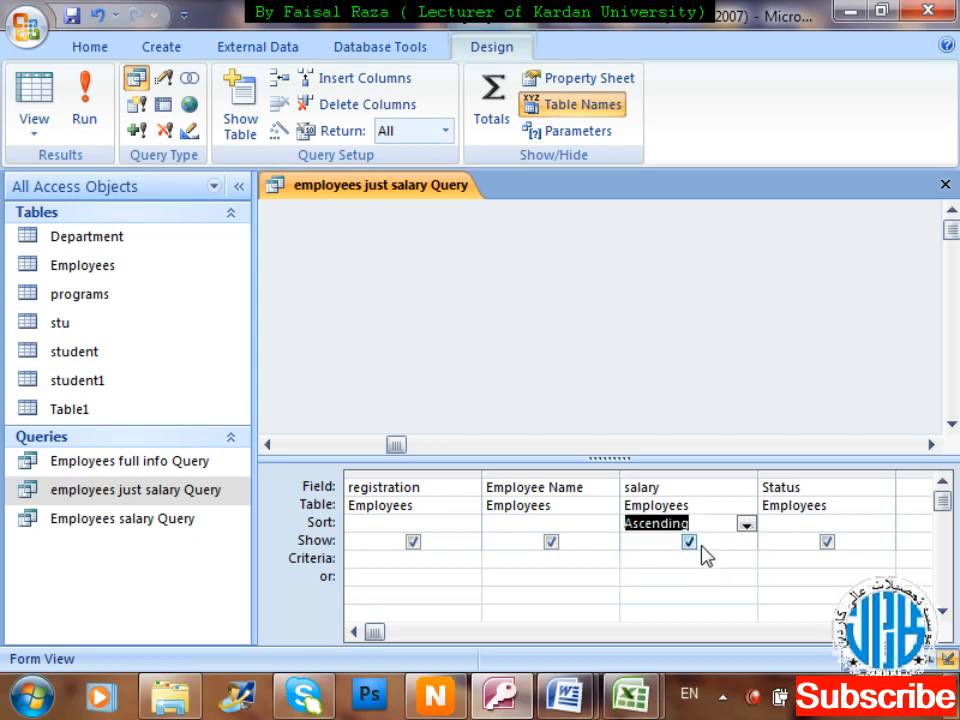
{"action": "left_click", "coordinate": [92, 99]}
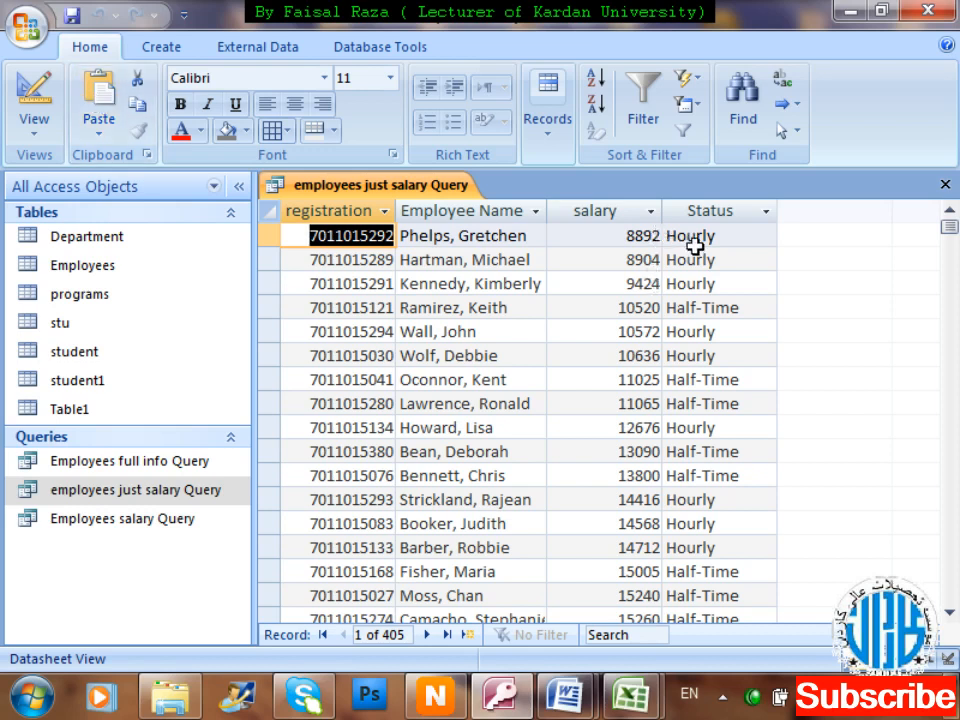
Browse down the ascending salary results past the 20000 range.
{"action": "key", "text": "Right"}
{"action": "key", "text": "Right"}
{"action": "key", "text": "Right"}
{"action": "key", "text": "Down"}
{"action": "key", "text": "Left"}
{"action": "key", "text": "Down"}
{"action": "key", "text": "Down"}
{"action": "key", "text": "Down"}
{"action": "key", "text": "Down"}
{"action": "key", "text": "Down"}
{"action": "key", "text": "Down"}
{"action": "key", "text": "Down"}
{"action": "key", "text": "Down"}
{"action": "key", "text": "Down"}
{"action": "key", "text": "Down"}
{"action": "key", "text": "Down"}
{"action": "key", "text": "Down"}
{"action": "key", "text": "Down"}
{"action": "key", "text": "Down"}
{"action": "key", "text": "Down"}
{"action": "key", "text": "Down"}
{"action": "key", "text": "Down"}
{"action": "key", "text": "Down"}
{"action": "key", "text": "Down"}
{"action": "key", "text": "Down"}
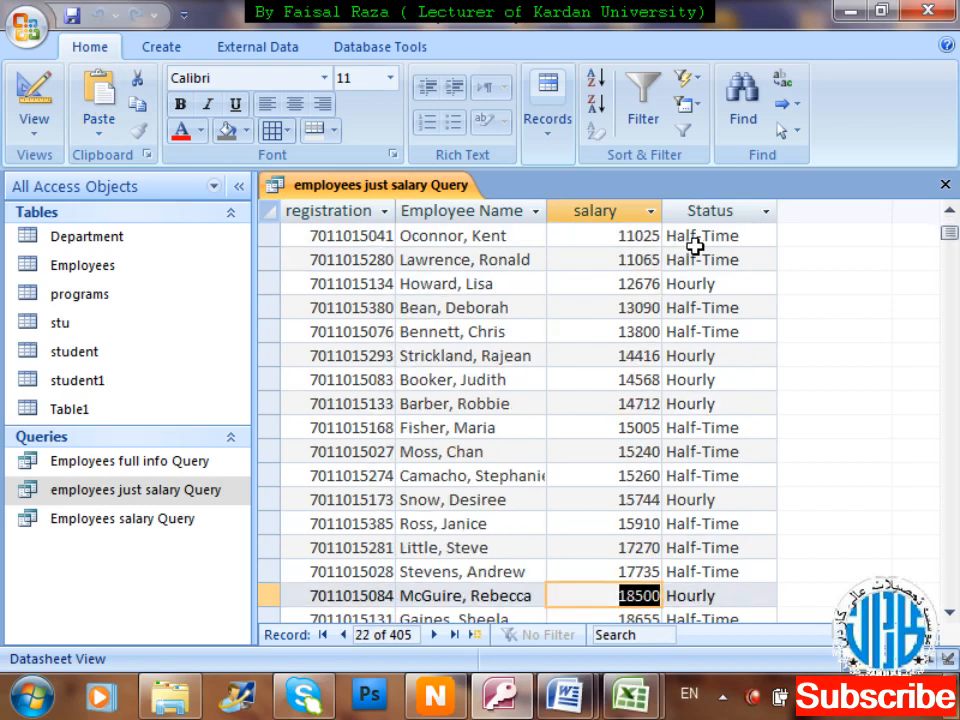
{"action": "key", "text": "Down"}
{"action": "key", "text": "Down"}
{"action": "key", "text": "Down"}
{"action": "key", "text": "Down"}
{"action": "key", "text": "Down"}
{"action": "key", "text": "Down"}
{"action": "key", "text": "Down"}
{"action": "key", "text": "Down"}
{"action": "key", "text": "Down"}
{"action": "key", "text": "Down"}
{"action": "key", "text": "Down"}
{"action": "key", "text": "Down"}
{"action": "key", "text": "Down"}
{"action": "key", "text": "Down"}
{"action": "key", "text": "Down"}
{"action": "key", "text": "Down"}
{"action": "key", "text": "Down"}
{"action": "key", "text": "Down"}
{"action": "key", "text": "Down"}
{"action": "key", "text": "Down"}
{"action": "key", "text": "Down"}
{"action": "key", "text": "Down"}
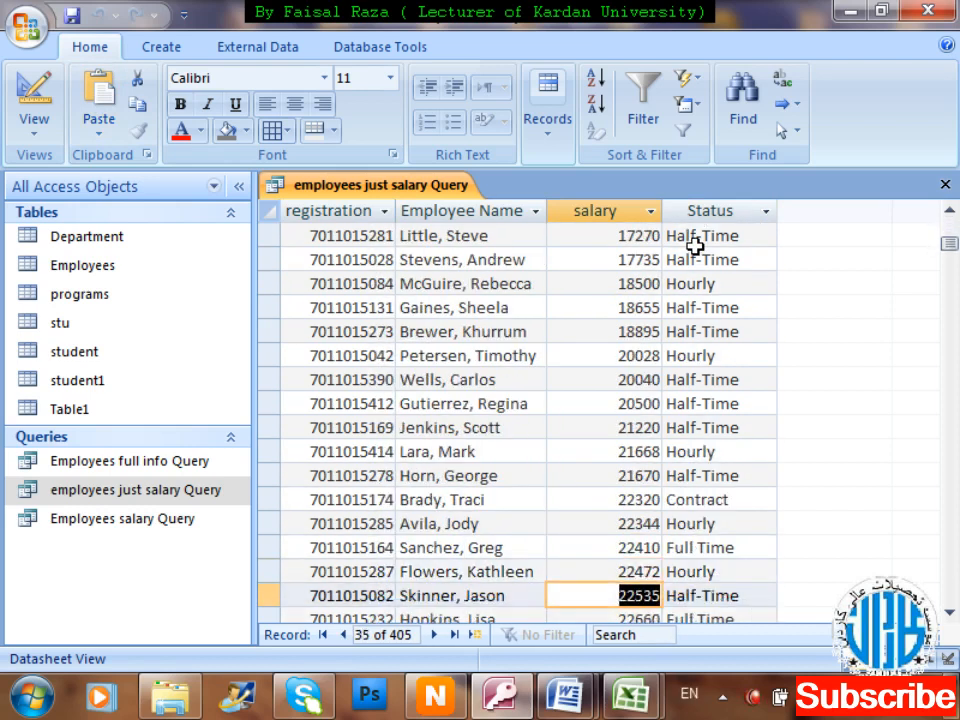
{"action": "key", "text": "Down"}
{"action": "key", "text": "Down"}
{"action": "key", "text": "Down"}
{"action": "key", "text": "Down"}
{"action": "key", "text": "Down"}
{"action": "key", "text": "Down"}
{"action": "key", "text": "Down"}
{"action": "key", "text": "Down"}
{"action": "key", "text": "Down"}
{"action": "key", "text": "Down"}
{"action": "key", "text": "Down"}
{"action": "key", "text": "Down"}
{"action": "key", "text": "Down"}
{"action": "key", "text": "Down"}
{"action": "key", "text": "Down"}
{"action": "key", "text": "Down"}
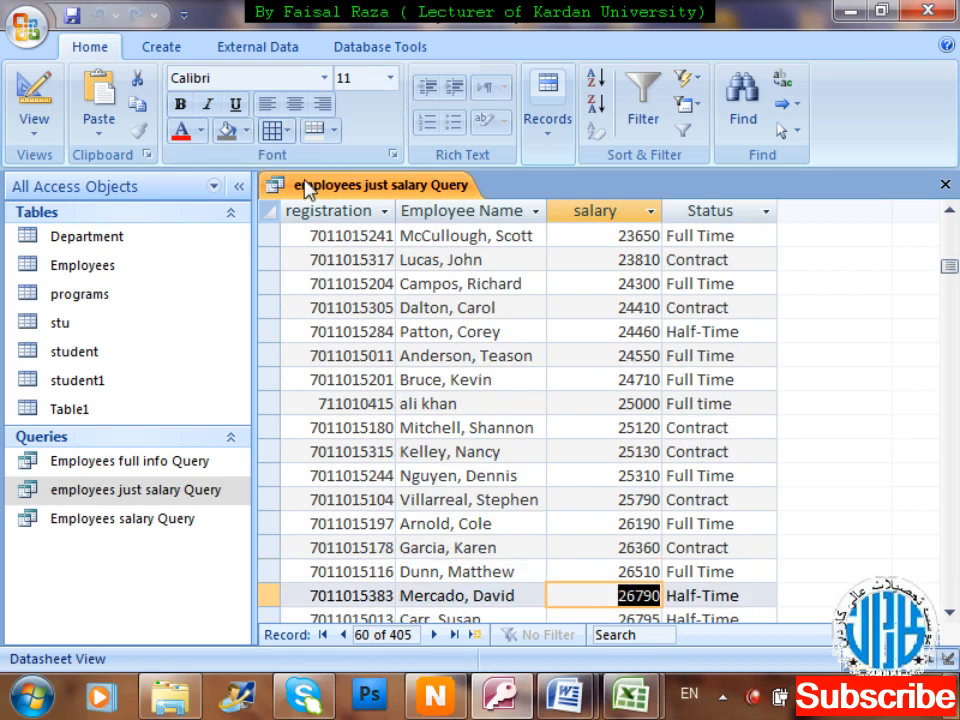
{"action": "key", "text": "Down"}
{"action": "key", "text": "Down"}
{"action": "key", "text": "Down"}
{"action": "key", "text": "Down"}
{"action": "key", "text": "Down"}
{"action": "key", "text": "Down"}
{"action": "key", "text": "Down"}
{"action": "key", "text": "Down"}
{"action": "key", "text": "Down"}
{"action": "key", "text": "Down"}
{"action": "key", "text": "Down"}
{"action": "key", "text": "Down"}
{"action": "key", "text": "Down"}
{"action": "key", "text": "Down"}
{"action": "key", "text": "Down"}
{"action": "key", "text": "Down"}
{"action": "key", "text": "Down"}
{"action": "key", "text": "Down"}
{"action": "key", "text": "Down"}
{"action": "key", "text": "Down"}
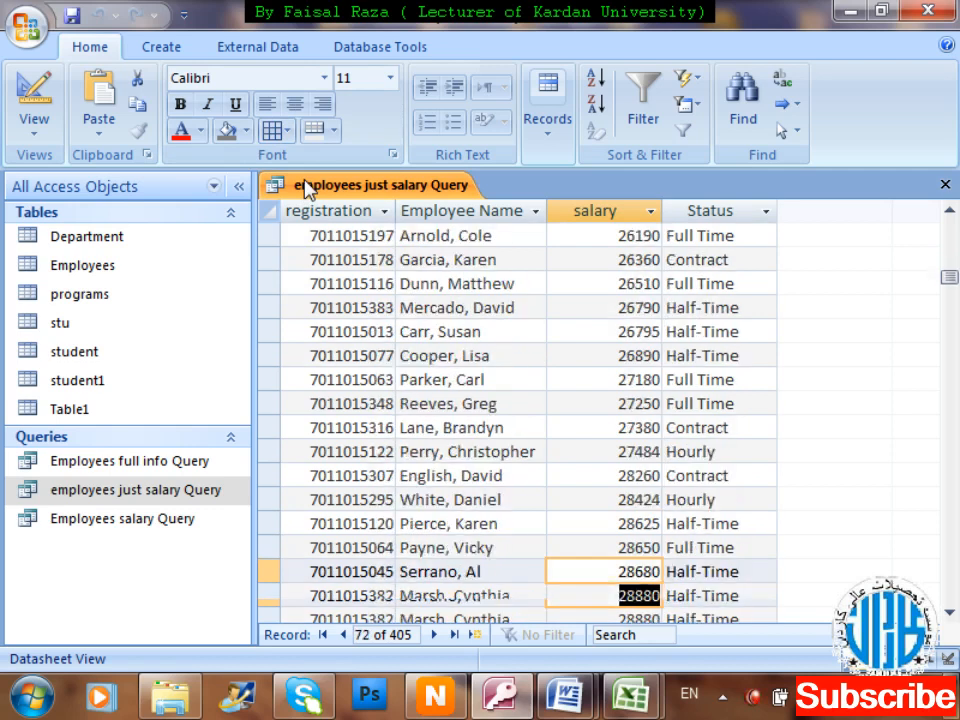
In Design View, set the salary sort to Descending and run the query.
{"action": "right_click", "coordinate": [307, 191]}
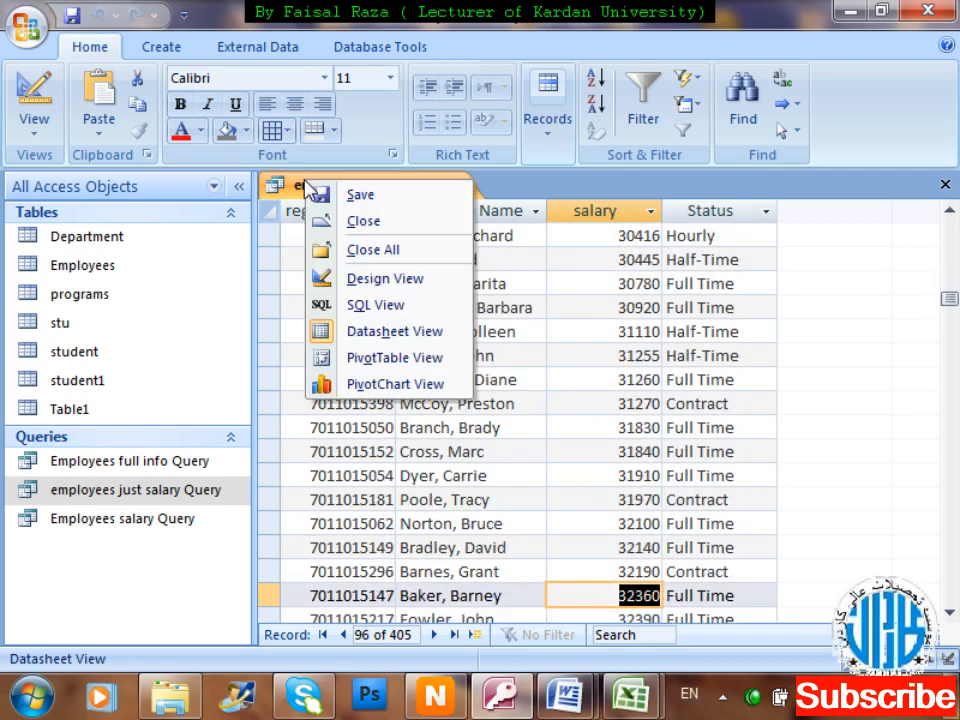
{"action": "key", "text": "Down"}
{"action": "key", "text": "Down"}
{"action": "key", "text": "Down"}
{"action": "key", "text": "Down"}
{"action": "key", "text": "Down"}
{"action": "key", "text": "Up"}
{"action": "key", "text": "Return"}
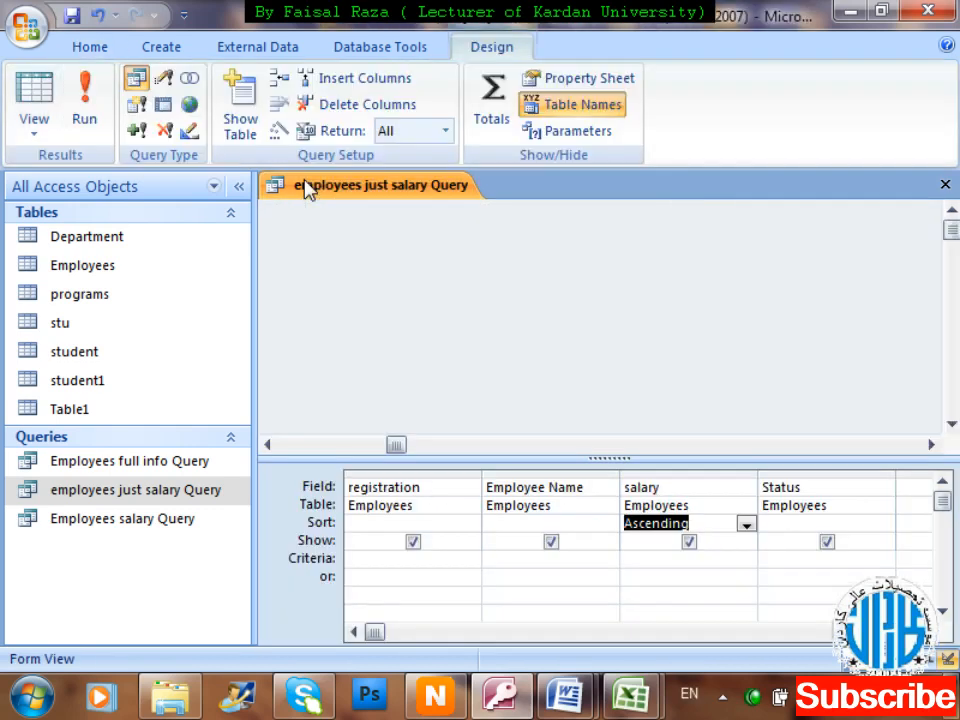
{"action": "left_click", "coordinate": [745, 524]}
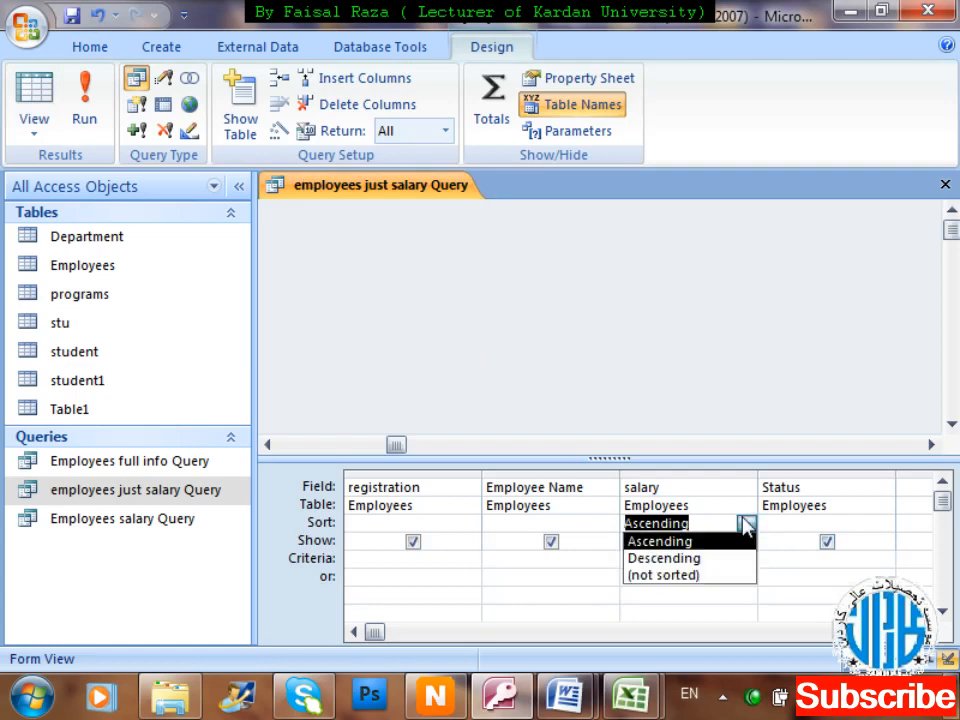
{"action": "left_click", "coordinate": [706, 565]}
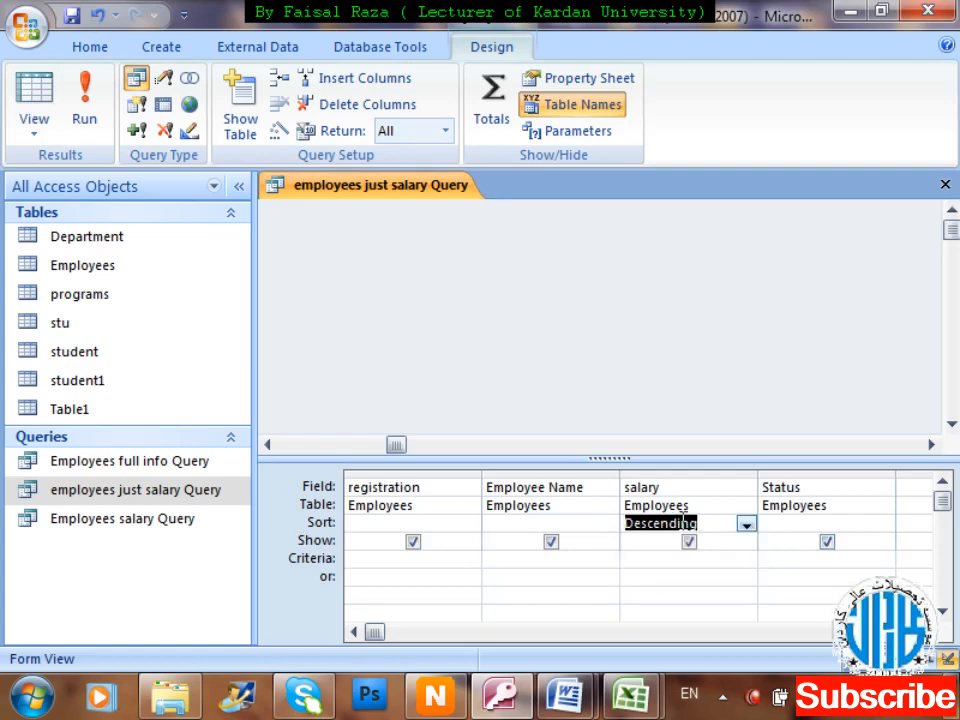
{"action": "left_click", "coordinate": [92, 120]}
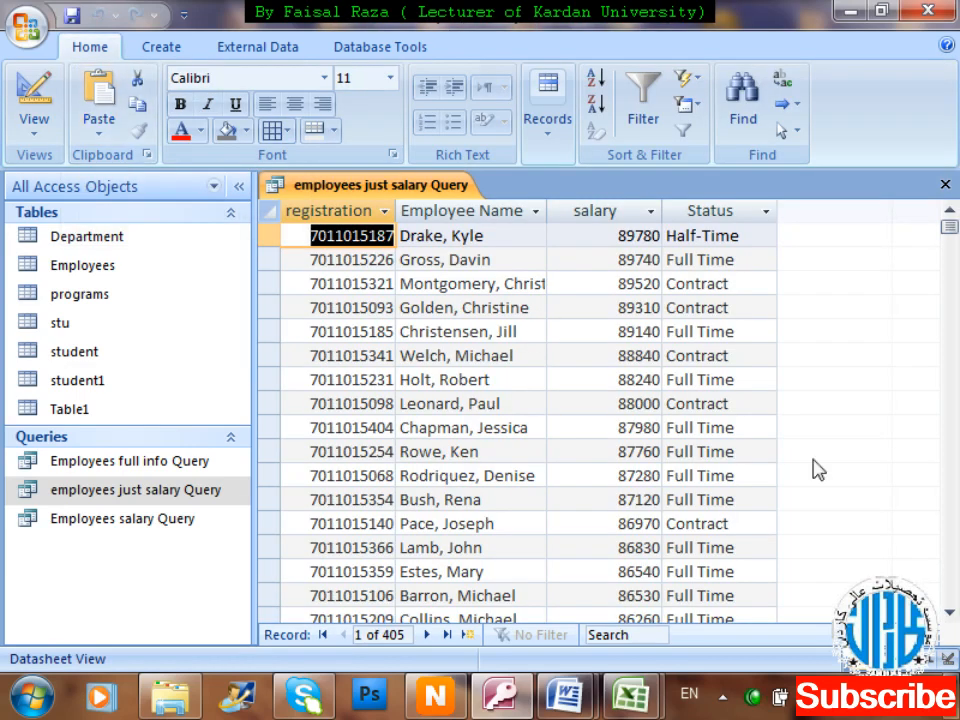
Browse the descending salary column, then close the query to bring up the save prompt.
{"action": "key", "text": "Tab"}
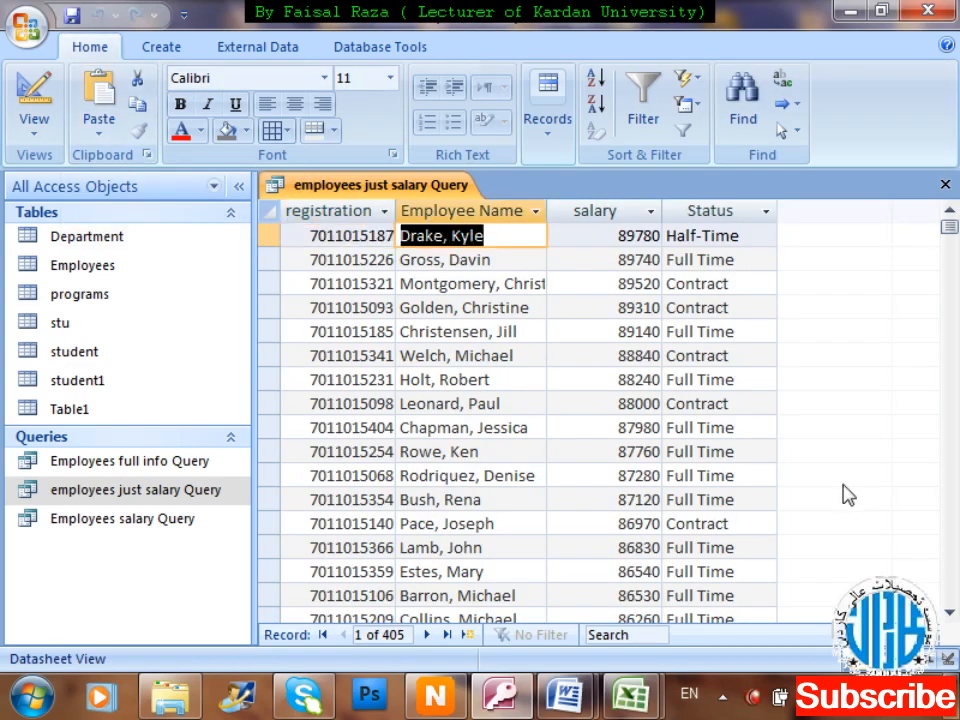
{"action": "key", "text": "Tab"}
{"action": "key", "text": "Down"}
{"action": "key", "text": "Down"}
{"action": "key", "text": "Down"}
{"action": "key", "text": "Down"}
{"action": "key", "text": "Down"}
{"action": "key", "text": "Down"}
{"action": "key", "text": "Down"}
{"action": "key", "text": "Down"}
{"action": "key", "text": "Down"}
{"action": "key", "text": "Down"}
{"action": "key", "text": "Down"}
{"action": "key", "text": "Down"}
{"action": "key", "text": "Down"}
{"action": "key", "text": "Down"}
{"action": "key", "text": "Down"}
{"action": "key", "text": "Down"}
{"action": "key", "text": "Down"}
{"action": "key", "text": "Down"}
{"action": "key", "text": "Down"}
{"action": "key", "text": "Down"}
{"action": "key", "text": "Down"}
{"action": "key", "text": "Down"}
{"action": "key", "text": "Down"}
{"action": "key", "text": "Down"}
{"action": "key", "text": "Down"}
{"action": "key", "text": "Down"}
{"action": "key", "text": "Down"}
{"action": "key", "text": "Down"}
{"action": "key", "text": "Down"}
{"action": "key", "text": "Down"}
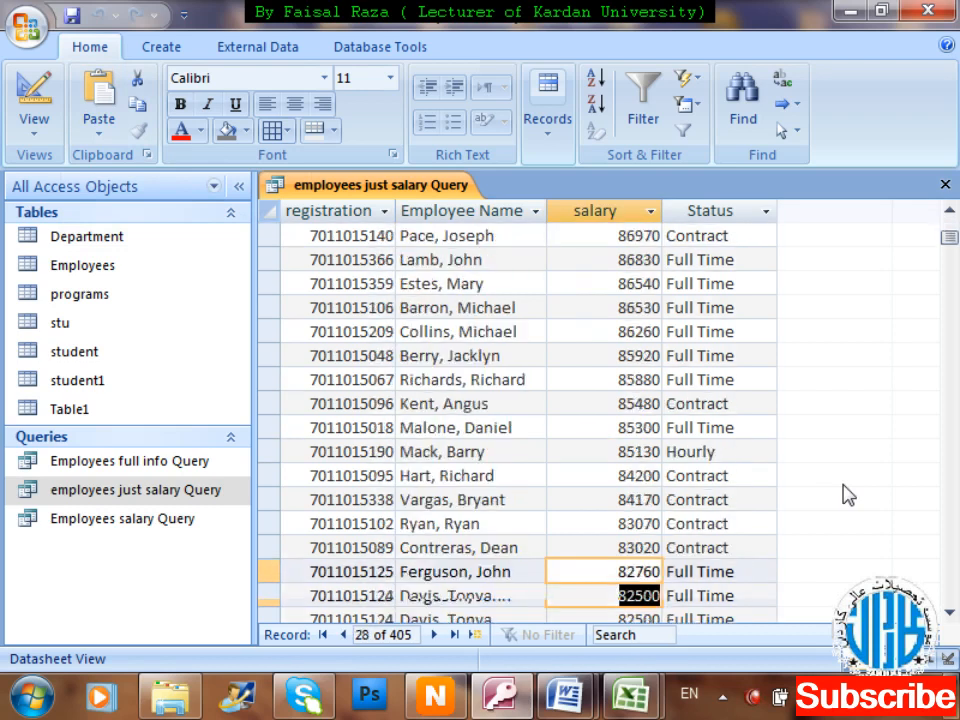
{"action": "key", "text": "Down"}
{"action": "key", "text": "Down"}
{"action": "key", "text": "Down"}
{"action": "key", "text": "Down"}
{"action": "key", "text": "Down"}
{"action": "key", "text": "Down"}
{"action": "key", "text": "Down"}
{"action": "key", "text": "Down"}
{"action": "key", "text": "Down"}
{"action": "key", "text": "Down"}
{"action": "key", "text": "Down"}
{"action": "key", "text": "Down"}
{"action": "key", "text": "Down"}
{"action": "key", "text": "Down"}
{"action": "key", "text": "Down"}
{"action": "key", "text": "Down"}
{"action": "key", "text": "Down"}
{"action": "key", "text": "Down"}
{"action": "key", "text": "Down"}
{"action": "key", "text": "Down"}
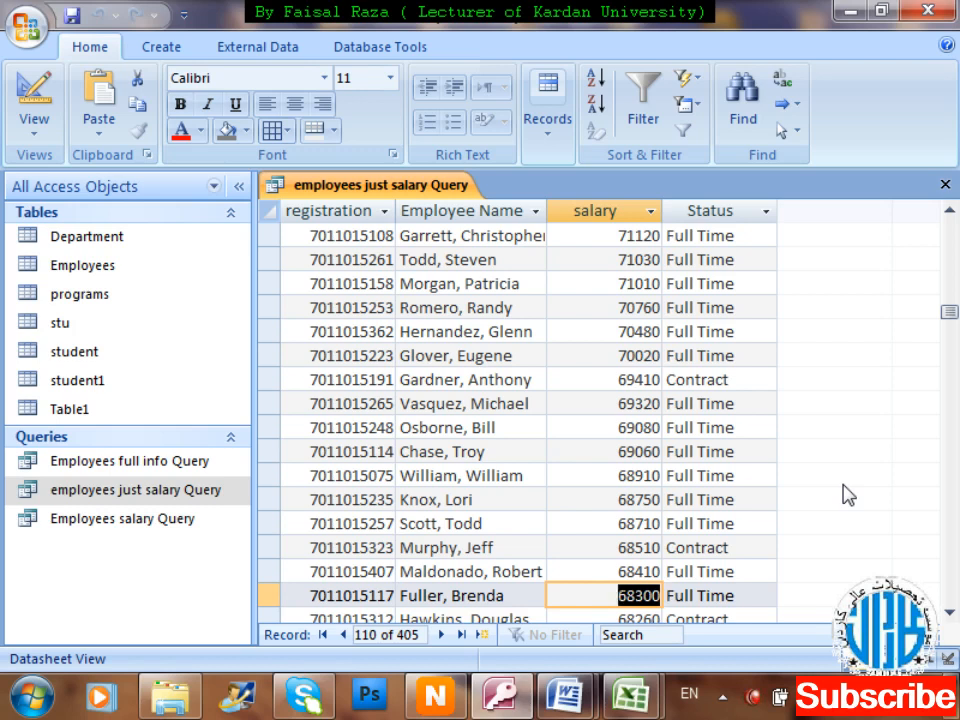
{"action": "key", "text": "ctrl+w"}
Confirm the save prompt and reopen employees just salary Query in Design View.
{"action": "key", "text": "Return"}
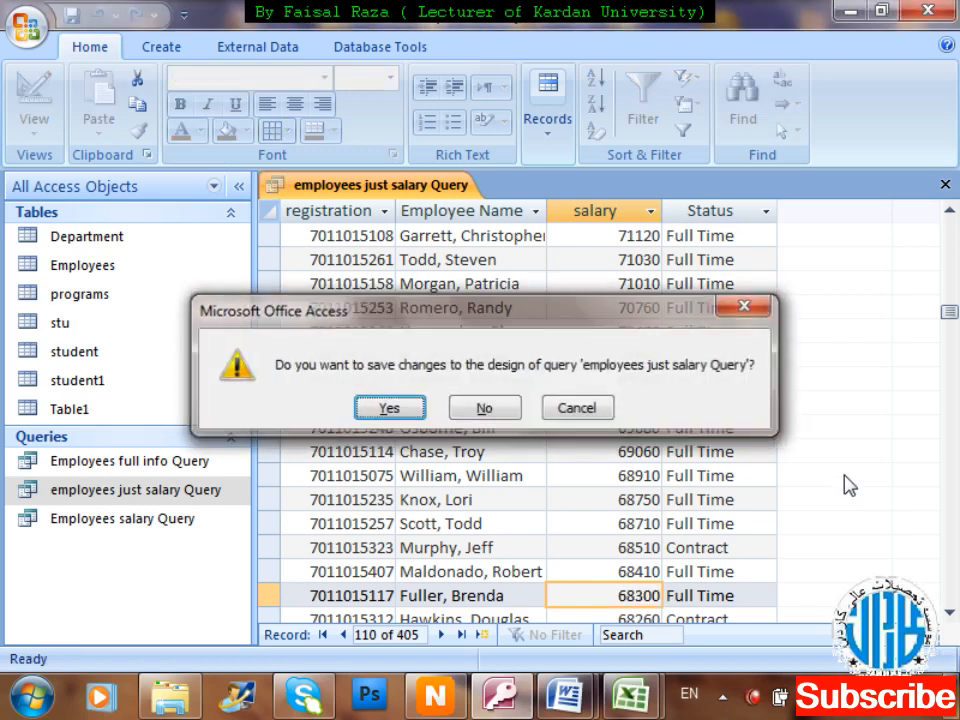
{"action": "key", "text": "Menu"}
{"action": "key", "text": "Down"}
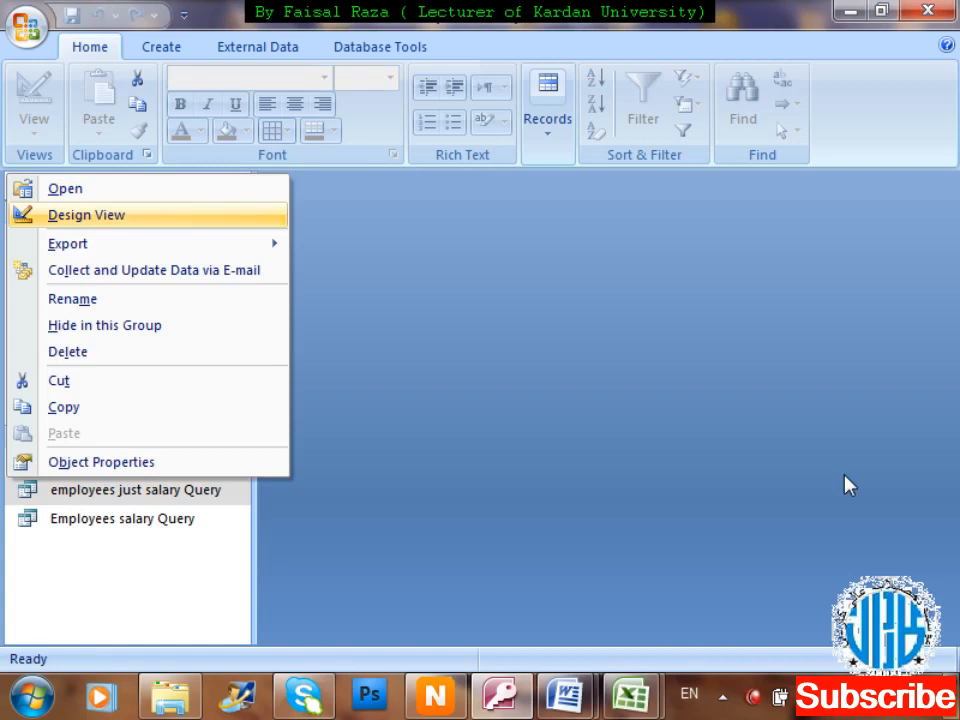
{"action": "key", "text": "Return"}
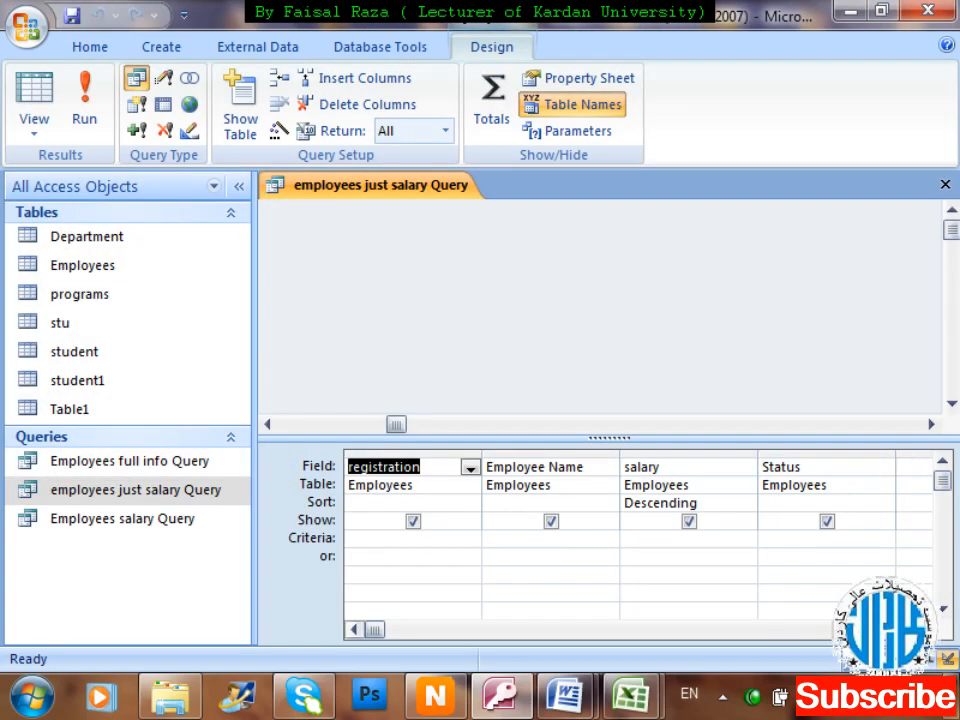
Set salary's sort to (not sorted) and open the field list for the empty fourth column.
{"action": "left_click", "coordinate": [922, 629]}
{"action": "left_click", "coordinate": [866, 467]}
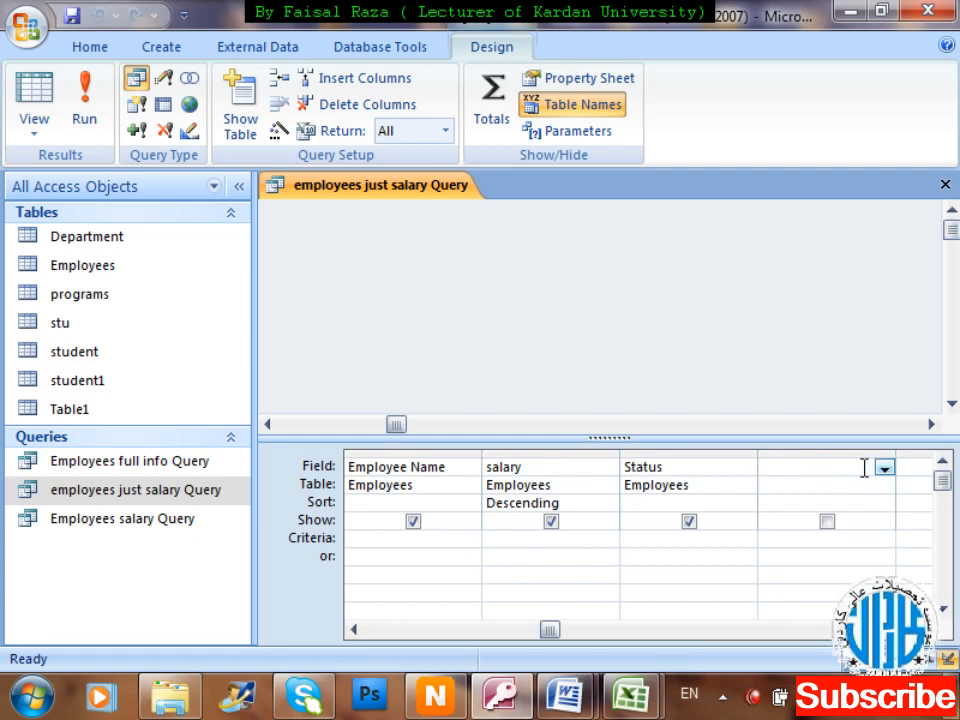
{"action": "left_click", "coordinate": [607, 503]}
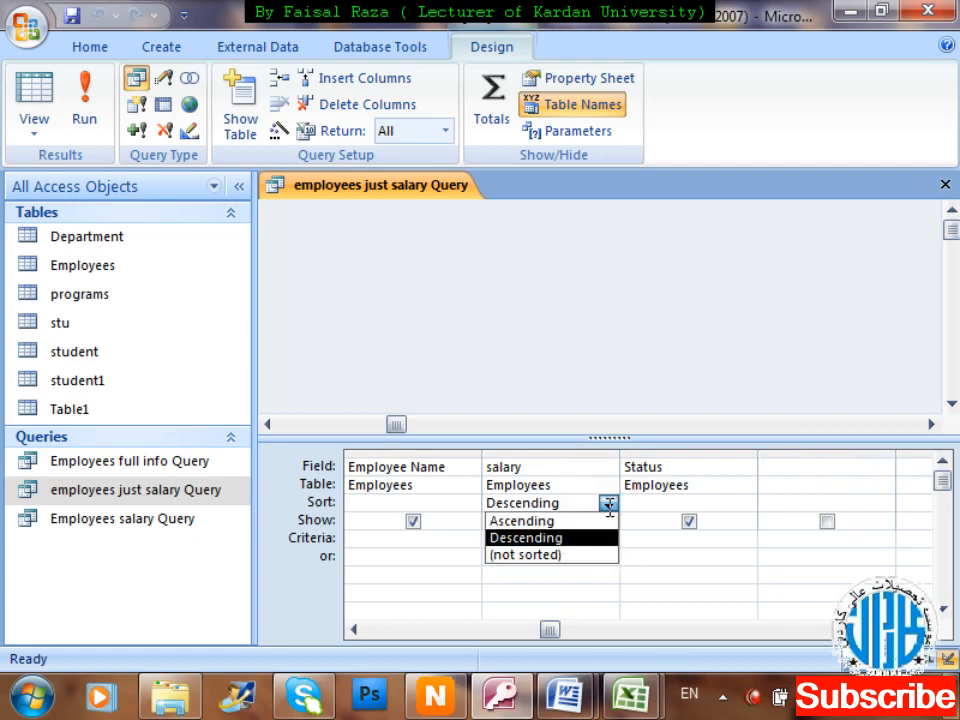
{"action": "left_click", "coordinate": [586, 567]}
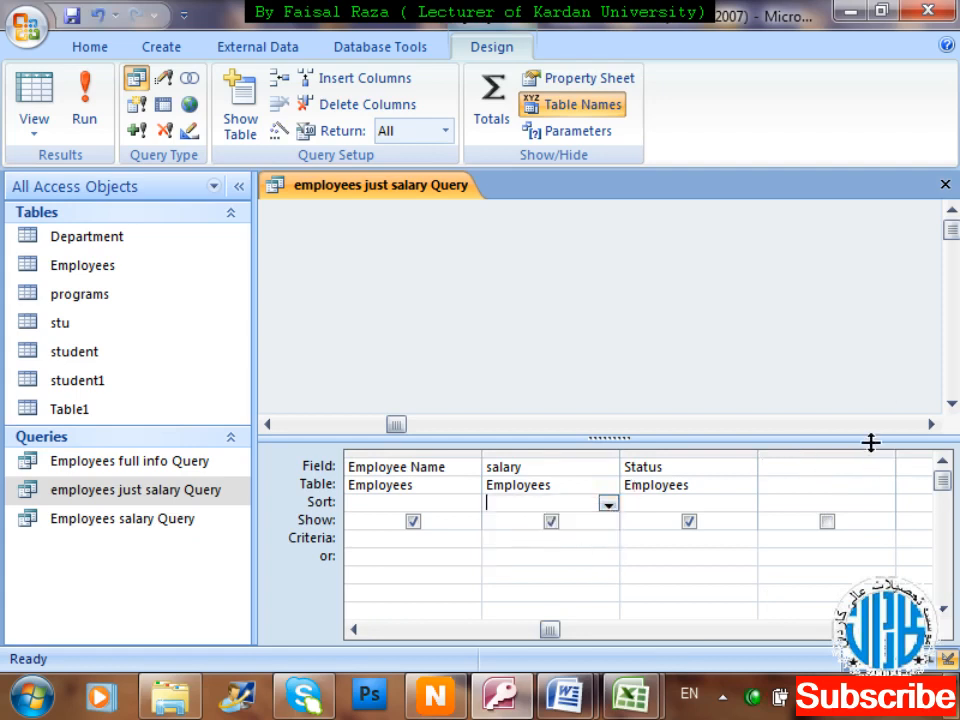
{"action": "left_click", "coordinate": [864, 464]}
{"action": "left_click", "coordinate": [884, 468]}
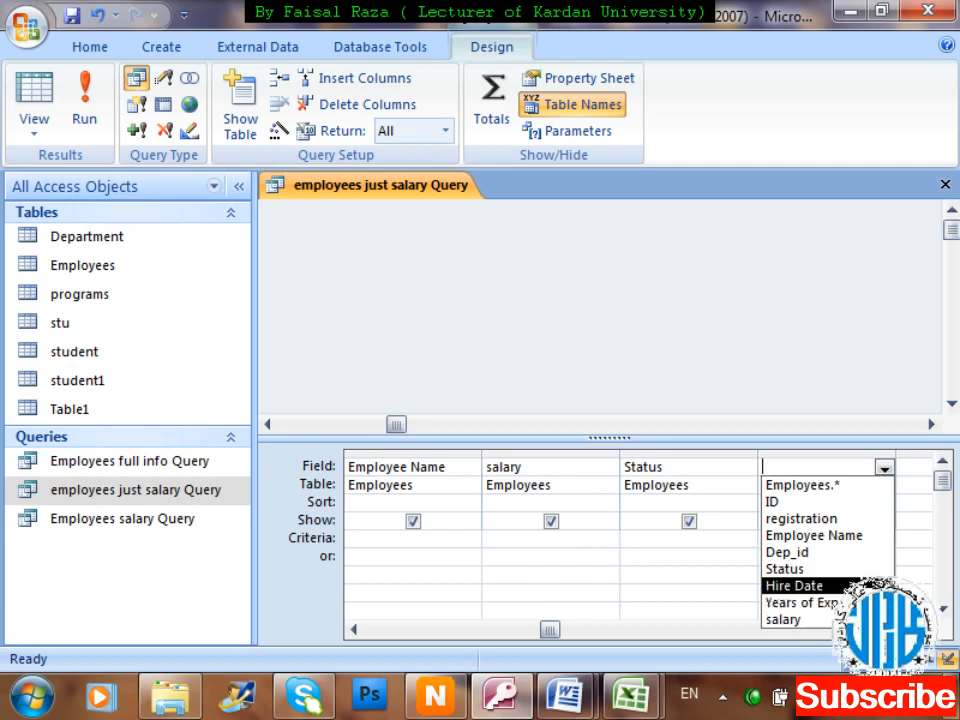
Add a second copy of the Employees table to the query design.
{"action": "left_click", "coordinate": [750, 308]}
{"action": "left_click", "coordinate": [242, 142]}
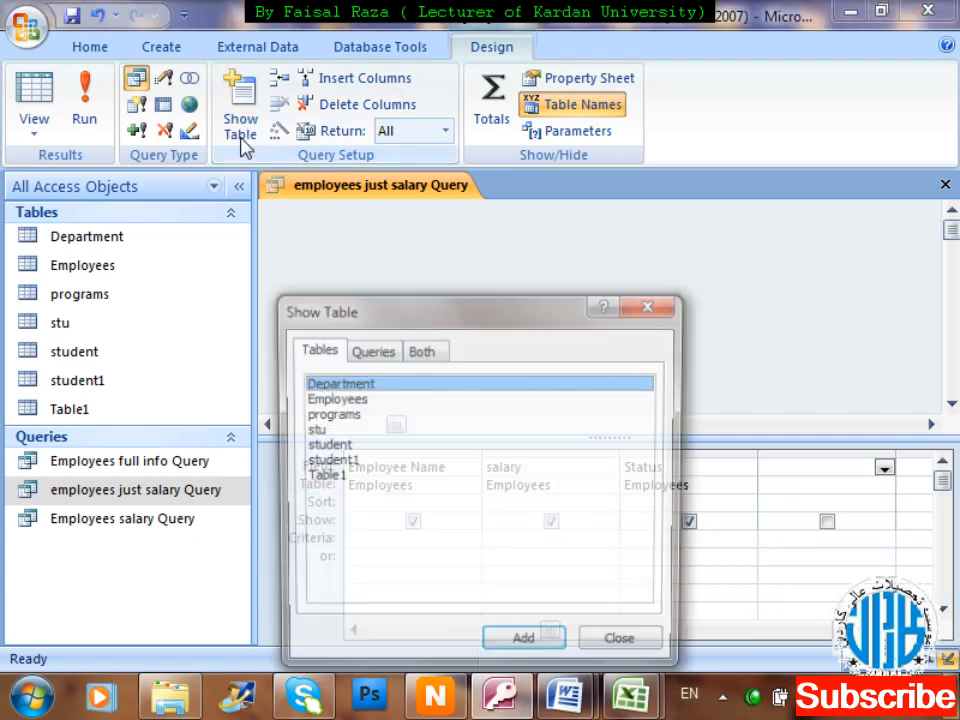
{"action": "left_click", "coordinate": [360, 399]}
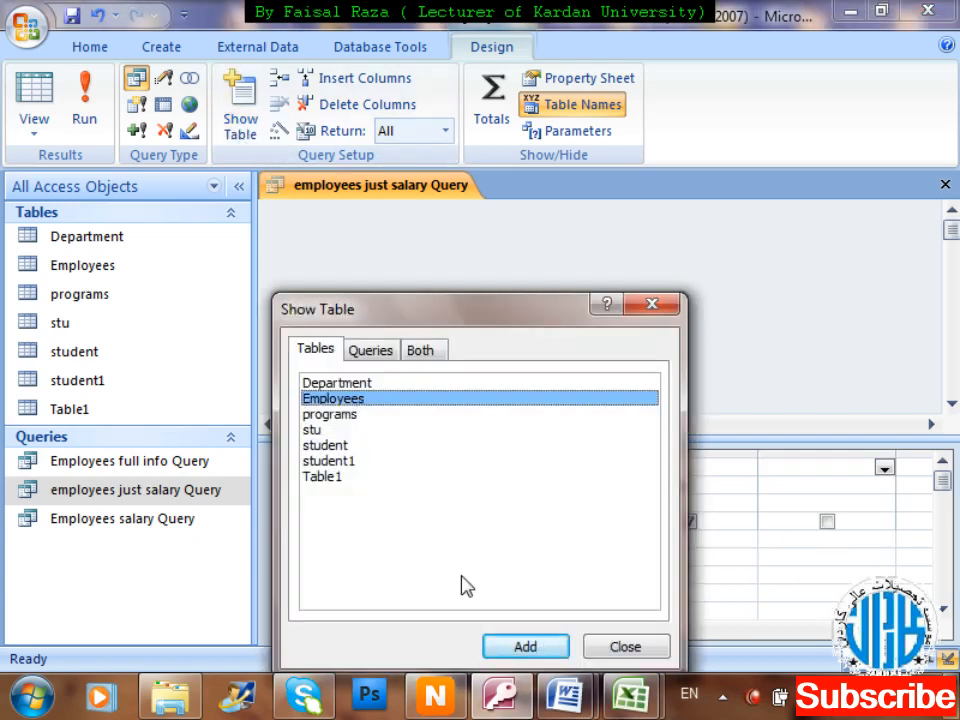
{"action": "left_click", "coordinate": [510, 652]}
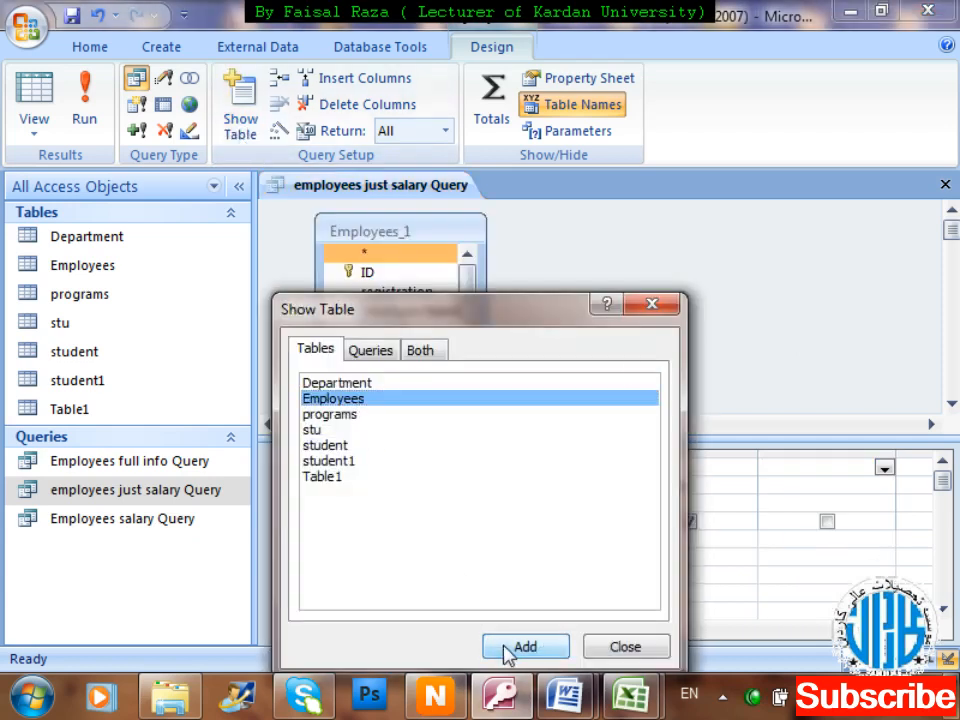
{"action": "left_click", "coordinate": [668, 305]}
Add Years of Experience from Employees_1 sorted Descending, then close and save the query.
{"action": "left_click", "coordinate": [415, 372]}
{"action": "left_click_drag", "start_coordinate": [469, 306], "coordinate": [471, 354]}
{"action": "left_click", "coordinate": [450, 358]}
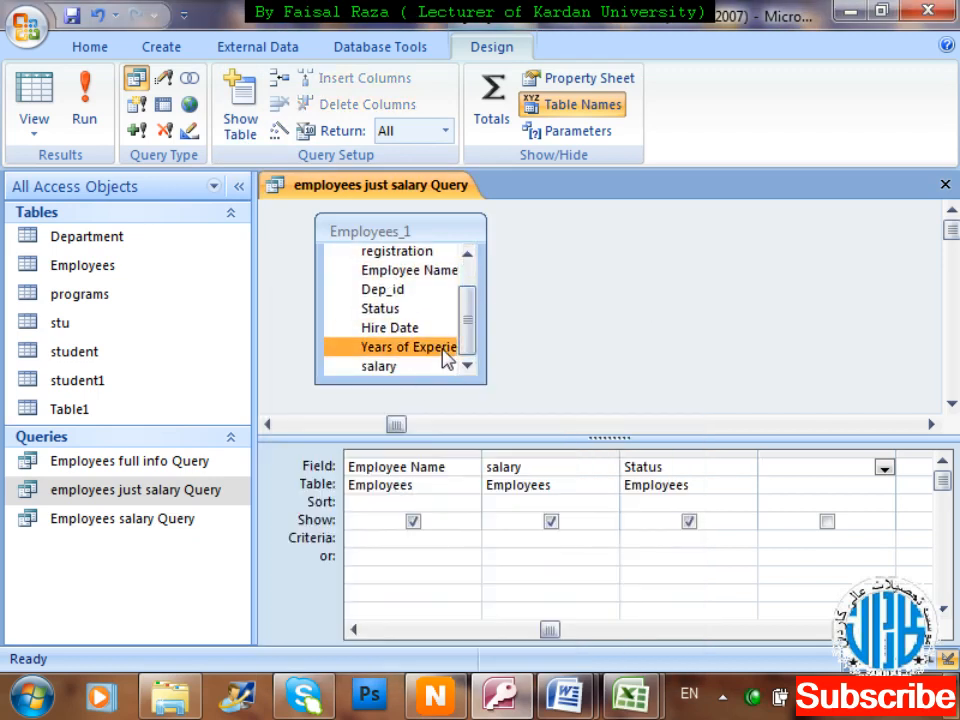
{"action": "double_click", "coordinate": [447, 358]}
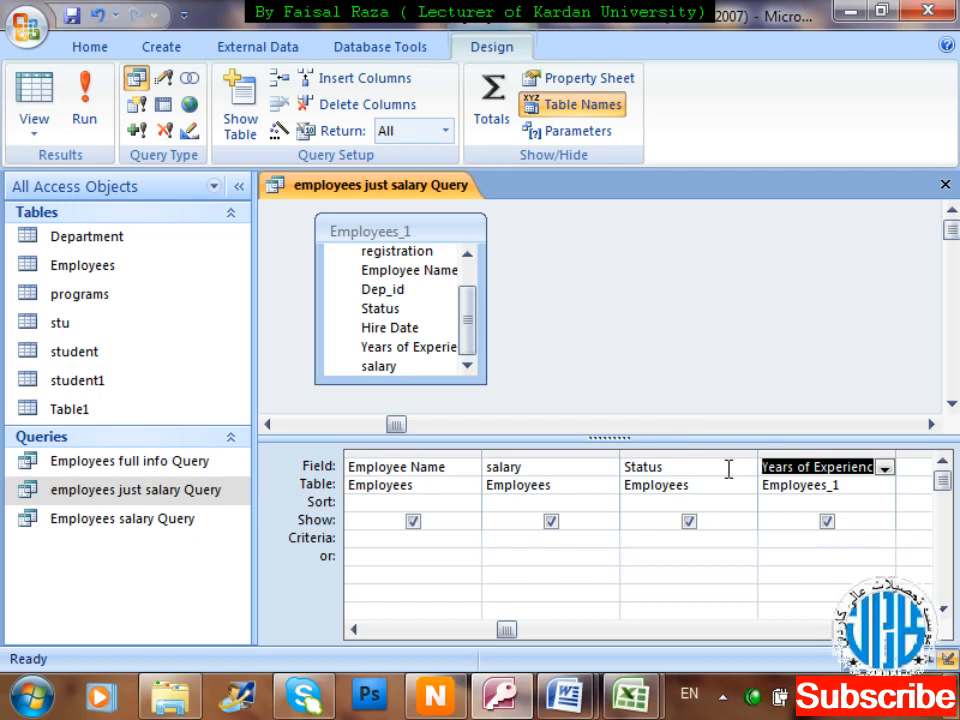
{"action": "left_click", "coordinate": [843, 503]}
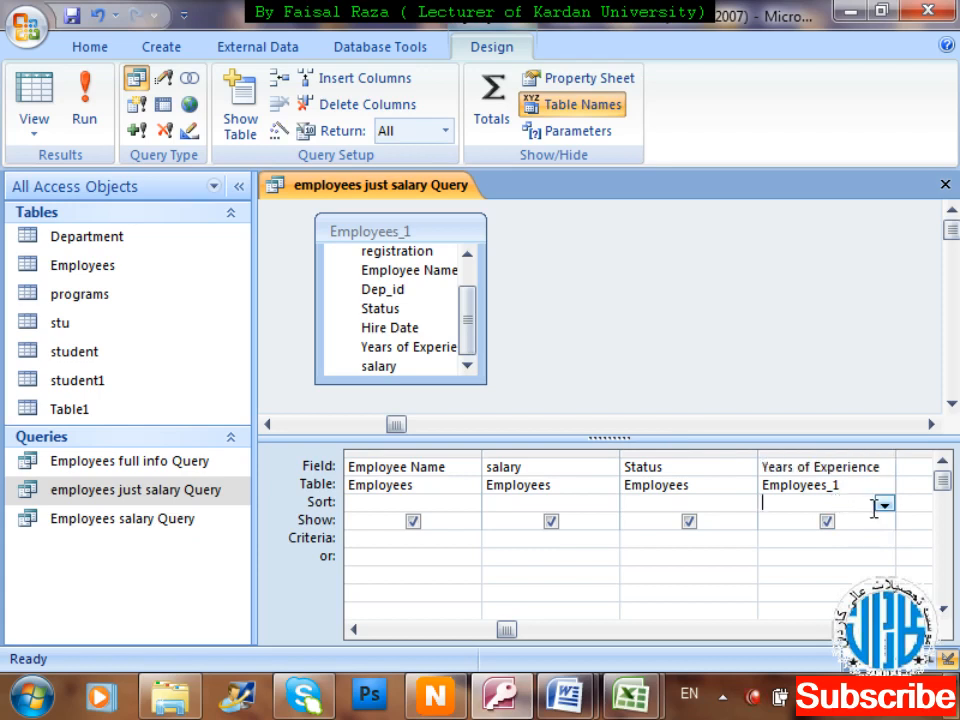
{"action": "left_click", "coordinate": [884, 506]}
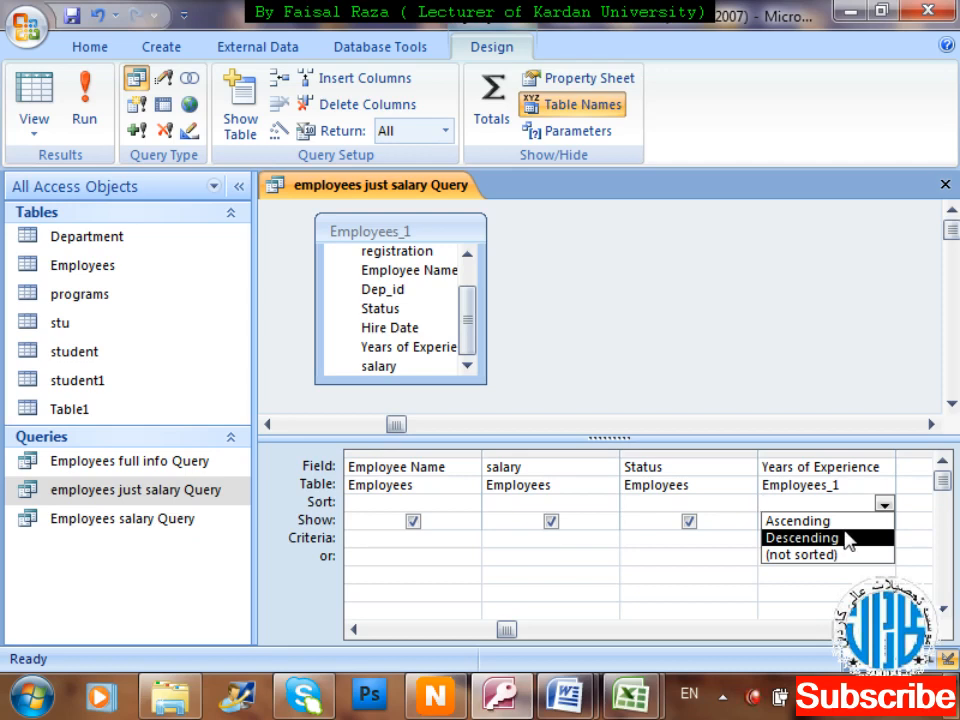
{"action": "left_click", "coordinate": [848, 539]}
{"action": "key", "text": "ctrl+w"}
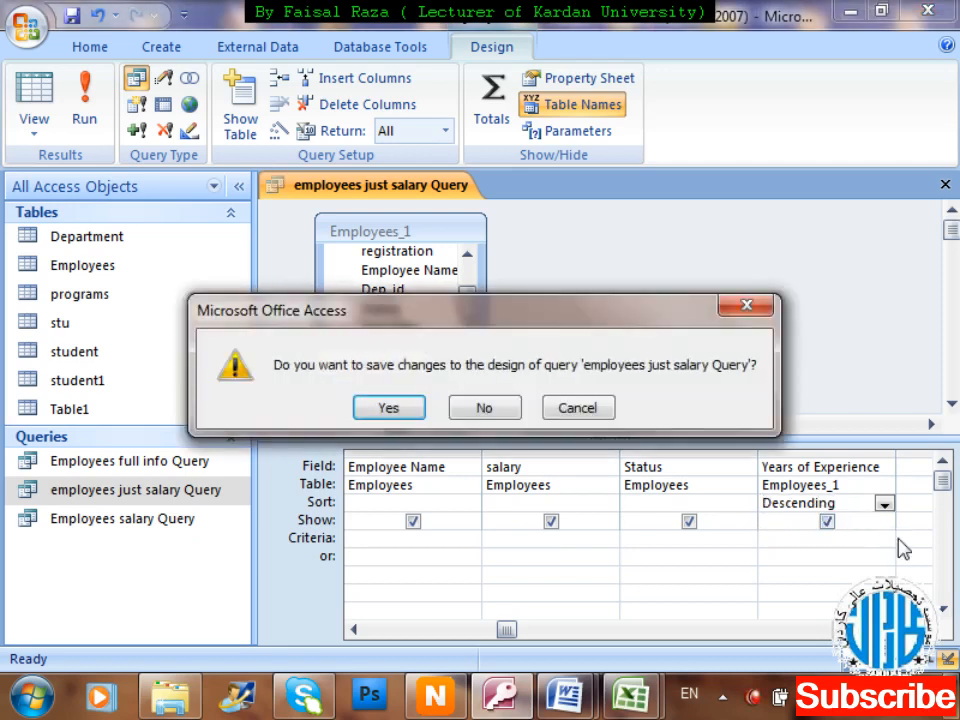
{"action": "key", "text": "Return"}
{"action": "key", "text": "Return"}
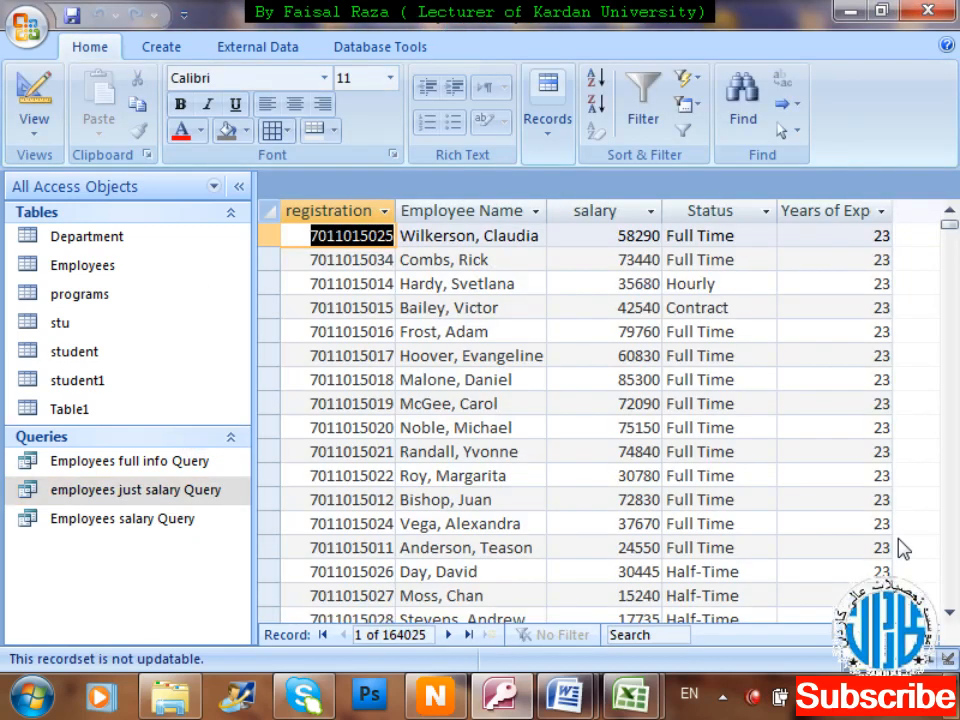
Browse through the 164025-record results using the keyboard and scrollbar.
{"action": "key", "text": "Tab"}
{"action": "key", "text": "Tab"}
{"action": "key", "text": "Tab"}
{"action": "key", "text": "Tab"}
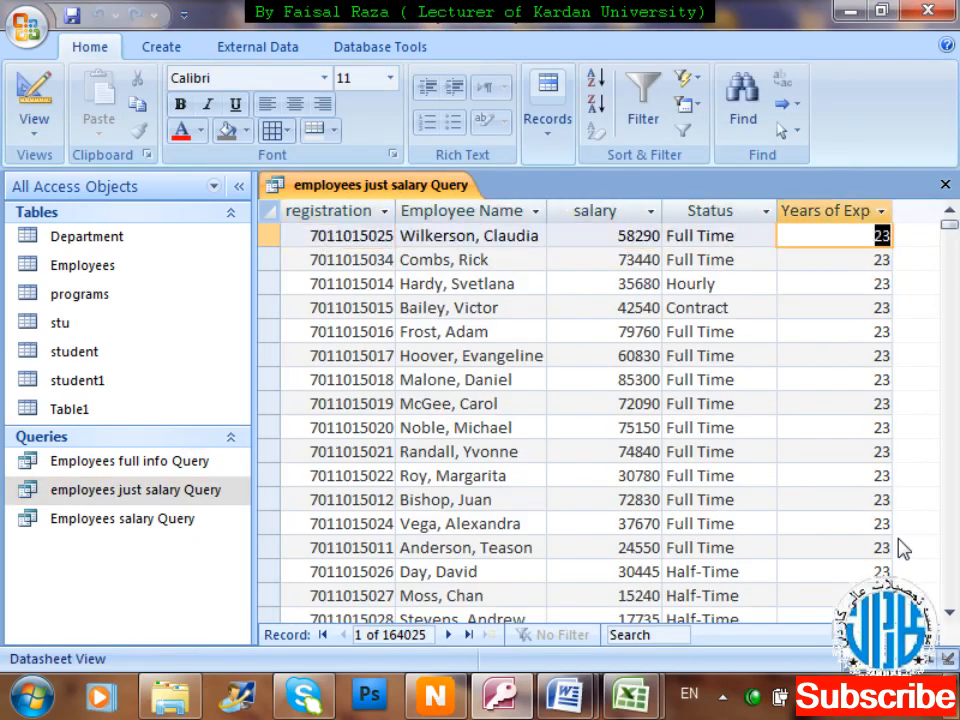
{"action": "key", "text": "Down"}
{"action": "key", "text": "Down"}
{"action": "key", "text": "Down"}
{"action": "key", "text": "Down"}
{"action": "key", "text": "Down"}
{"action": "key", "text": "Down"}
{"action": "key", "text": "Down"}
{"action": "key", "text": "Down"}
{"action": "key", "text": "Down"}
{"action": "key", "text": "Down"}
{"action": "key", "text": "Down"}
{"action": "key", "text": "Down"}
{"action": "key", "text": "Down"}
{"action": "key", "text": "Down"}
{"action": "key", "text": "Down"}
{"action": "key", "text": "Down"}
{"action": "key", "text": "Down"}
{"action": "key", "text": "Down"}
{"action": "key", "text": "Down"}
{"action": "key", "text": "Down"}
{"action": "key", "text": "Down"}
{"action": "key", "text": "Down"}
{"action": "key", "text": "Down"}
{"action": "key", "text": "Down"}
{"action": "key", "text": "Down"}
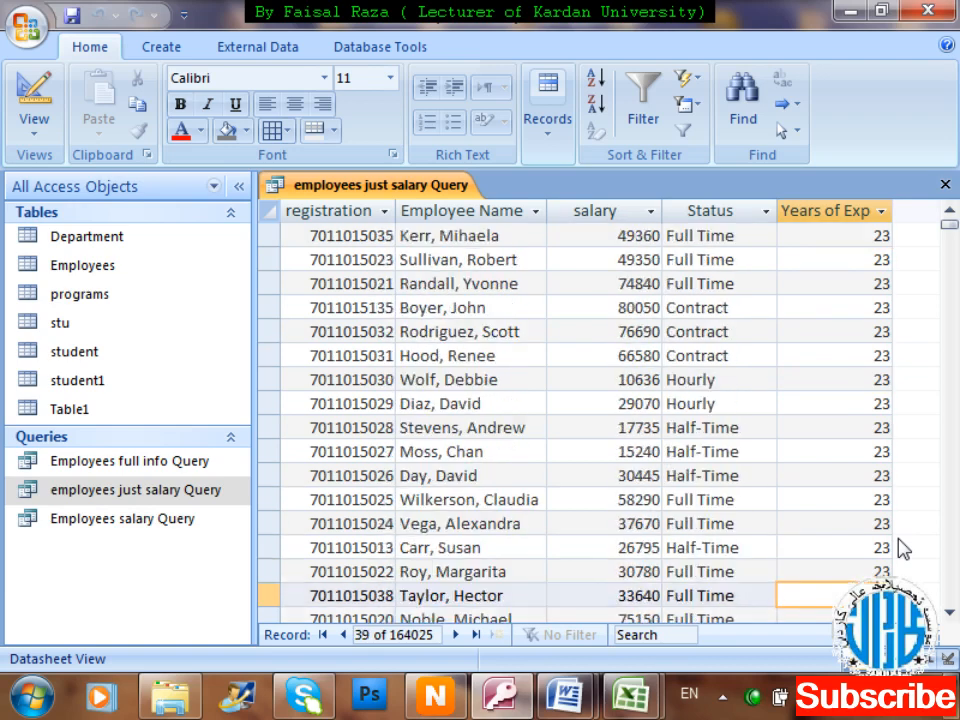
{"action": "key", "text": "Down"}
{"action": "key", "text": "Down"}
{"action": "key", "text": "Down"}
{"action": "key", "text": "Down"}
{"action": "key", "text": "Down"}
{"action": "key", "text": "Down"}
{"action": "key", "text": "Down"}
{"action": "key", "text": "Down"}
{"action": "key", "text": "Down"}
{"action": "key", "text": "Down"}
{"action": "key", "text": "Down"}
{"action": "key", "text": "Down"}
{"action": "key", "text": "Down"}
{"action": "key", "text": "Down"}
{"action": "key", "text": "Down"}
{"action": "key", "text": "Down"}
{"action": "key", "text": "Down"}
{"action": "key", "text": "Down"}
{"action": "key", "text": "Down"}
{"action": "key", "text": "Down"}
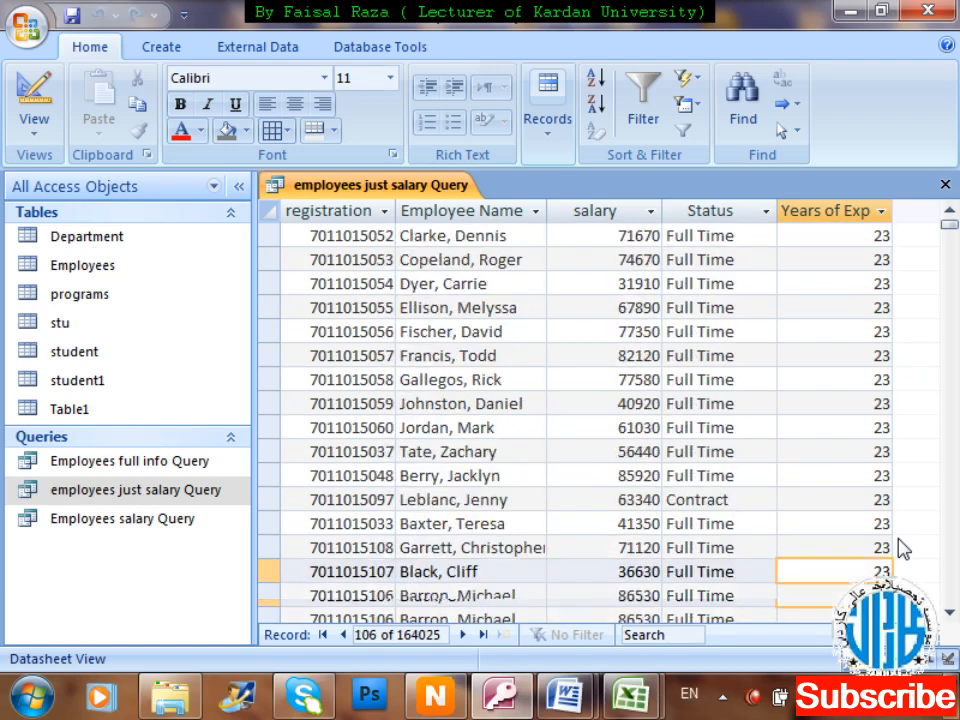
{"action": "key", "text": "Down"}
{"action": "key", "text": "Down"}
{"action": "key", "text": "Down"}
{"action": "key", "text": "Down"}
{"action": "key", "text": "Down"}
{"action": "key", "text": "Down"}
{"action": "key", "text": "Down"}
{"action": "key", "text": "Down"}
{"action": "key", "text": "Down"}
{"action": "key", "text": "Down"}
{"action": "key", "text": "Down"}
{"action": "key", "text": "Down"}
{"action": "key", "text": "Down"}
{"action": "key", "text": "Down"}
{"action": "key", "text": "Down"}
{"action": "key", "text": "Down"}
{"action": "key", "text": "Down"}
{"action": "key", "text": "Down"}
{"action": "key", "text": "Down"}
{"action": "key", "text": "Down"}
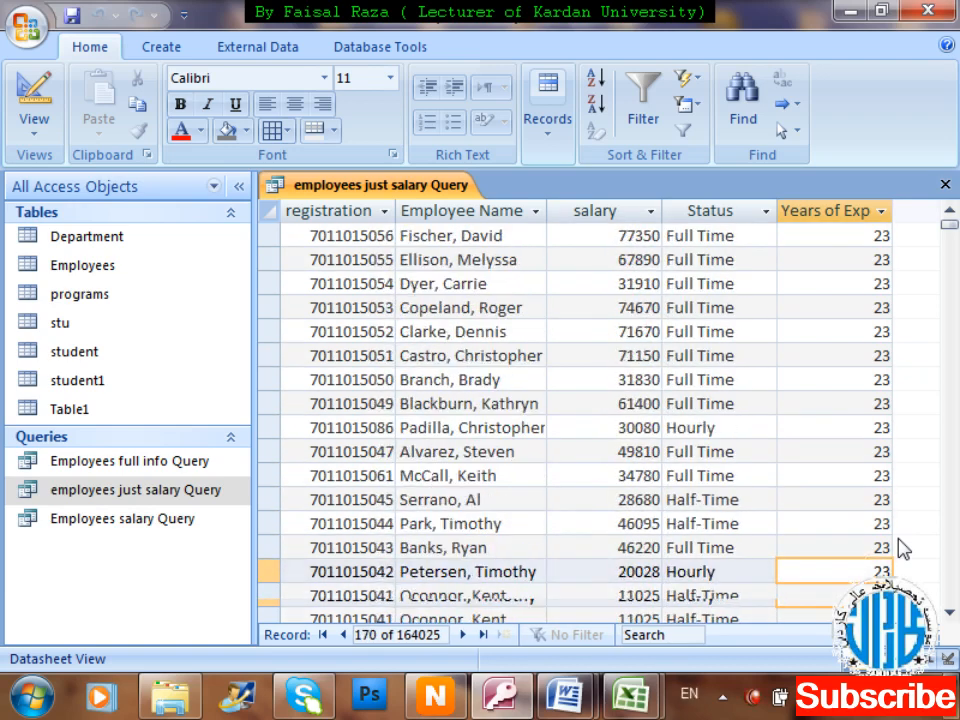
{"action": "key", "text": "Down"}
{"action": "key", "text": "Down"}
{"action": "key", "text": "Down"}
{"action": "key", "text": "Down"}
{"action": "key", "text": "Down"}
{"action": "key", "text": "Down"}
{"action": "key", "text": "Down"}
{"action": "key", "text": "Down"}
{"action": "key", "text": "Down"}
{"action": "key", "text": "Down"}
{"action": "key", "text": "Down"}
{"action": "key", "text": "Down"}
{"action": "key", "text": "Down"}
{"action": "key", "text": "Down"}
{"action": "key", "text": "Down"}
{"action": "key", "text": "Down"}
{"action": "key", "text": "Down"}
{"action": "key", "text": "Down"}
{"action": "key", "text": "Down"}
{"action": "key", "text": "Down"}
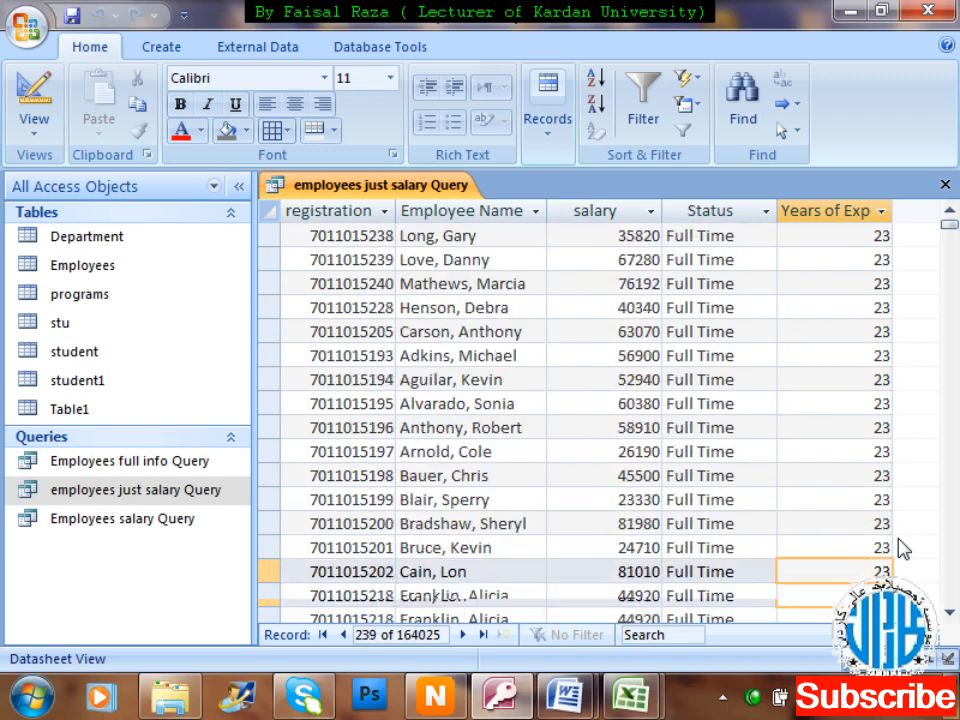
{"action": "key", "text": "Down"}
{"action": "key", "text": "Down"}
{"action": "key", "text": "Down"}
{"action": "key", "text": "Down"}
{"action": "key", "text": "Down"}
{"action": "key", "text": "Down"}
{"action": "key", "text": "Down"}
{"action": "key", "text": "Down"}
{"action": "key", "text": "Down"}
{"action": "key", "text": "Down"}
{"action": "key", "text": "Down"}
{"action": "key", "text": "Down"}
{"action": "key", "text": "Down"}
{"action": "key", "text": "Down"}
{"action": "key", "text": "Down"}
{"action": "key", "text": "Down"}
{"action": "key", "text": "Down"}
{"action": "key", "text": "Down"}
{"action": "key", "text": "Down"}
{"action": "key", "text": "Down"}
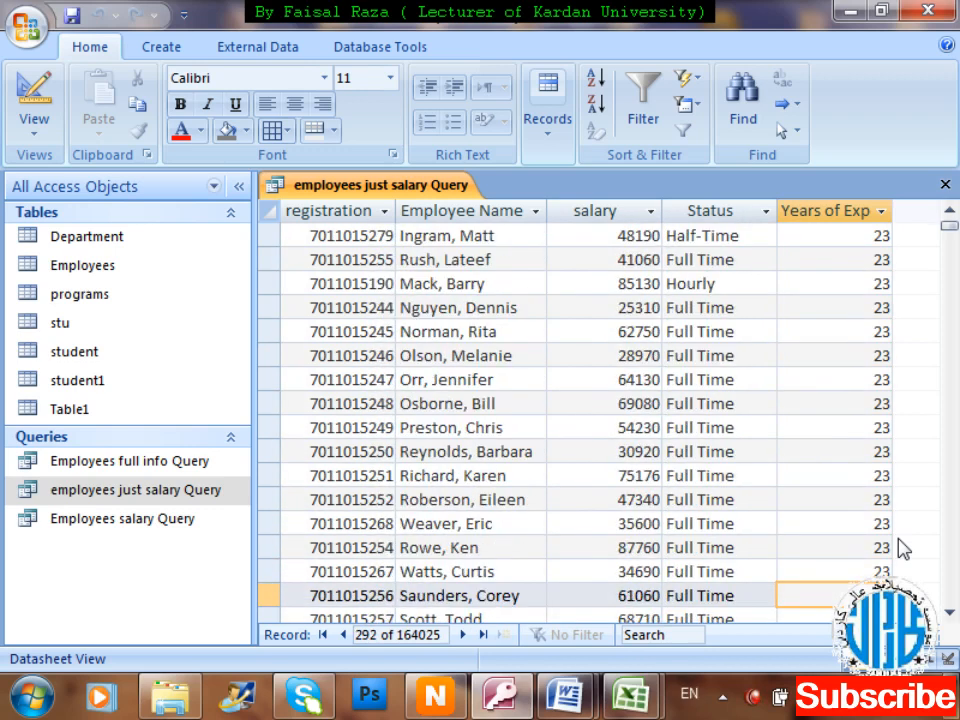
{"action": "left_click", "coordinate": [957, 530]}
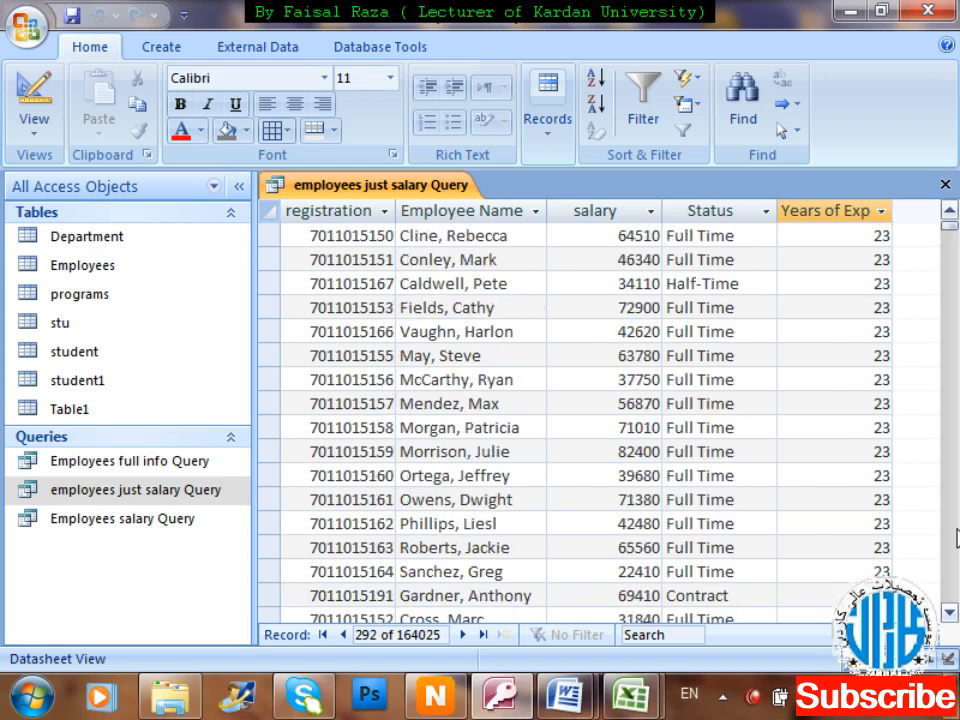
{"action": "left_click_drag", "start_coordinate": [948, 228], "coordinate": [957, 475]}
{"action": "left_click_drag", "start_coordinate": [952, 572], "coordinate": [950, 222]}
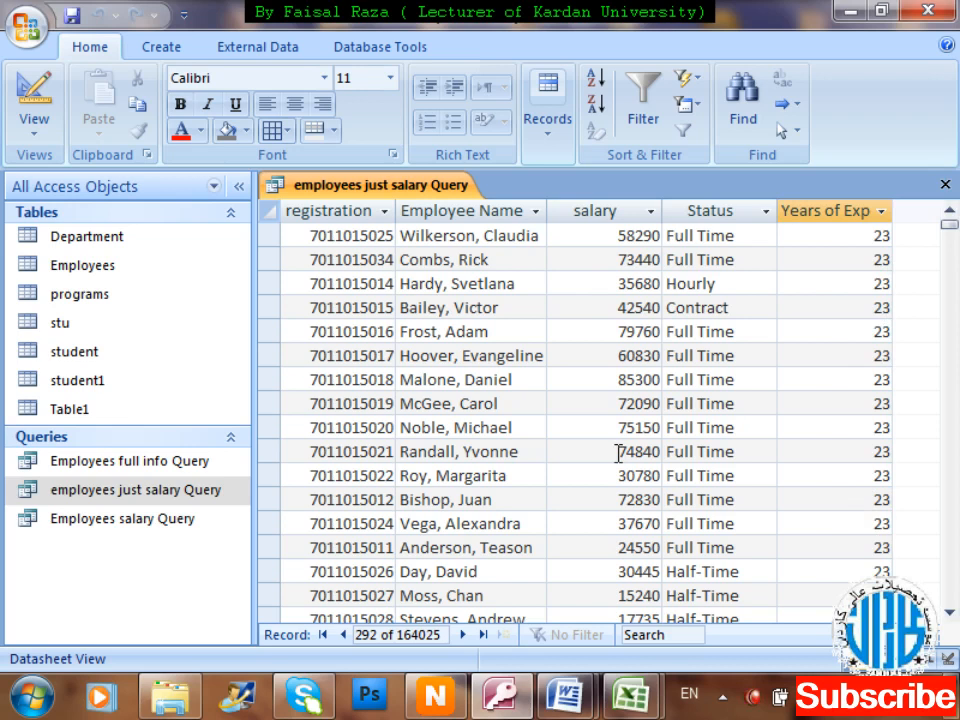
Close the datasheet and reopen employees just salary Query in Design View.
{"action": "key", "text": "ctrl+w"}
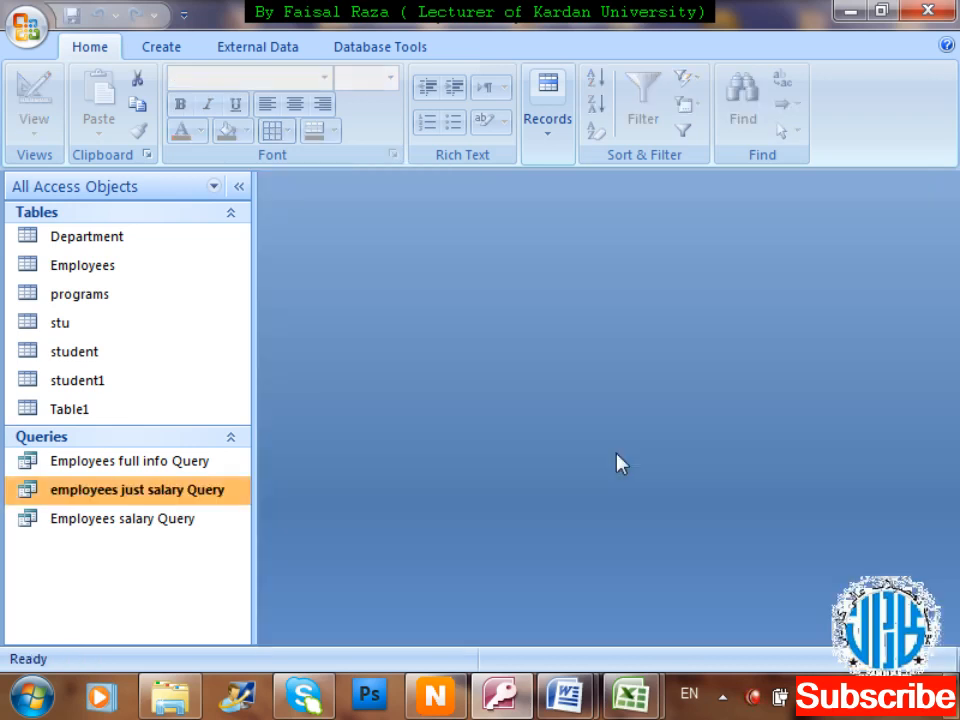
{"action": "right_click", "coordinate": [208, 499]}
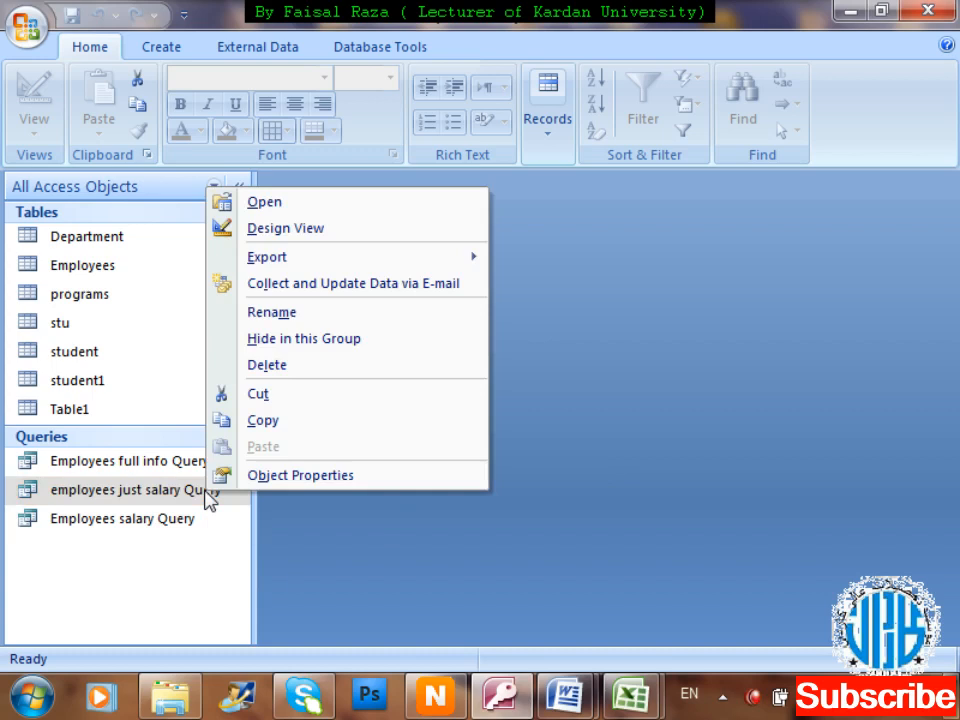
{"action": "key", "text": "Down"}
{"action": "key", "text": "Return"}
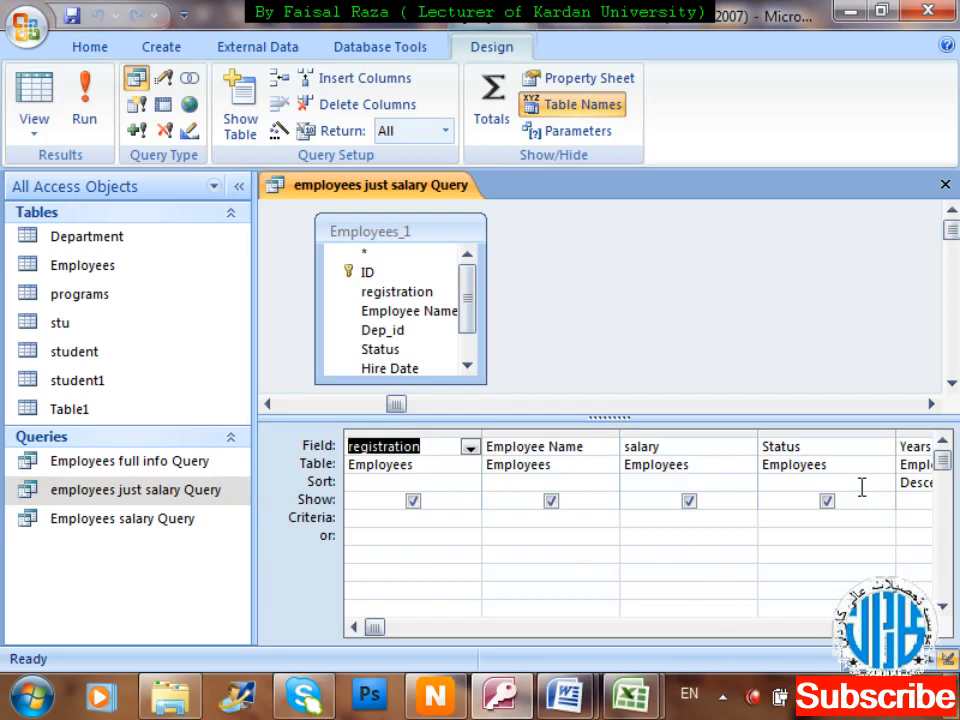
Drag the salary column to sit after Years of Experience in the design grid.
{"action": "key", "text": "Tab"}
{"action": "key", "text": "Tab"}
{"action": "key", "text": "Tab"}
{"action": "key", "text": "Tab"}
{"action": "key", "text": "shift+Tab"}
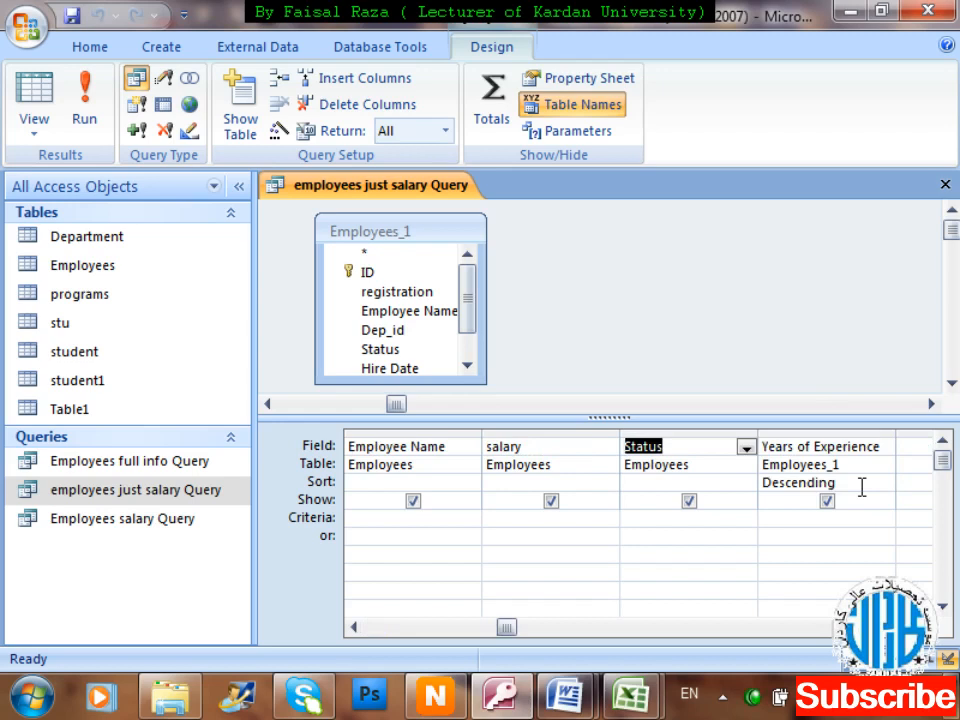
{"action": "left_click", "coordinate": [553, 431]}
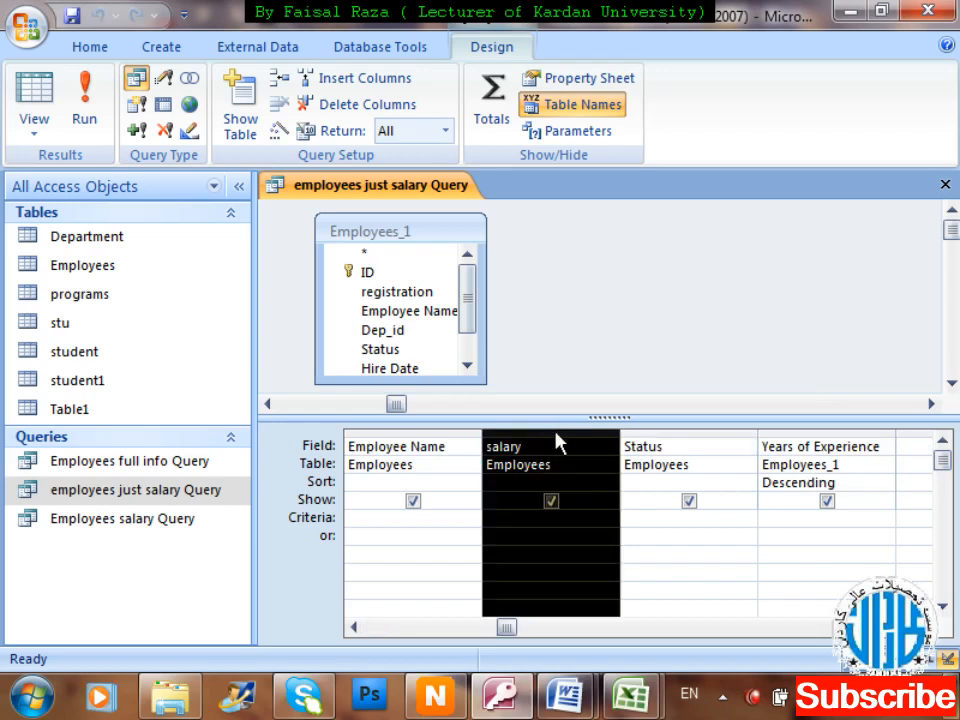
{"action": "left_click_drag", "start_coordinate": [562, 447], "coordinate": [908, 447]}
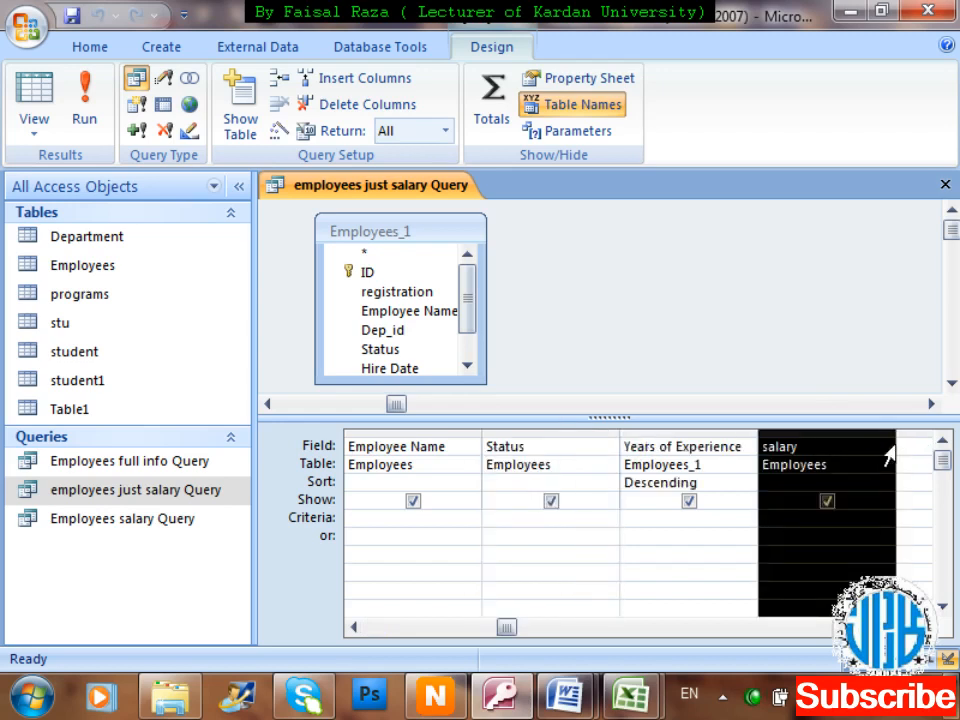
{"action": "left_click", "coordinate": [908, 446]}
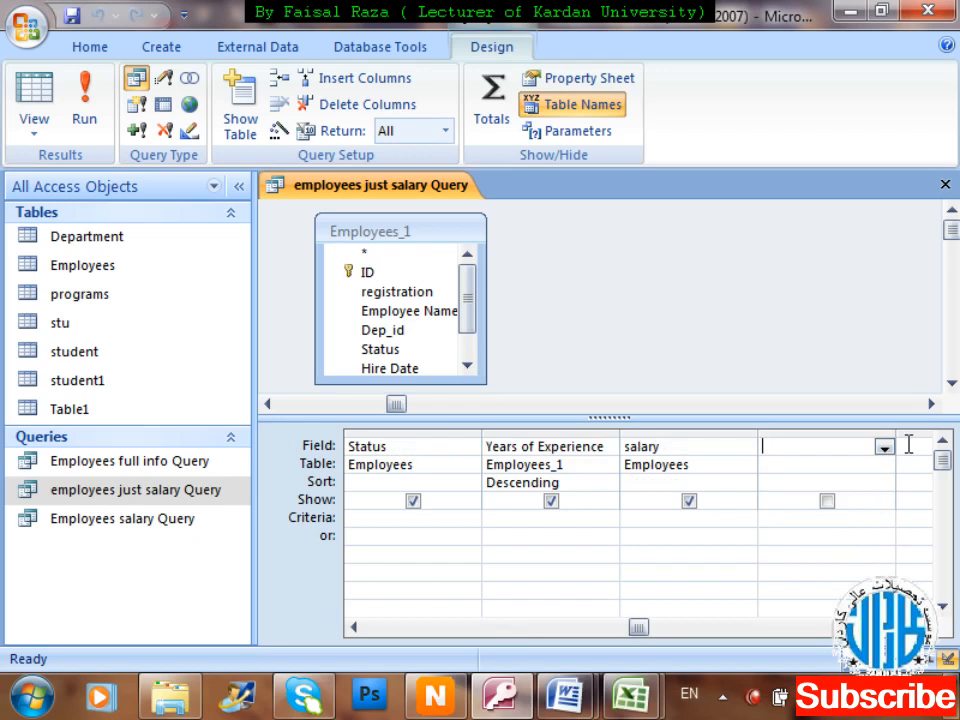
Enter the calculated field 'increment: salary +2000' in the empty column and widen it.
{"action": "type", "text": "i"}
{"action": "key", "text": "BackSpace"}
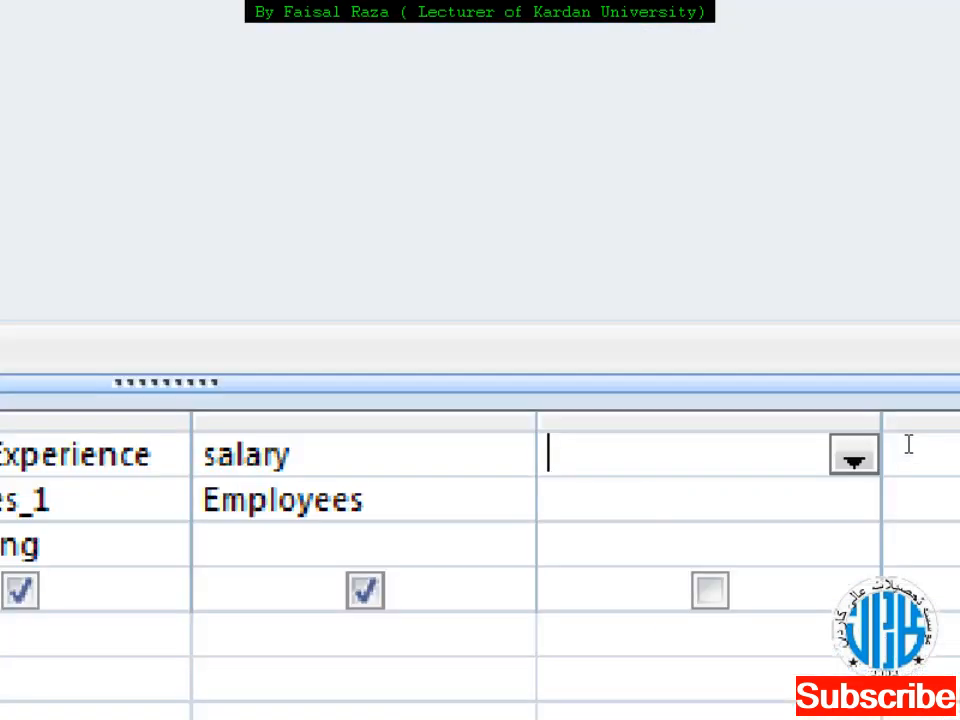
{"action": "type", "text": "in"}
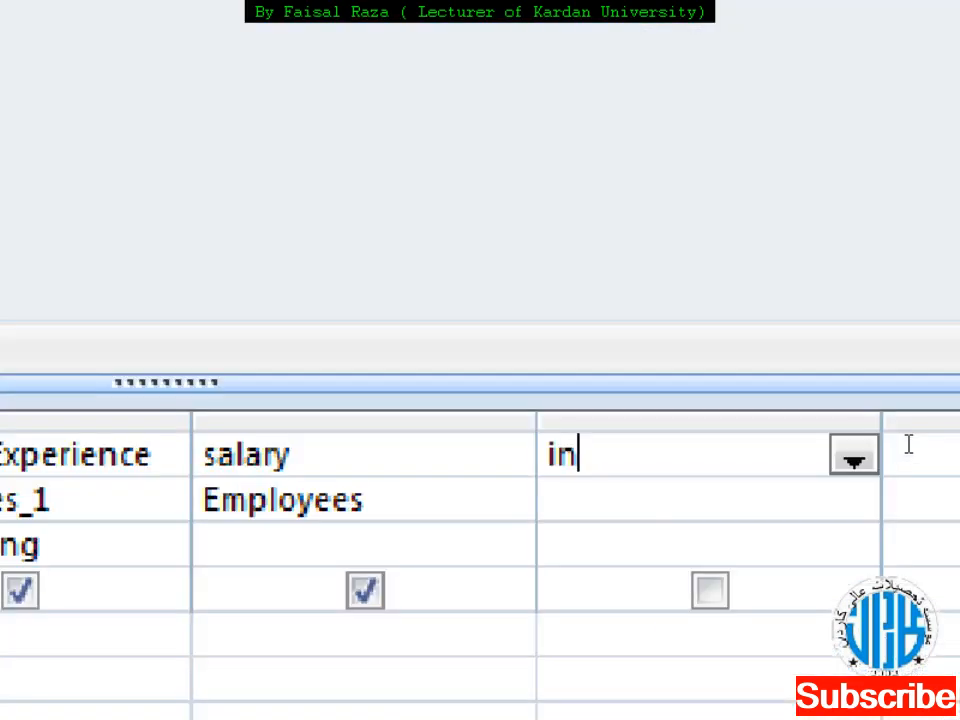
{"action": "type", "text": "creme"}
{"action": "key", "text": "BackSpace"}
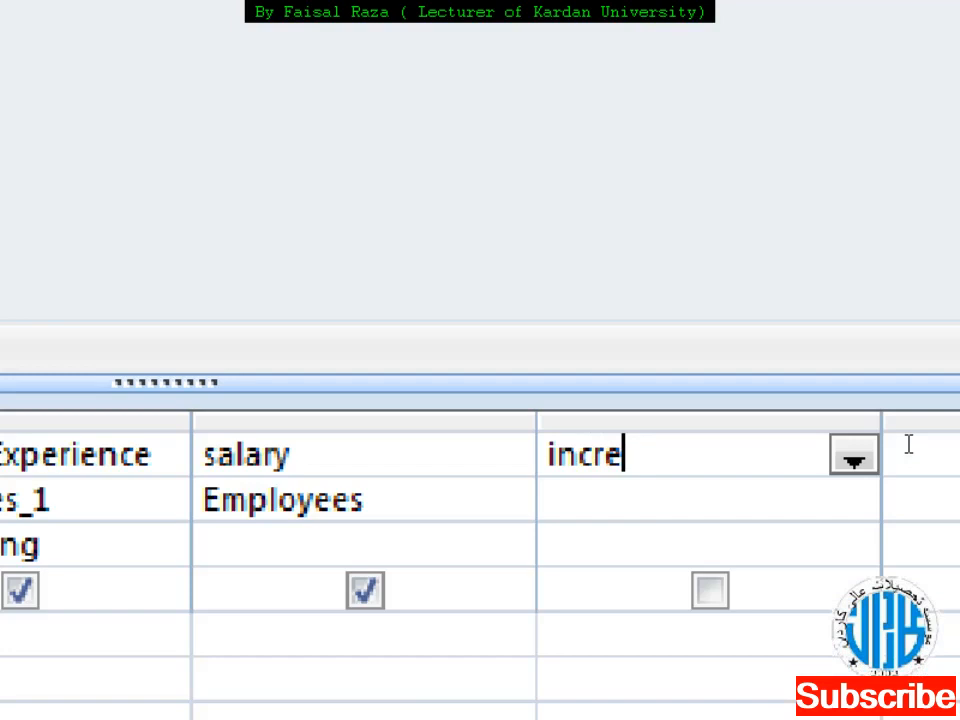
{"action": "type", "text": "ment"}
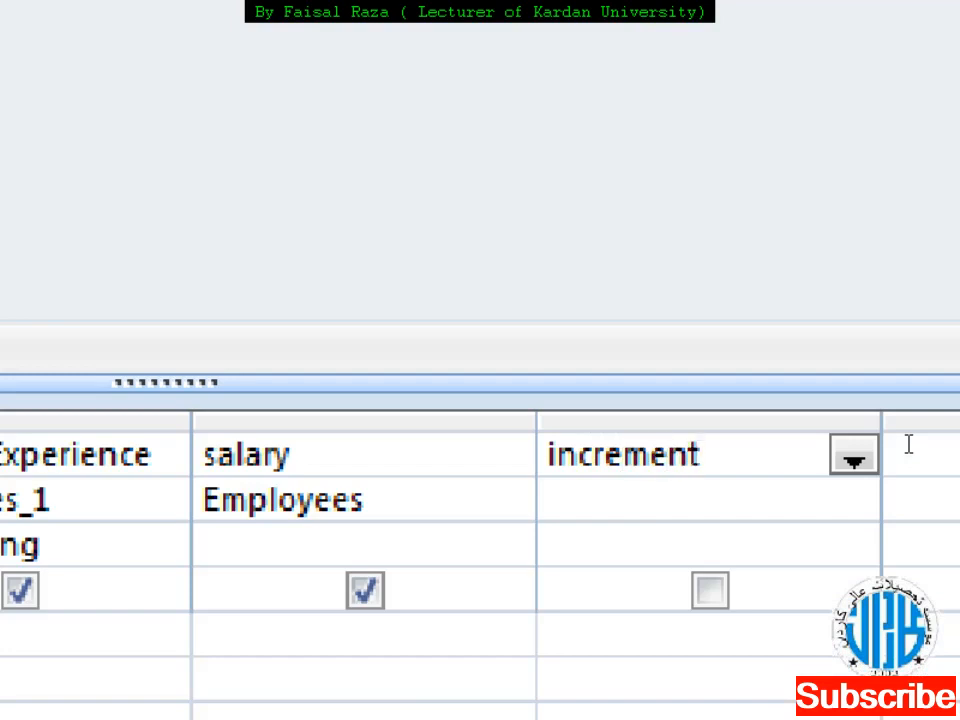
{"action": "type", "text": ":"}
{"action": "type", "text": "sakar"}
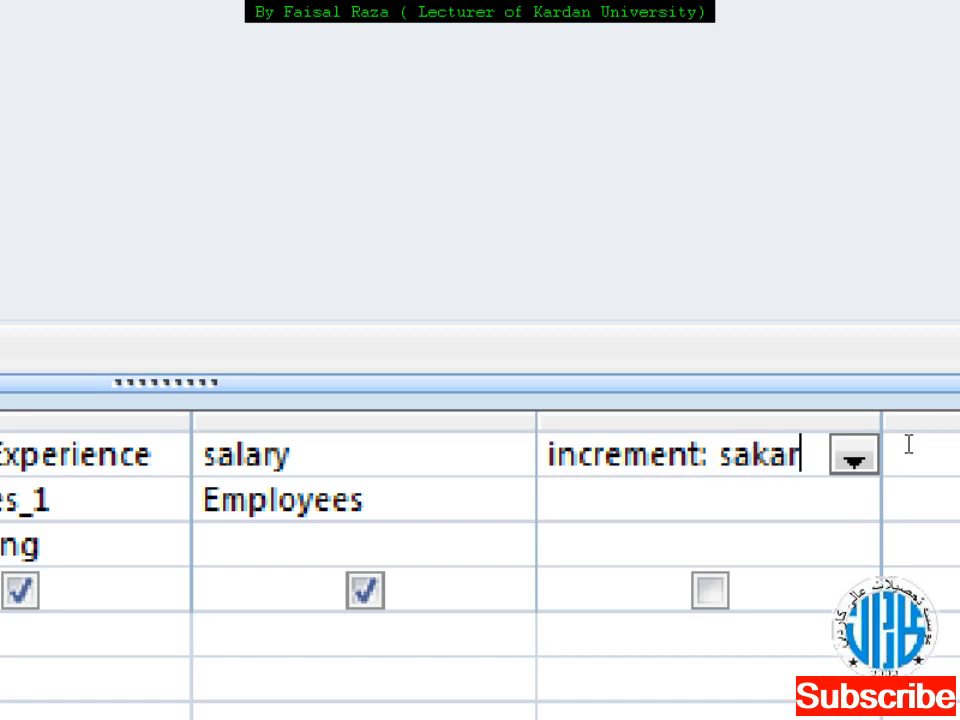
{"action": "key", "text": "BackSpace"}
{"action": "key", "text": "BackSpace"}
{"action": "key", "text": "BackSpace"}
{"action": "type", "text": "lary"}
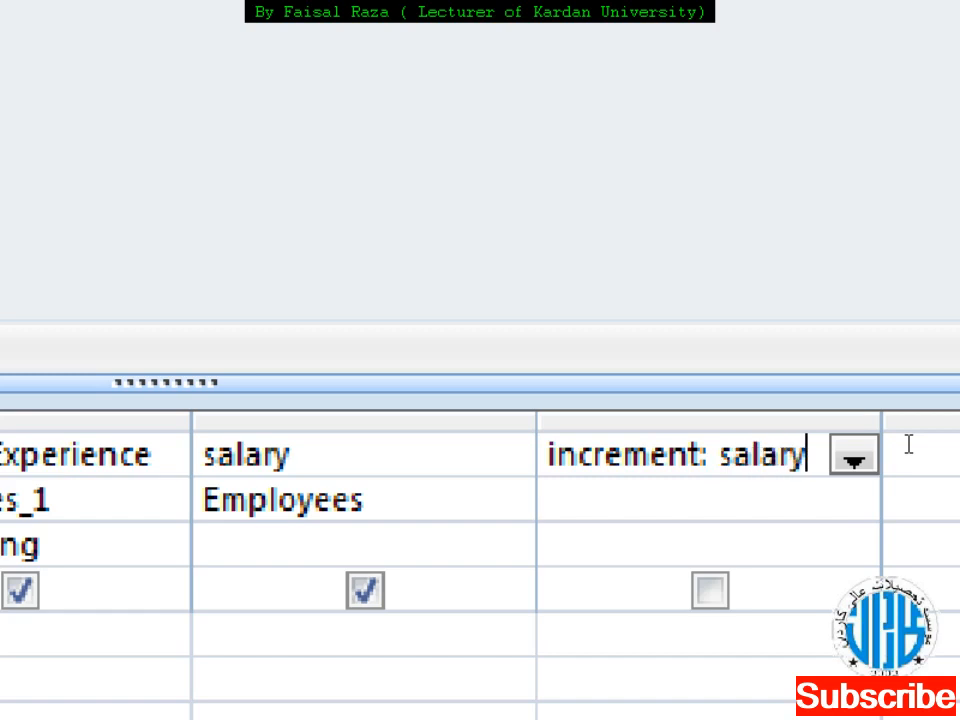
{"action": "type", "text": " +"}
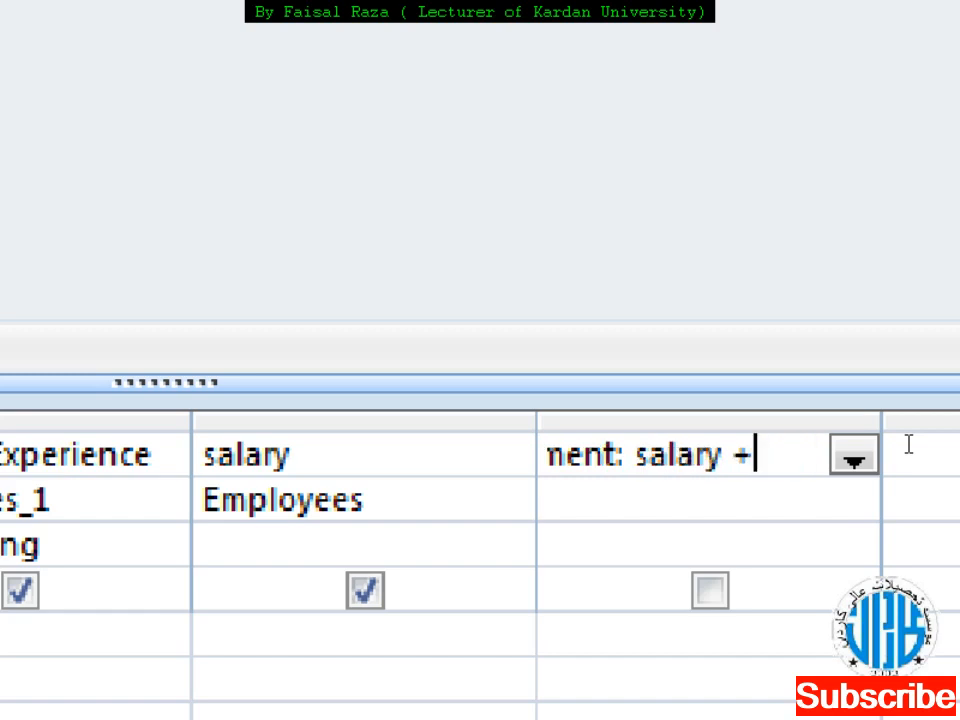
{"action": "type", "text": "2"}
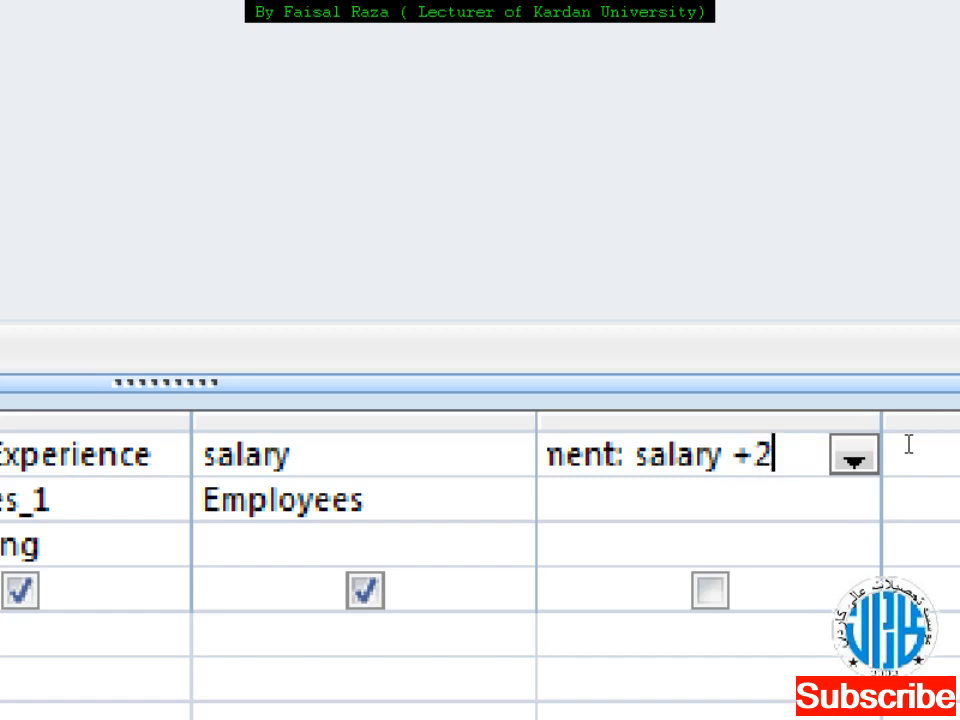
{"action": "type", "text": "000"}
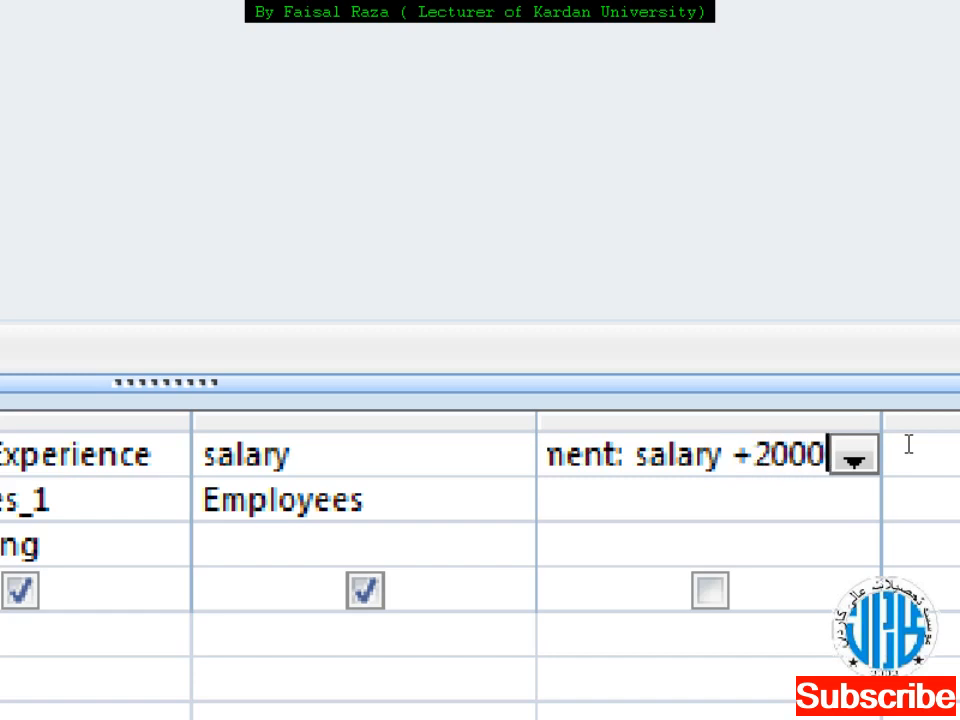
{"action": "left_click_drag", "start_coordinate": [896, 431], "coordinate": [926, 452]}
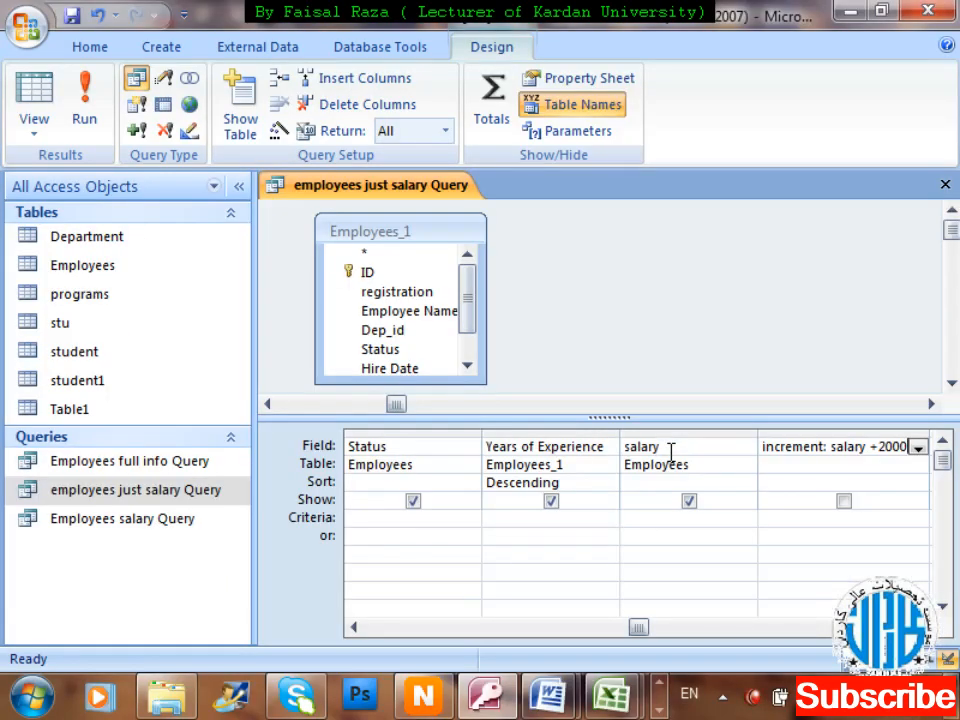
Save the design, run the query, dismiss the ambiguous salary error, and reopen Design View.
{"action": "key", "text": "ctrl+w"}
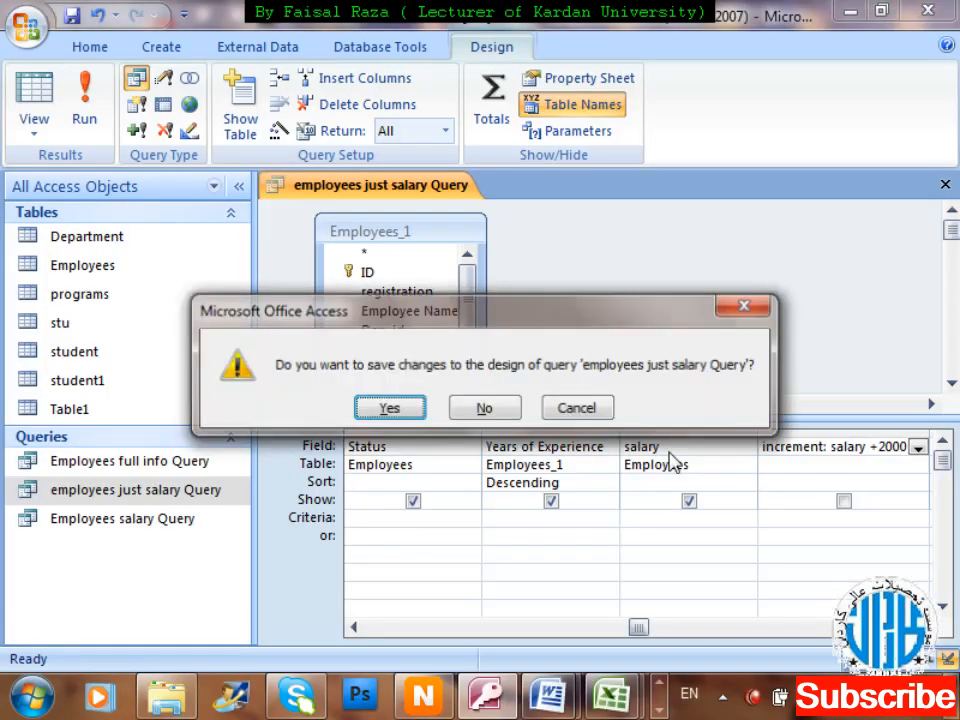
{"action": "key", "text": "Return"}
{"action": "double_click", "coordinate": [186, 491]}
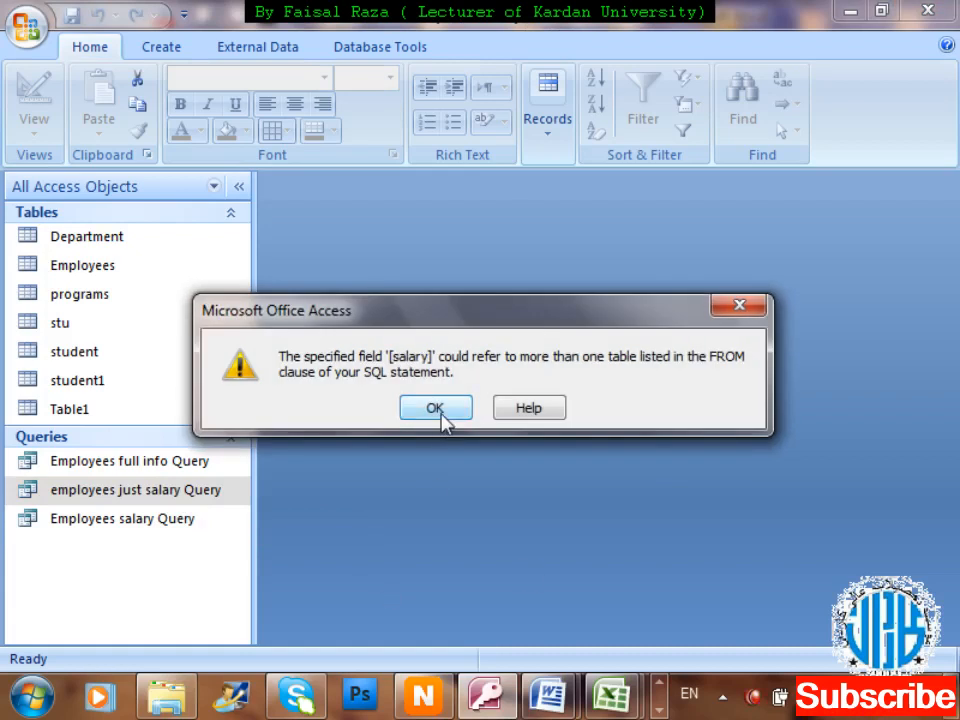
{"action": "left_click", "coordinate": [436, 409]}
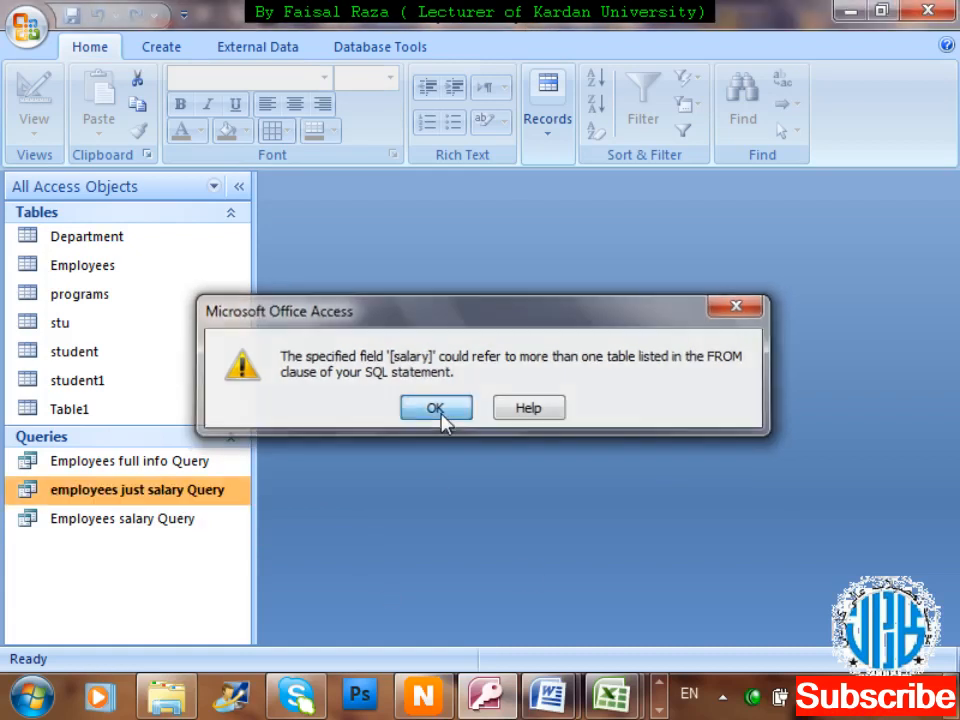
{"action": "right_click", "coordinate": [216, 508]}
{"action": "key", "text": "d"}
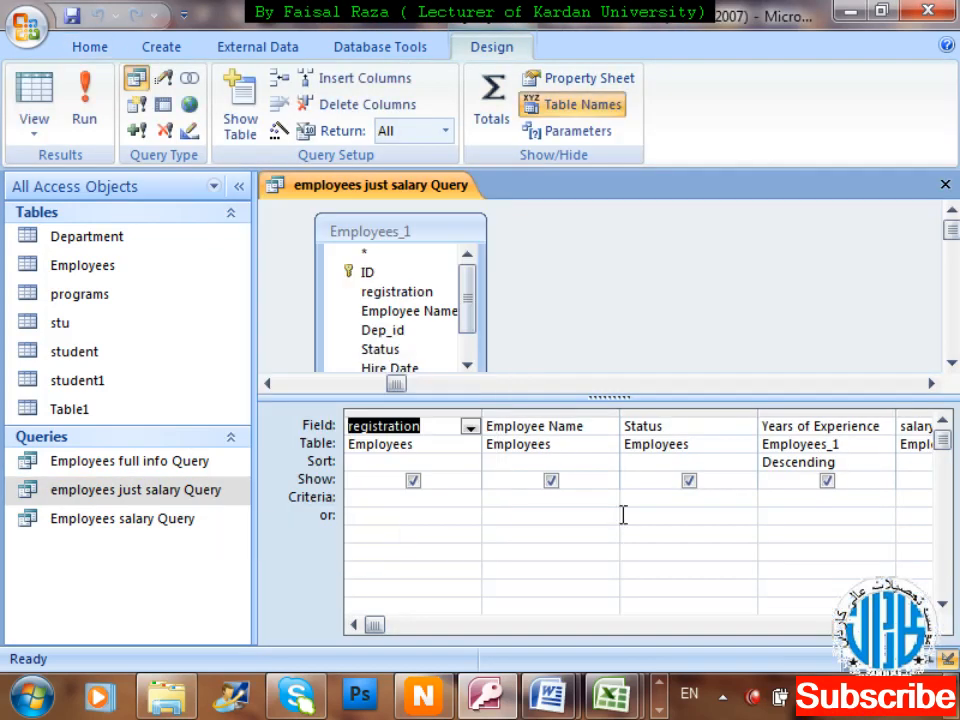
Rewrite the increment column's Field cell as increment: [salary]+2000 in the query grid.
{"action": "left_click", "coordinate": [878, 424]}
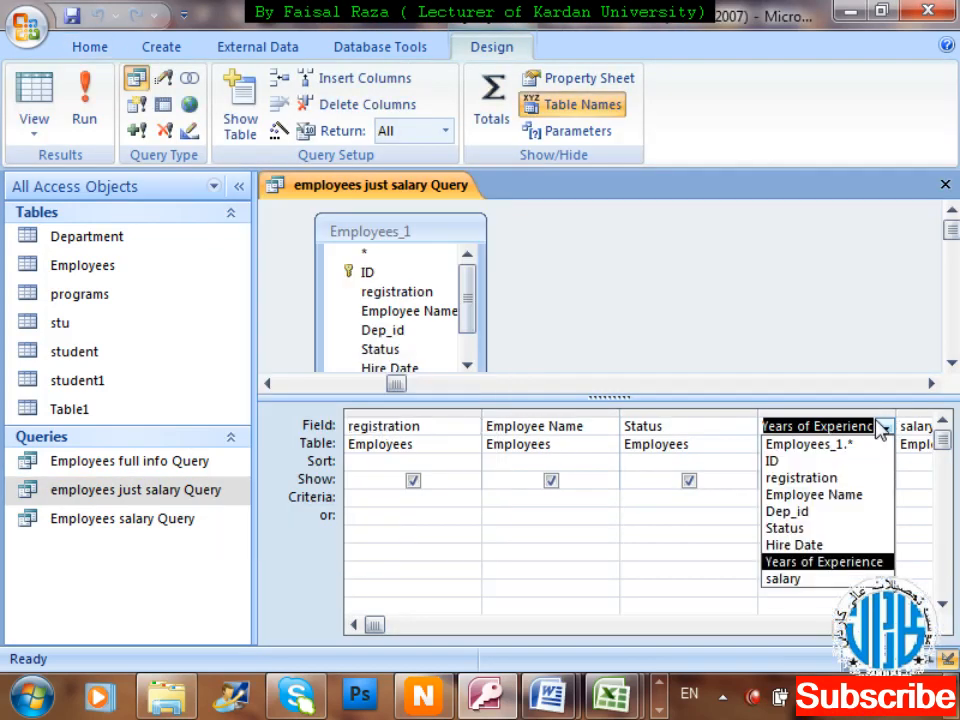
{"action": "key", "text": "Escape"}
{"action": "key", "text": "Tab"}
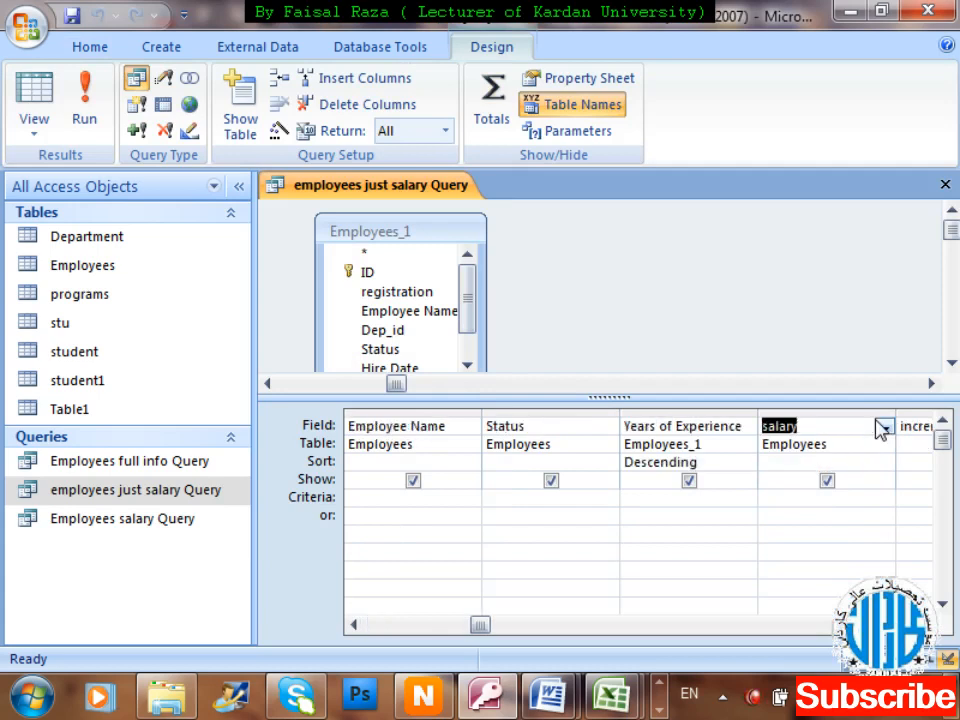
{"action": "key", "text": "Tab"}
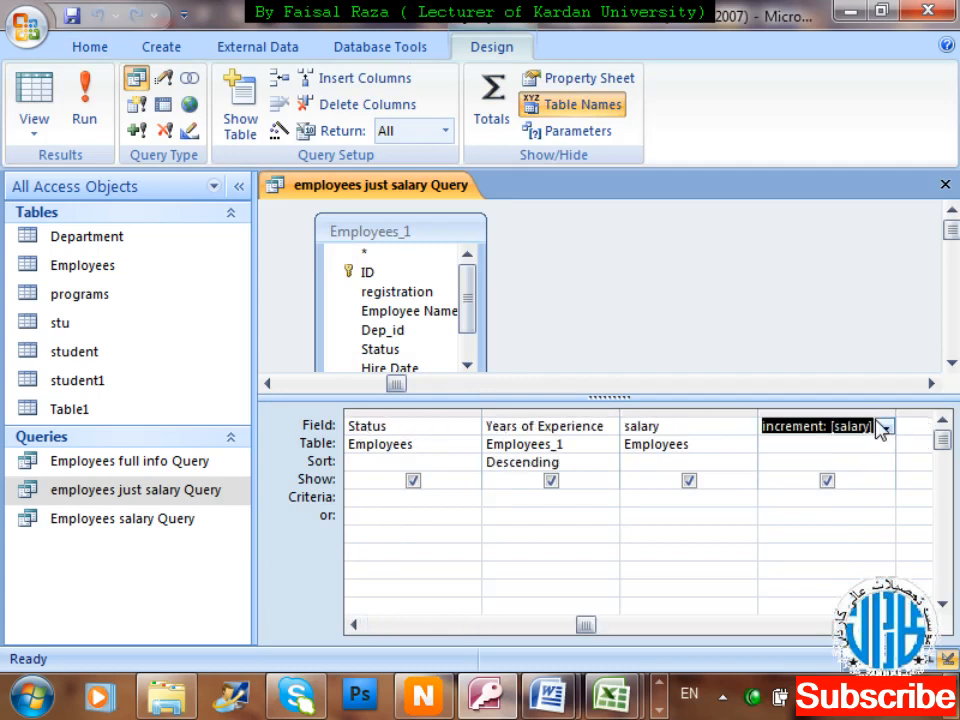
{"action": "type", "text": "[salary]+2000"}
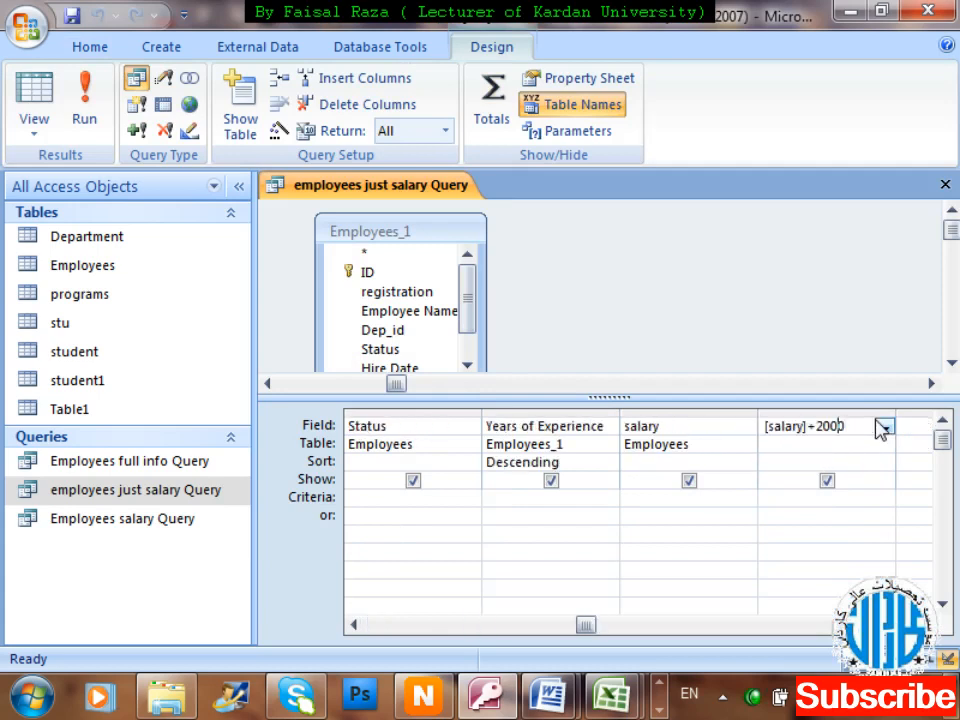
{"action": "key", "text": "Left"}
{"action": "key", "text": "Left"}
{"action": "key", "text": "Left"}
{"action": "key", "text": "Left"}
{"action": "key", "text": "Left"}
{"action": "key", "text": "Left"}
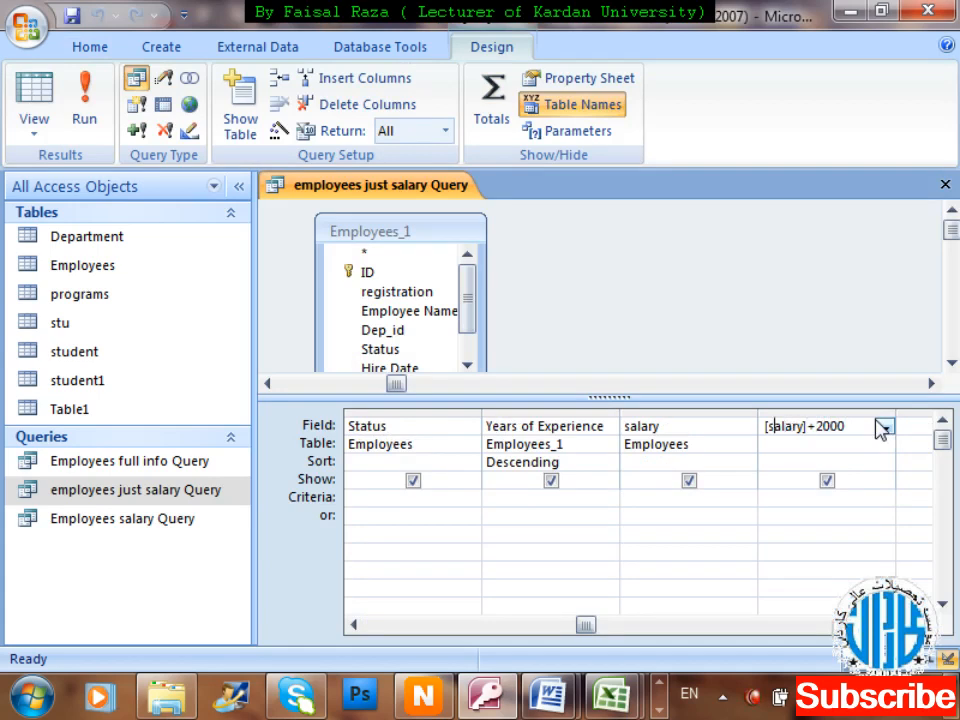
{"action": "type", "text": "increment:"}
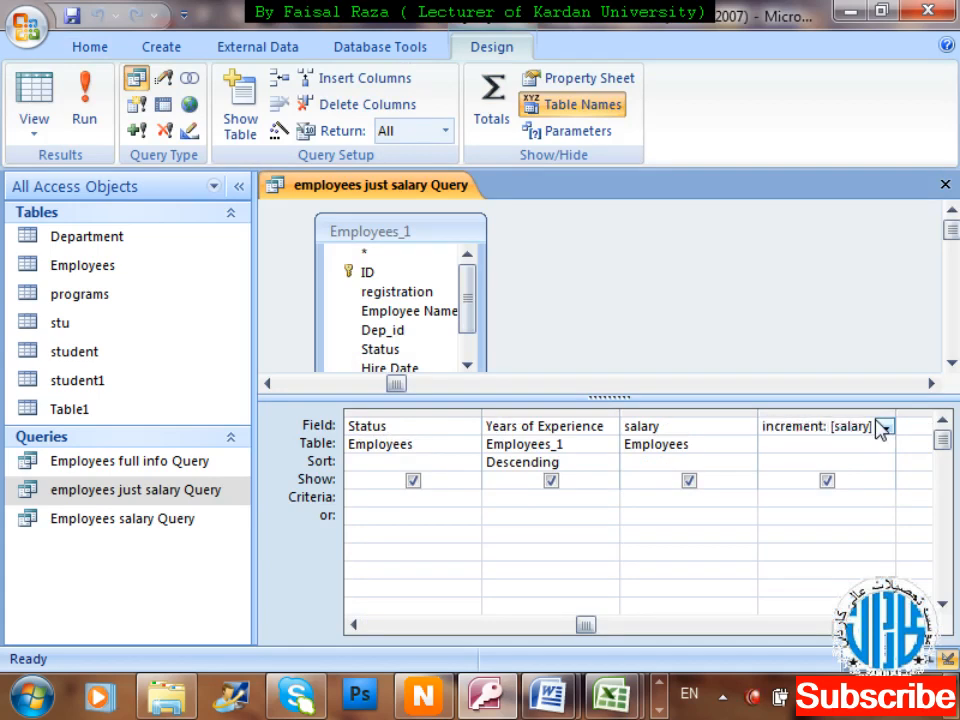
{"action": "key", "text": "Return"}
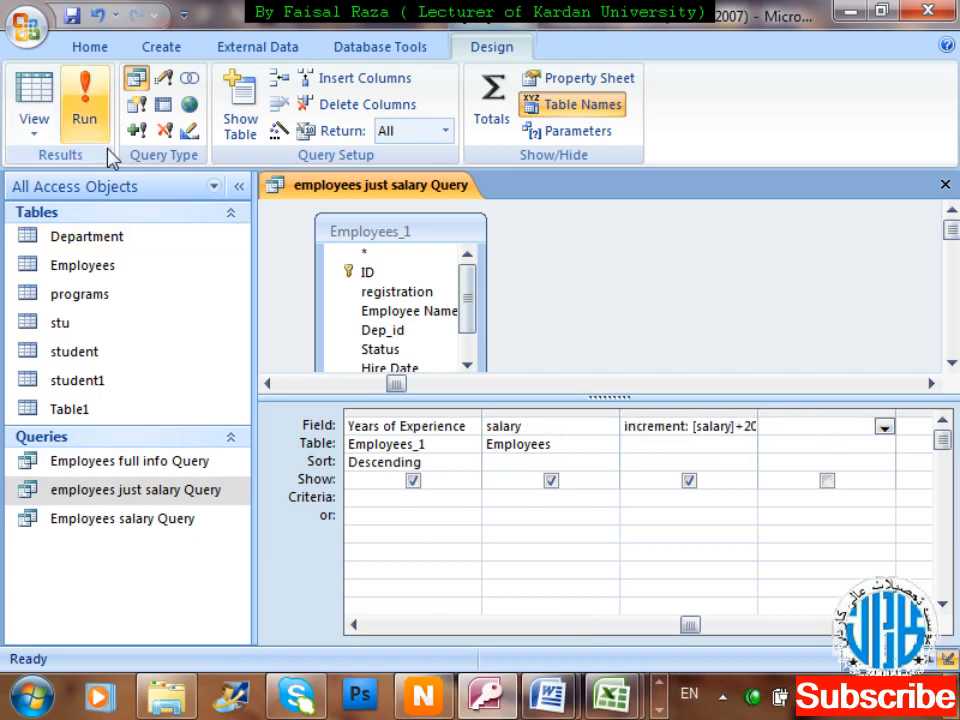
Run the query, dismiss the ambiguous salary field error, and delete the Employees_1 table from the design.
{"action": "left_click", "coordinate": [85, 105]}
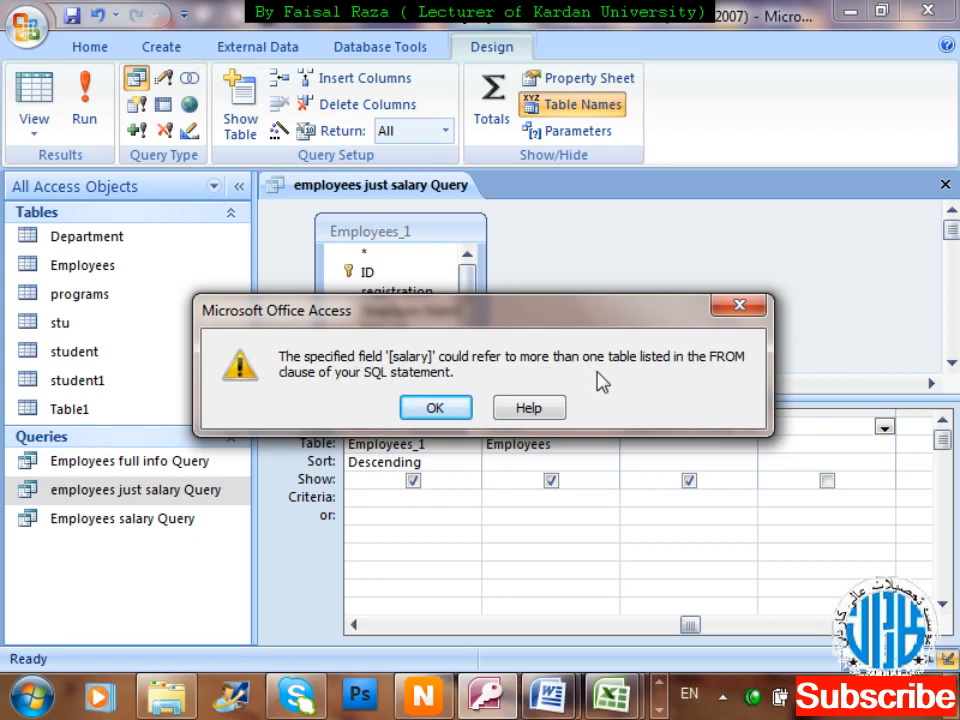
{"action": "left_click", "coordinate": [452, 408]}
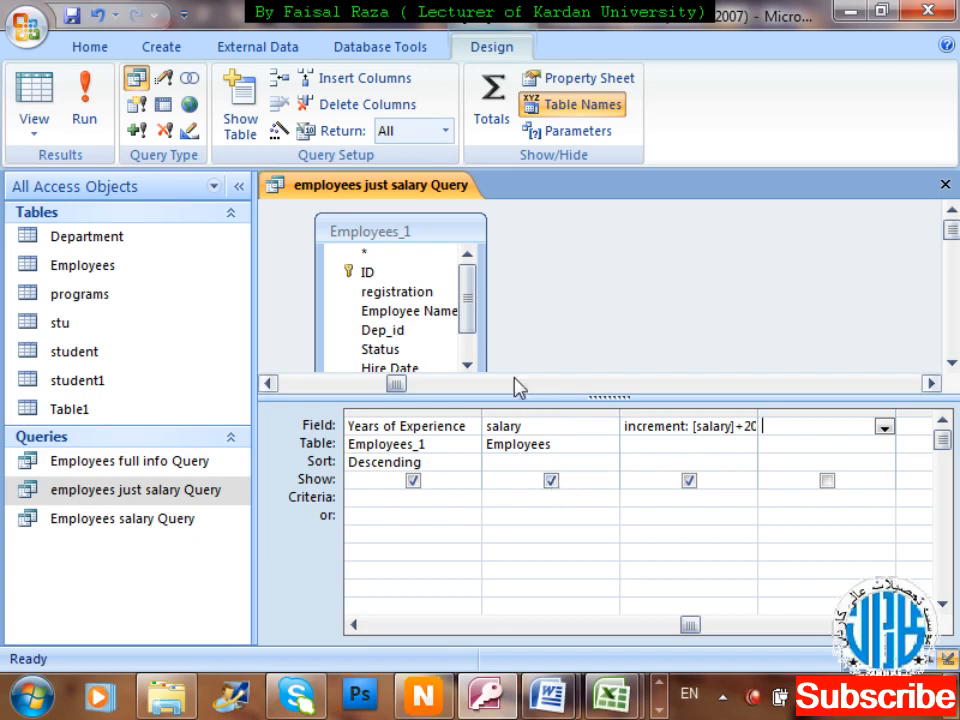
{"action": "mouse_move", "coordinate": [474, 319]}
{"action": "left_mouse_down"}
{"action": "mouse_move", "coordinate": [476, 356]}
{"action": "mouse_move", "coordinate": [468, 297]}
{"action": "left_mouse_up"}
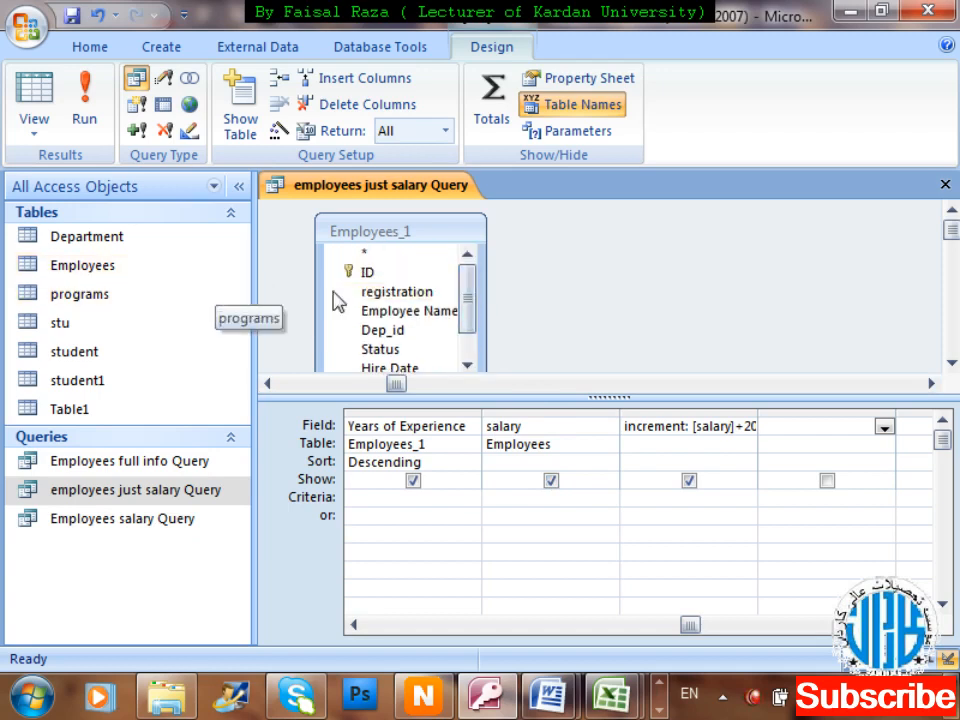
{"action": "left_click_drag", "start_coordinate": [426, 234], "coordinate": [636, 234]}
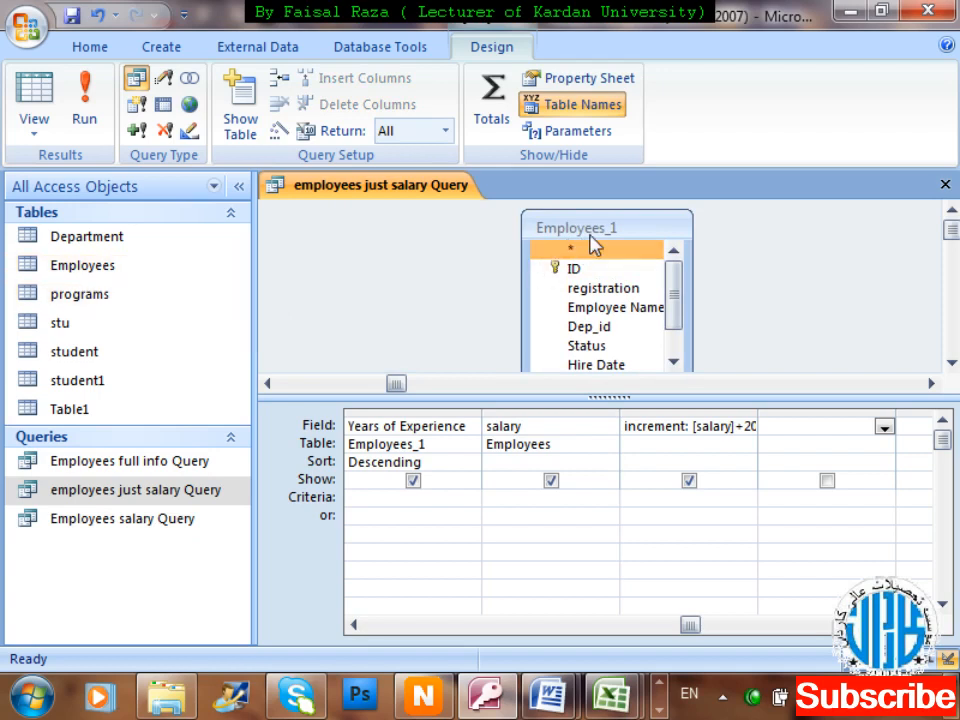
{"action": "key", "text": "Delete"}
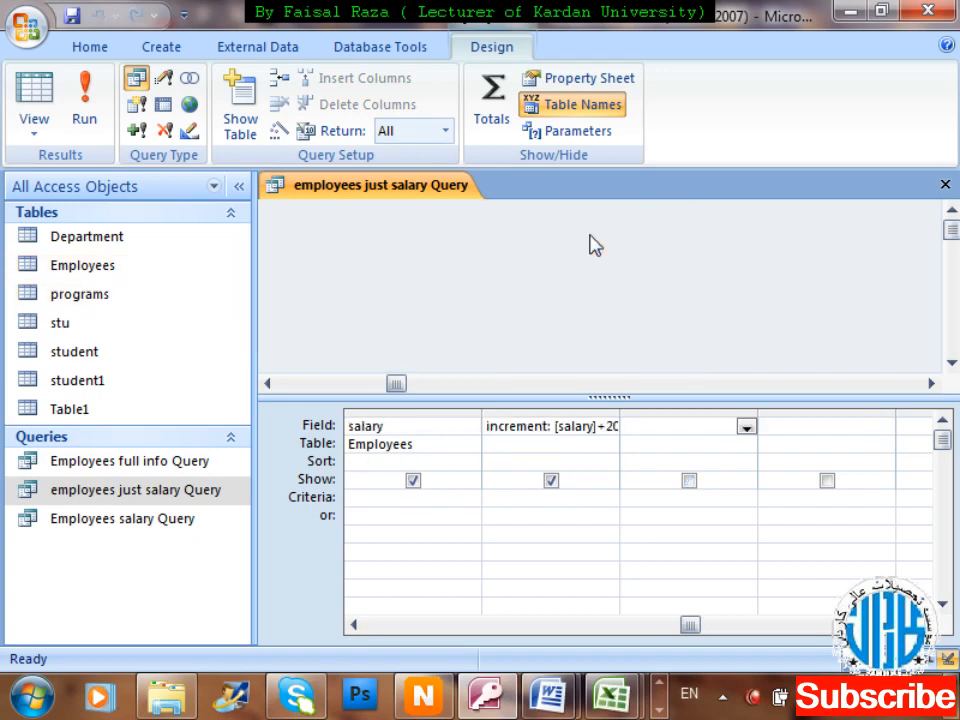
Run the employees just salary Query with the corrected increment expression.
{"action": "left_click", "coordinate": [636, 414]}
{"action": "left_click", "coordinate": [599, 428]}
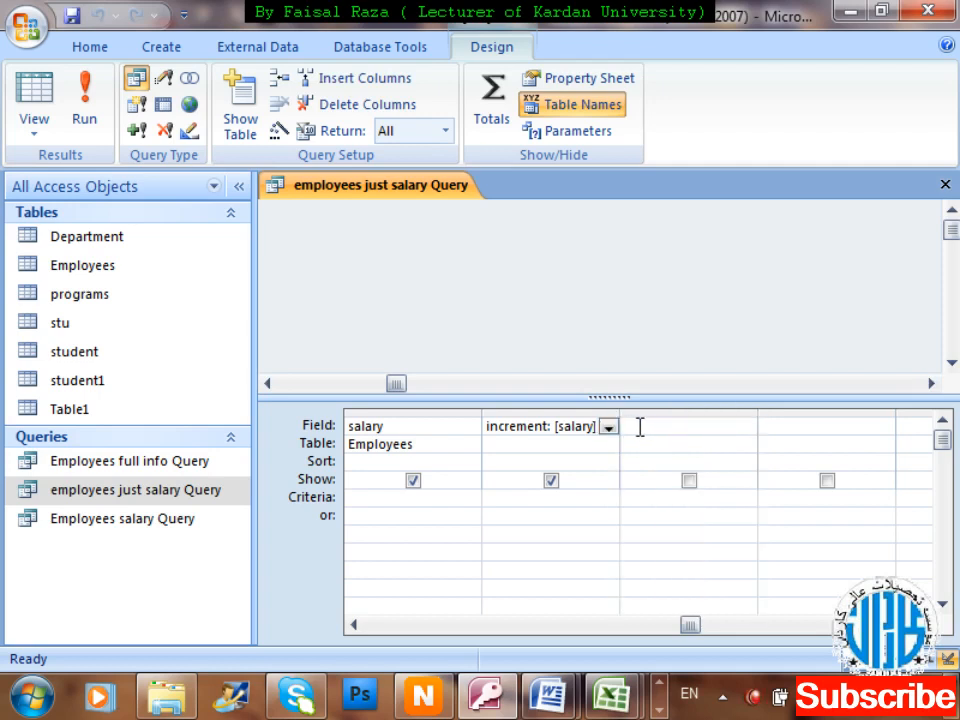
{"action": "left_click", "coordinate": [86, 118]}
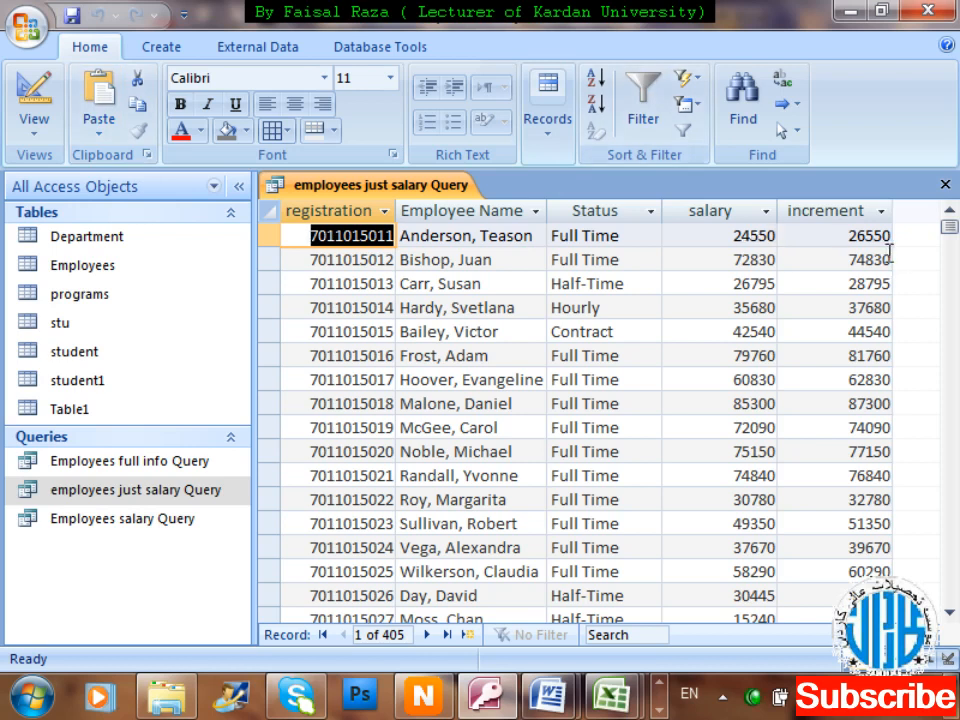
Page through the 405 result records, checking each increment equals salary plus 2000.
{"action": "left_click", "coordinate": [953, 376]}
{"action": "left_click", "coordinate": [953, 376]}
{"action": "left_click", "coordinate": [952, 376]}
{"action": "left_click", "coordinate": [952, 376]}
{"action": "left_click", "coordinate": [952, 376]}
{"action": "left_click", "coordinate": [951, 410]}
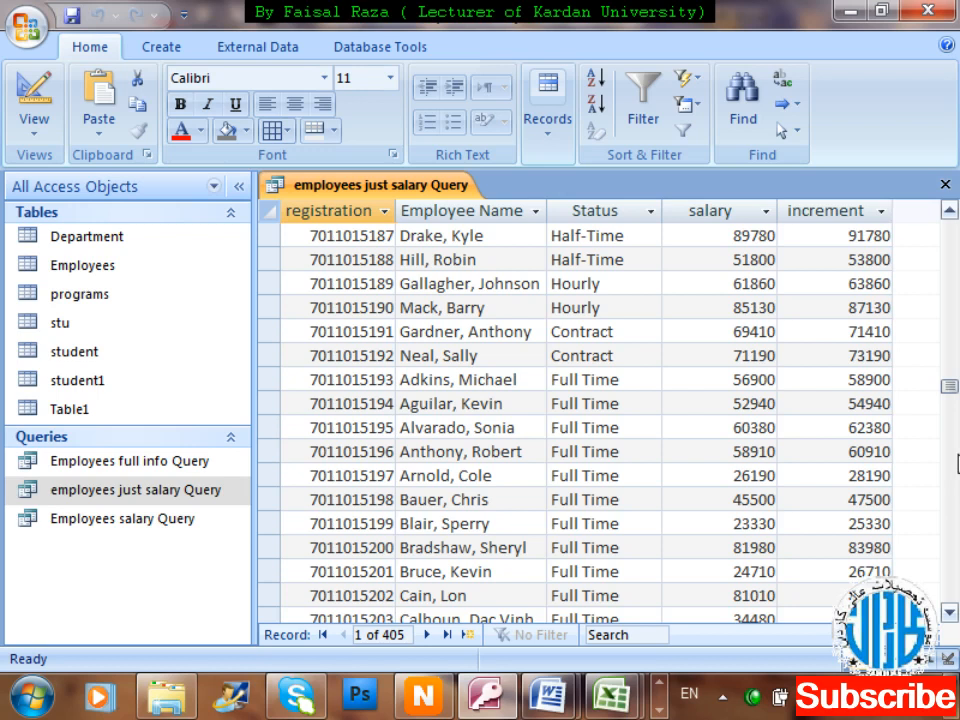
{"action": "left_click", "coordinate": [955, 472]}
{"action": "left_click", "coordinate": [956, 480]}
{"action": "left_click", "coordinate": [957, 495]}
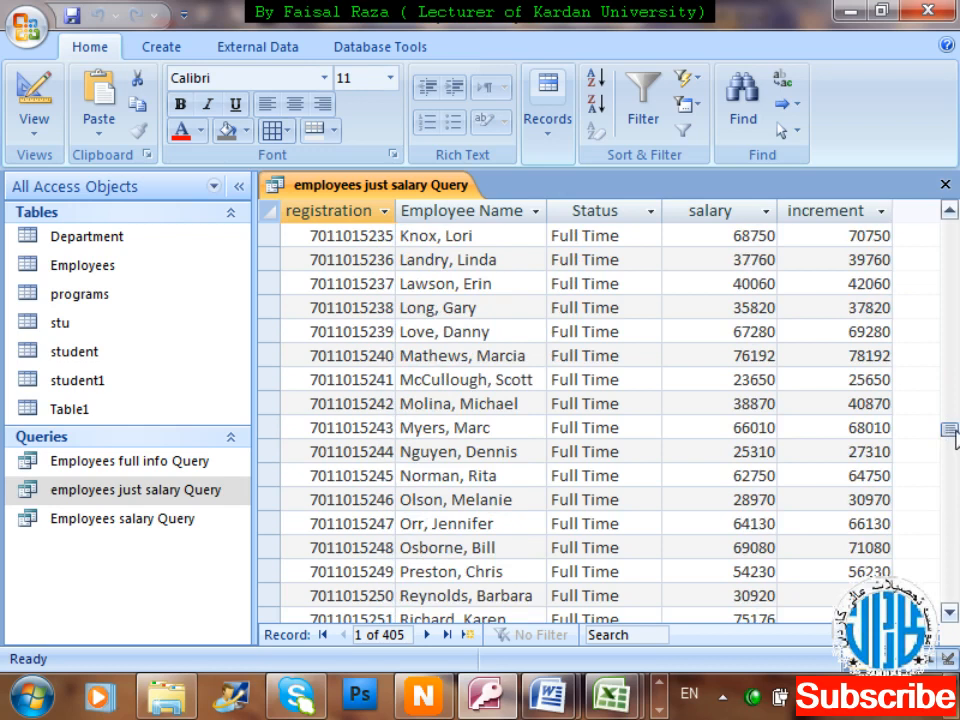
Switch the employees just salary Query back to Design View.
{"action": "right_click", "coordinate": [333, 192]}
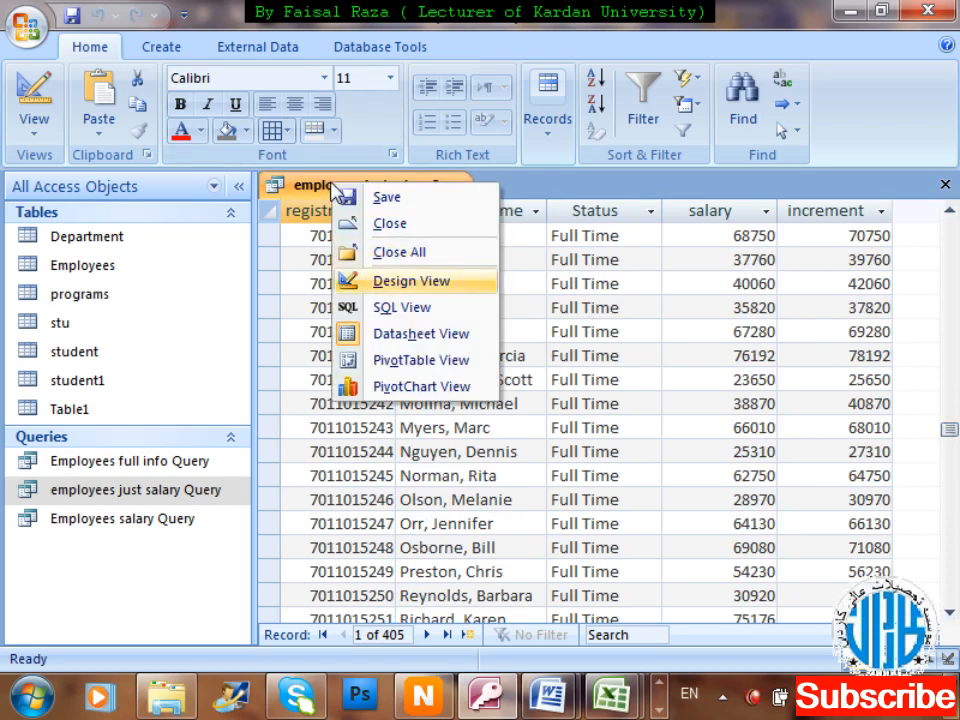
{"action": "left_click", "coordinate": [350, 281]}
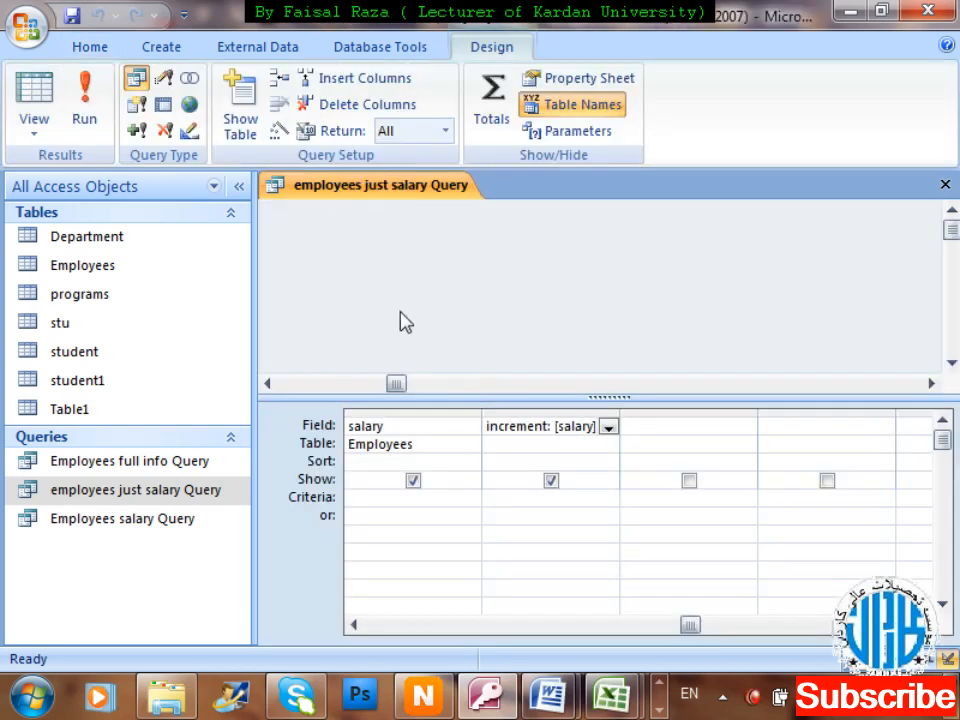
{"action": "left_click", "coordinate": [658, 430]}
{"action": "left_click", "coordinate": [951, 363]}
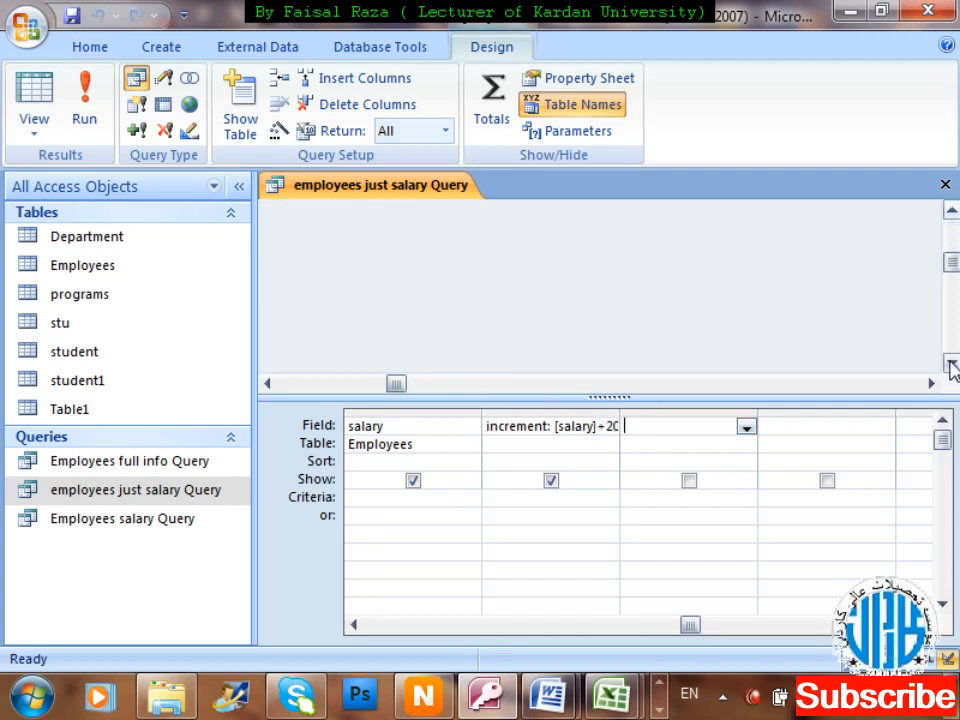
{"action": "left_click", "coordinate": [951, 363]}
Reposition the Employees field list and collapse the ribbon to enlarge the design area.
{"action": "left_click_drag", "start_coordinate": [394, 386], "coordinate": [248, 388]}
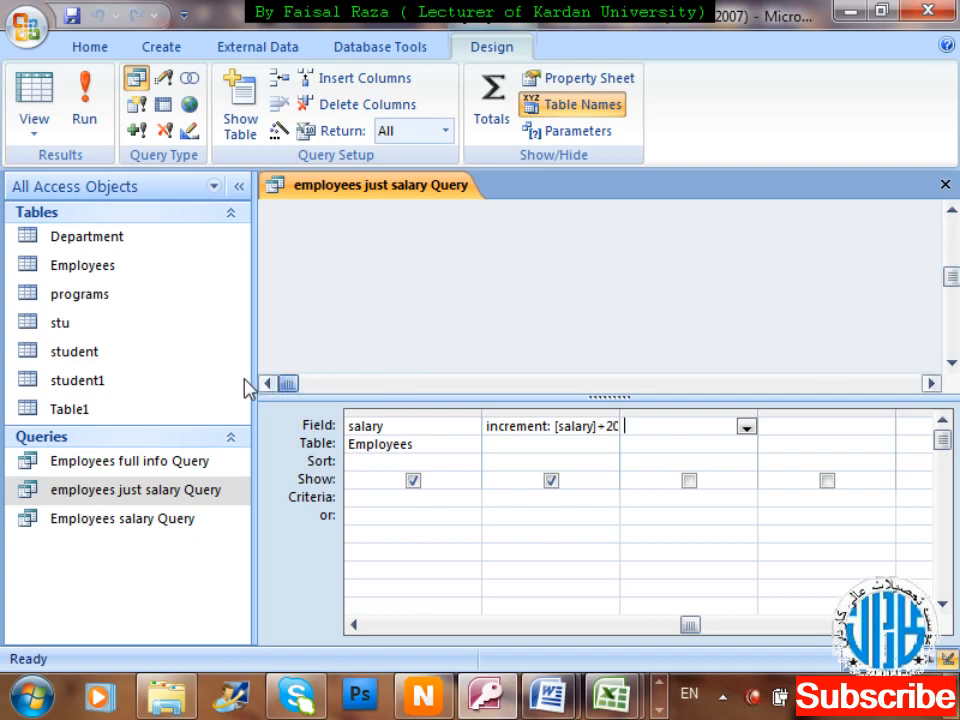
{"action": "left_click_drag", "start_coordinate": [951, 275], "coordinate": [955, 230]}
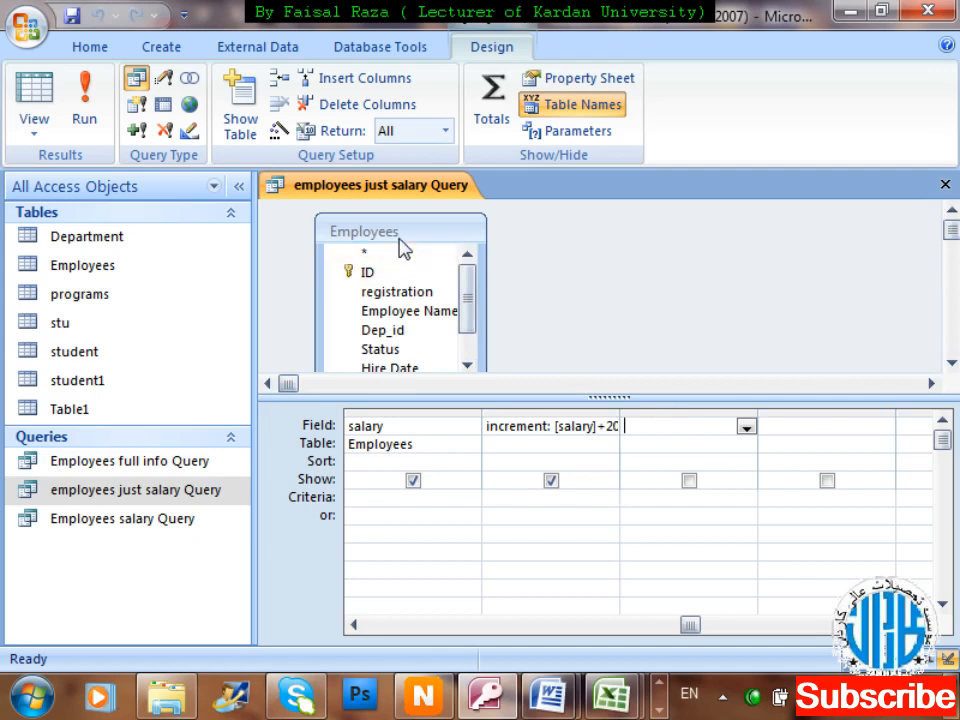
{"action": "left_click_drag", "start_coordinate": [394, 232], "coordinate": [478, 227]}
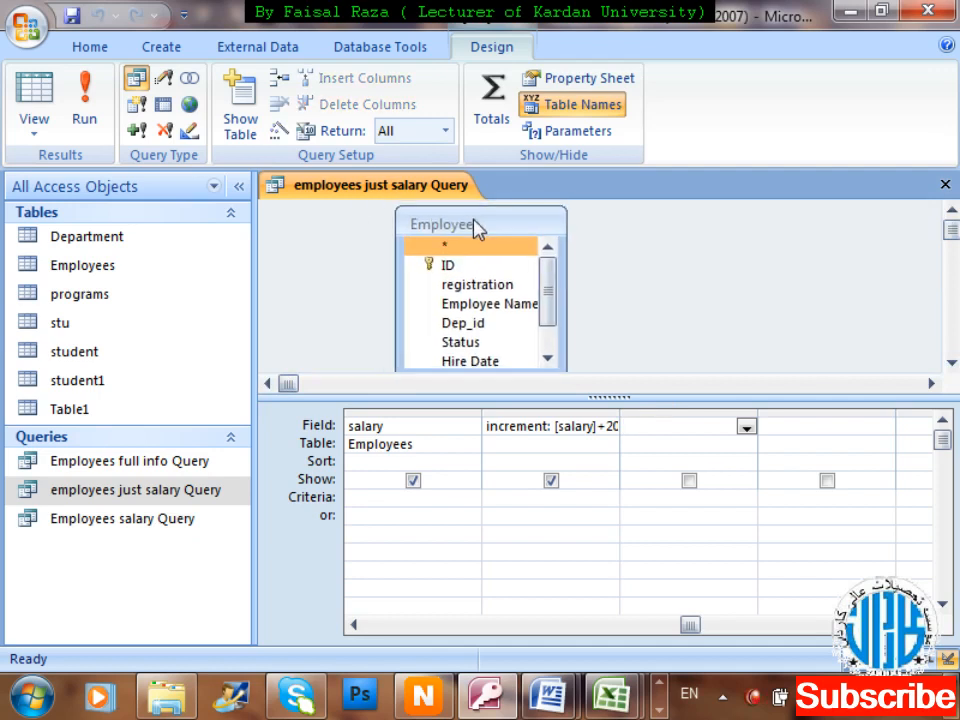
{"action": "double_click", "coordinate": [509, 57]}
{"action": "left_click_drag", "start_coordinate": [613, 288], "coordinate": [615, 318]}
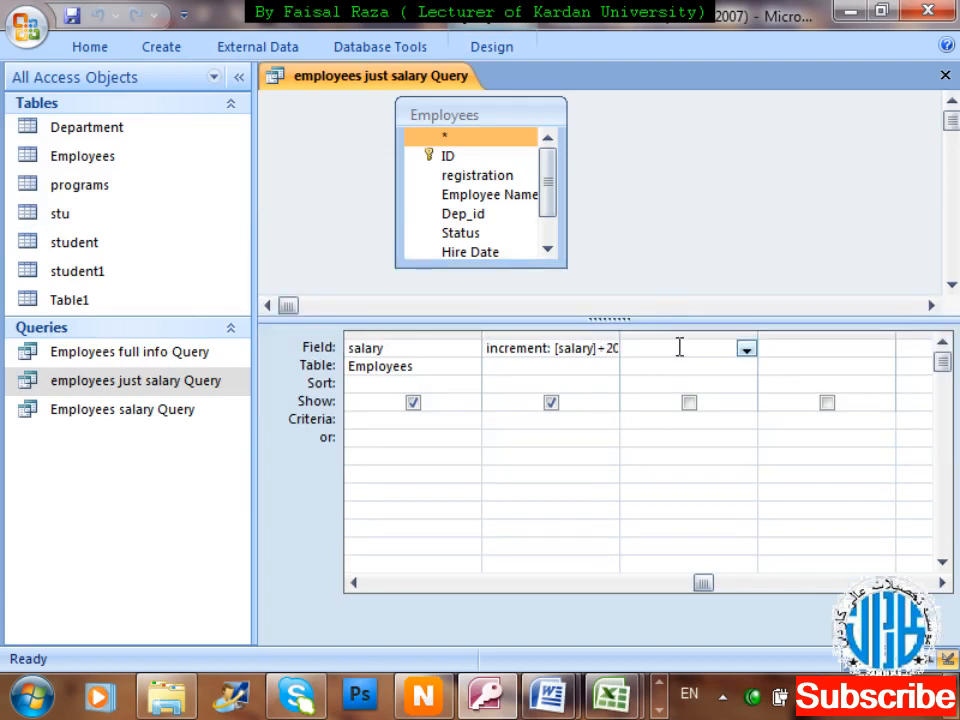
Open the Zoom box for the empty third Field cell of the query.
{"action": "left_click", "coordinate": [671, 348]}
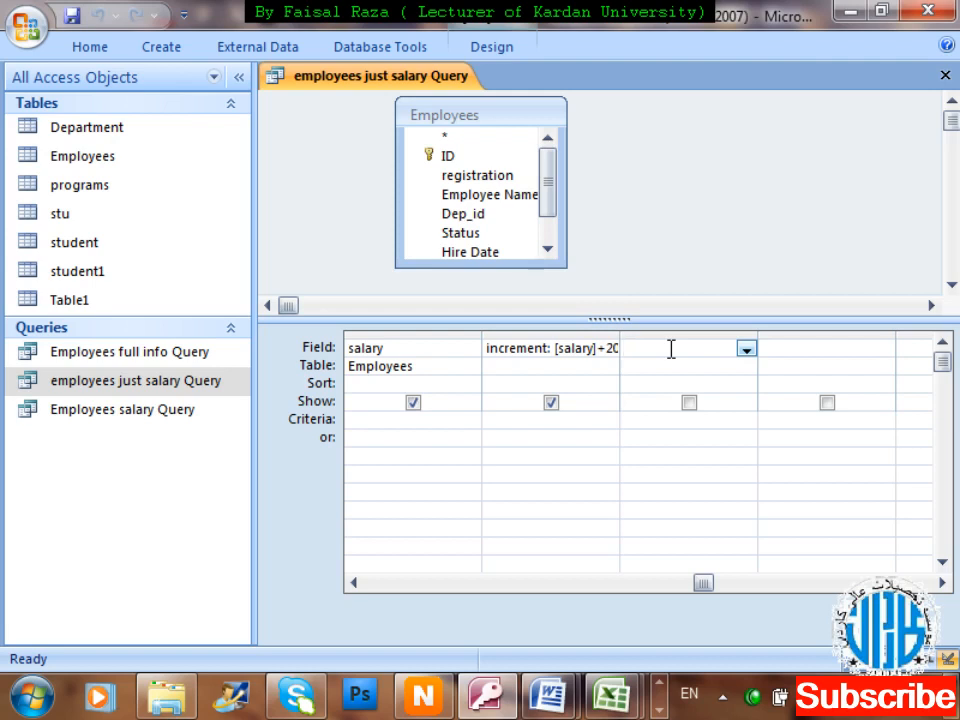
{"action": "type", "text": "tax"}
{"action": "key", "text": "BackSpace"}
{"action": "key", "text": "BackSpace"}
{"action": "right_click", "coordinate": [671, 348]}
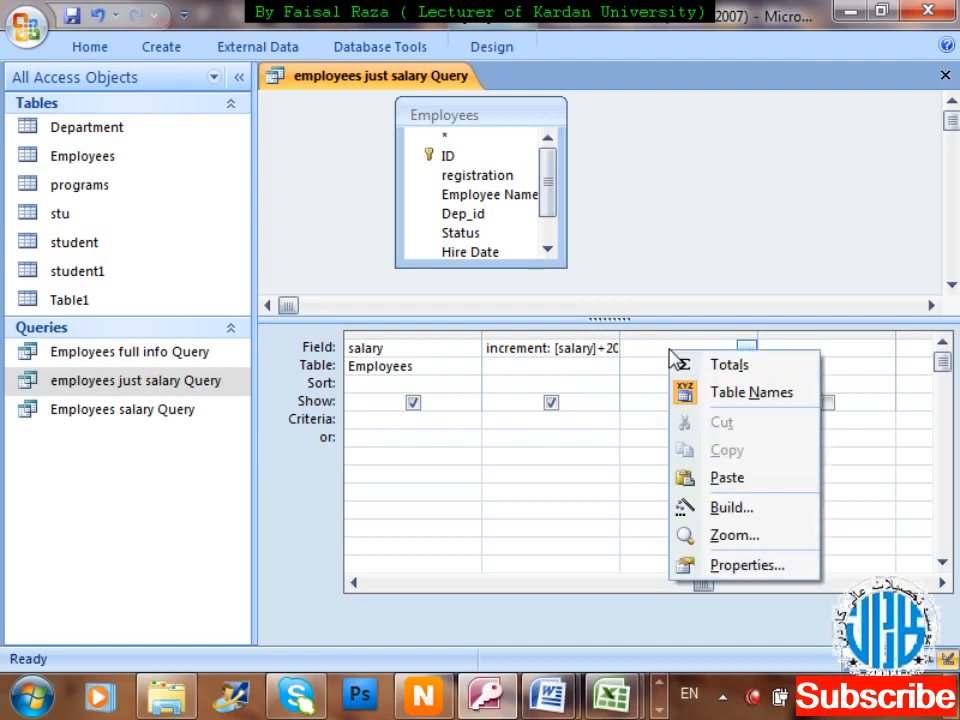
{"action": "left_click", "coordinate": [786, 547]}
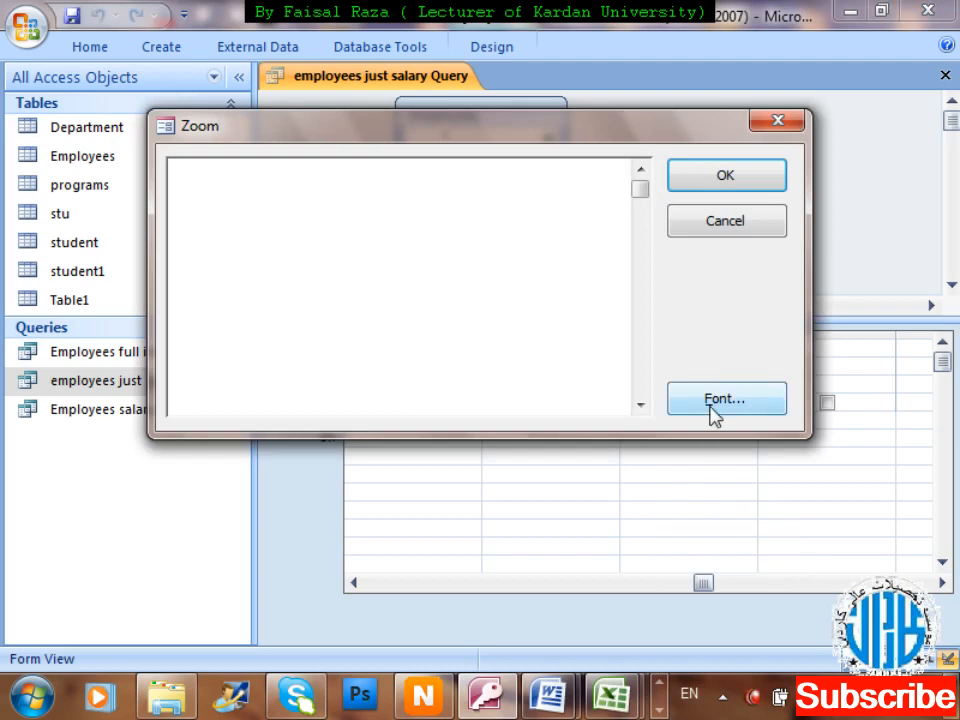
Set the Zoom box font to Tahoma, Regular style, size 16.
{"action": "left_click", "coordinate": [711, 405]}
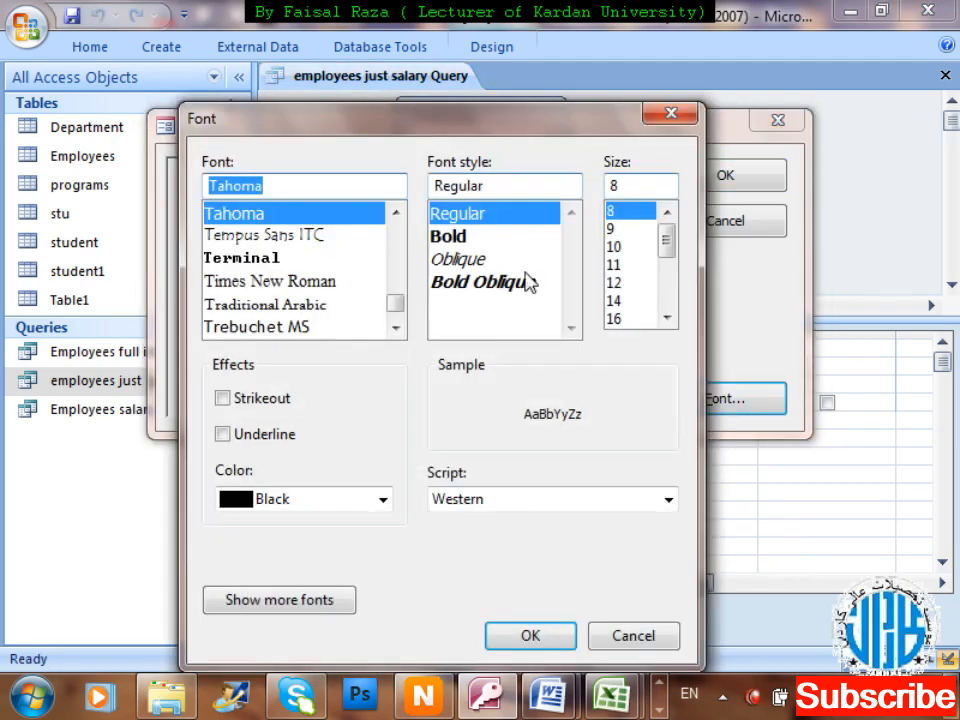
{"action": "left_click", "coordinate": [470, 238]}
{"action": "left_click", "coordinate": [617, 284]}
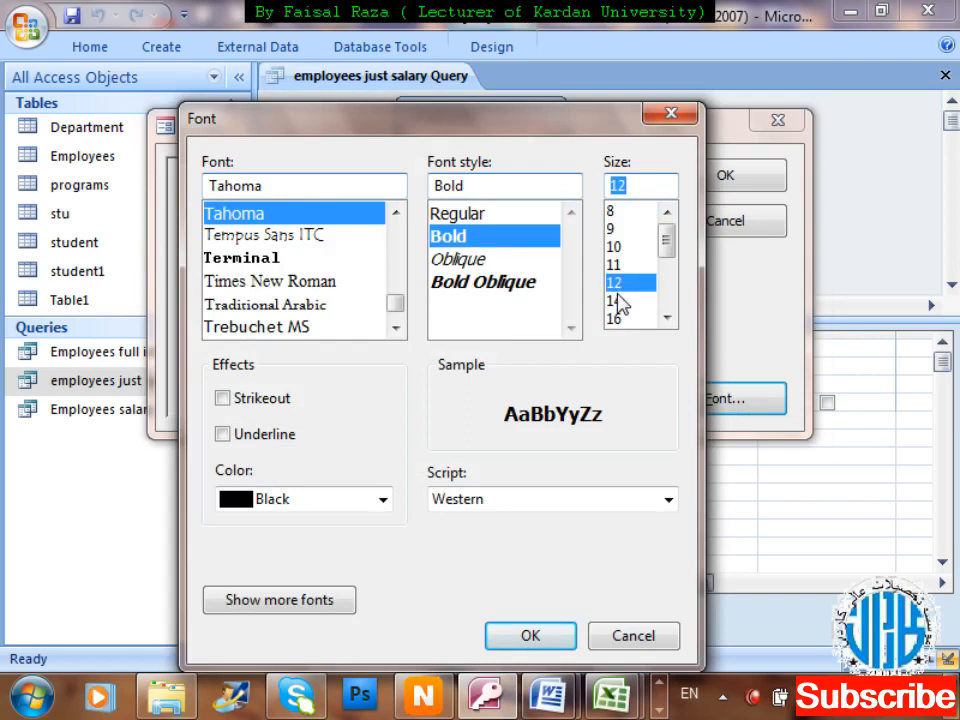
{"action": "left_click", "coordinate": [619, 300]}
{"action": "left_click", "coordinate": [618, 319]}
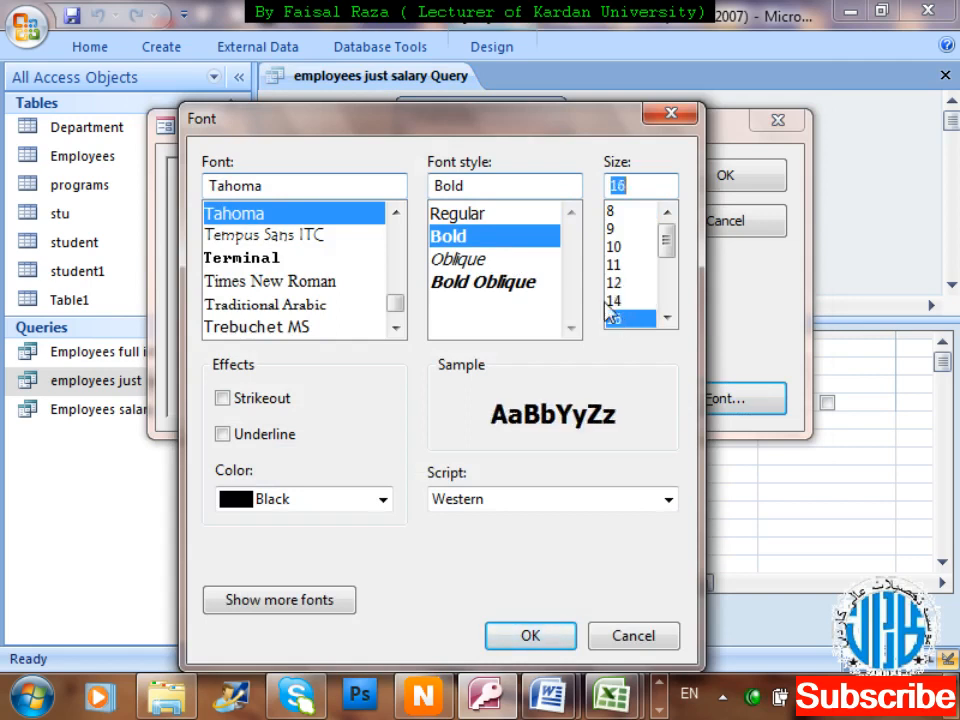
{"action": "left_click", "coordinate": [448, 221]}
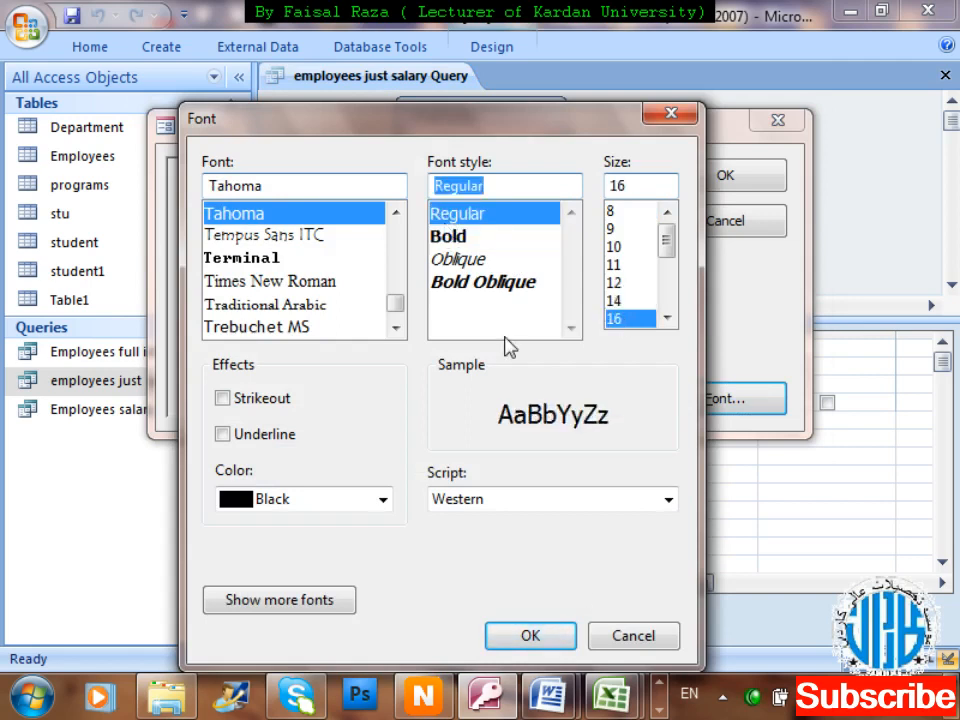
{"action": "left_click", "coordinate": [564, 640]}
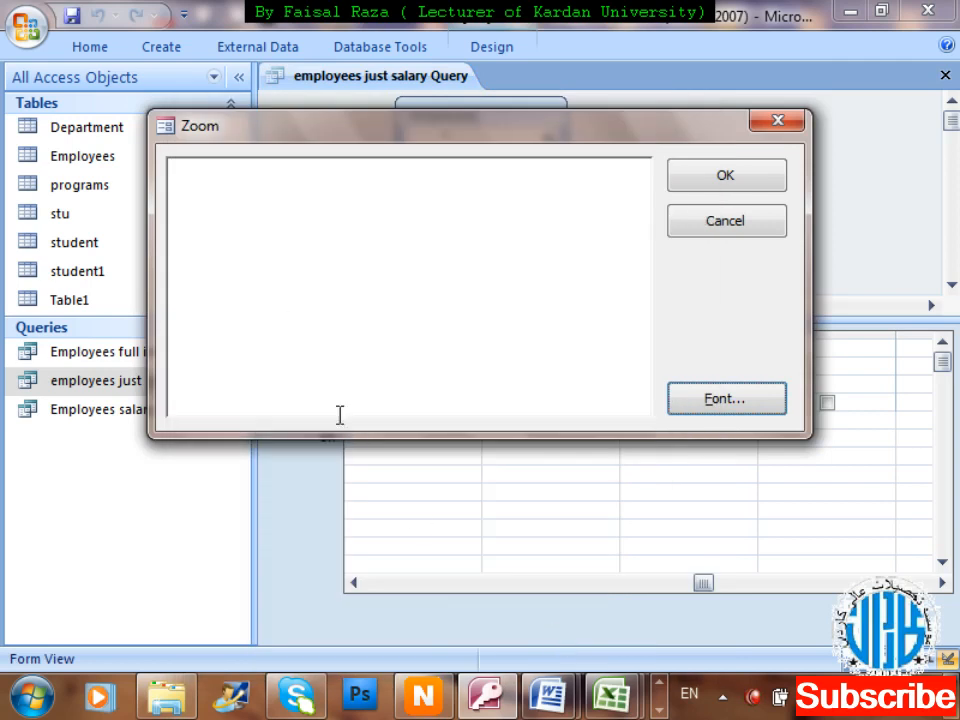
{"action": "left_click", "coordinate": [257, 276]}
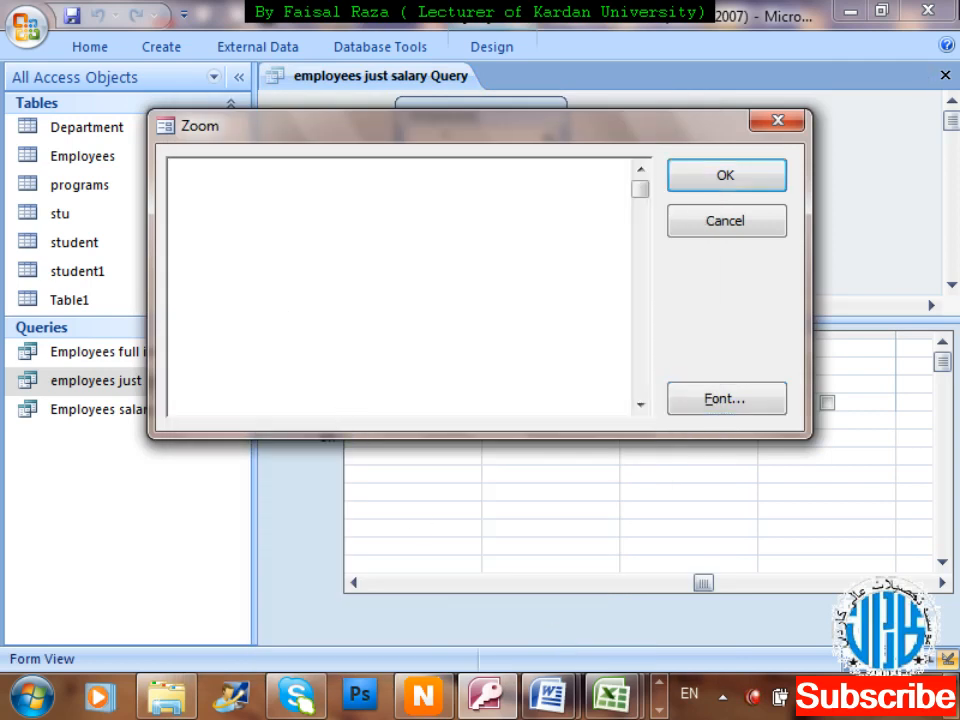
Enter iif(salary<20000,"No tax",salary*12/100) in the Zoom box and select the whole expression.
{"action": "type", "text": "i"}
{"action": "key", "text": "BackSpace"}
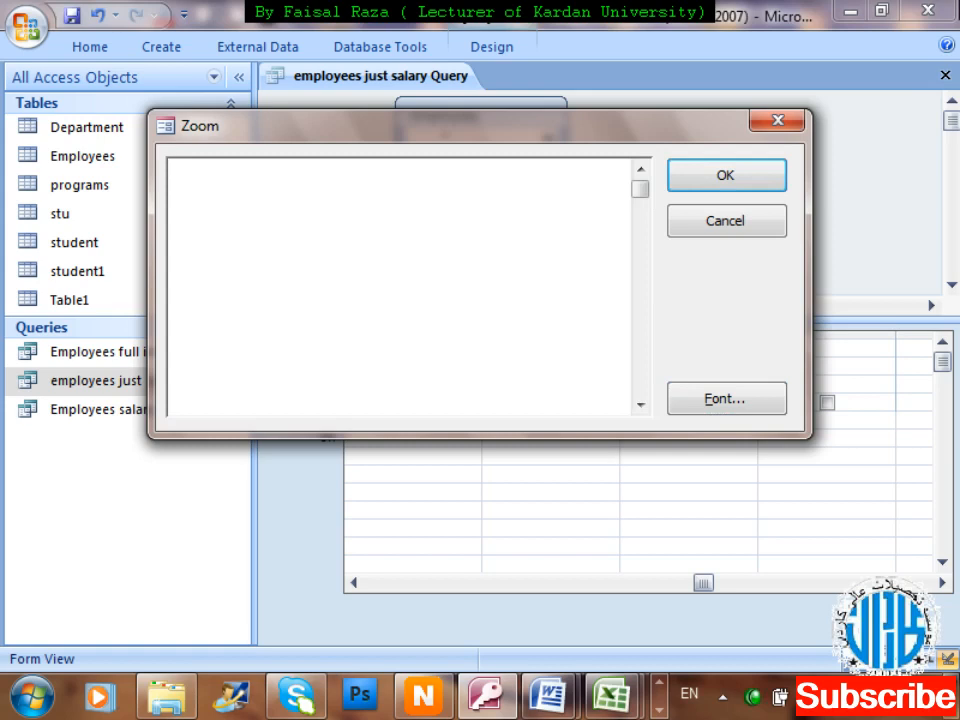
{"action": "type", "text": "iif(salary"}
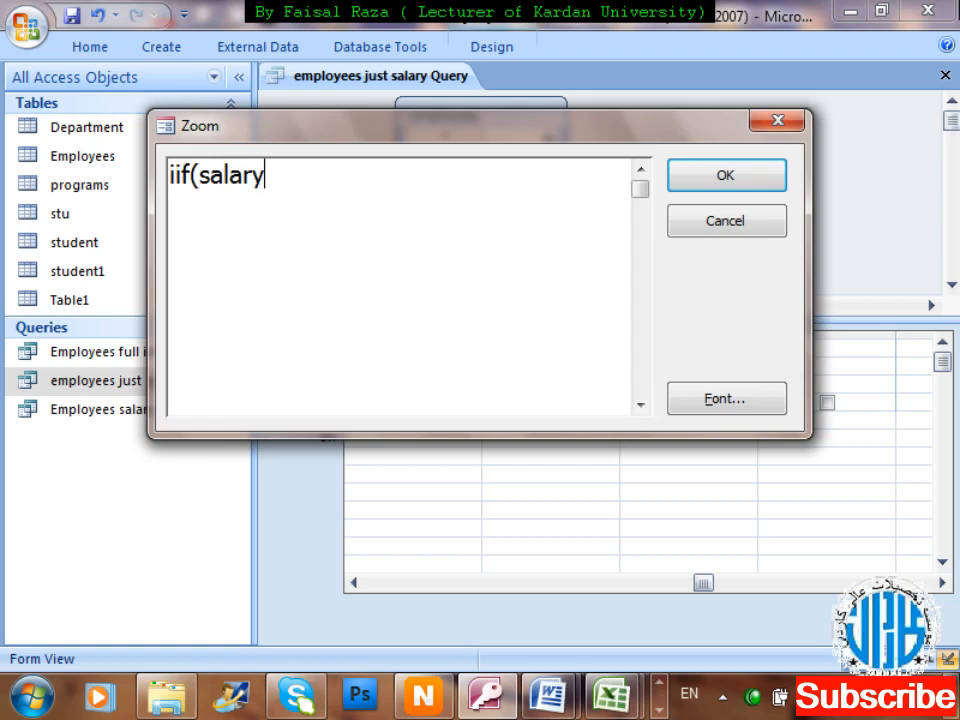
{"action": "type", "text": "<20000"}
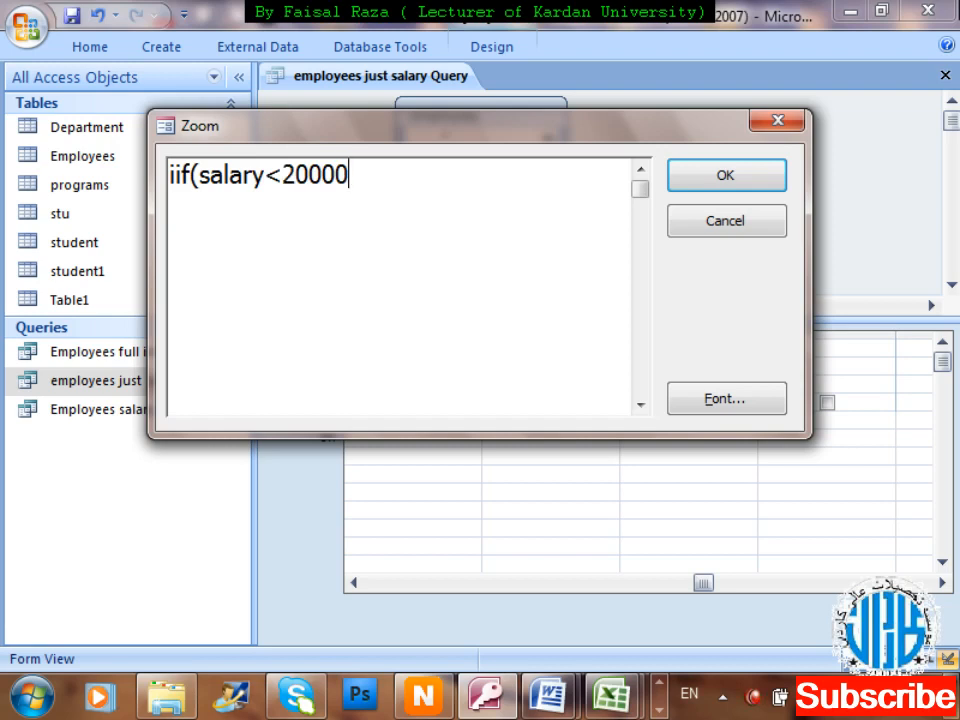
{"action": "type", "text": ",\"No tax"}
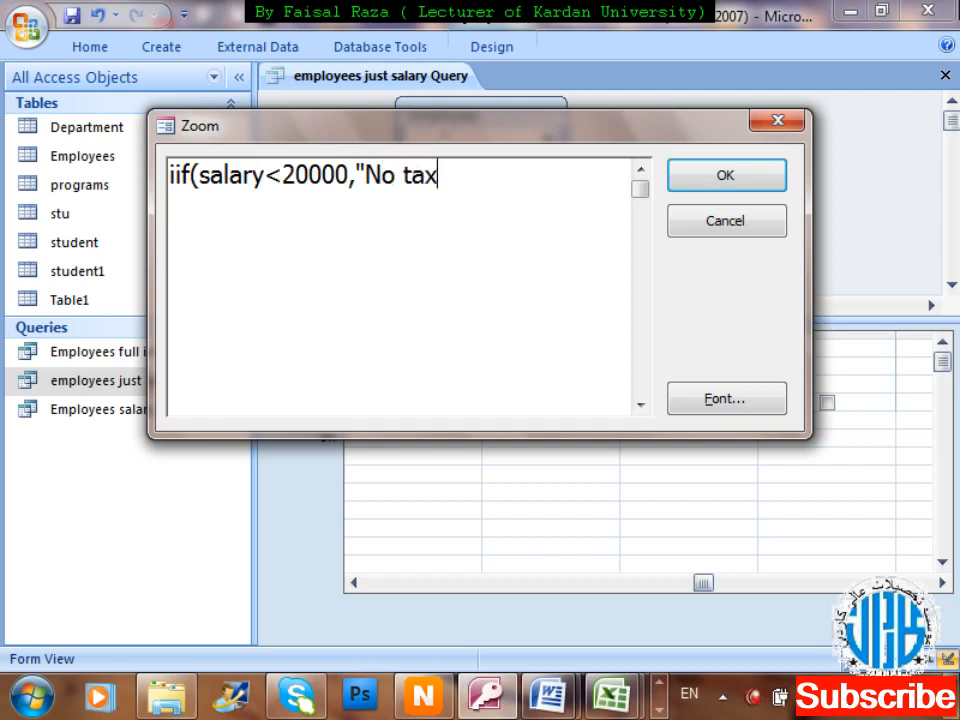
{"action": "type", "text": "\",salary"}
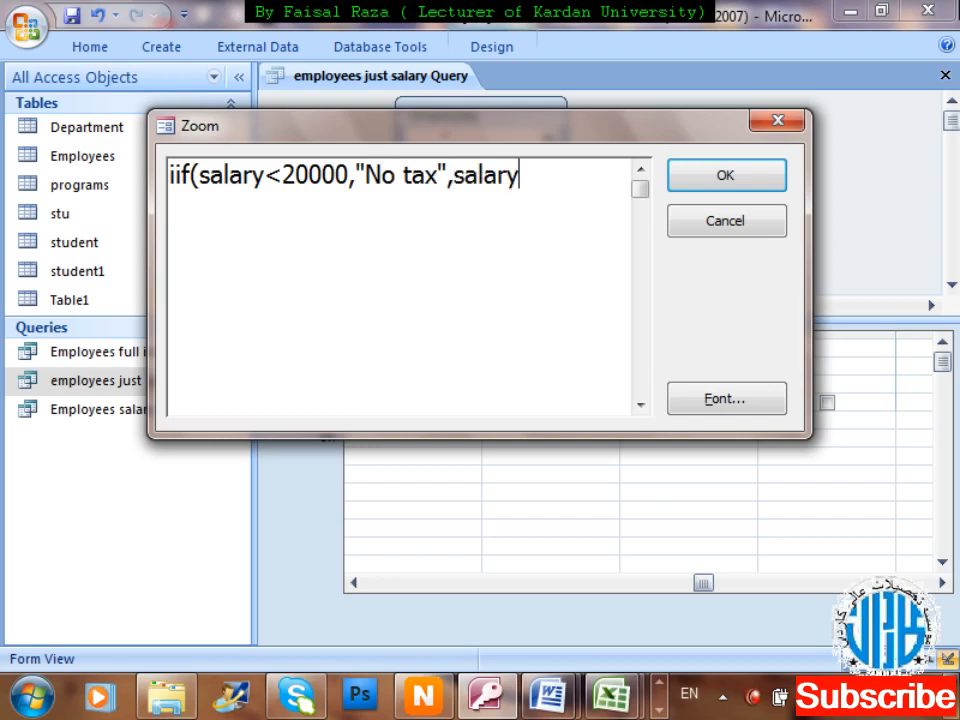
{"action": "type", "text": "*12"}
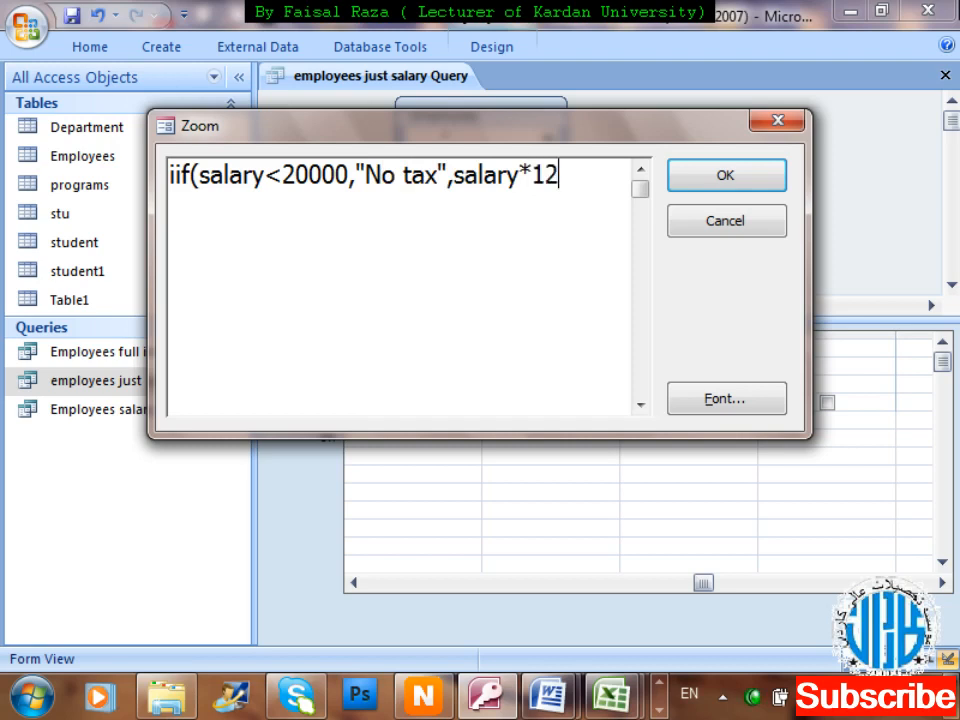
{"action": "type", "text": "/100"}
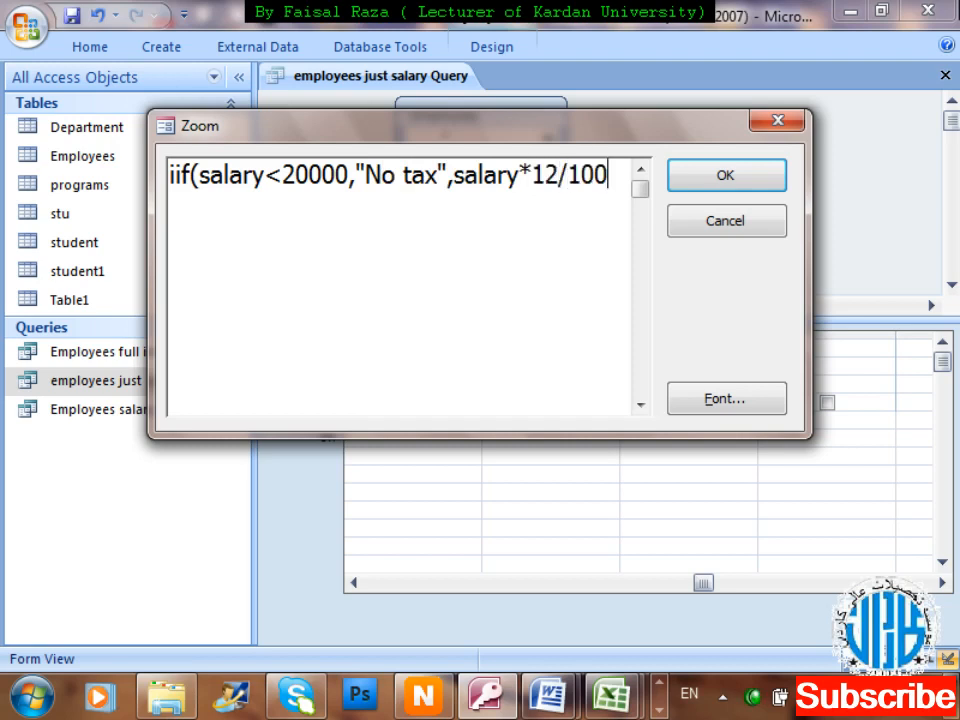
{"action": "type", "text": ")"}
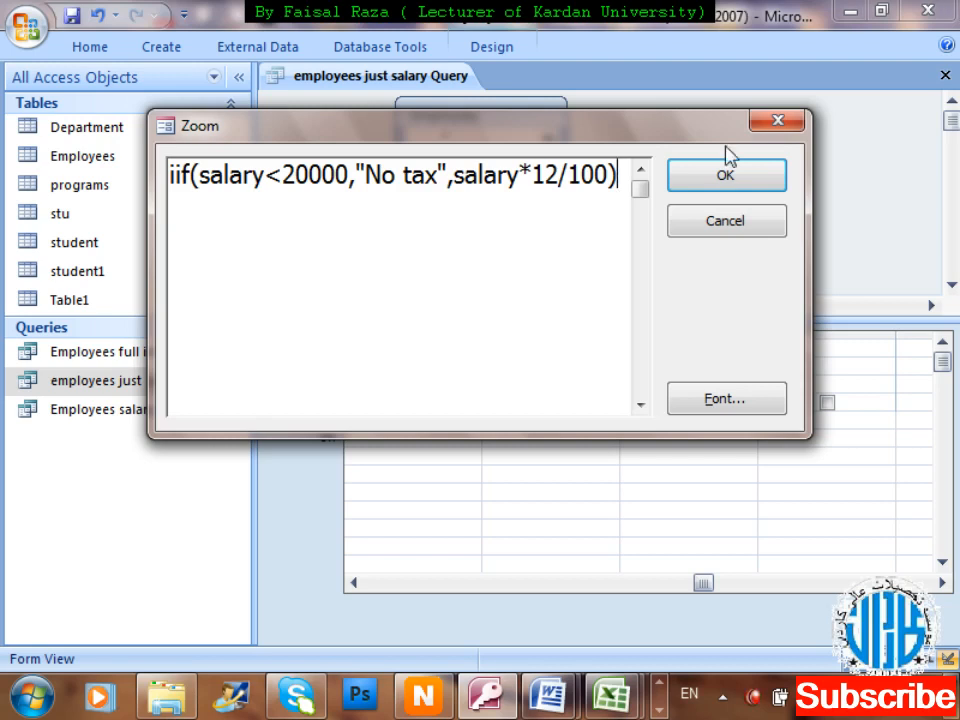
{"action": "left_click_drag", "start_coordinate": [636, 177], "coordinate": [50, 165]}
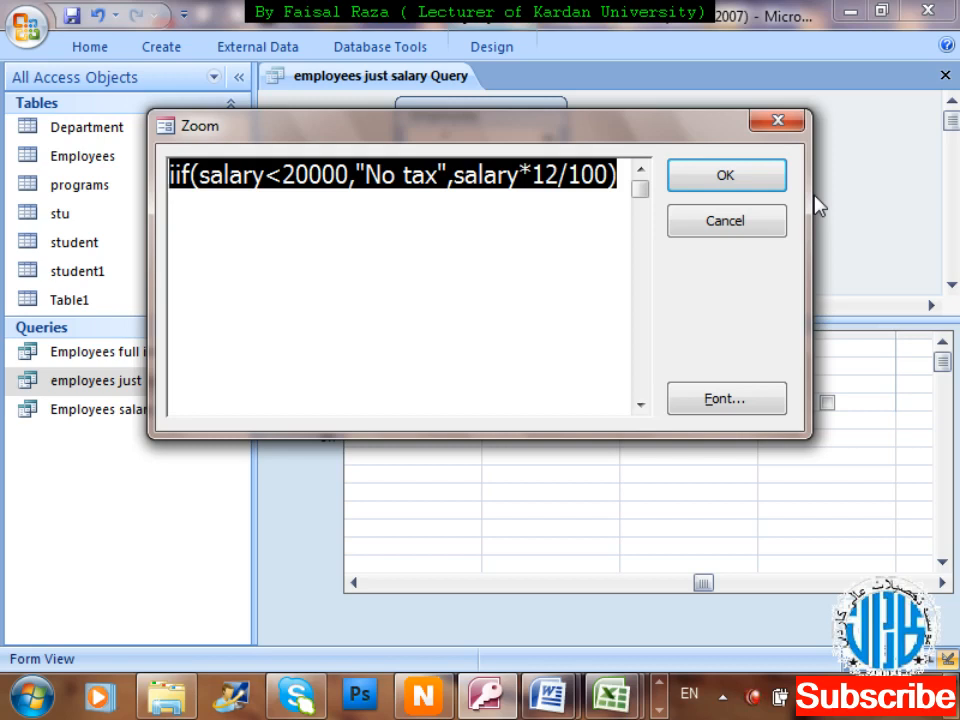
Commit the IIf tax expression as the third column, re-expand the ribbon, and run the query.
{"action": "left_click", "coordinate": [771, 189]}
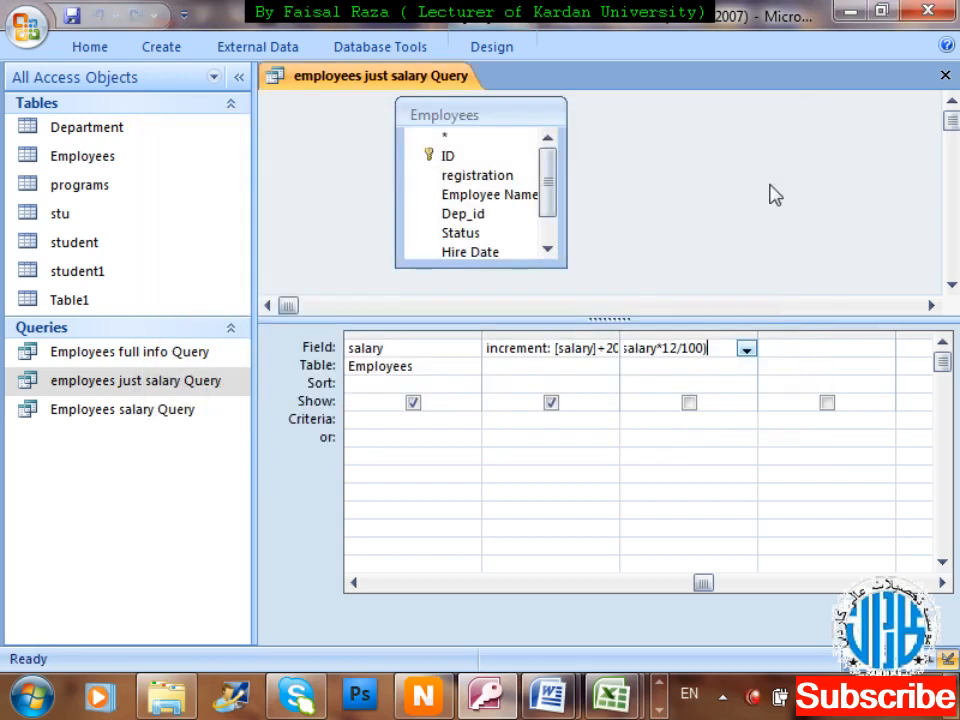
{"action": "key", "text": "Tab"}
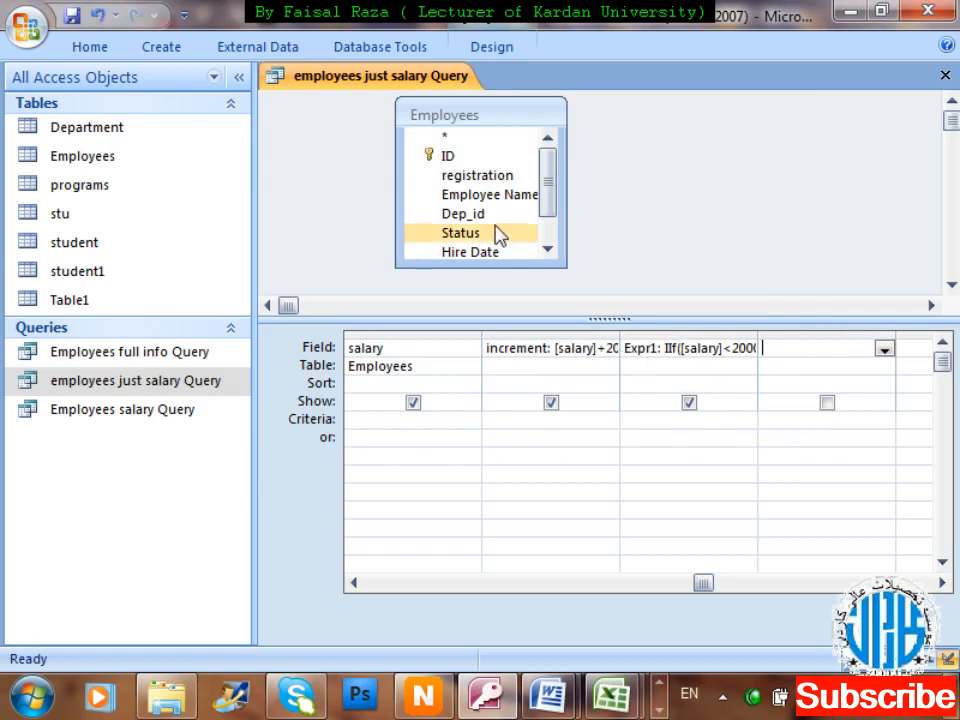
{"action": "double_click", "coordinate": [521, 47]}
{"action": "left_click", "coordinate": [85, 100]}
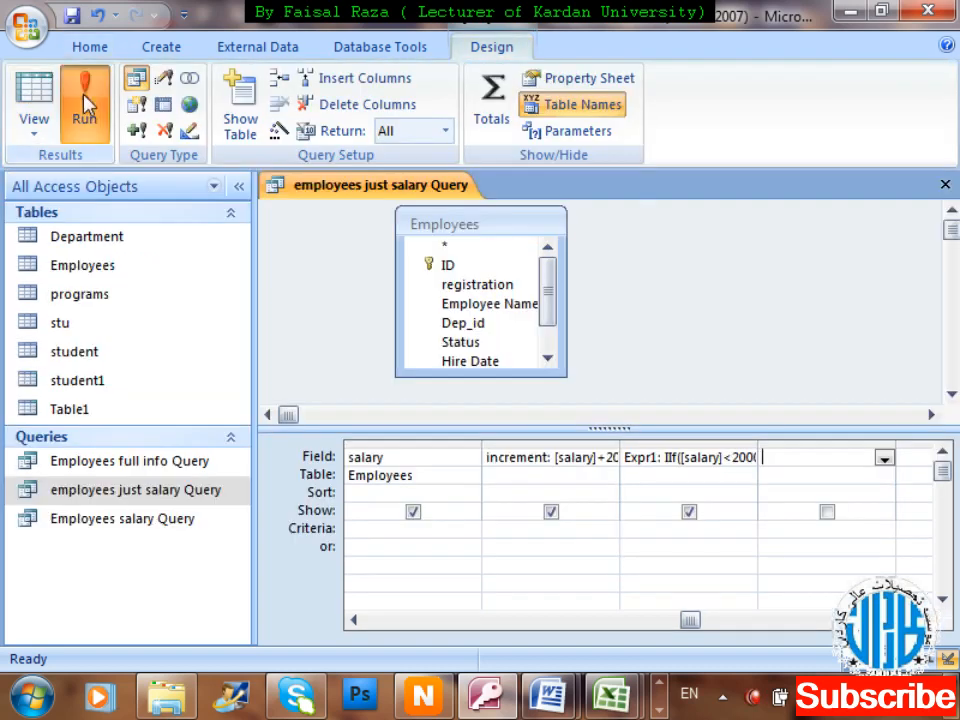
{"action": "key", "text": "Tab"}
{"action": "key", "text": "Tab"}
{"action": "key", "text": "Tab"}
{"action": "key", "text": "Tab"}
{"action": "key", "text": "Tab"}
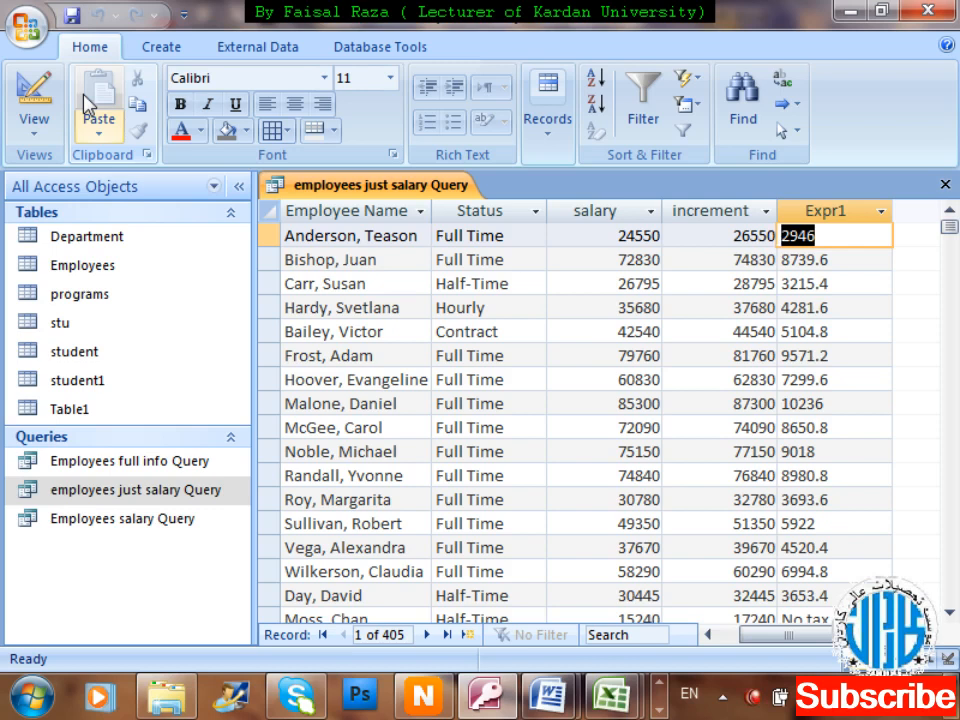
{"action": "key", "text": "Down"}
{"action": "key", "text": "Down"}
{"action": "key", "text": "Down"}
{"action": "key", "text": "Down"}
{"action": "key", "text": "Down"}
{"action": "key", "text": "Down"}
{"action": "key", "text": "Down"}
{"action": "key", "text": "Down"}
{"action": "key", "text": "Down"}
{"action": "key", "text": "Down"}
{"action": "key", "text": "Down"}
{"action": "key", "text": "Down"}
{"action": "key", "text": "Down"}
{"action": "key", "text": "Down"}
{"action": "key", "text": "Down"}
{"action": "key", "text": "Down"}
{"action": "key", "text": "Down"}
{"action": "key", "text": "Down"}
{"action": "key", "text": "Down"}
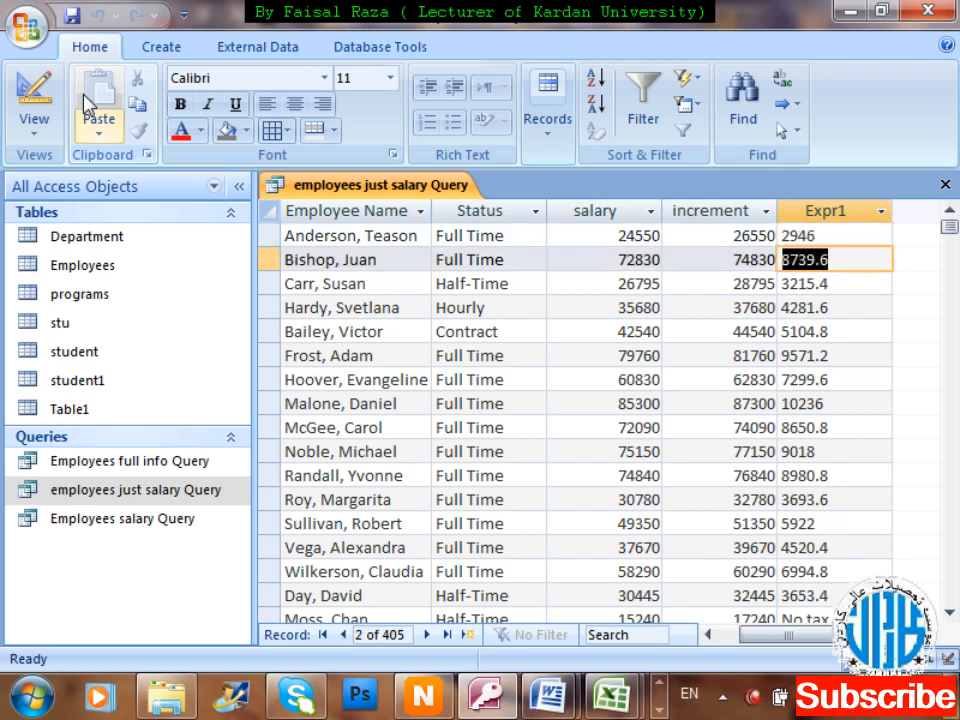
{"action": "key", "text": "Down"}
{"action": "key", "text": "Down"}
{"action": "key", "text": "Down"}
{"action": "key", "text": "Down"}
{"action": "key", "text": "Down"}
{"action": "key", "text": "Down"}
{"action": "key", "text": "Down"}
{"action": "key", "text": "Down"}
{"action": "key", "text": "Down"}
{"action": "key", "text": "Down"}
{"action": "key", "text": "Down"}
{"action": "key", "text": "Down"}
{"action": "key", "text": "Down"}
{"action": "key", "text": "Down"}
{"action": "key", "text": "Down"}
{"action": "key", "text": "Down"}
{"action": "key", "text": "Down"}
{"action": "key", "text": "Up"}
{"action": "key", "text": "Up"}
{"action": "key", "text": "Up"}
{"action": "key", "text": "Up"}
{"action": "key", "text": "Up"}
{"action": "key", "text": "Up"}
{"action": "key", "text": "Up"}
{"action": "key", "text": "Up"}
{"action": "key", "text": "Up"}
{"action": "key", "text": "Up"}
{"action": "key", "text": "Up"}
{"action": "key", "text": "Up"}
{"action": "key", "text": "Up"}
{"action": "key", "text": "Up"}
{"action": "key", "text": "Up"}
{"action": "key", "text": "Up"}
{"action": "key", "text": "Up"}
{"action": "key", "text": "Up"}
{"action": "key", "text": "Up"}
{"action": "key", "text": "Up"}
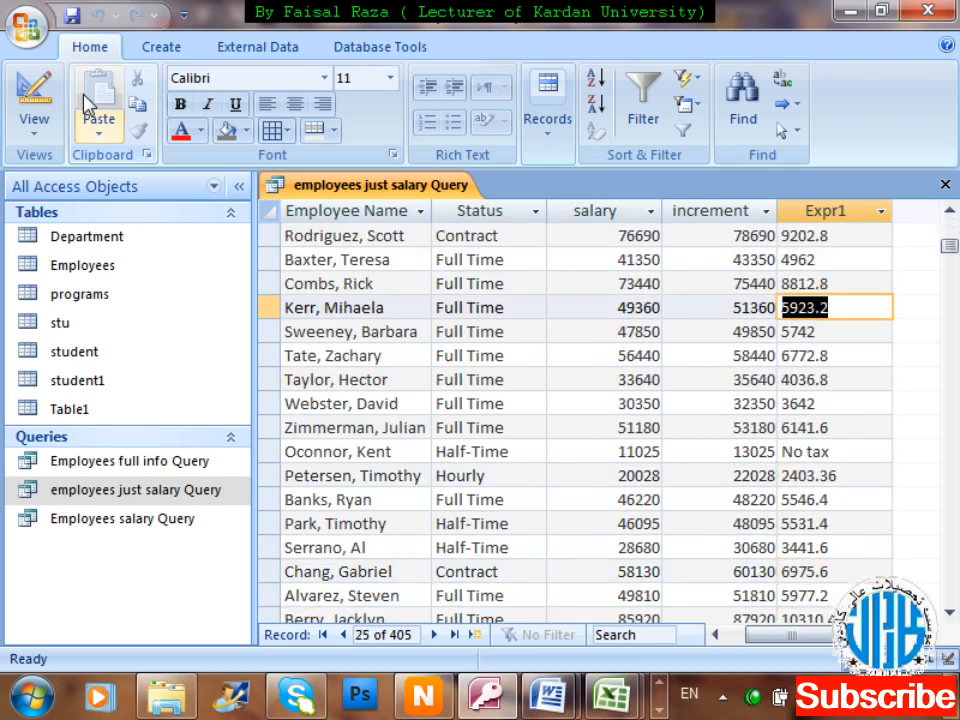
{"action": "key", "text": "Down"}
{"action": "key", "text": "Down"}
{"action": "key", "text": "Down"}
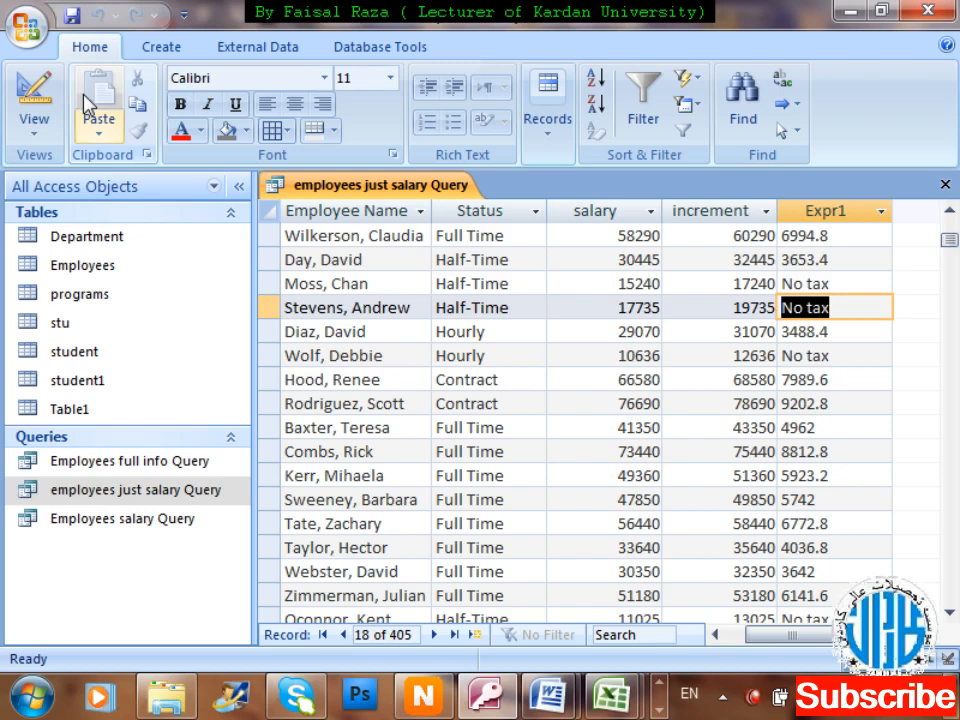
{"action": "key", "text": "Up"}
{"action": "key", "text": "Up"}
{"action": "key", "text": "Up"}
{"action": "key", "text": "Up"}
{"action": "key", "text": "Up"}
{"action": "key", "text": "Up"}
{"action": "key", "text": "Up"}
{"action": "key", "text": "Up"}
{"action": "key", "text": "Up"}
{"action": "key", "text": "Up"}
{"action": "key", "text": "Up"}
{"action": "key", "text": "Up"}
{"action": "key", "text": "Up"}
{"action": "key", "text": "Up"}
{"action": "key", "text": "Up"}
{"action": "key", "text": "Up"}
{"action": "key", "text": "Up"}
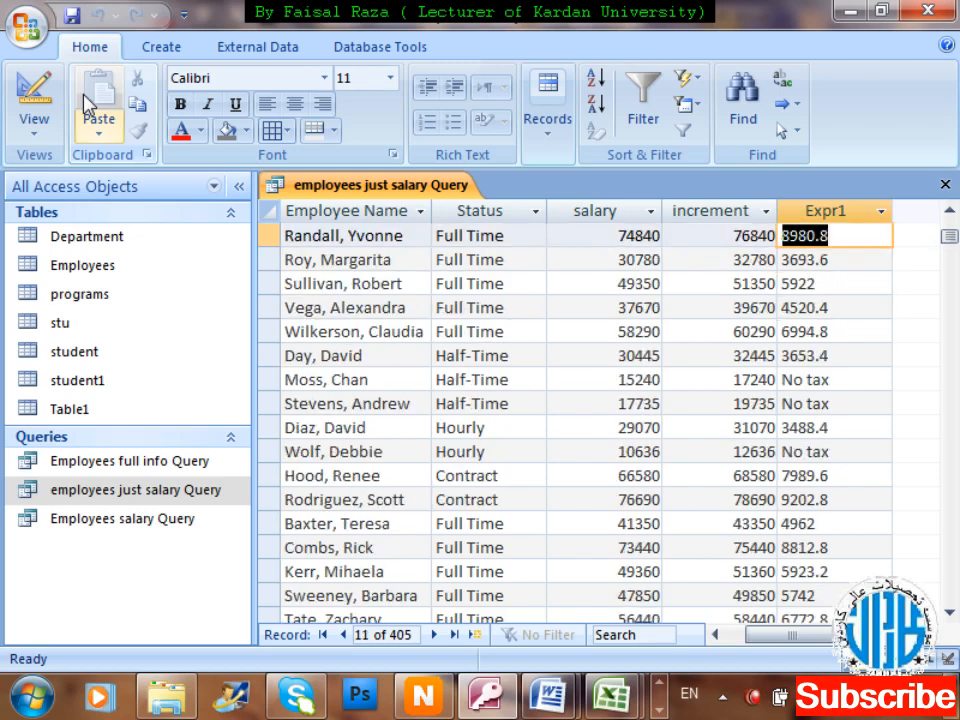
{"action": "key", "text": "Left"}
{"action": "key", "text": "Left"}
{"action": "key", "text": "Right"}
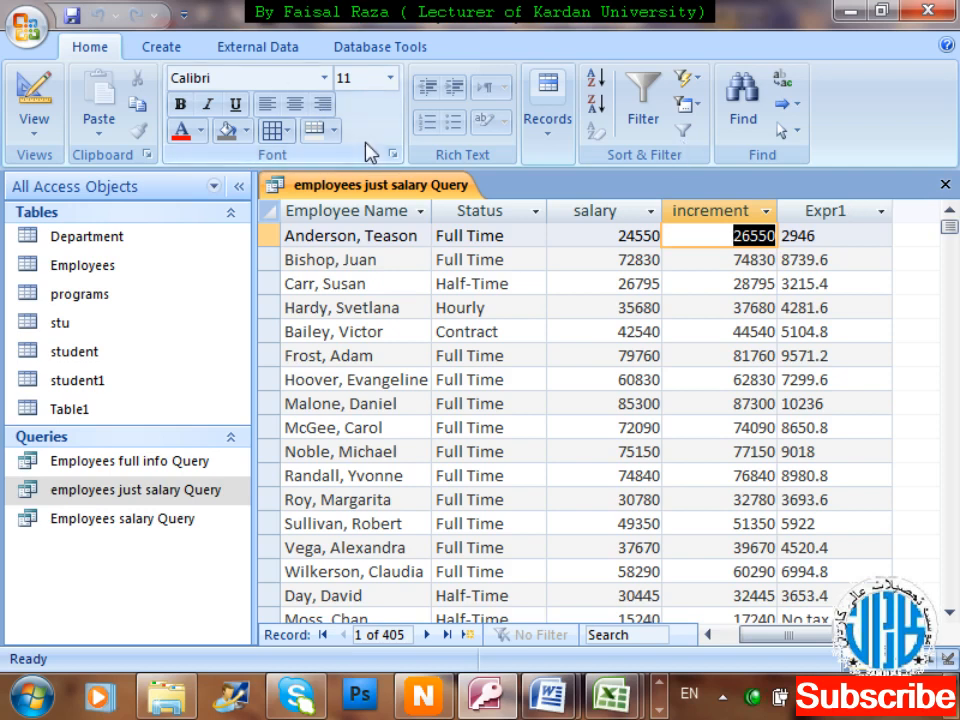
Switch the query from Datasheet View back to Design View.
{"action": "right_click", "coordinate": [383, 192]}
{"action": "key", "text": "Down"}
{"action": "key", "text": "Down"}
{"action": "key", "text": "Down"}
{"action": "key", "text": "Down"}
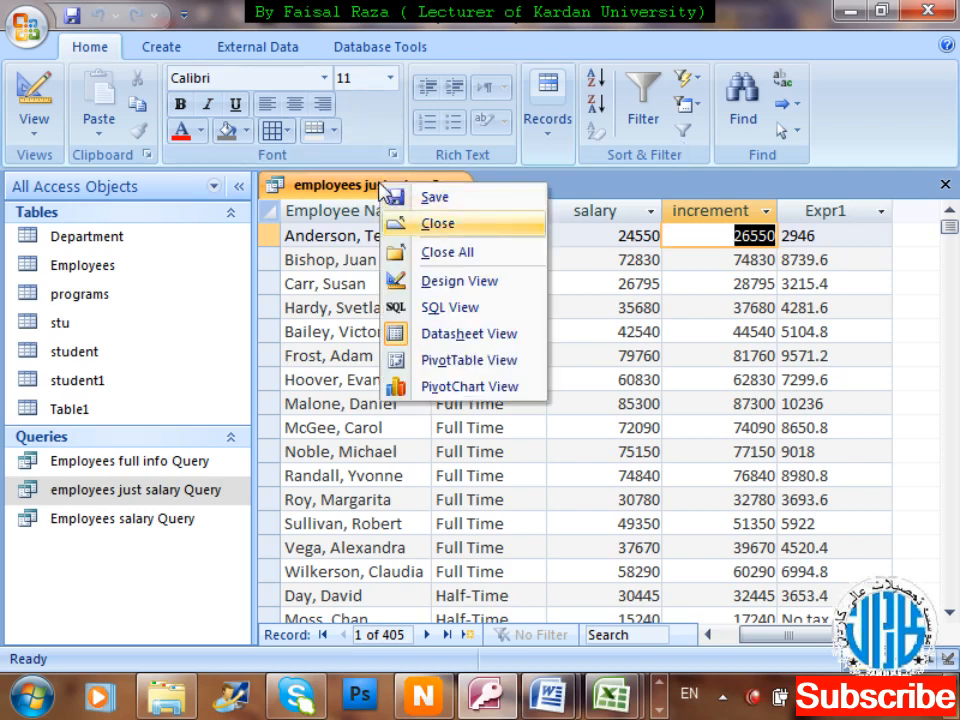
{"action": "key", "text": "Return"}
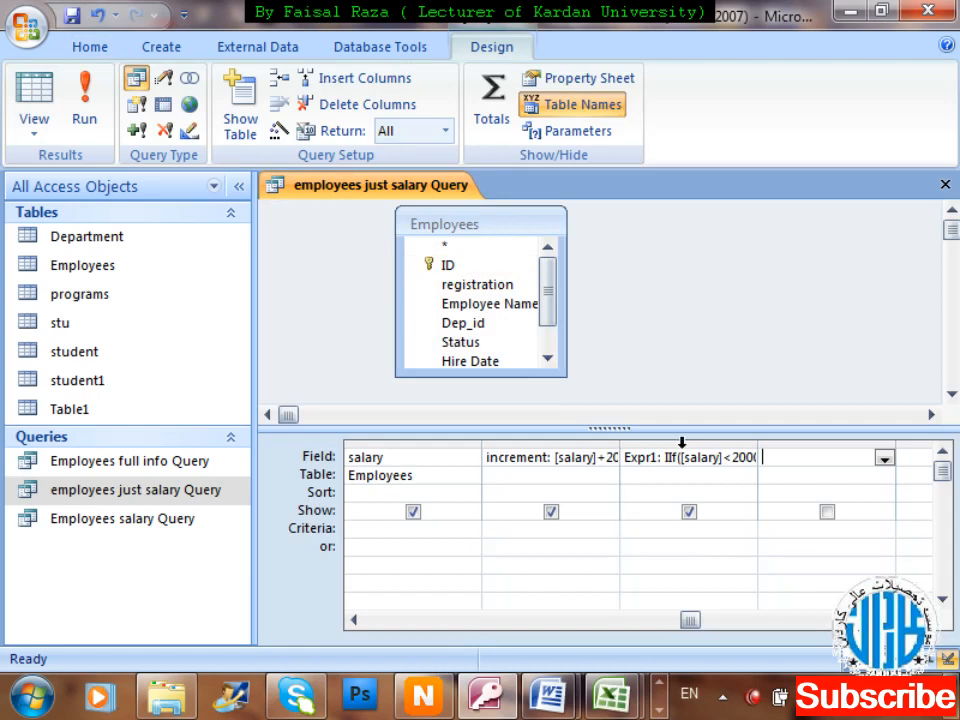
Replace the Expr1 column name with Tax and close the query, saving the design.
{"action": "left_click", "coordinate": [660, 458]}
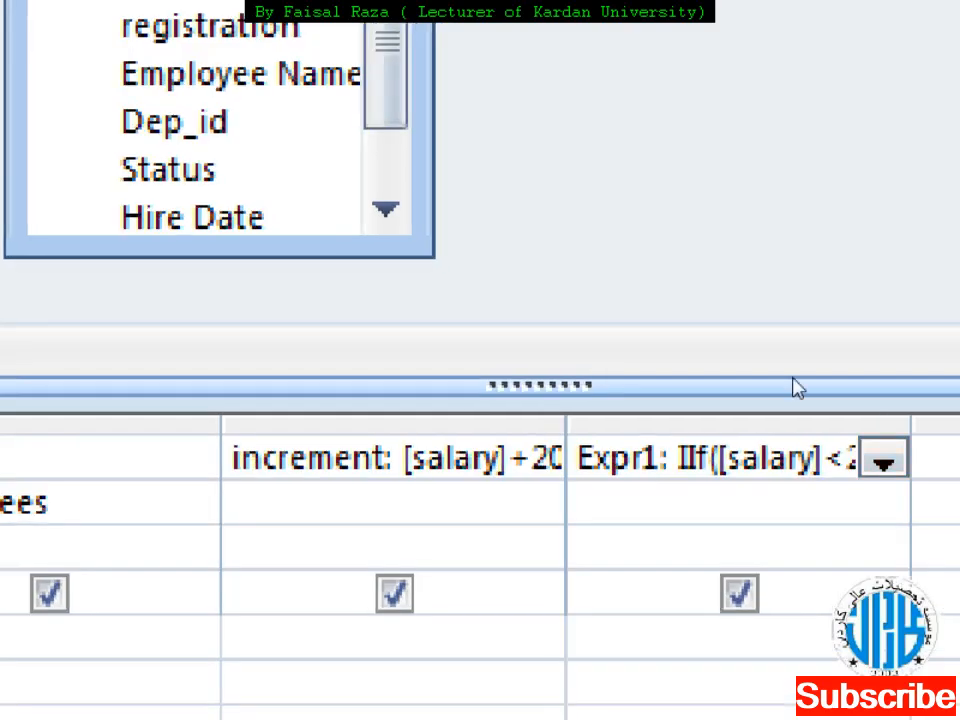
{"action": "key", "text": "BackSpace"}
{"action": "key", "text": "BackSpace"}
{"action": "key", "text": "BackSpace"}
{"action": "key", "text": "BackSpace"}
{"action": "key", "text": "BackSpace"}
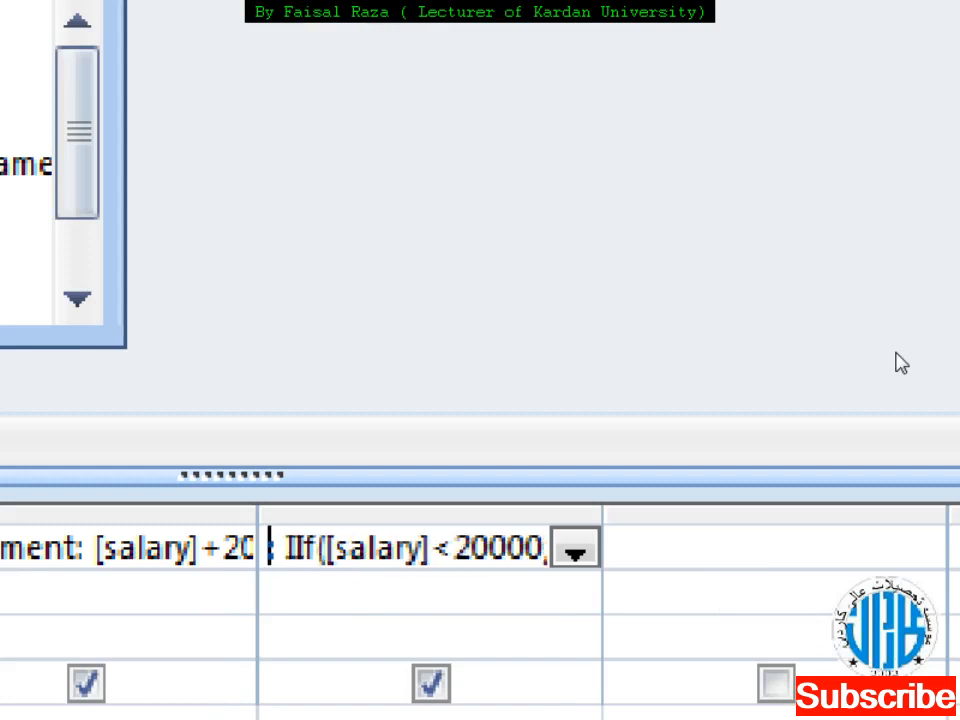
{"action": "type", "text": "Tax"}
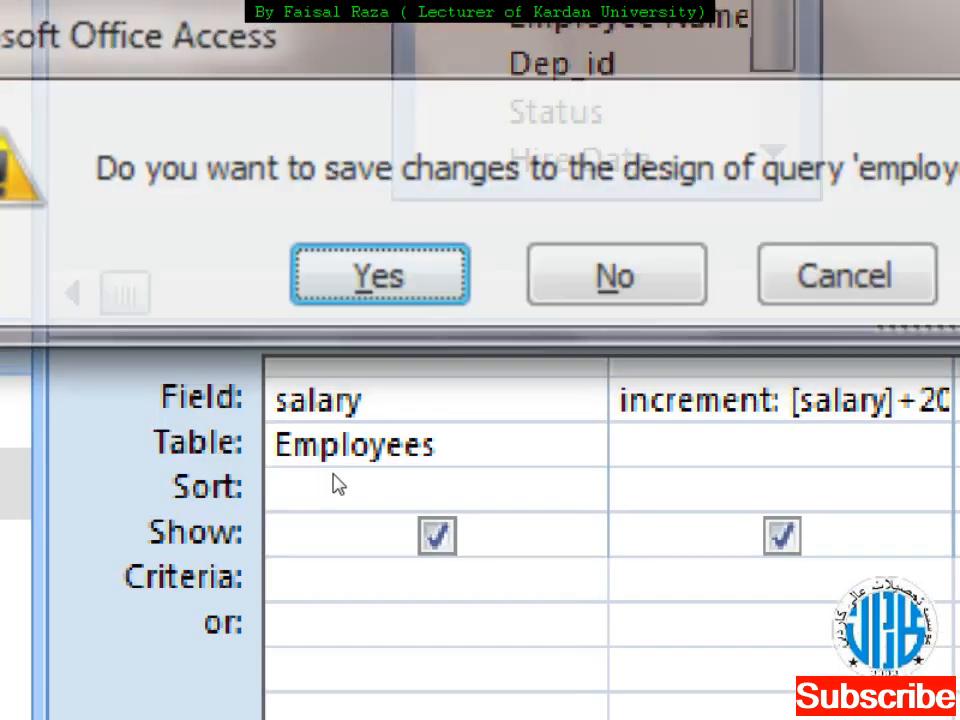
{"action": "key", "text": "Return"}
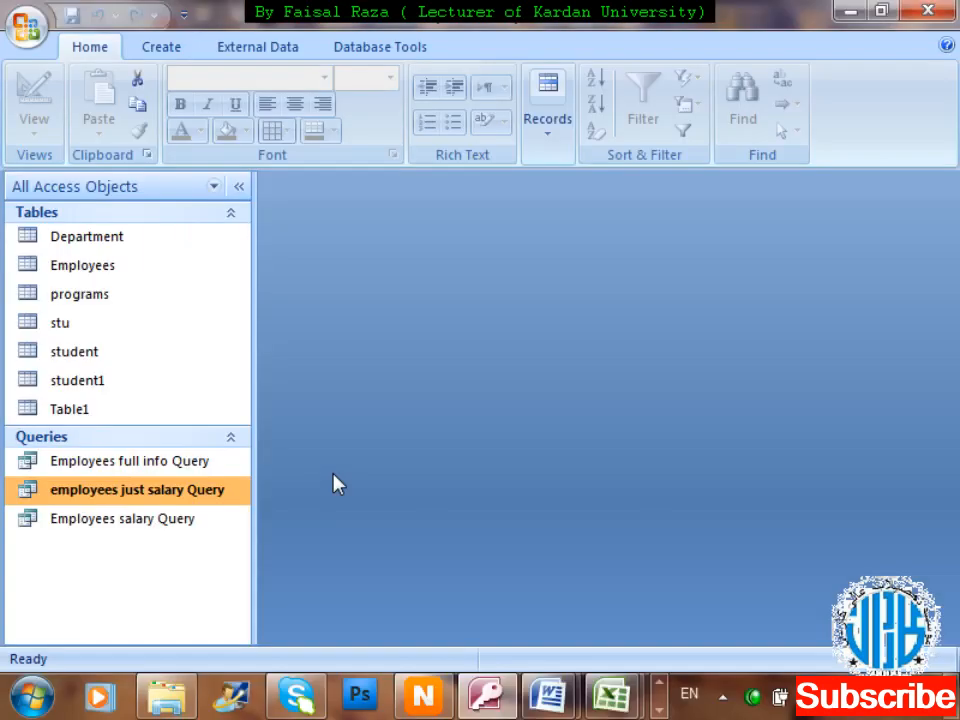
Reopen the query, change the first salary to 16000, and confirm its Tax shows No tax.
{"action": "double_click", "coordinate": [224, 491]}
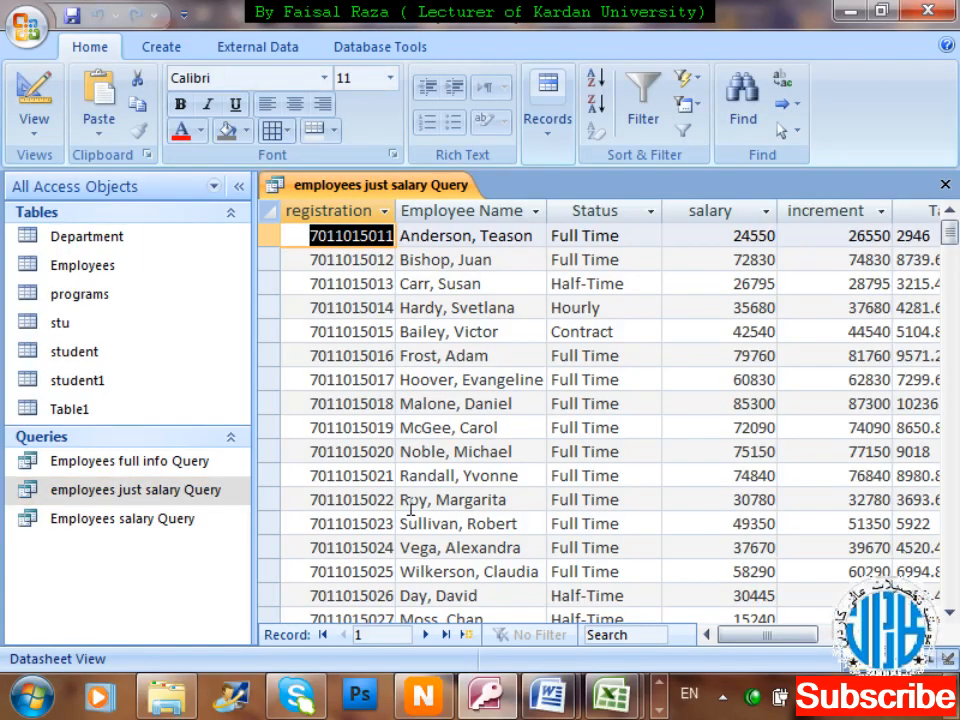
{"action": "key", "text": "Tab"}
{"action": "key", "text": "Tab"}
{"action": "key", "text": "Tab"}
{"action": "key", "text": "Tab"}
{"action": "key", "text": "Tab"}
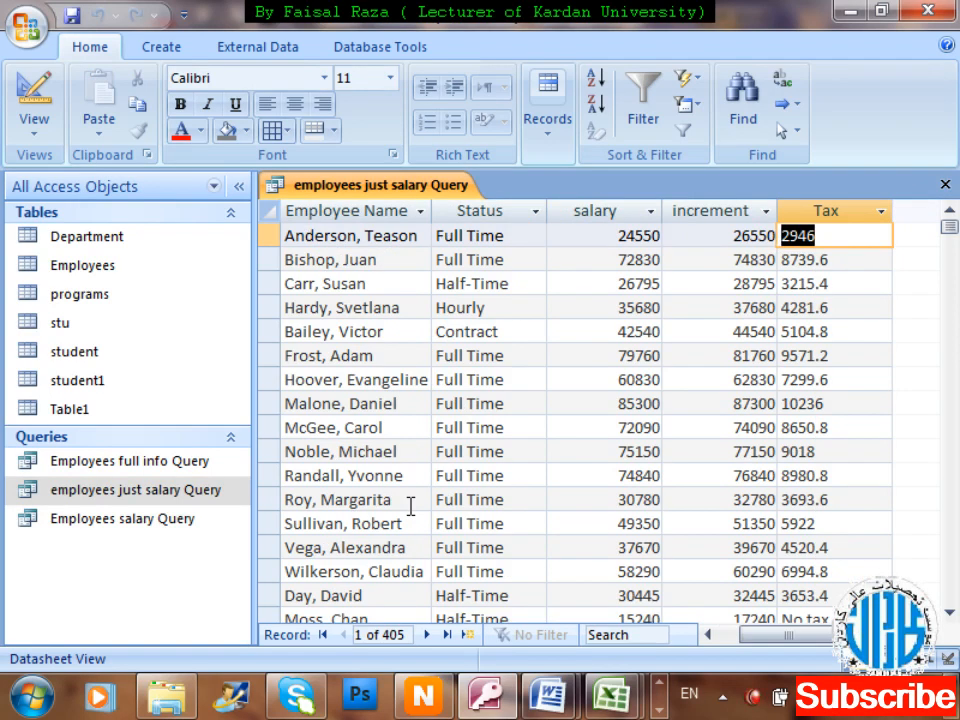
{"action": "key", "text": "Left"}
{"action": "key", "text": "Left"}
{"action": "key", "text": "Left"}
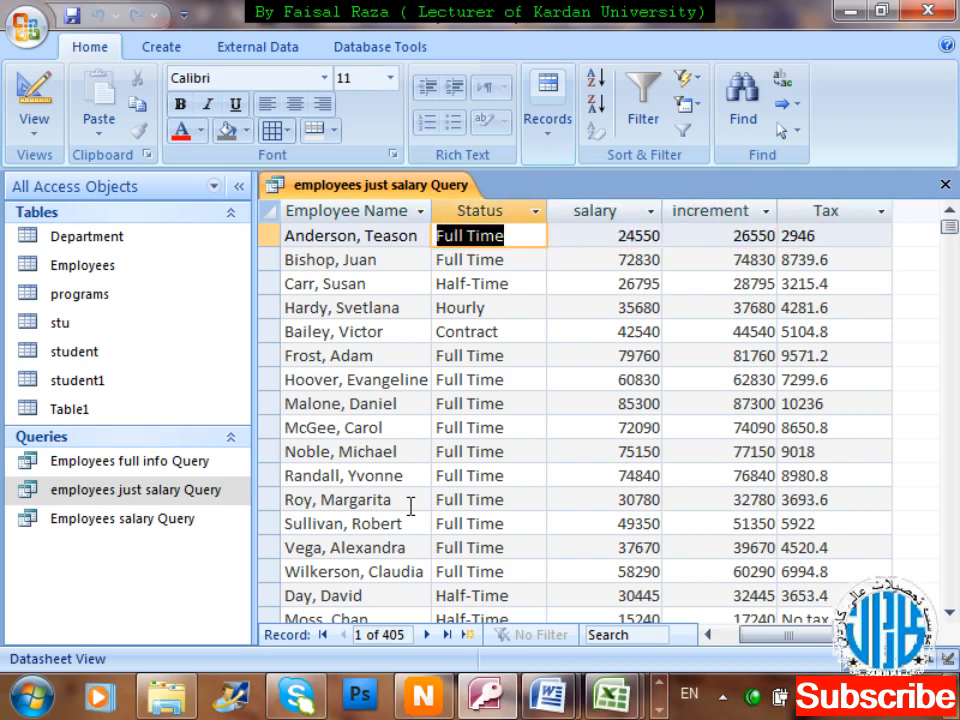
{"action": "key", "text": "Right"}
{"action": "type", "text": "16000"}
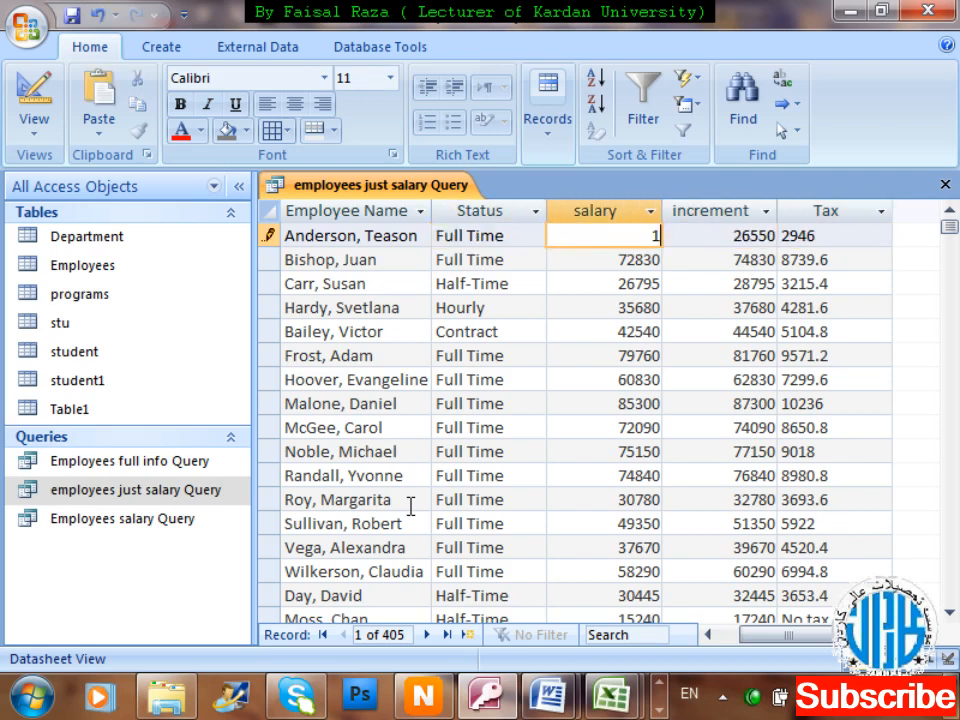
{"action": "key", "text": "Tab"}
{"action": "key", "text": "Tab"}
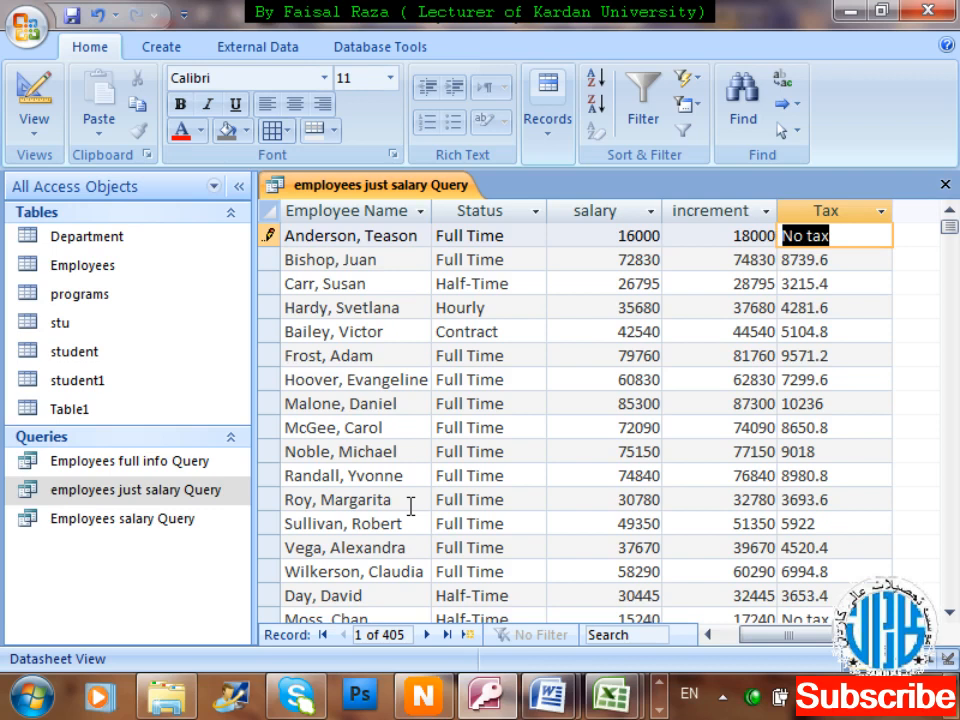
{"action": "key", "text": "BackSpace"}
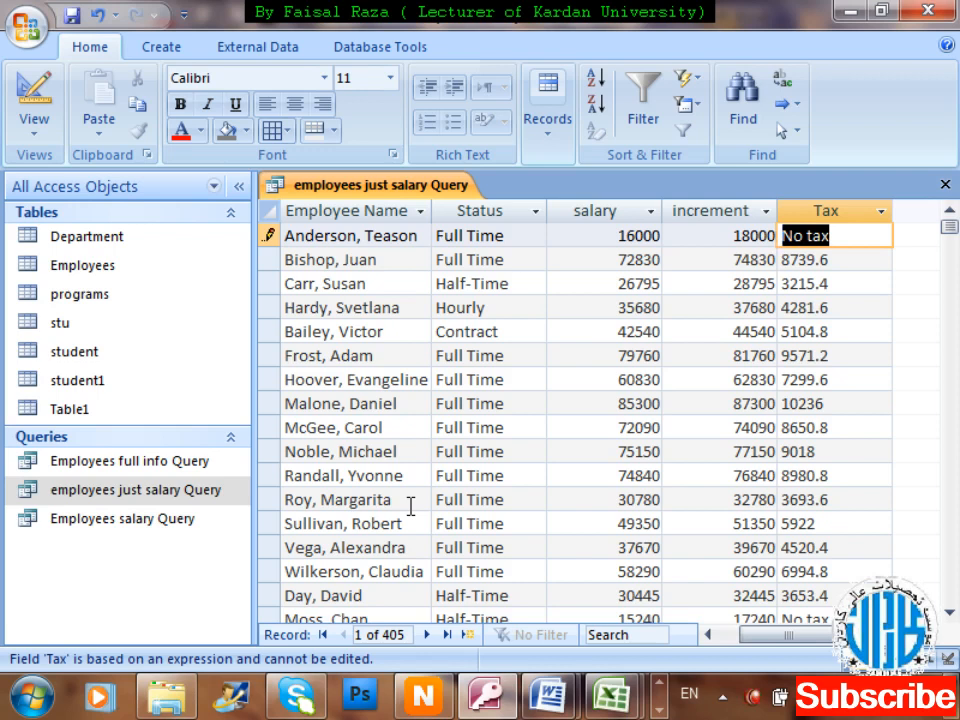
{"action": "left_click", "coordinate": [411, 405]}
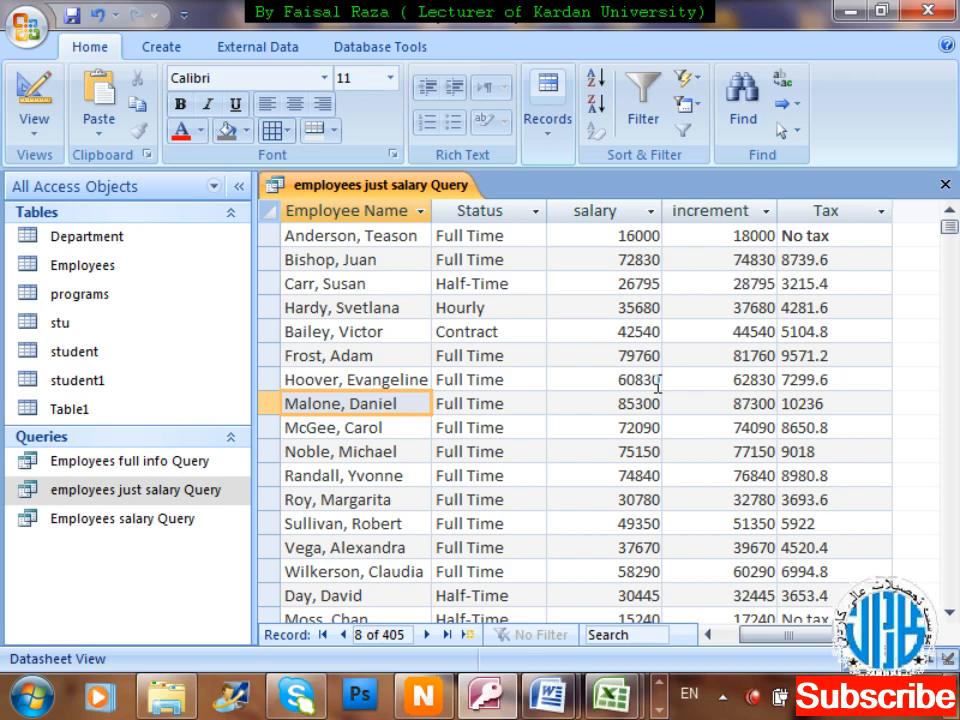
{"action": "right_click", "coordinate": [756, 700]}
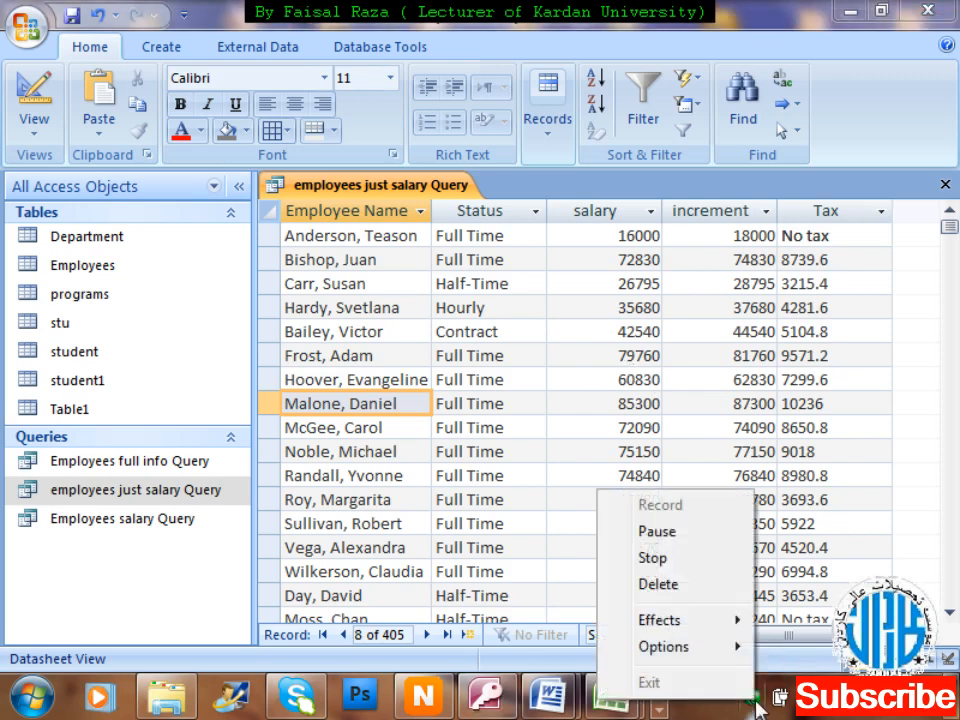
{"action": "left_click", "coordinate": [696, 568]}
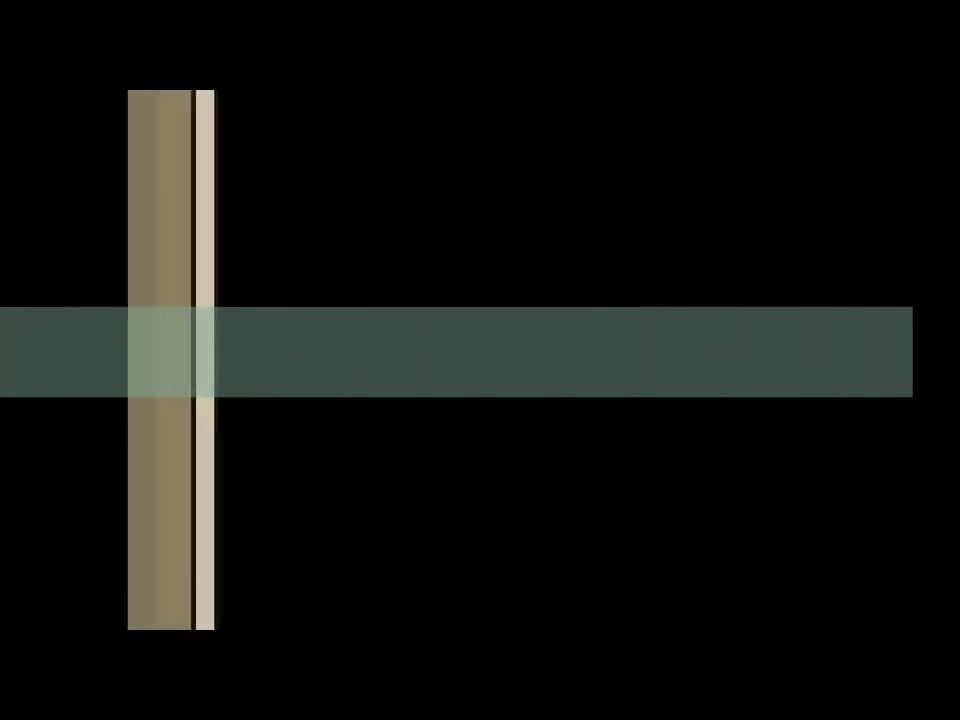